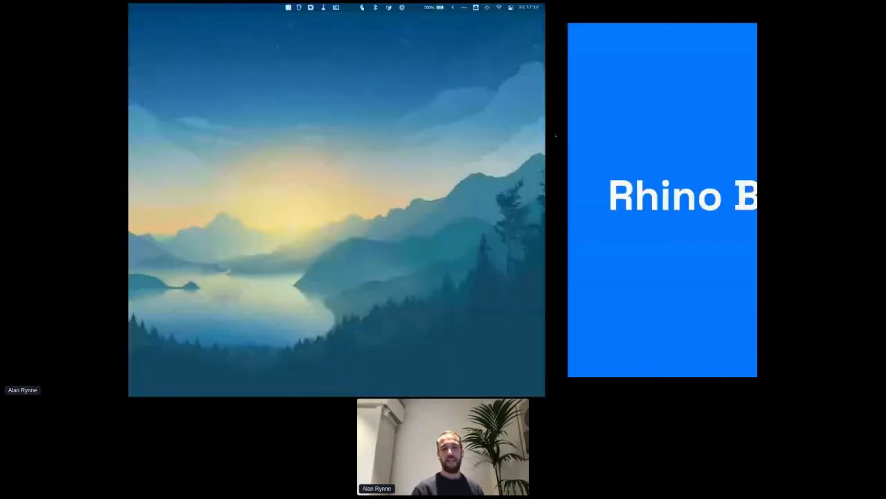
- Launch Parallels Desktop from the launcher to resume the Windows 10 VM with Revit and Rhino
key("ctrl+Up")
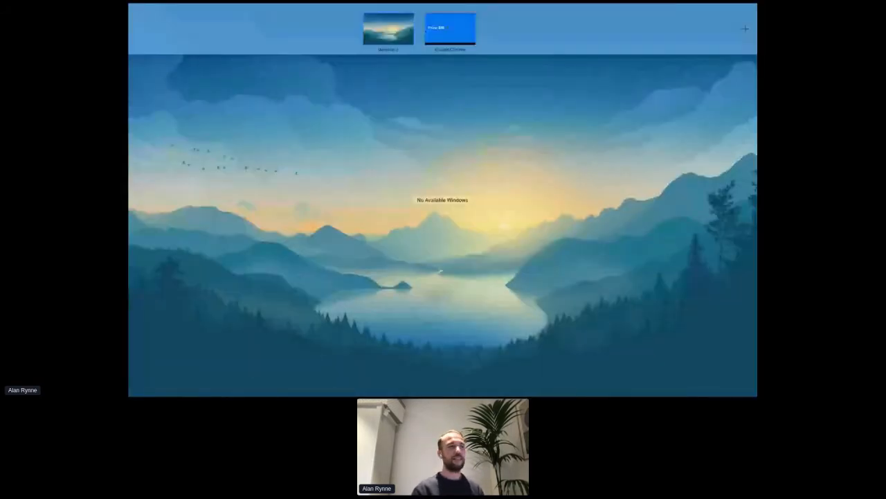
key("super+space")
type("p")
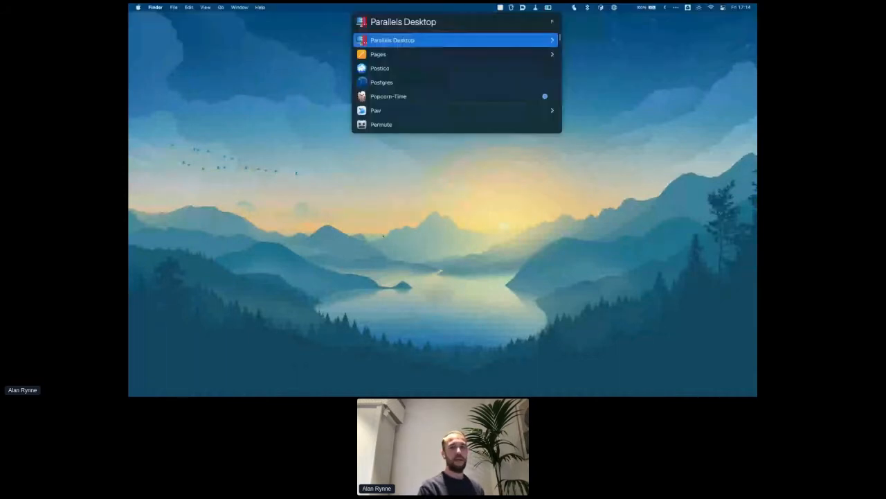
key("Escape")
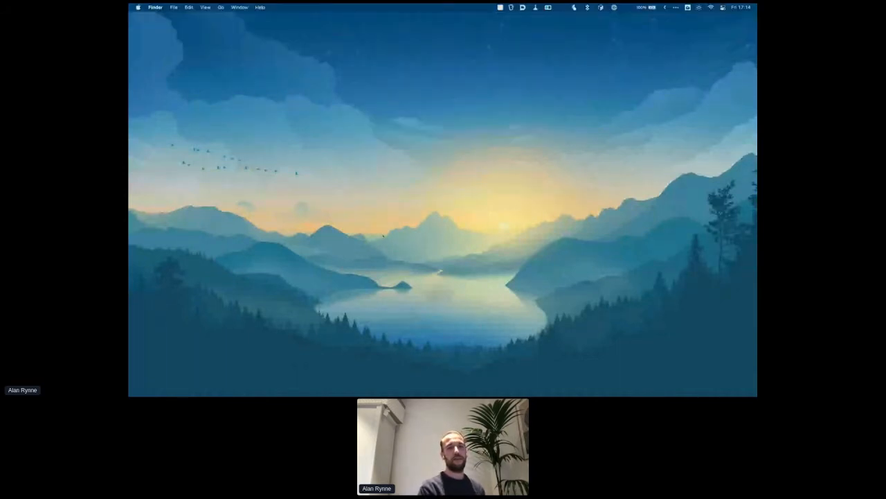
key("super+space")
type("p")
key("Return")
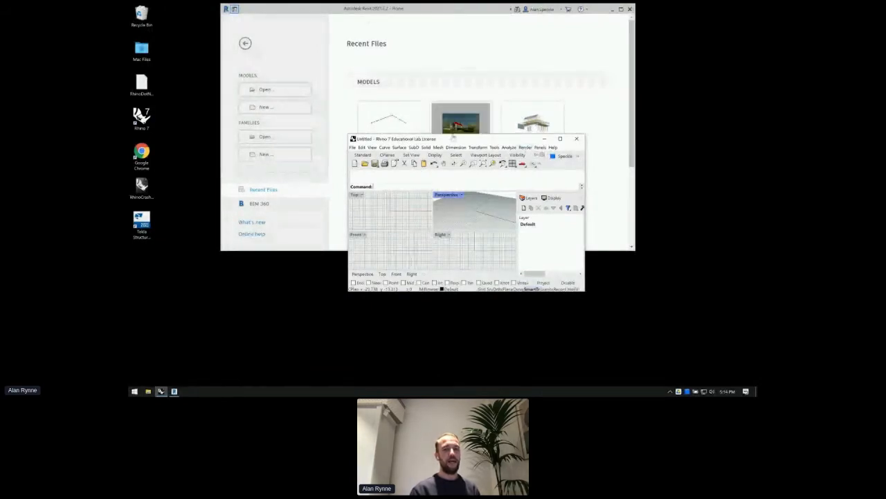
- Open Speckle Manager, minimize Rhino and Revit, then close the Speckle Manager window
left_click_drag(453, 137, 305, 52)
left_click(687, 392)
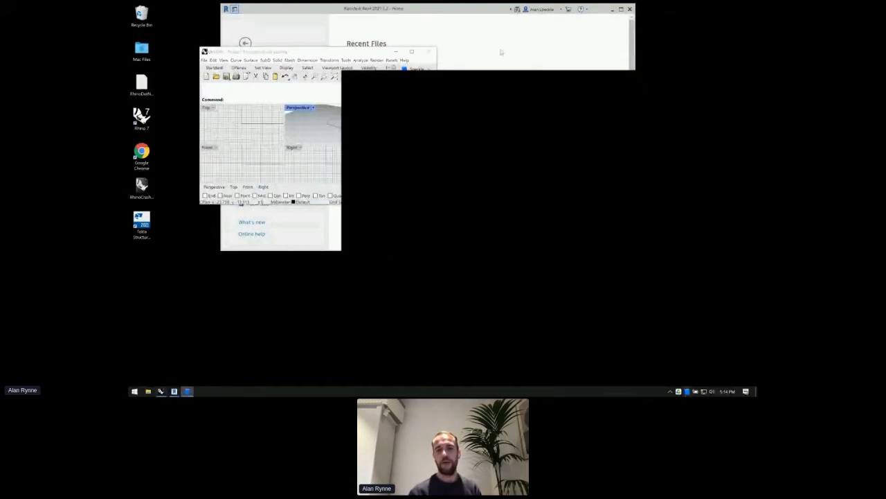
left_click(396, 51)
left_click(612, 10)
left_click_drag(630, 84, 584, 52)
scroll(401, 97, "up", 5)
left_click(341, 76)
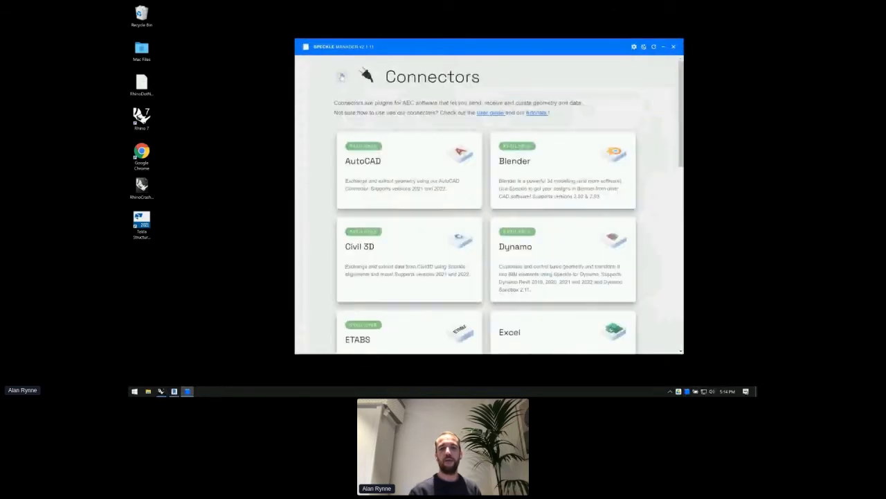
left_click(342, 76)
left_click(674, 47)
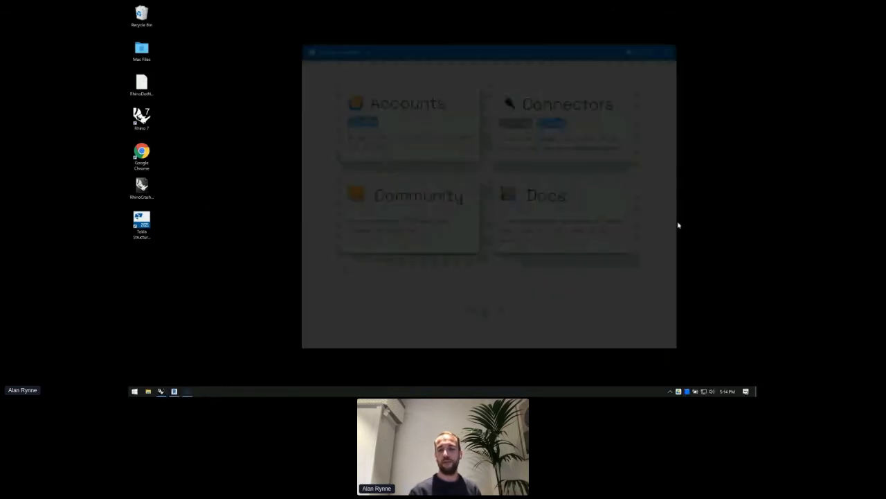
- Quit Speckle Manager from its tray icon, relaunch it via a 'speckle' Start search, and open Accounts
right_click(687, 390)
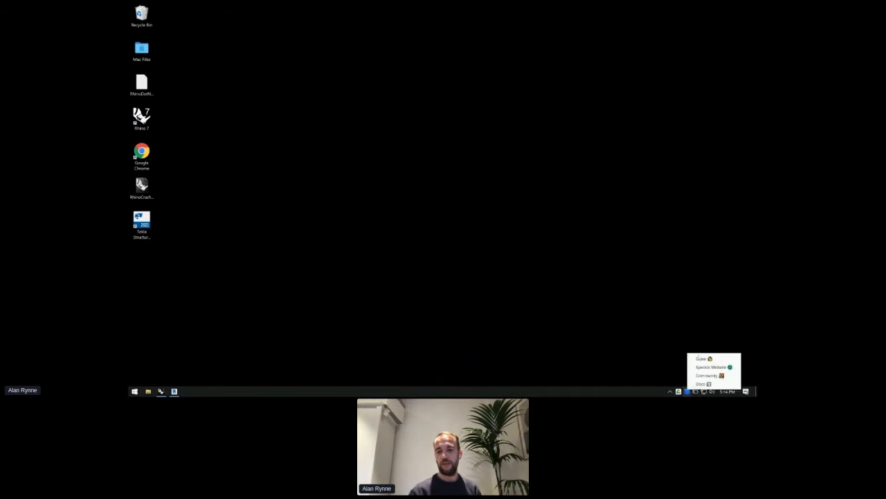
left_click(701, 358)
left_click(134, 391)
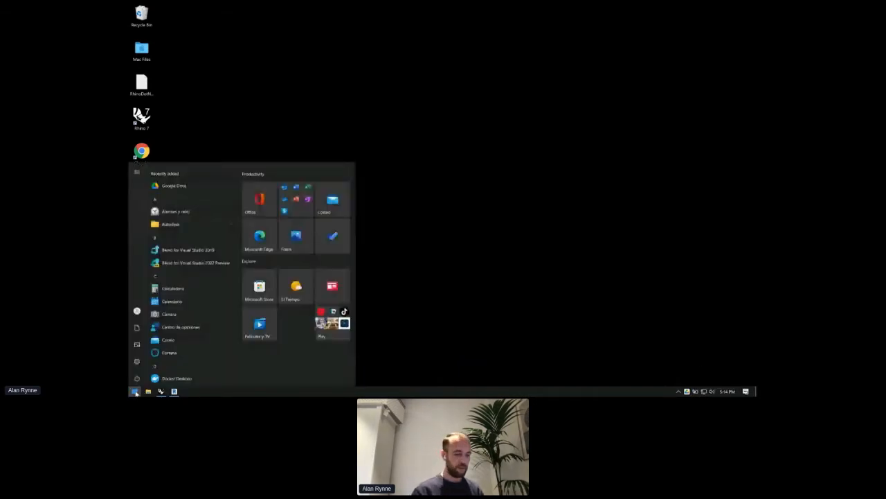
type("speckle")
key("Return")
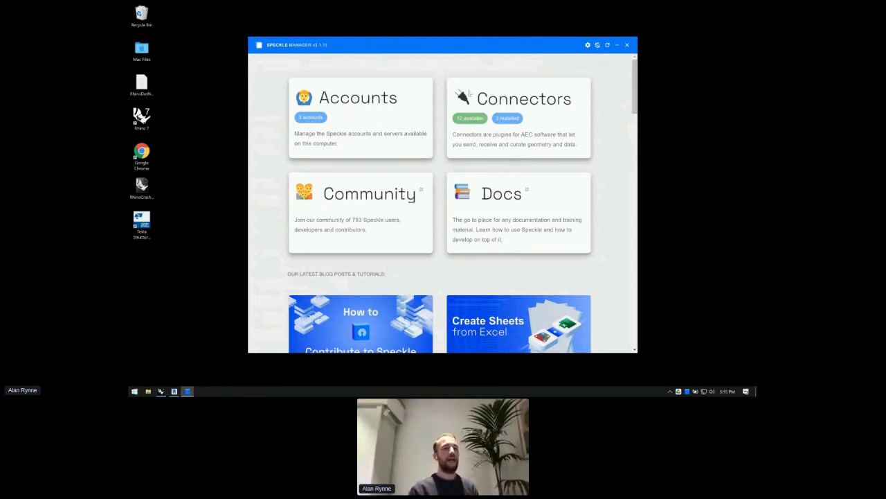
left_click(337, 97)
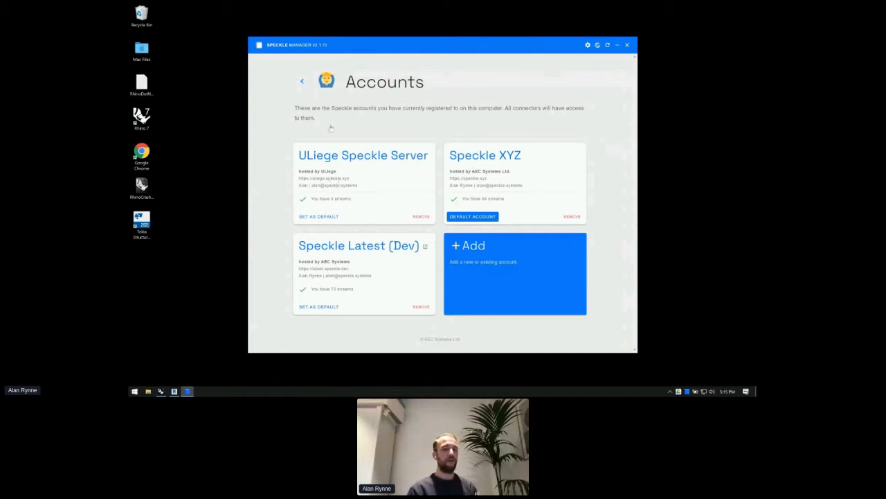
- Browse the Connectors list, then open the Grasshopper connector's page with its installed status and tutorials
left_click(301, 83)
left_click(492, 104)
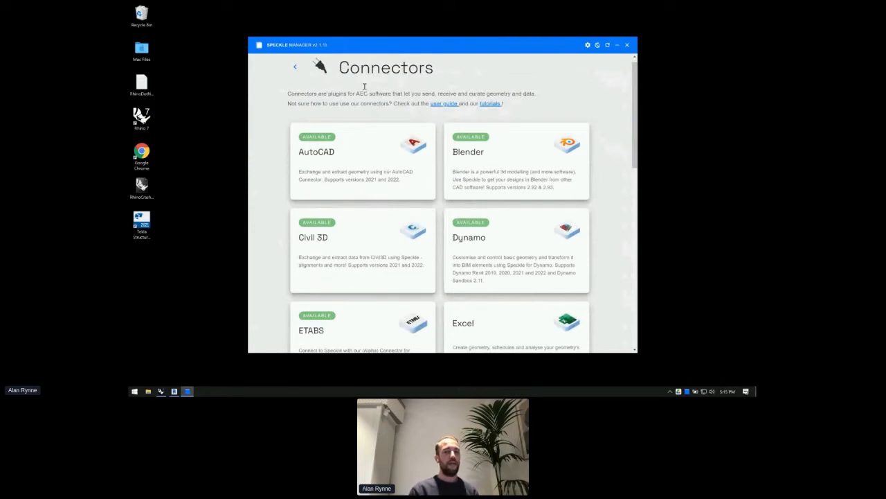
scroll(373, 115, "down", 1)
scroll(373, 114, "down", 3)
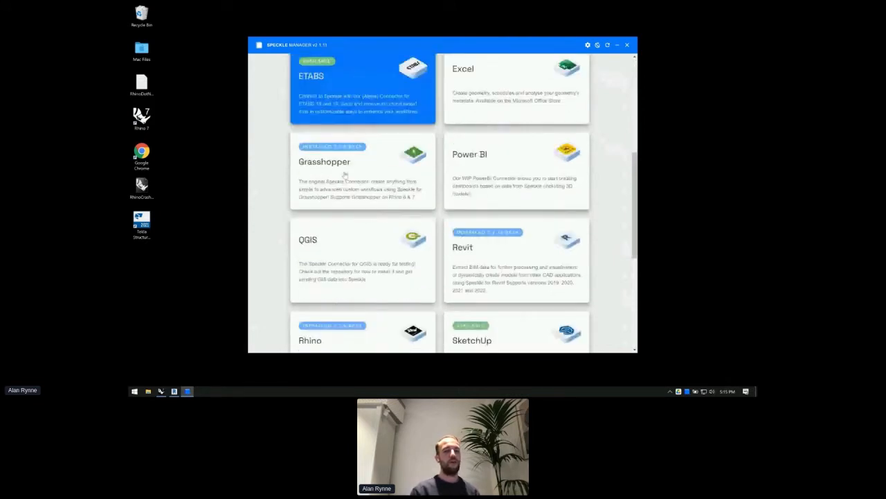
scroll(345, 175, "up", 1)
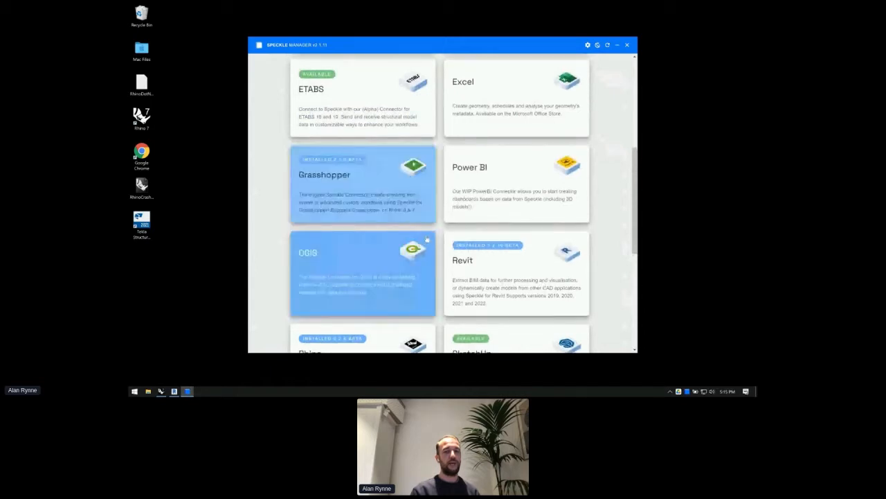
scroll(348, 125, "up", 2)
scroll(348, 125, "up", 1)
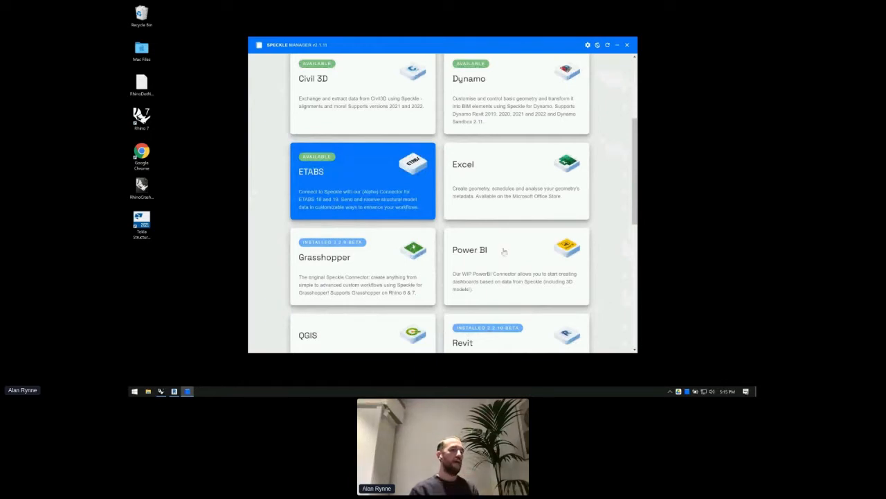
scroll(501, 252, "down", 1)
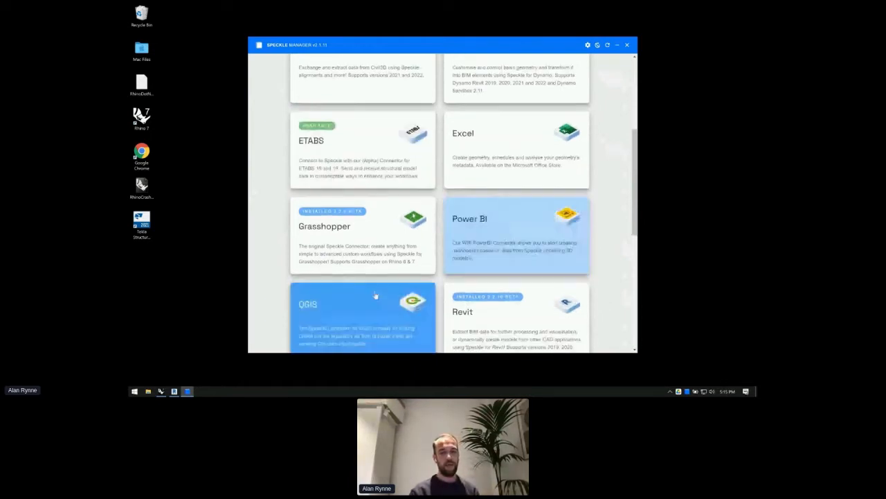
scroll(376, 277, "up", 5)
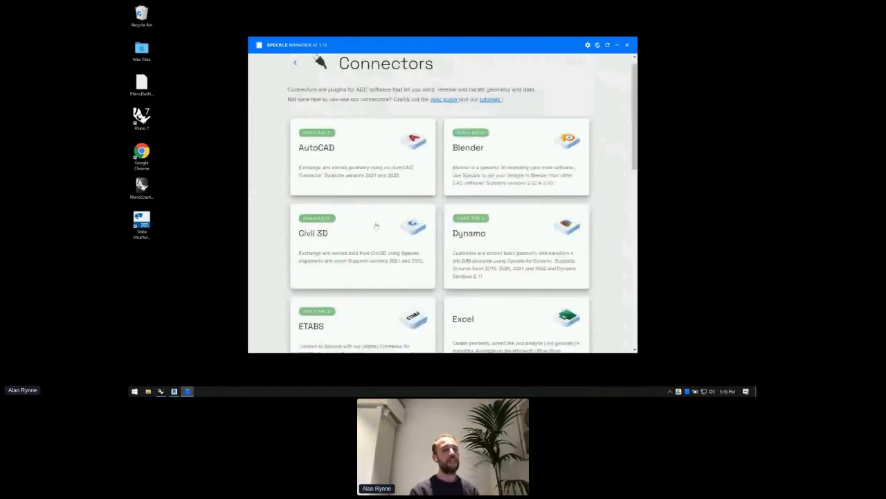
scroll(376, 226, "down", 1)
scroll(281, 236, "down", 2)
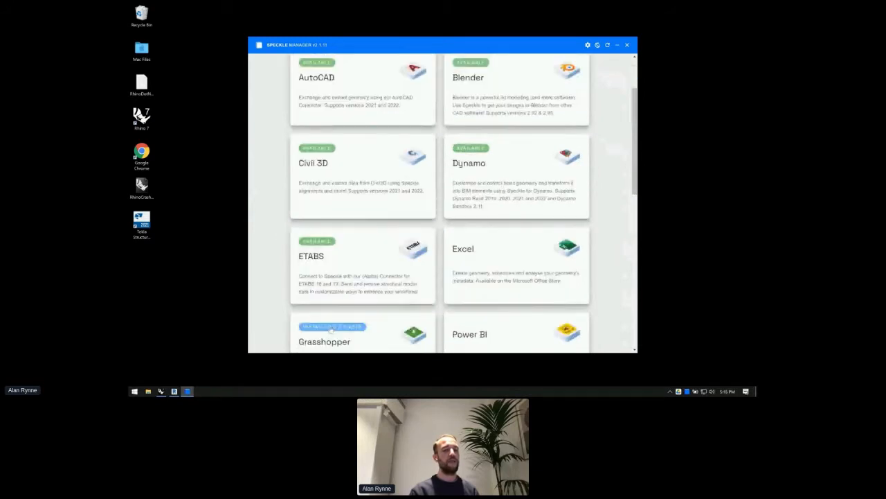
left_click(344, 322)
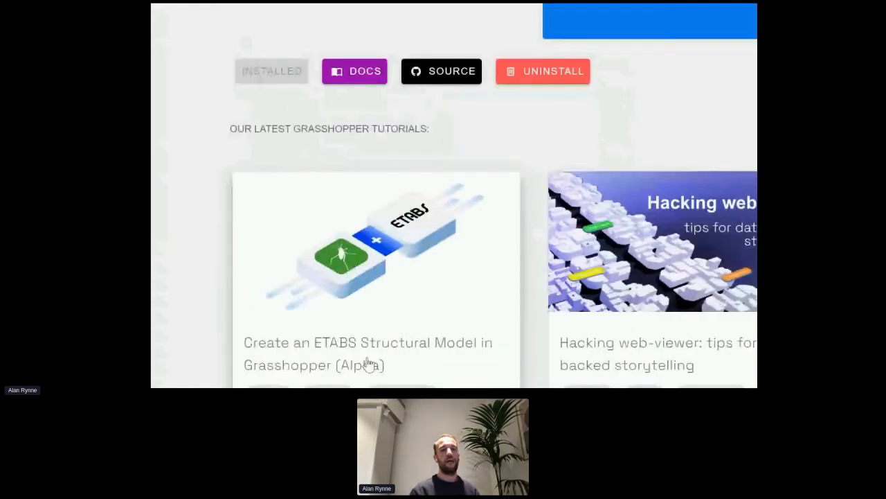
- Close the Magnifier, check Settings showing beta connectors enabled, and return to the home page
scroll(420, 99, "down", 1)
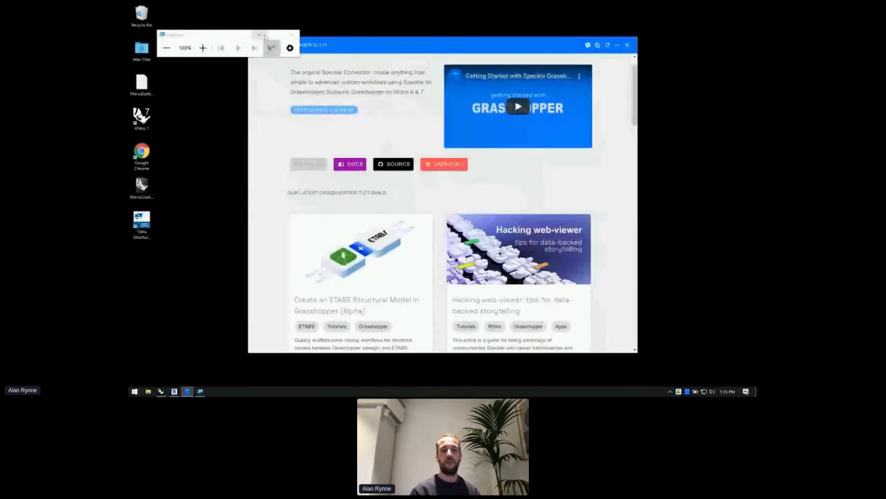
left_click(294, 36)
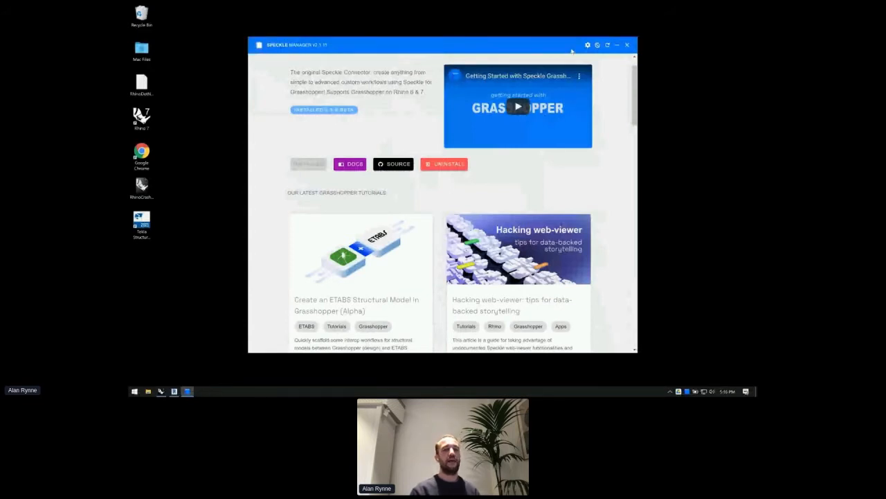
left_click_drag(572, 50, 582, 46)
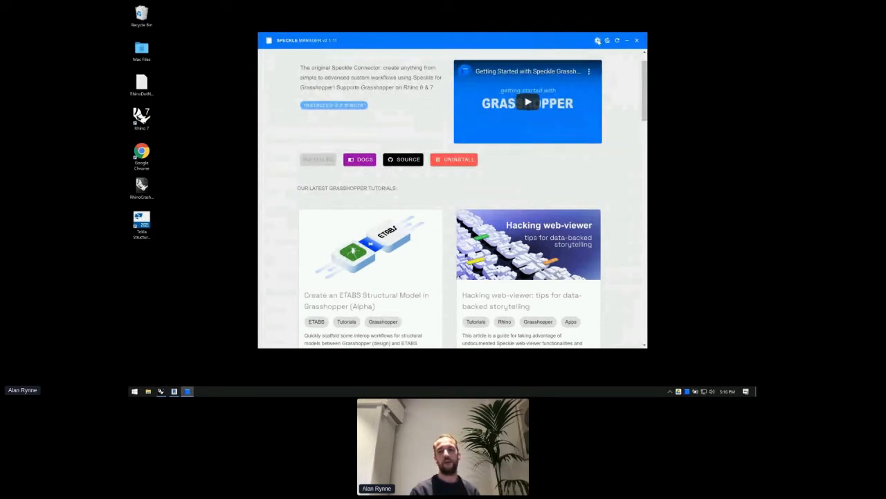
left_click(598, 40)
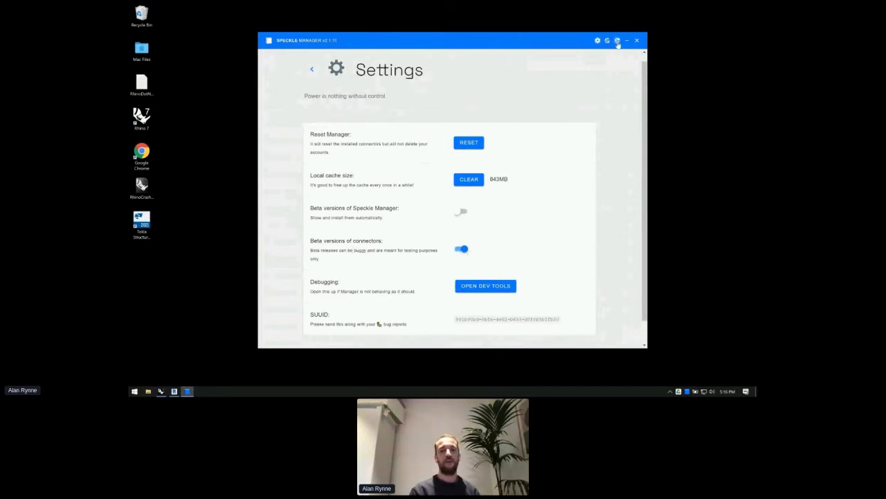
left_click(312, 68)
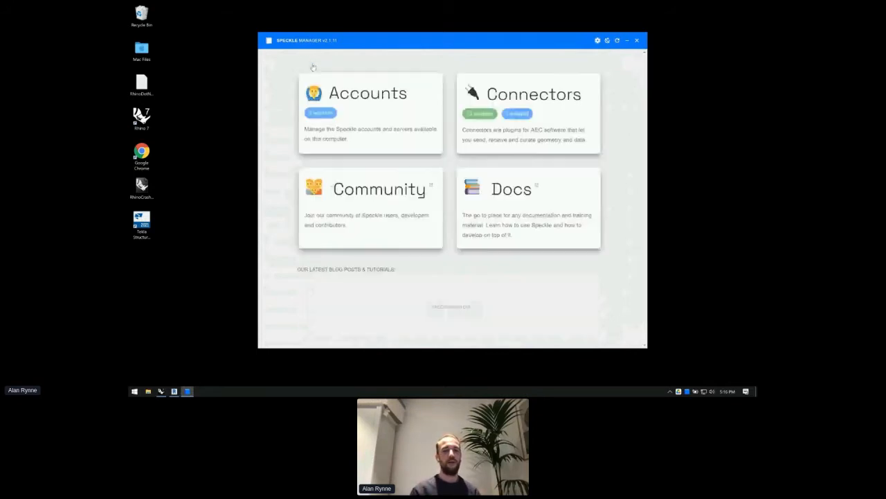
- Scroll the Connectors list to check the installed connector versions
left_click(528, 101)
scroll(387, 238, "down", 3)
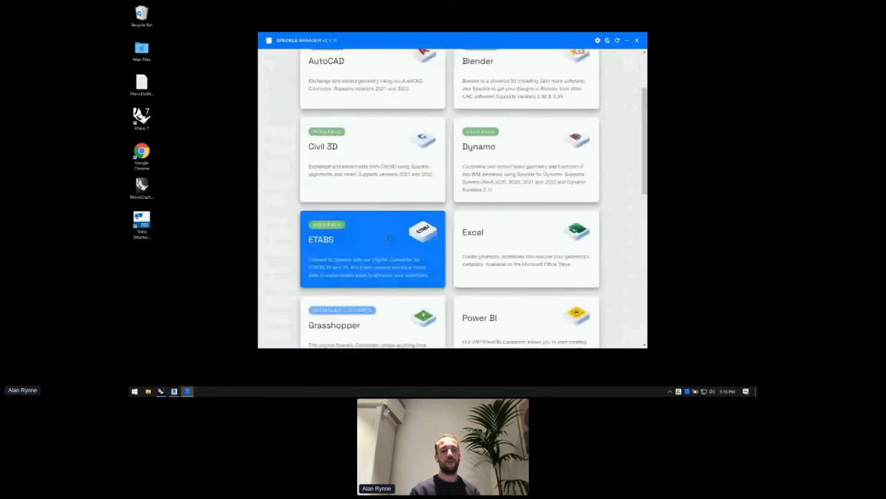
scroll(387, 238, "down", 1)
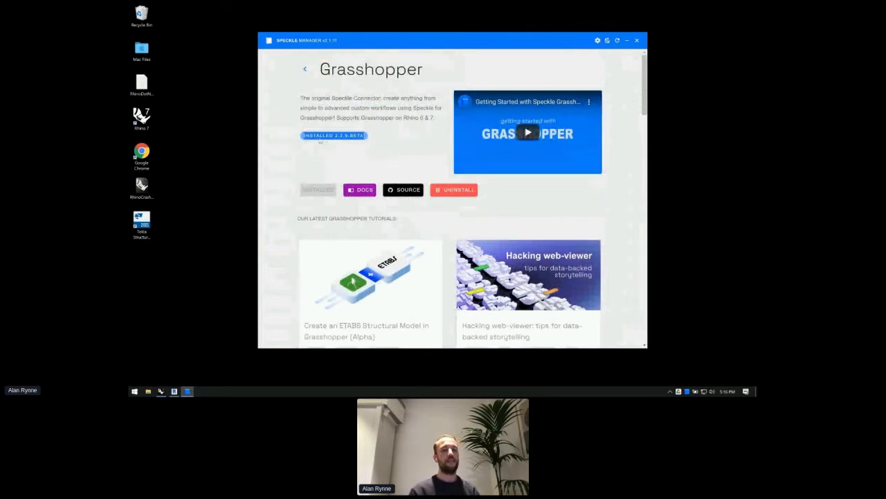
left_click(360, 137)
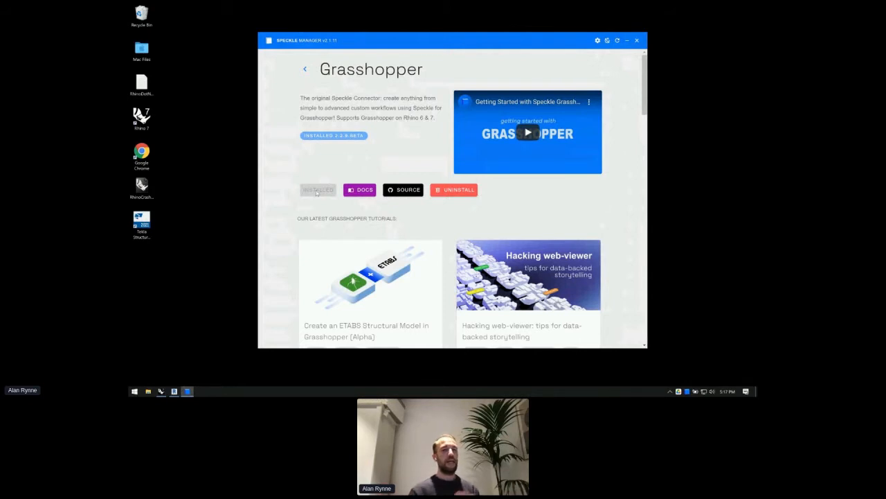
left_click(305, 69)
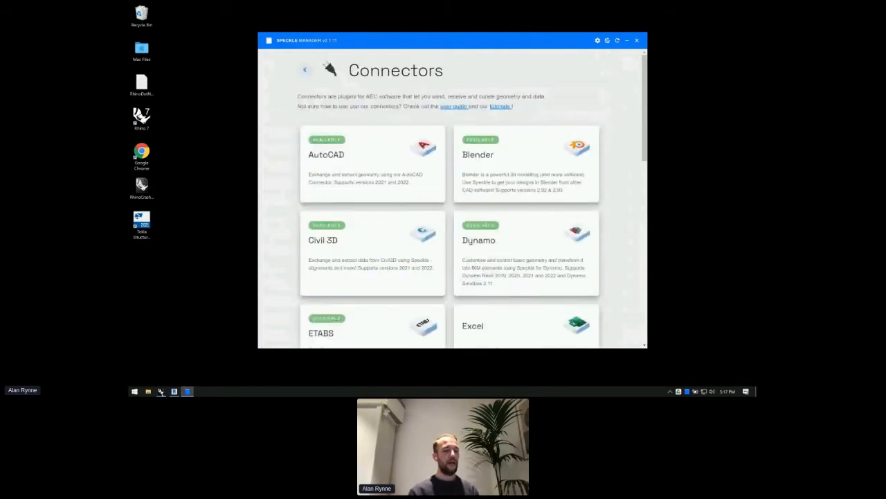
- Switch between Rhino 7 and Speckle Manager, scroll past the Revit and Rhino cards, and close Speckle Manager
left_click(161, 391)
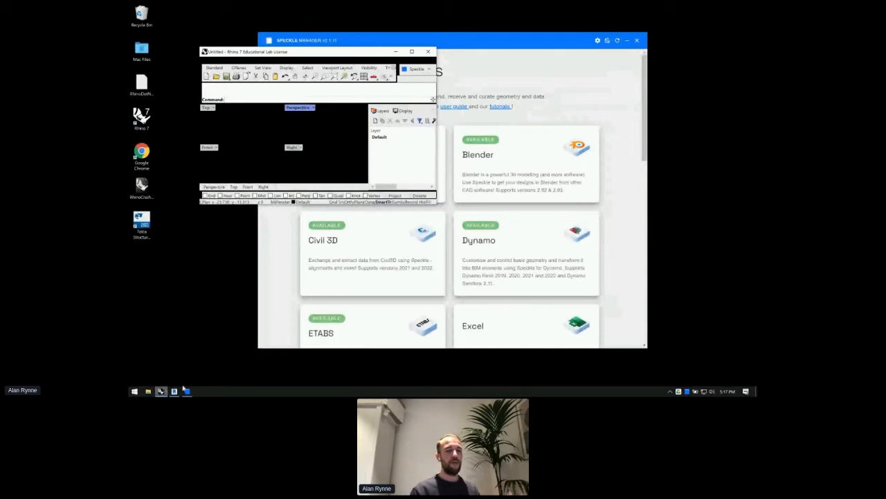
left_click(537, 102)
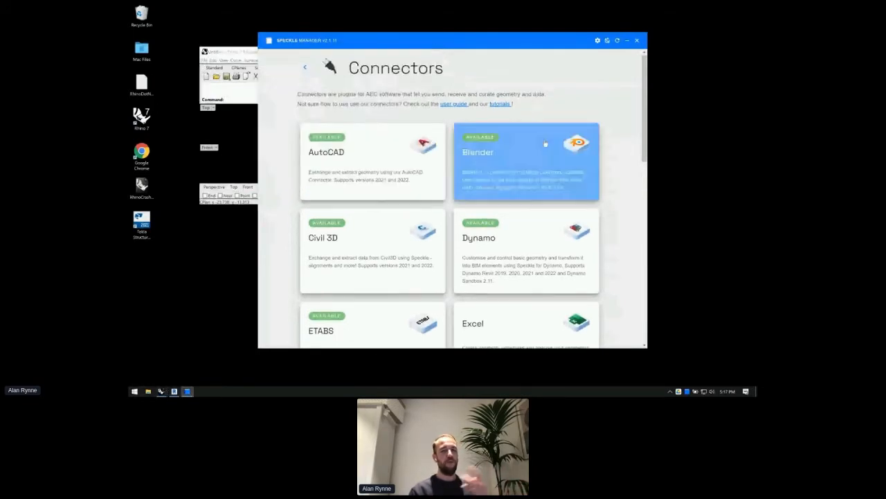
scroll(534, 208, "down", 5)
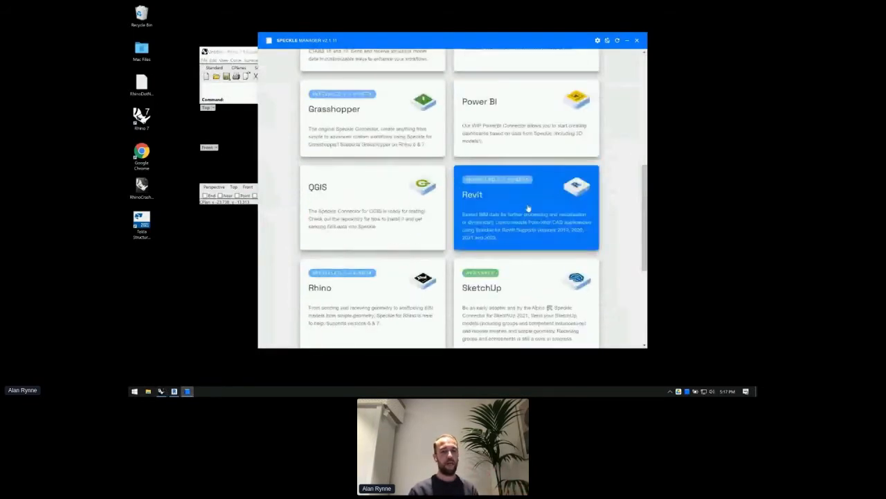
scroll(528, 208, "down", 1)
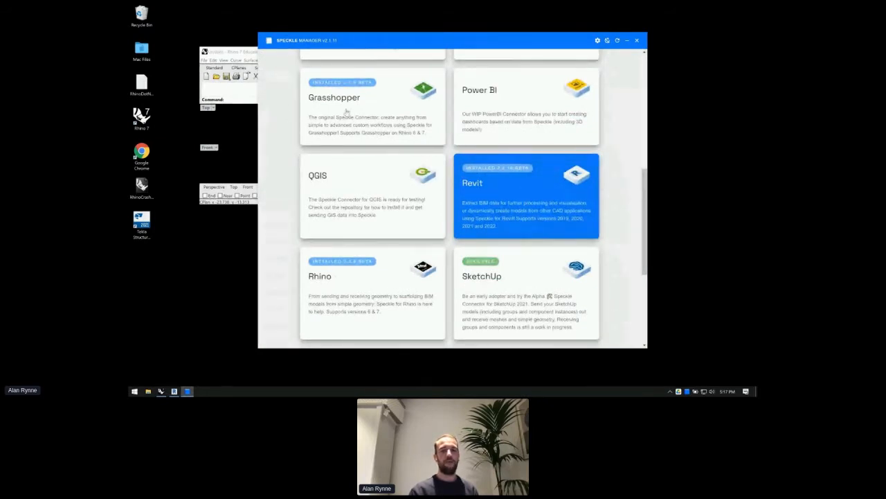
left_click(638, 42)
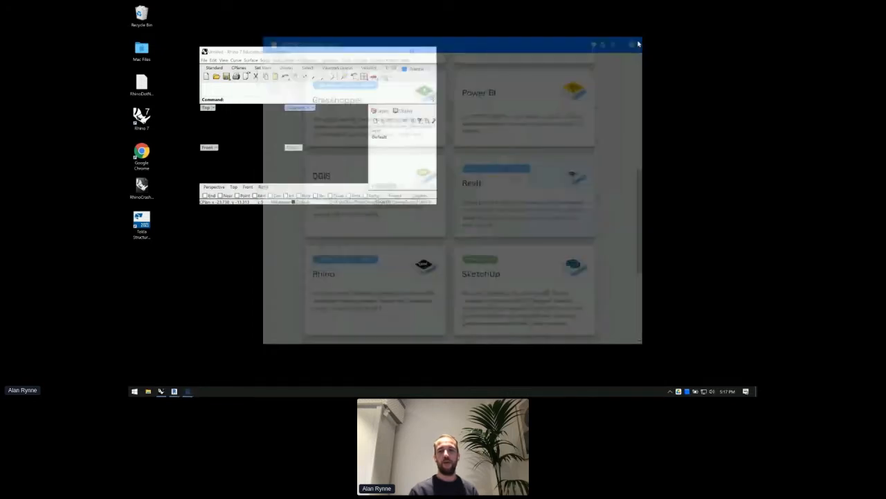
- Snap the Rhino window to the left half and close the empty untitled Rhino session
left_click_drag(324, 52, 130, 104)
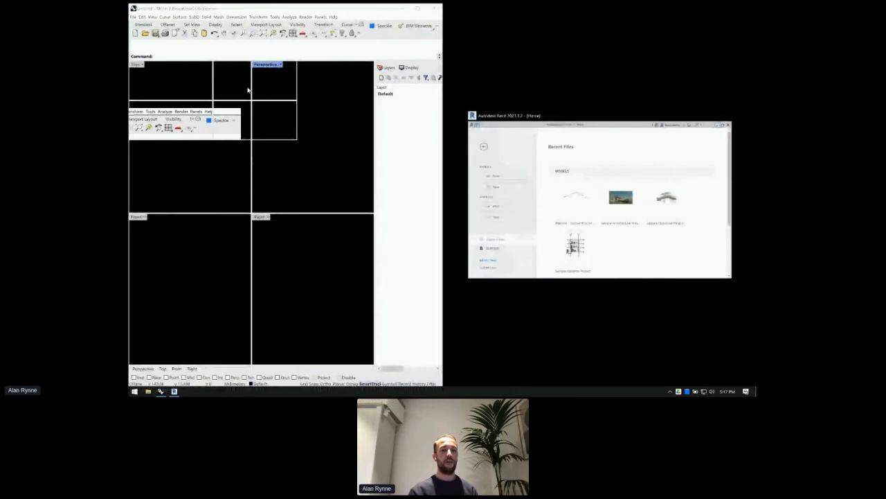
left_click(262, 73)
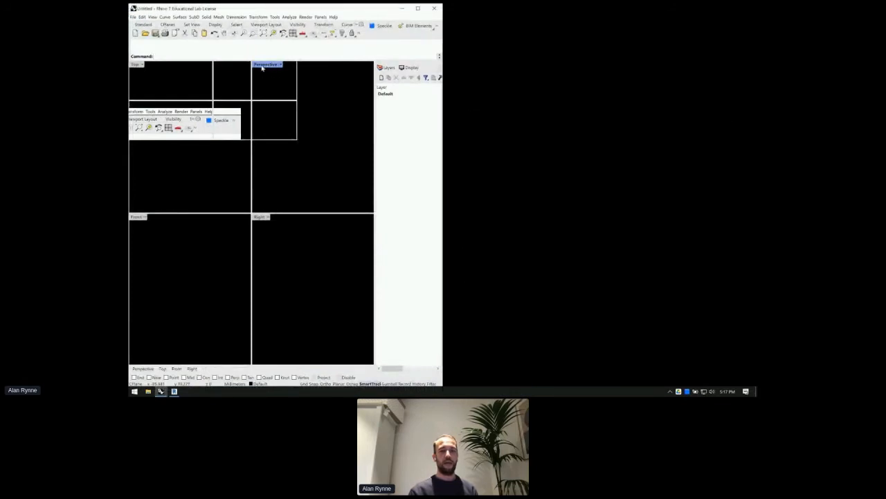
left_click(434, 8)
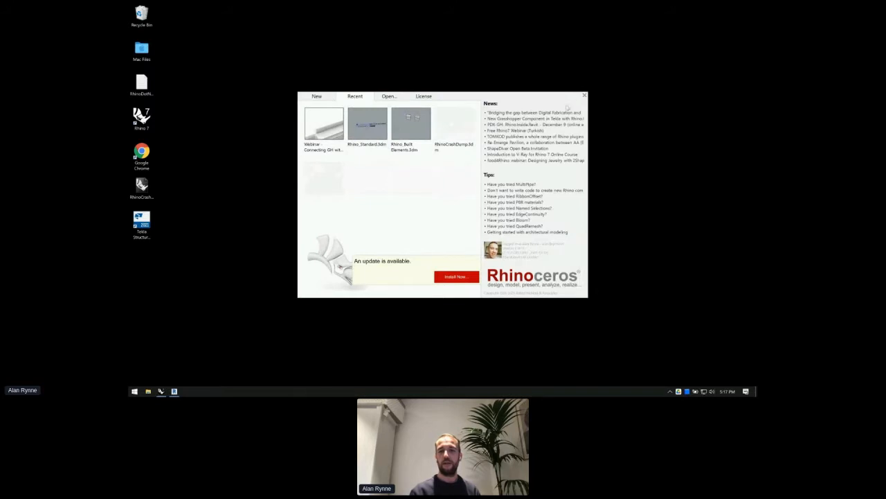
- Open the 'Webinar - Connecting GH with Revit - START' model maximized and close the Speckle streams window
left_click(320, 125)
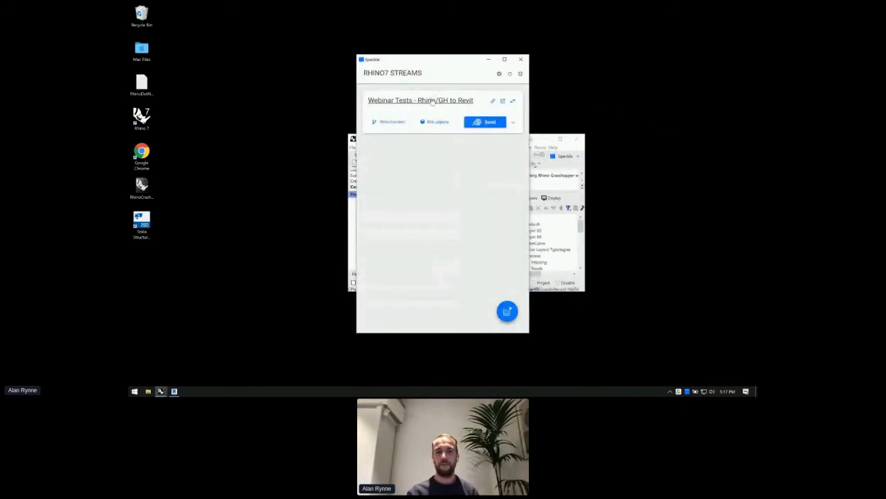
left_click_drag(427, 63, 750, 132)
left_click_drag(516, 139, 451, 102)
left_click(495, 102)
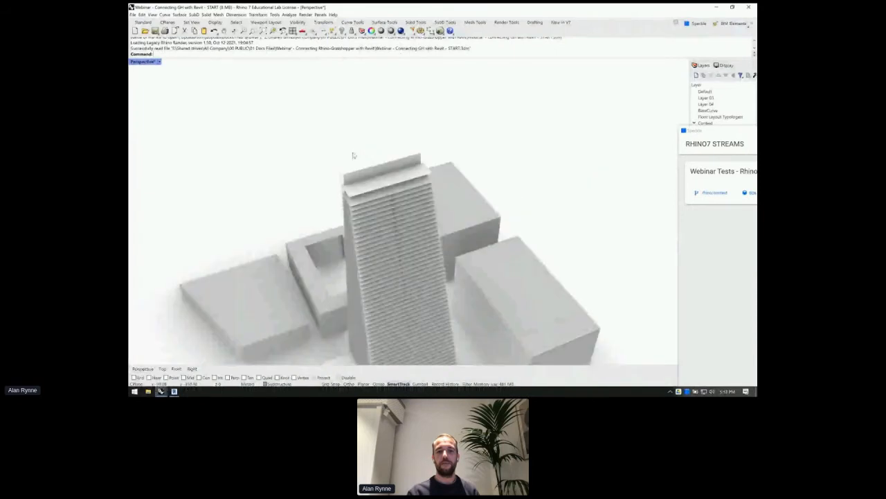
left_click_drag(736, 133, 559, 89)
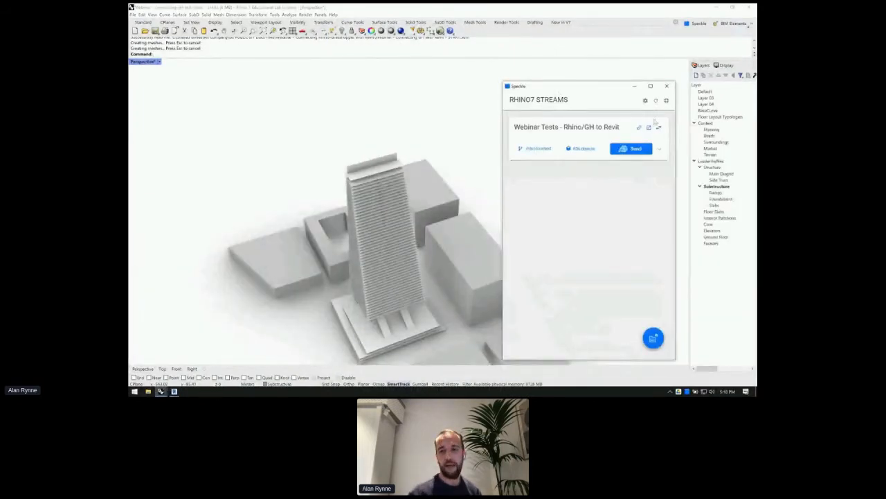
left_click(667, 86)
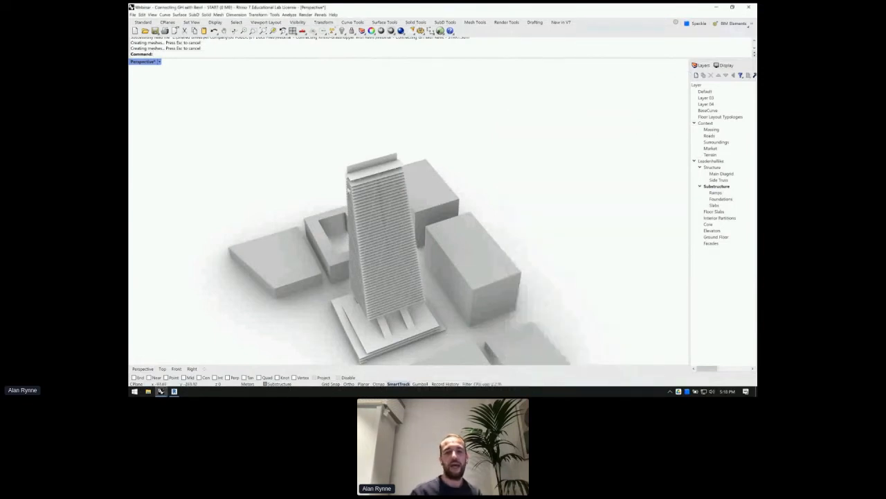
right_click_drag(416, 207, 239, 126)
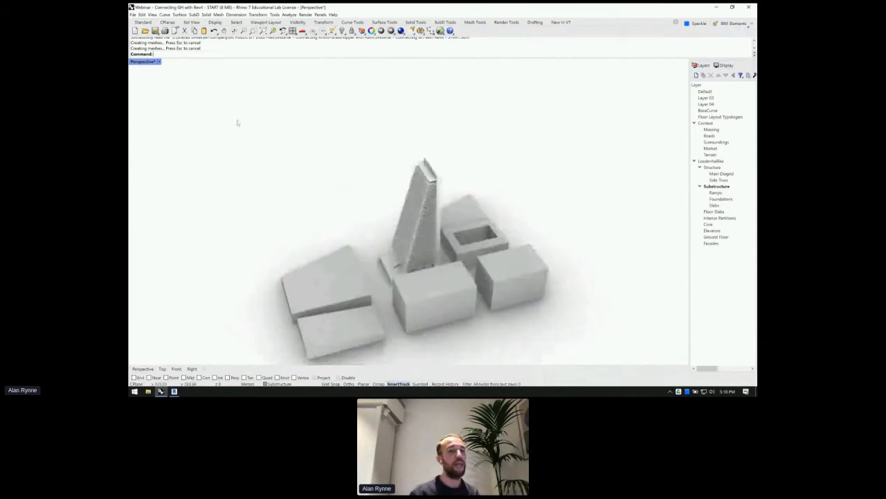
- Float the Speckle toolbar over the viewport, widened to show BIM Elements, near the top
left_click_drag(679, 24, 244, 117)
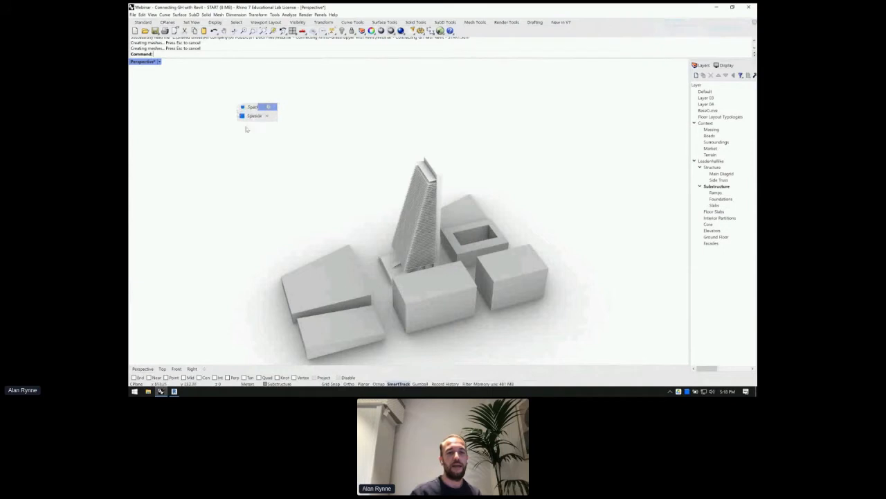
left_click_drag(277, 118, 394, 124)
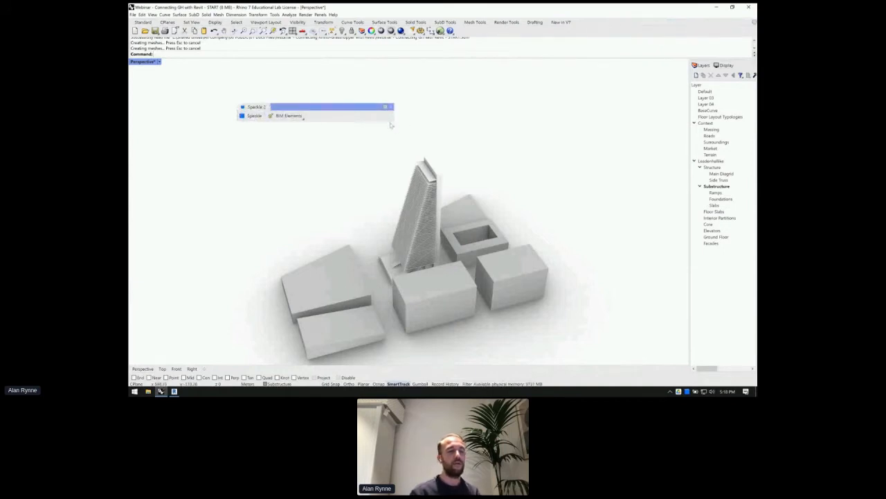
left_click_drag(335, 107, 342, 83)
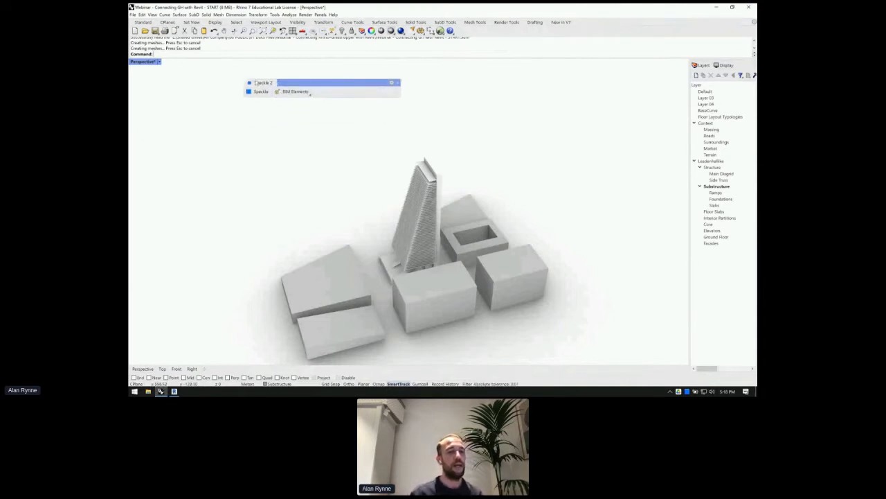
left_click_drag(277, 82, 344, 66)
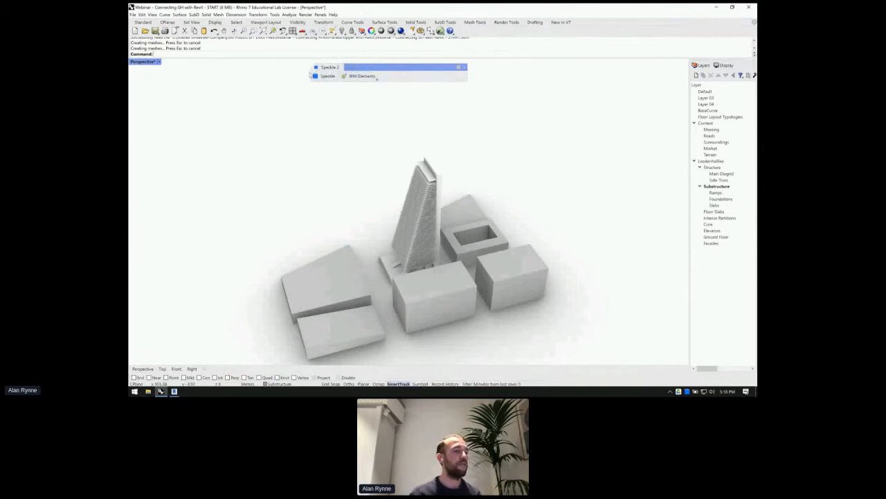
mouse_move(363, 67)
left_mouse_down()
mouse_move(321, 66)
mouse_move(385, 63)
mouse_move(362, 81)
left_mouse_up()
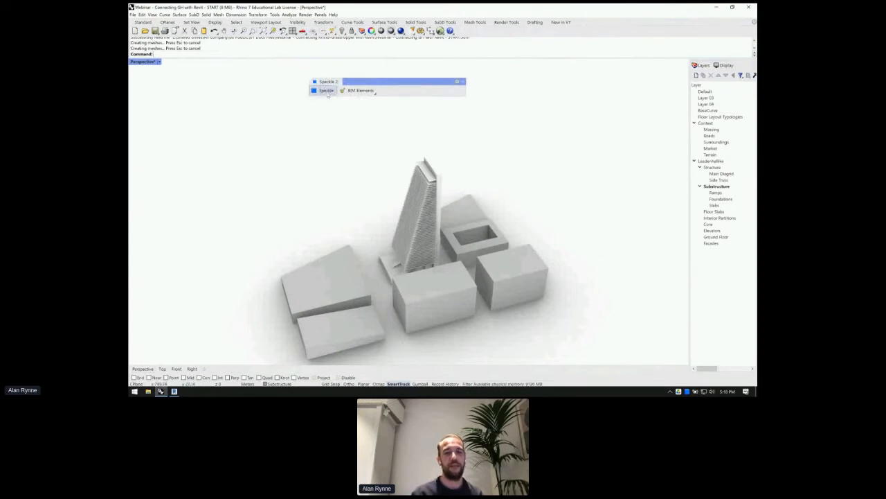
- Open the Speckle streams panel and look over the BIM Elements schema list, then close both
left_click(326, 90)
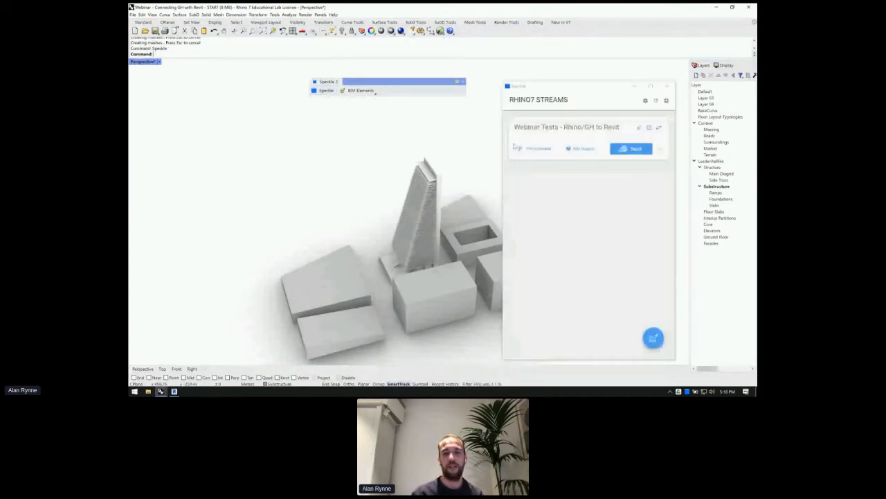
left_click_drag(603, 87, 607, 58)
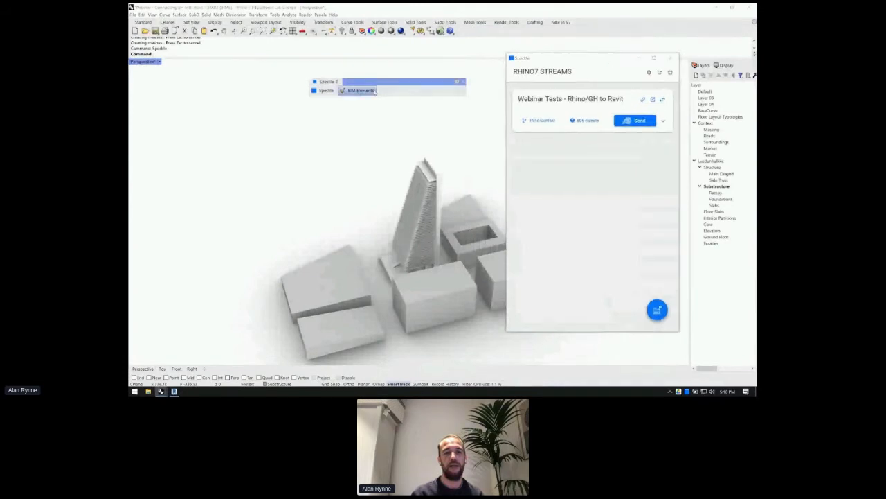
left_click(374, 91)
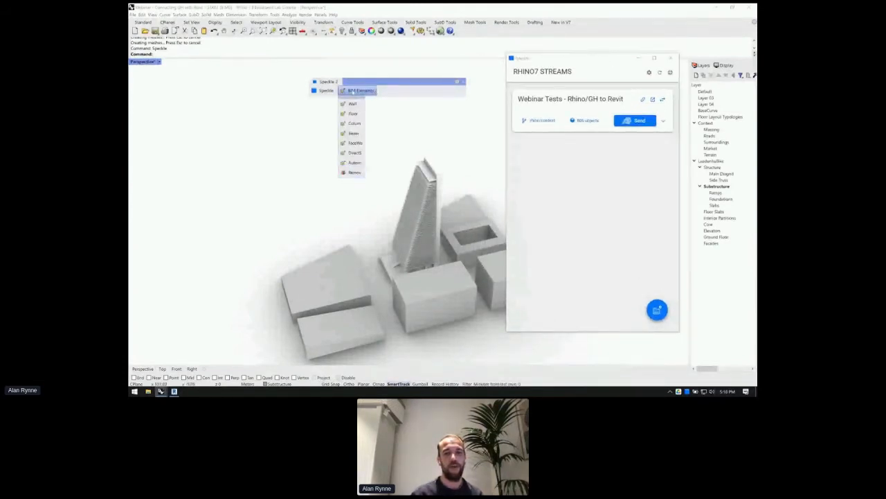
left_click(670, 58)
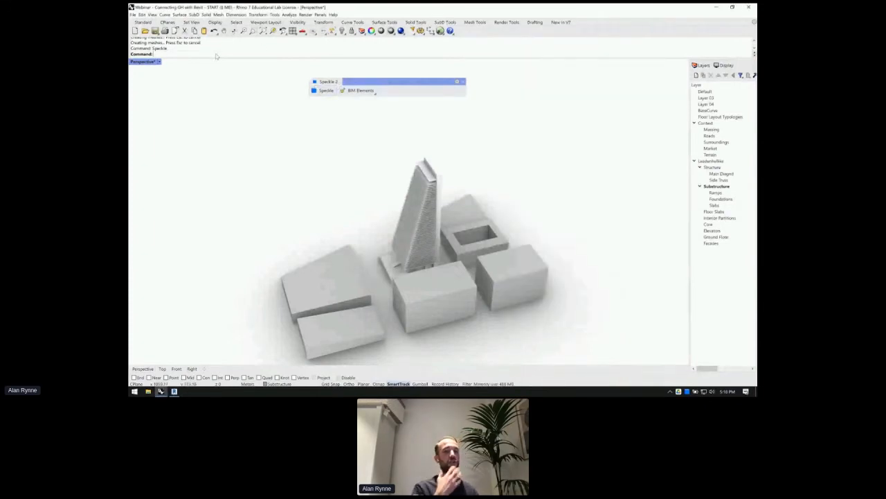
- Rerun the Speckle command to reopen the panel listing the 'Webinar Tests - Rhino/GH to Revit' stream
key("Up")
type("le")
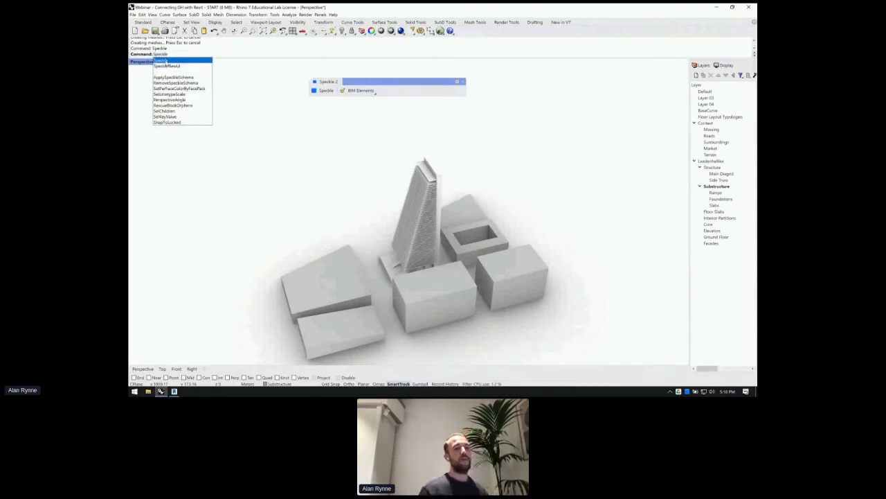
left_click(173, 61)
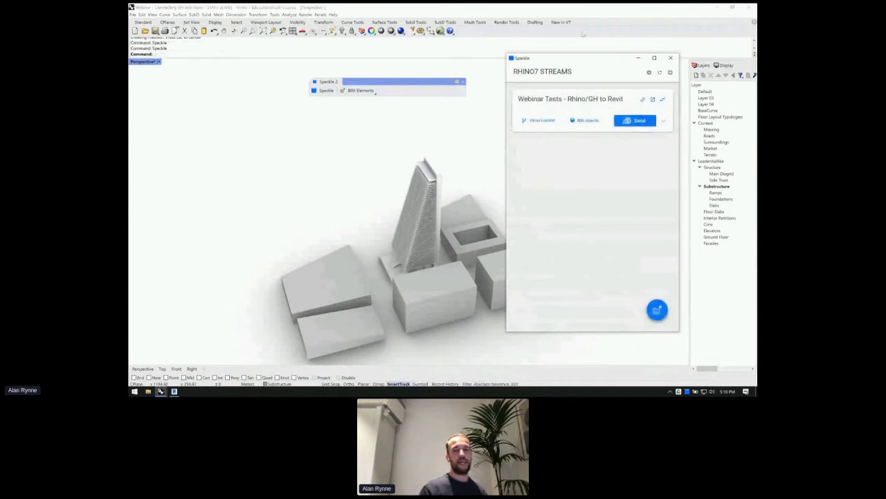
left_click_drag(587, 59, 579, 61)
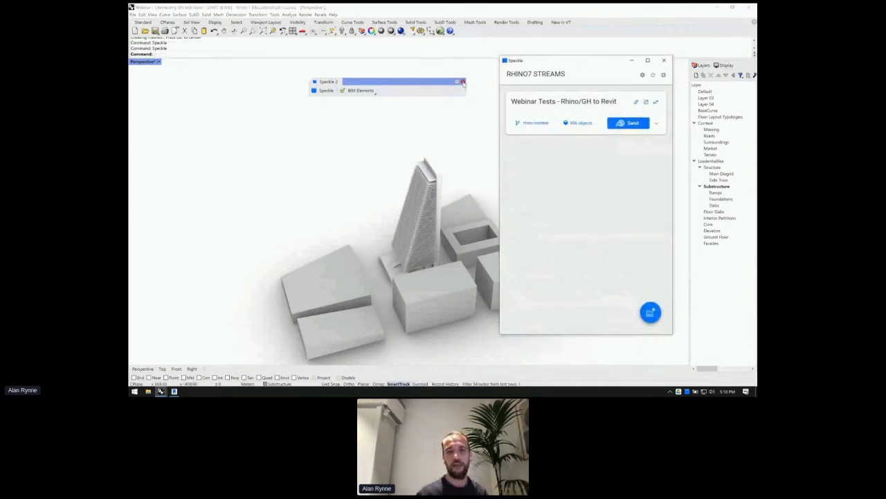
left_click(463, 83)
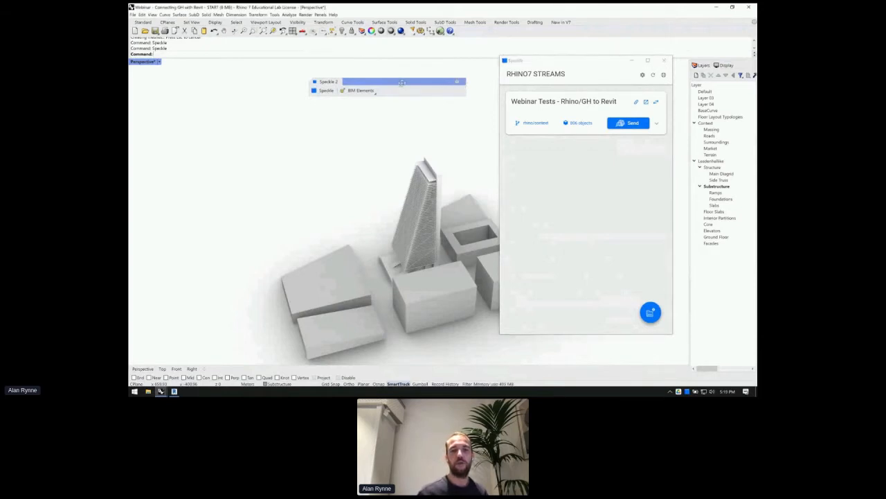
- Dock the Speckle and BIM Elements tools beneath Rhino's main toolbars
left_click_drag(401, 83, 172, 60)
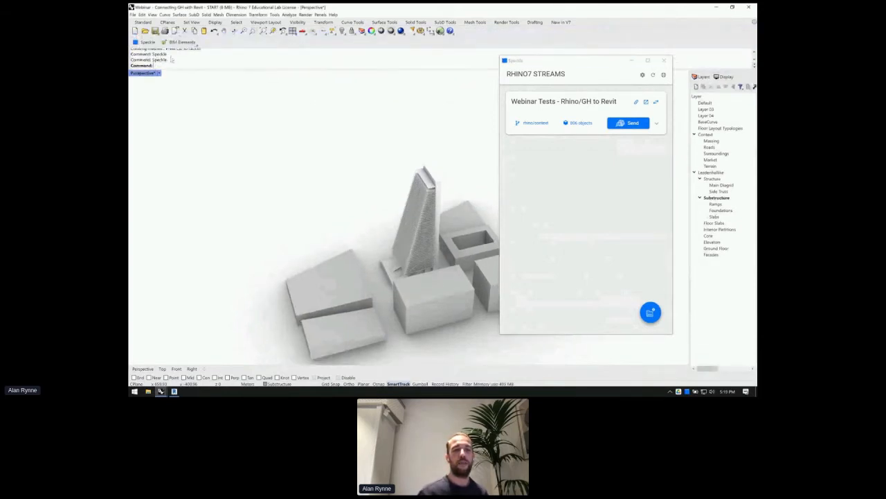
left_click_drag(582, 61, 297, 92)
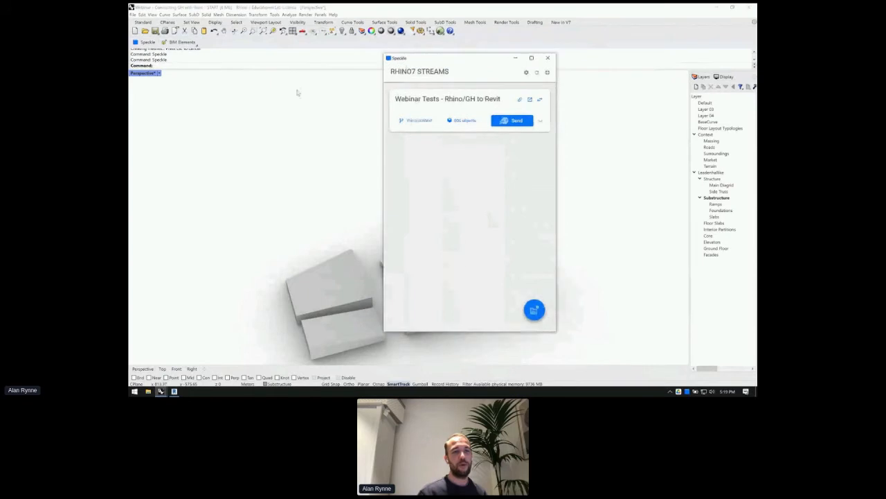
left_click(168, 67)
type("Speckle")
- Delete all model geometry, restore it with undo, and move the streams panel to the right
key("ctrl+a")
key("Delete")
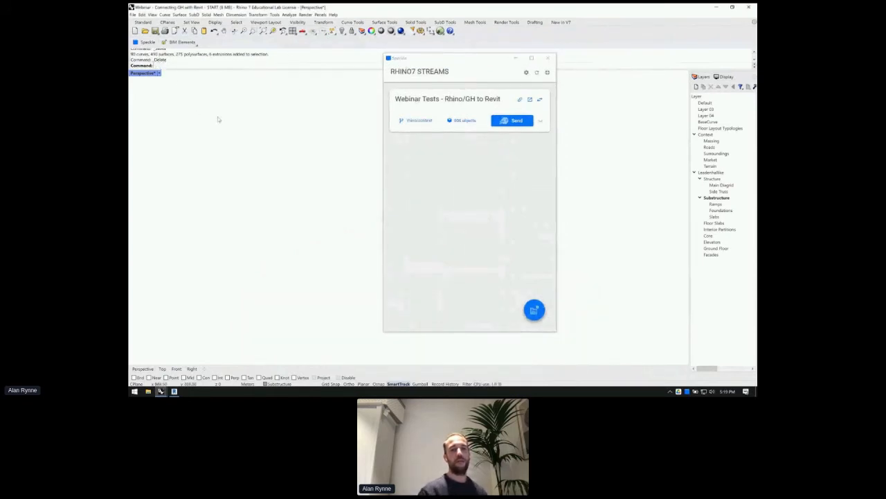
key("ctrl+z")
key("Escape")
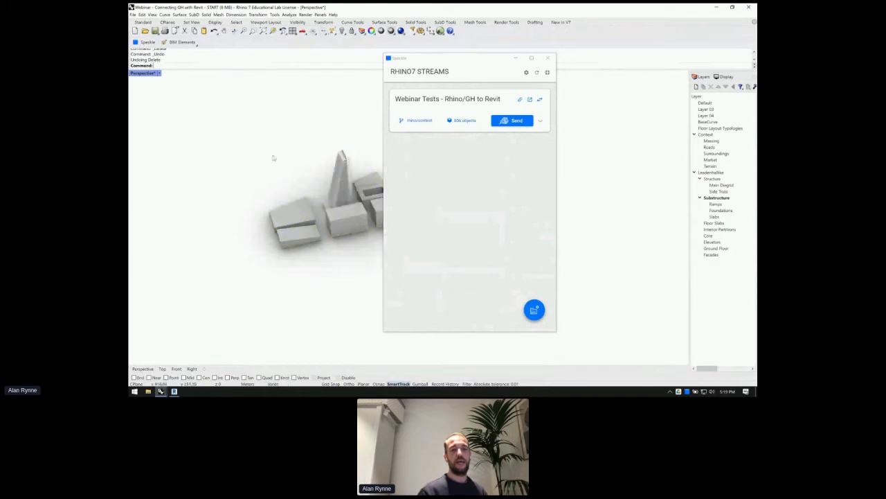
left_click_drag(439, 62, 569, 73)
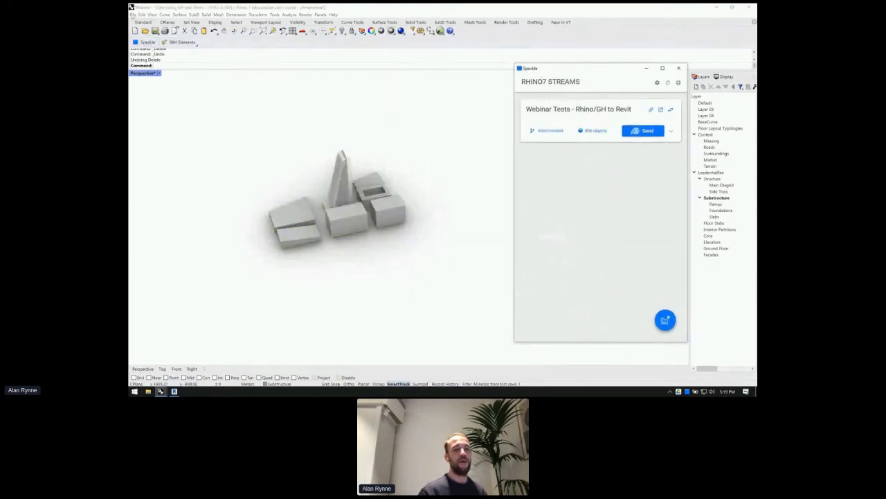
left_click(133, 15)
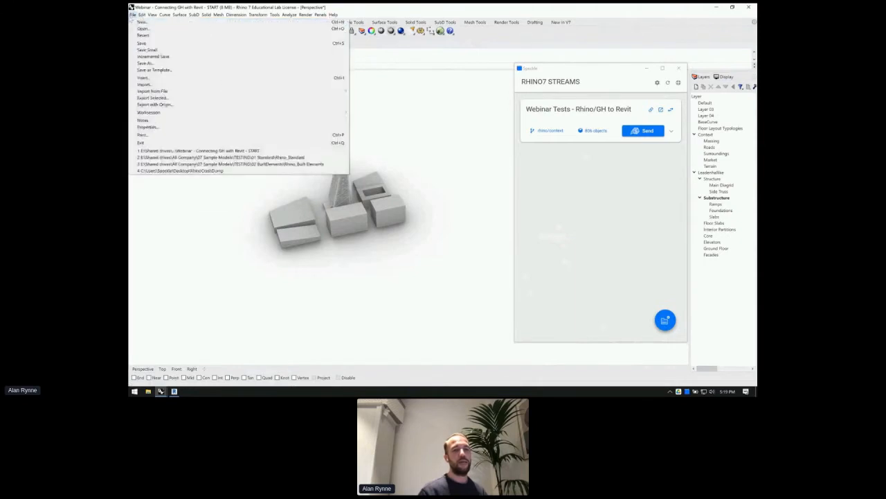
- Close Document Properties, show the BIM Elements toolbar, and open the Webinar Tests stream details
left_click(154, 128)
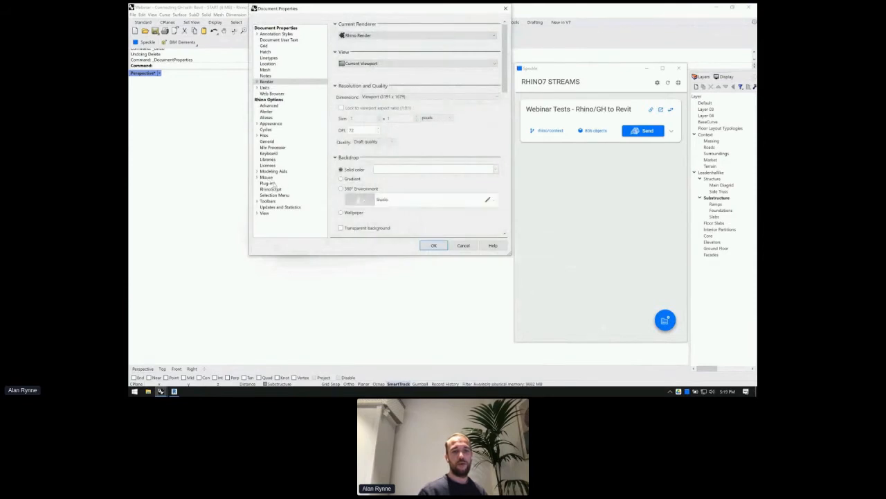
left_click(269, 201)
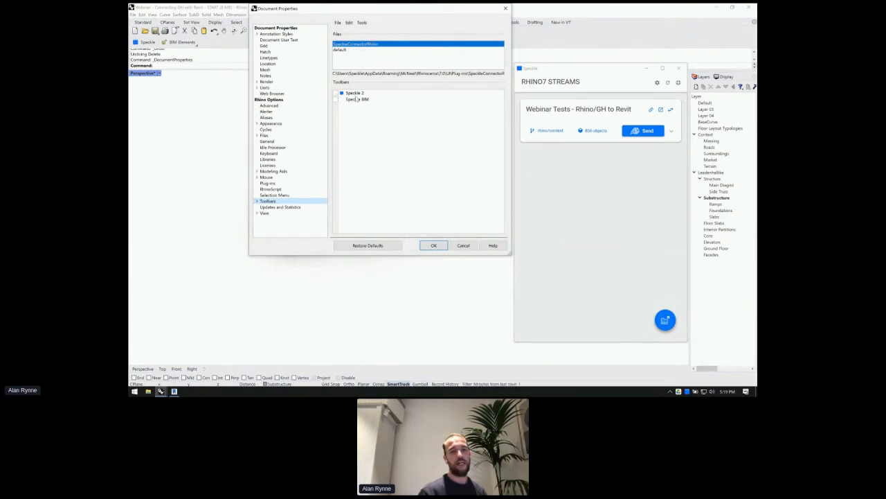
left_click(462, 247)
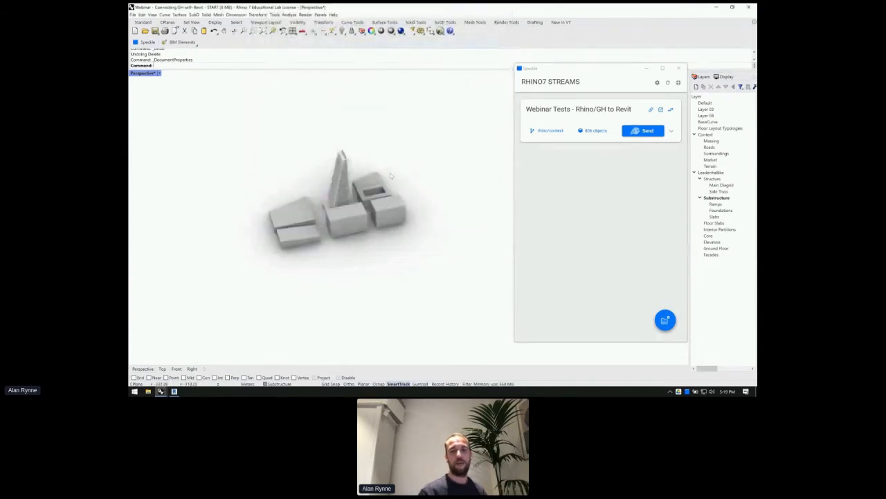
left_click(182, 42)
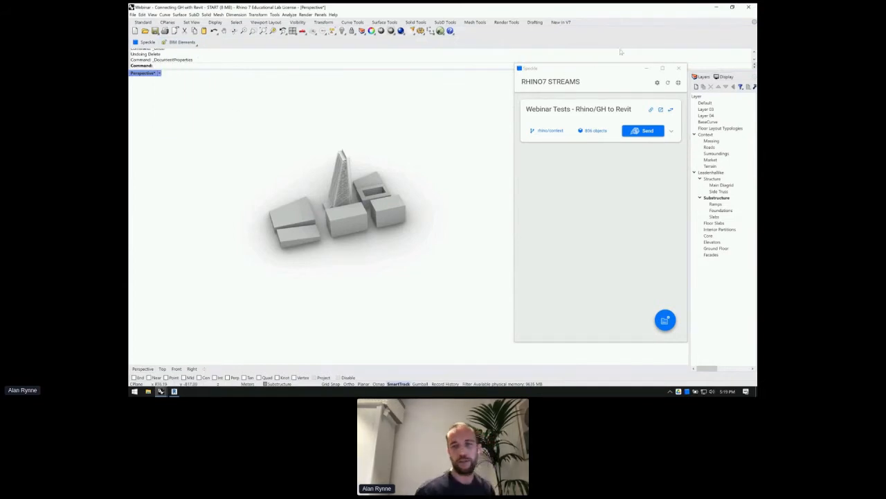
left_click(610, 116)
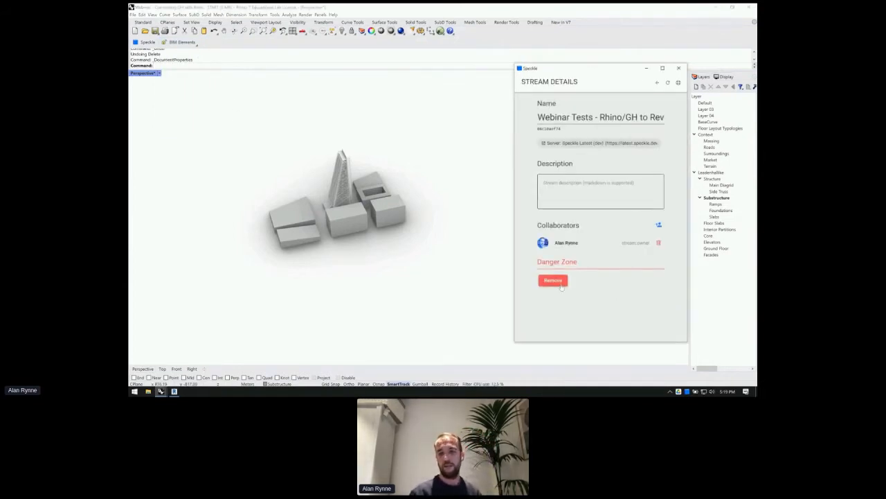
- Remove the Webinar Tests stream from the file and bring up the Add Stream dialog
left_click(560, 282)
left_click_drag(597, 71, 653, 81)
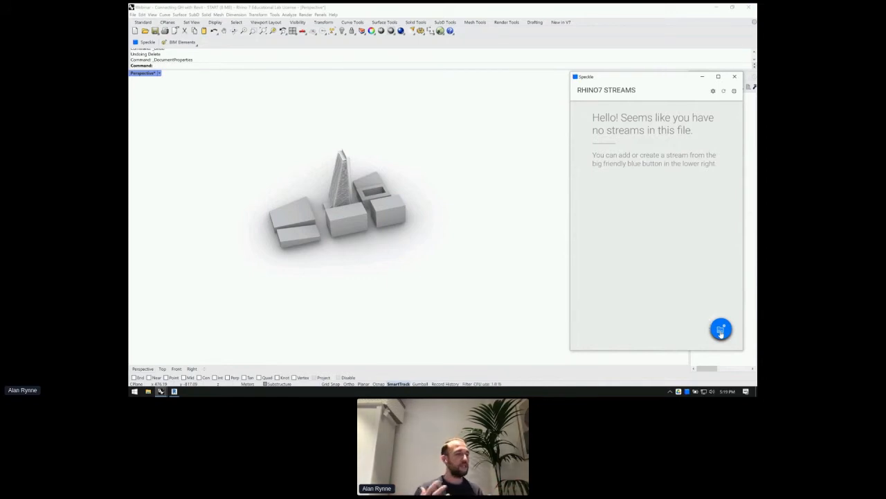
left_click(721, 330)
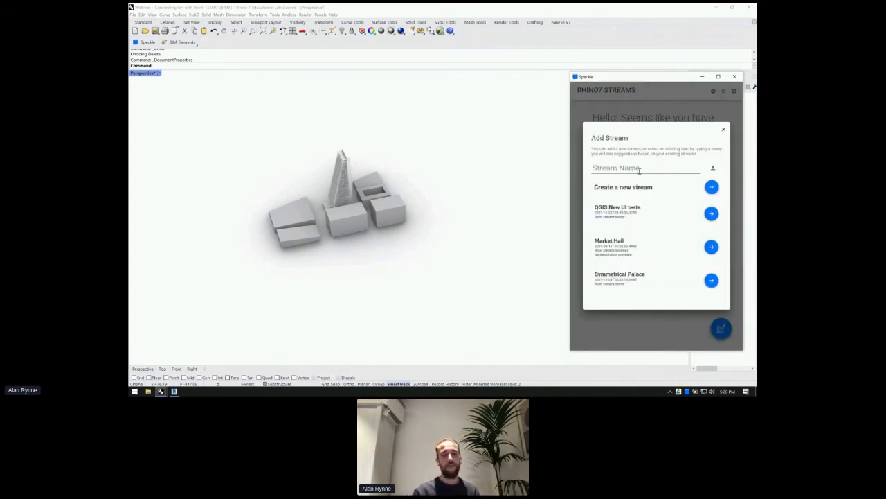
- Name the new stream 'Pink Edifice' and create it on the main branch
left_click(615, 167)
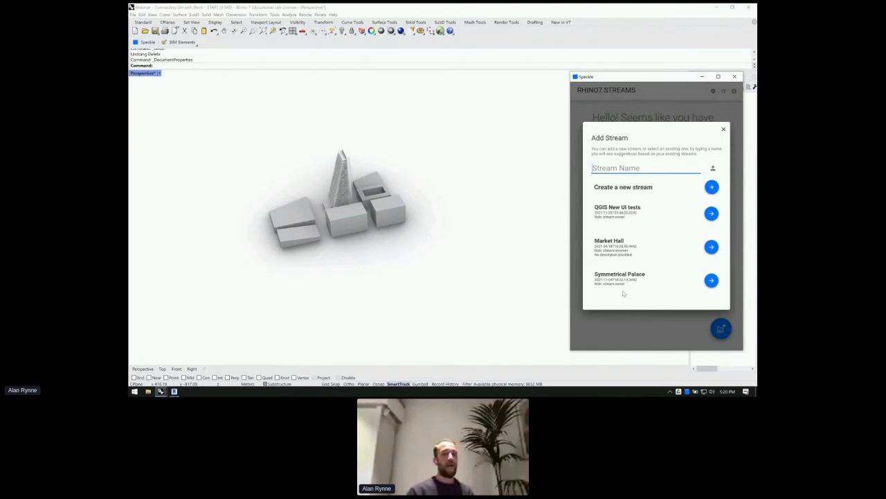
left_click(712, 187)
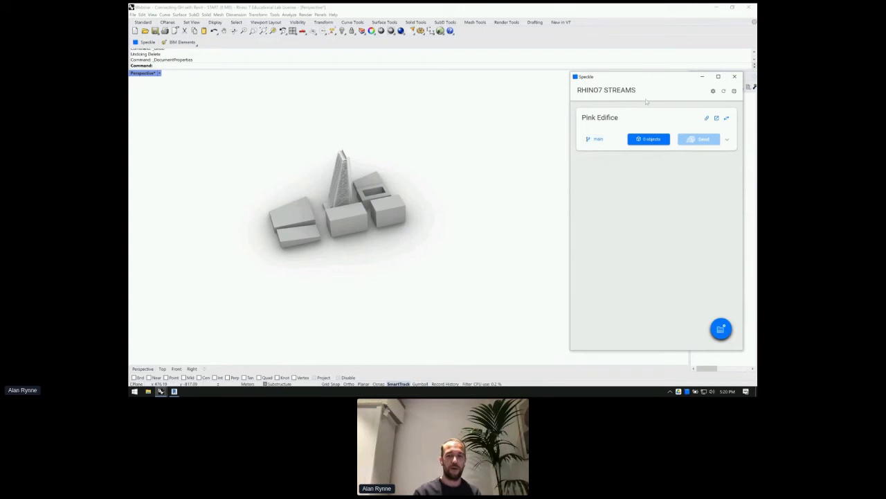
- Crossing-select the tower and surrounding geometry and set it as the Pink Edifice stream's objects
left_click_drag(674, 77, 608, 84)
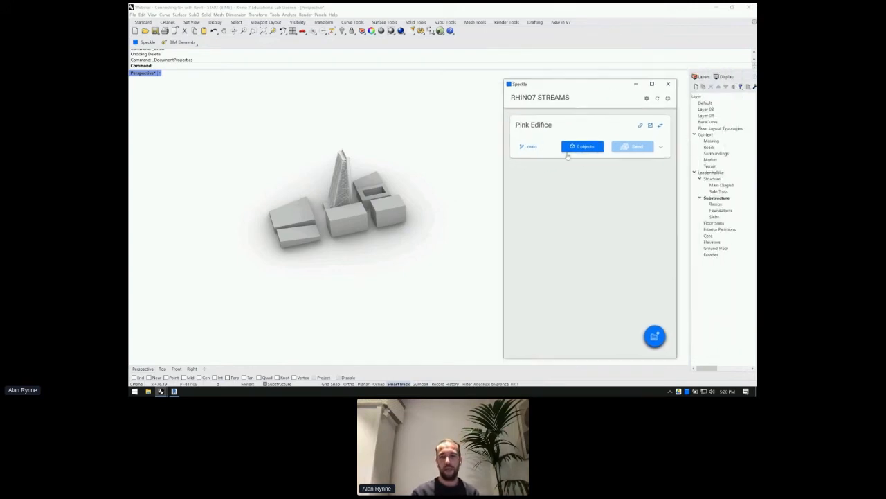
right_click_drag(273, 182, 328, 170)
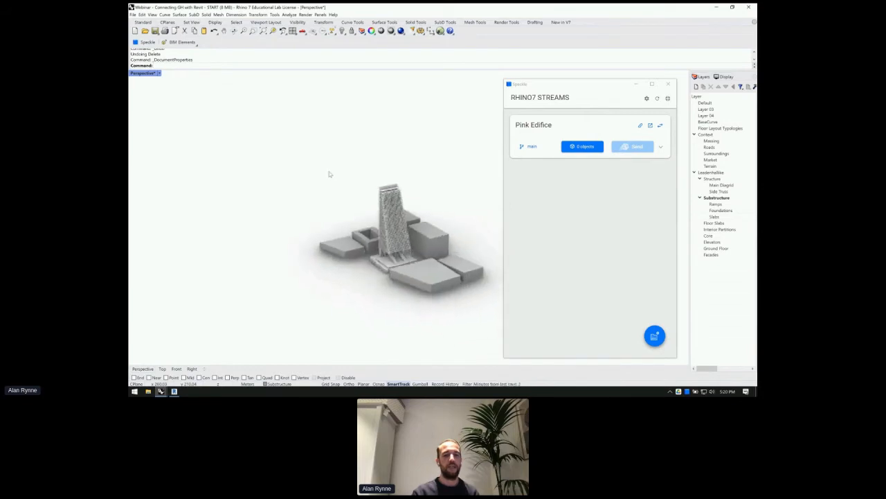
scroll(329, 173, "down", 3)
scroll(261, 145, "up", 6)
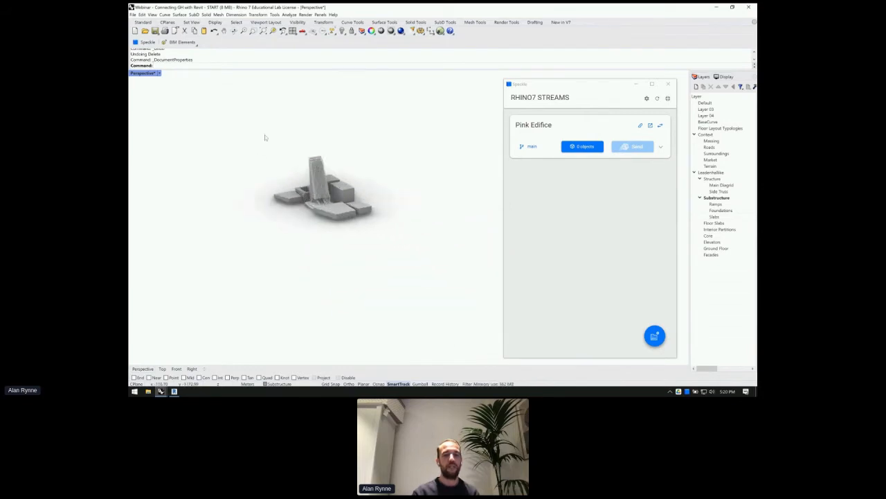
left_click_drag(469, 310, 312, 164)
right_click_drag(301, 180, 362, 182)
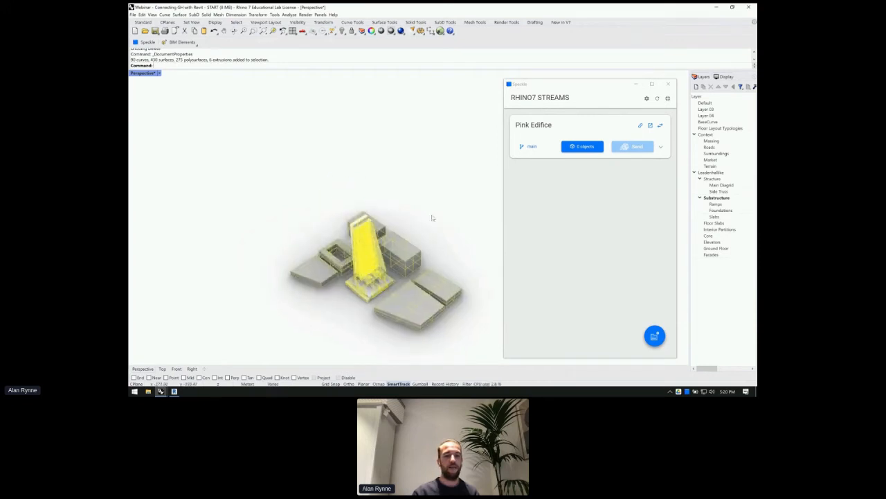
left_click(585, 148)
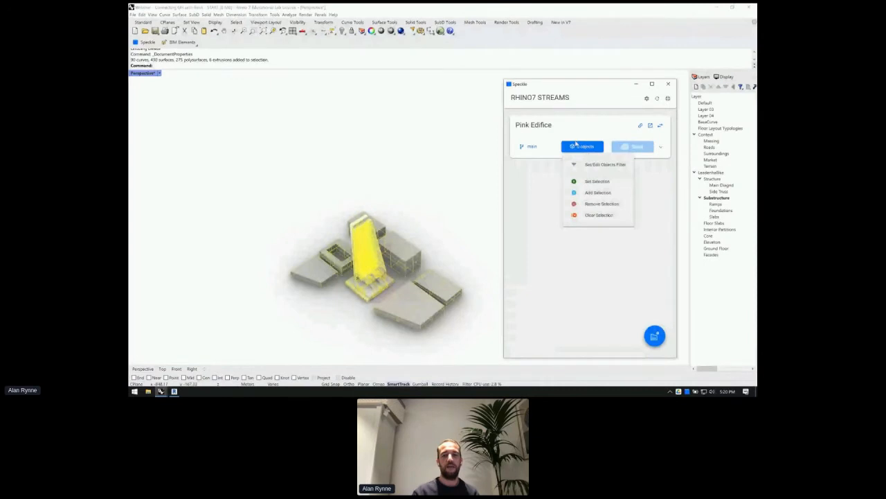
left_click(588, 181)
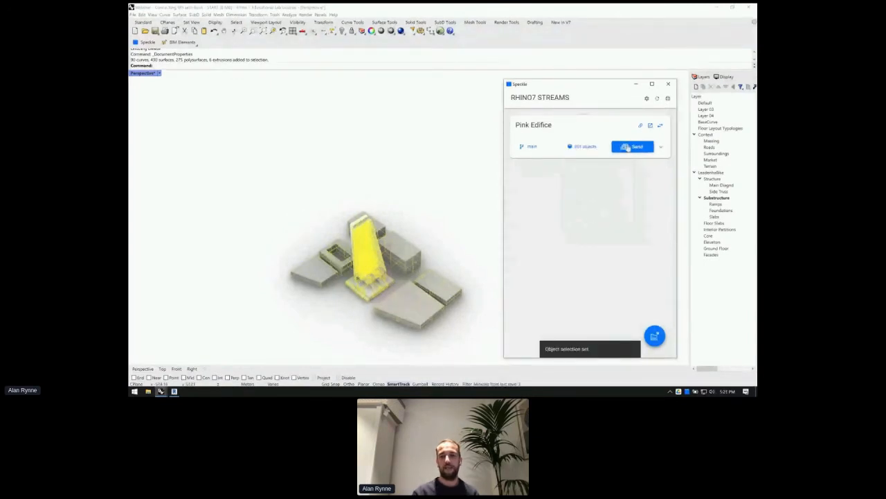
- Send the 801 selected objects to Pink Edifice and clear the selection to inspect the tower
left_click(626, 148)
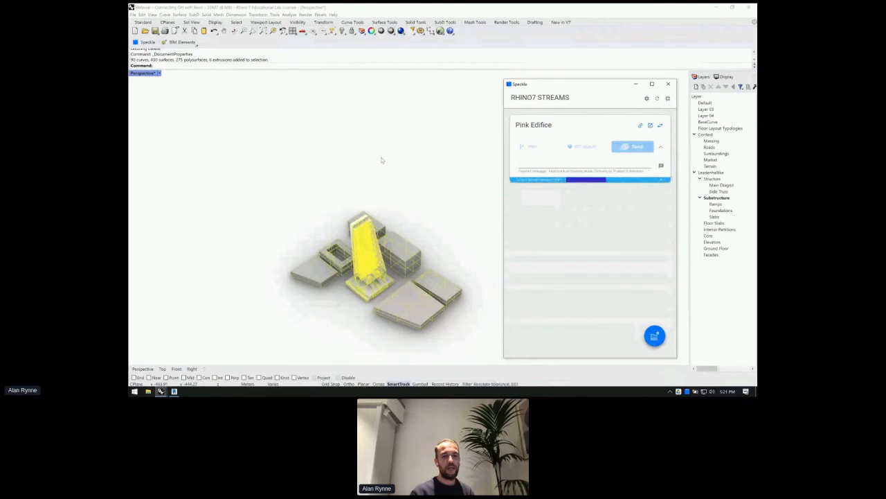
left_click(338, 299)
scroll(374, 270, "up", 2)
scroll(374, 270, "up", 5)
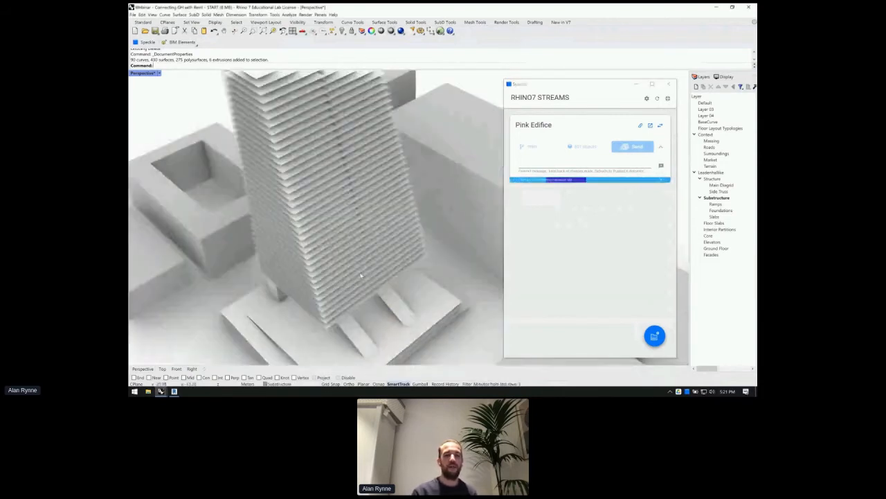
right_click_drag(361, 275, 355, 263)
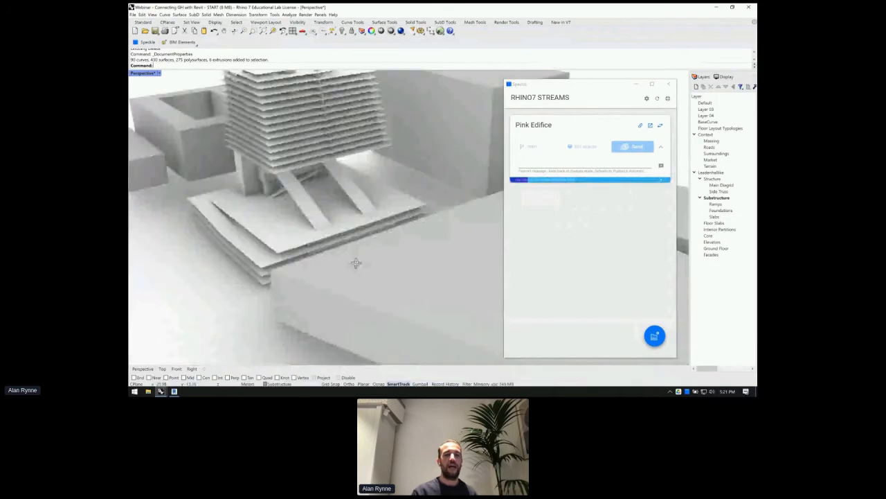
middle_click(351, 273)
middle_click(351, 272)
scroll(356, 245, "down", 5)
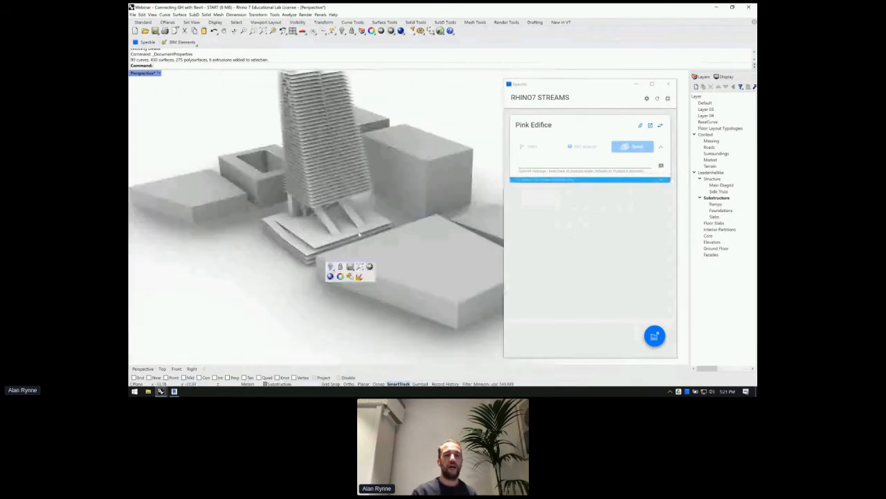
right_click_drag(360, 235, 325, 167)
- Open the Pink Edifice stream on the Speckle website
scroll(325, 168, "up", 8)
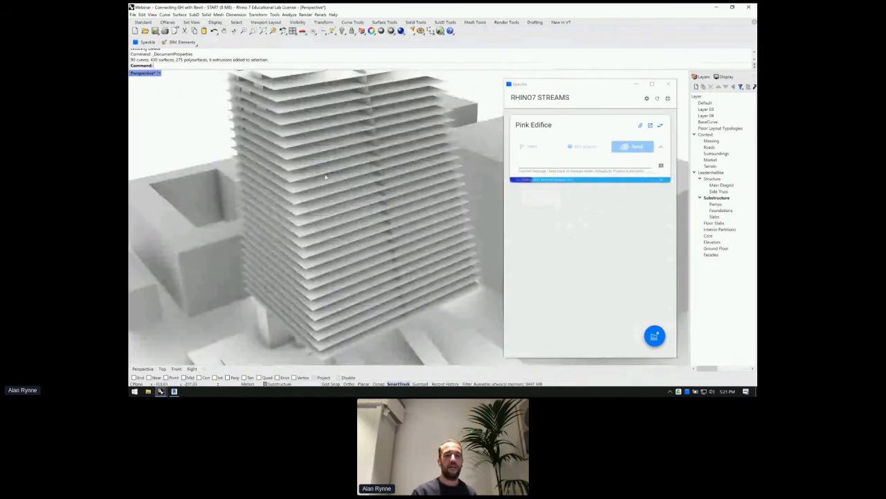
scroll(358, 176, "down", 8)
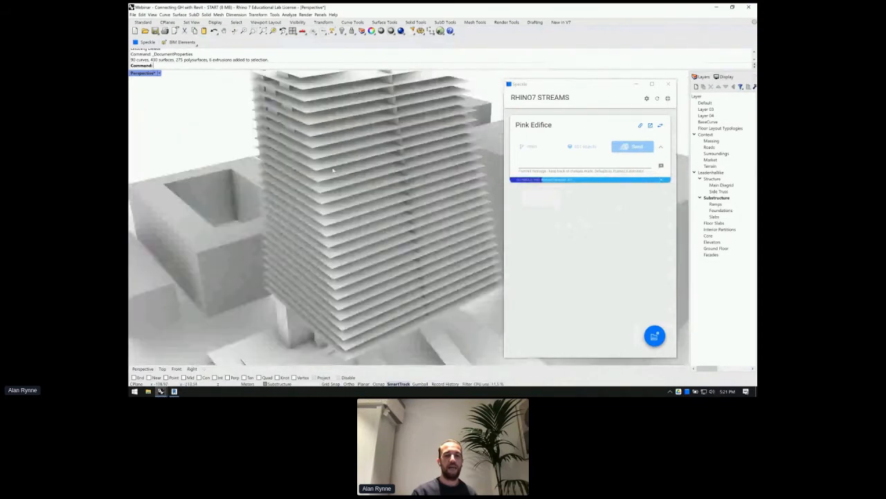
scroll(328, 168, "up", 8)
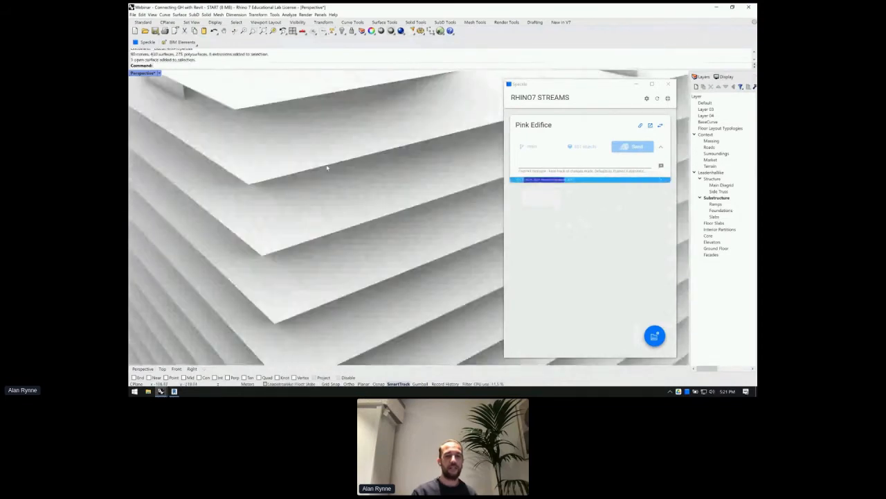
scroll(359, 178, "down", 6)
scroll(359, 179, "down", 6)
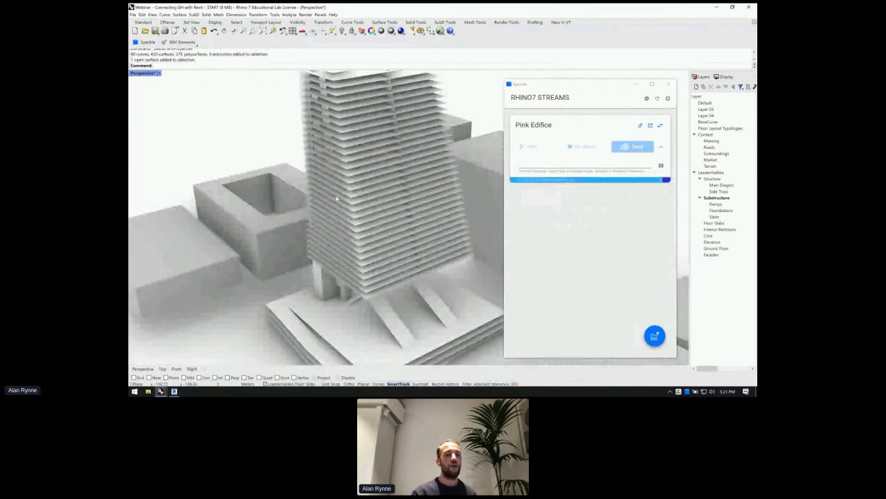
scroll(336, 199, "down", 5)
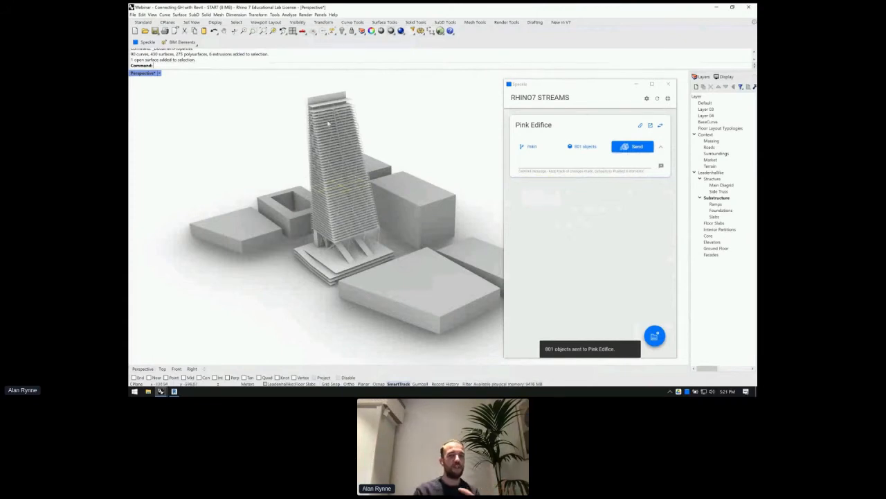
scroll(329, 123, "up", 5)
scroll(341, 256, "down", 5)
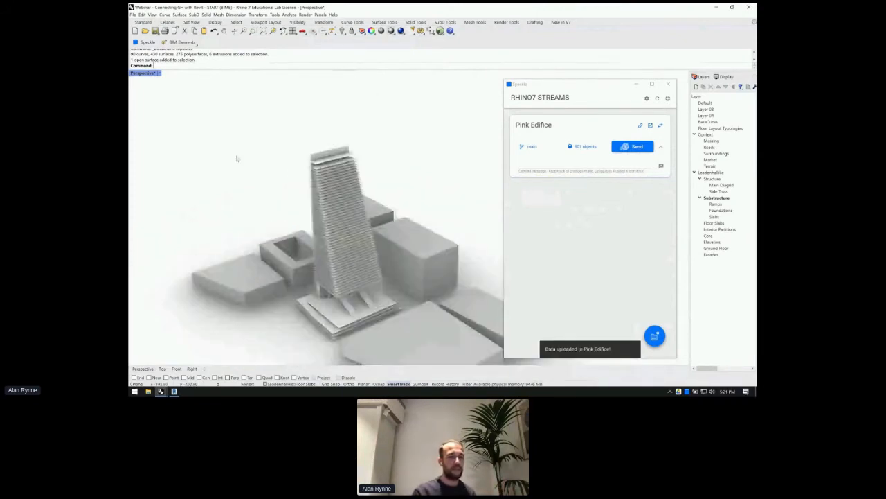
scroll(340, 316, "down", 3)
right_click_drag(293, 269, 326, 240)
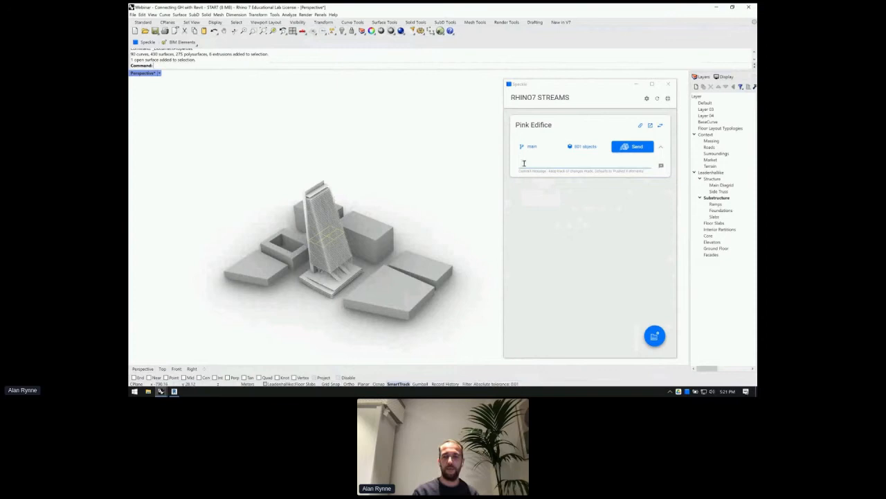
left_click(650, 125)
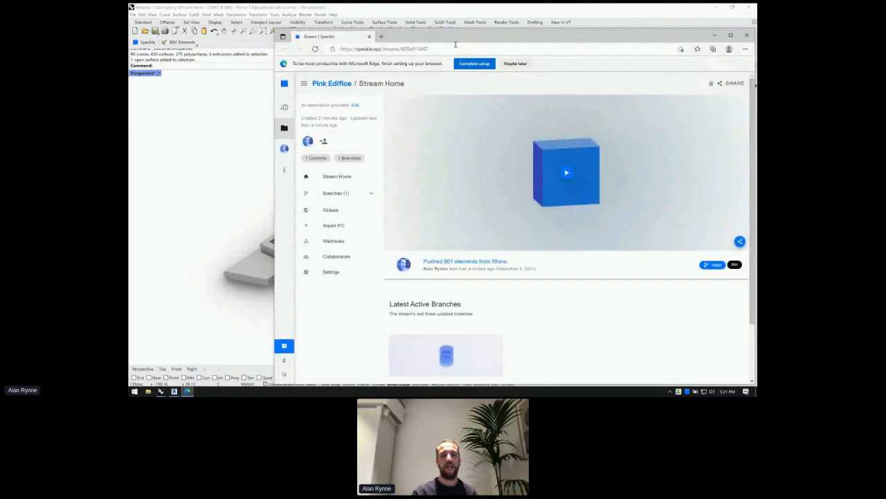
- Load the 3D preview of the Pink Edifice commit and orbit to a raised view
left_click_drag(459, 41, 400, 25)
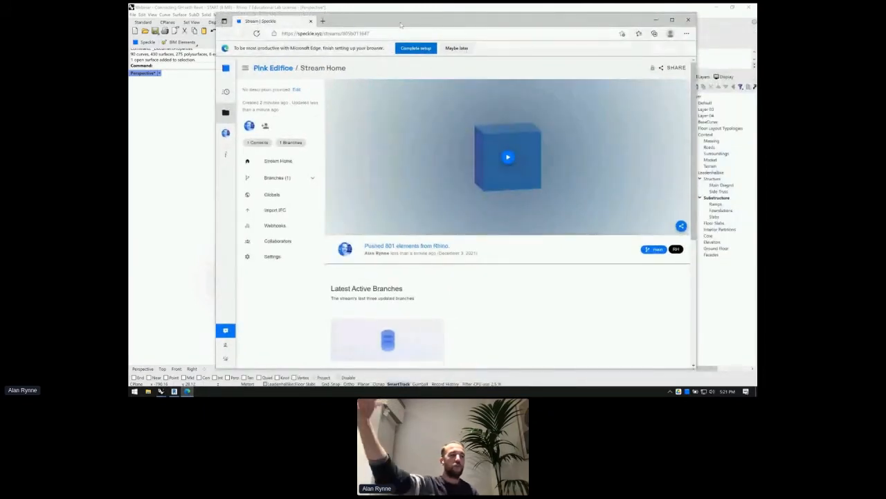
left_click(508, 159)
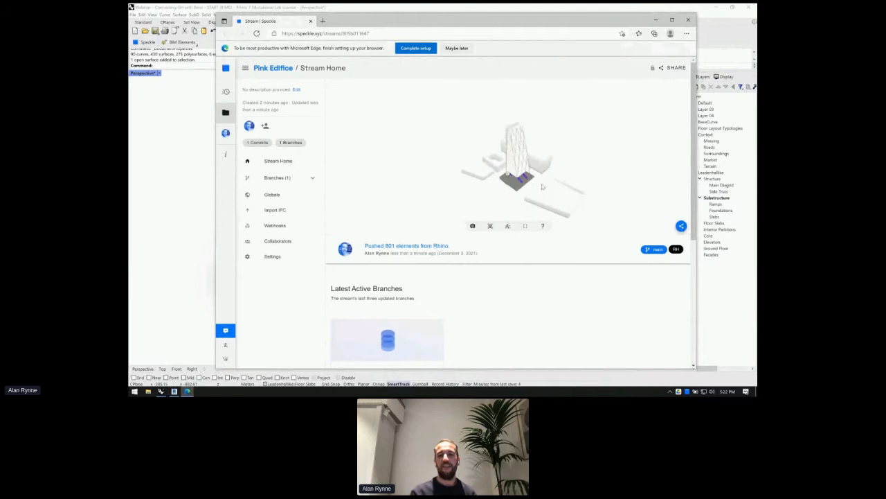
left_click_drag(508, 175, 528, 188)
scroll(528, 160, "up", 5)
scroll(493, 194, "up", 5)
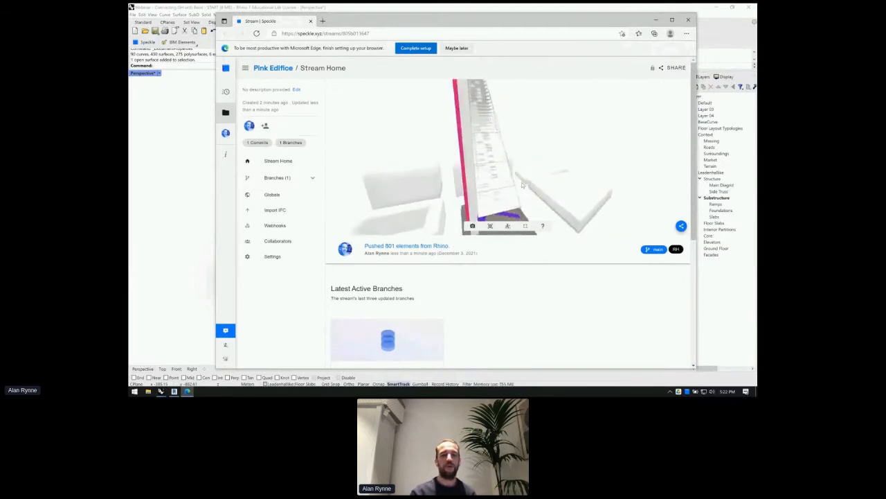
scroll(493, 194, "down", 5)
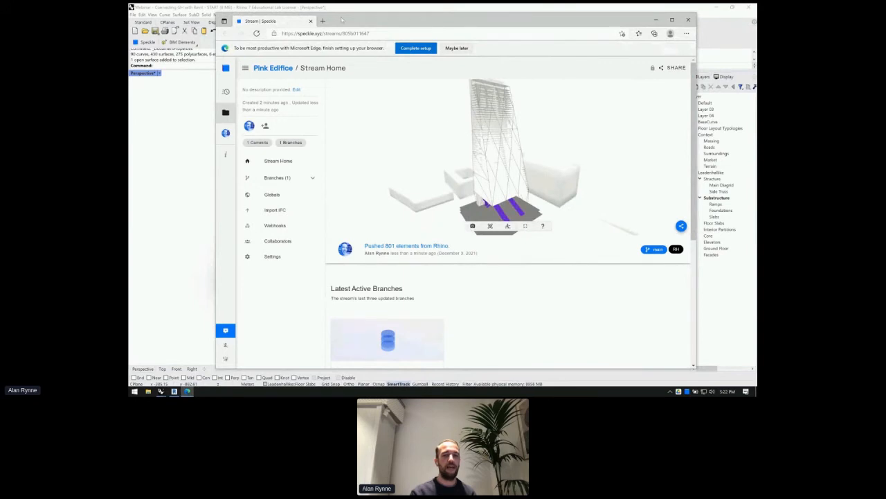
scroll(448, 157, "down", 1)
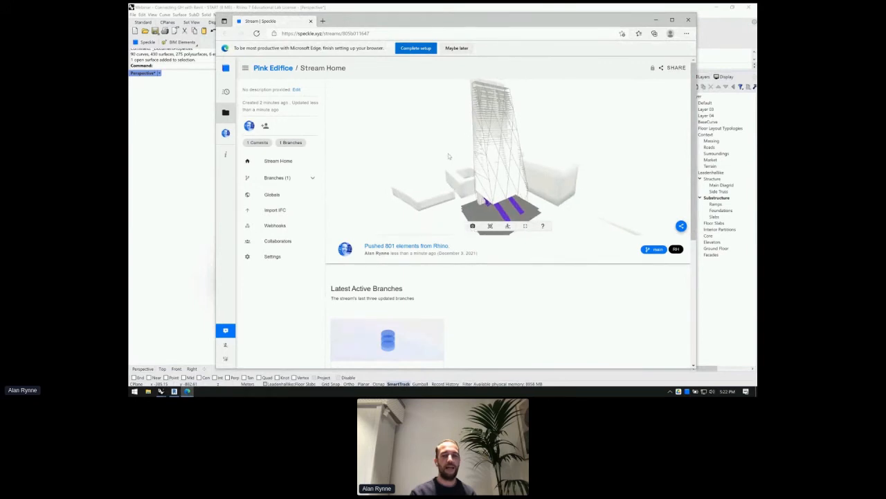
- Check a floor slab's selection details, then clear it and orbit out over the tower
left_click(489, 174)
left_click(471, 225)
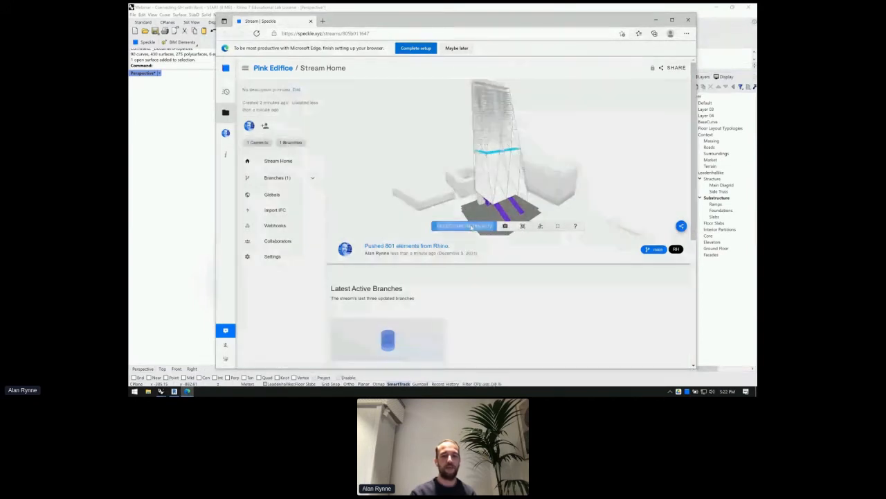
left_click(577, 159)
left_click_drag(407, 188, 414, 160)
left_click(421, 151)
left_click_drag(489, 137, 510, 158)
scroll(510, 158, "down", 4)
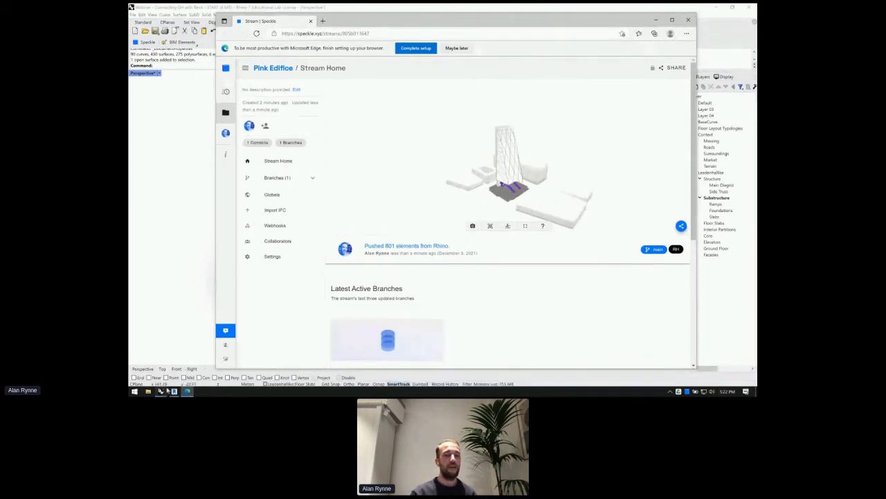
mouse_move(174, 392)
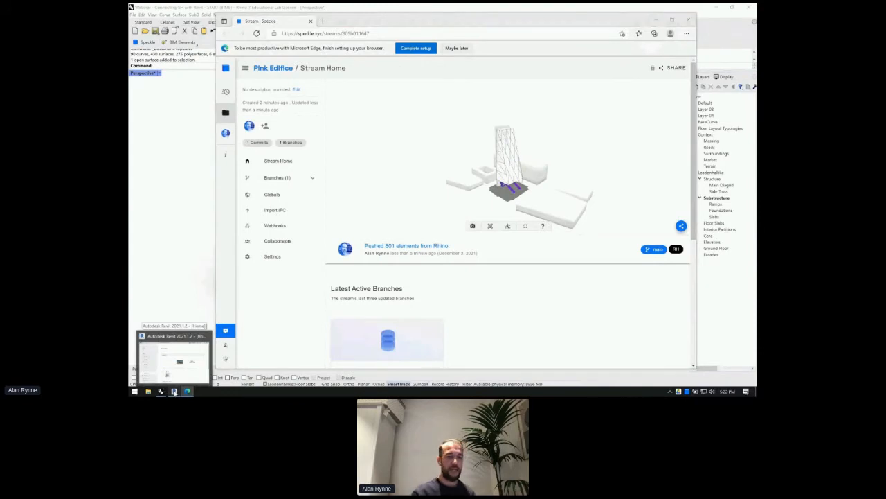
- Bring Revit forward and start opening an existing model from Revit Home
left_click(173, 357)
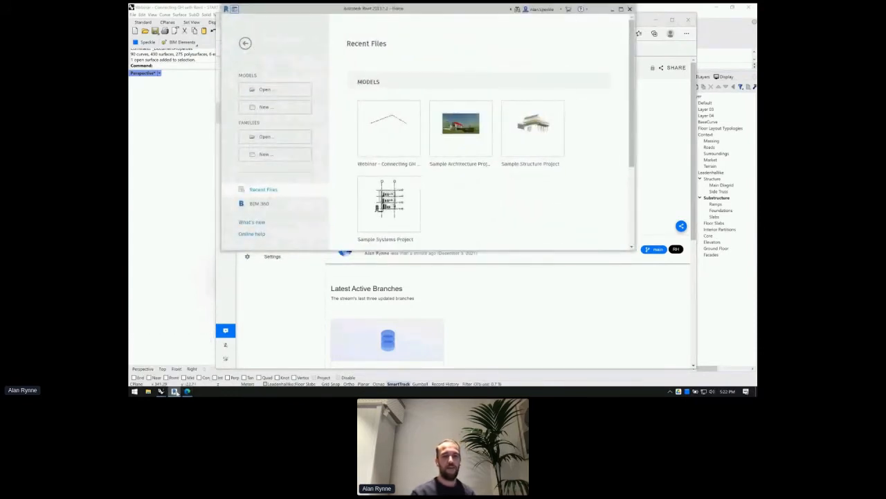
left_click_drag(461, 9, 500, 55)
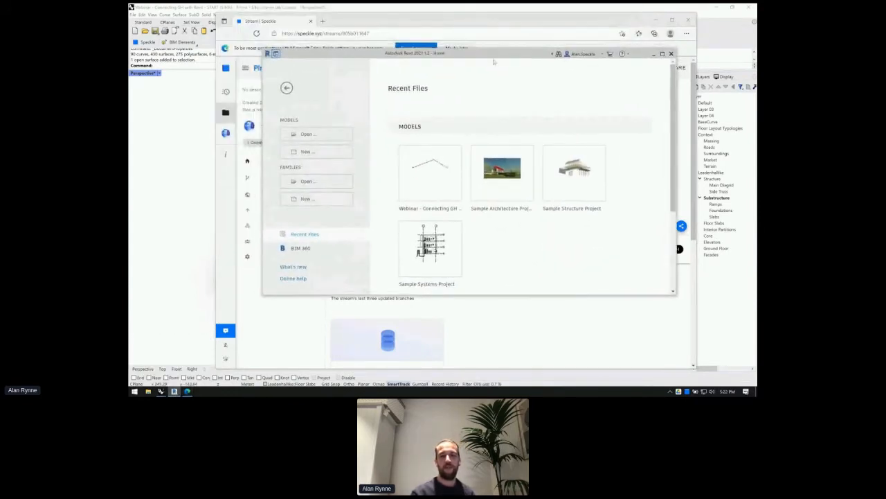
left_click(320, 135)
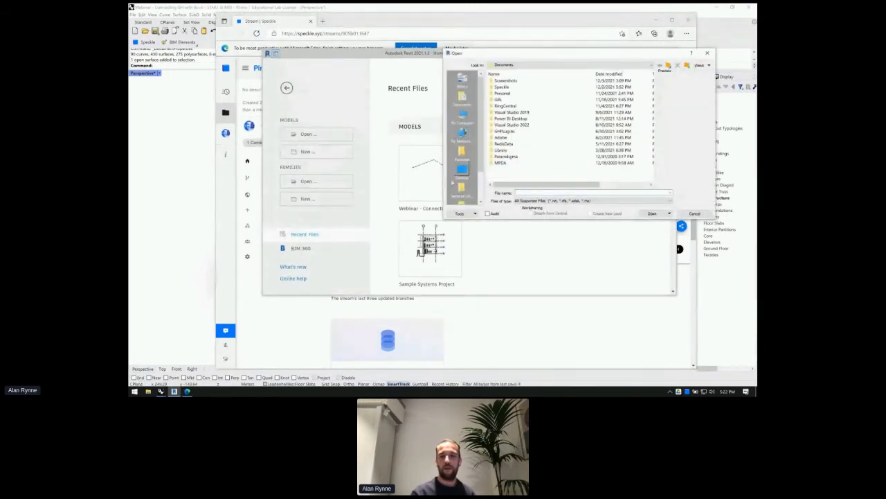
scroll(462, 135, "down", 2)
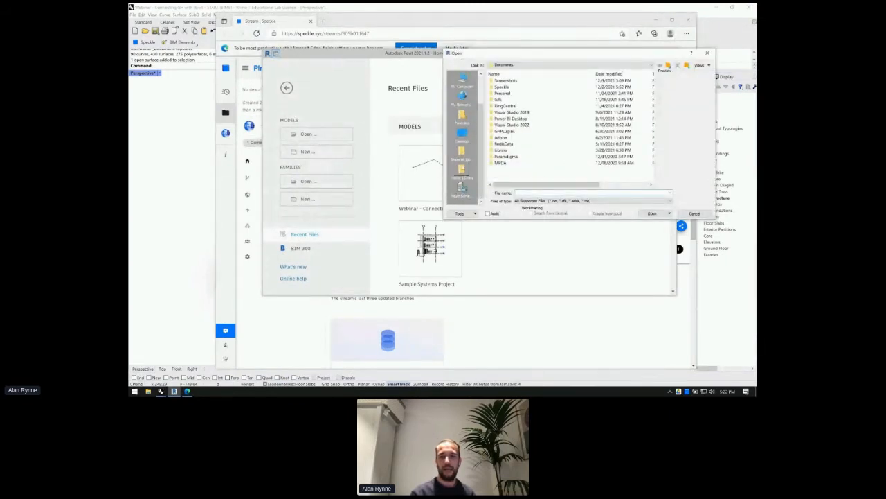
left_click(462, 131)
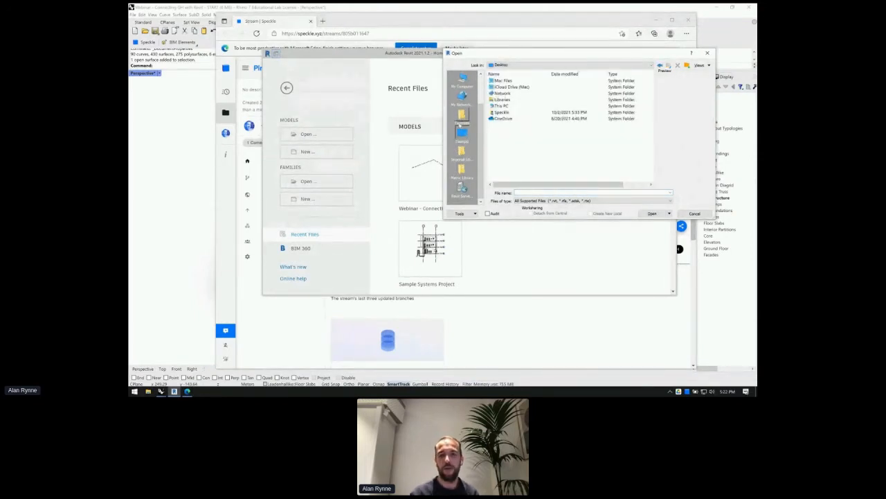
scroll(462, 121, "up", 2)
left_click(462, 118)
- Browse the shared All Company drive to the webinar folder and open 'Webinar - Connecting GH with Revit - START'
double_click(508, 149)
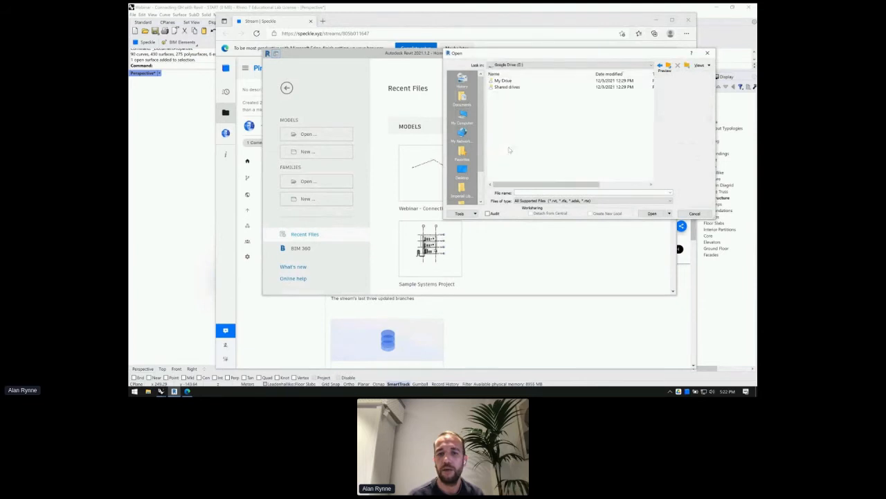
left_click(504, 88)
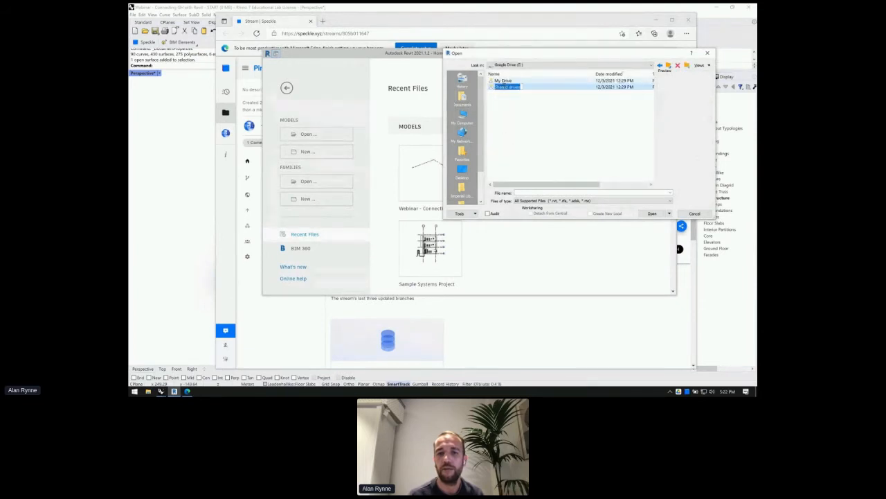
double_click(496, 88)
double_click(497, 80)
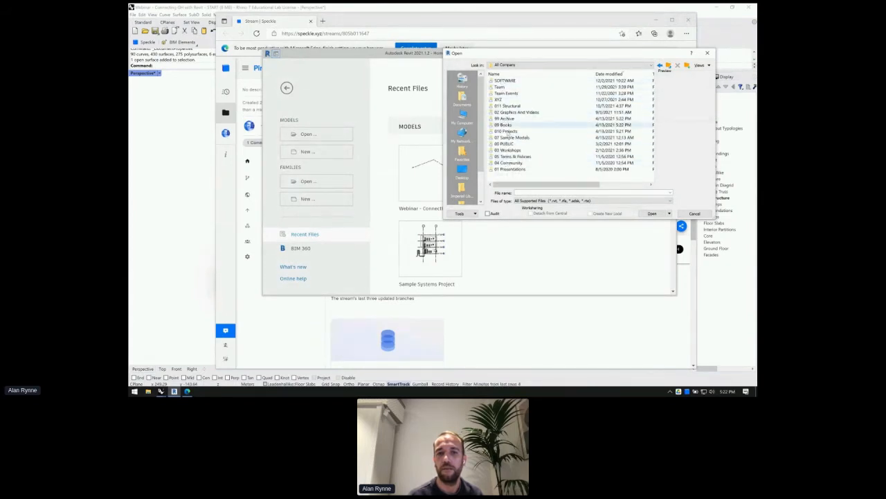
double_click(504, 143)
double_click(505, 81)
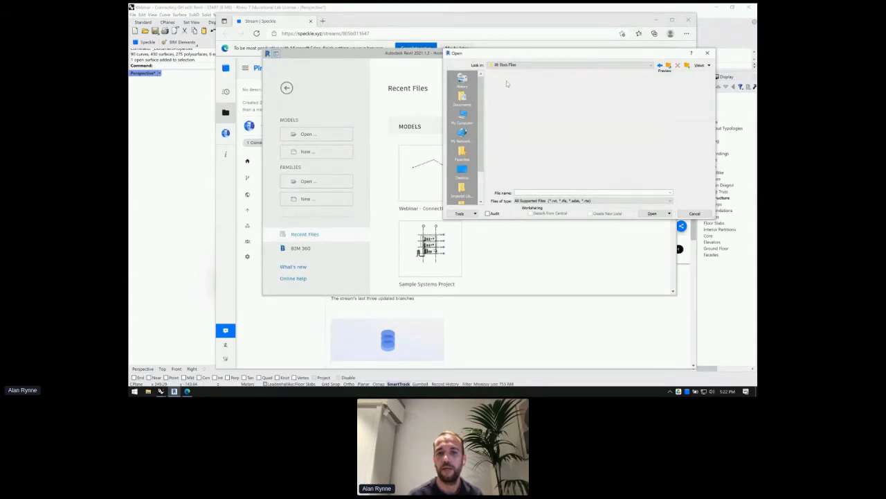
double_click(510, 87)
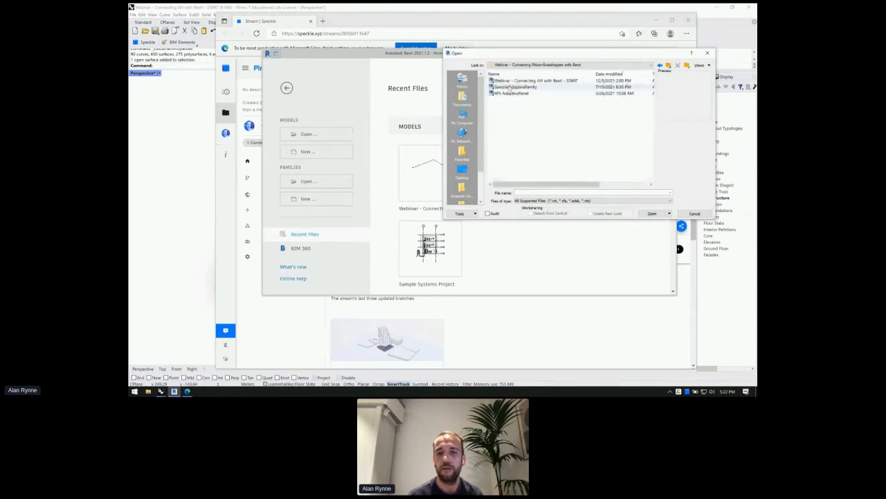
left_click(518, 81)
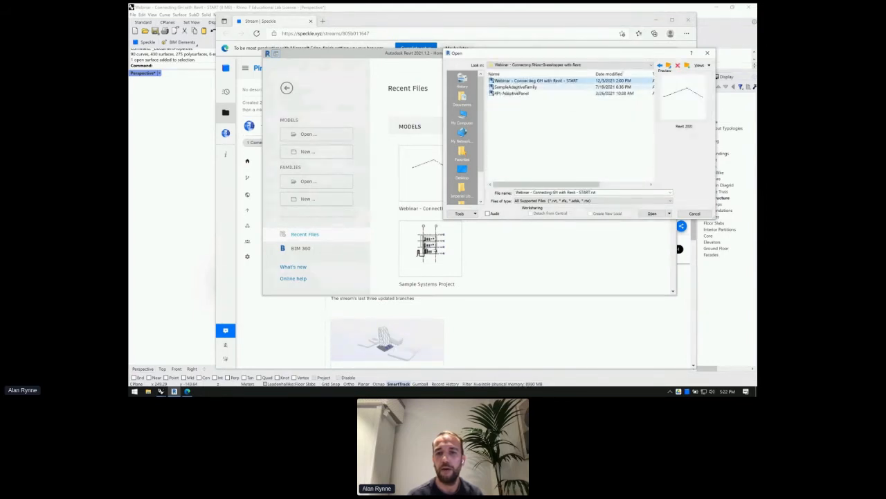
left_click(651, 214)
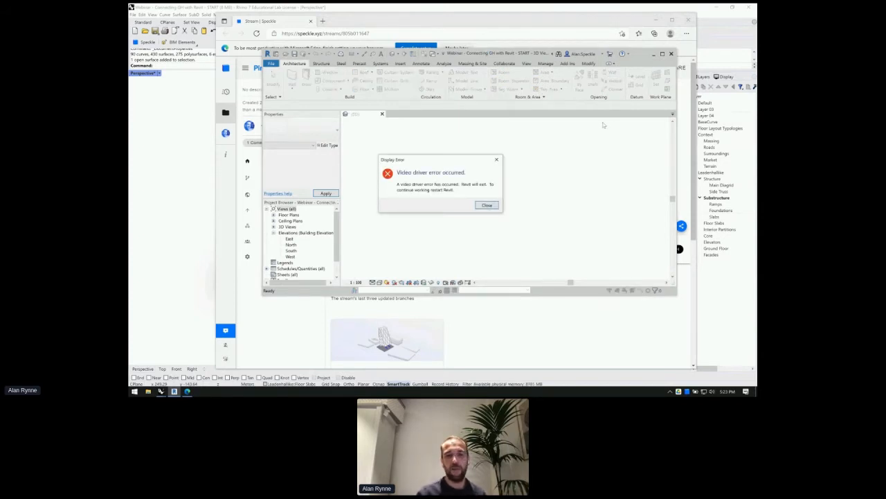
- Dismiss the video driver error, relaunch Revit, and switch back to Rhino's Speckle panel
left_click_drag(454, 158, 435, 135)
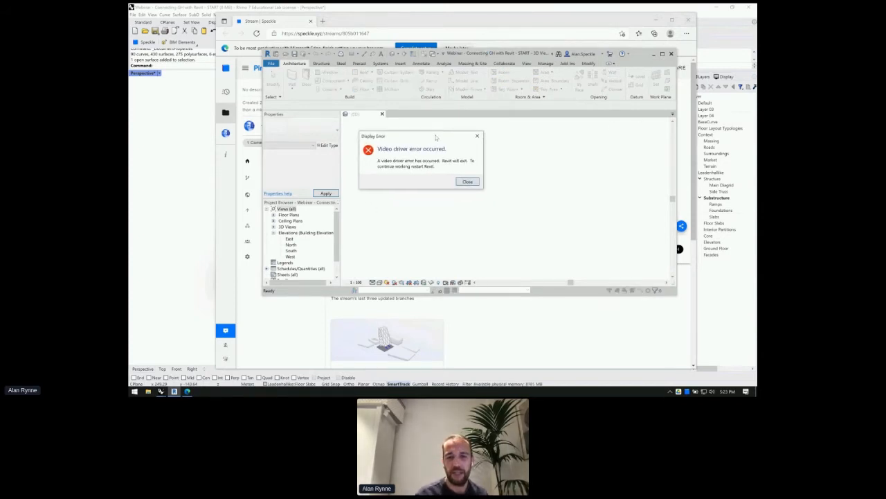
left_click(468, 181)
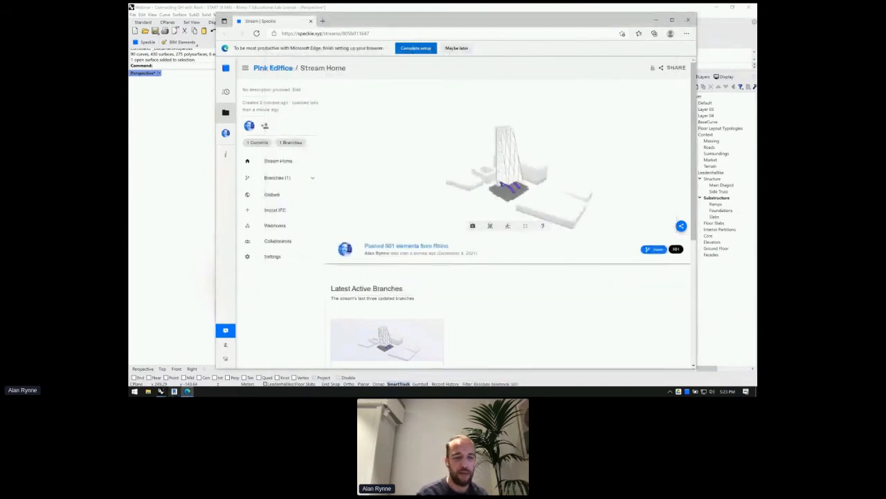
left_click(175, 393)
mouse_move(233, 266)
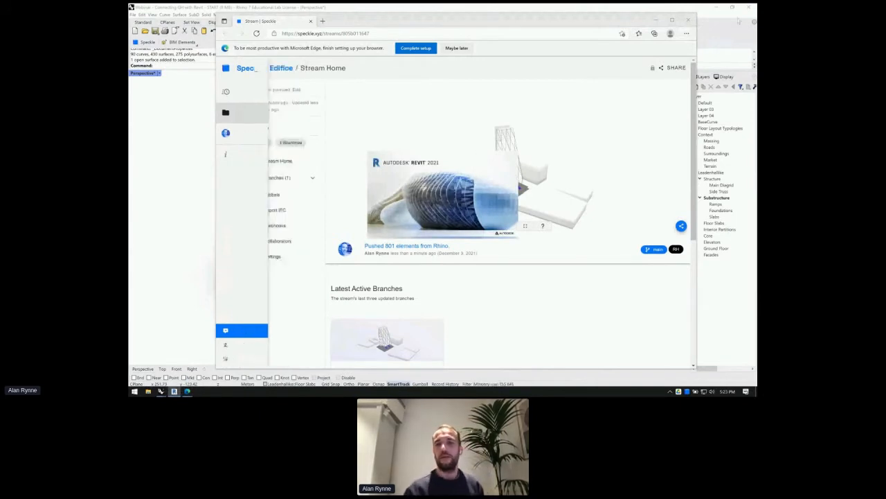
left_click_drag(580, 19, 640, 17)
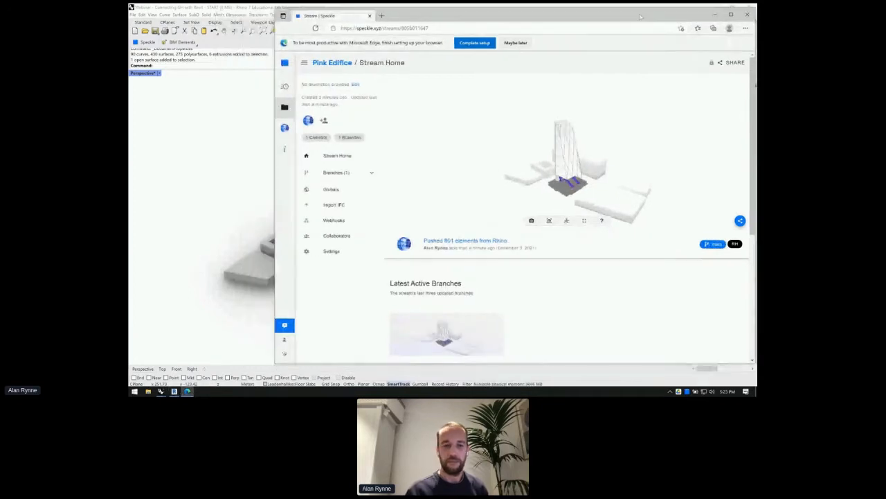
left_click(273, 261)
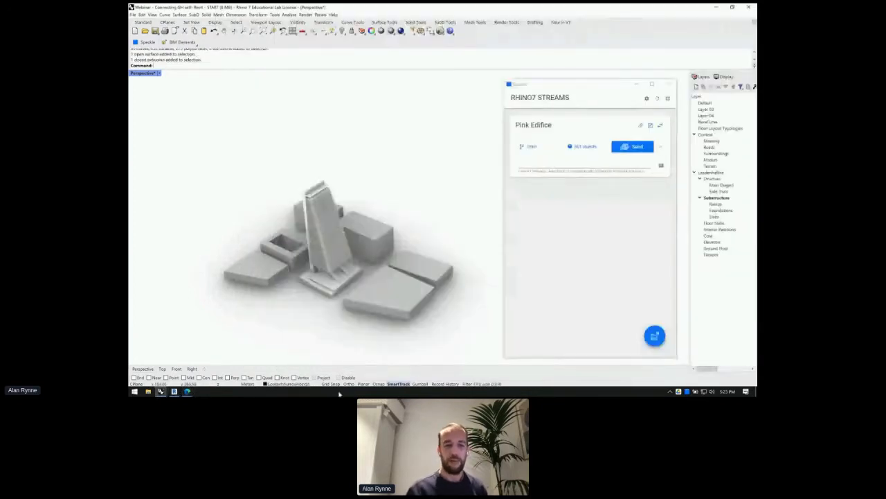
left_click(177, 393)
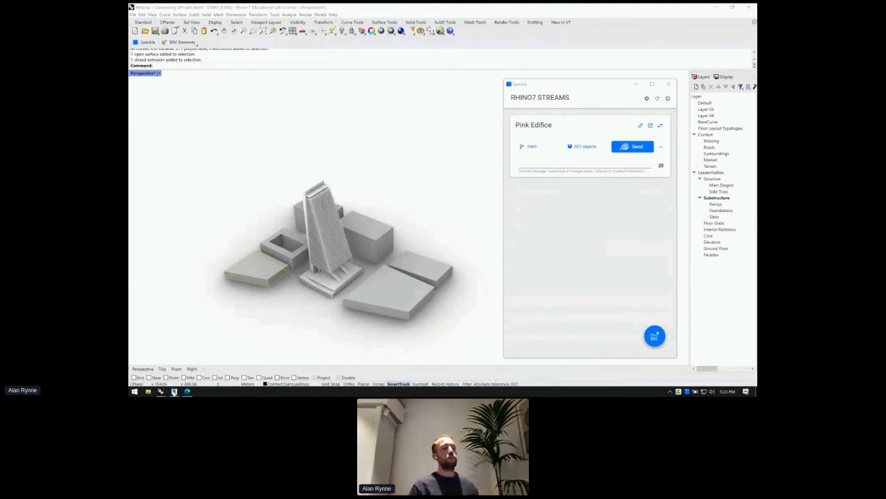
mouse_move(227, 395)
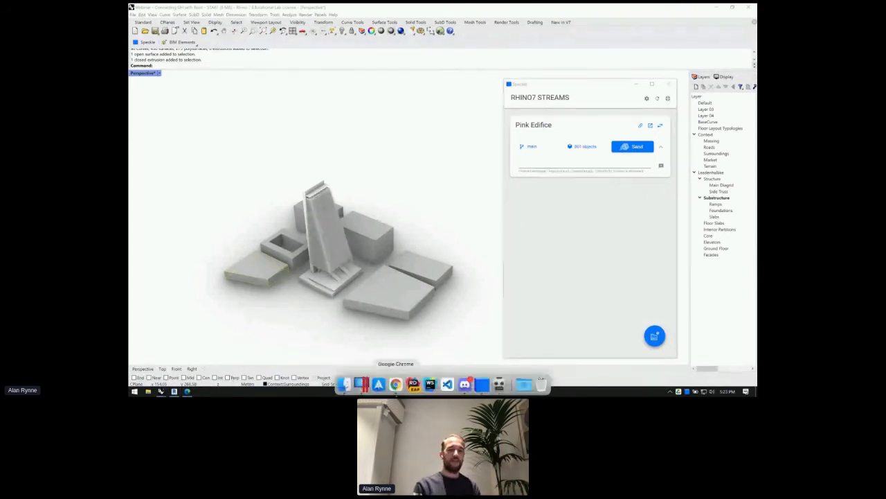
scroll(301, 299, "down", 5)
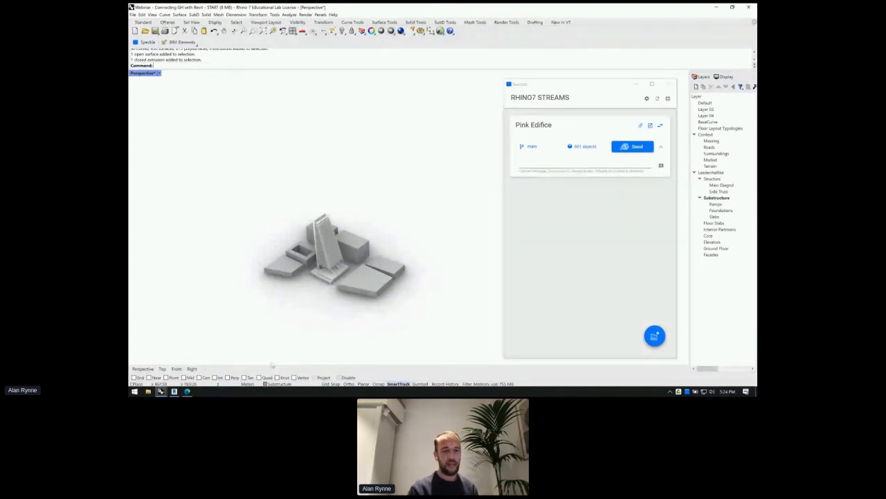
left_click(174, 391)
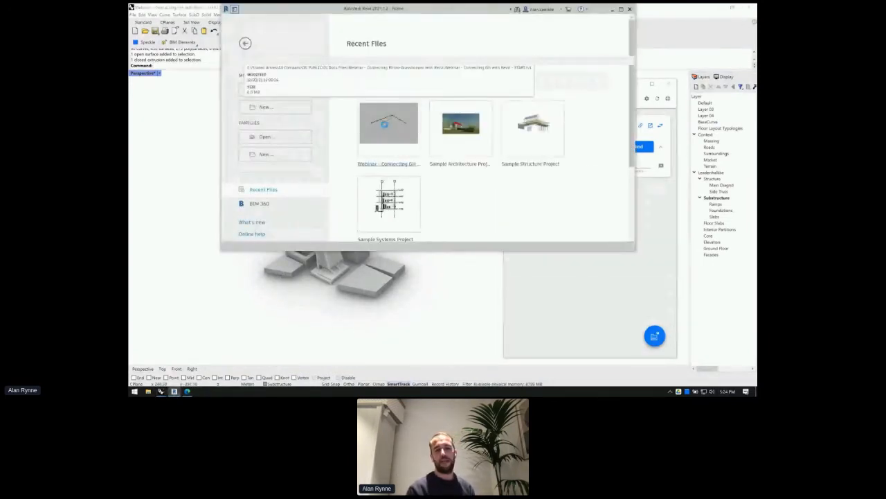
- Switch to Revit with the webinar project loaded and show the Add-Ins ribbon tab
left_click(641, 270)
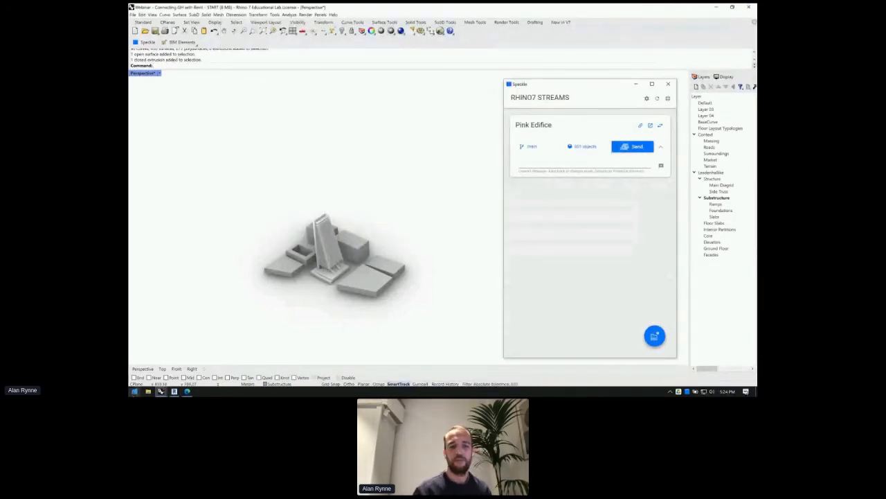
left_click(176, 392)
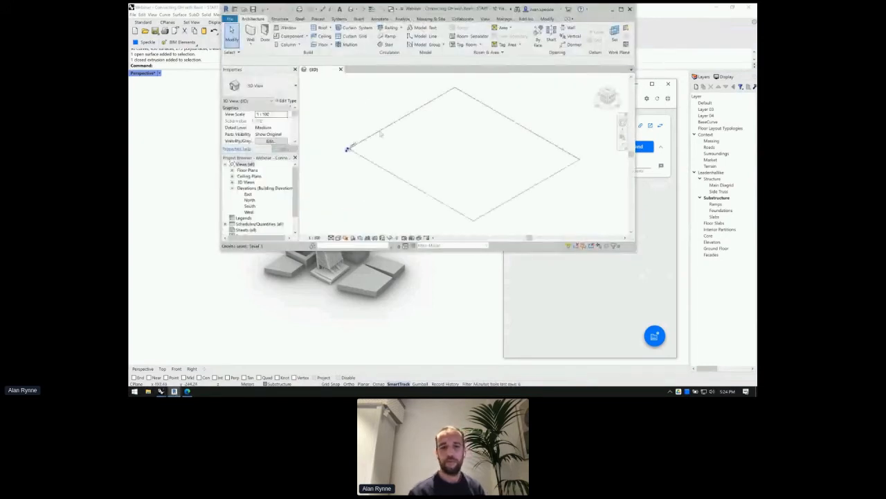
scroll(414, 205, "down", 1)
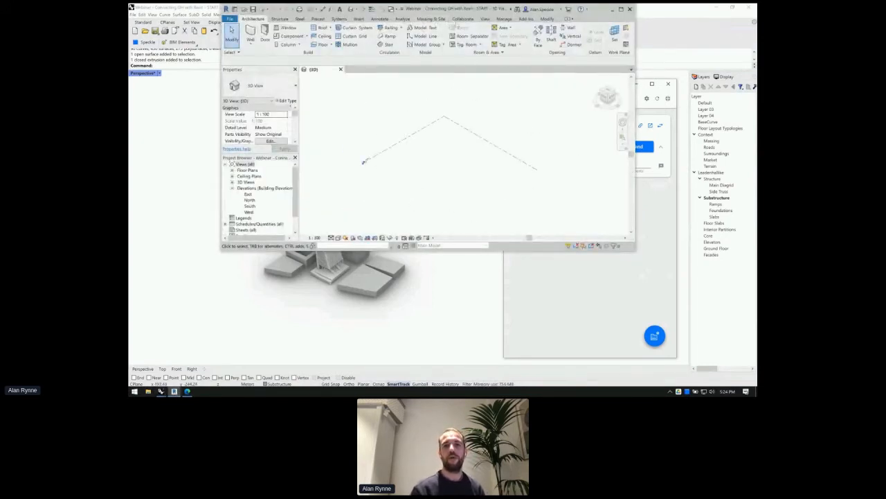
left_click_drag(465, 13, 440, 37)
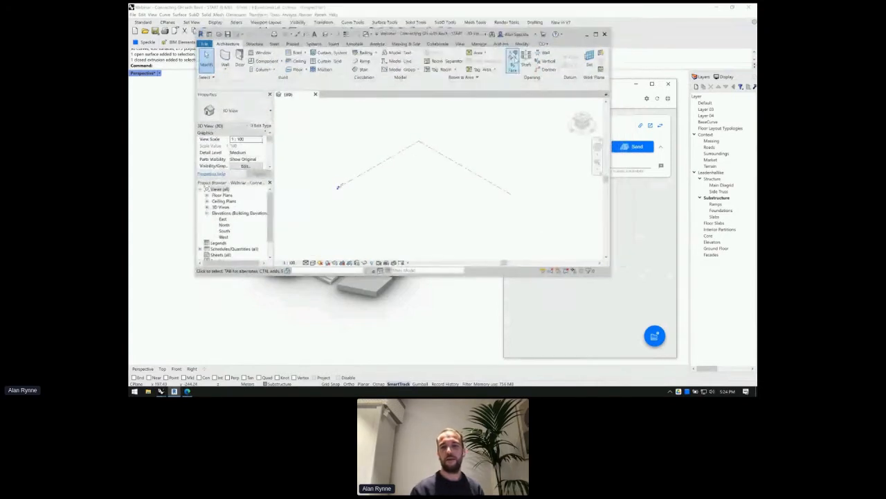
left_click(504, 43)
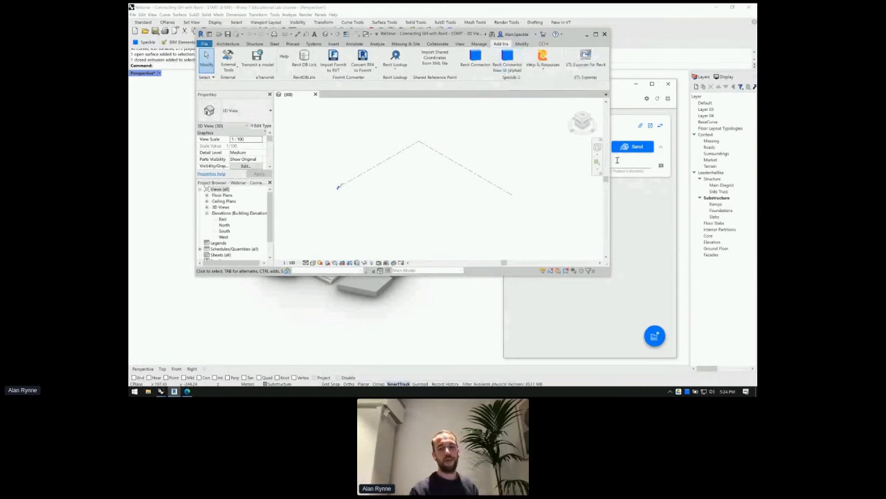
- Bring Rhino's Speckle panel with the Pink Edifice stream back in front of Revit
left_click(621, 86)
left_click_drag(622, 86, 627, 85)
left_click(524, 9)
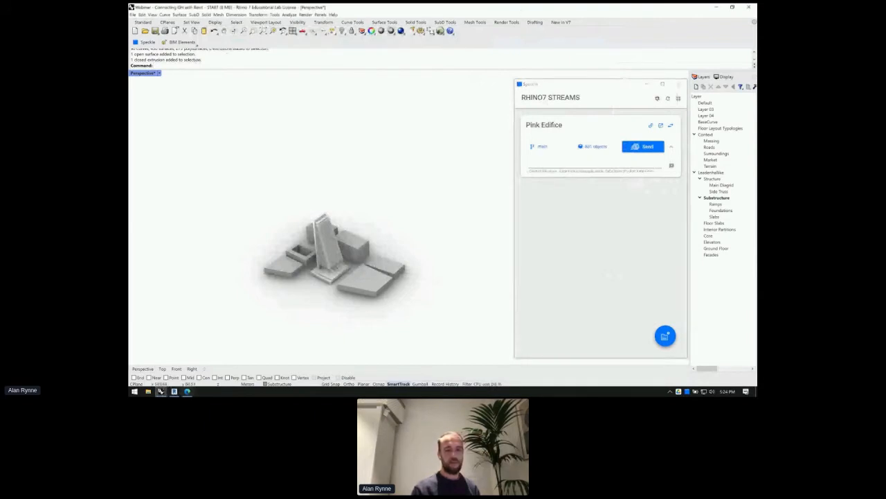
left_click(174, 392)
left_click(633, 276)
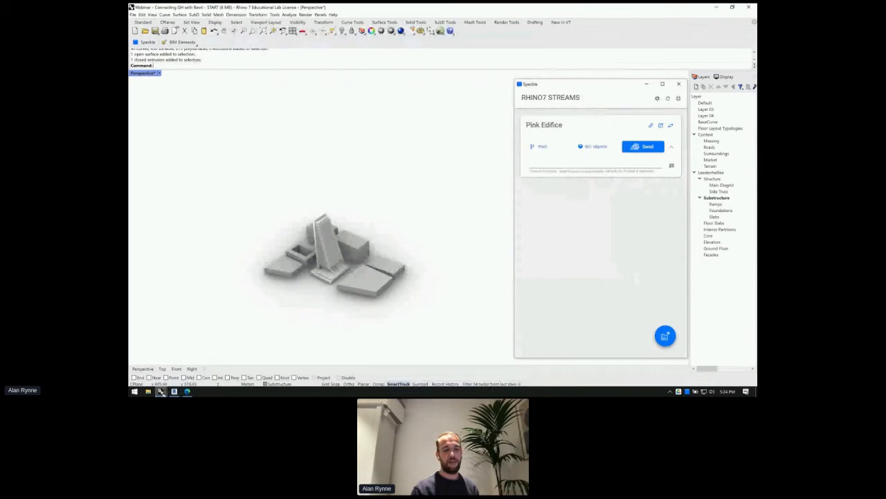
- Switch between Rhino and Revit and move the old Speckle for Revit window aside
left_click(161, 392)
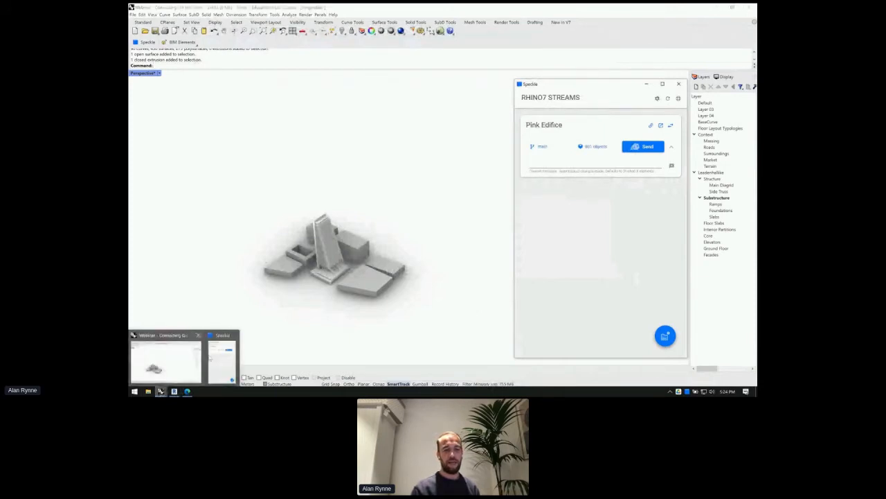
left_click(164, 360)
left_click(175, 393)
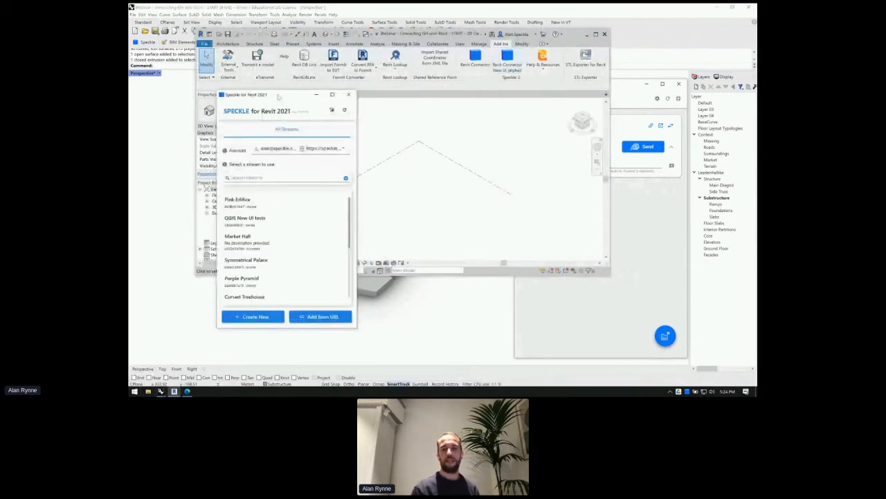
left_click_drag(278, 97, 509, 104)
left_click(575, 37)
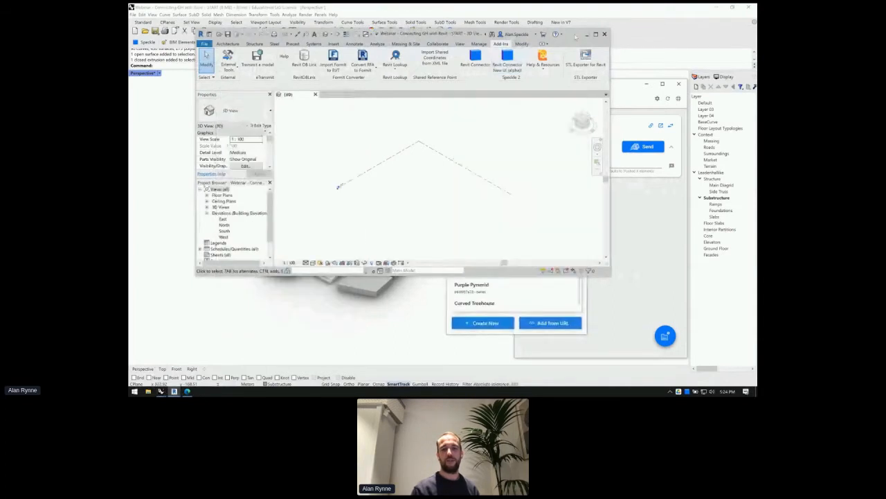
left_click(545, 300)
- Open Revit Connector New UI from Add-Ins and dock its streams panel on the left
scroll(510, 256, "down", 1)
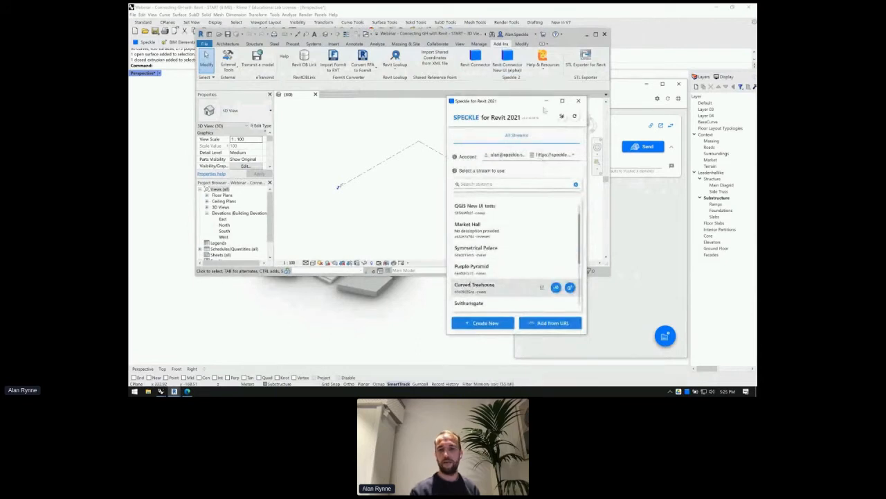
left_click_drag(543, 110, 537, 116)
left_click(475, 61)
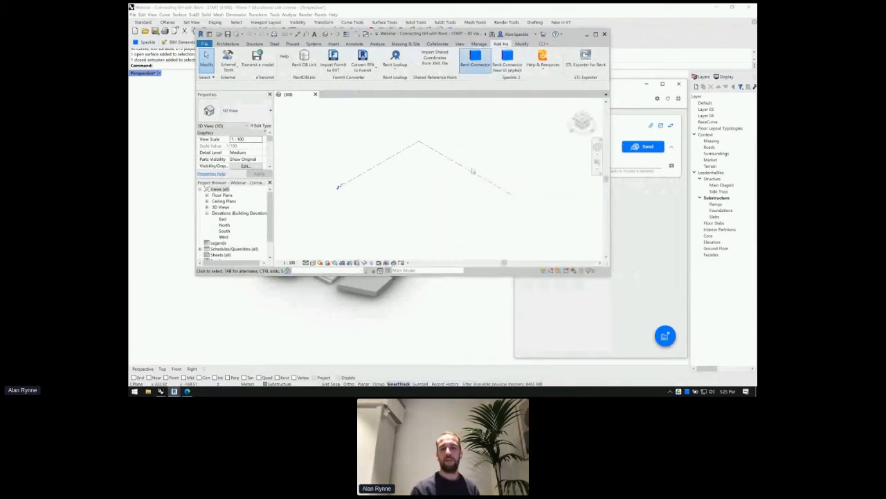
left_click_drag(442, 62, 170, 82)
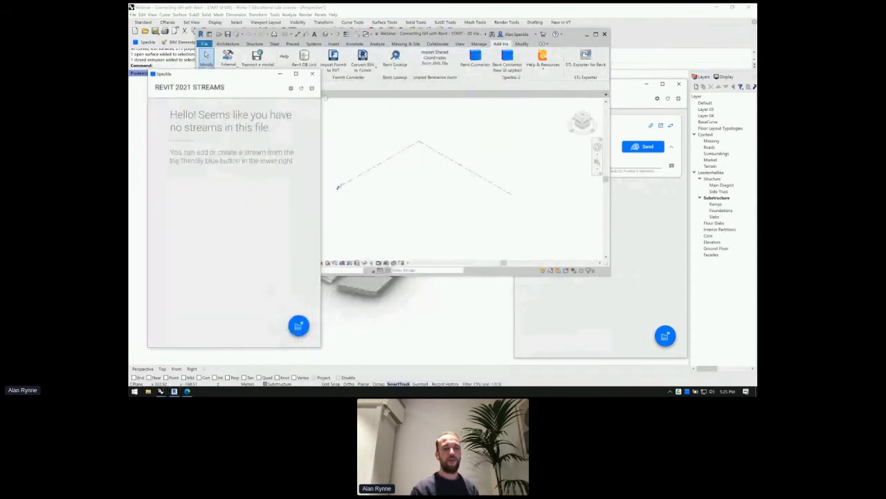
- Add the Pink Edifice stream to Revit's Speckle panel and start receiving its latest data
left_click_drag(623, 86, 626, 81)
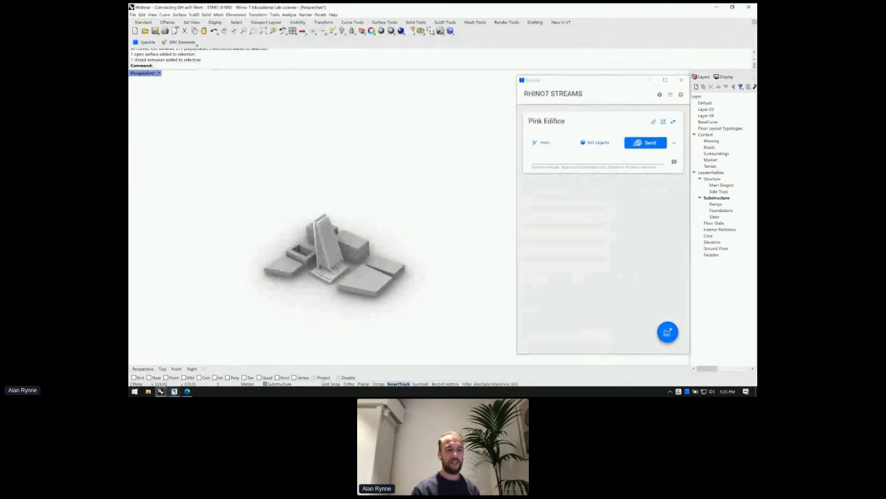
left_click(174, 391)
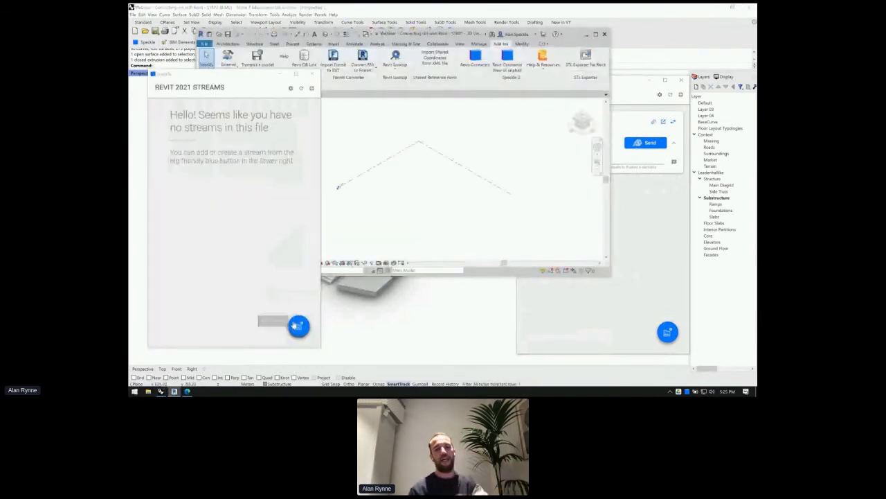
left_click(297, 325)
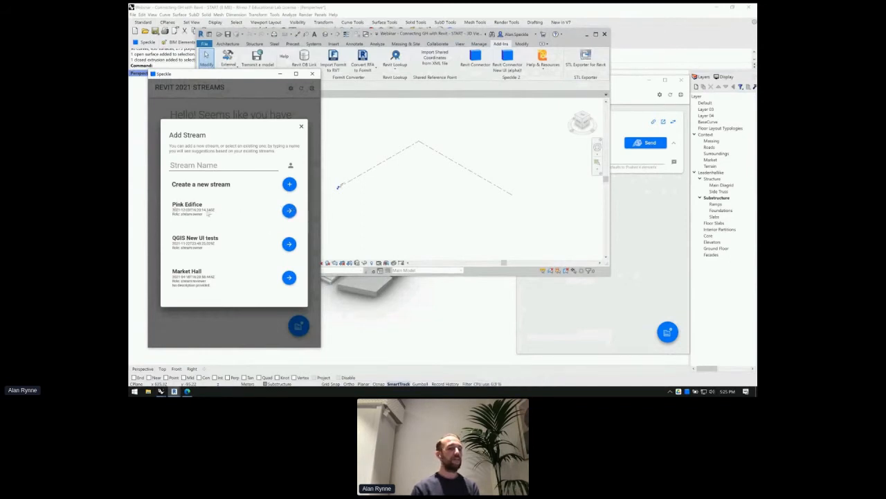
left_click(287, 211)
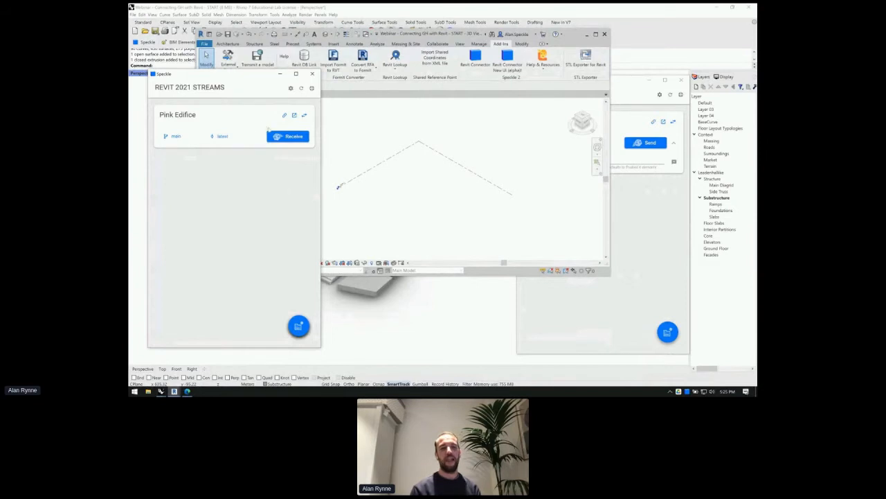
left_click(278, 139)
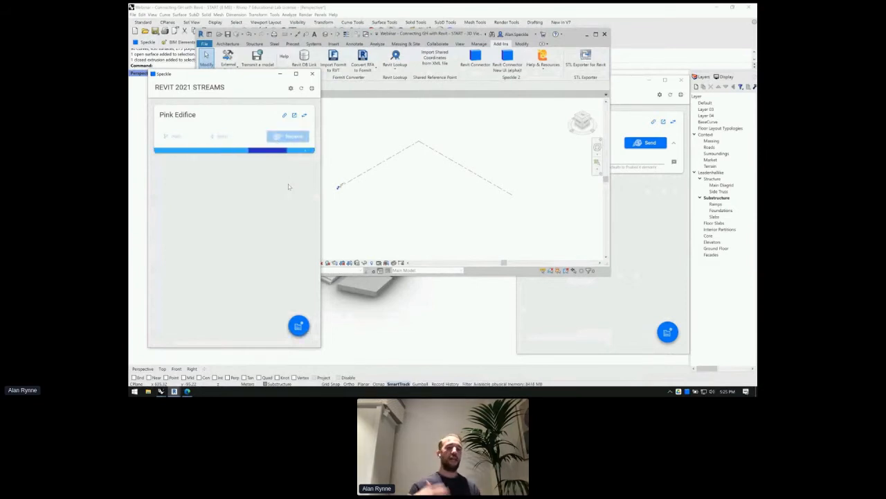
- Let the Pink Edifice receive finish while rearranging the Rhino and Revit windows side by side
left_click(403, 342)
scroll(329, 268, "up", 9)
left_click(175, 392)
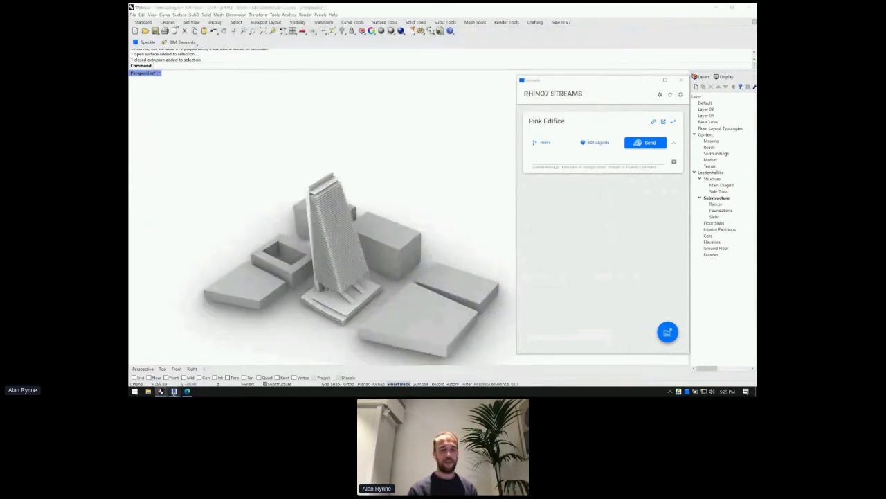
left_click(163, 366)
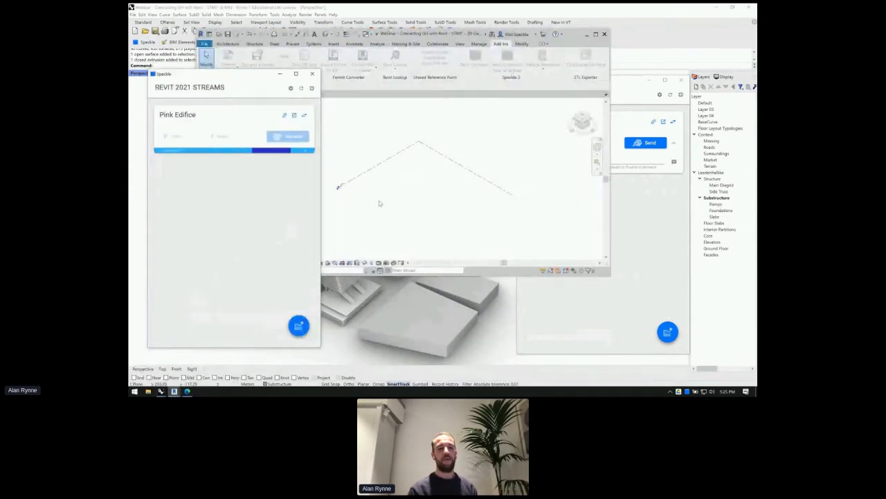
scroll(363, 203, "down", 2)
scroll(363, 200, "down", 1)
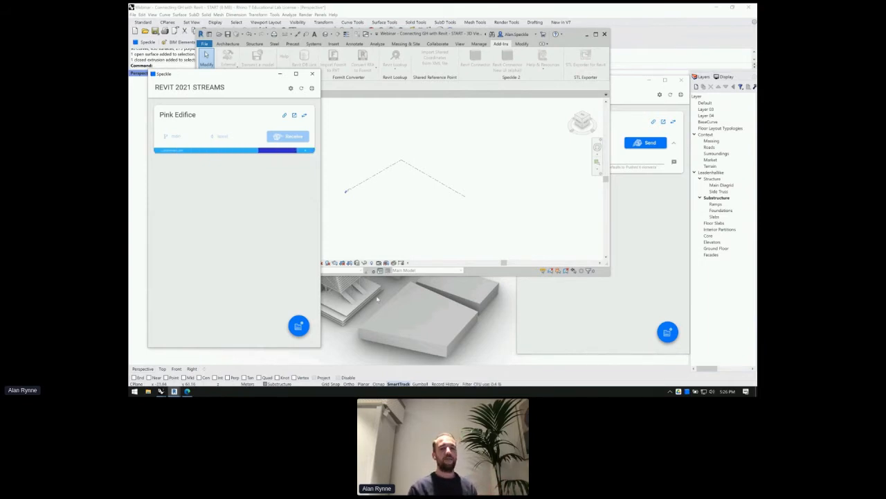
left_click_drag(256, 94, 236, 93)
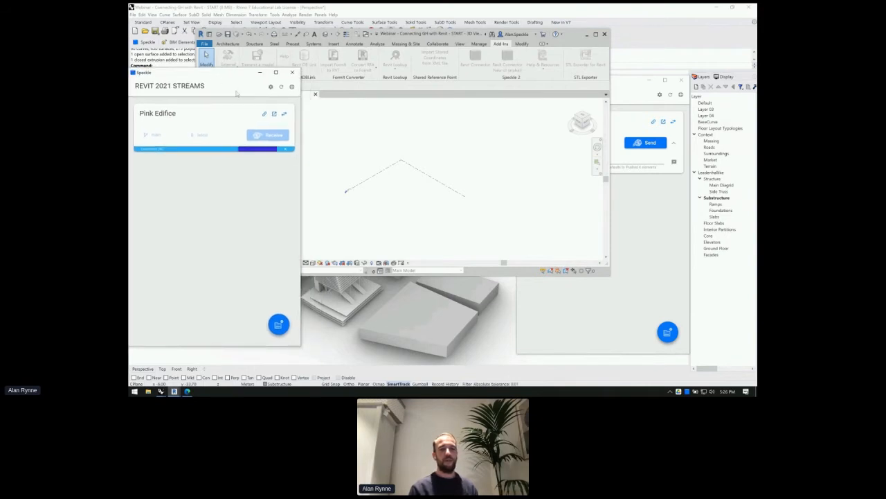
left_click_drag(444, 34, 543, 22)
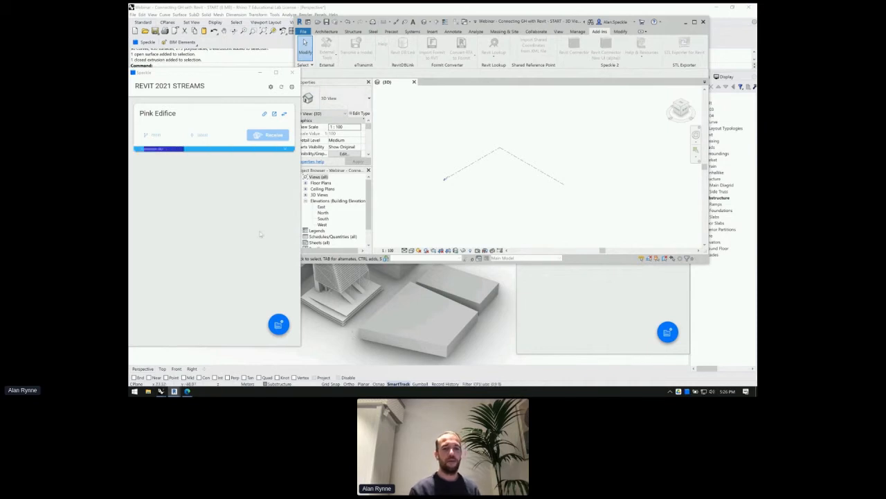
scroll(470, 186, "down", 5)
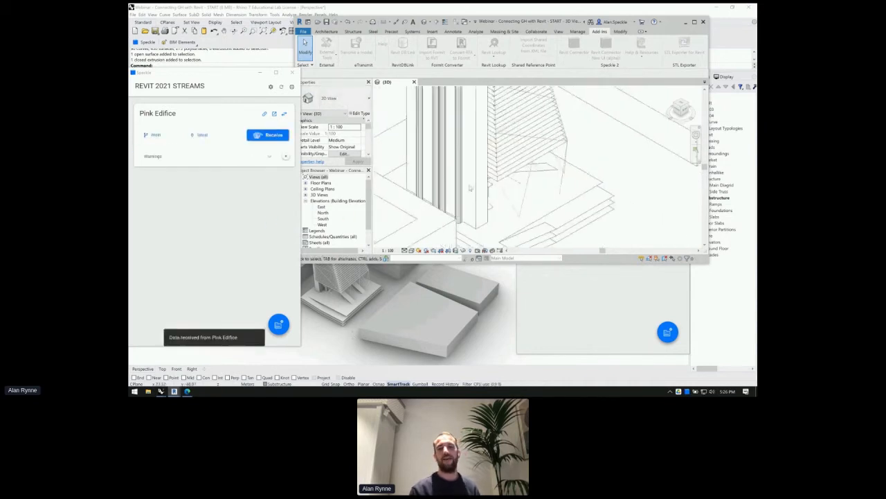
- Orbit and zoom around the received tower, then select a floor slab to confirm it's a Generic Model
middle_click_drag(562, 181, 464, 169, "shift")
scroll(464, 169, "up", 5)
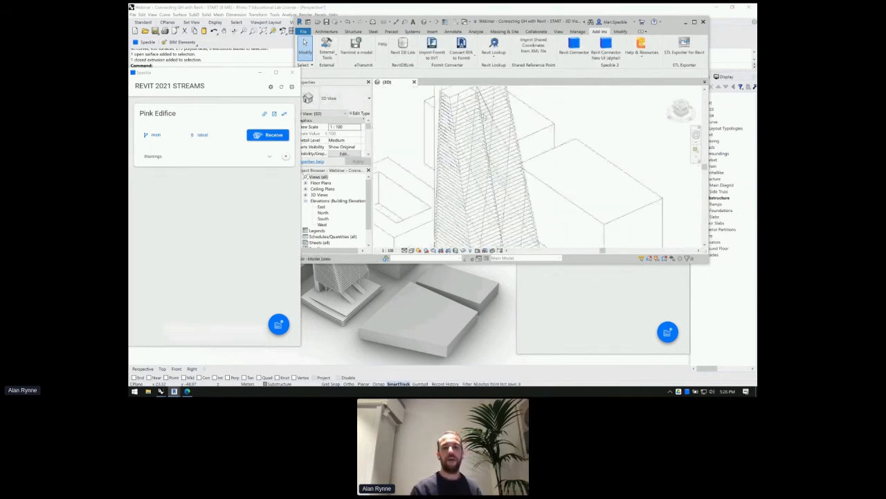
scroll(484, 166, "up", 2)
scroll(484, 166, "up", 2)
scroll(479, 163, "up", 2)
mouse_move(480, 162)
middle_mouse_down("shift")
mouse_move(494, 123)
mouse_move(473, 151)
middle_mouse_up("shift")
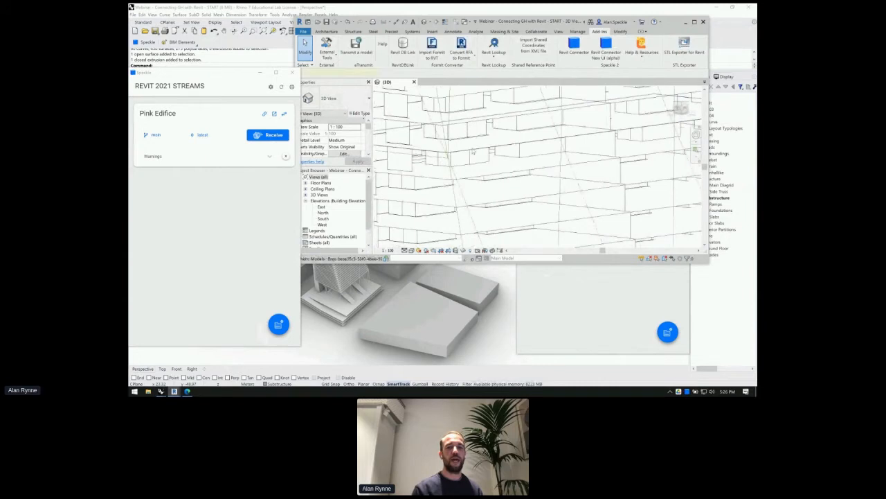
left_click(473, 151)
left_click_drag(505, 22, 556, 21)
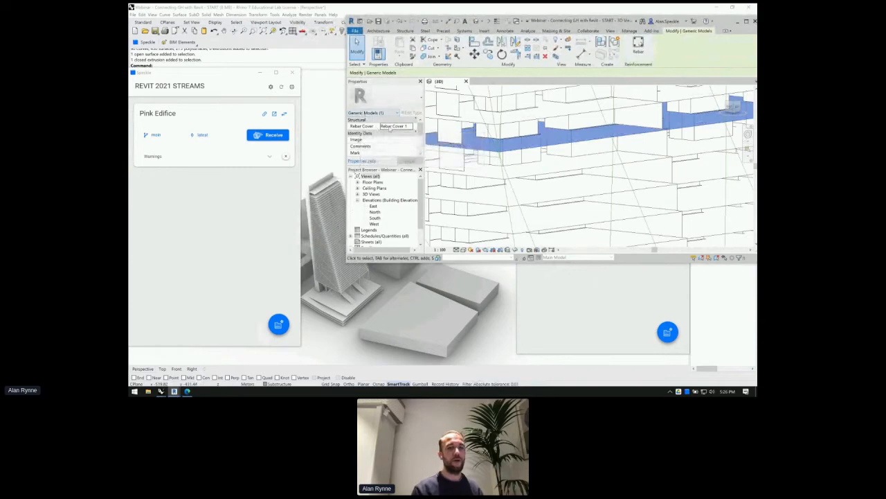
middle_click_drag(573, 150, 533, 163, "shift")
scroll(535, 163, "down", 3)
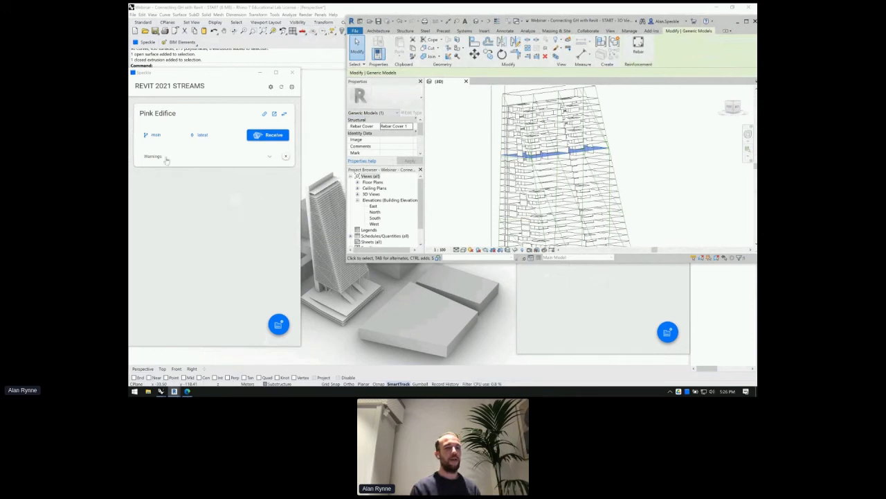
- Back in Rhino, open the BIM Elements schema type list, then close it again
left_click(309, 108)
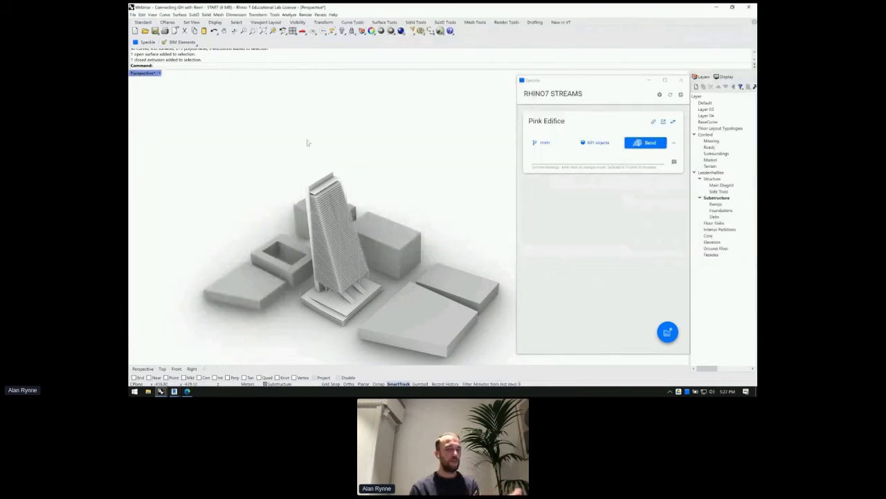
scroll(317, 164, "down", 4)
scroll(360, 169, "up", 5)
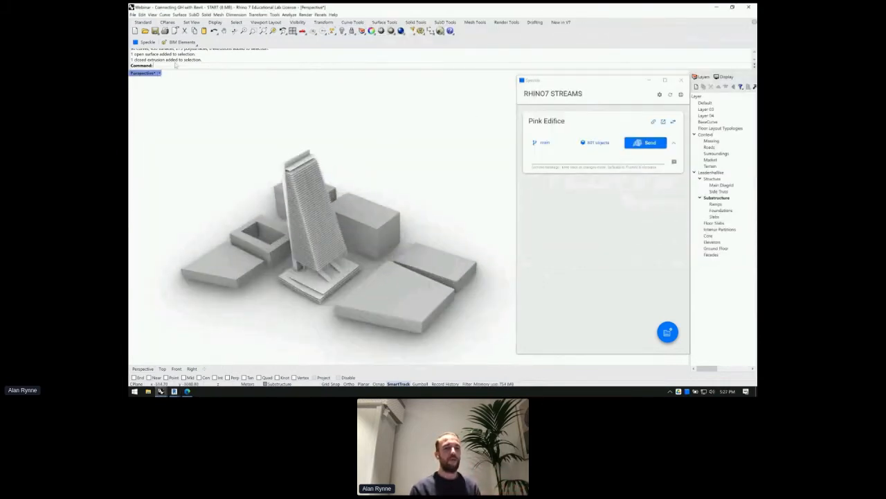
left_click(180, 41)
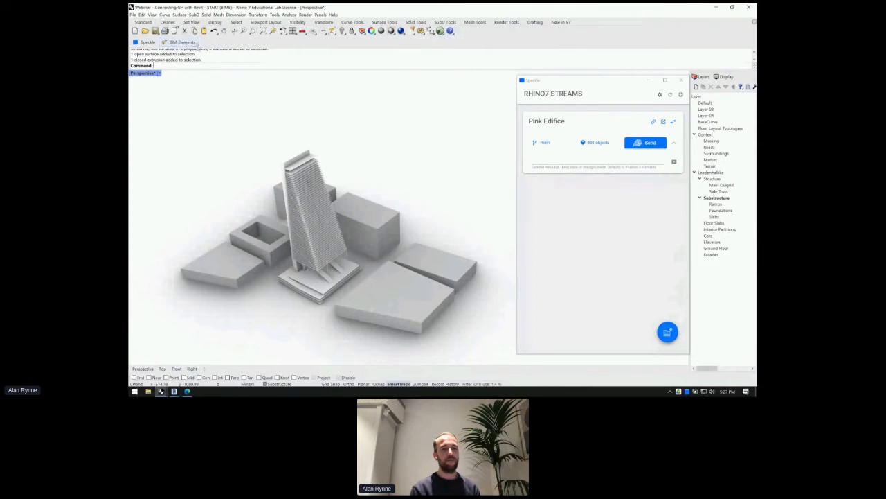
left_click(164, 50)
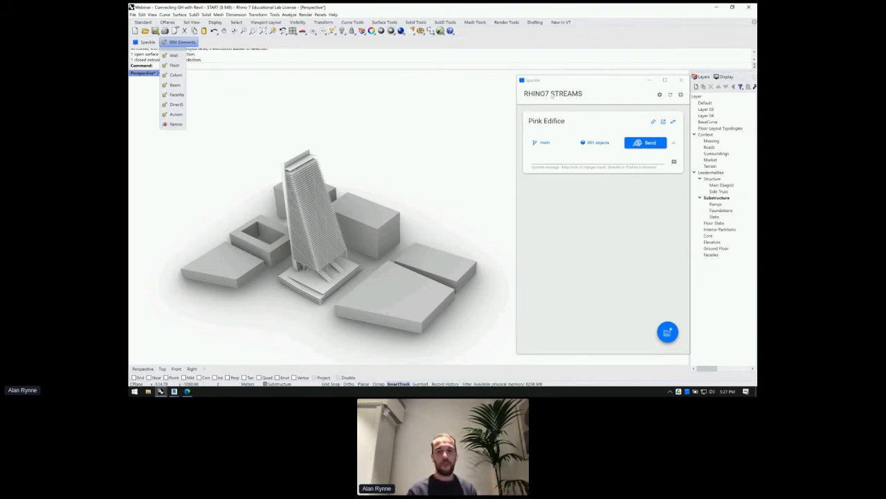
left_click(375, 165)
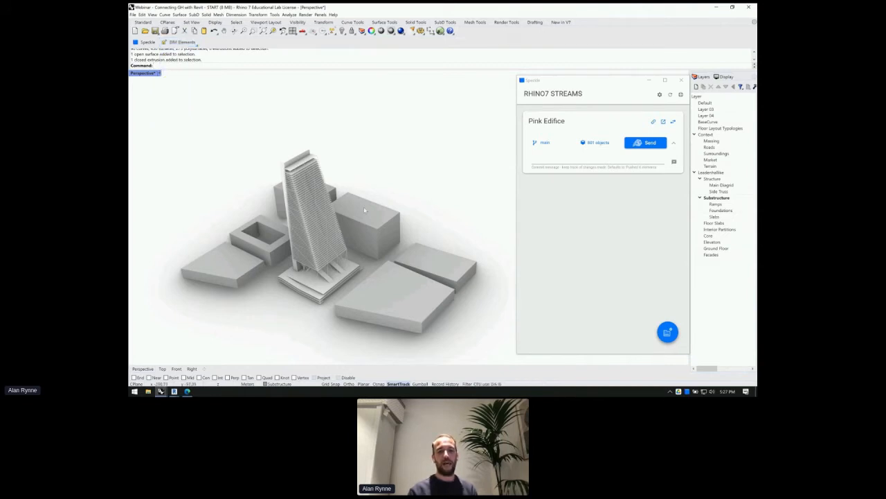
- Orbit the tower and rearrange the streams window and layers panel
mouse_move(265, 207)
right_mouse_down()
mouse_move(268, 176)
mouse_move(250, 190)
mouse_move(251, 207)
right_mouse_up()
right_click_drag(358, 212, 364, 212)
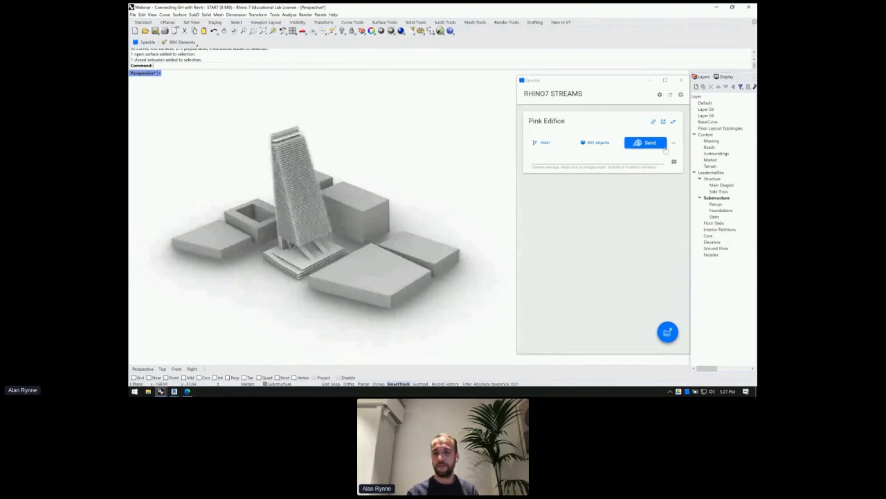
left_click_drag(690, 147, 598, 145)
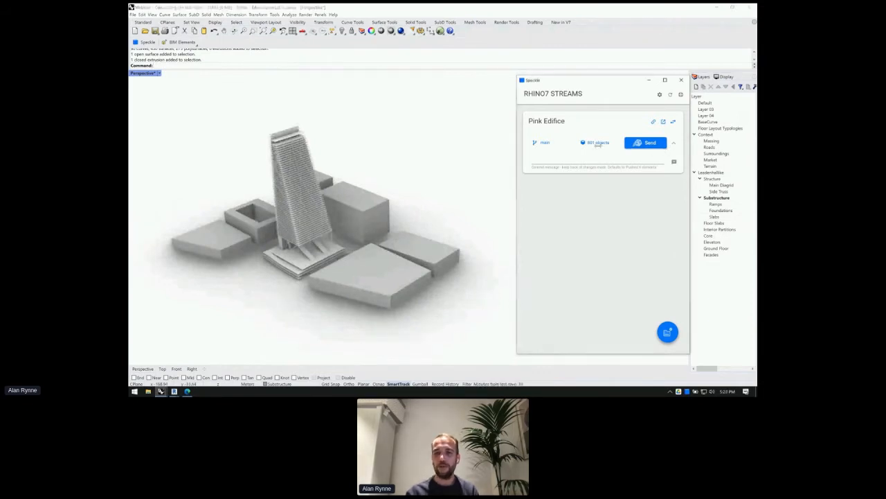
left_click(700, 142)
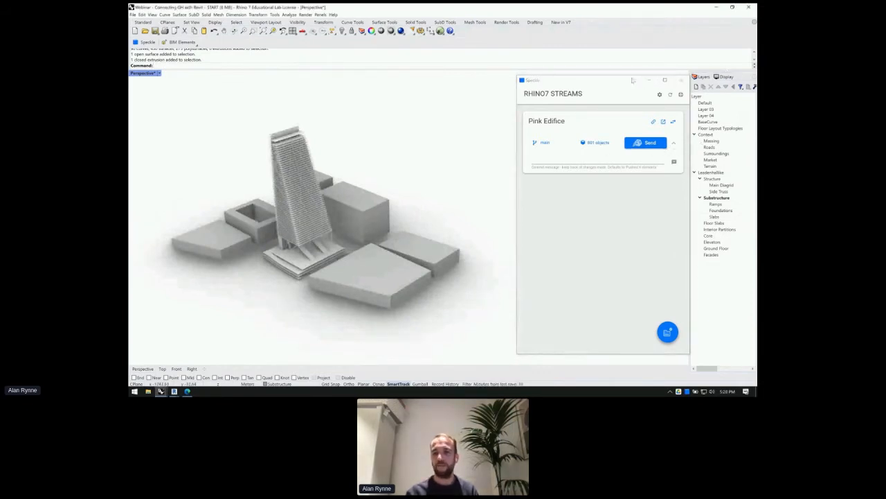
left_click_drag(644, 82, 592, 116)
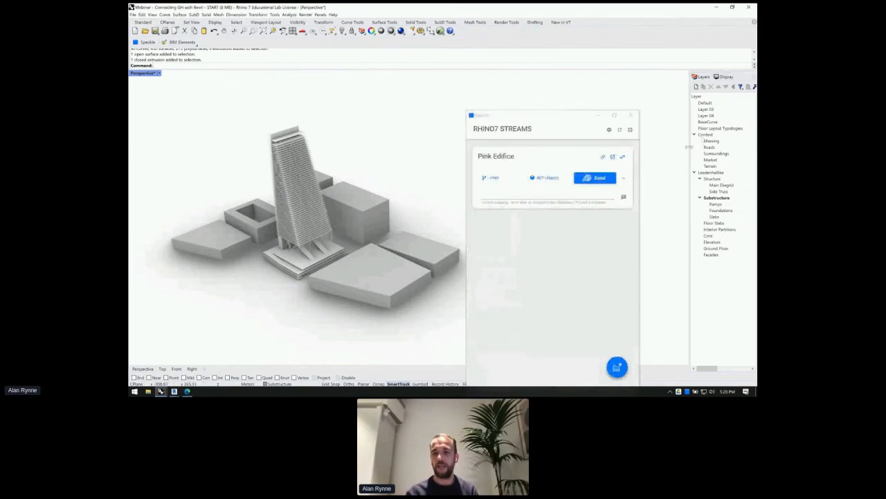
left_click_drag(690, 142, 630, 144)
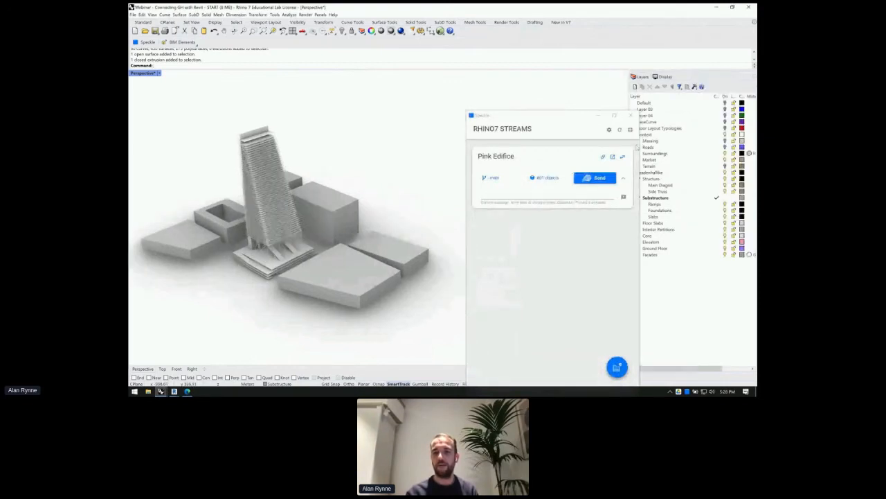
left_click(583, 118)
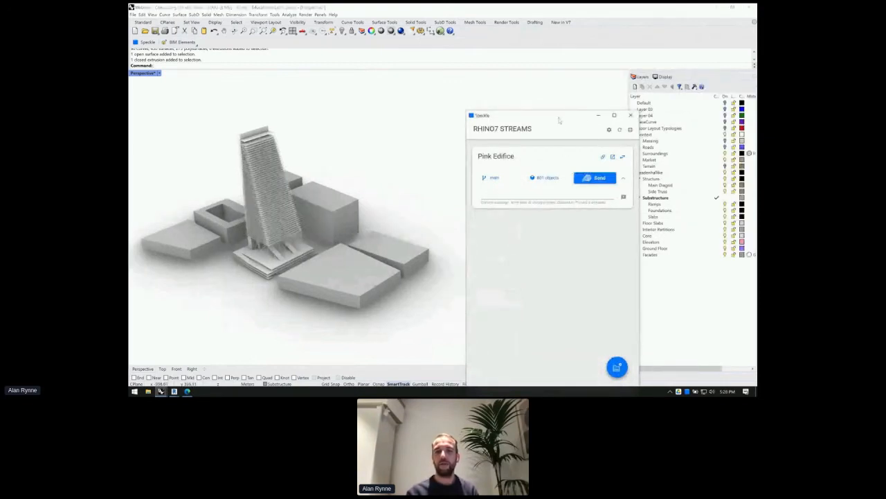
- Move the Speckle streams window down off the model and pick a few buildings
left_click_drag(559, 120, 517, 231)
left_click(399, 263)
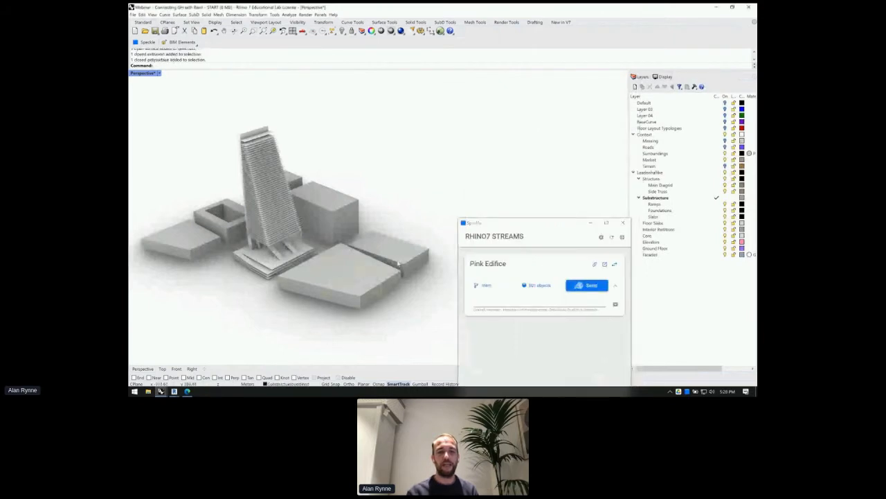
left_click(357, 218)
left_click(489, 158)
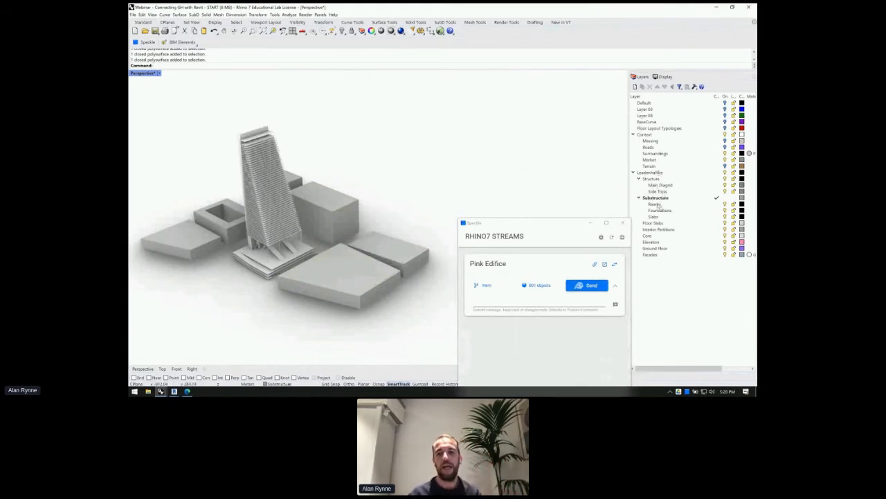
- Select all objects on the Surroundings layer and show the BIM Elements command list
left_click(651, 154)
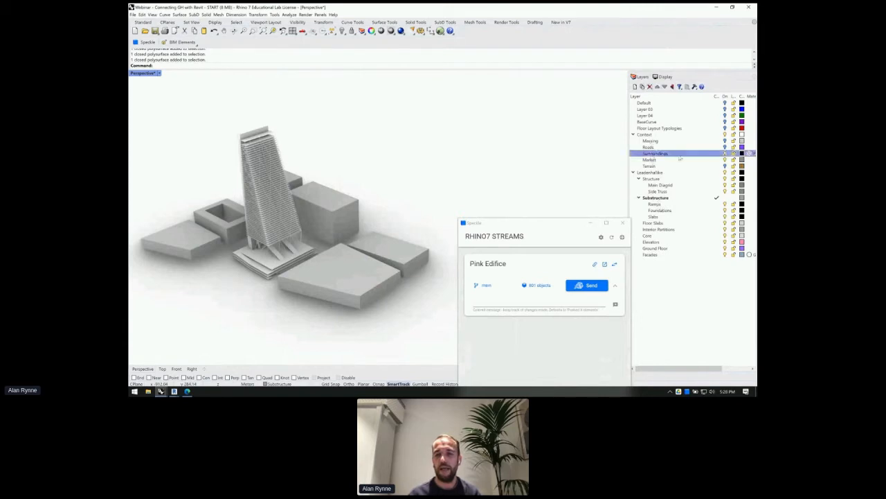
right_click(689, 157)
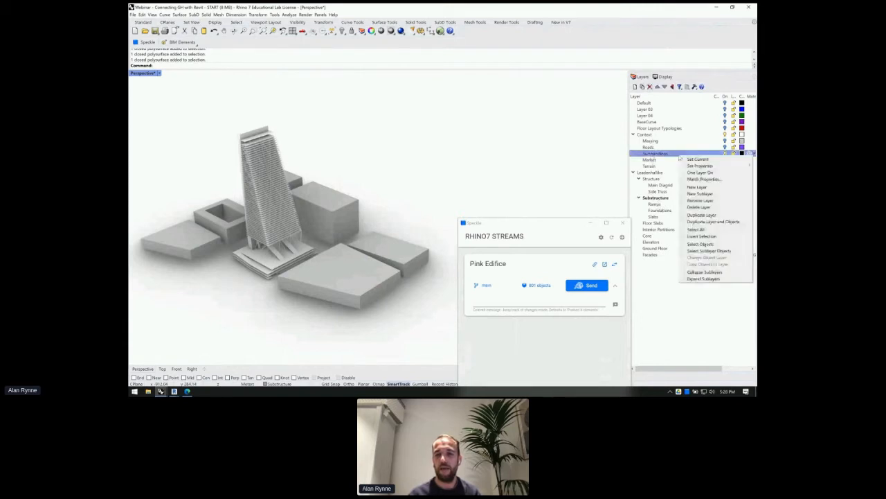
left_click(701, 244)
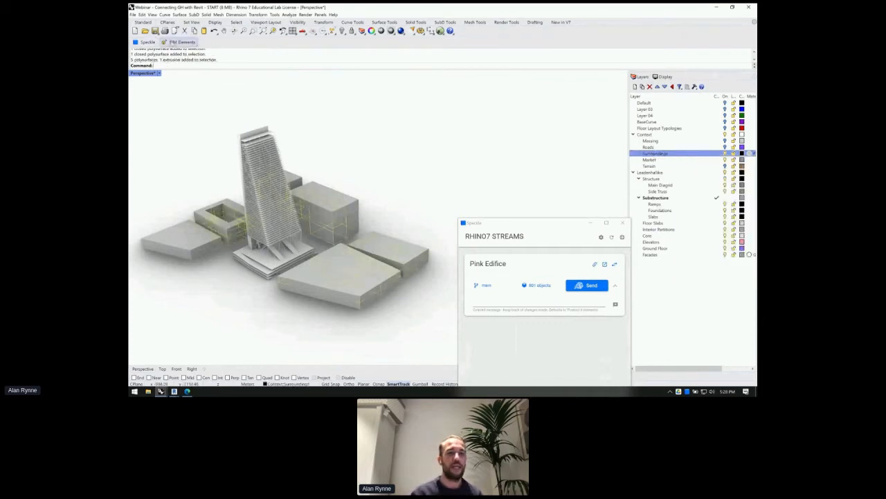
left_click(166, 42)
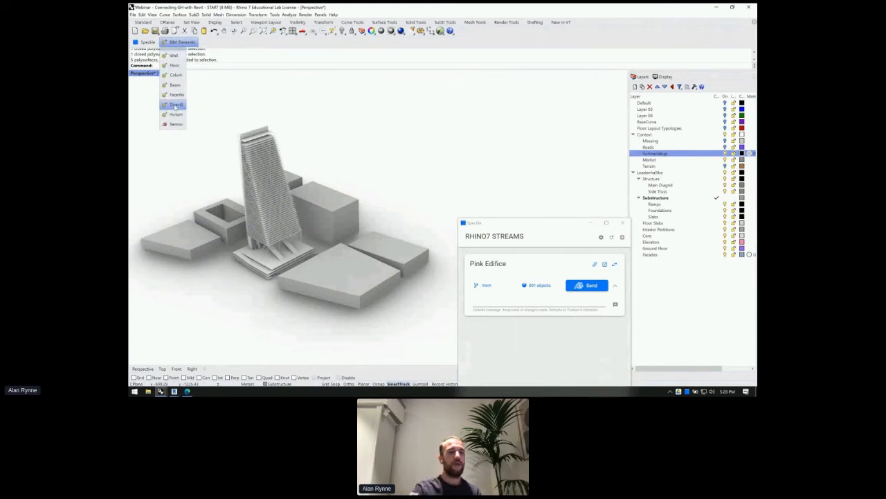
- Tag all Surroundings-layer objects as DirectShape with the BIM type set to none
left_click(176, 104)
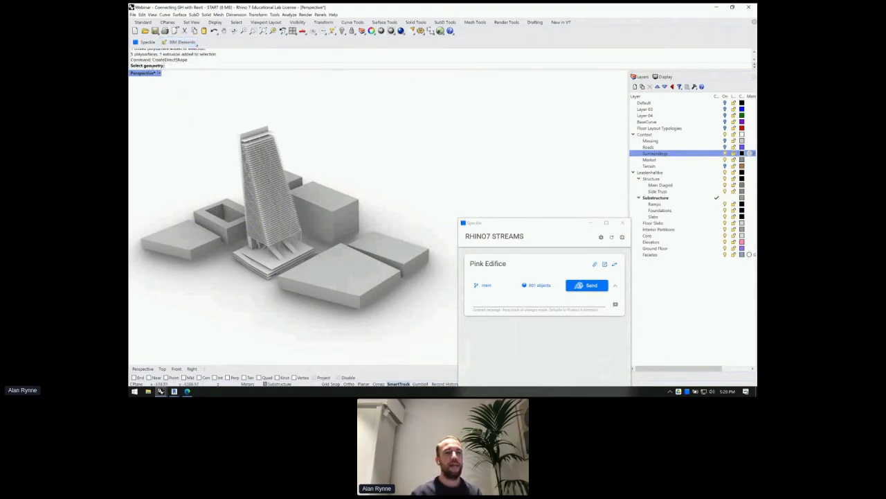
right_click(665, 154)
left_click(676, 242)
key("Return")
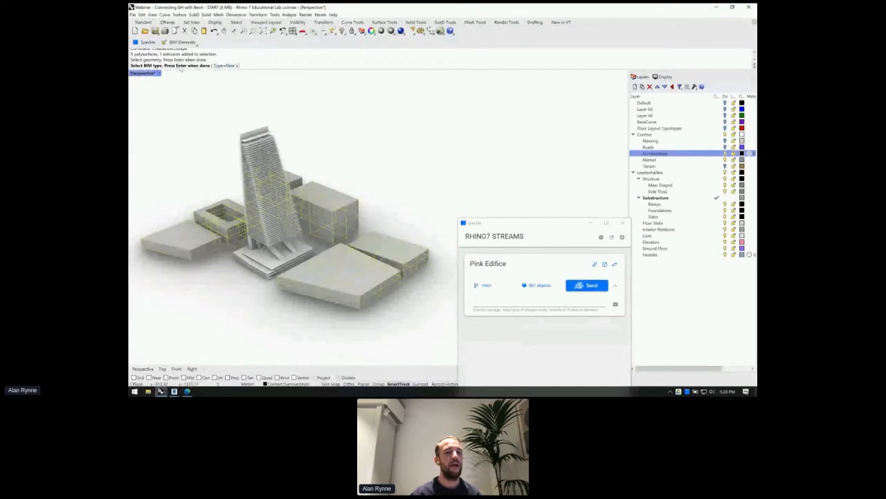
left_click(227, 65)
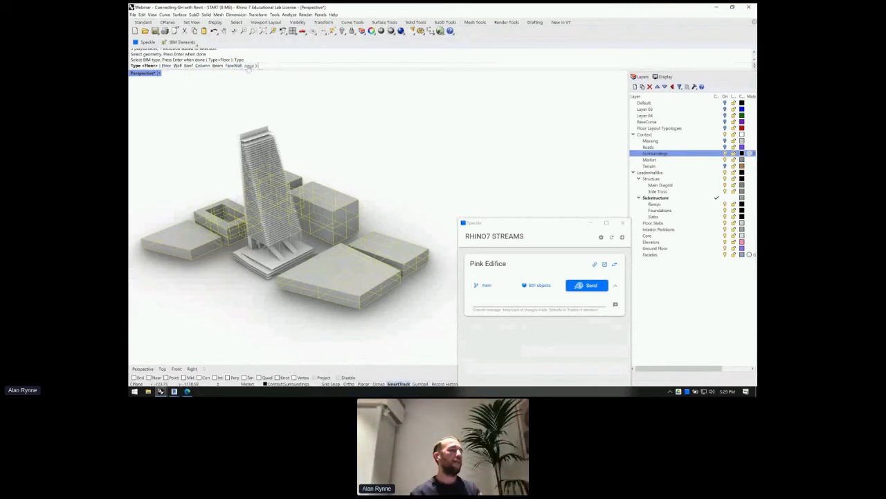
left_click(248, 66)
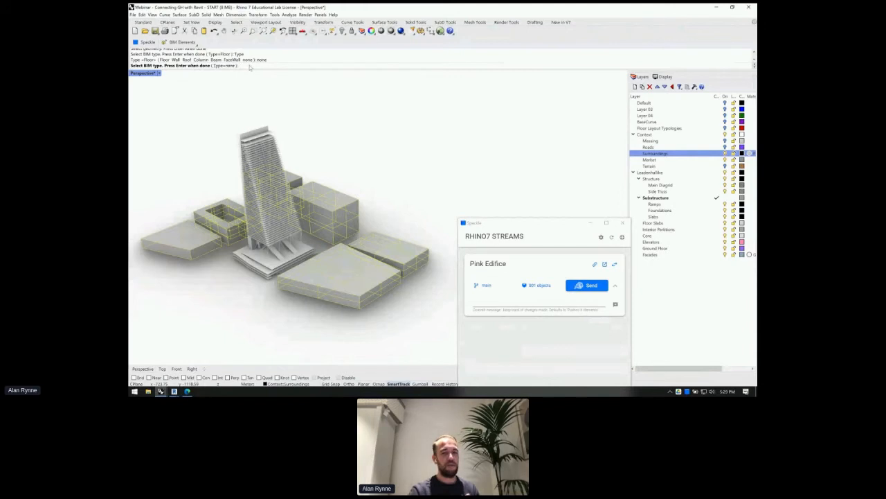
key("Return")
key("Escape")
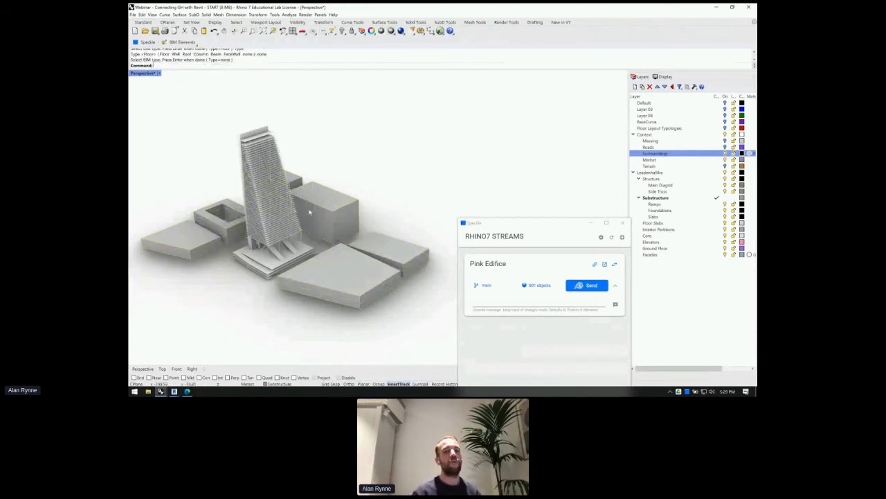
- Open the Properties panel's User Text page for the front block building to read its SpeckleSchema entry
left_click_drag(549, 227, 537, 270)
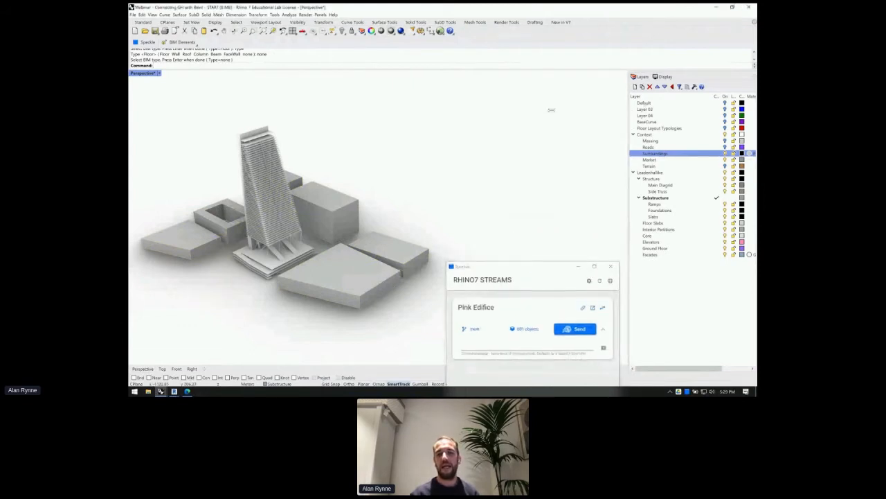
left_click_drag(551, 110, 568, 111)
left_click(304, 272)
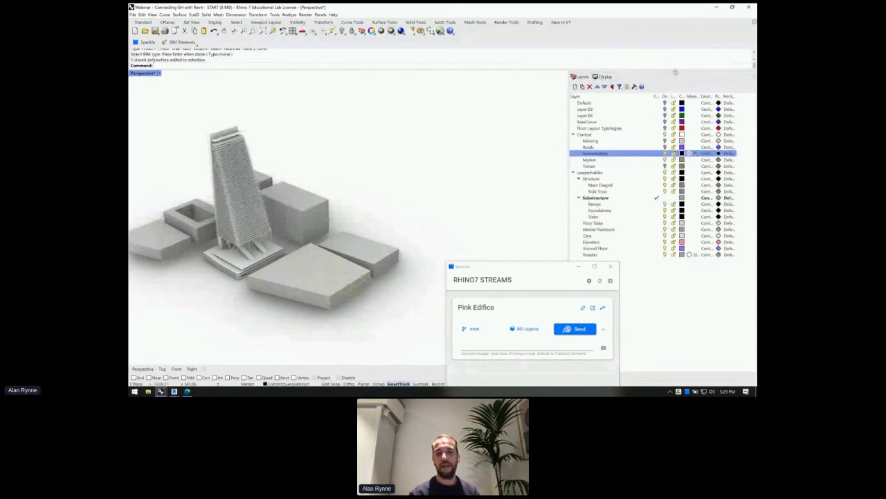
right_click(676, 76)
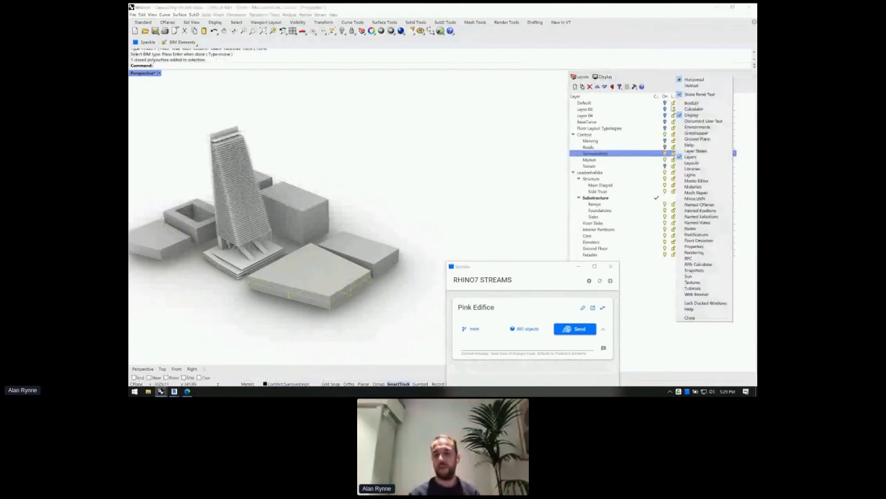
left_click(694, 247)
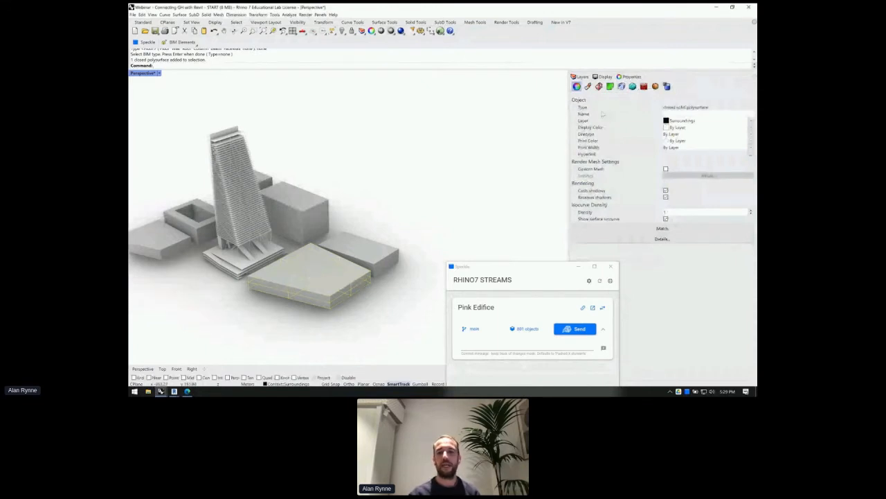
left_click(666, 86)
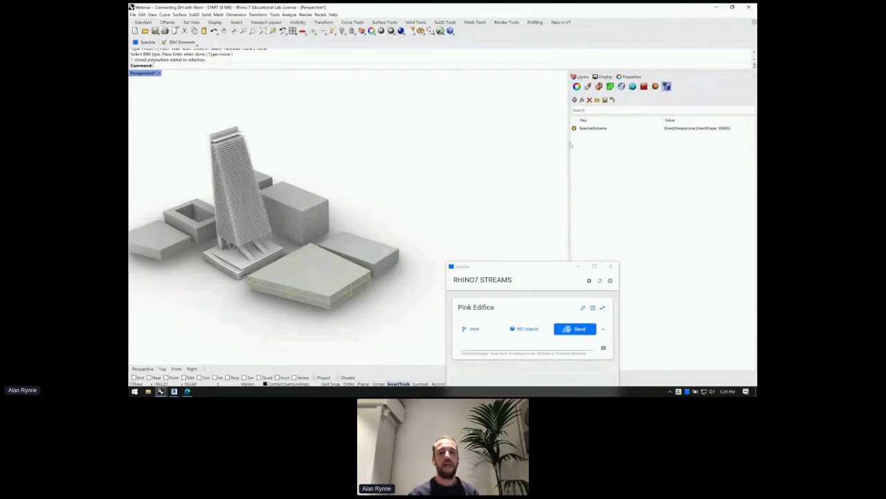
left_click_drag(568, 142, 542, 138)
left_click(578, 129)
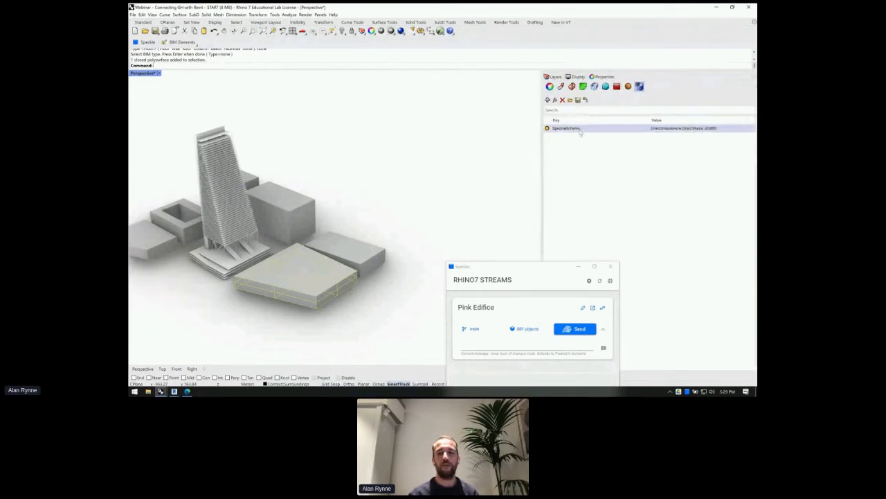
left_click(580, 130)
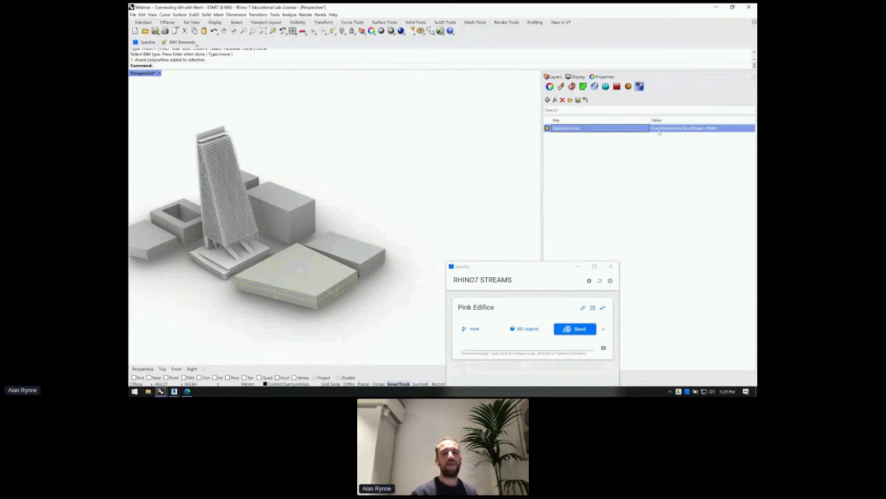
- Check SpeckleSchema on the adjacent building and a slab, then window-select several surrounding buildings
left_click(344, 257)
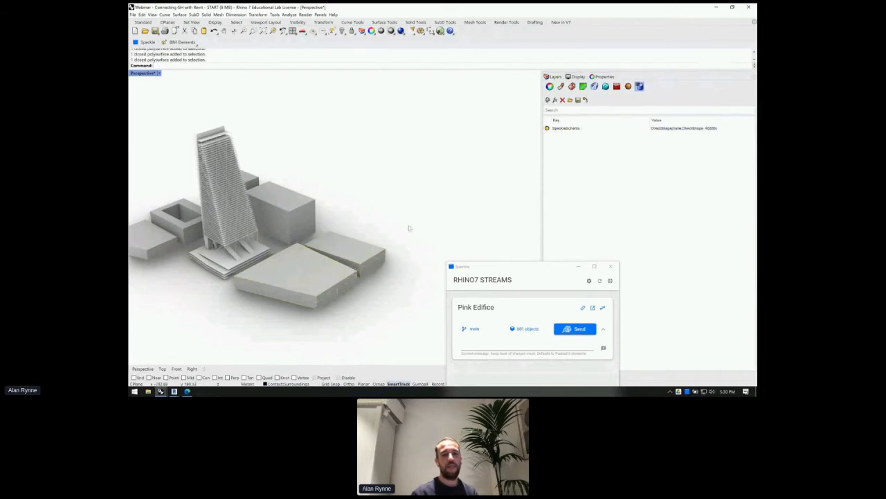
left_click(661, 129)
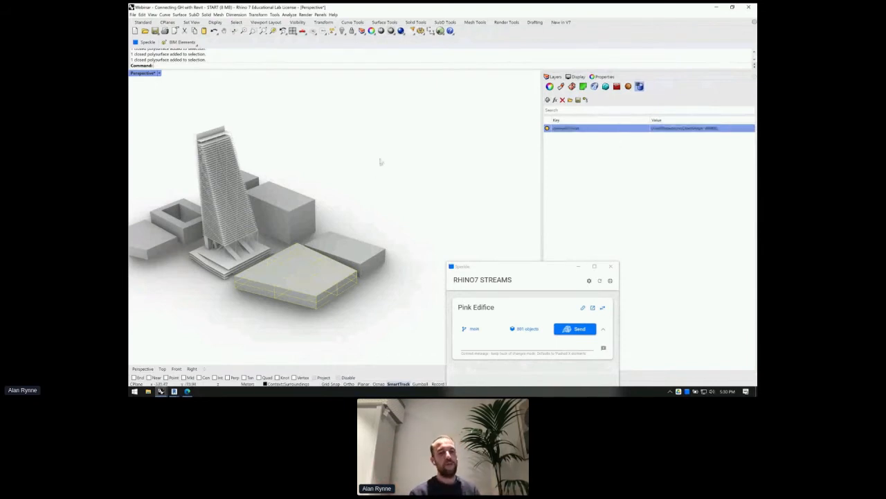
left_click(367, 192)
right_click_drag(364, 164, 365, 165)
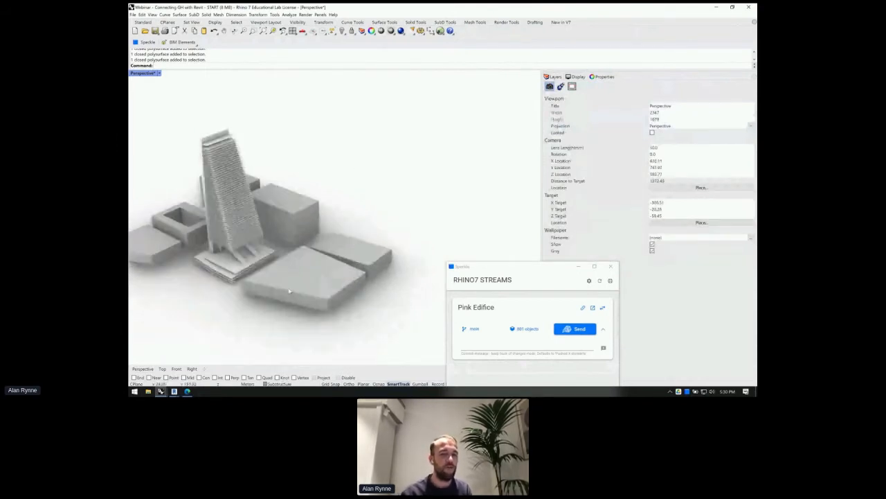
left_click(358, 250)
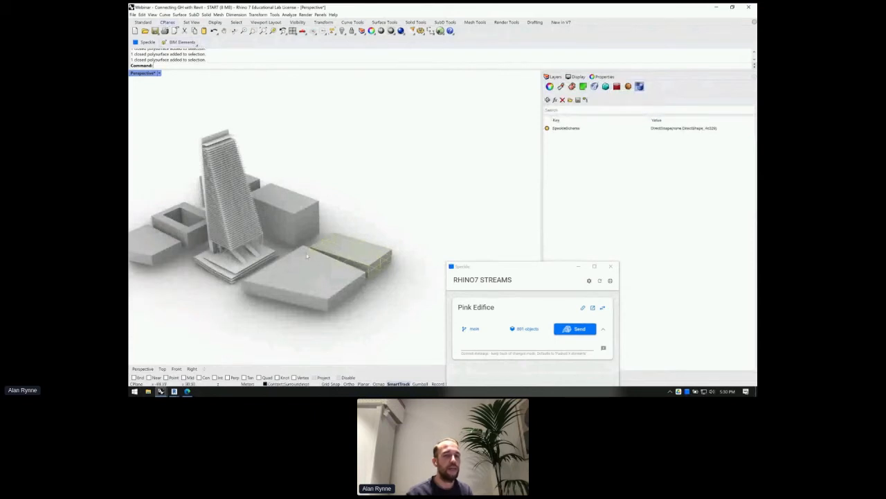
left_click_drag(363, 332, 298, 199)
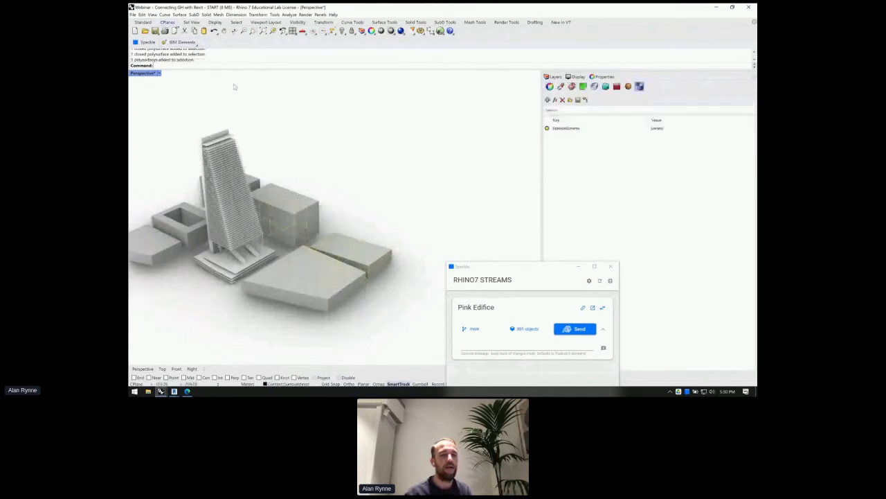
left_click(196, 43)
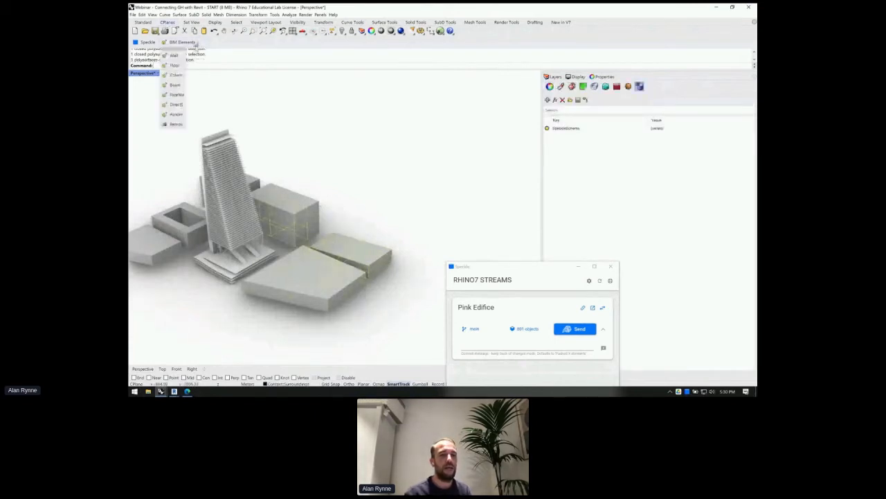
- Run RemoveSpeckleSchema on the selected buildings and click one to confirm its user text is gone
left_click(173, 124)
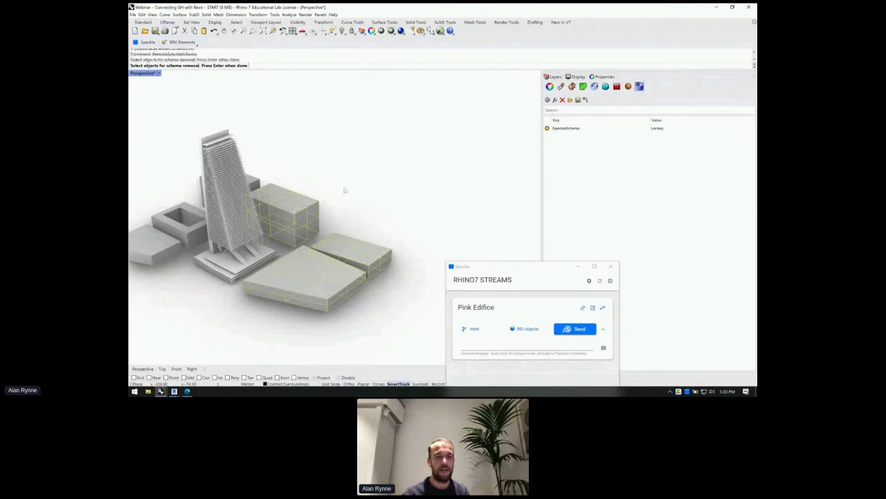
key("Return")
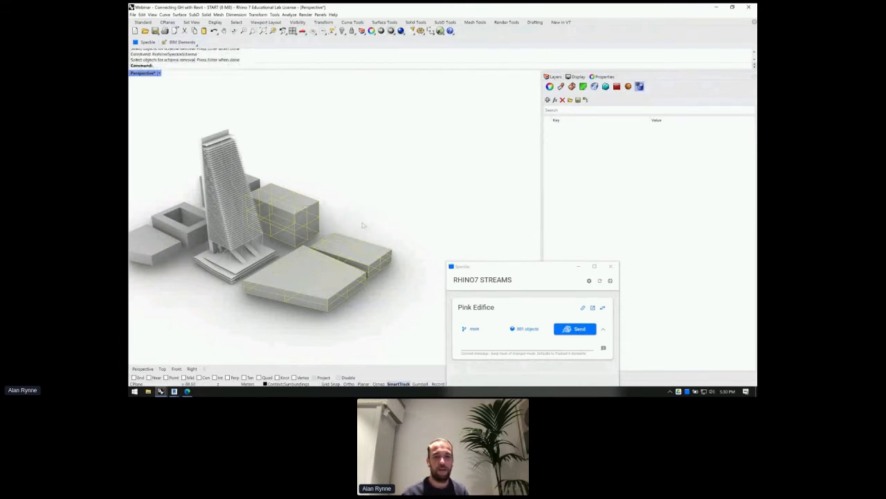
left_click(369, 247)
left_click(362, 246)
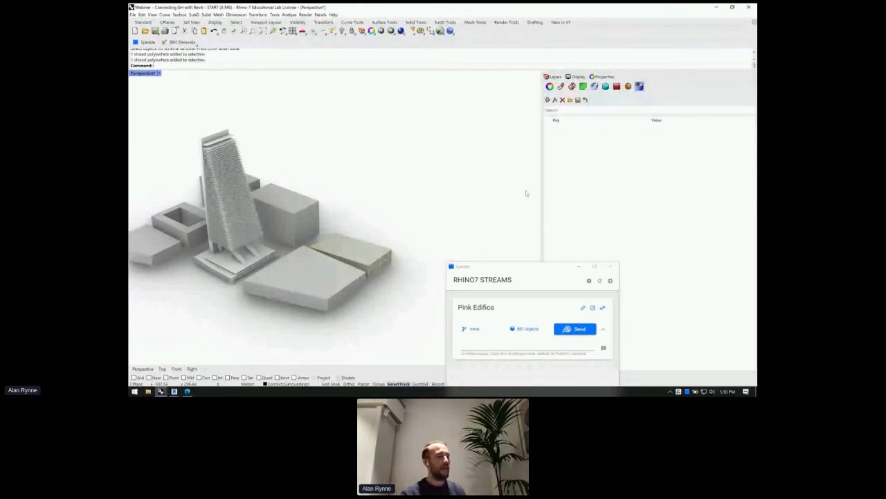
- Orbit, pan and zoom to an elevated view of the tower
scroll(421, 187, "down", 2)
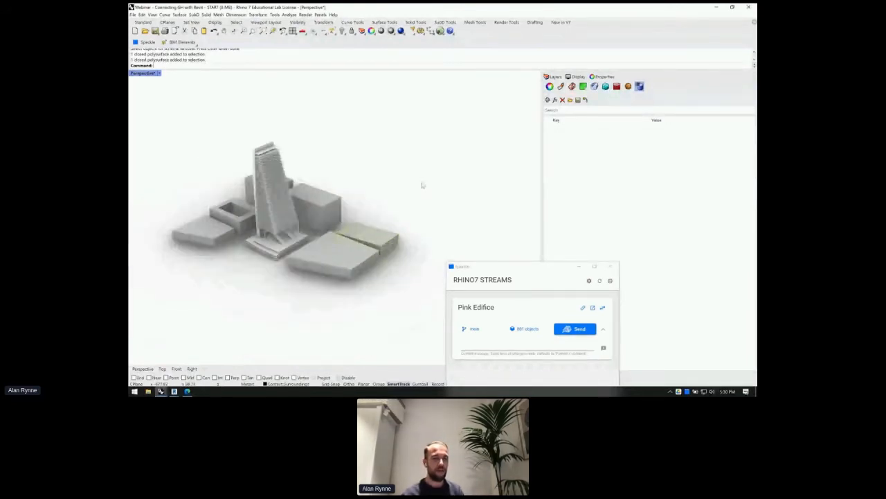
scroll(419, 194, "down", 2)
left_click(414, 203)
right_click_drag(415, 203, 362, 193)
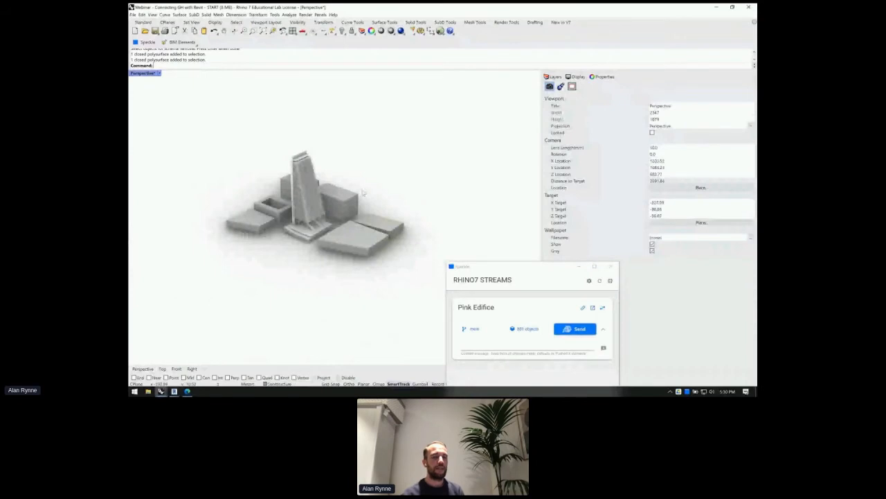
scroll(282, 180, "up", 3)
right_click_drag(282, 180, 277, 242, "shift")
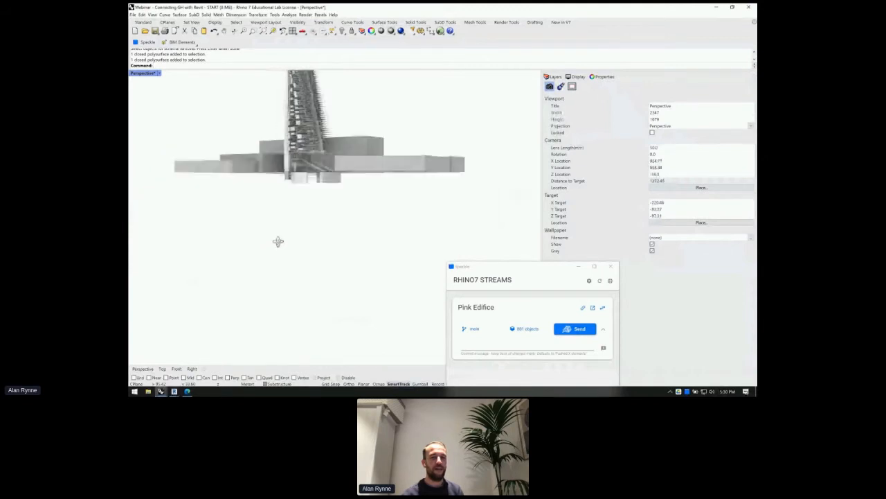
middle_click(257, 129)
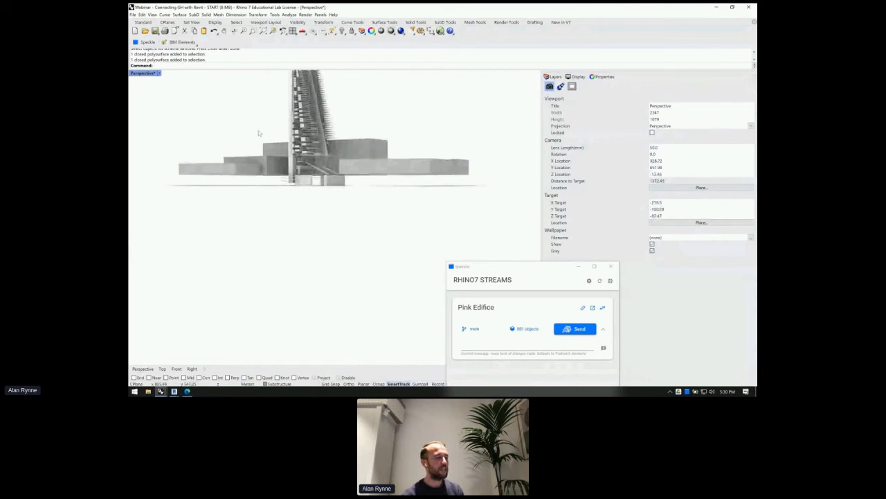
right_click_drag(265, 139, 285, 163)
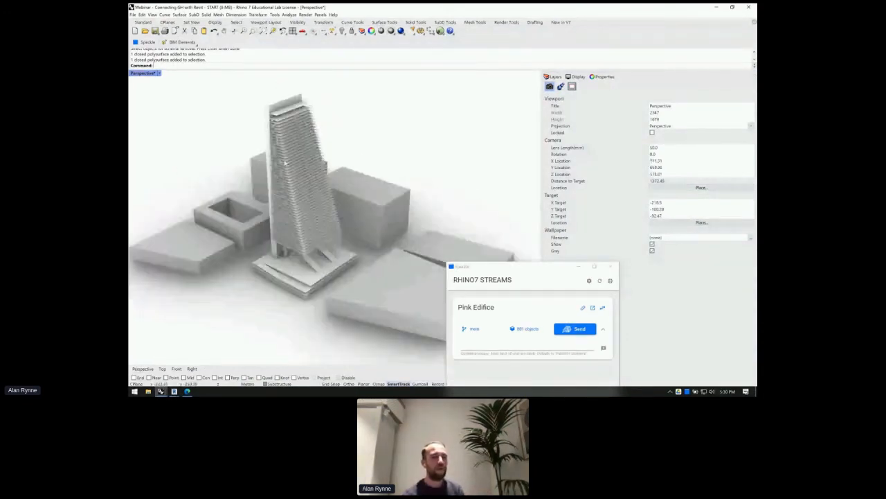
scroll(285, 163, "up", 3)
scroll(268, 144, "up", 5)
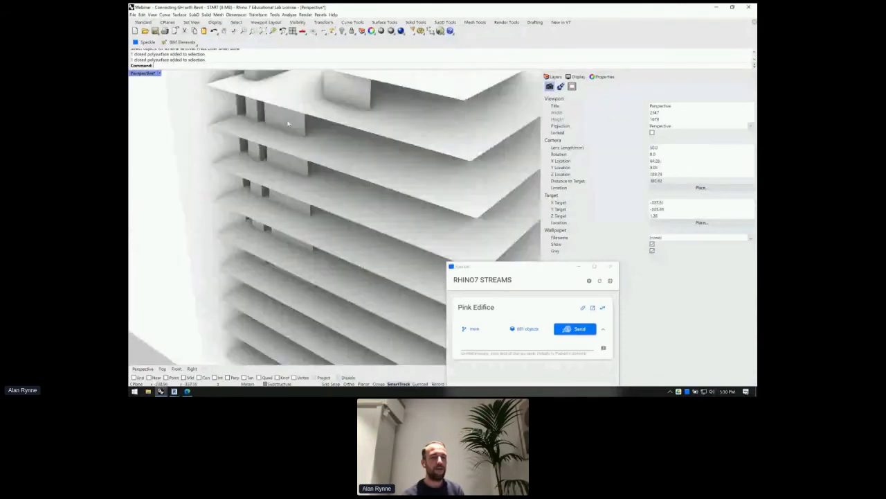
- Select tower slabs to read their user text, then window-select the whole site to see varying SpeckleSchema
left_click(354, 99)
scroll(313, 173, "down", 5)
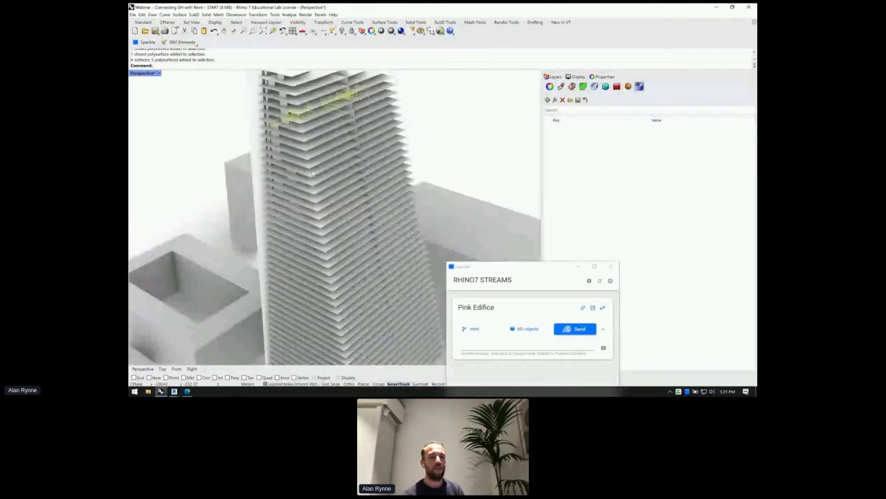
left_click(312, 174)
scroll(308, 164, "down", 3)
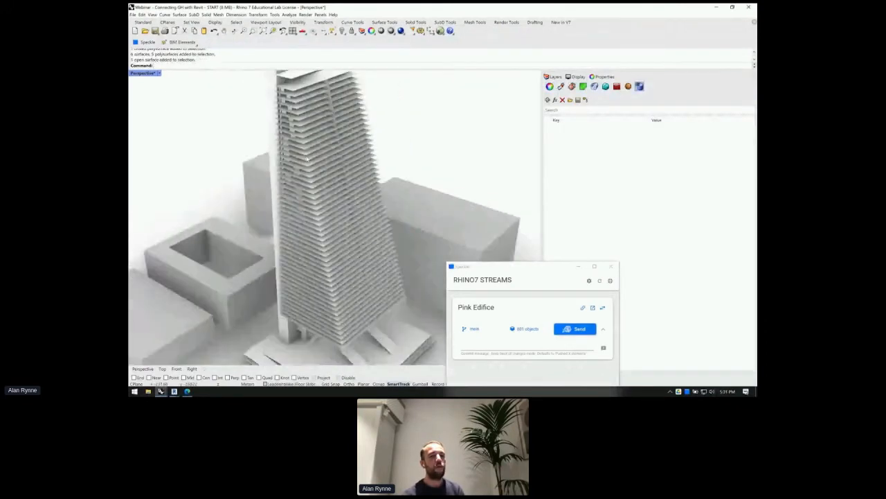
scroll(307, 160, "down", 6)
left_click(205, 112)
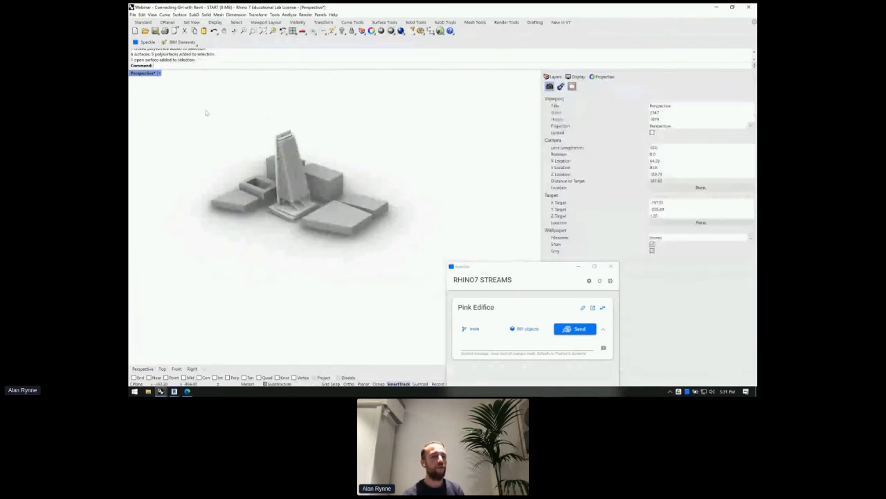
left_click_drag(401, 255, 197, 126)
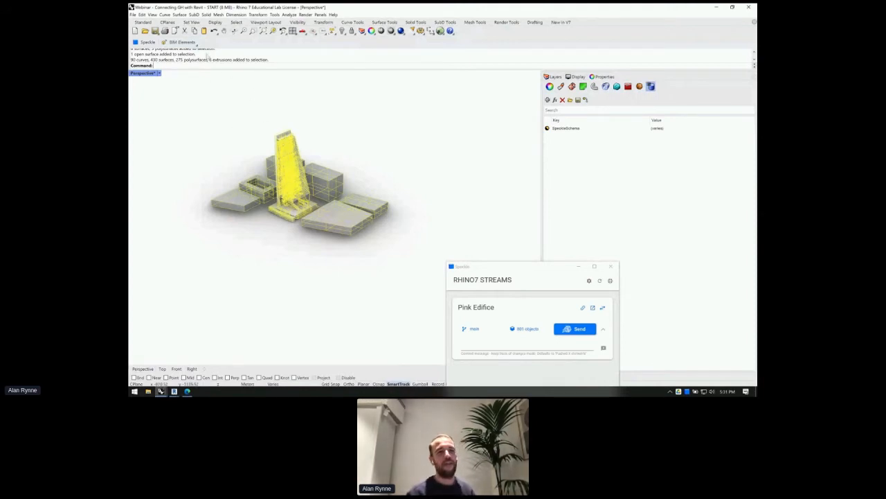
- Run BIM Elements Automate (CreateAutomatic) on all model geometry to auto-tag Speckle schemas
left_click(219, 91)
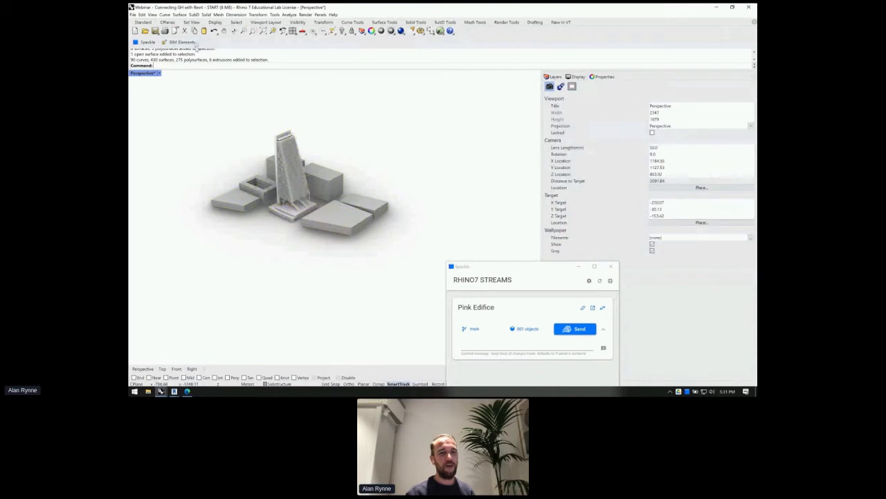
right_click(200, 45, "shift")
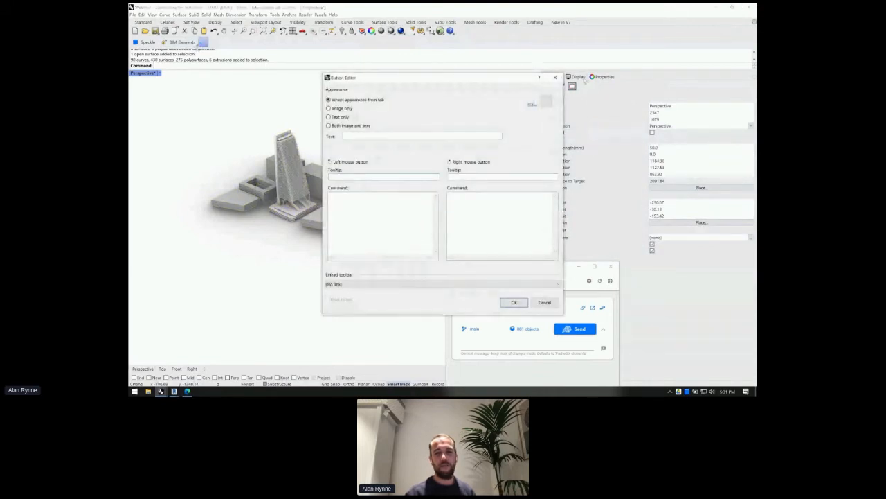
left_click(554, 77)
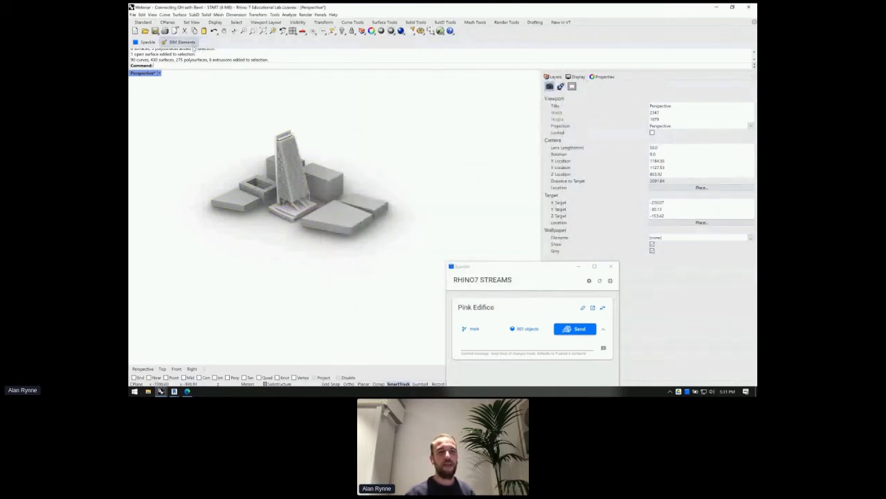
left_click(195, 46)
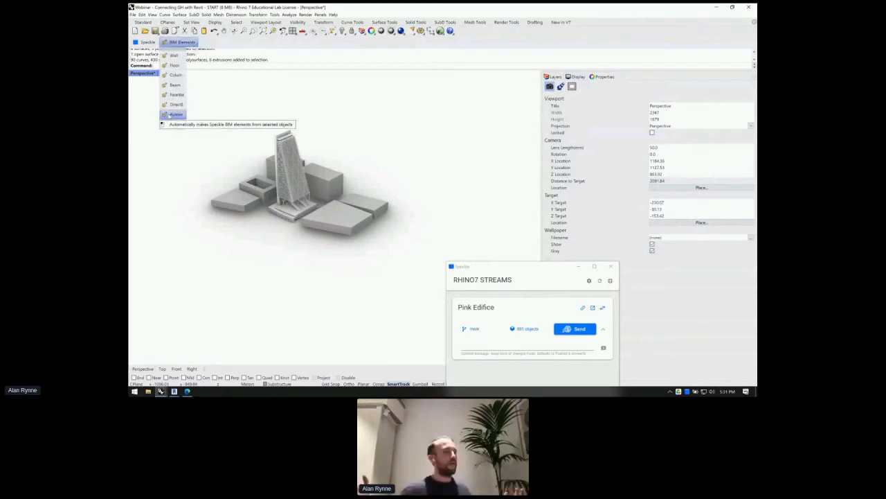
left_click(173, 114)
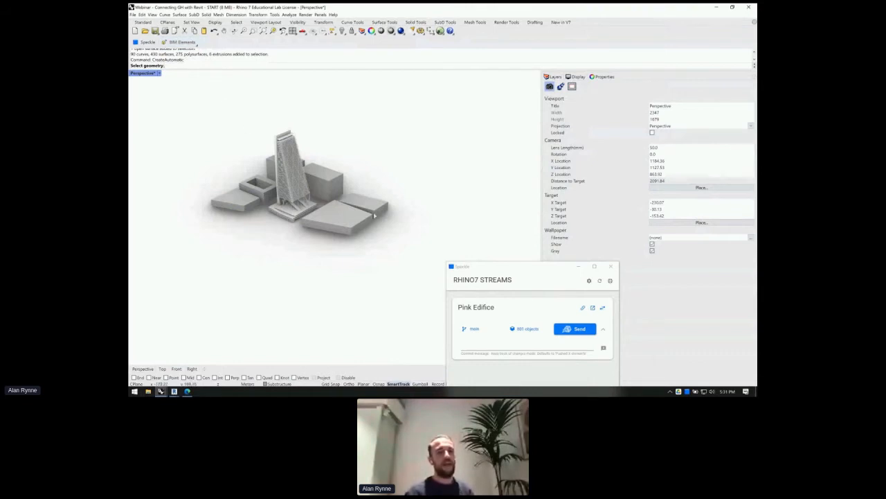
left_click_drag(382, 240, 169, 110)
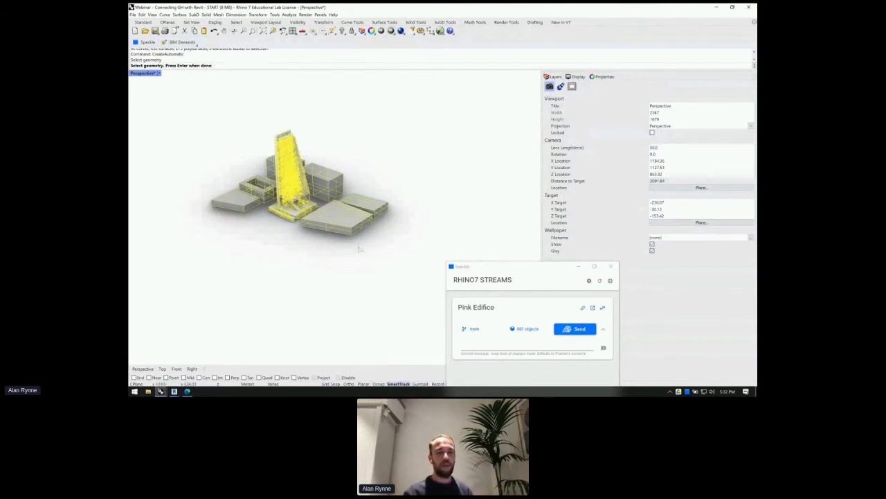
left_click_drag(389, 258, 190, 117)
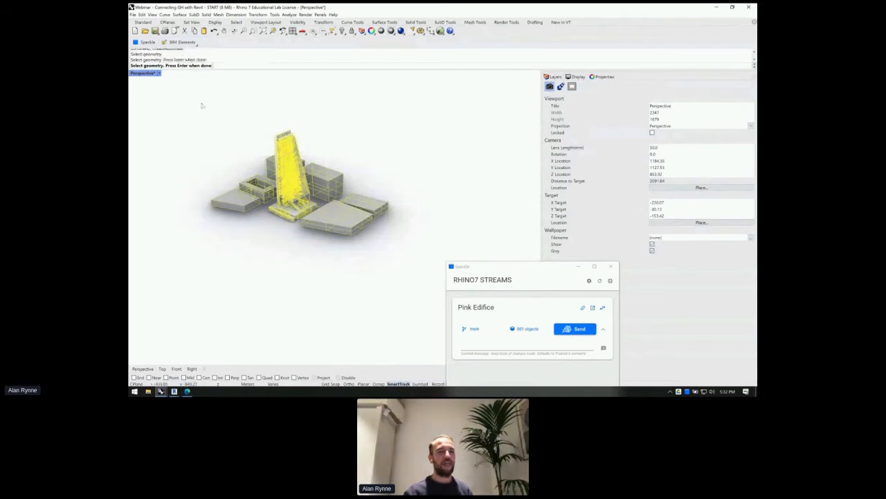
key("Return")
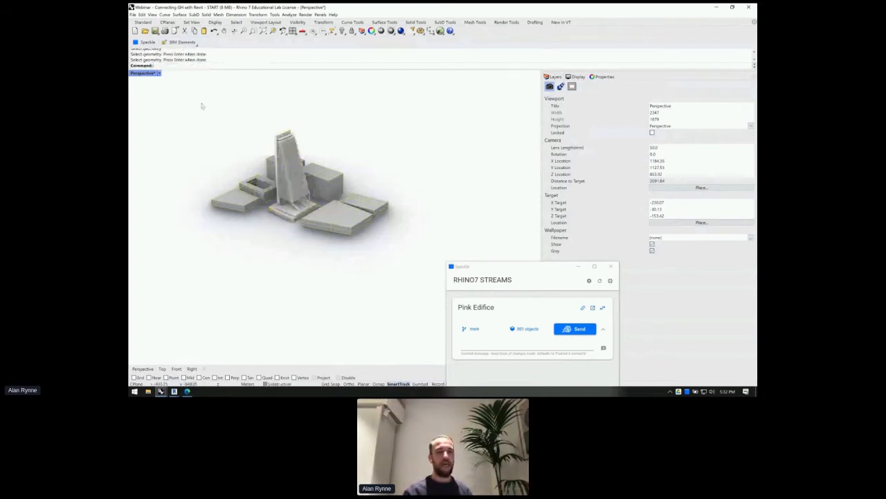
- Select a tower floor slab and check its SpeckleSchema user text, which reads Wall
right_click_drag(202, 105, 252, 144)
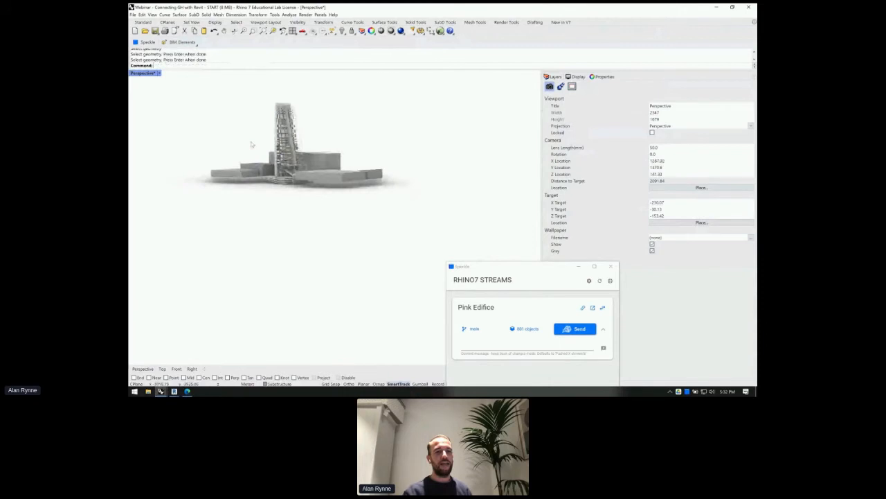
scroll(255, 145, "up", 3)
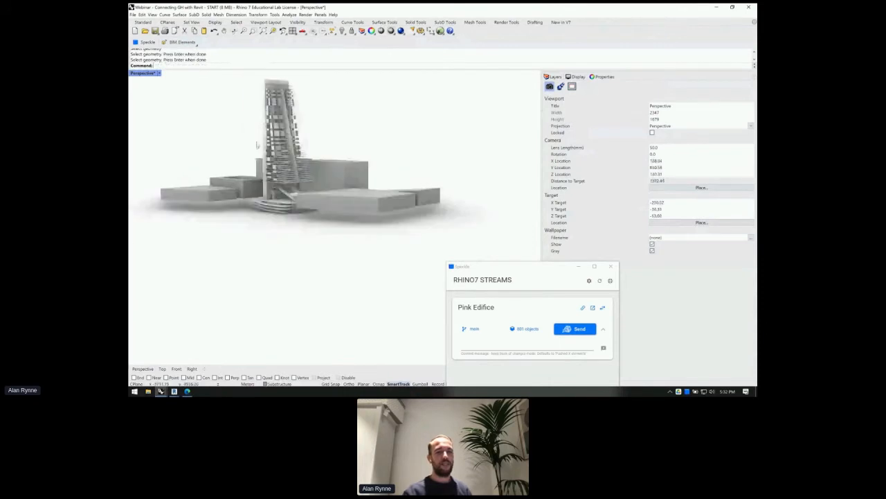
scroll(256, 145, "up", 5)
left_click(289, 137)
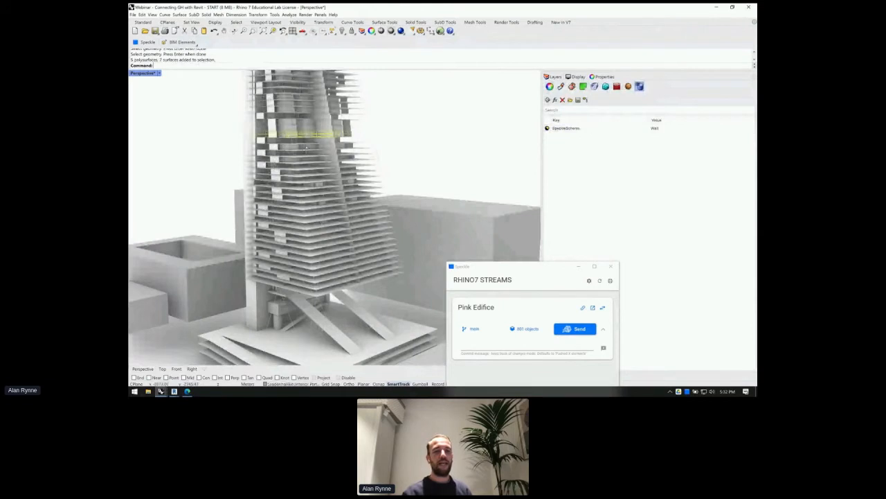
right_click_drag(306, 147, 283, 188)
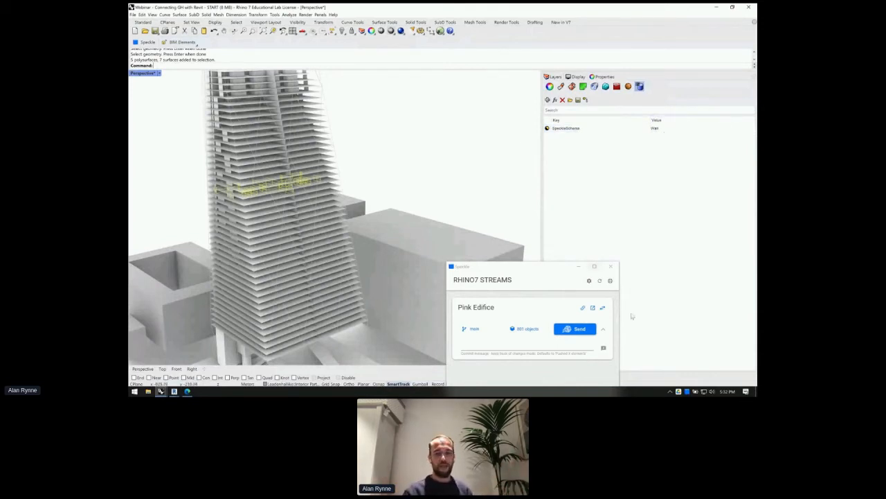
- Send the 801 tagged objects to Pink Edifice and expand the send warnings
left_click(581, 332)
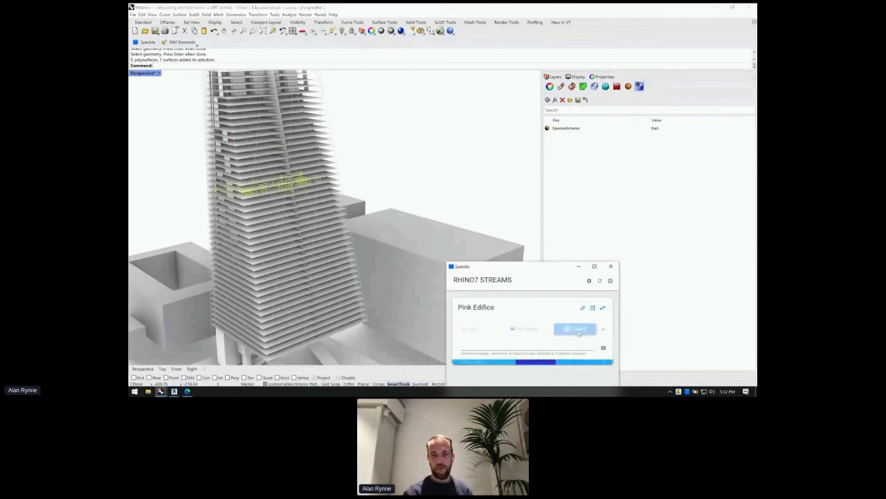
left_click_drag(541, 270, 554, 160)
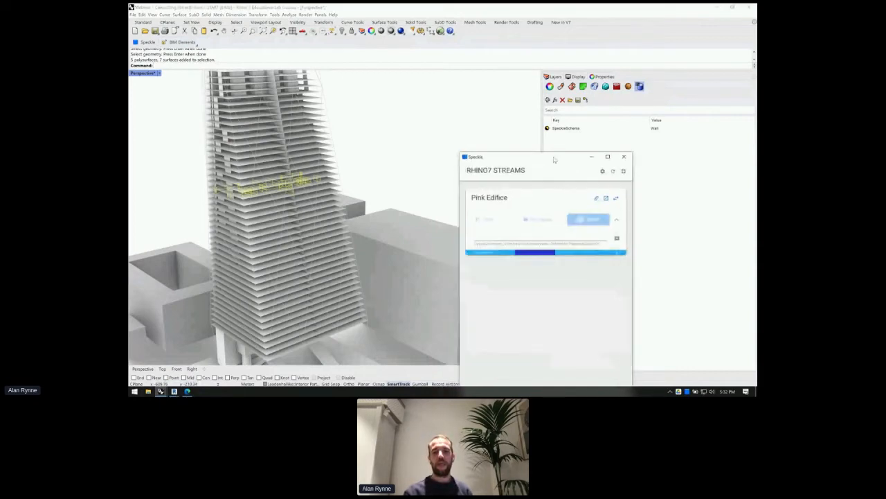
scroll(319, 144, "down", 3)
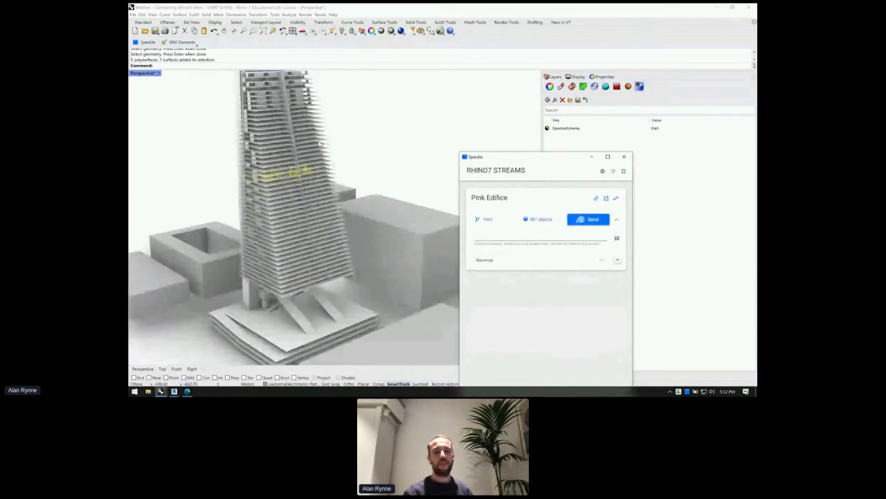
scroll(319, 143, "down", 2)
left_click(586, 262)
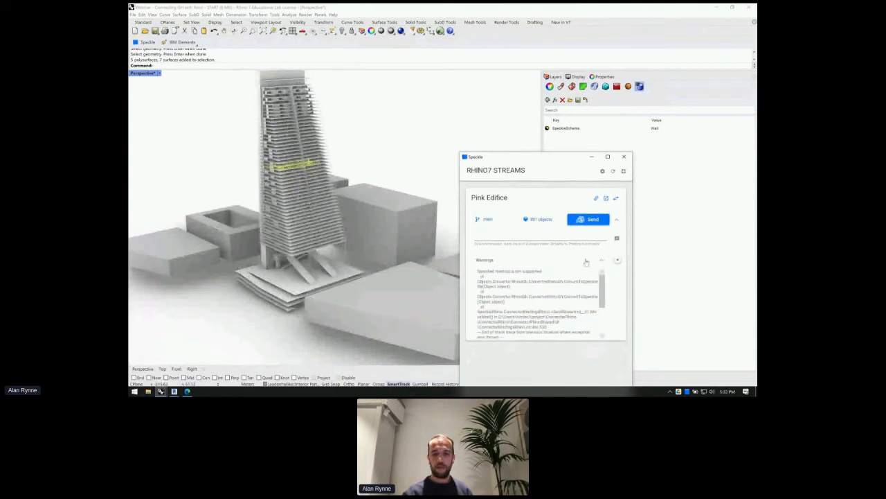
- View the Pink Edifice stream online in Edge, then return to Rhino and clear the selection
left_click(606, 198)
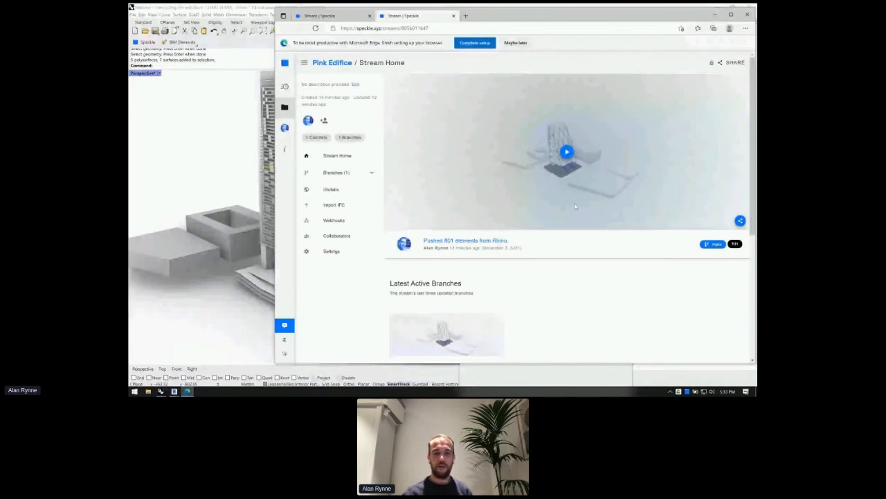
left_click(190, 183)
left_click(190, 183)
scroll(355, 173, "down", 5)
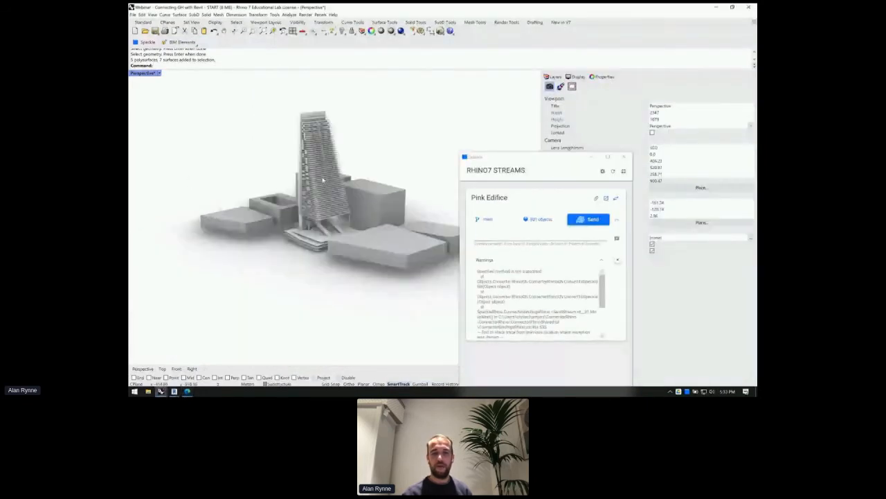
- Select all objects, reset the stream's objects to that selection and send again to Pink Edifice
scroll(339, 188, "down", 3)
key("ctrl+a")
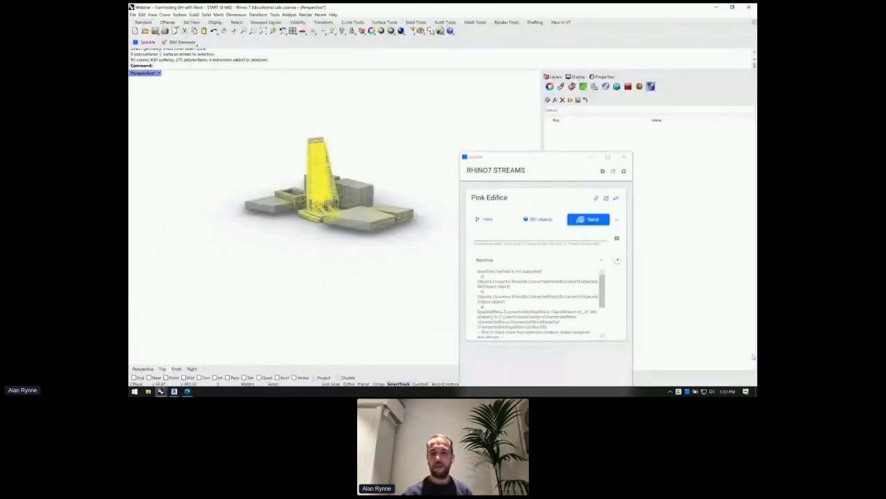
left_click(539, 219)
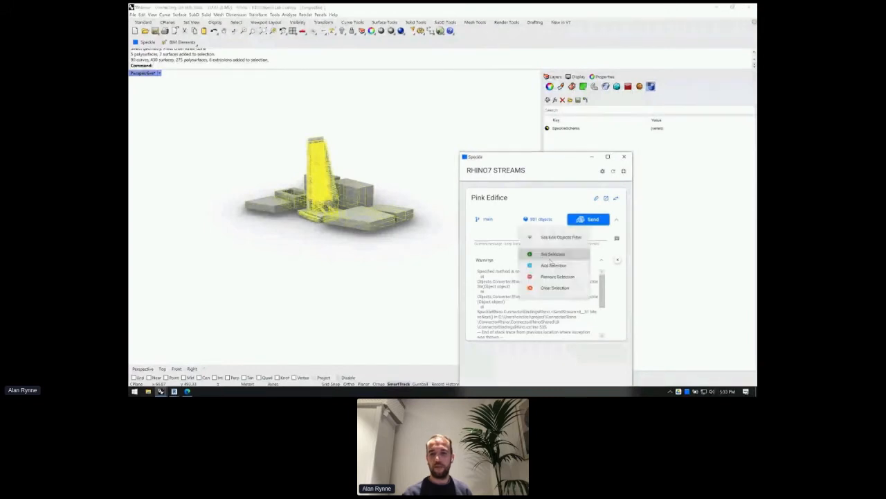
left_click(547, 255)
left_click(538, 219)
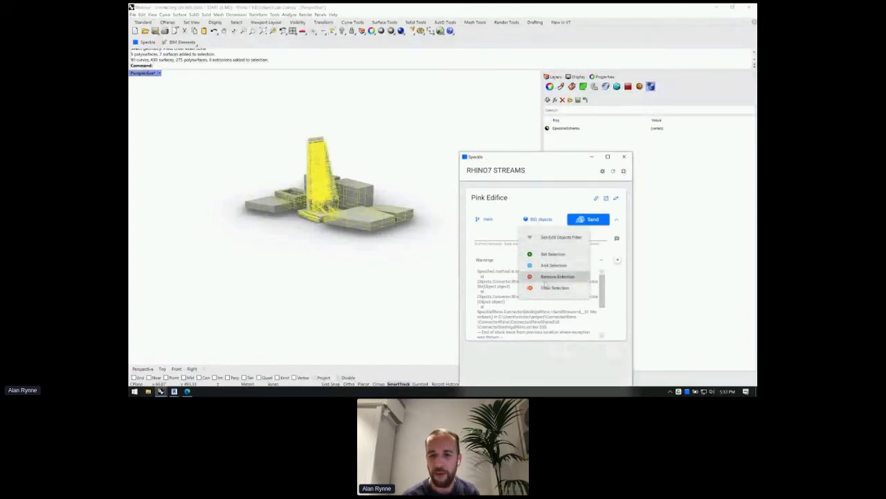
left_click(547, 287)
left_click(538, 219)
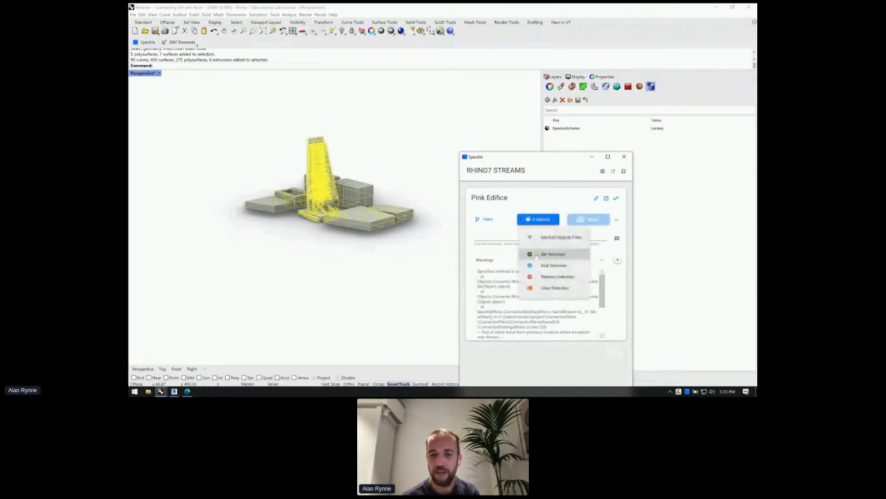
left_click(547, 254)
left_click(588, 219)
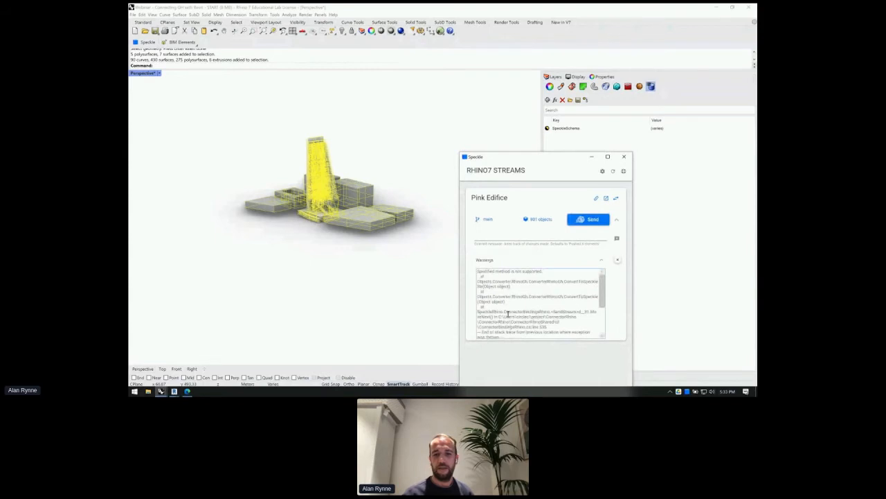
- Move the Speckle streams window to the top right and review the warning text
left_click(434, 278)
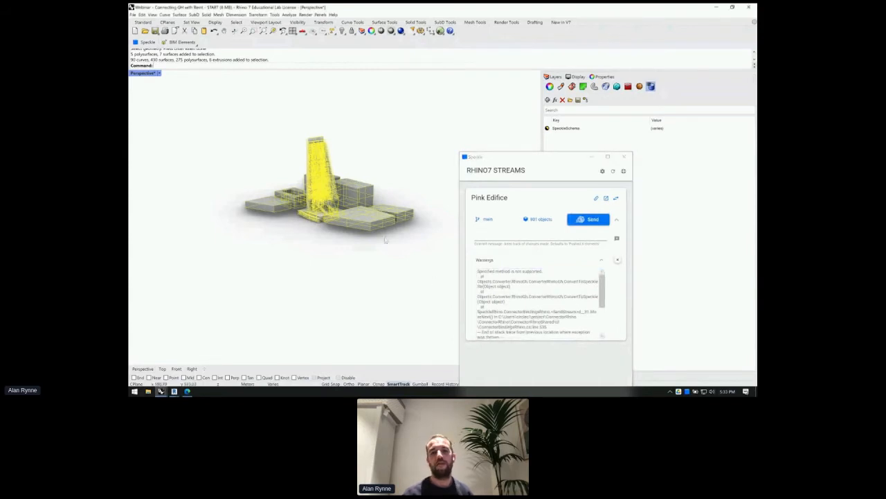
scroll(364, 213, "up", 7)
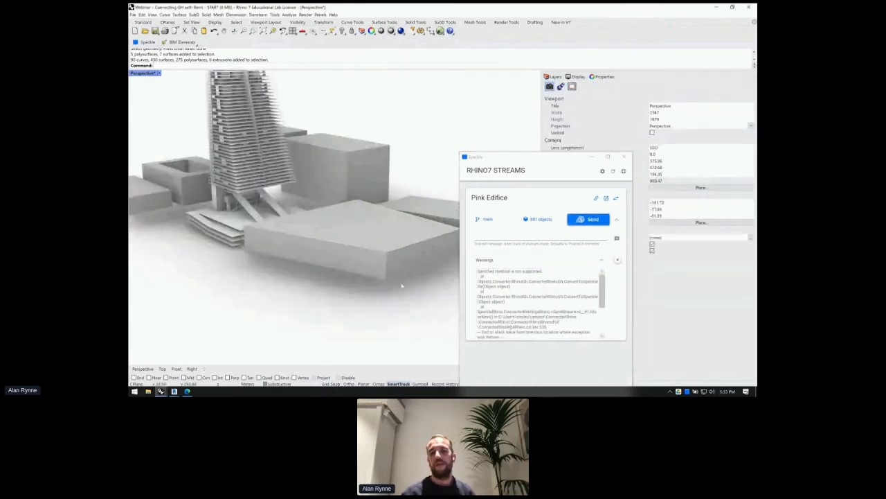
left_click(517, 158)
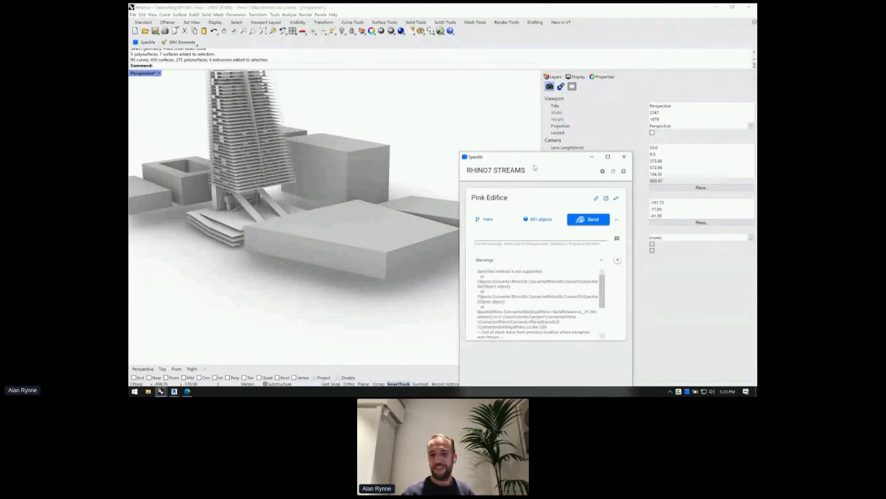
left_click_drag(532, 161, 615, 57)
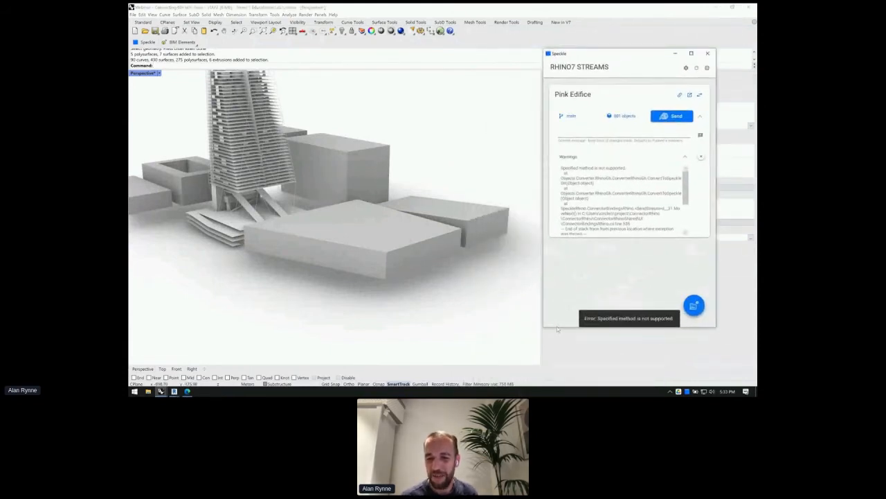
scroll(643, 208, "down", 3)
scroll(645, 209, "up", 3)
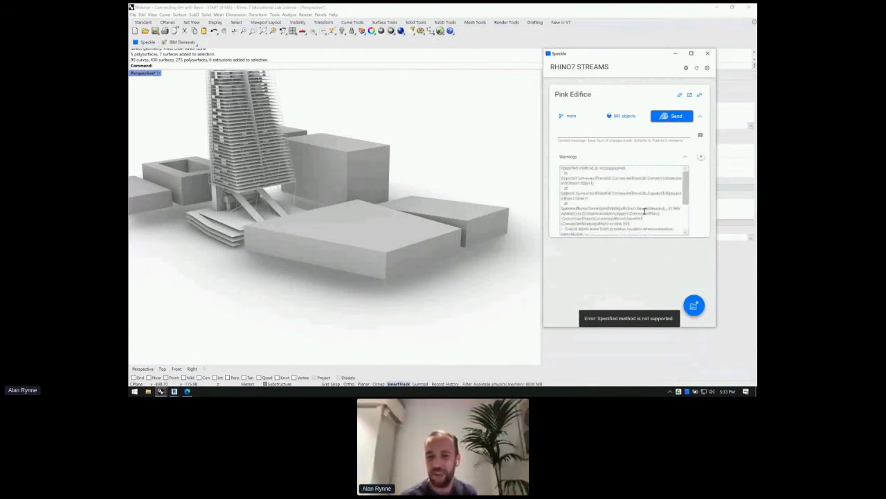
left_click_drag(597, 177, 616, 200)
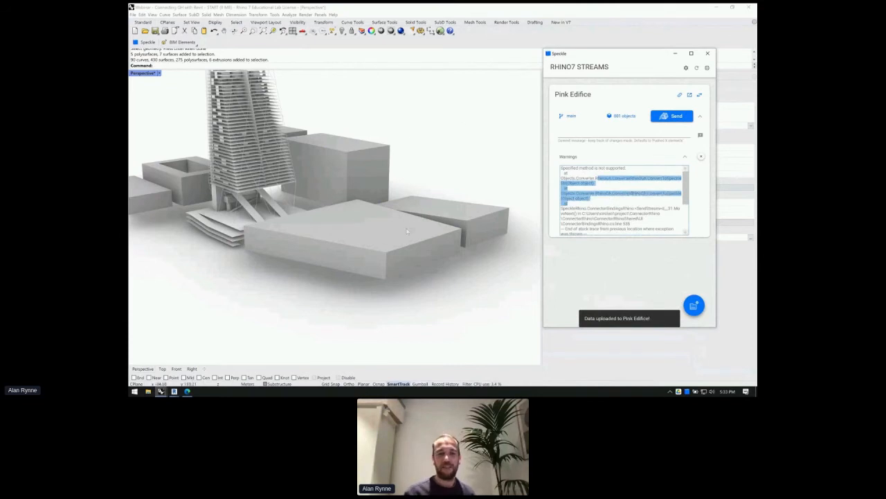
- Close the Speckle streams window and select a context building to view its attributes
right_click_drag(412, 133, 402, 182)
scroll(402, 181, "down", 2)
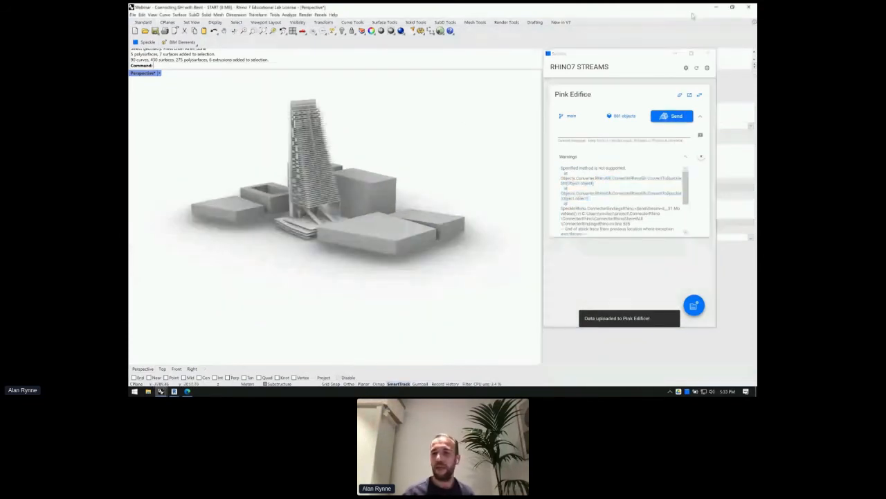
left_click(692, 15)
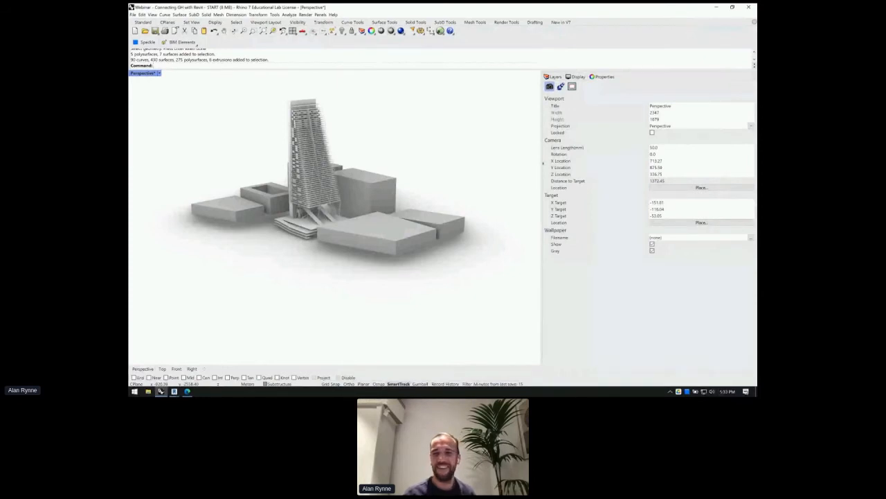
left_click(410, 217)
right_click_drag(408, 184, 339, 233)
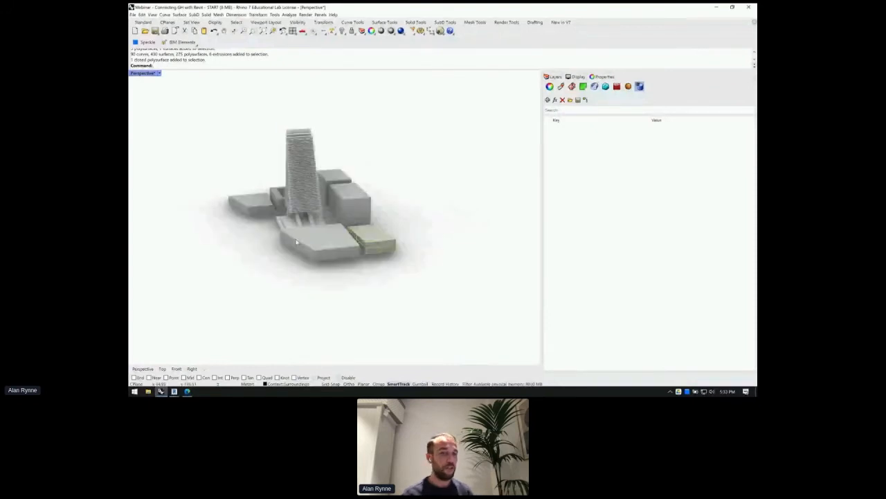
- Select all objects on the Floor Slabs layer from the Layers panel
left_click(491, 165)
right_click_drag(491, 165, 233, 232)
scroll(326, 242, "up", 5)
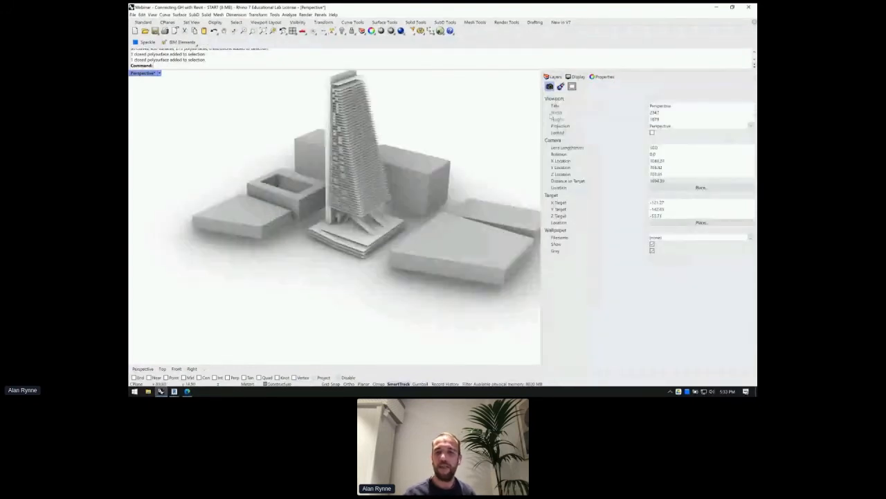
left_click(551, 77)
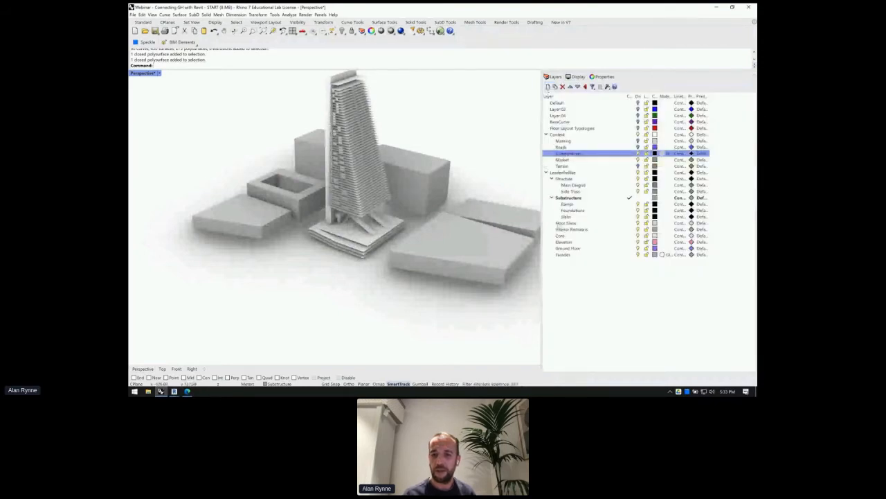
left_click(564, 223)
right_click(631, 223)
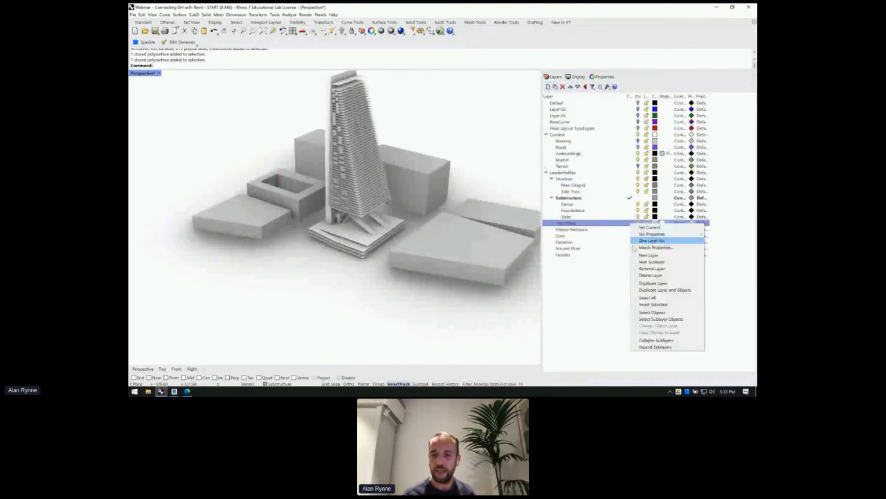
left_click(647, 312)
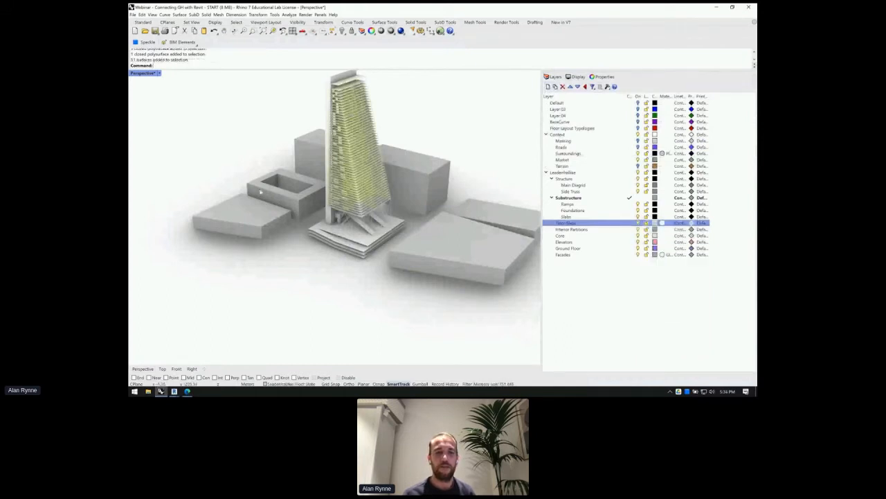
- In the Speckle streams window, set Pink Edifice to send only the selected 51 slabs
scroll(260, 192, "down", 3)
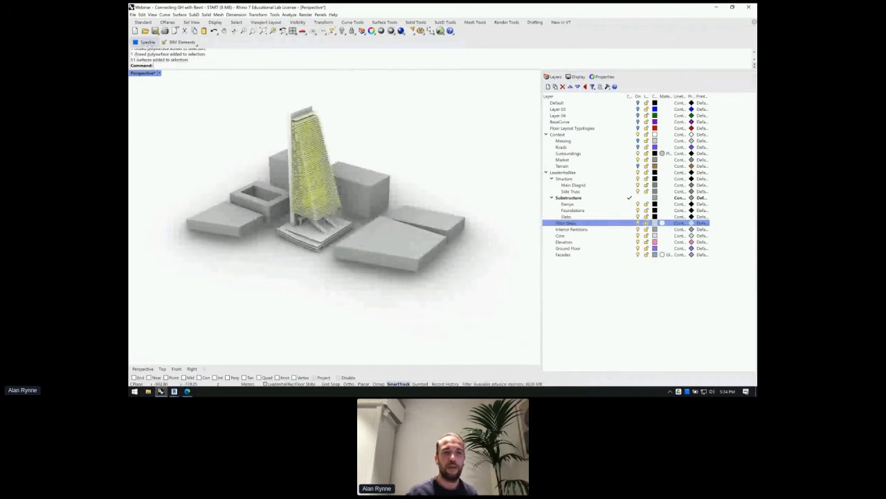
left_click(146, 42)
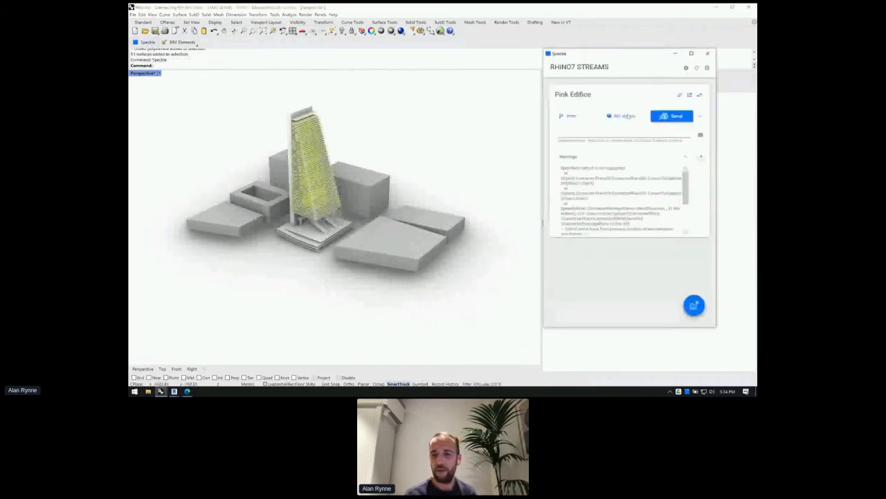
left_click(620, 115)
left_click(619, 150)
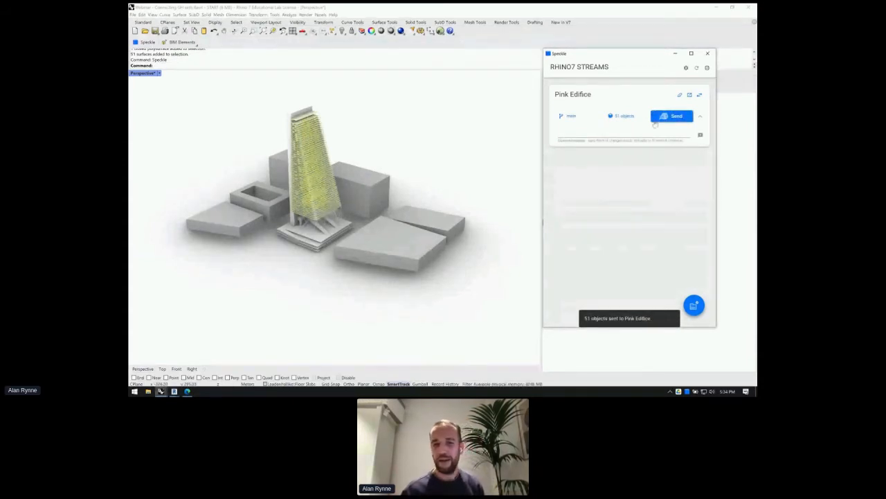
- Open Pink Edifice in Edge and orbit the 3-D preview of the 51 pushed slabs
left_click(689, 95)
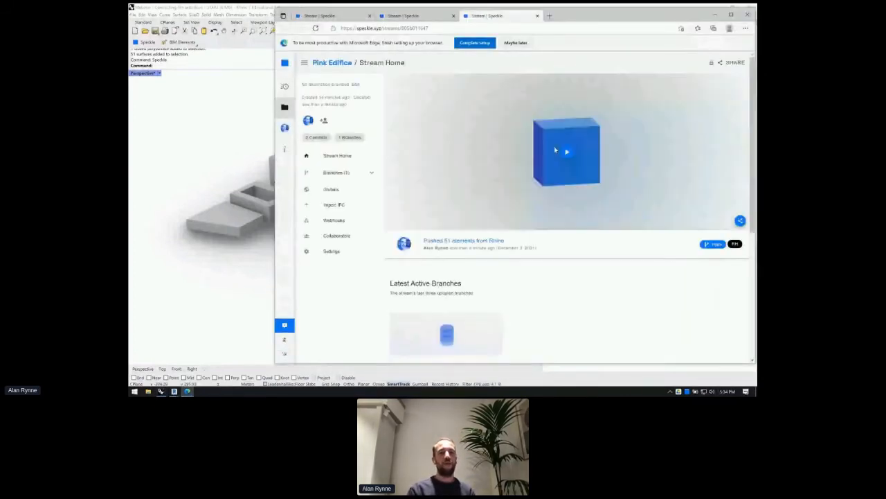
left_click(566, 153)
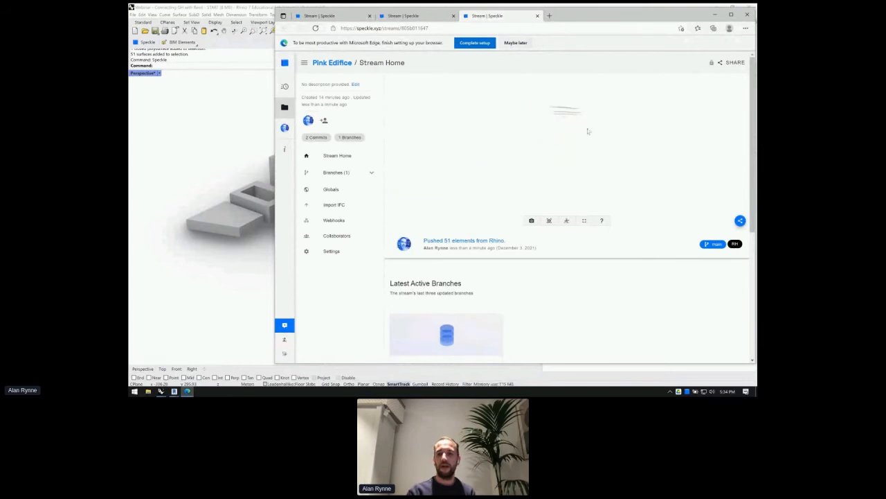
scroll(572, 125, "up", 5)
scroll(572, 126, "down", 2)
left_click_drag(571, 127, 547, 148)
left_click(545, 154)
left_click(546, 152)
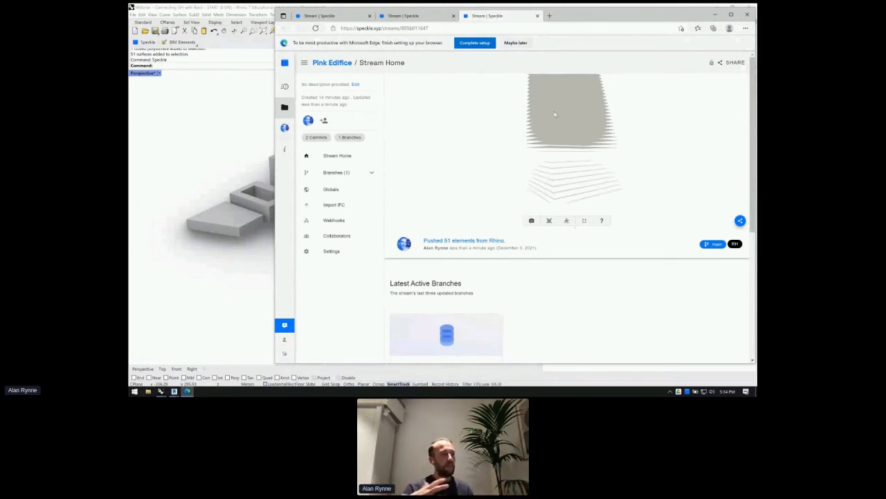
left_click_drag(554, 114, 547, 131)
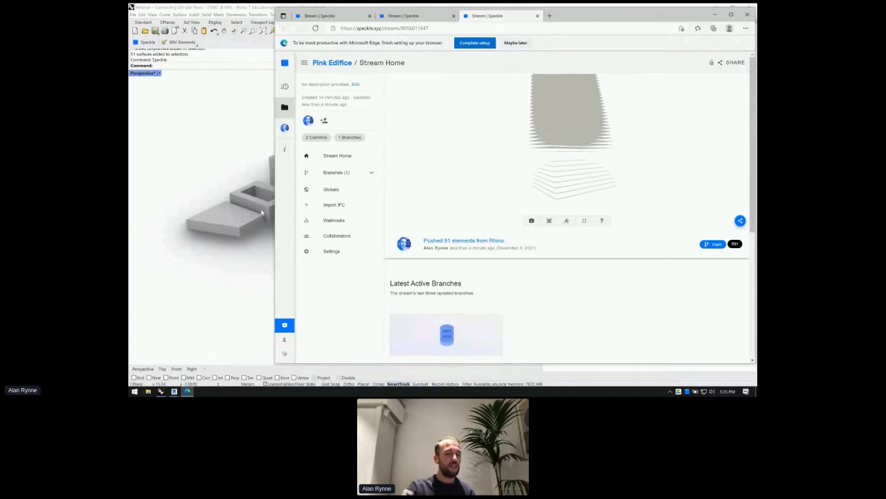
mouse_move(170, 392)
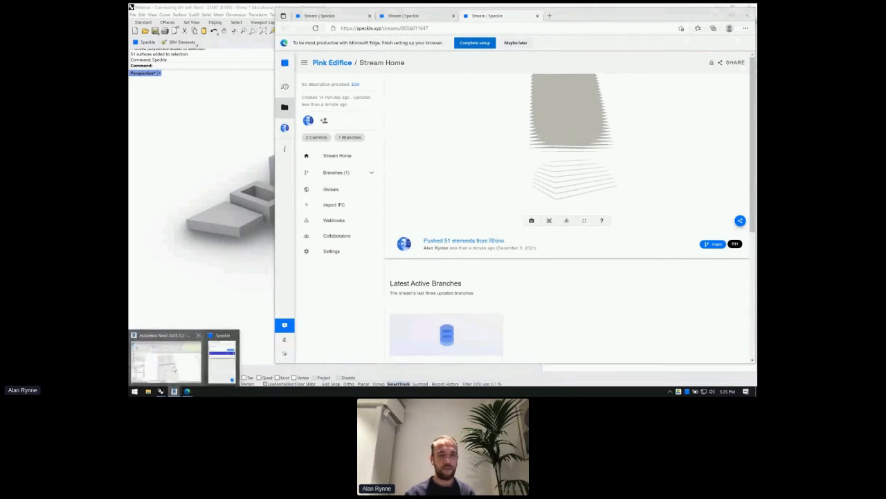
- Switch to Revit and receive the latest Pink Edifice commit as native floors
left_click(174, 370)
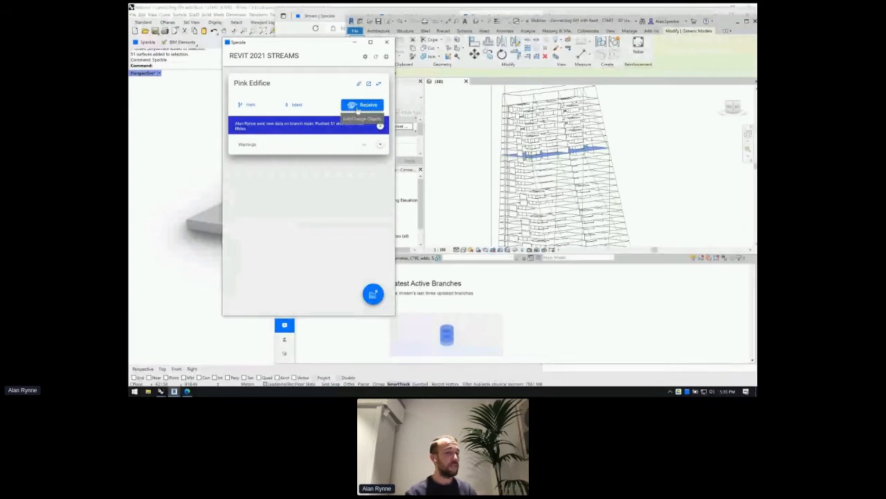
left_click(358, 108)
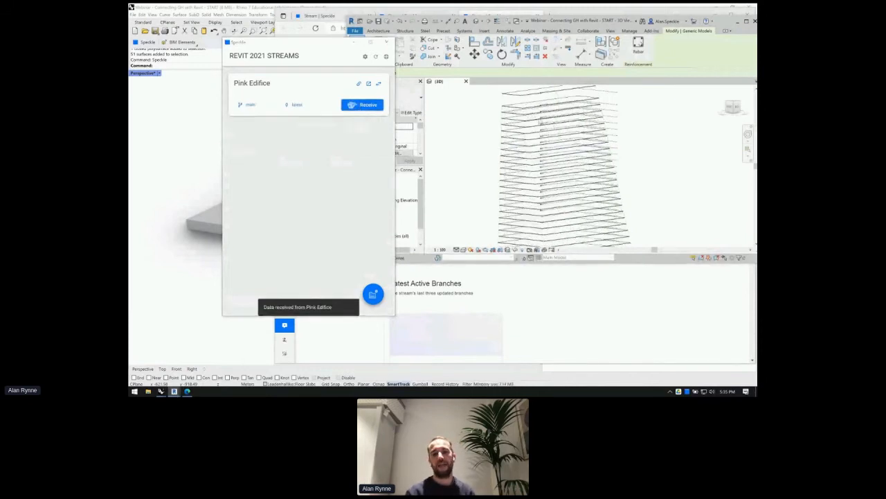
scroll(516, 107, "up", 4)
scroll(514, 148, "up", 3)
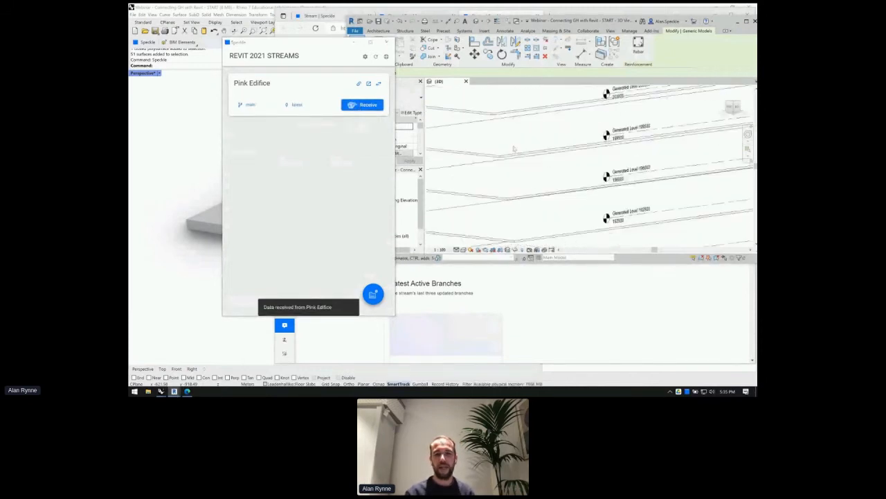
scroll(514, 148, "up", 2)
- Select one received Generic 150mm floor and open its boundary sketch with Edit Boundary
left_click(504, 157)
scroll(504, 158, "up", 2)
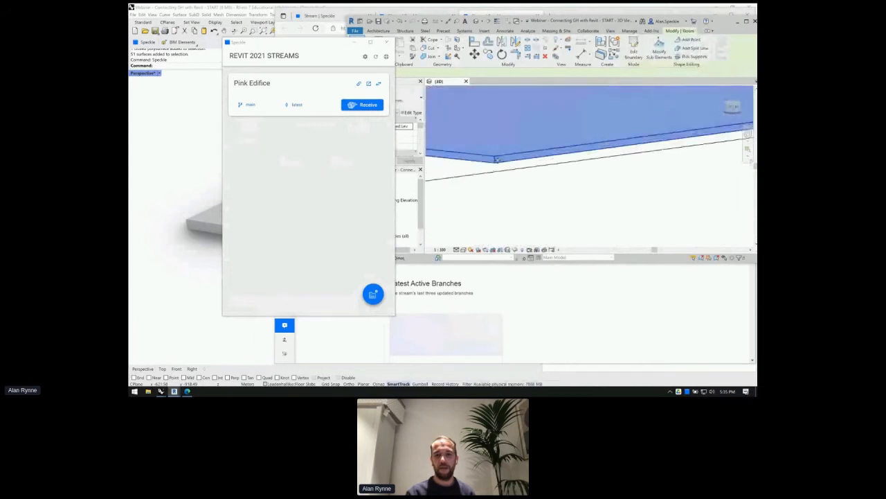
left_click_drag(318, 43, 259, 233)
left_click_drag(346, 97, 229, 98)
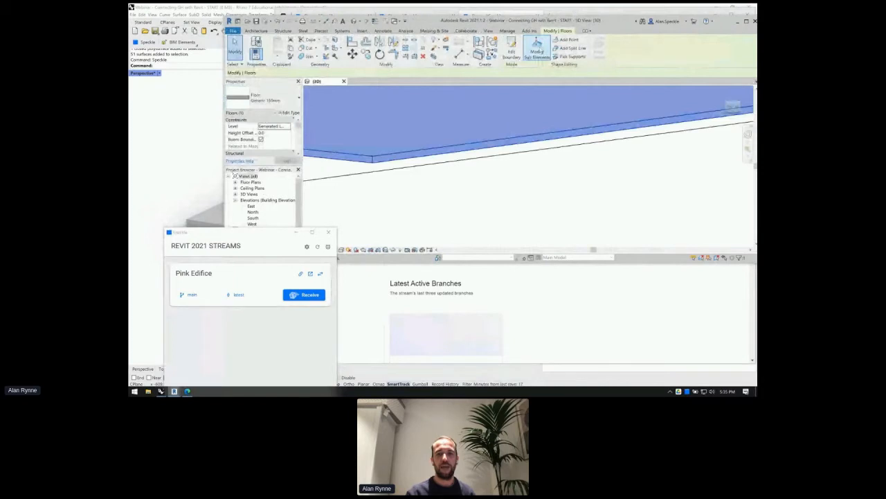
left_click(512, 50)
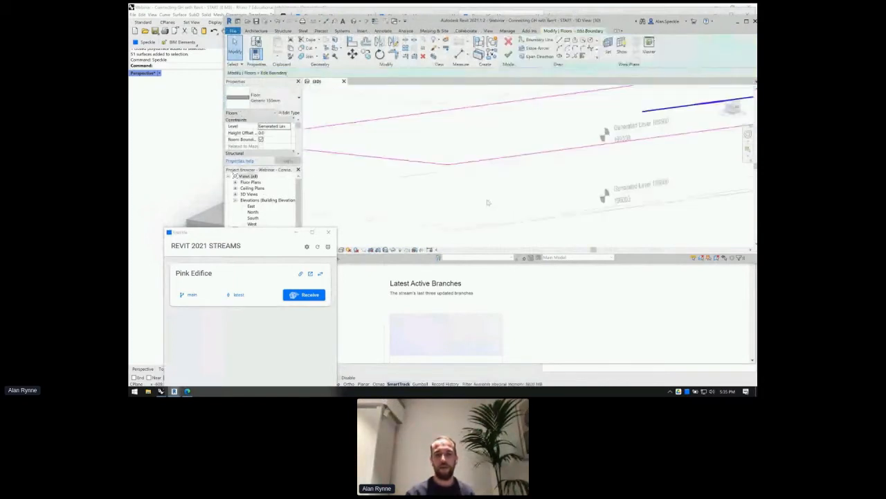
scroll(531, 184, "down", 3)
scroll(529, 174, "up", 2)
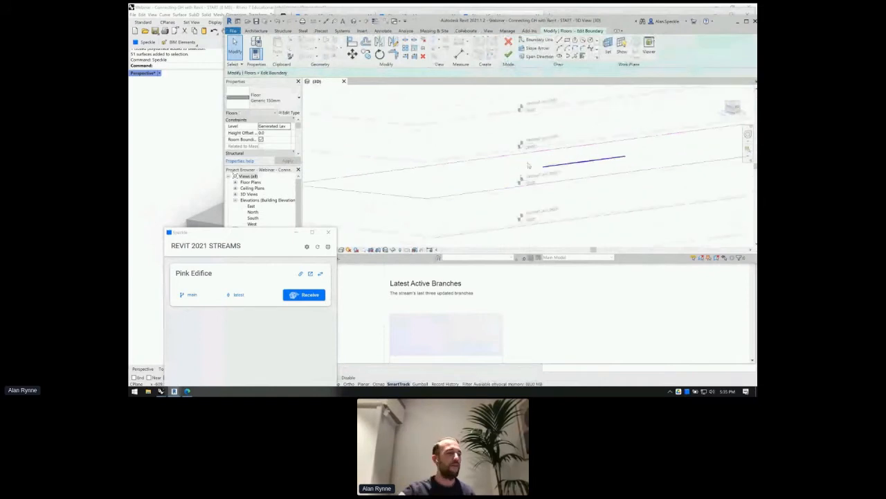
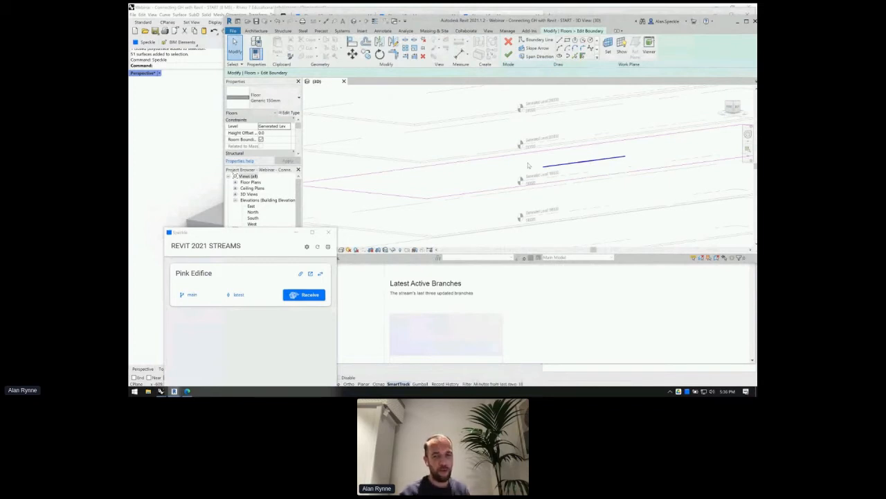
- Move the Speckle panel off the properties and cancel the floor boundary edit without changes
left_click_drag(265, 232, 275, 64)
scroll(398, 167, "down", 1)
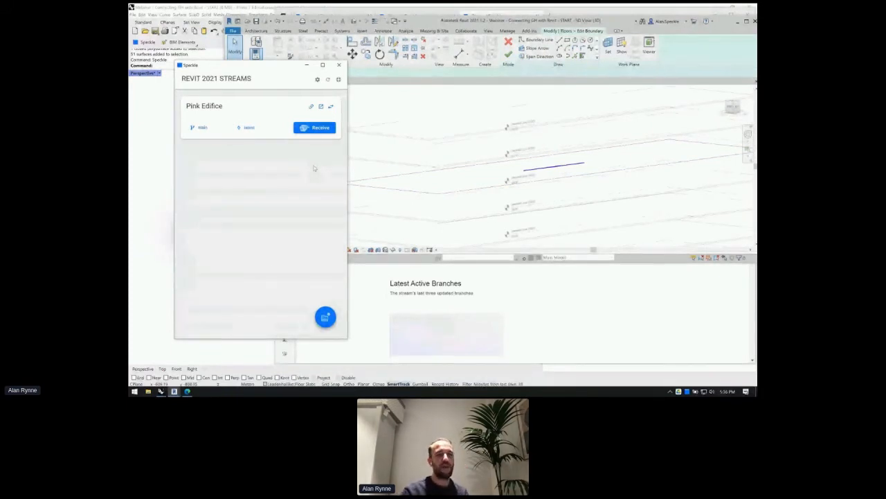
scroll(507, 147, "down", 2)
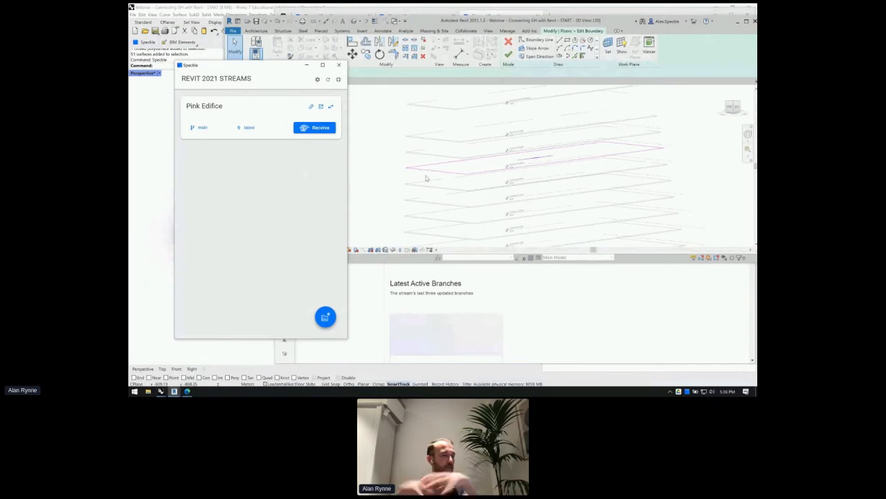
scroll(456, 164, "up", 2)
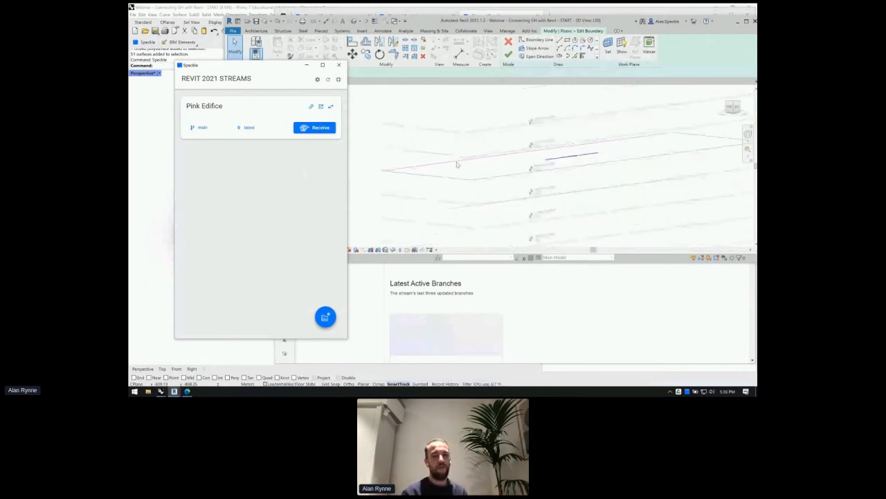
scroll(457, 164, "down", 2)
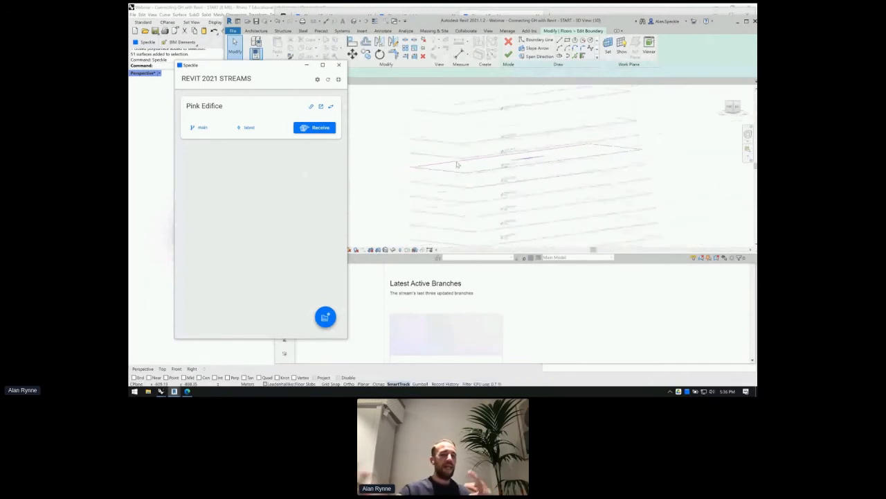
scroll(483, 147, "down", 1)
scroll(482, 167, "down", 1)
left_click(475, 183)
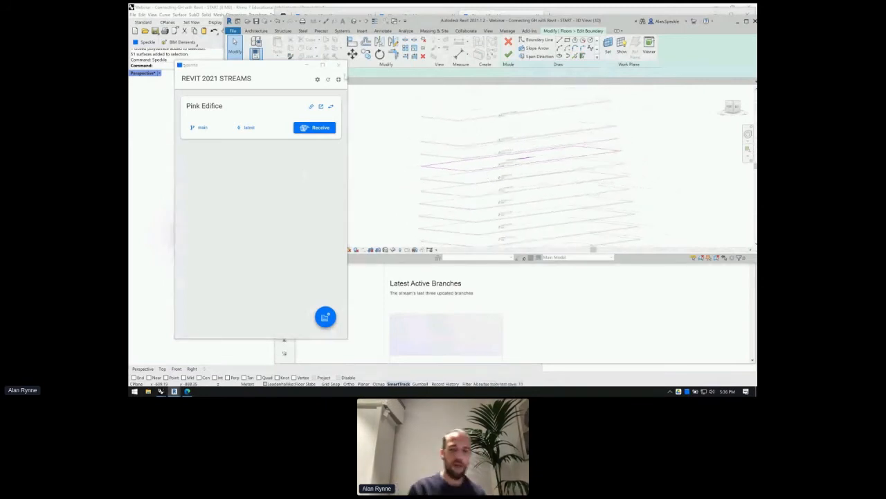
left_click_drag(263, 70, 236, 264)
left_click(395, 168)
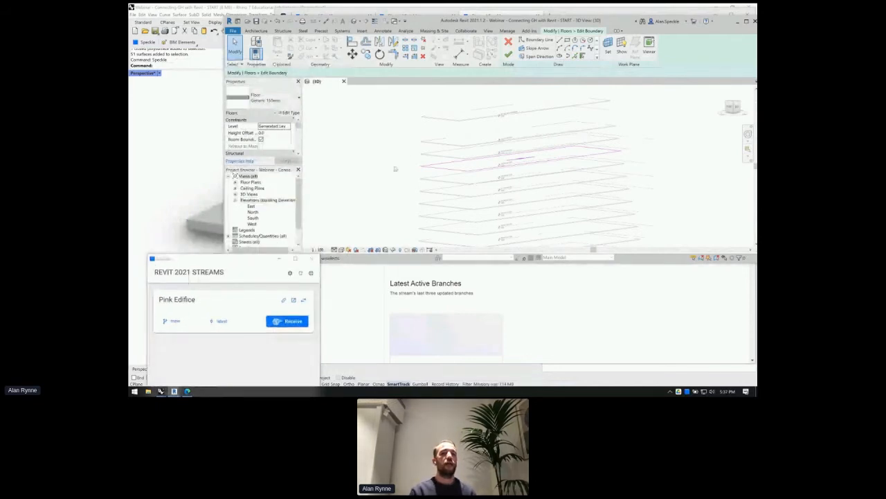
scroll(395, 169, "down", 2)
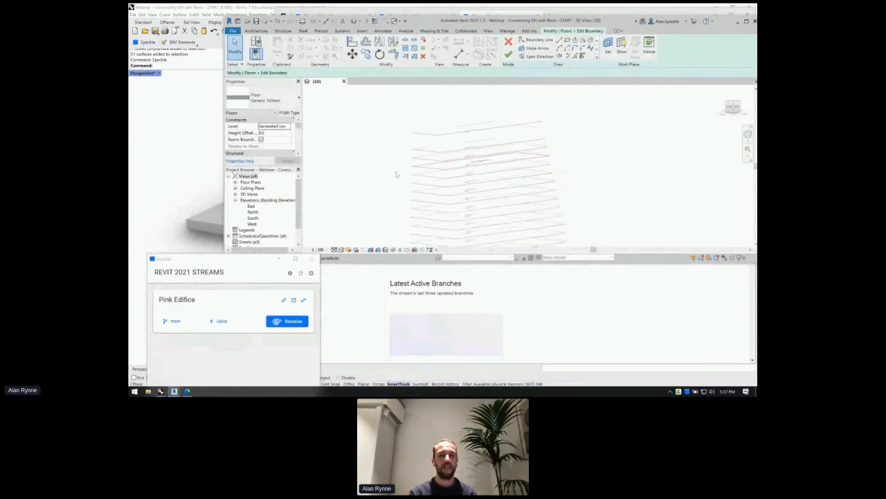
left_click(508, 42)
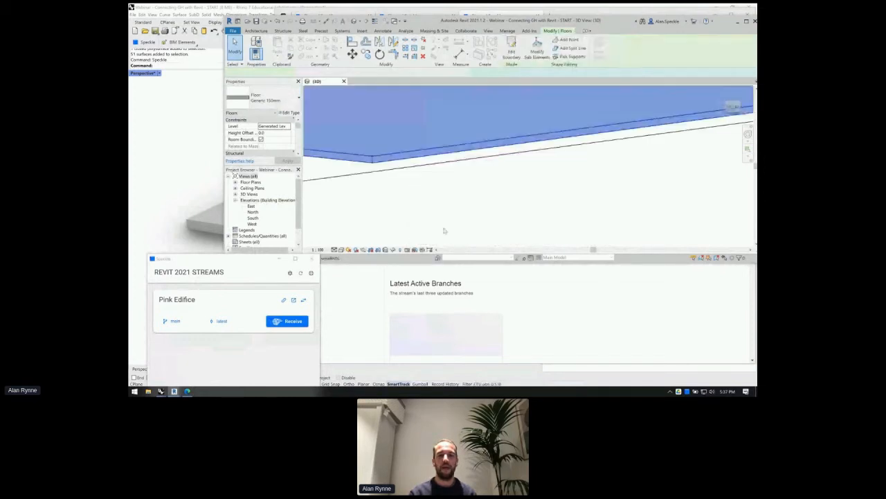
- Select the 206500 and 203000 slabs, then check Generated Level 206500's elevation of 206500.0
scroll(457, 194, "down", 3)
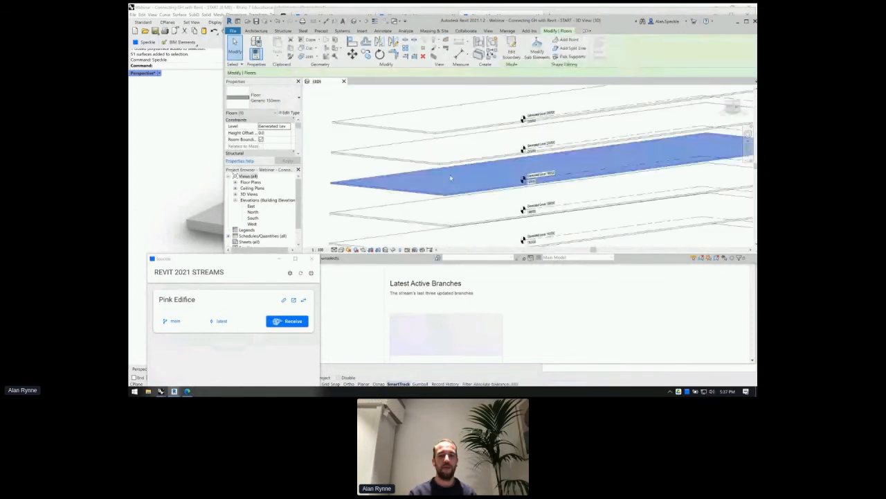
scroll(408, 163, "down", 2)
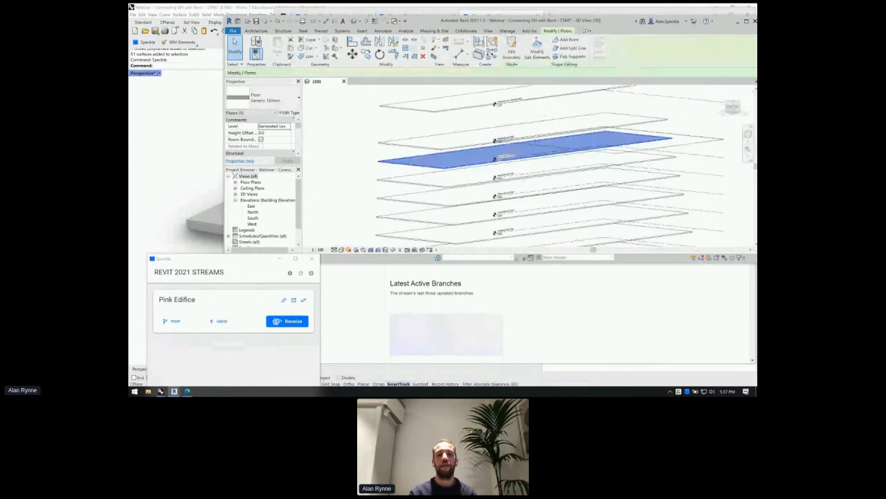
scroll(519, 137, "up", 2)
scroll(439, 134, "up", 2)
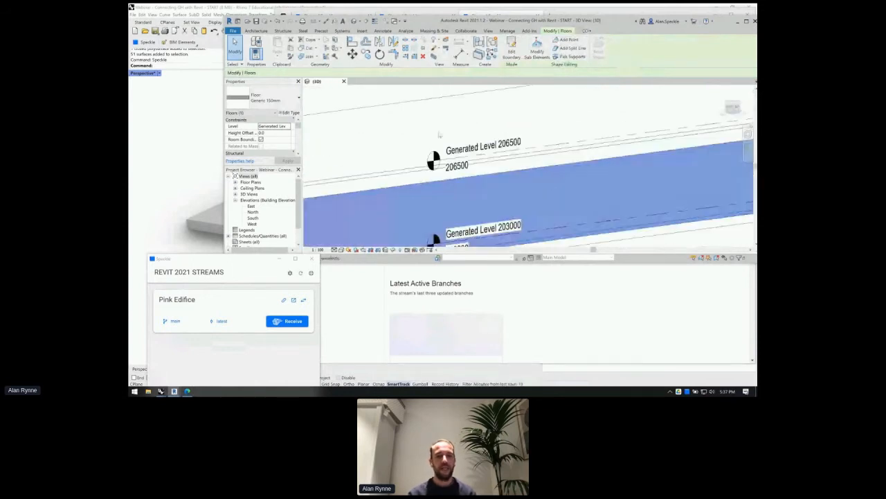
scroll(471, 134, "up", 1)
scroll(502, 134, "down", 2)
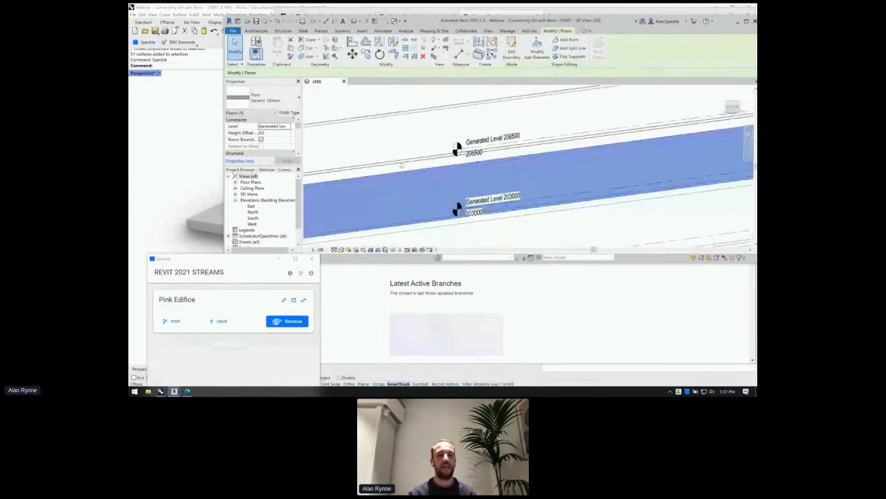
left_click(401, 165)
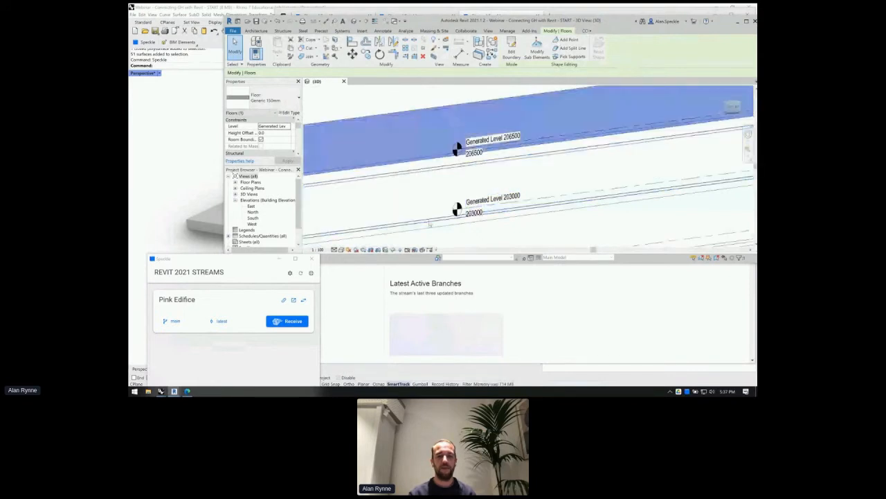
left_click(429, 224)
scroll(436, 205, "down", 2)
scroll(458, 174, "up", 2)
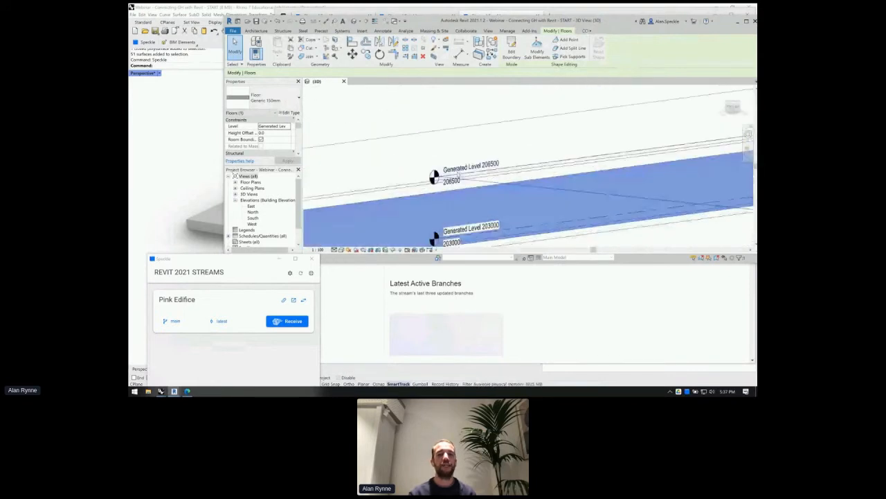
scroll(457, 172, "up", 2)
left_click(455, 166)
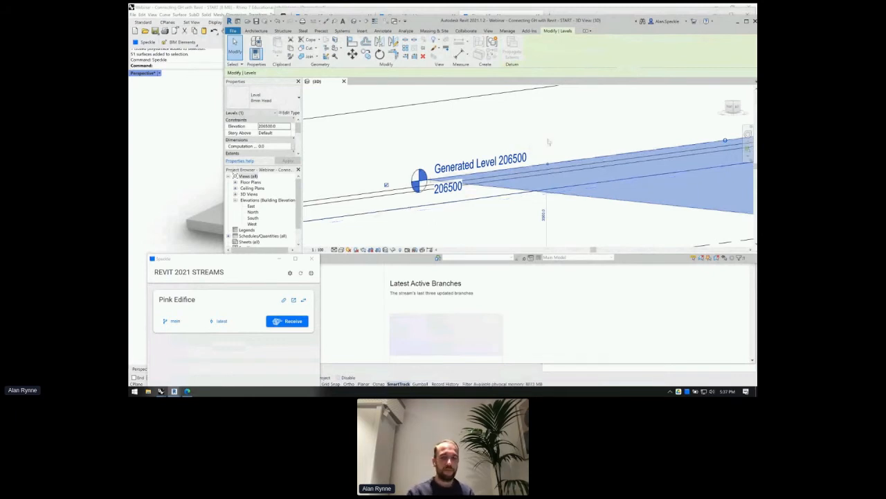
- Zoom out to view the full stack of generated level planes
scroll(481, 173, "down", 1)
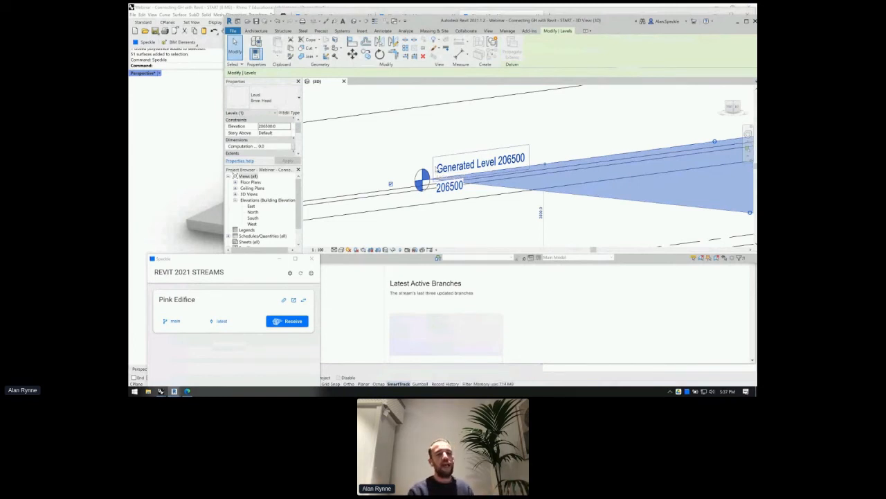
scroll(438, 169, "down", 4)
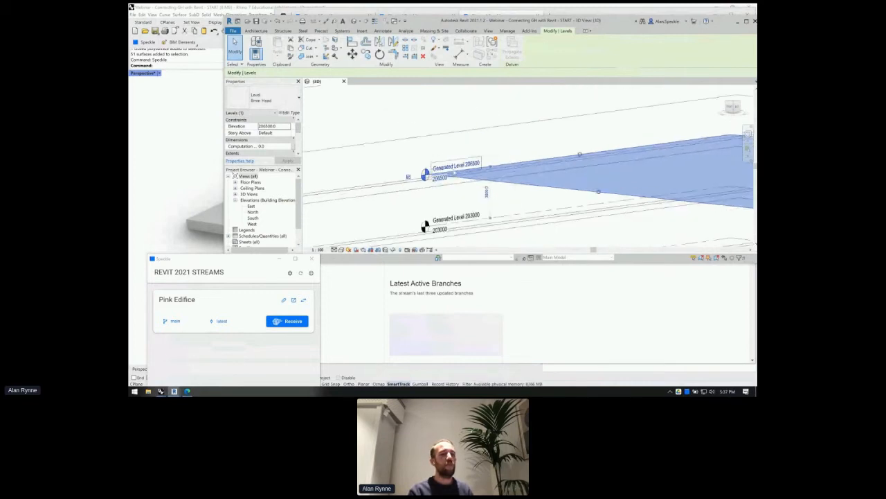
scroll(450, 168, "down", 2)
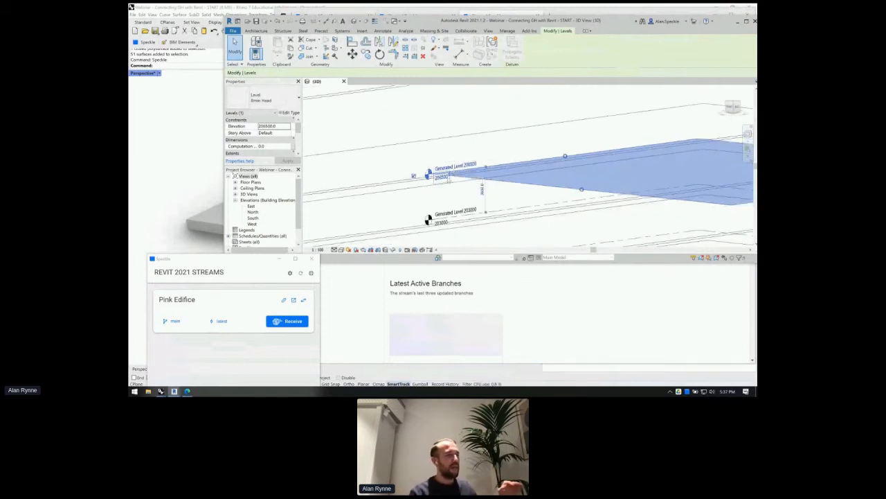
scroll(457, 177, "down", 3)
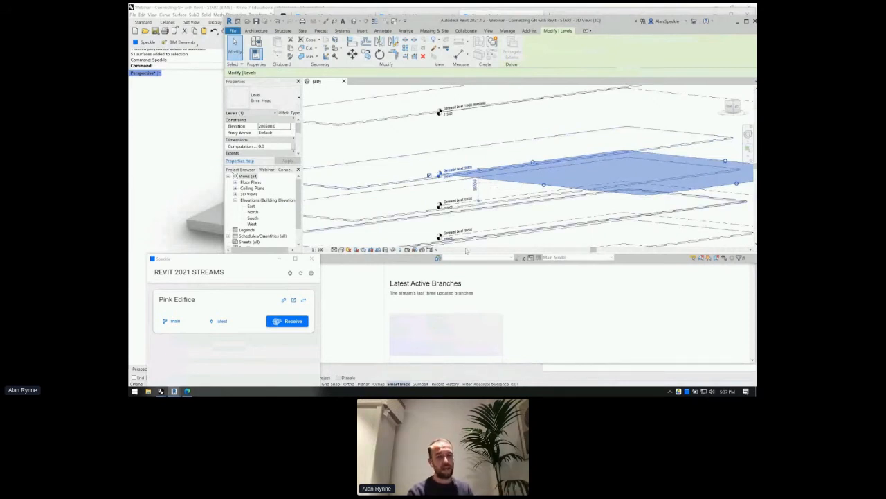
scroll(429, 173, "down", 2)
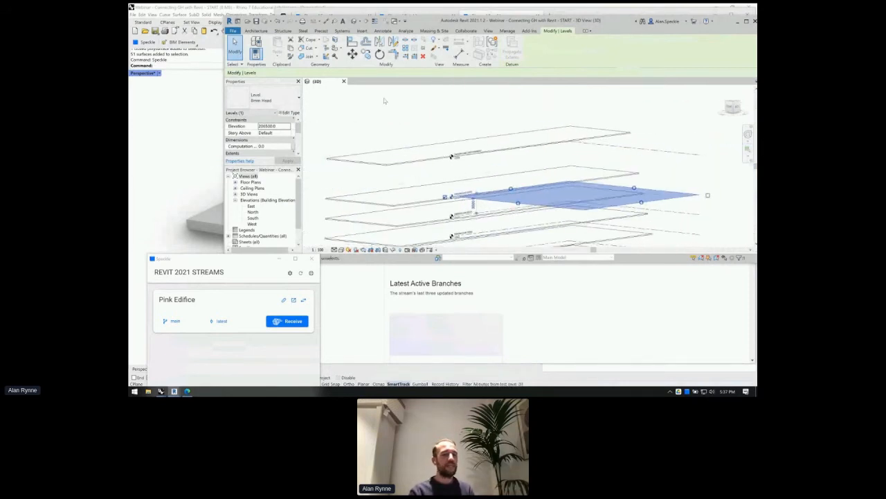
scroll(384, 99, "down", 1)
scroll(385, 101, "down", 1)
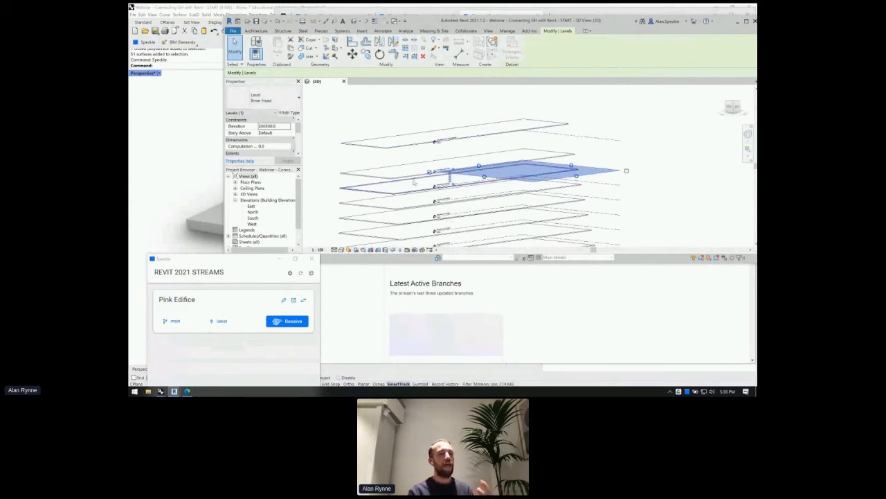
scroll(418, 173, "up", 1)
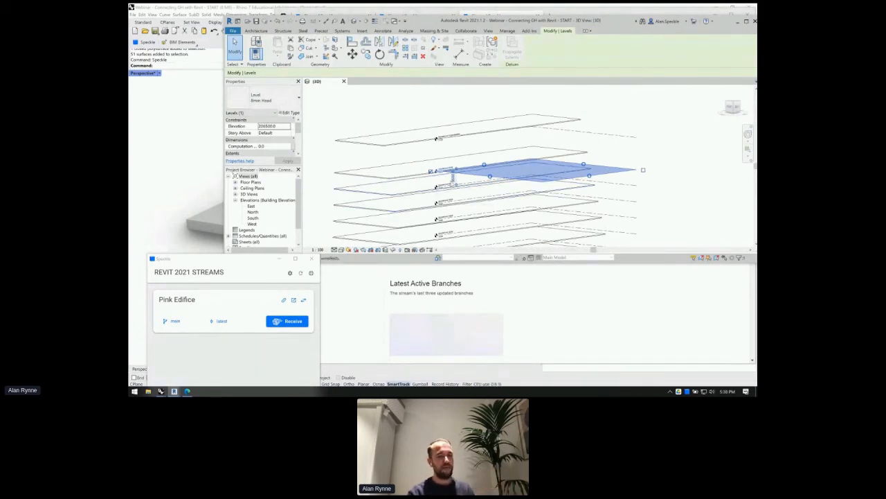
scroll(456, 182, "up", 3)
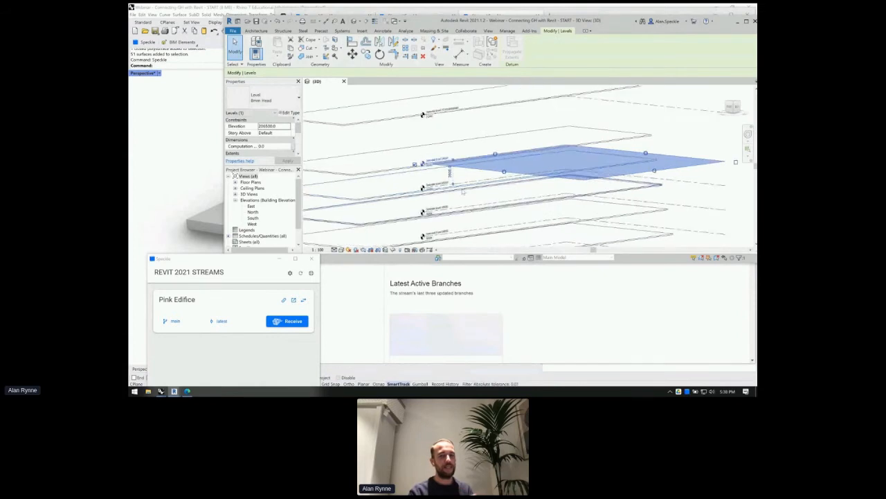
scroll(463, 191, "up", 4)
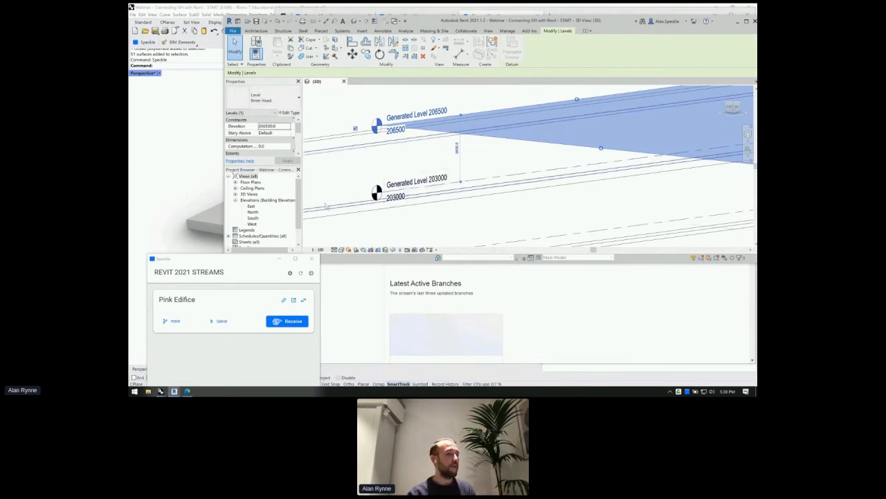
- Select a received floor slab lower in the stack to show its properties
scroll(379, 176, "down", 3)
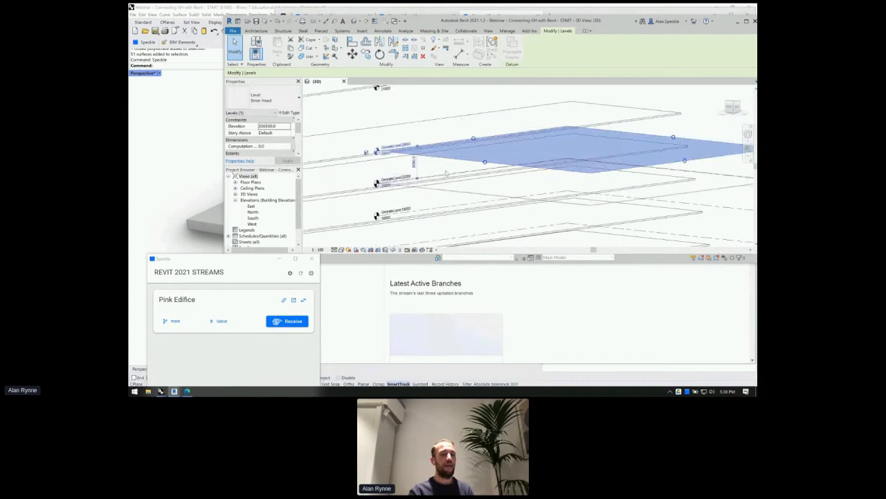
scroll(453, 166, "down", 1)
scroll(454, 165, "down", 5)
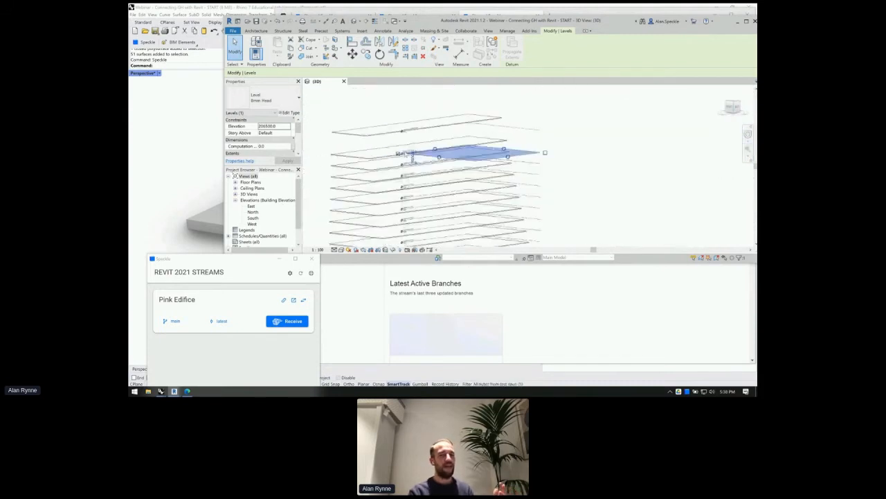
left_click(447, 203)
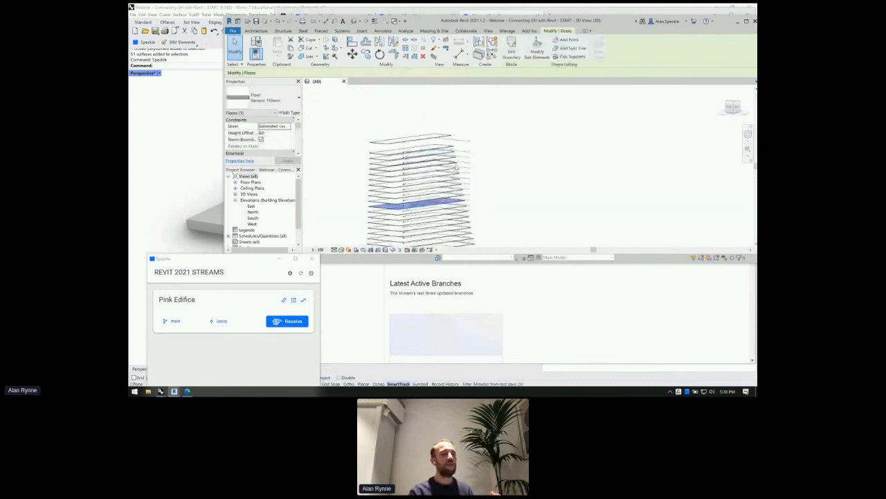
- Select a few tower floors side-on, clear the selection, and switch back to Rhino
middle_click_drag(518, 178, 509, 188, "shift")
middle_click_drag(479, 217, 493, 148)
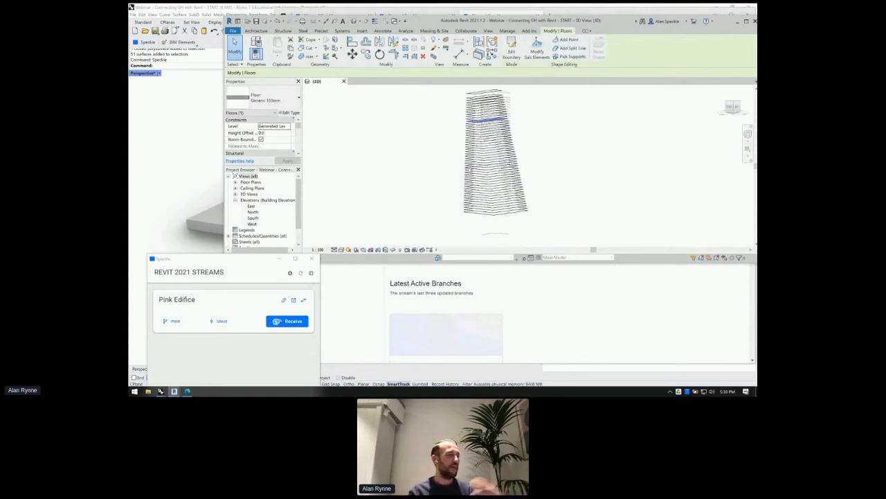
left_click(472, 172)
left_click(462, 162)
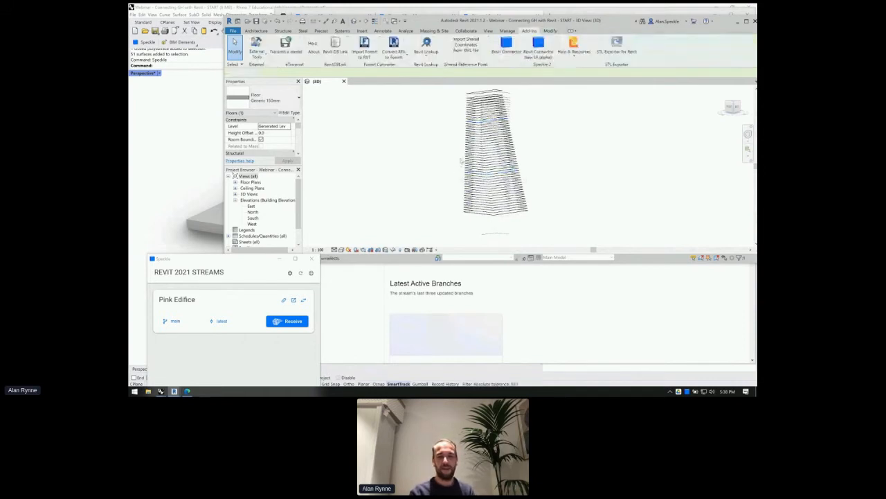
left_click(474, 140)
left_click(474, 167)
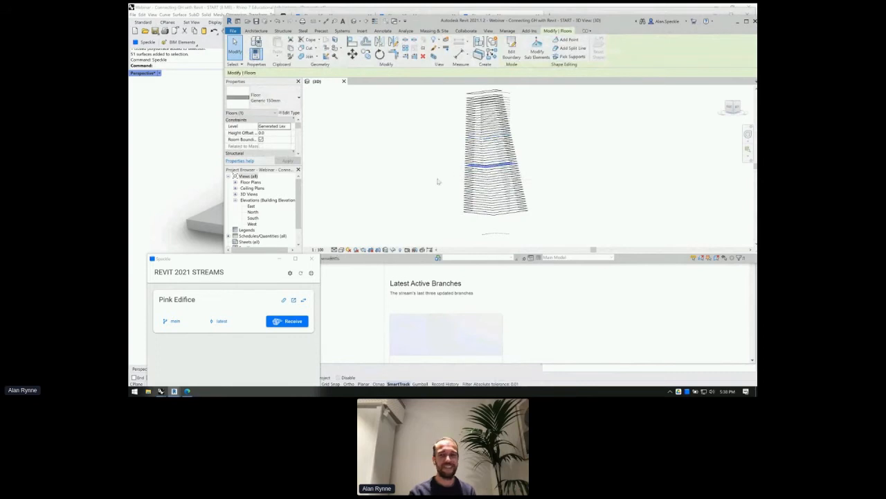
left_click(439, 182)
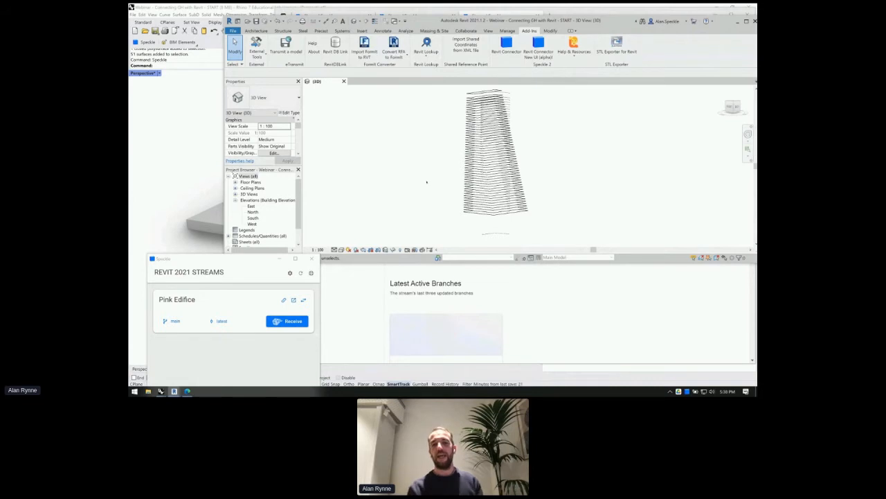
left_click(206, 178)
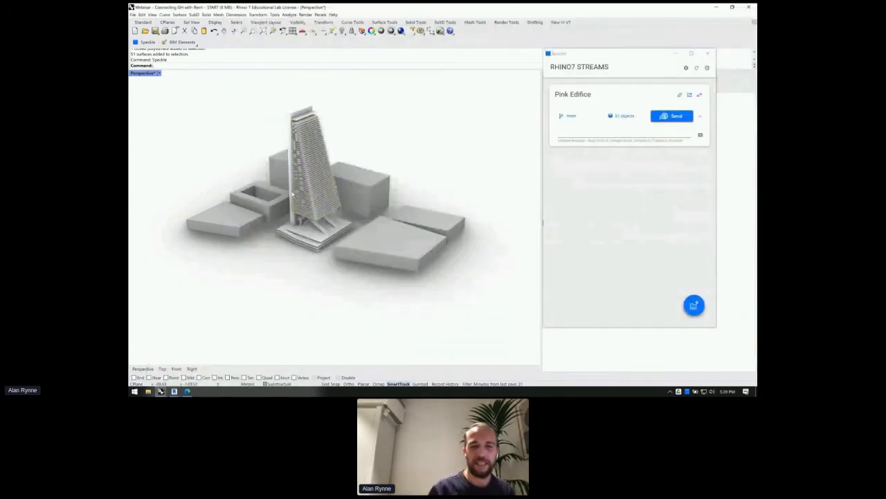
- Select the interior walls and surfaces on the lower floors and open the stream's object filter
scroll(290, 166, "up", 3)
scroll(290, 166, "up", 3)
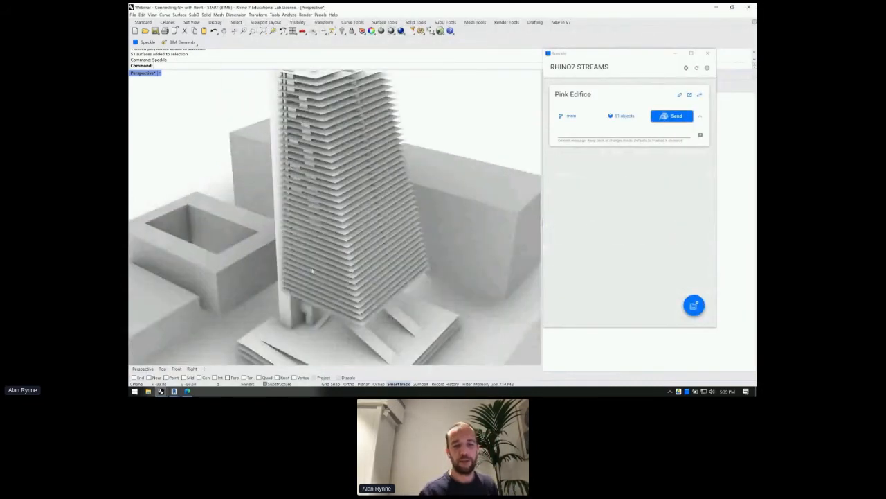
scroll(267, 174, "up", 5)
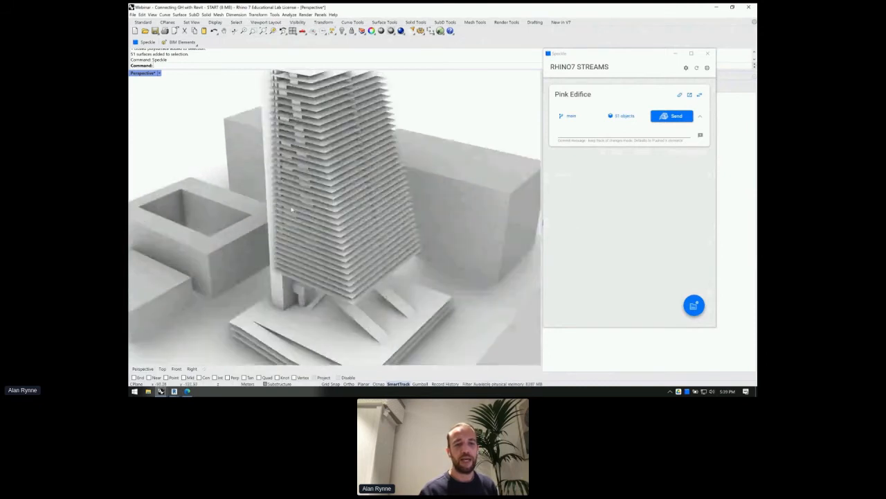
scroll(313, 216, "up", 3)
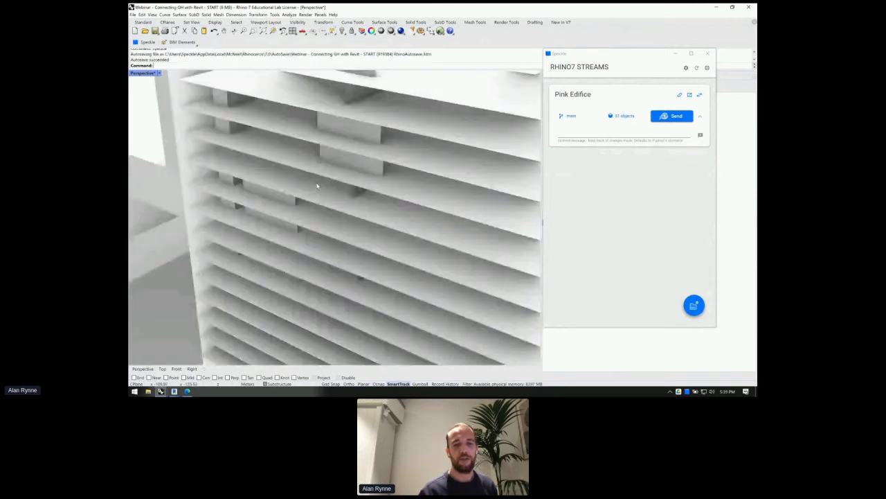
scroll(318, 185, "down", 10)
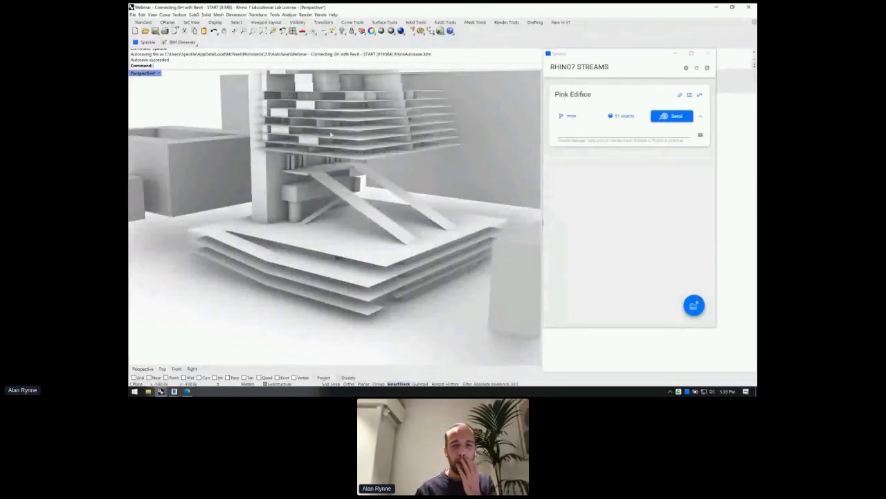
left_click(324, 140)
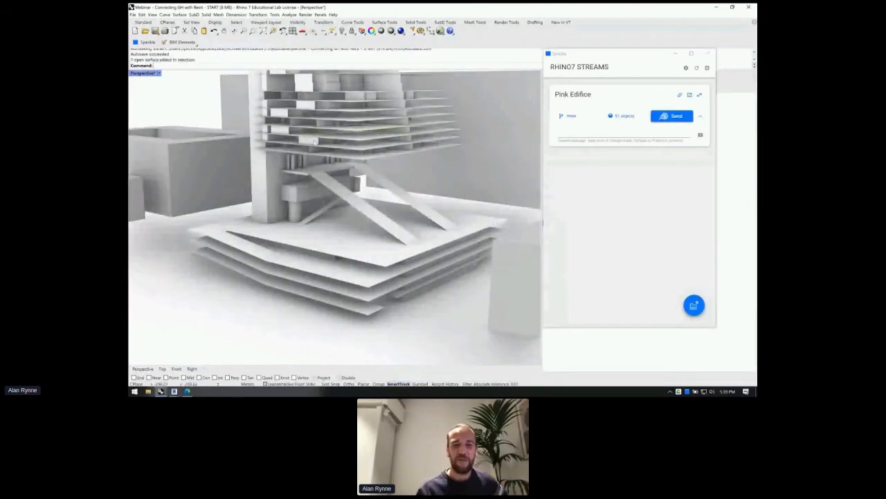
left_click(315, 142)
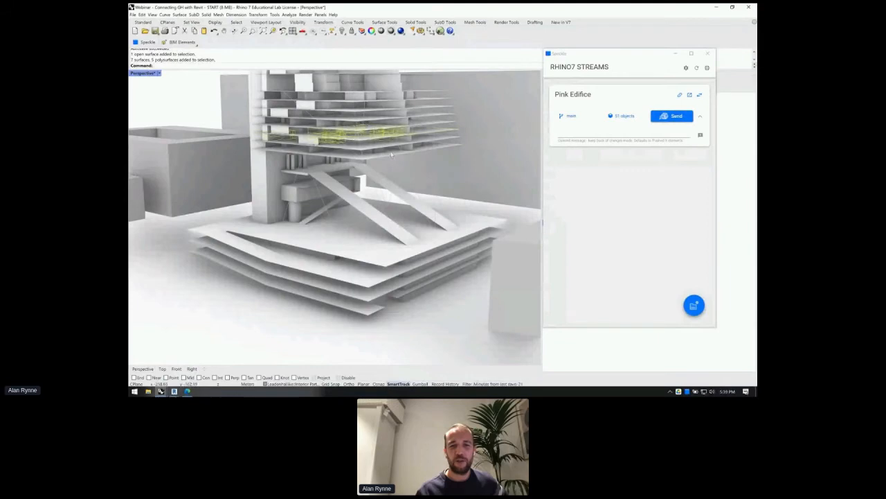
scroll(367, 180, "up", 10)
left_click(357, 193)
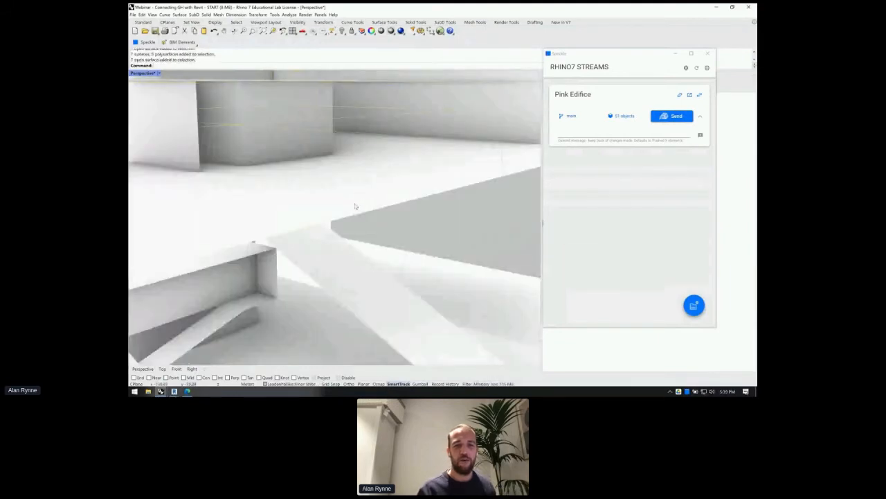
left_click(277, 135)
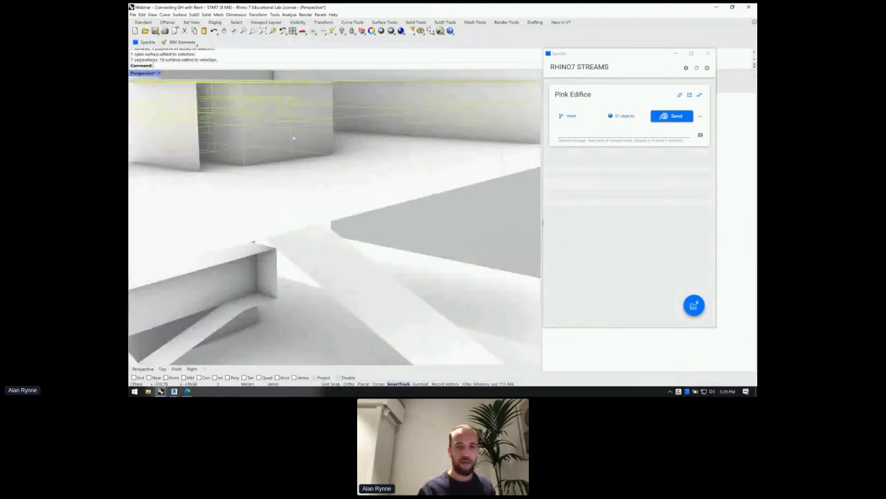
scroll(374, 138, "down", 3)
scroll(374, 138, "down", 3)
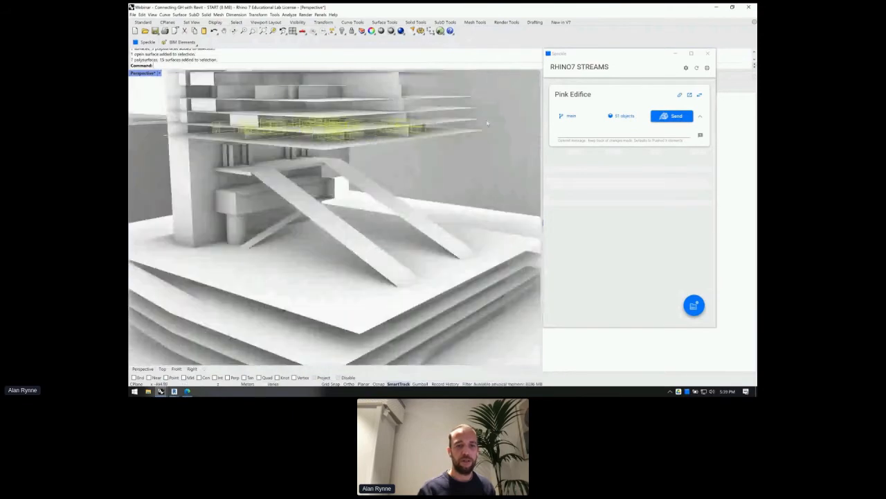
left_click(621, 116)
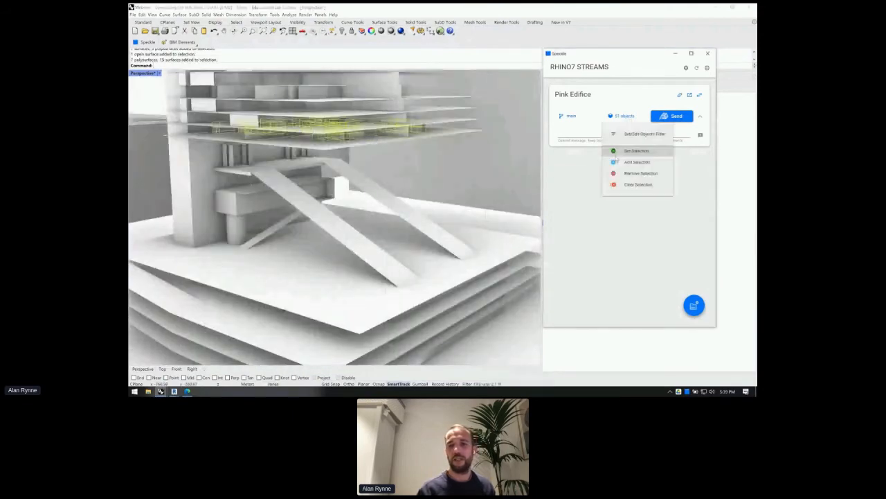
- Send only the 23 selected objects to Pink Edifice, then bring up Revit's Speckle window
left_click(616, 151)
left_click(664, 116)
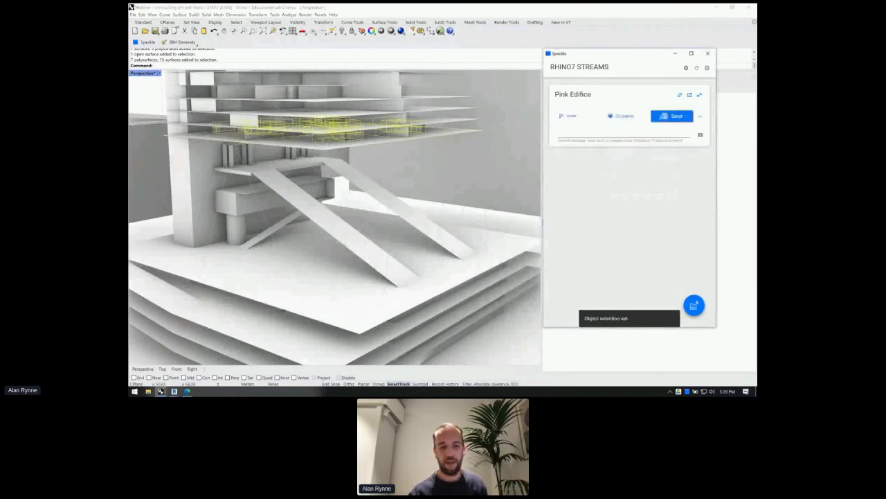
left_click(175, 391)
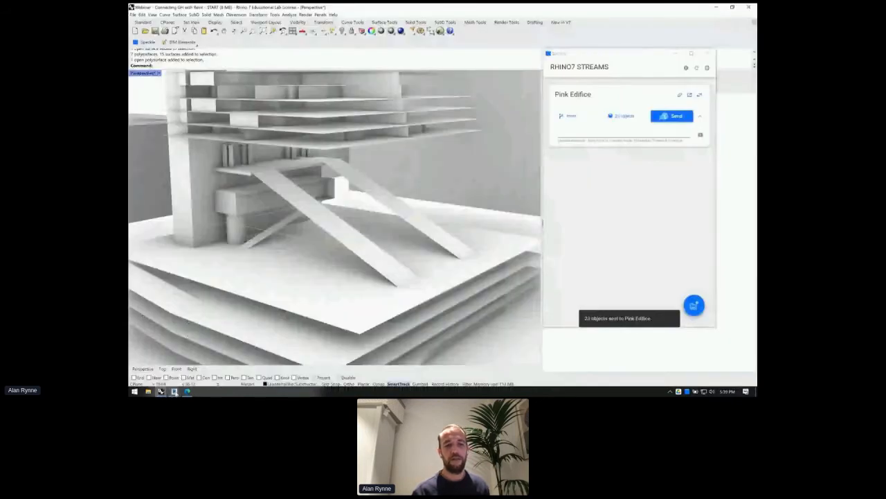
left_click(176, 393)
left_click_drag(243, 261, 274, 143)
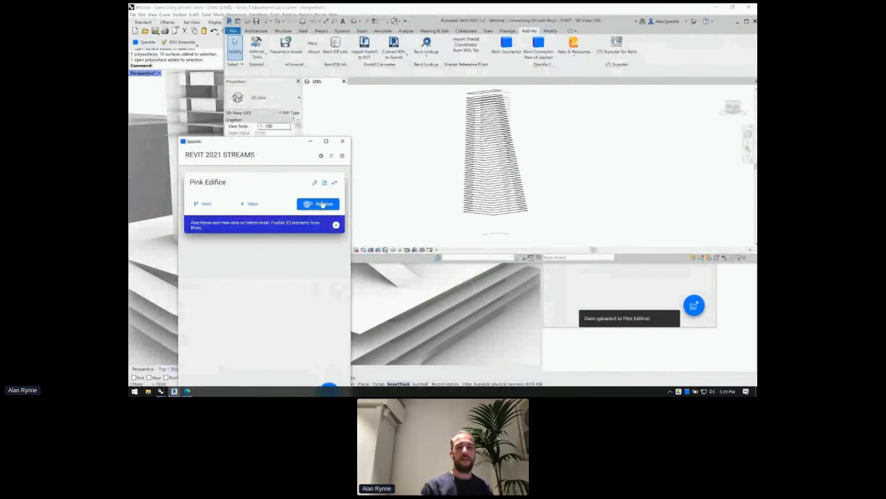
- Receive the latest Pink Edifice commit and orbit to the new interior geometry
left_click(323, 204)
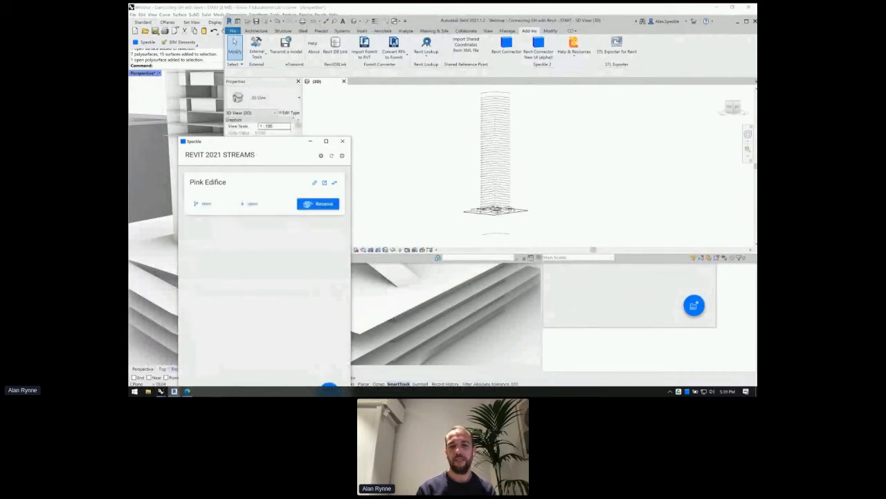
scroll(497, 221, "up", 3)
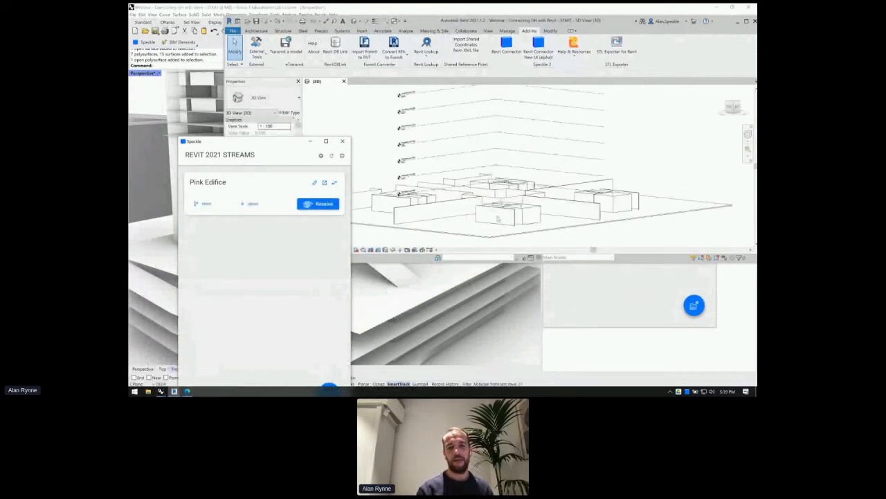
middle_click_drag(502, 208, 691, 160, "shift")
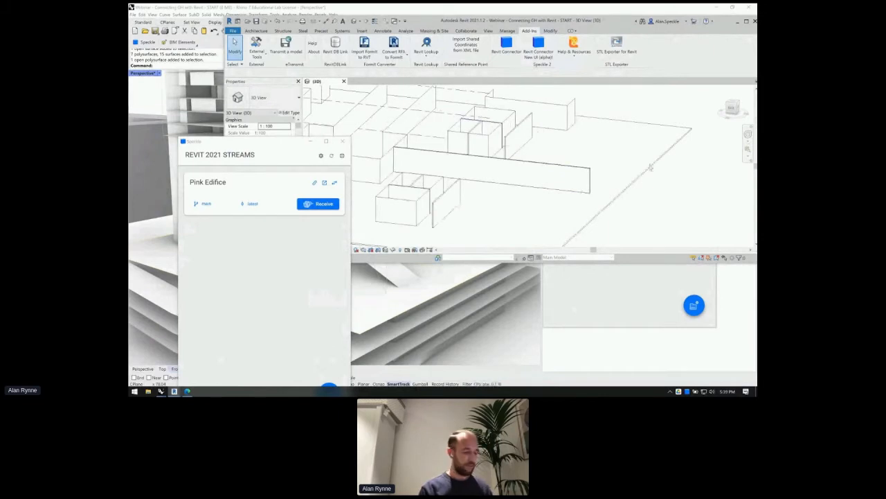
middle_click_drag(650, 167, 646, 194, "shift")
scroll(632, 189, "down", 1)
middle_click_drag(546, 190, 543, 175)
scroll(543, 175, "up", 2)
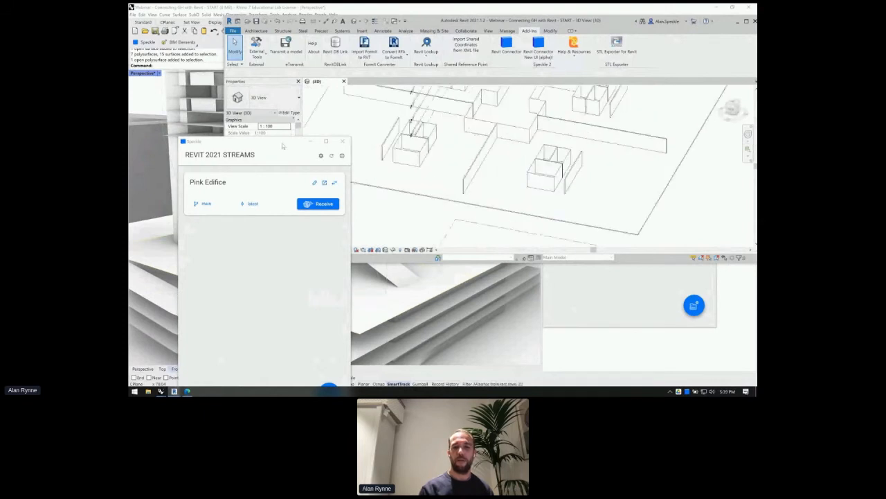
- Inspect the received Generic Models boxes and walls, then return to Rhino
left_click(523, 171)
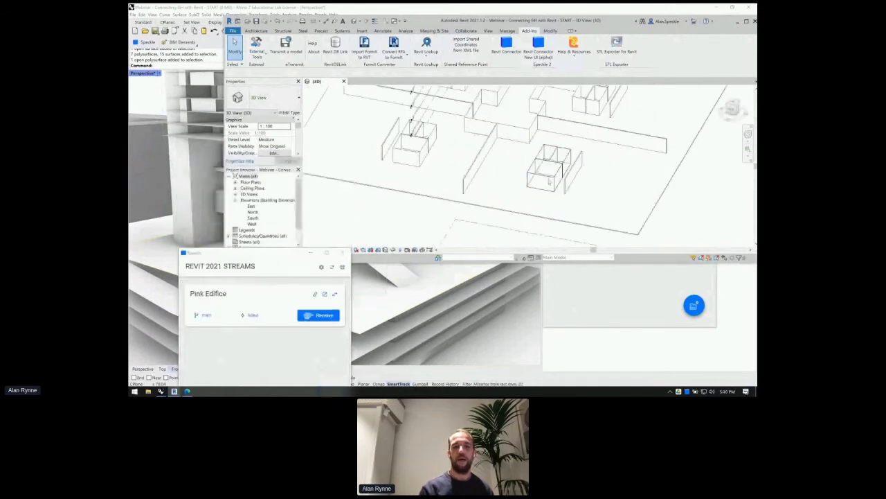
left_click(549, 180)
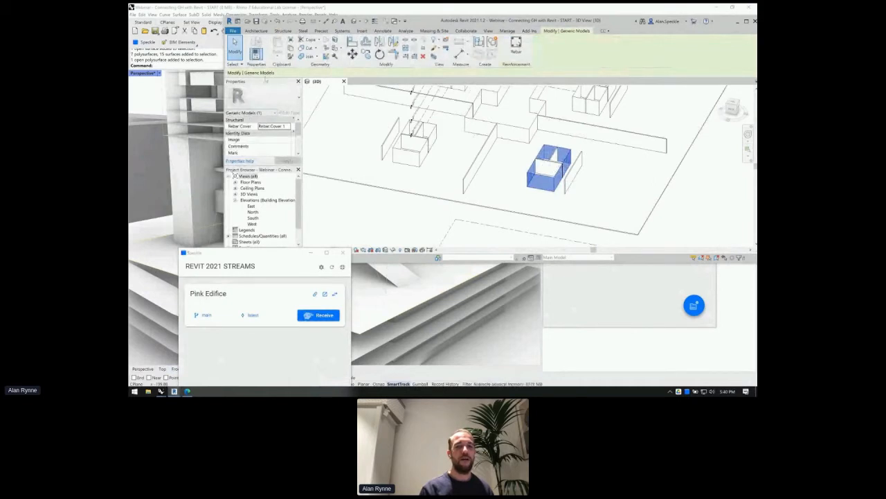
left_click(479, 166)
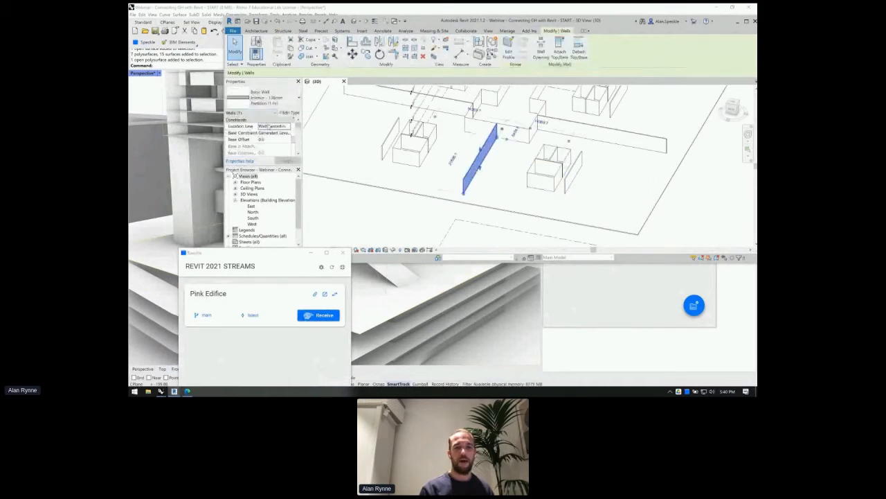
left_click(540, 179)
scroll(540, 180, "up", 5)
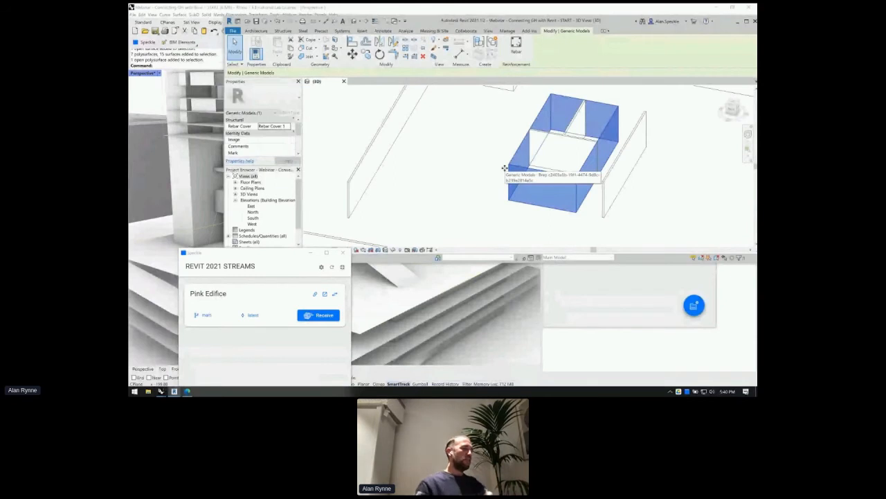
scroll(505, 168, "down", 2)
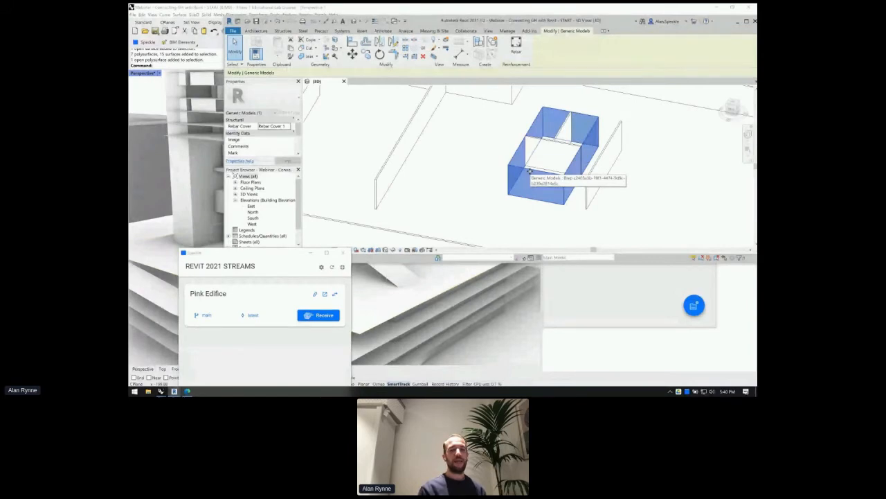
scroll(509, 188, "down", 2)
scroll(491, 91, "up", 3)
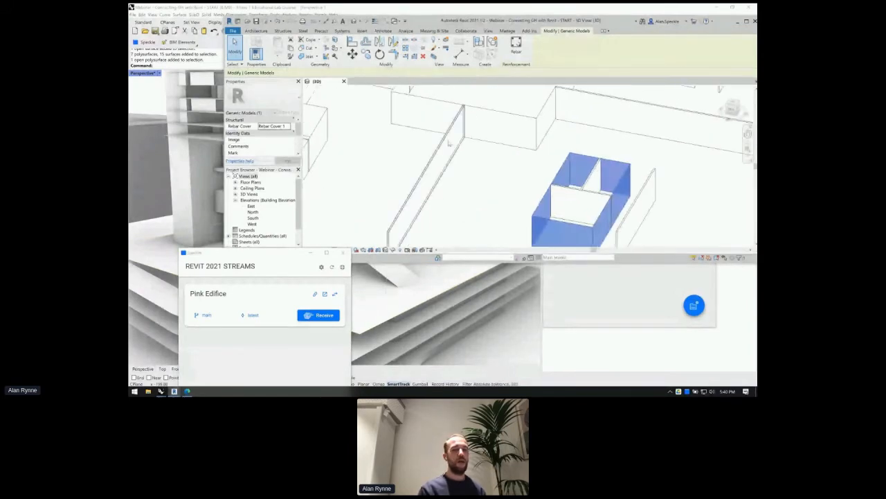
scroll(450, 144, "down", 2)
scroll(451, 145, "down", 1)
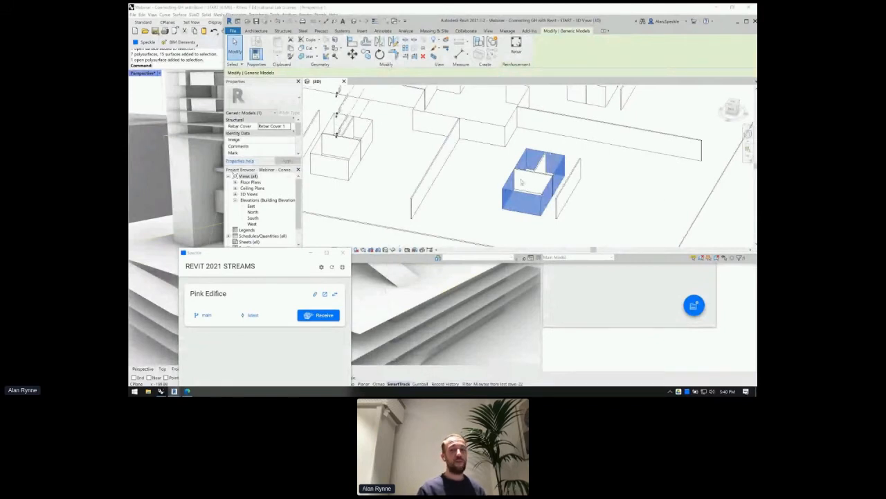
scroll(526, 184, "up", 3)
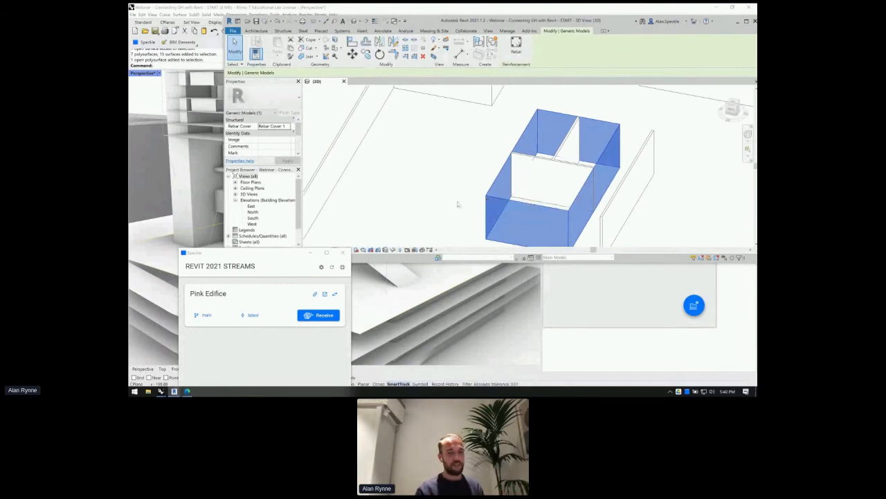
left_click(193, 207)
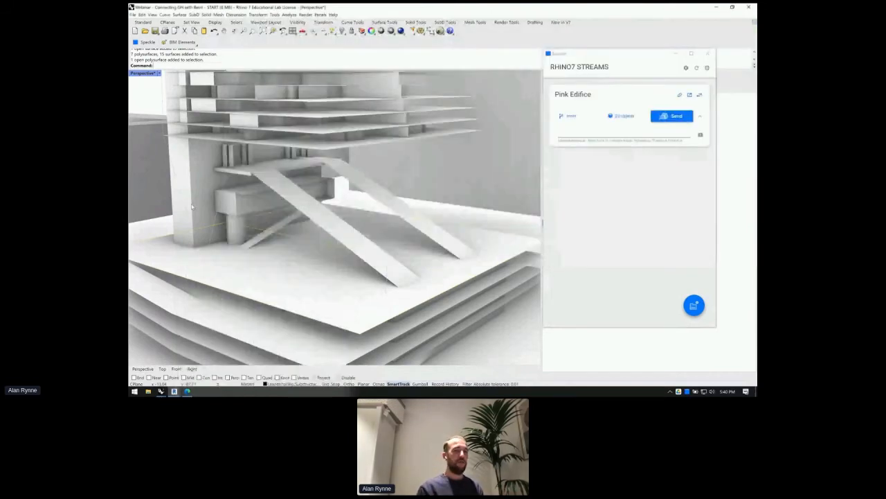
- Select the slab's interior pieces and isolate them with IS
scroll(341, 140, "up", 6)
scroll(341, 140, "down", 8)
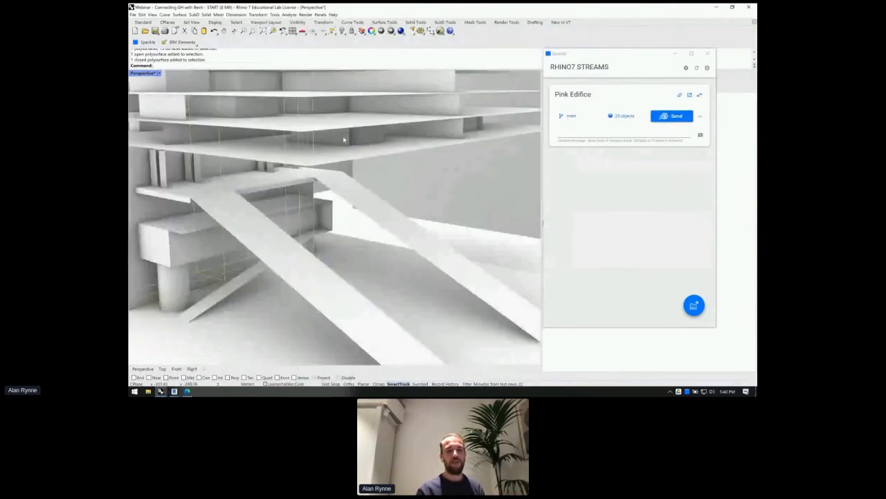
left_click(348, 140)
left_click(350, 140)
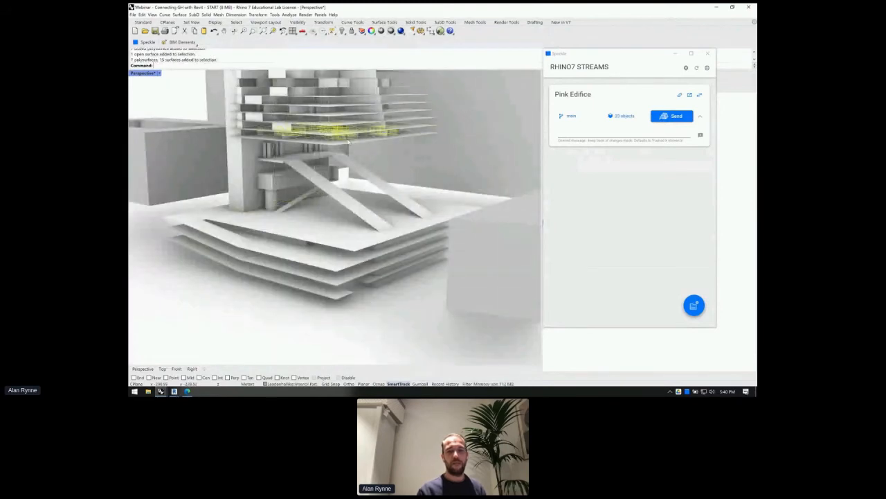
left_click(345, 144, "shift")
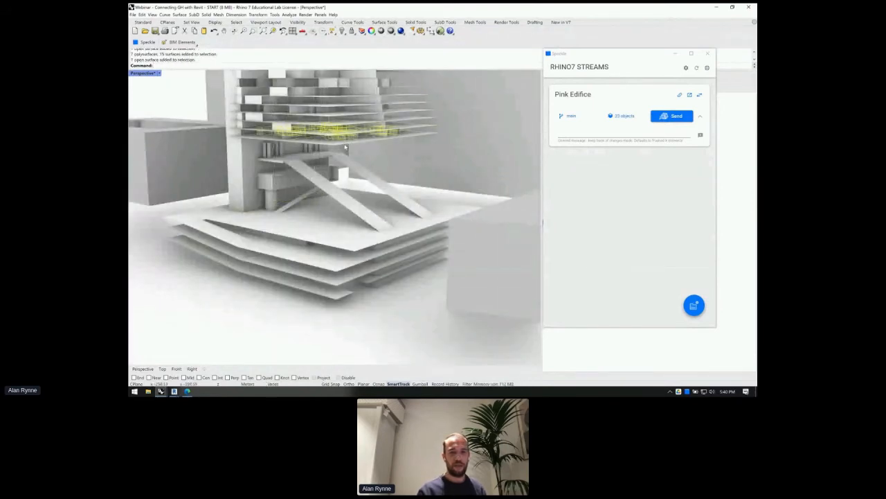
type("is")
key("Return")
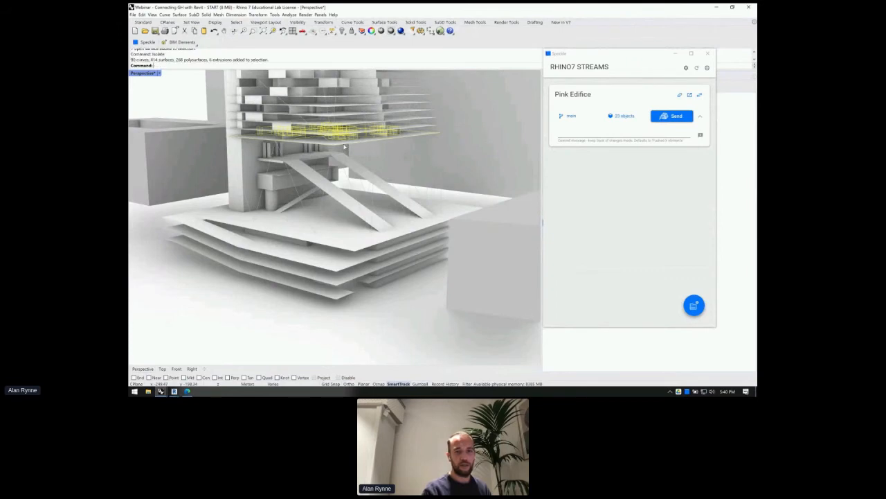
- Explode the isolated wall polysurfaces into single surfaces
right_click_drag(343, 144, 342, 167)
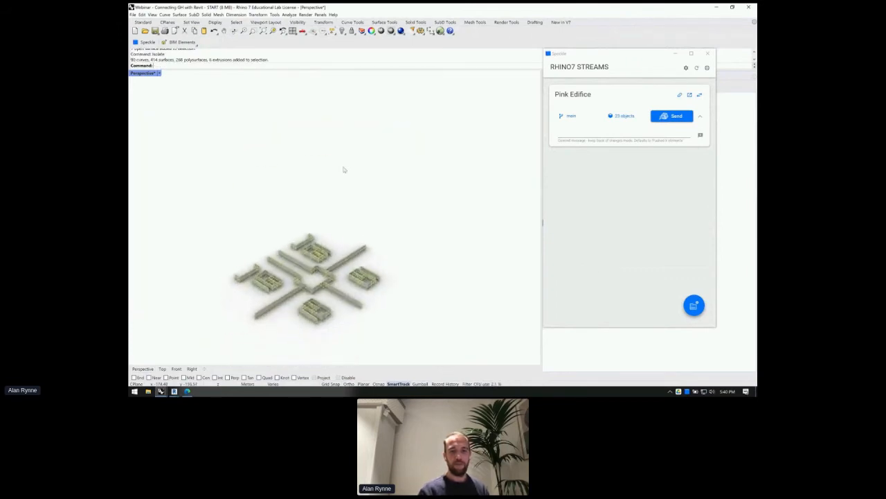
left_click(265, 312)
scroll(265, 313, "up", 3)
scroll(265, 312, "up", 5)
scroll(265, 311, "down", 5)
left_click(273, 196)
left_click(292, 251)
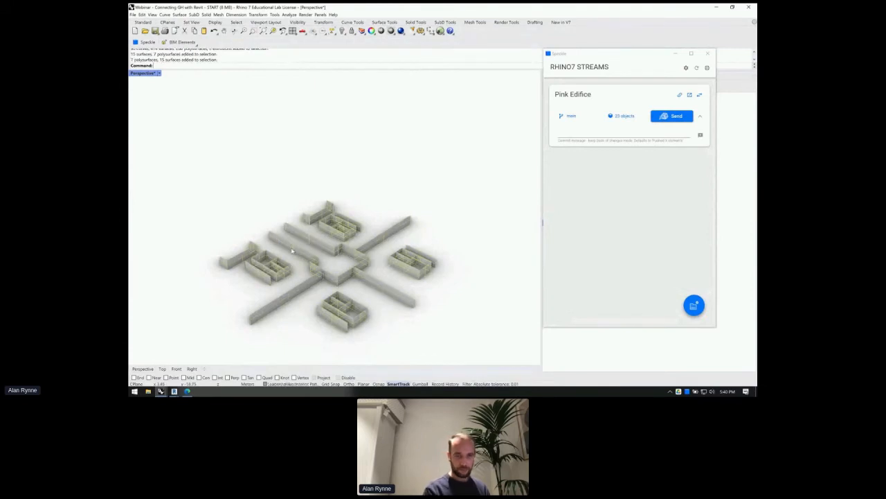
type("e")
key("Return")
- Select all 44 surfaces, explode again, and ungroup them
key("ctrl+a")
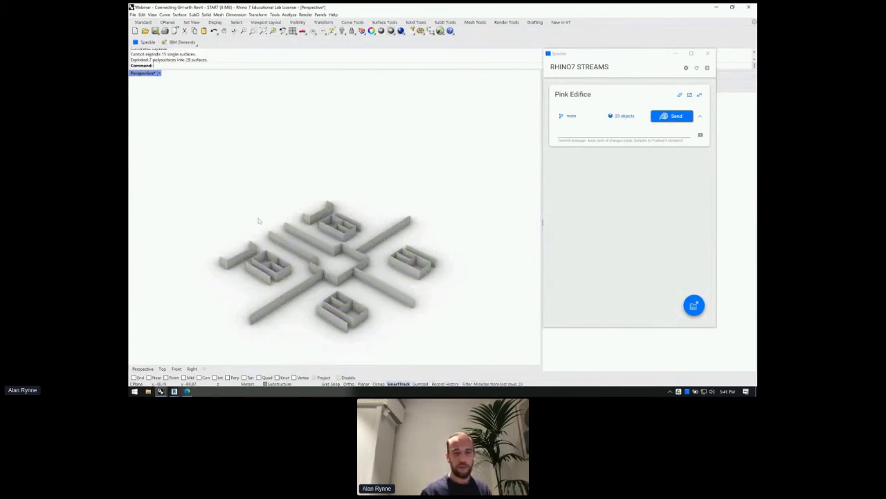
type("ex")
key("Return")
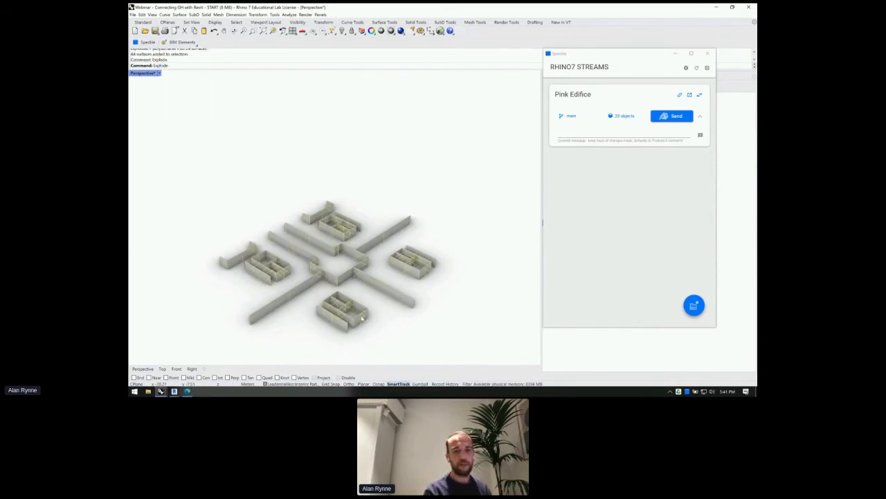
key("ctrl+a")
type("Ungroup")
key("Return")
- Pick individual and overlapping wall surfaces on the right-hand block, then move the Speckle window aside
left_click(360, 319)
left_click(367, 320)
left_click(424, 271)
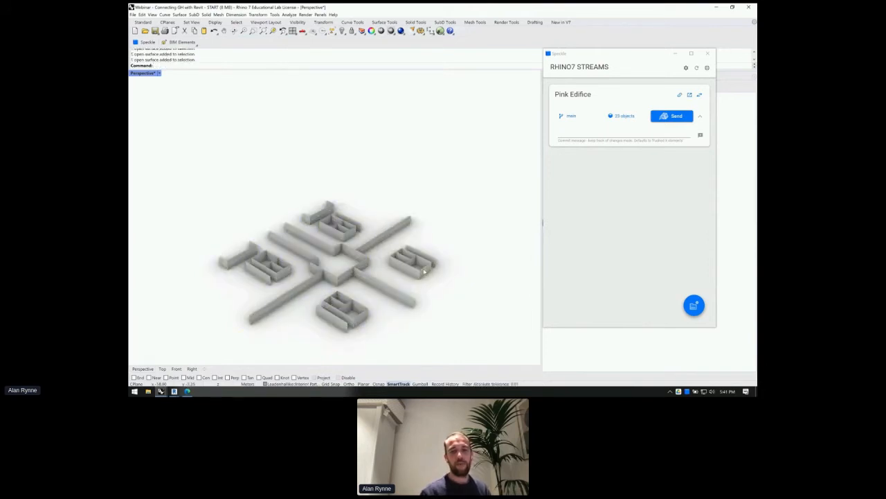
left_click(412, 262)
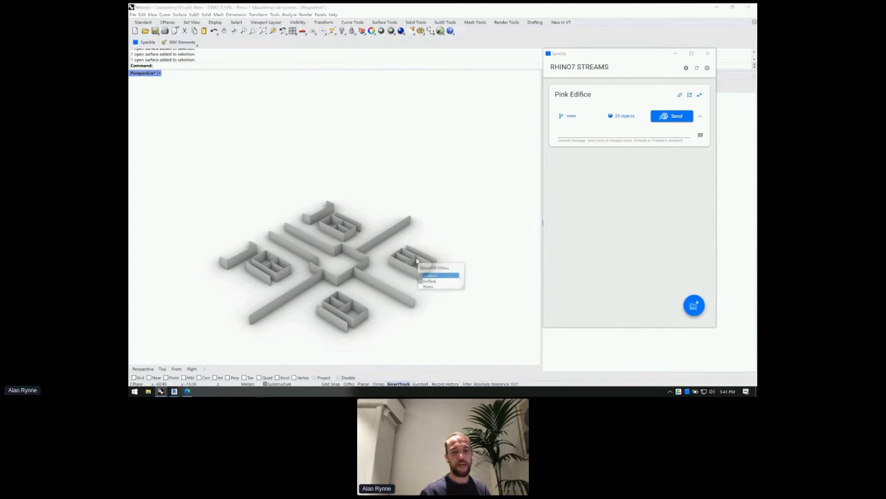
left_click(407, 258)
left_click(401, 260)
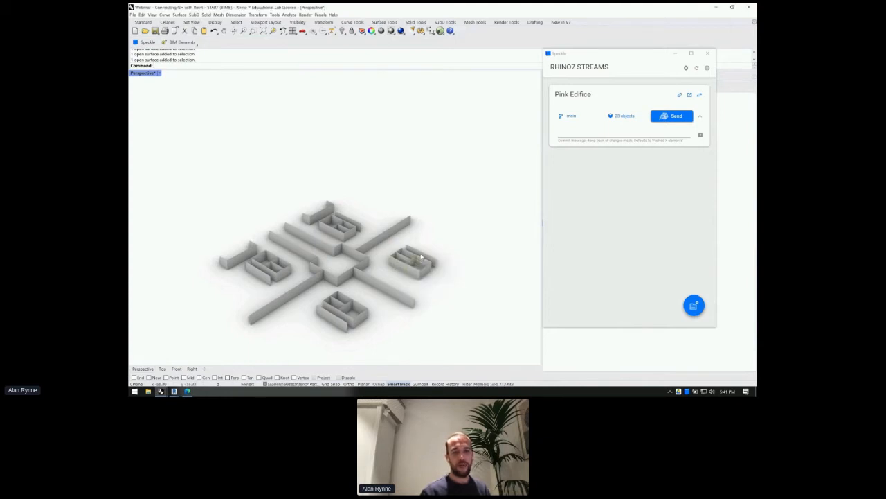
left_click(421, 256)
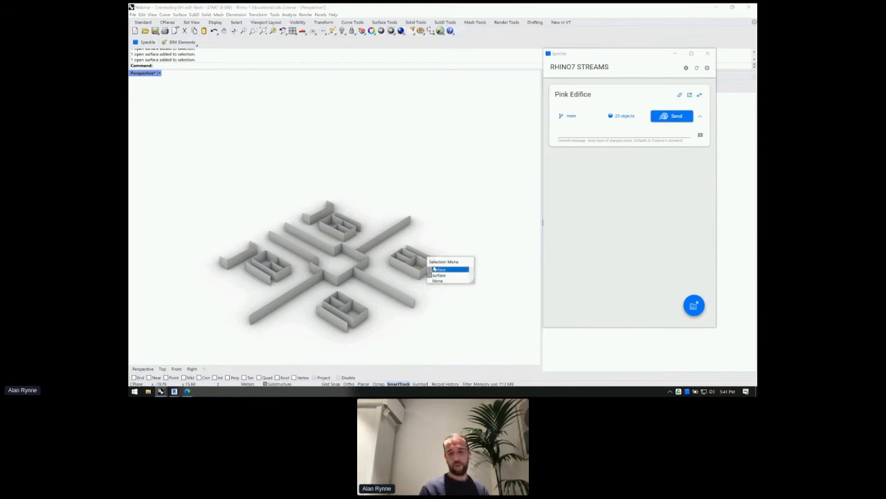
left_click(437, 270)
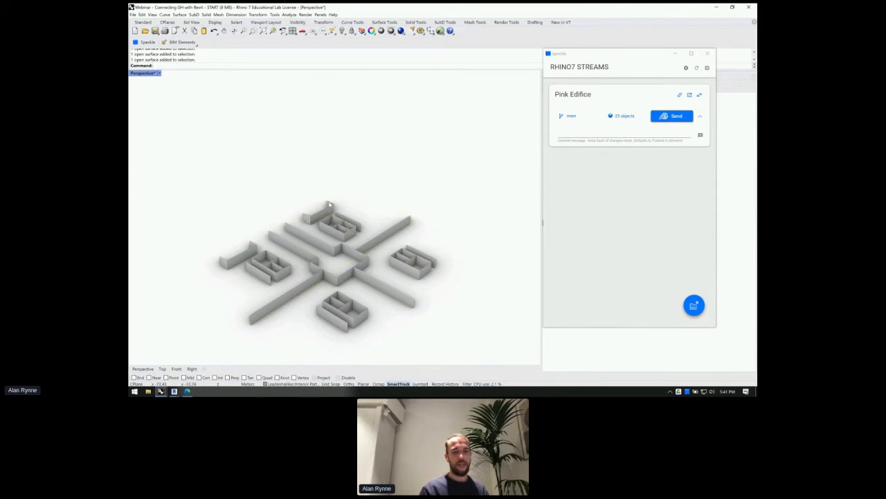
scroll(330, 206, "up", 5)
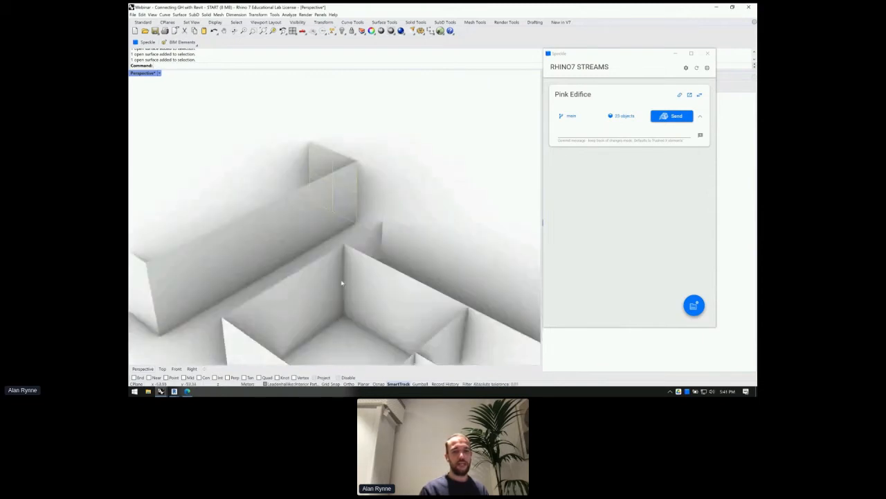
scroll(358, 278, "down", 10)
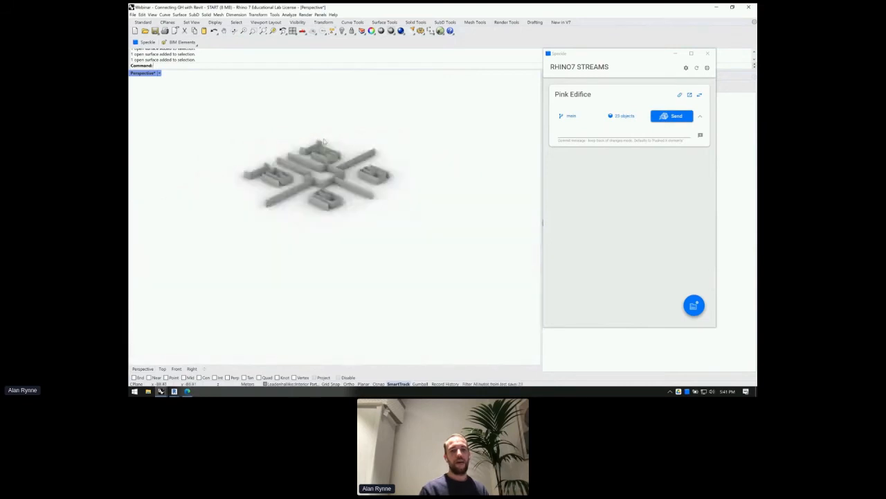
scroll(323, 141, "up", 6)
scroll(323, 143, "down", 3)
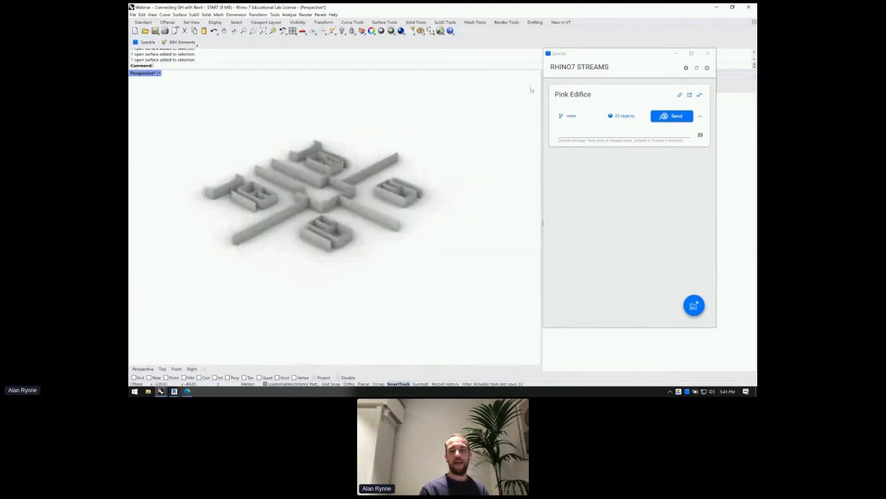
left_click_drag(598, 57, 490, 318)
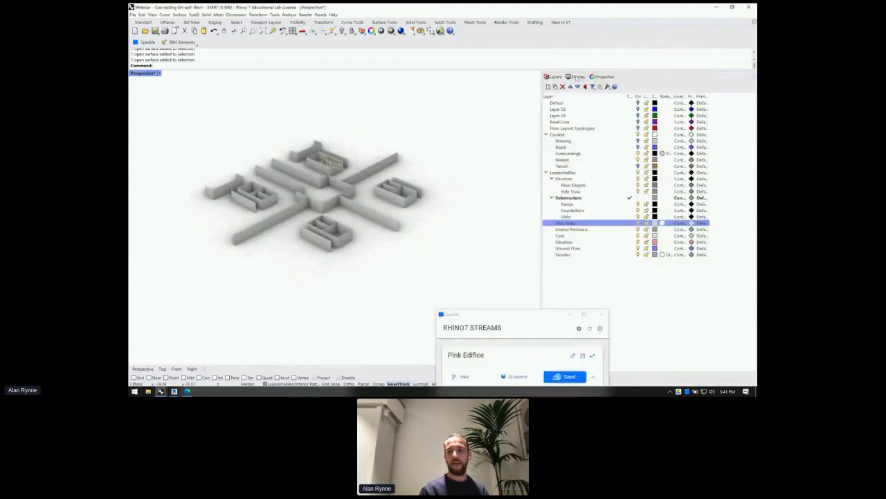
- Tag all 44 wall surfaces with the BIM Elements > DirectShape schema via Attribute User Text
left_click(601, 77)
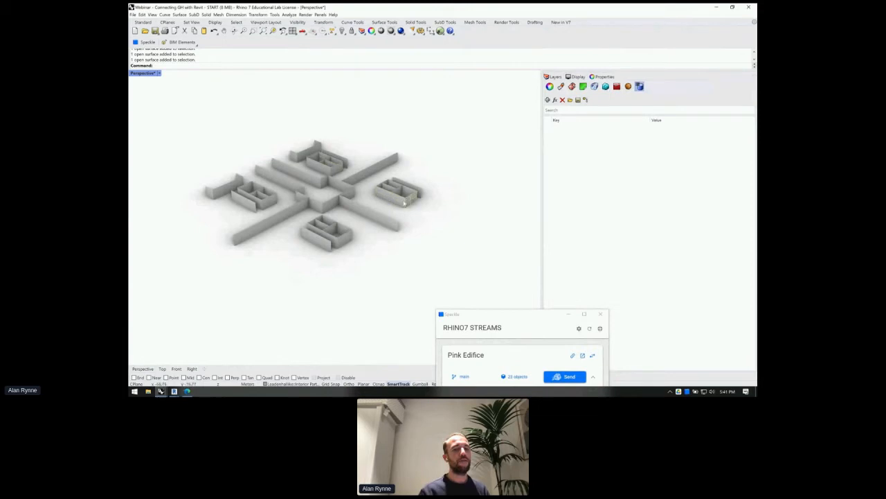
left_click(393, 199)
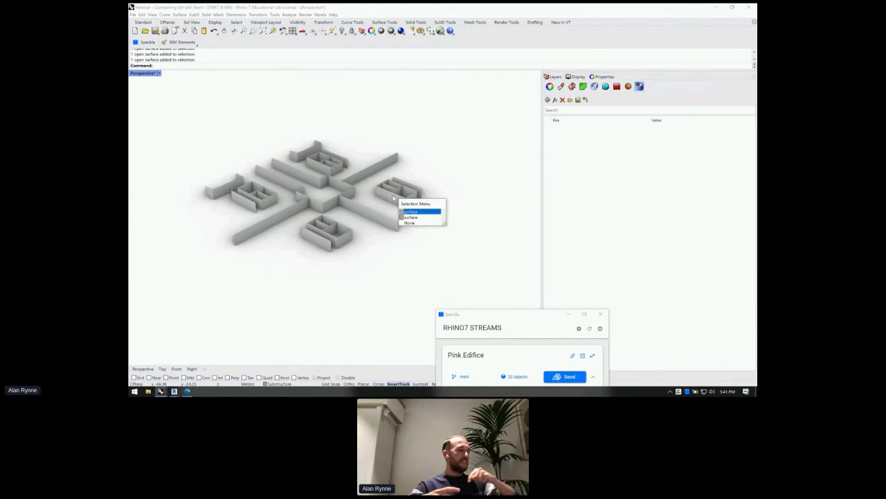
left_click(390, 268)
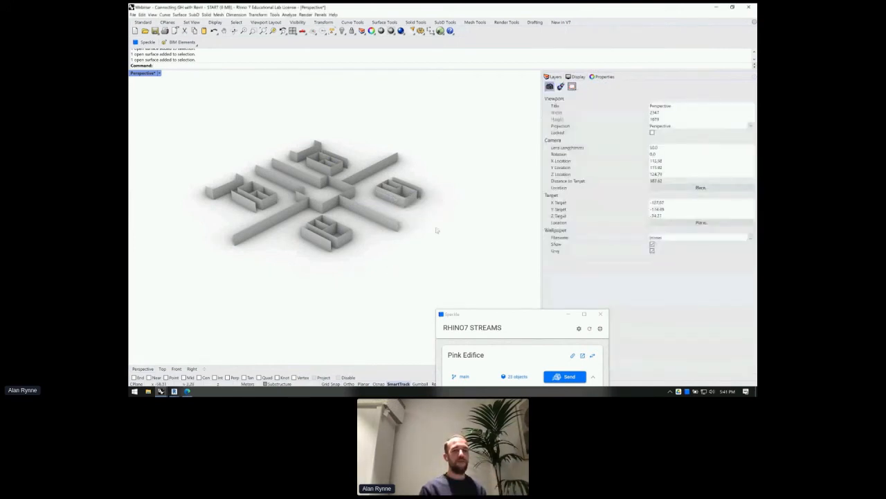
left_click_drag(182, 115, 465, 275)
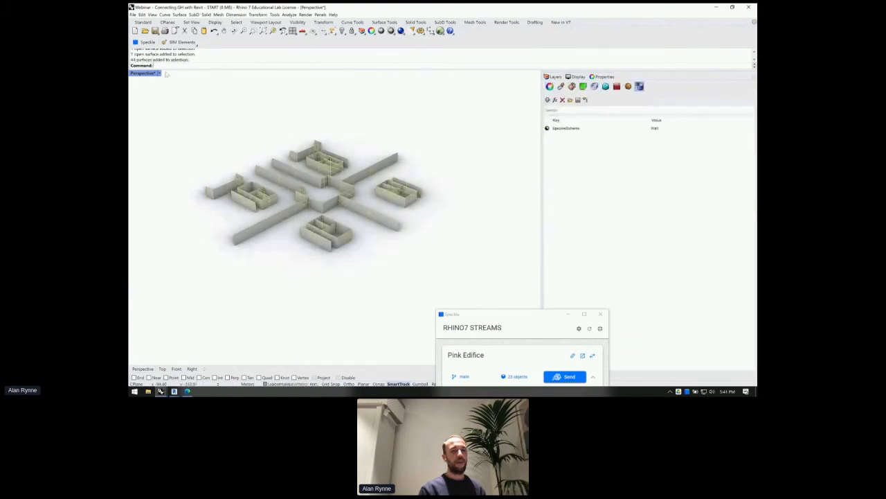
left_click(179, 43)
left_click(181, 105)
key("Return")
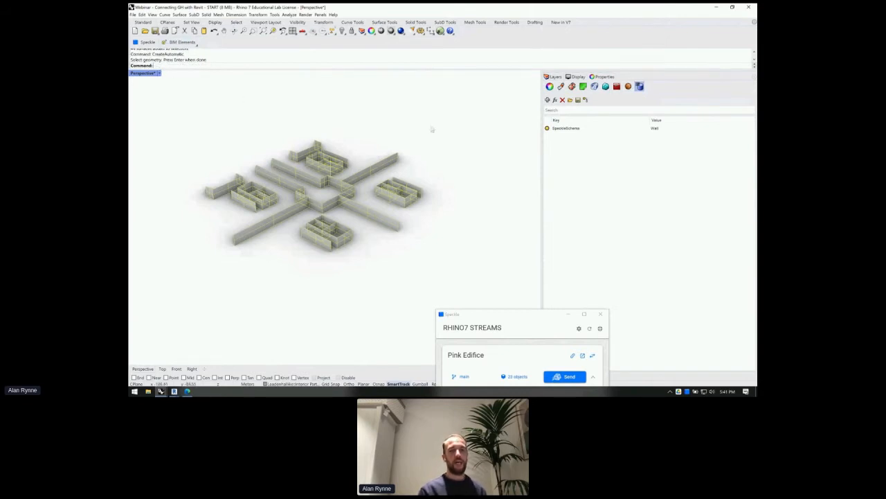
- Check the SpeckleSchema on a wall and the Floor slab, select the whole model, and open the stream filter
left_click(410, 191)
left_click(341, 185)
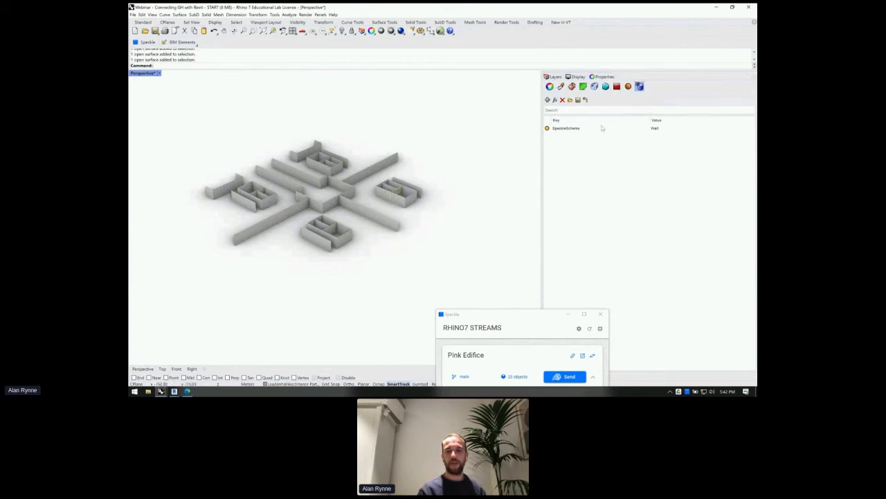
left_click(566, 129)
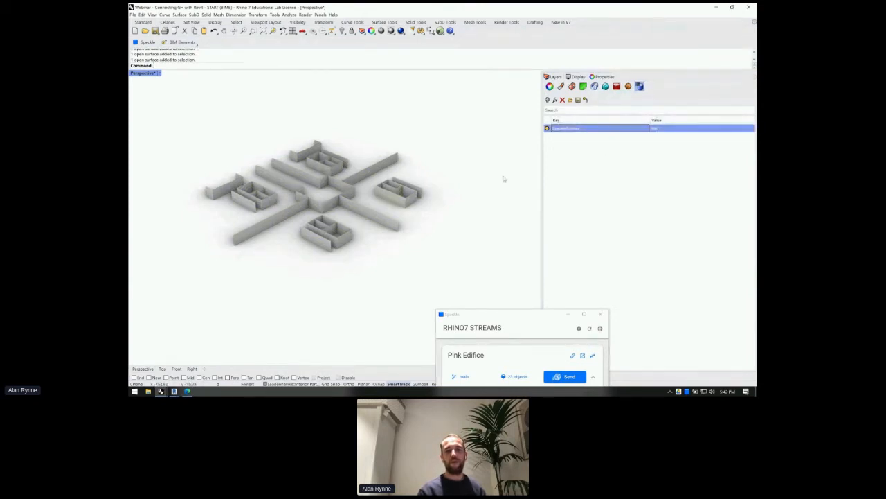
left_click(381, 208)
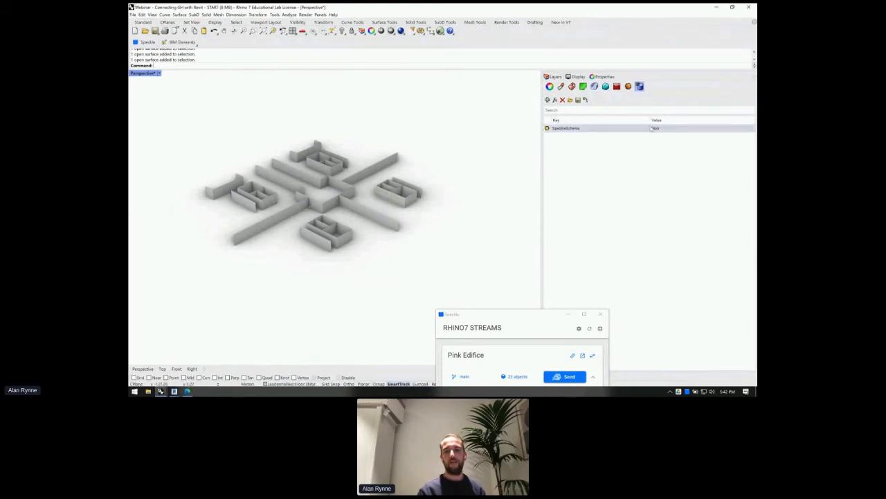
scroll(311, 122, "down", 5)
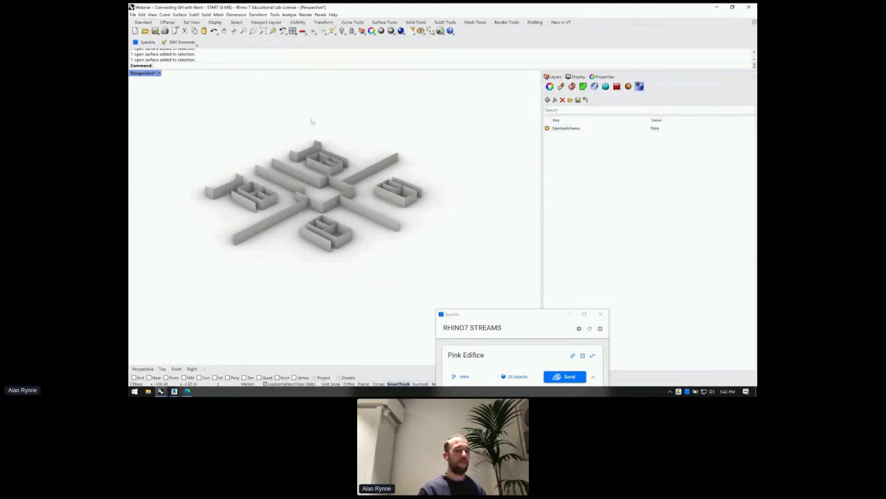
left_click_drag(422, 195, 261, 118)
scroll(253, 108, "up", 7)
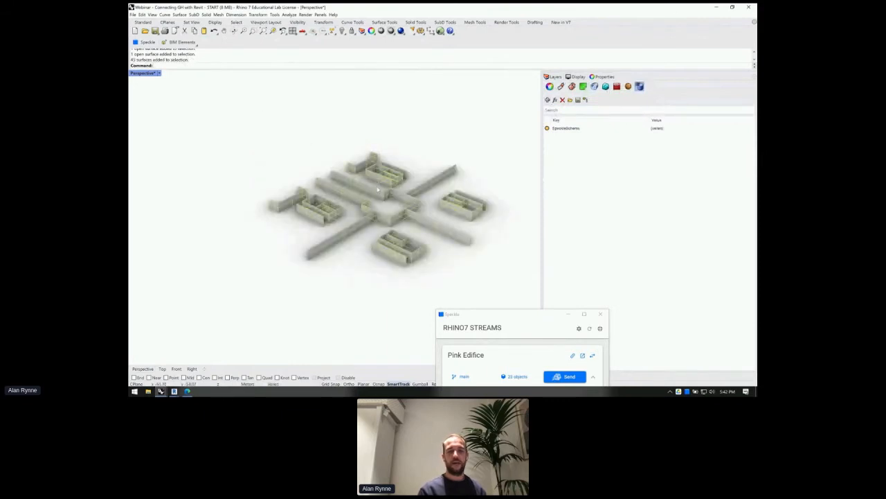
left_click_drag(517, 316, 548, 137)
left_click(550, 200)
- Limit the Speckle object filter to the 45 selected objects and send them to Pink Edifice
left_click(547, 231)
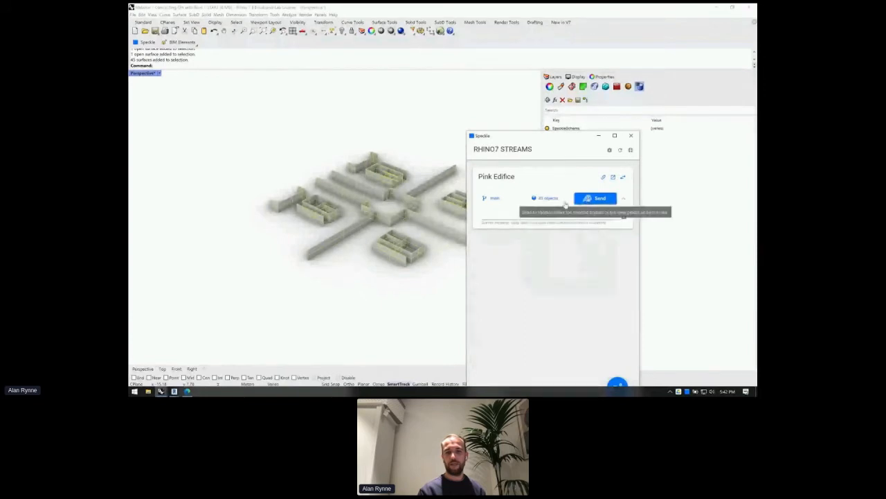
scroll(372, 202, "down", 5)
scroll(373, 202, "up", 4)
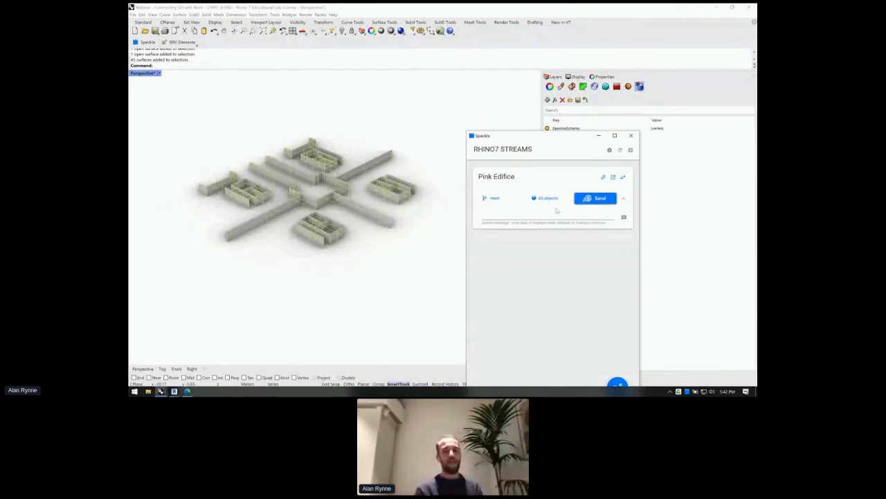
left_click(547, 198)
left_click(533, 178)
left_click(611, 200)
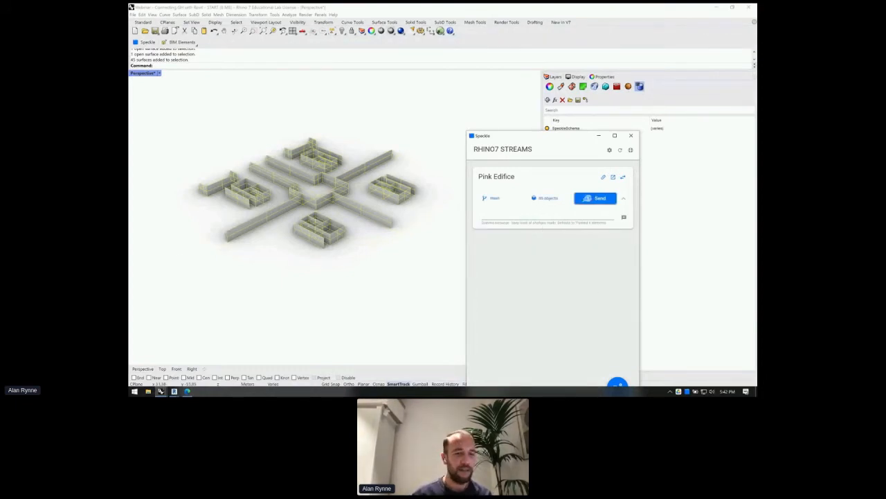
mouse_move(160, 391)
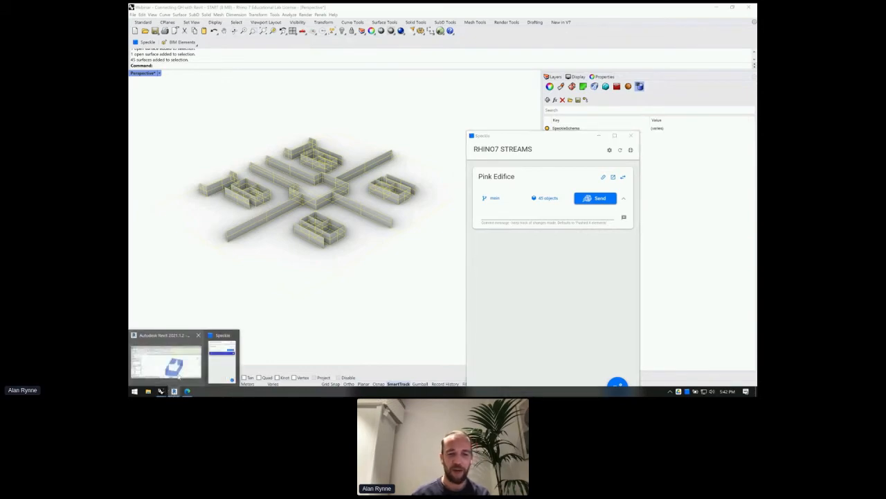
mouse_move(178, 376)
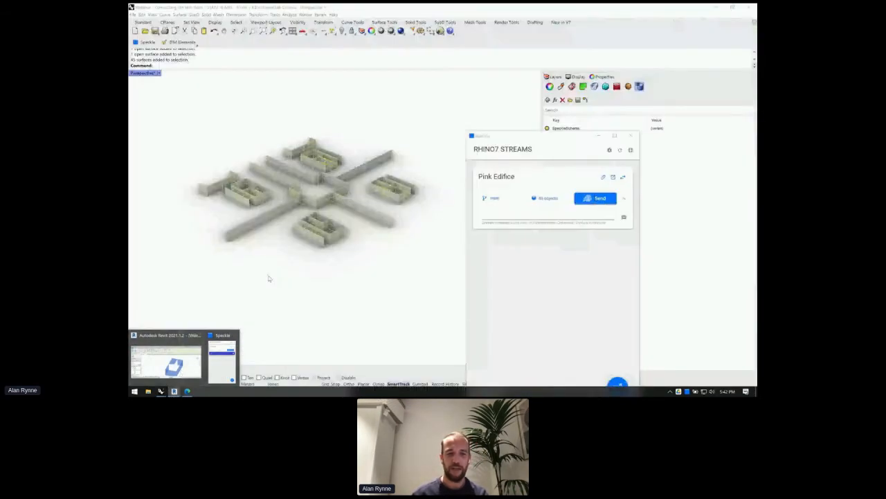
- Receive the latest Pink Edifice data in Revit and orbit the 3D view to inspect the walls
left_click(167, 359)
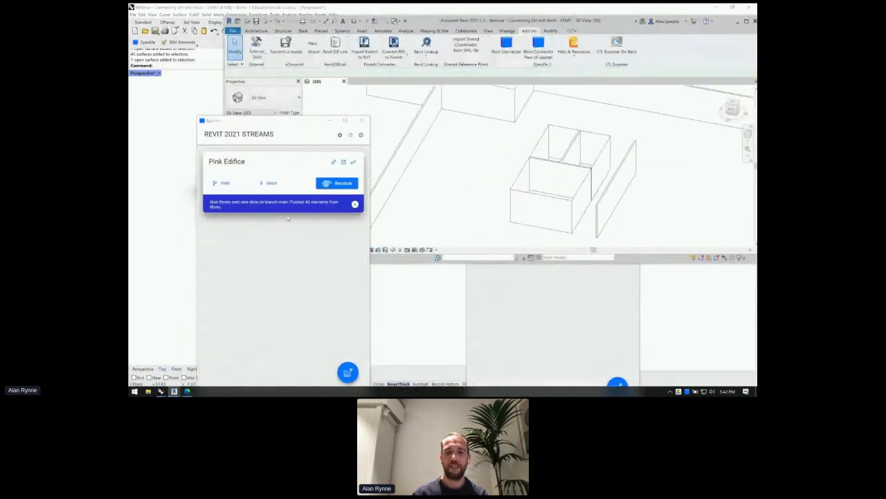
left_click(325, 184)
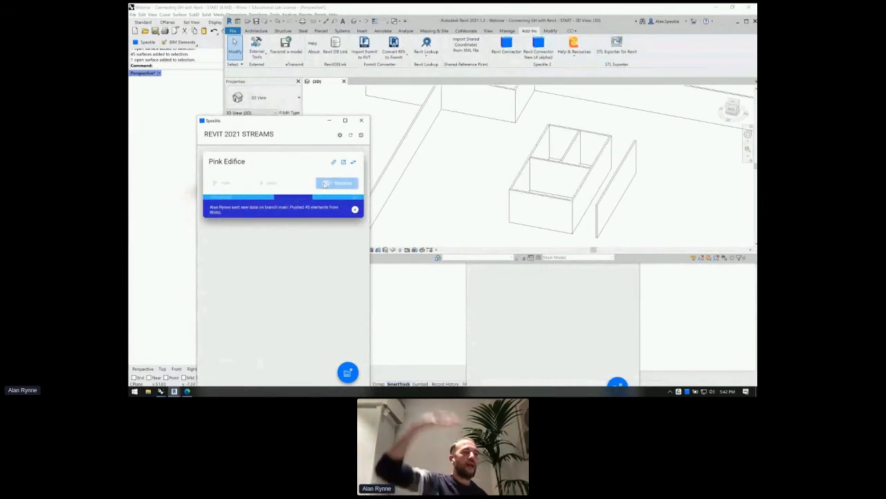
scroll(501, 173, "down", 5)
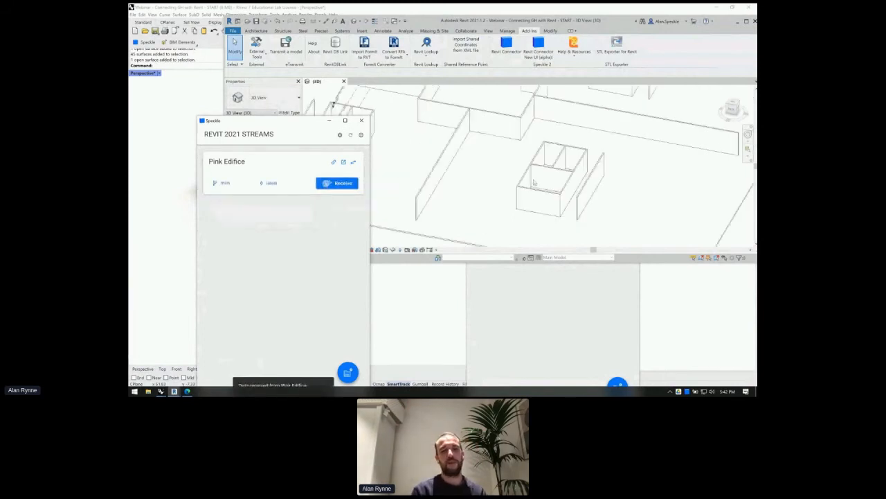
scroll(552, 170, "down", 2)
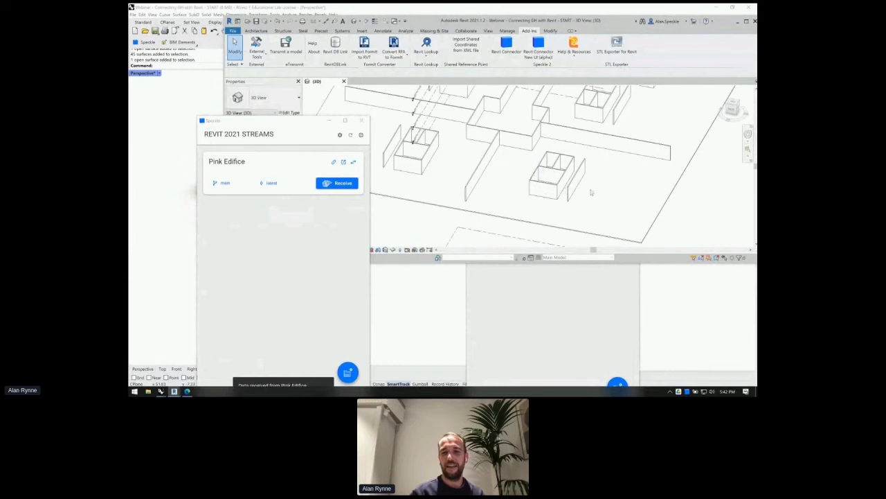
middle_click_drag(462, 177, 514, 191, "shift")
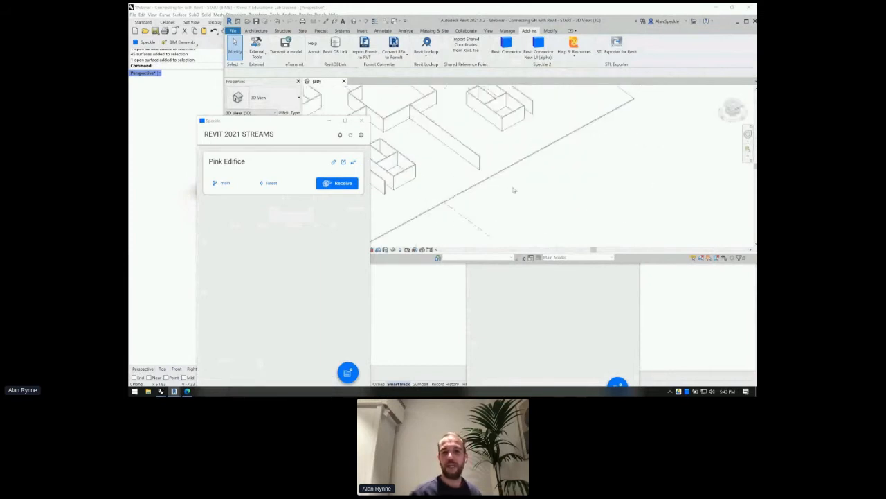
scroll(514, 189, "down", 2)
scroll(468, 162, "up", 2)
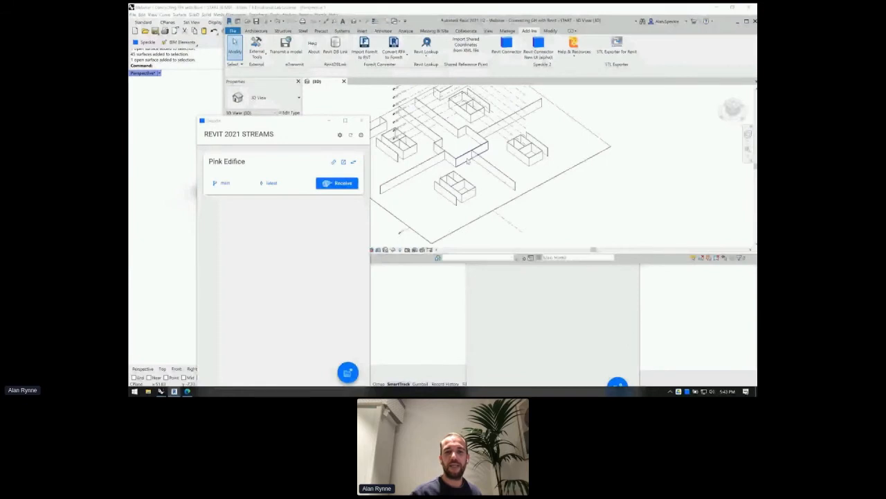
- Select the single left received wall and change its type to CW 102-85
scroll(469, 161, "up", 6)
left_click(468, 161)
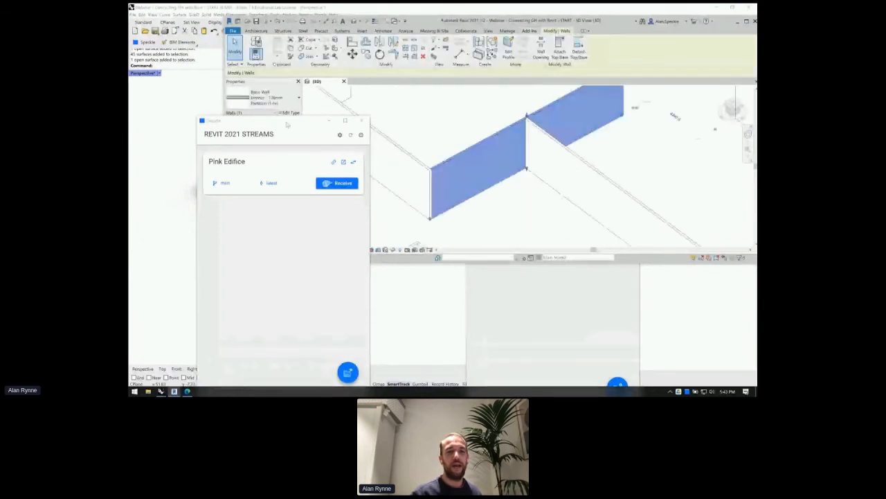
left_click_drag(287, 124, 291, 263)
left_click(409, 161)
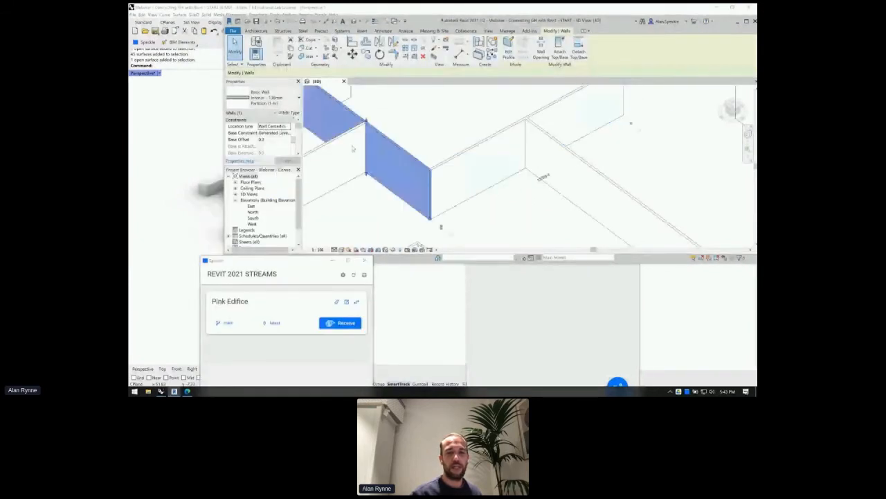
left_click(332, 144)
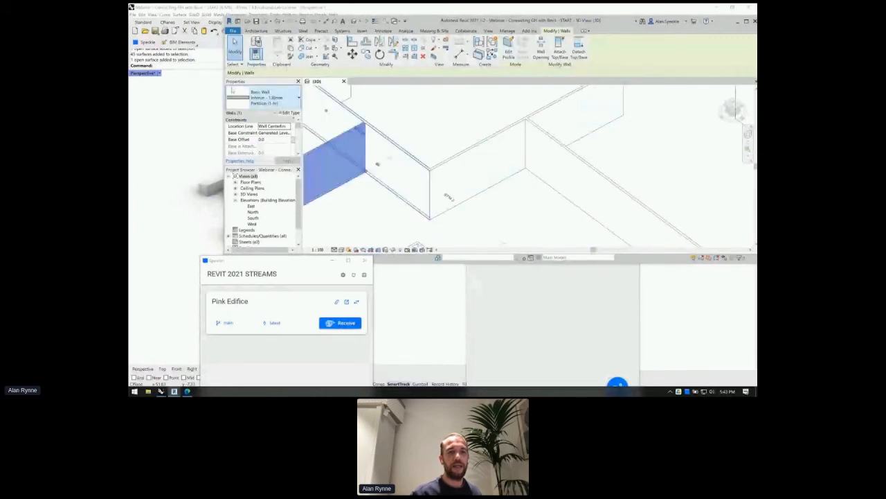
left_click(233, 90)
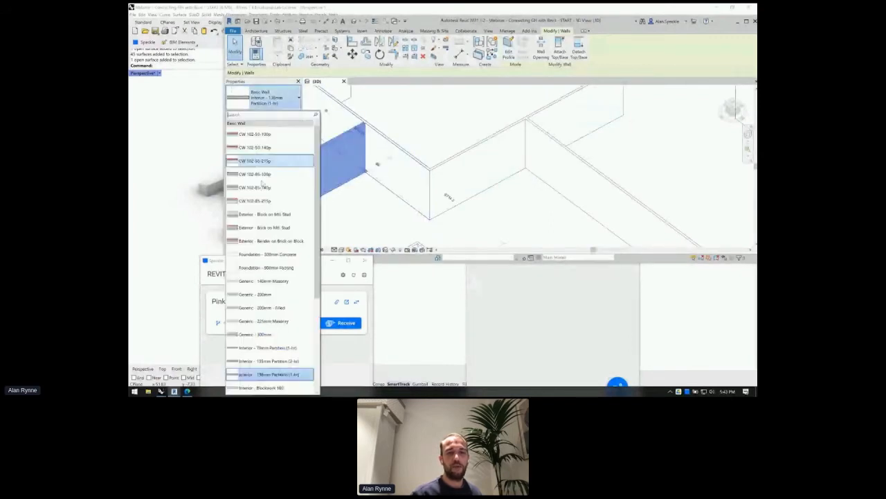
left_click(262, 186)
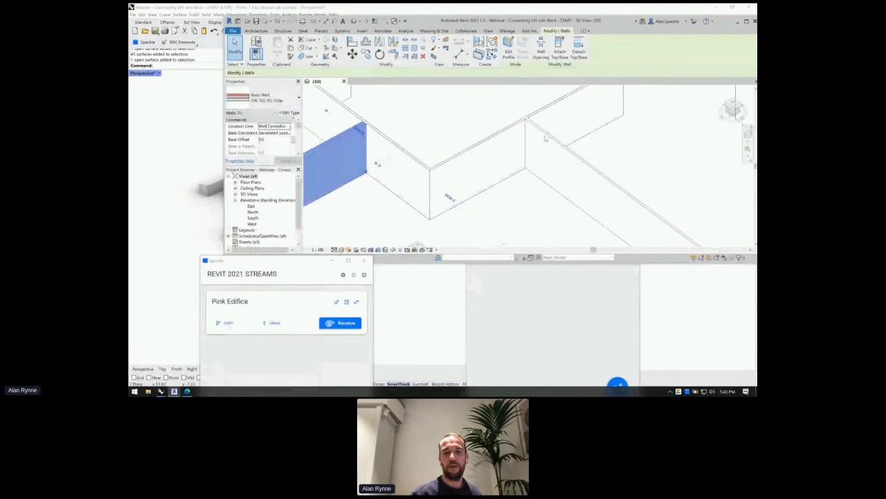
- Change the right-hand wall to Interior - Blockwork 140 and clear the selection
left_click(654, 211)
left_click(255, 104)
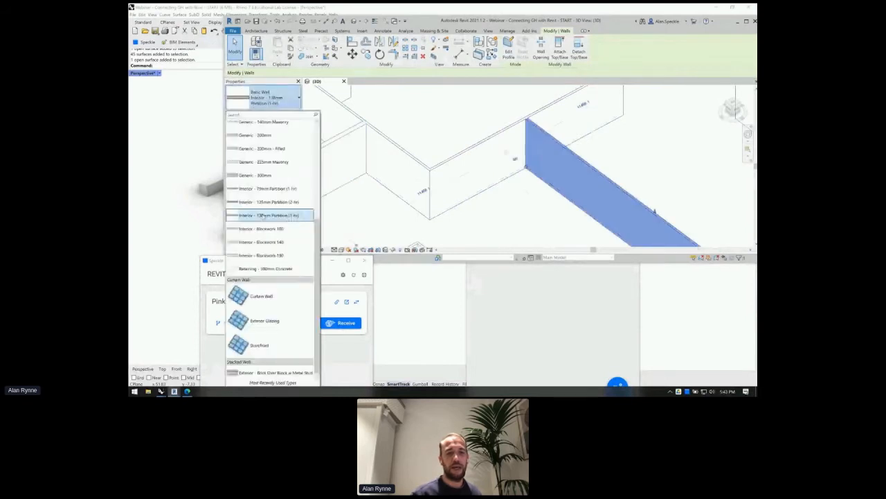
left_click(261, 242)
scroll(474, 170, "down", 3)
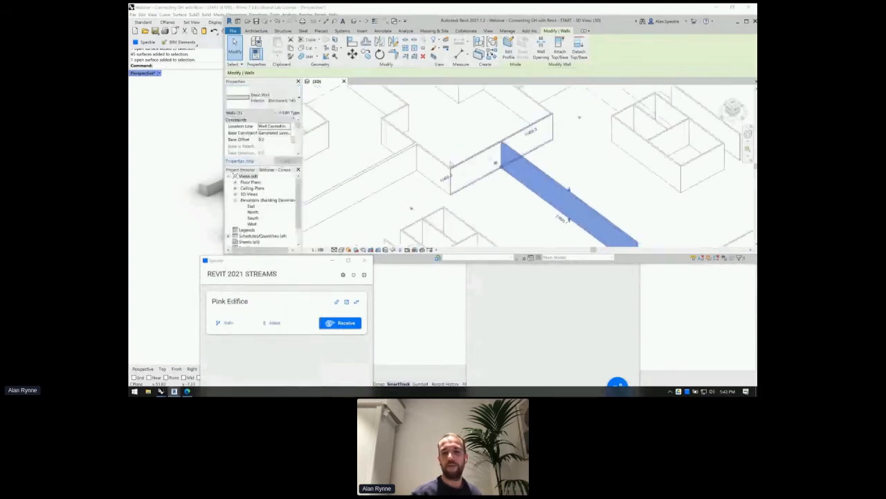
scroll(568, 189, "down", 3)
left_click(621, 218)
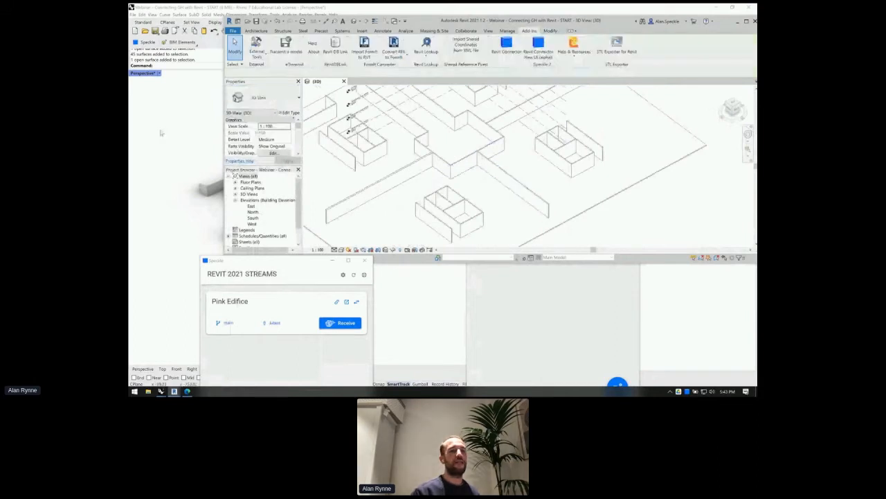
left_click(144, 128)
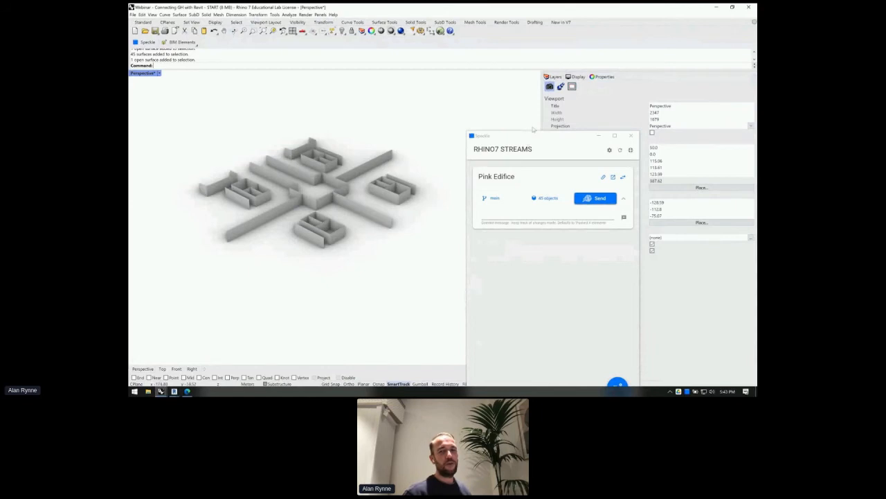
- Move the Speckle Rhino7 Streams window aside and close it
left_click_drag(533, 135, 470, 90)
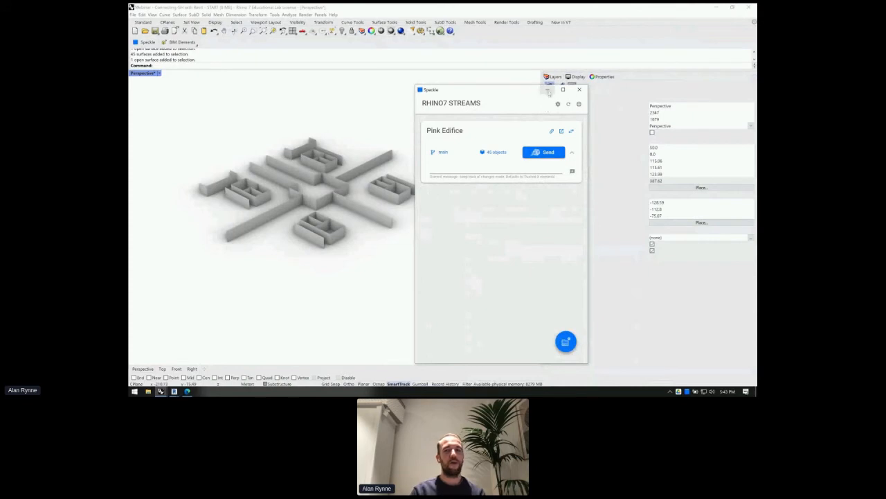
left_click(580, 90)
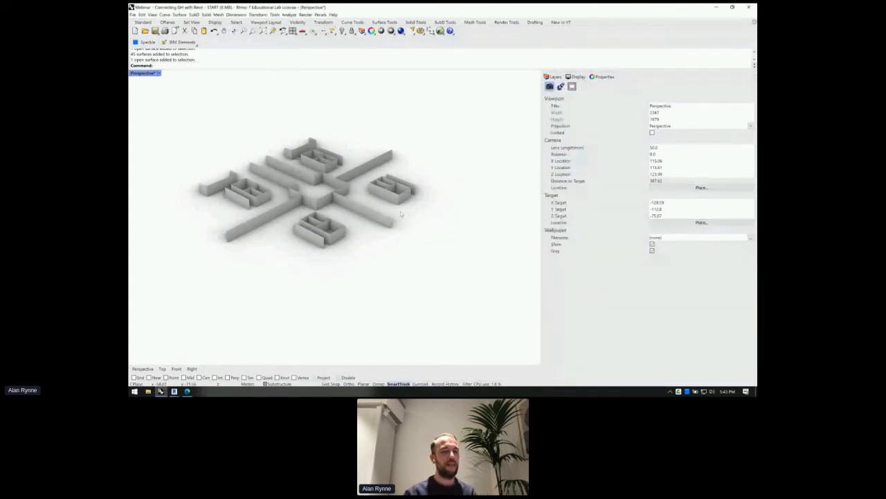
- Select all, run Isolate to reveal the hidden tower and context, then start Grasshopper
scroll(400, 211, "down", 10)
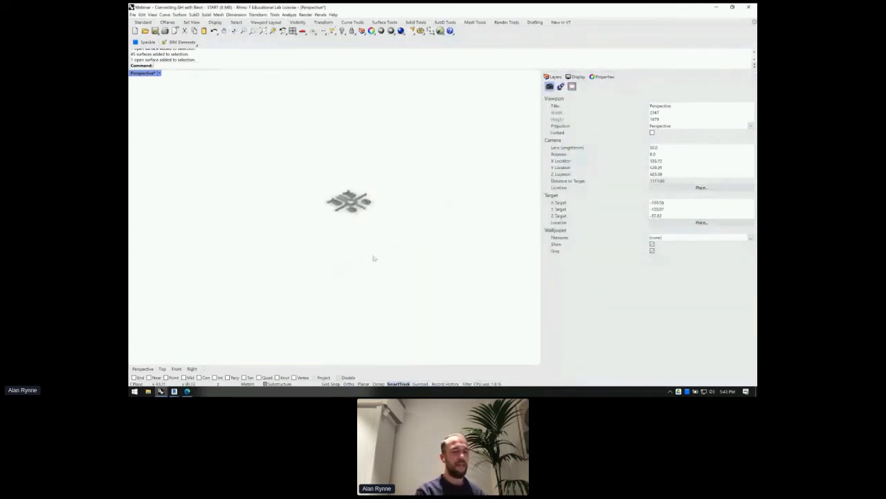
key("ctrl+a")
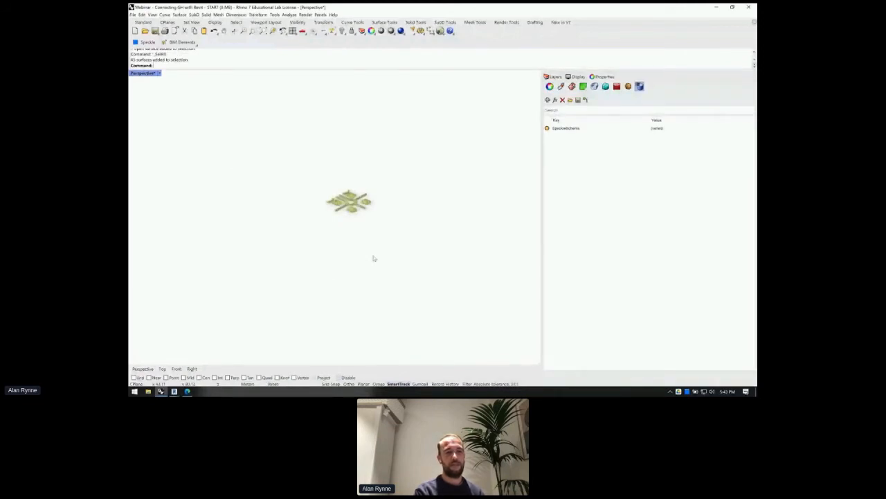
type("Isolate")
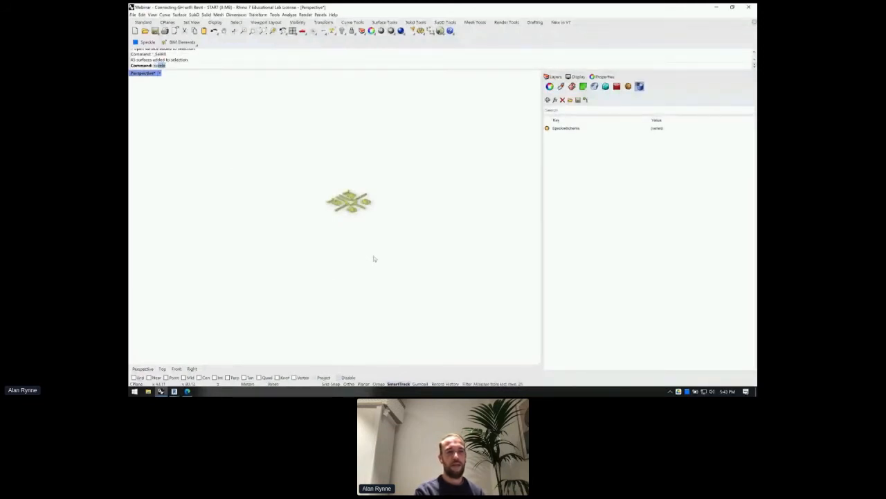
key("Return")
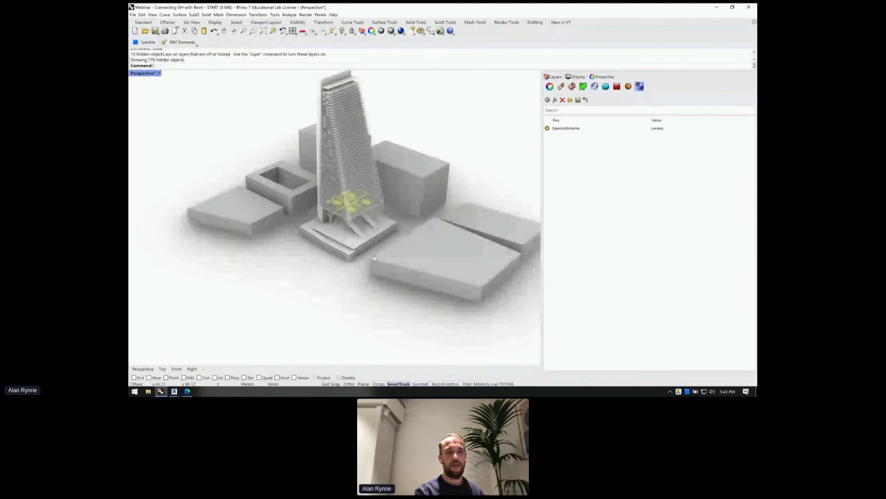
left_click(338, 286)
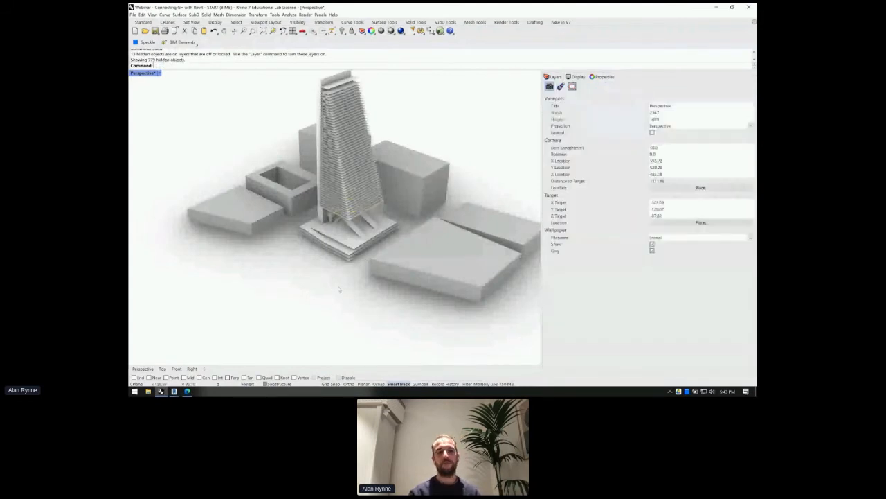
scroll(393, 87, "up", 3)
left_click(440, 31)
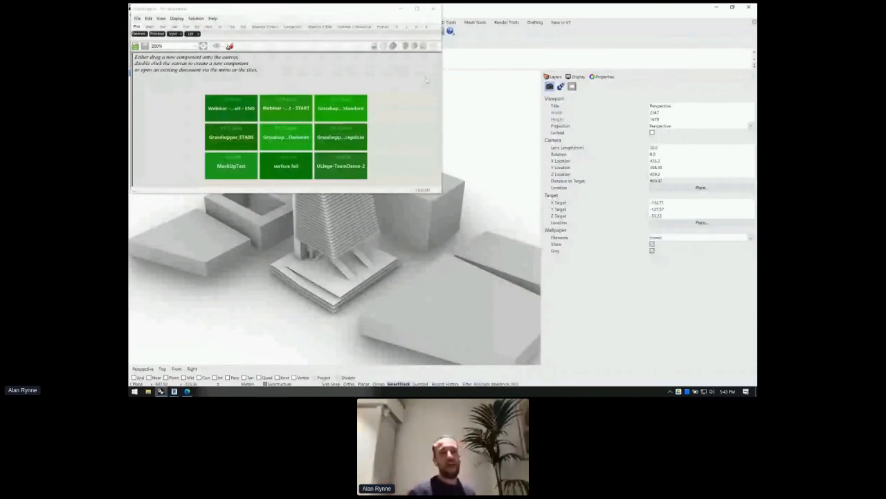
- Maximize the Grasshopper window and show the Speckle 2 BIM component tab
left_click_drag(324, 11, 464, 49)
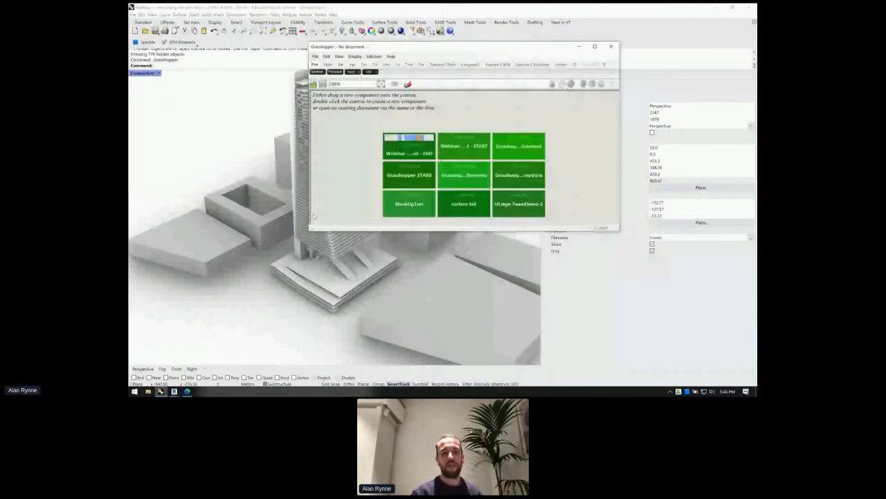
double_click(464, 50)
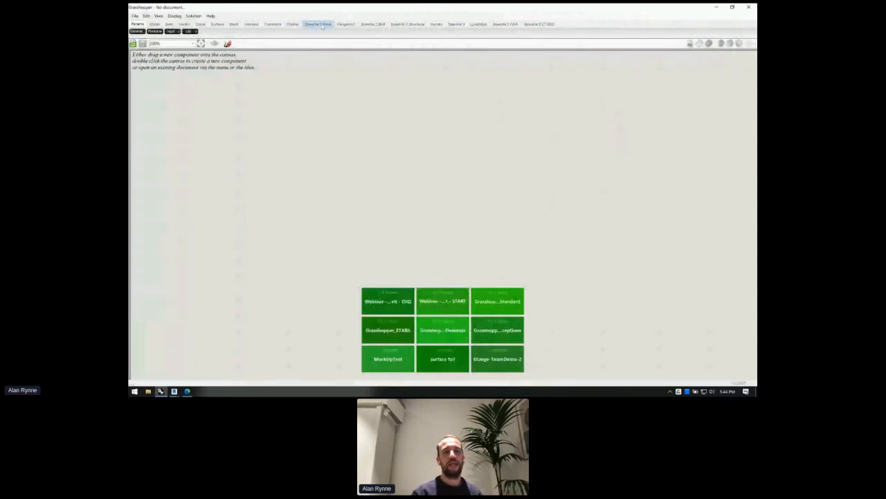
left_click(456, 25)
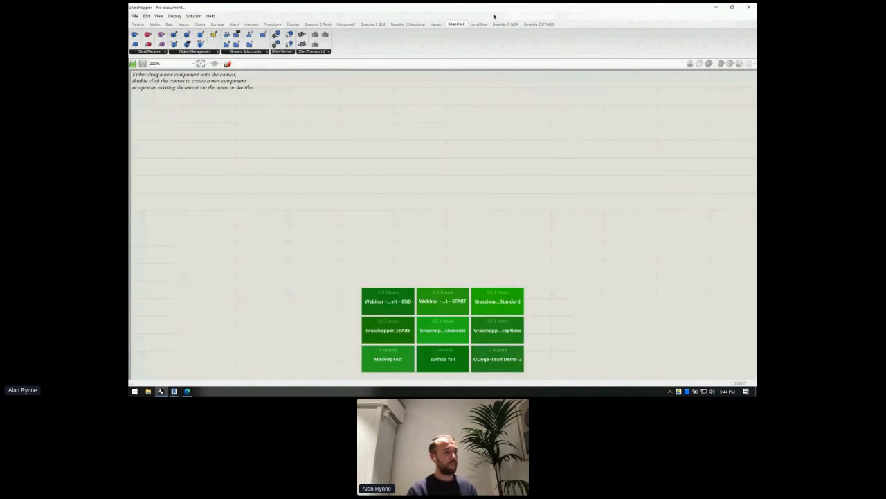
left_click(371, 24)
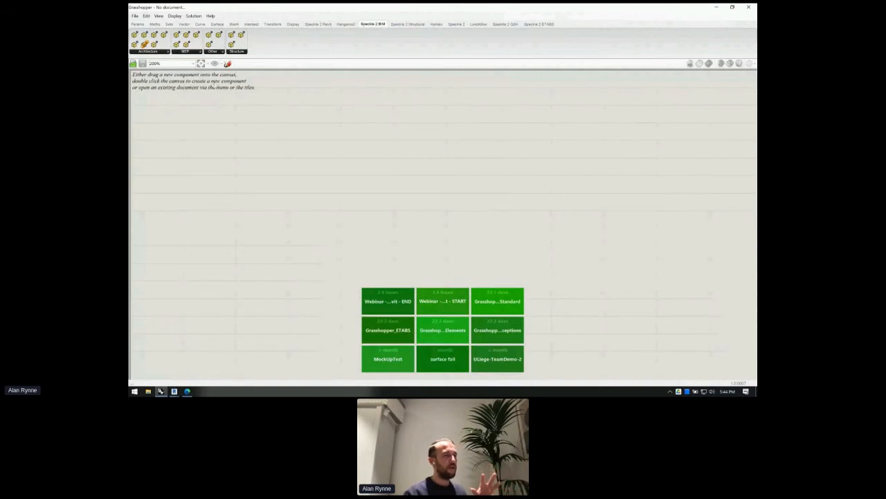
- Show the Speckle 2 Revit tab and expand its Families panel to list DirectShape
mouse_move(327, 25)
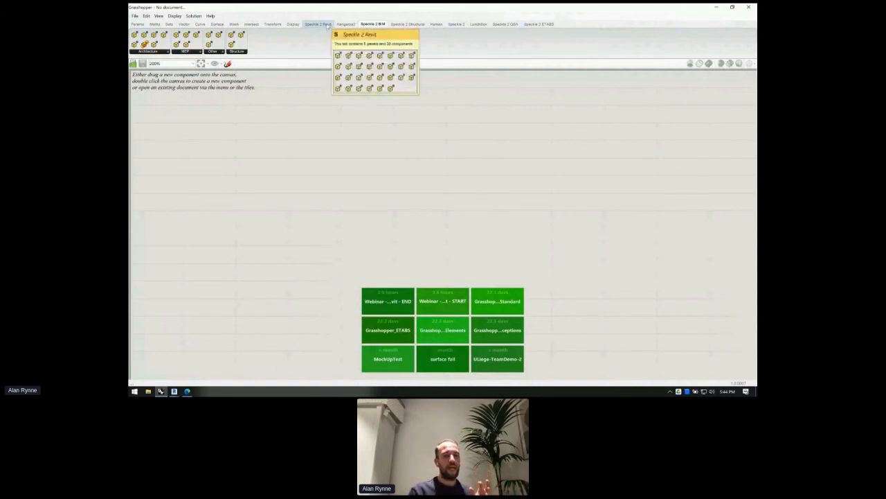
left_click(328, 26)
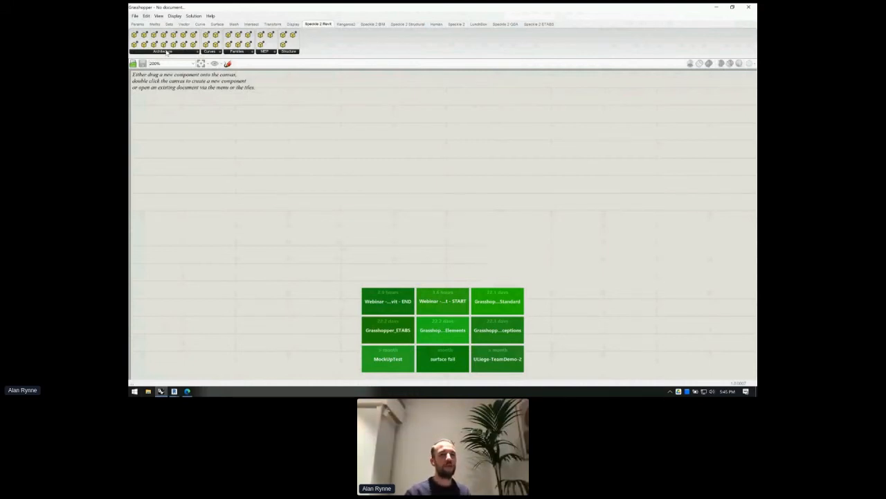
left_click(237, 51)
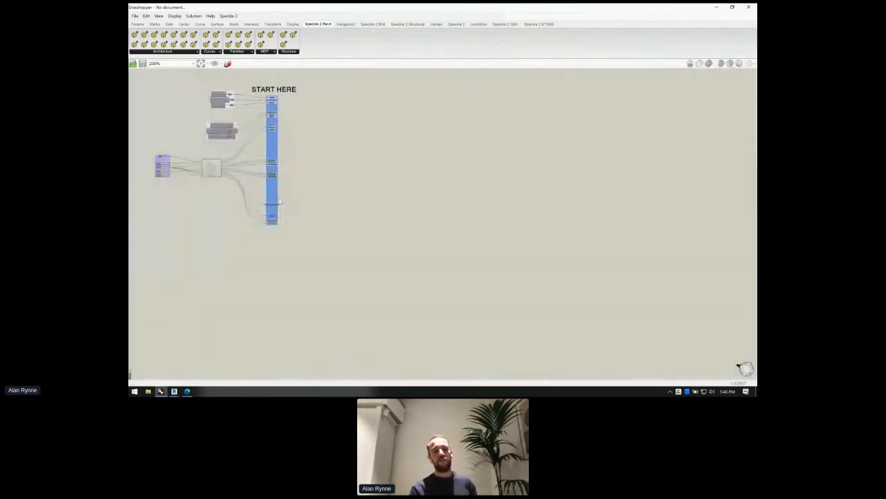
- Pan and zoom to the START HERE group, then restore Grasshopper to a smaller window
scroll(159, 163, "up", 4)
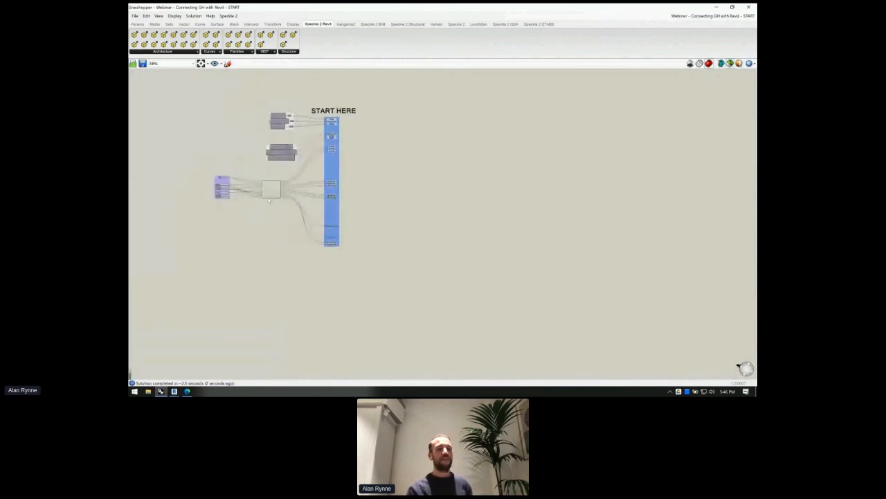
scroll(269, 199, "up", 4)
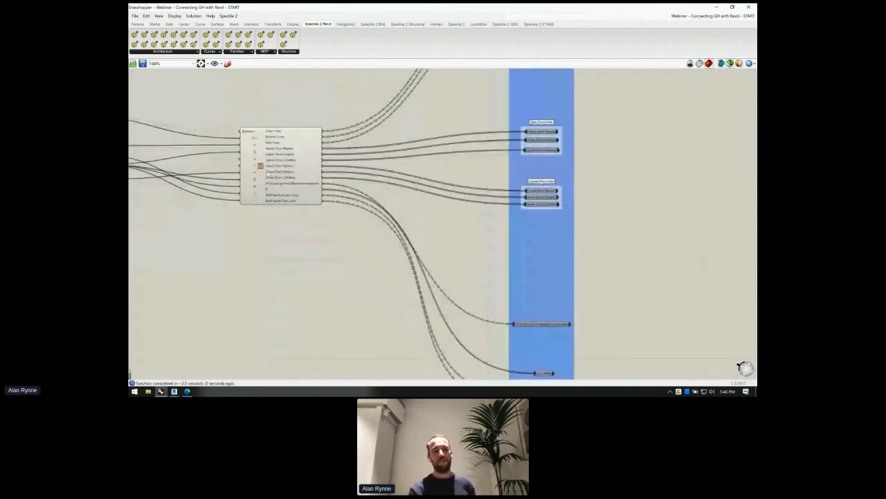
right_click_drag(269, 171, 331, 173)
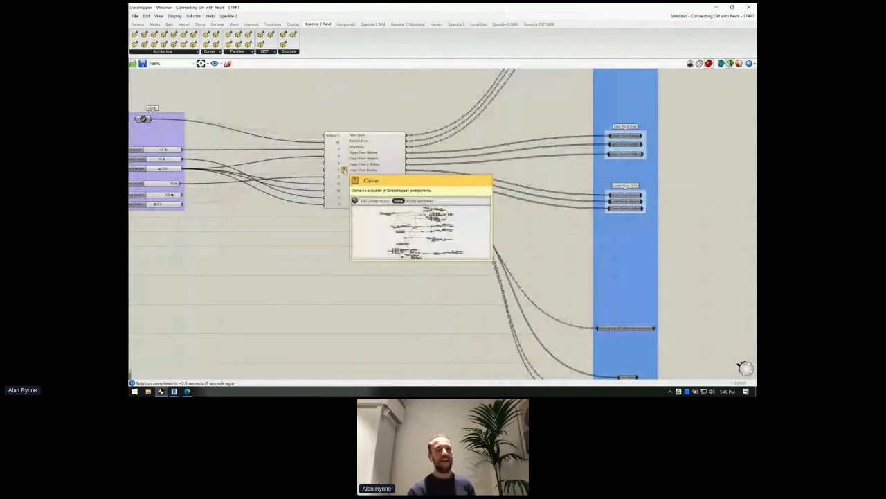
scroll(344, 169, "down", 3)
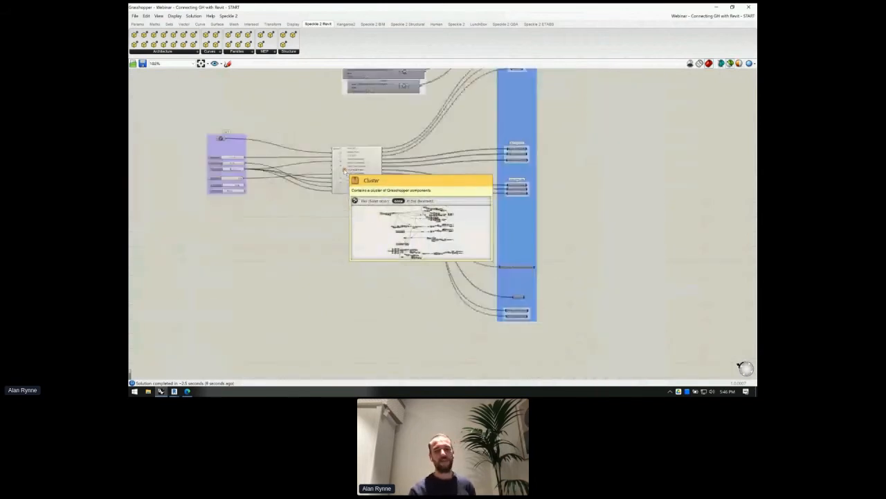
right_click_drag(346, 216, 325, 253)
right_click_drag(396, 215, 355, 294)
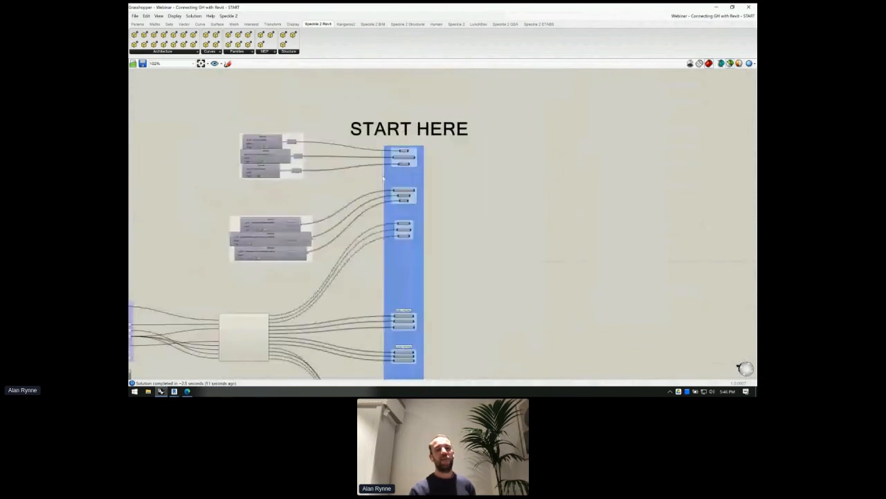
double_click(419, 9)
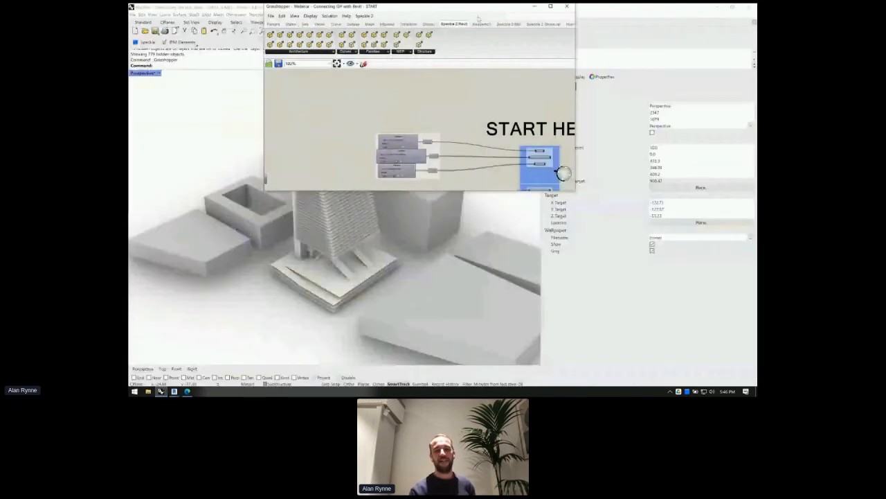
- Snap Grasshopper to the right half, orbit the Rhino tower, and center the START HERE group
key("super+Right")
left_click(316, 178)
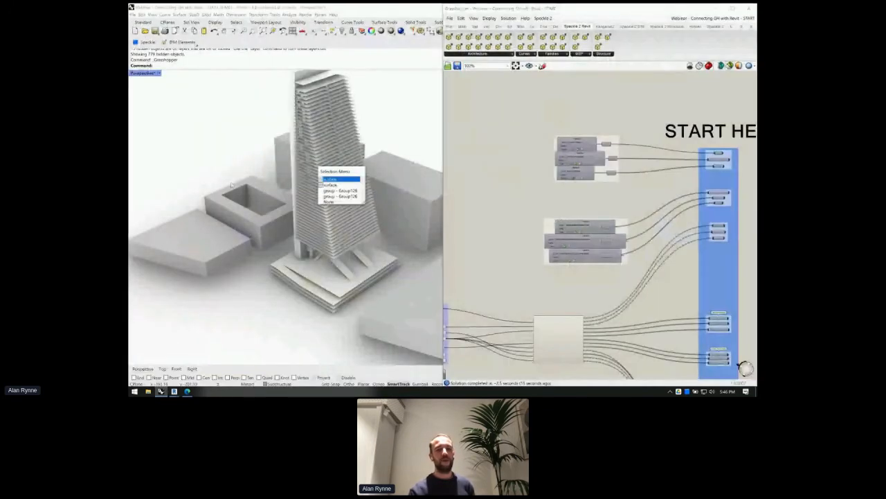
right_click_drag(232, 185, 297, 160)
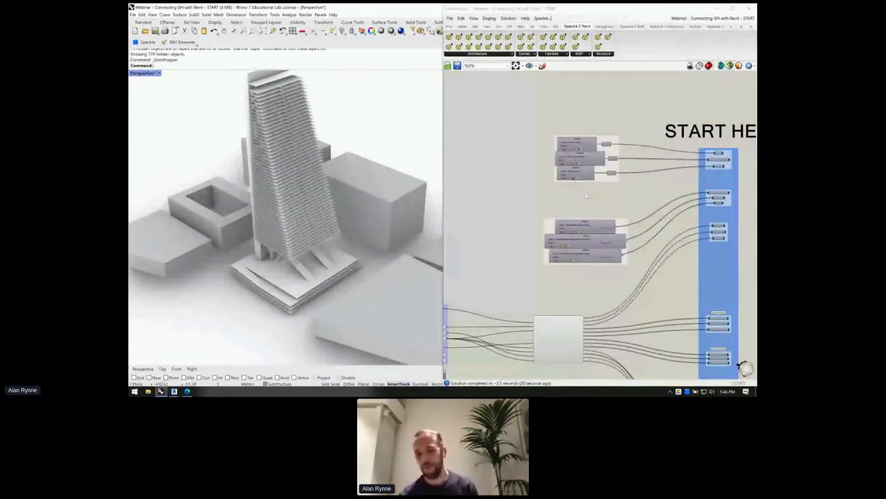
right_click_drag(675, 186, 654, 198)
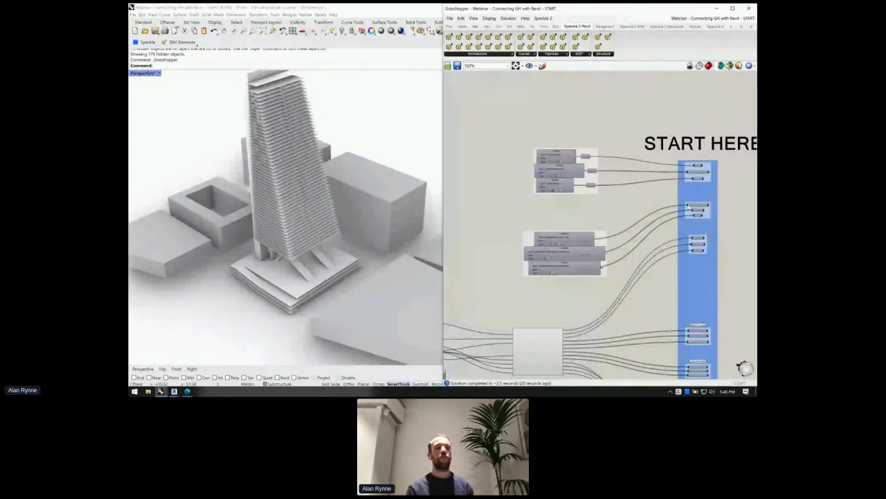
right_click_drag(656, 191, 619, 188)
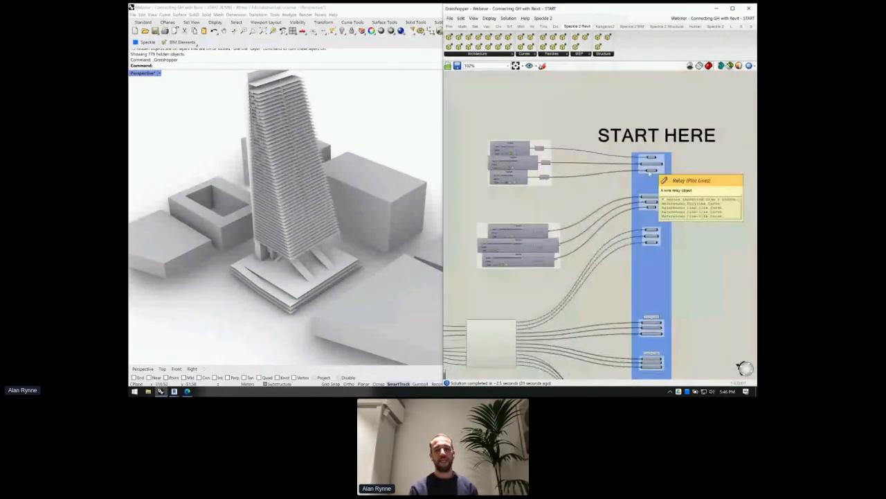
scroll(517, 153, "up", 5)
- Toggle the Terrain Pipeline component's preview and enable Grasshopper geometry preview in Rhino
left_click(589, 149)
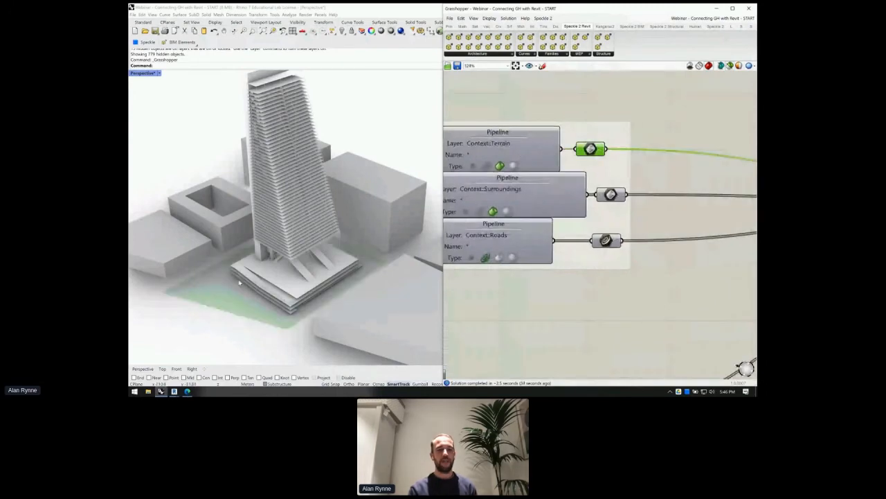
right_click(614, 91)
left_click(617, 101)
left_click(614, 101)
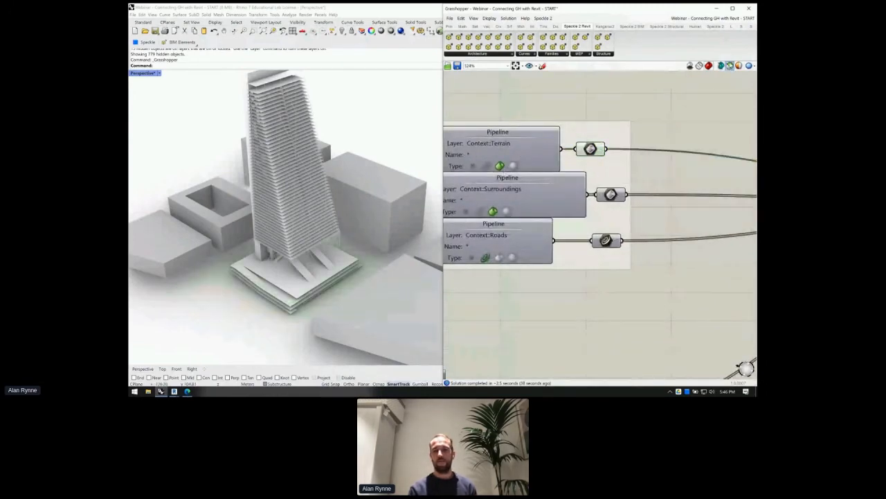
left_click(730, 67)
right_click_drag(259, 301, 241, 259)
- Turn on the Surroundings Pipeline preview so the context buildings show tinted red
left_click(607, 195)
right_click(668, 99)
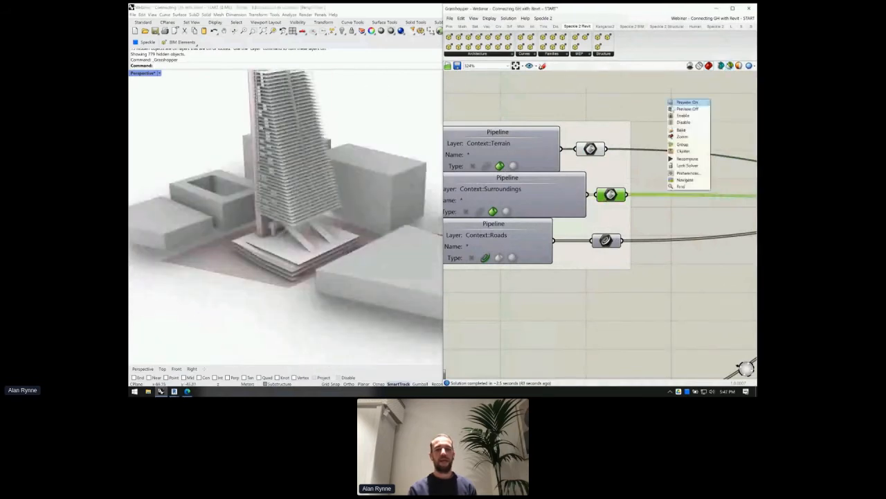
left_click(684, 102)
left_click(662, 117)
left_click(254, 181)
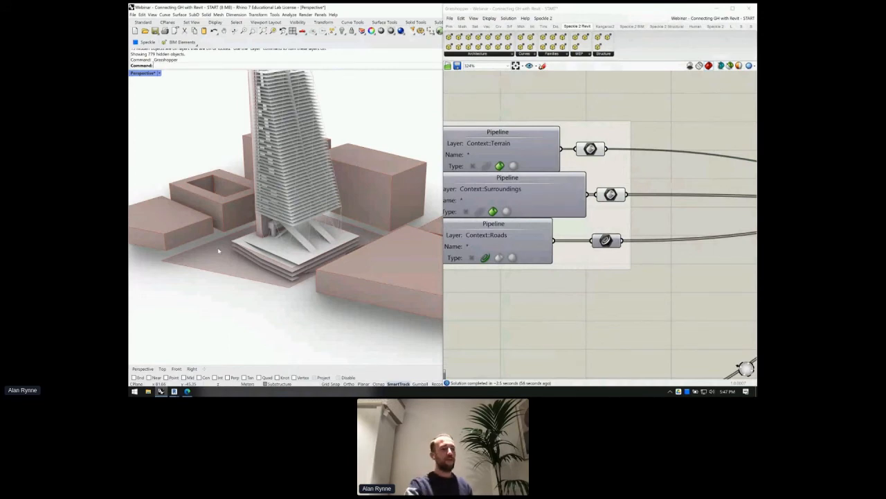
left_click(526, 169)
left_click(528, 178)
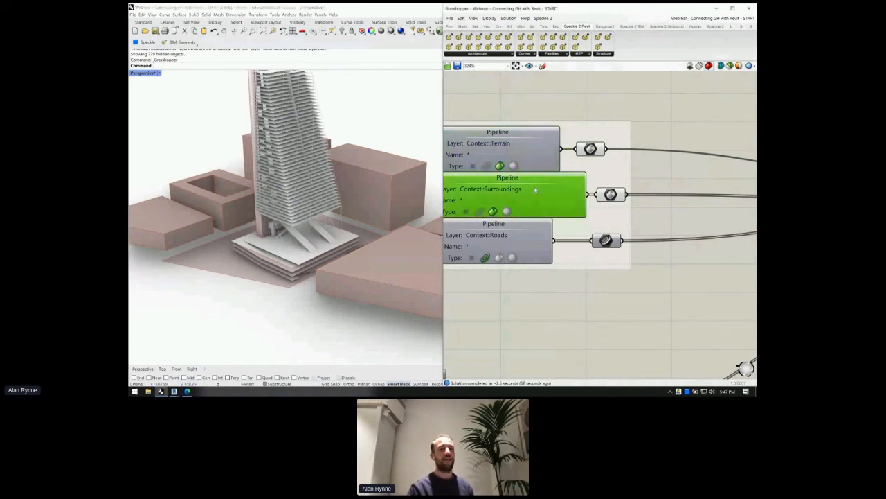
scroll(533, 183, "down", 3)
scroll(592, 158, "down", 4)
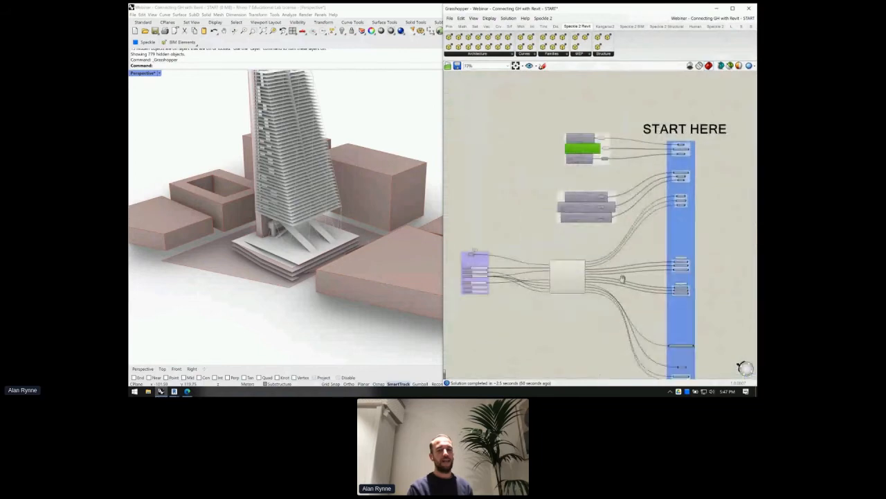
right_click_drag(472, 269, 547, 269)
scroll(535, 266, "up", 5)
left_click_drag(563, 242, 569, 251)
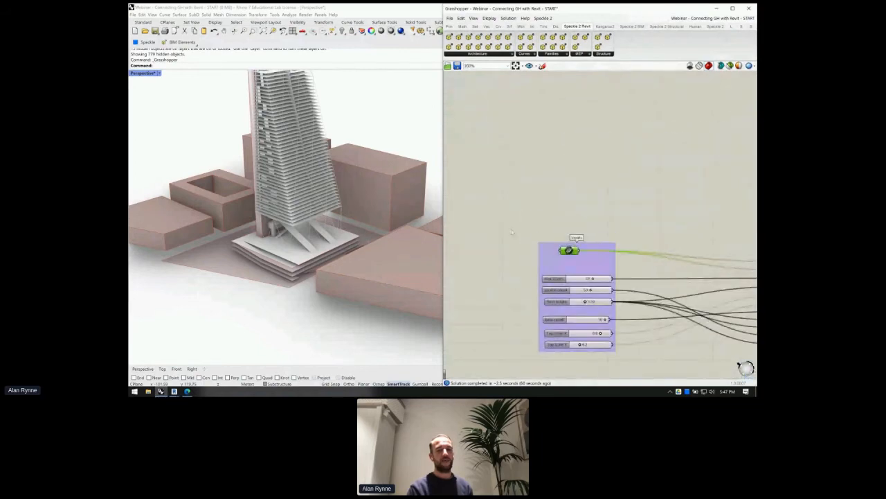
scroll(511, 229, "down", 3)
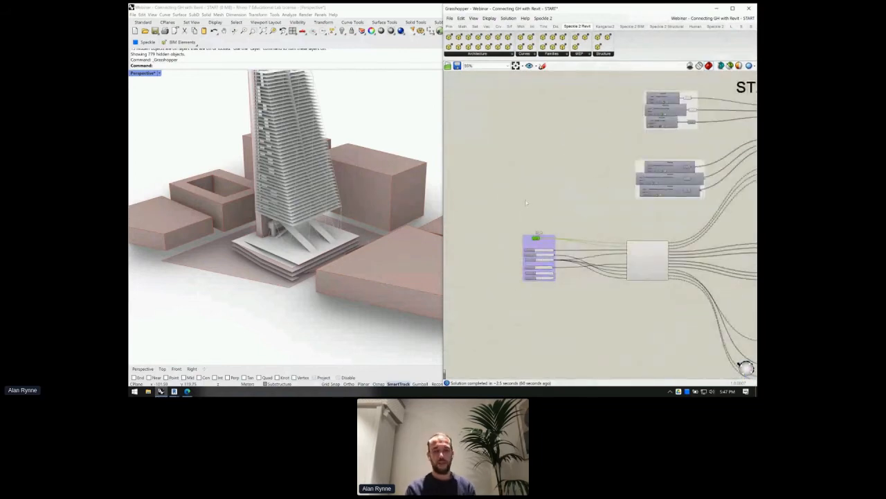
right_click_drag(591, 230, 491, 228)
scroll(553, 201, "up", 4)
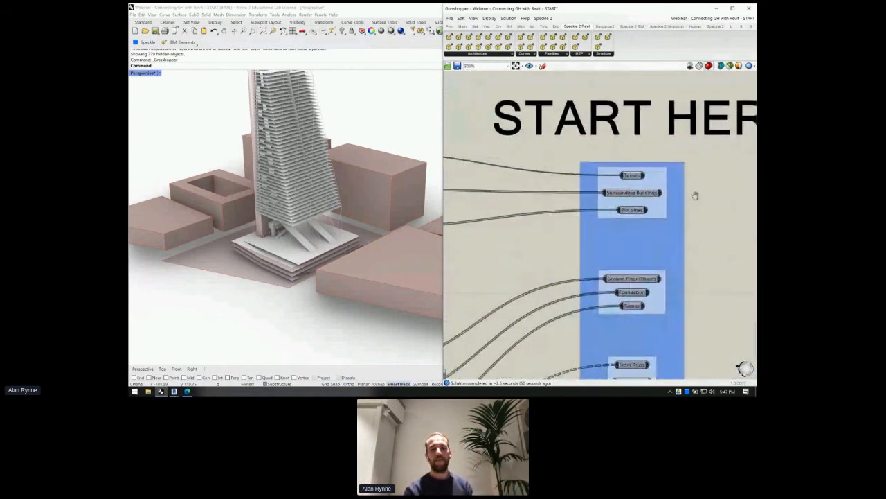
right_click_drag(553, 202, 700, 195)
right_click_drag(461, 198, 540, 190)
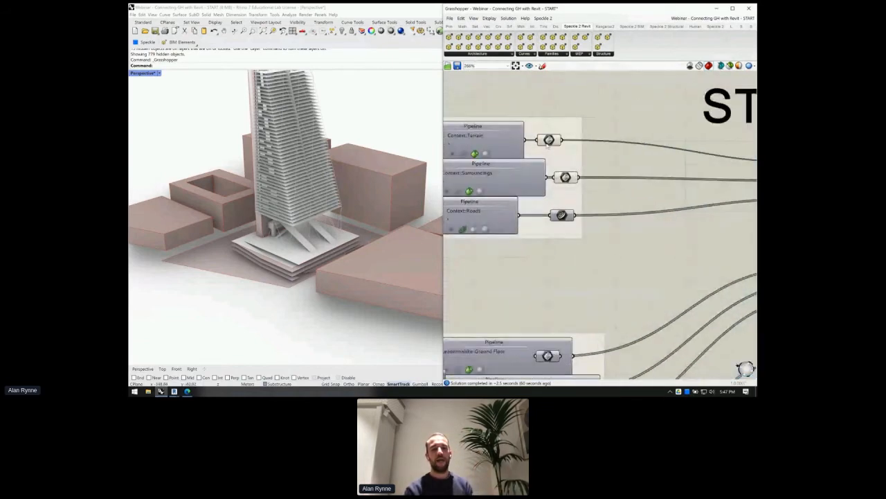
left_click(565, 177)
left_click(560, 215)
left_click(372, 282)
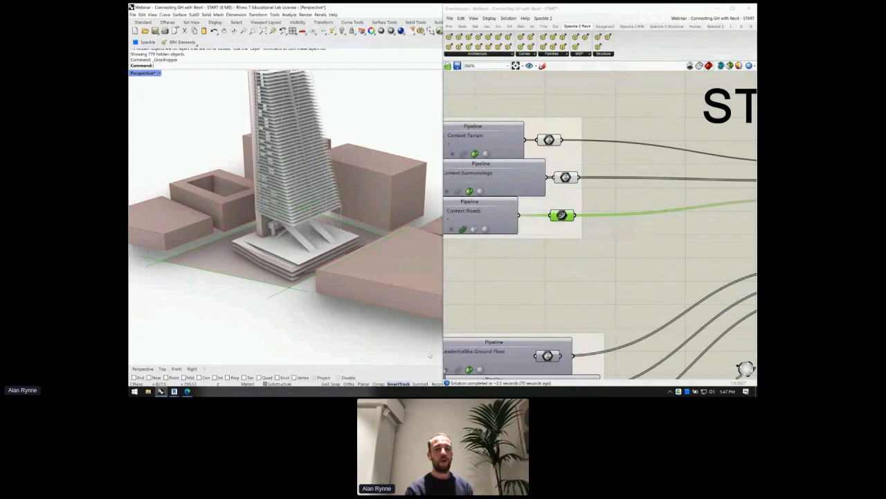
scroll(282, 290, "up", 4)
scroll(326, 270, "down", 2)
scroll(362, 255, "down", 3)
left_click(673, 236)
scroll(673, 236, "down", 4)
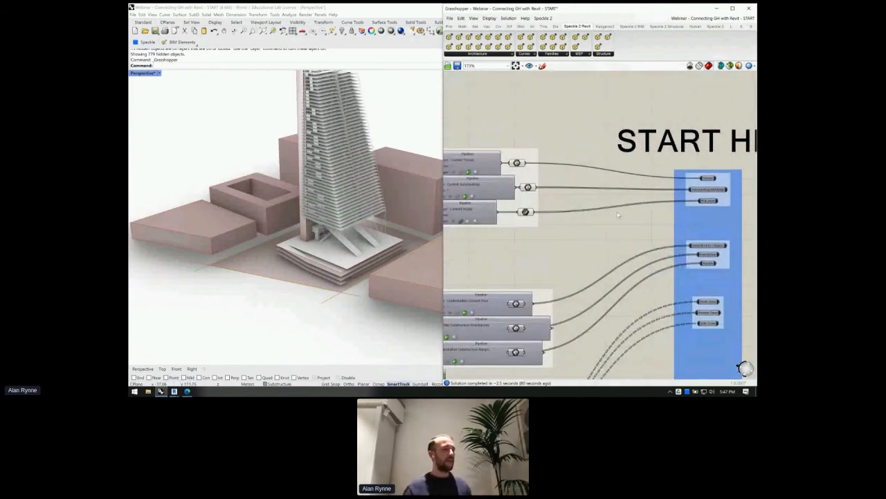
right_click_drag(618, 215, 585, 213)
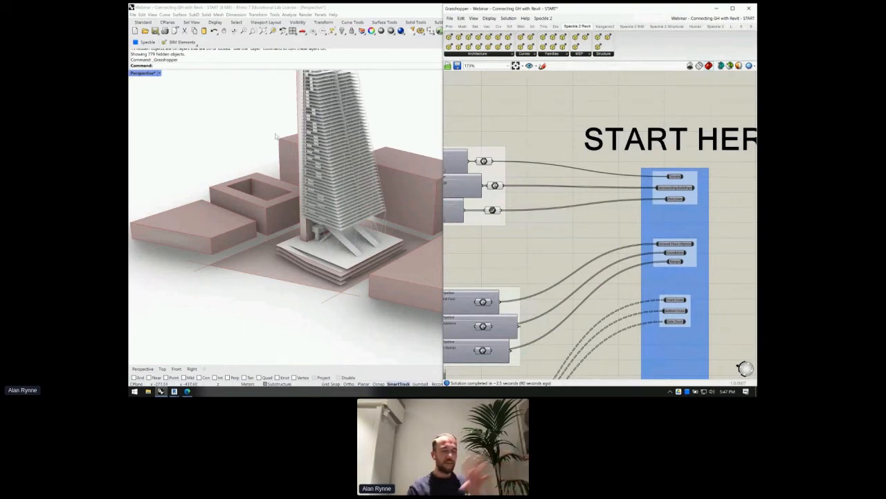
right_click_drag(737, 187, 655, 170)
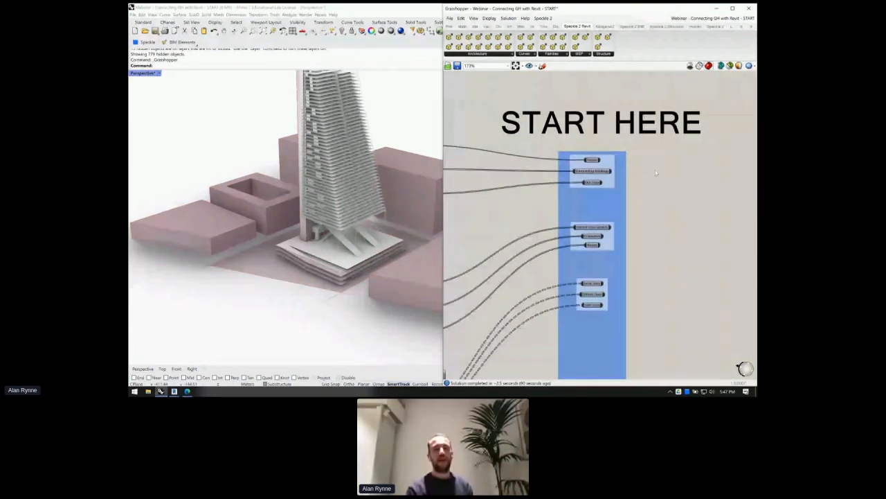
scroll(655, 170, "up", 2)
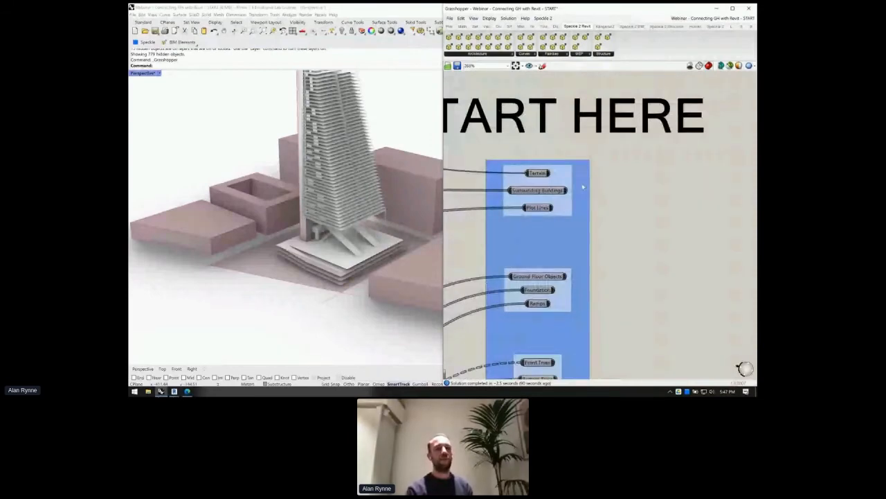
right_click_drag(627, 191, 615, 193)
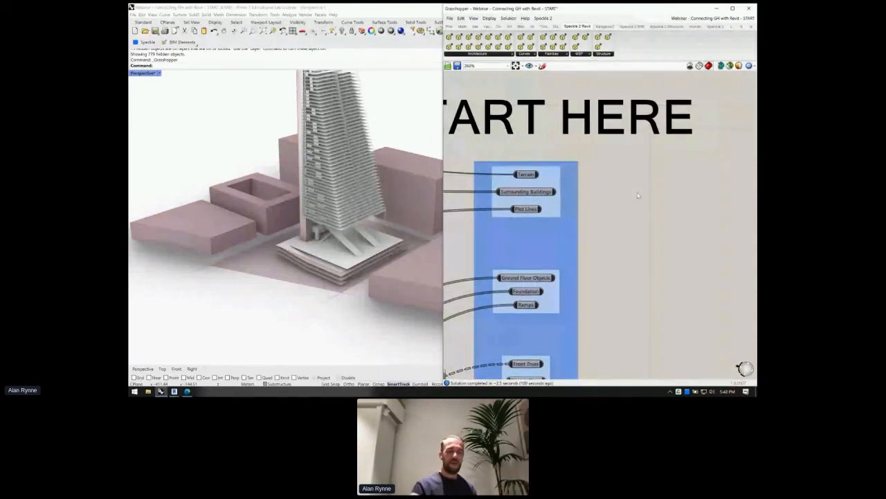
left_click(524, 175)
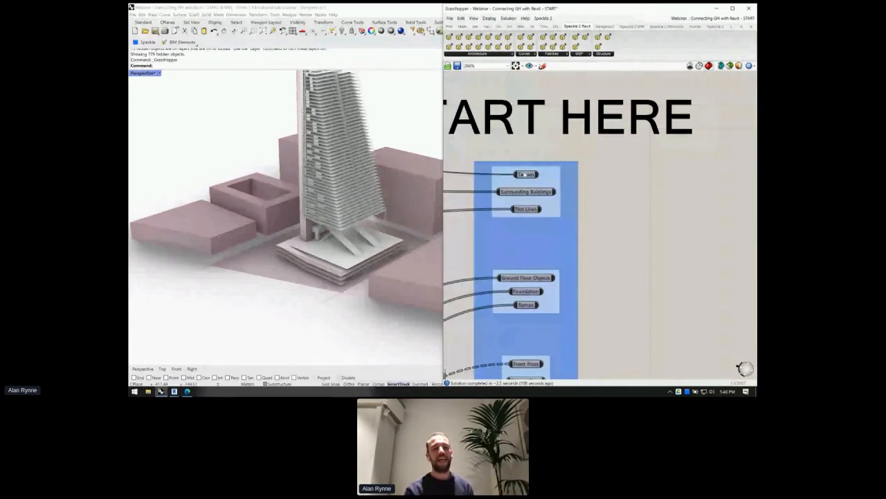
left_click(208, 262)
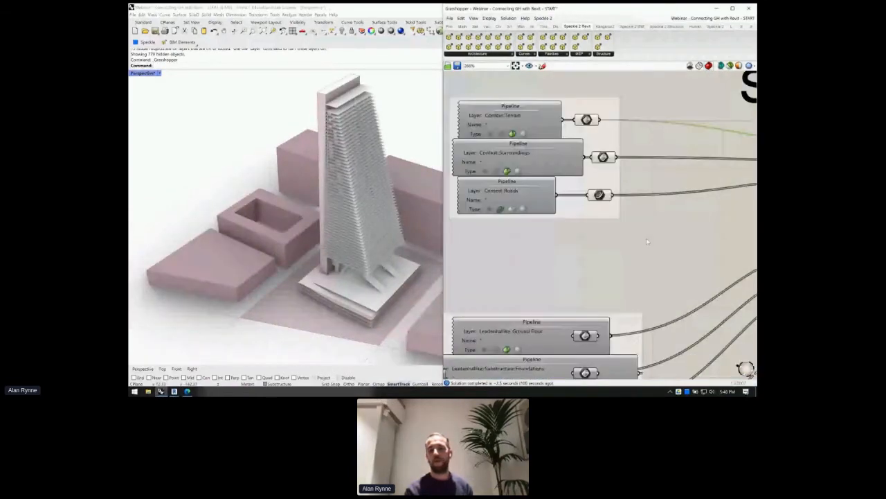
left_click_drag(630, 246, 585, 147)
middle_click(635, 109)
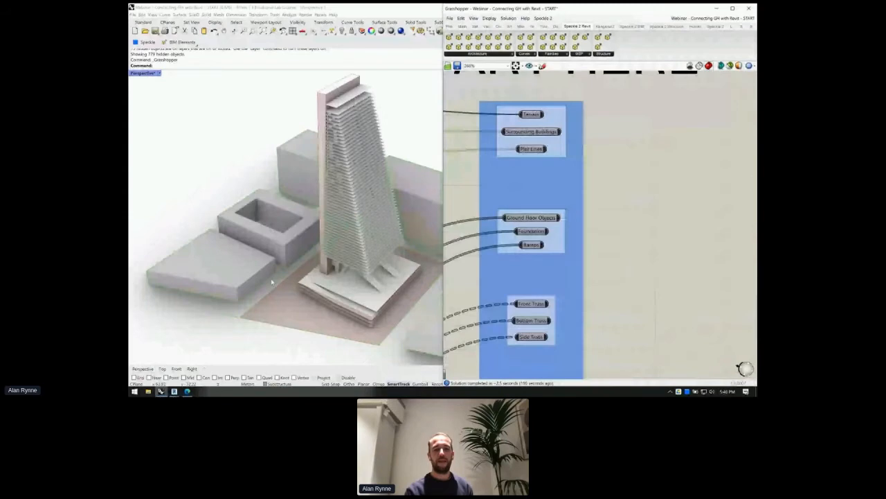
- Bring the Rhino view to eye level on the tower base and hide the selected components' preview
right_click_drag(272, 281, 283, 223)
scroll(349, 196, "up", 5)
right_click_drag(349, 196, 345, 256)
scroll(631, 180, "down", 12)
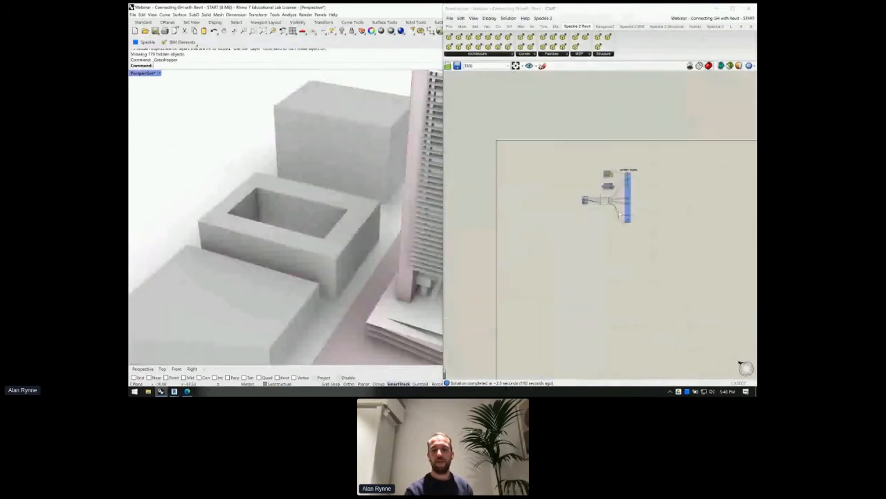
left_click_drag(619, 214, 583, 192)
key("ctrl+q")
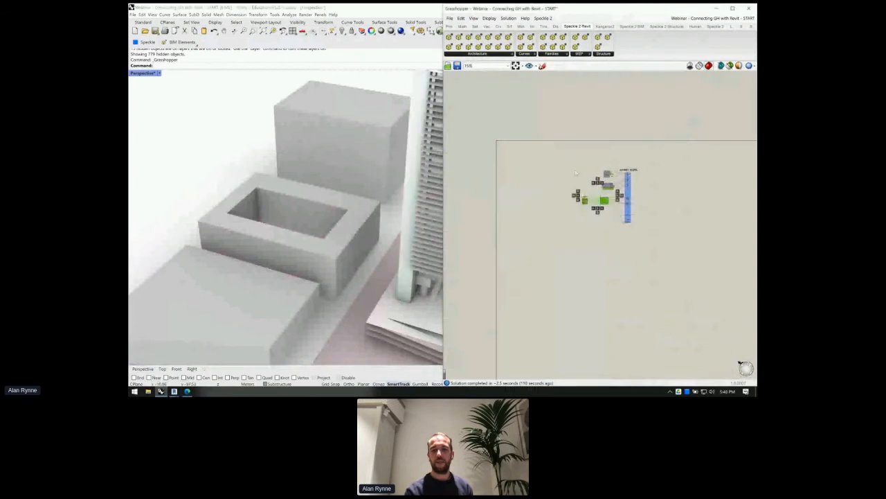
- Zoom into the START HERE group's Terrain and Plot Lines inputs and browse Speckle 2 Revit Architecture components
scroll(628, 177, "up", 5)
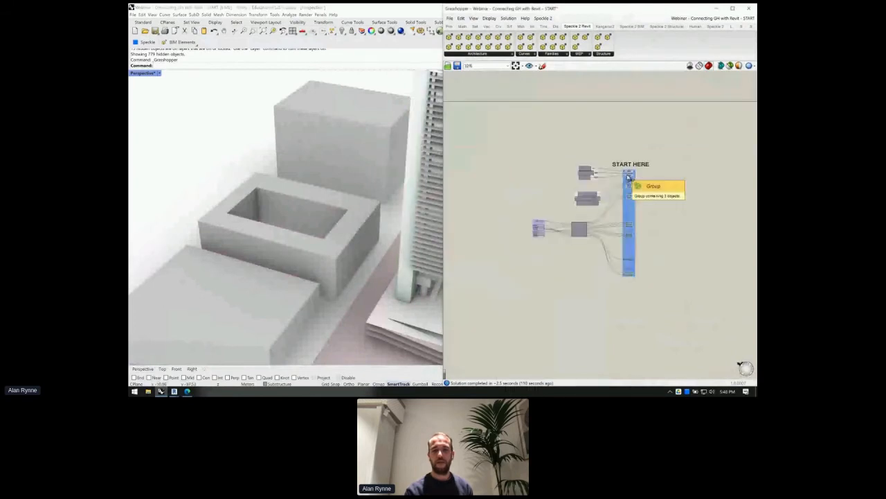
scroll(234, 172, "down", 3)
scroll(233, 171, "down", 3)
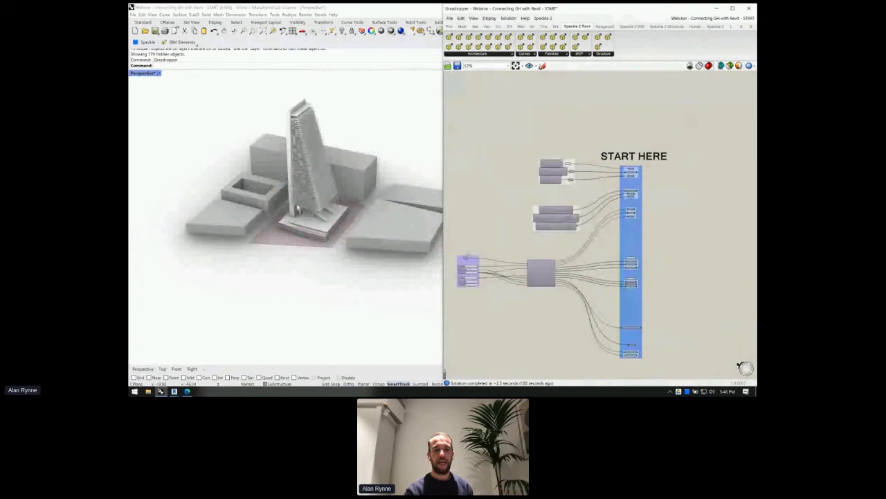
scroll(298, 208, "up", 6)
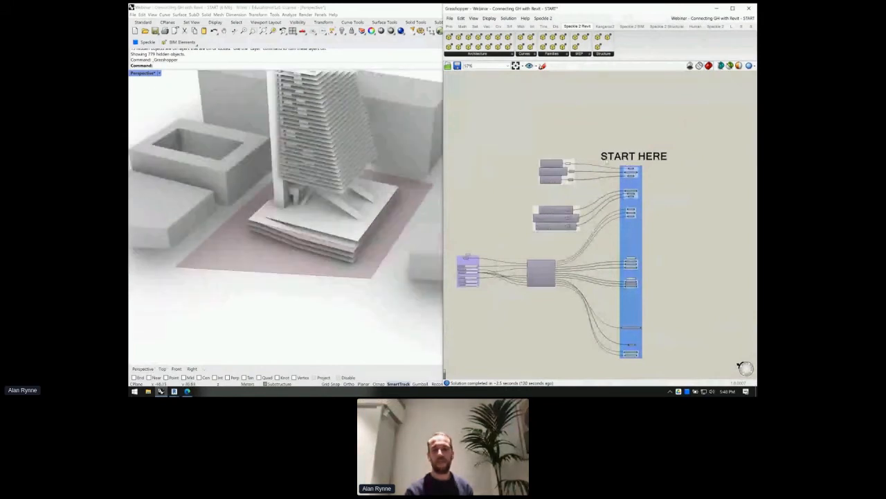
scroll(620, 164, "up", 3)
scroll(620, 164, "up", 3)
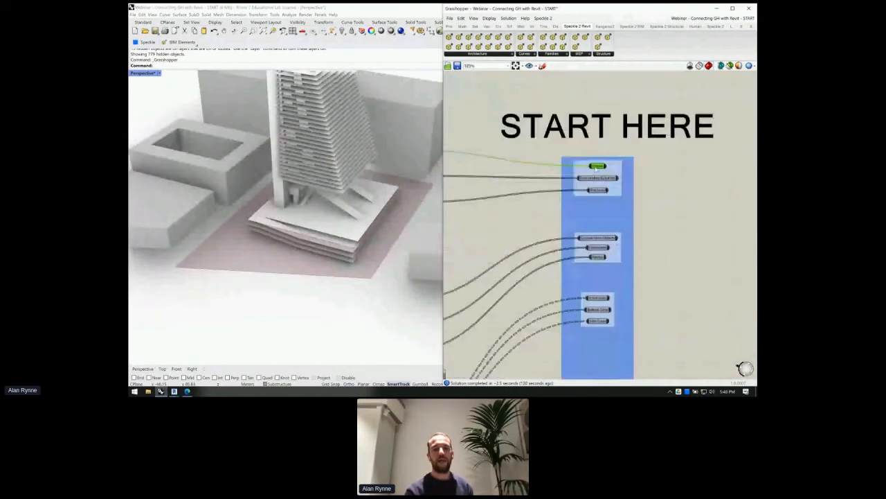
scroll(598, 168, "up", 2)
scroll(601, 169, "up", 2)
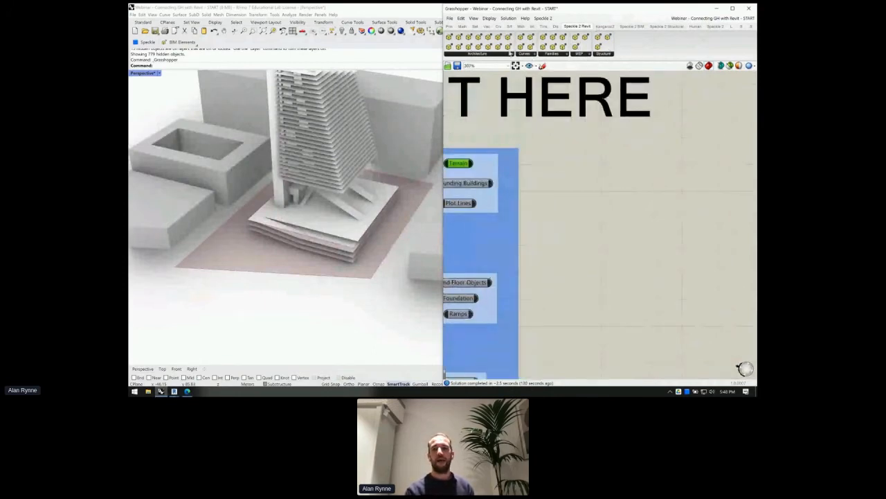
left_click(490, 55)
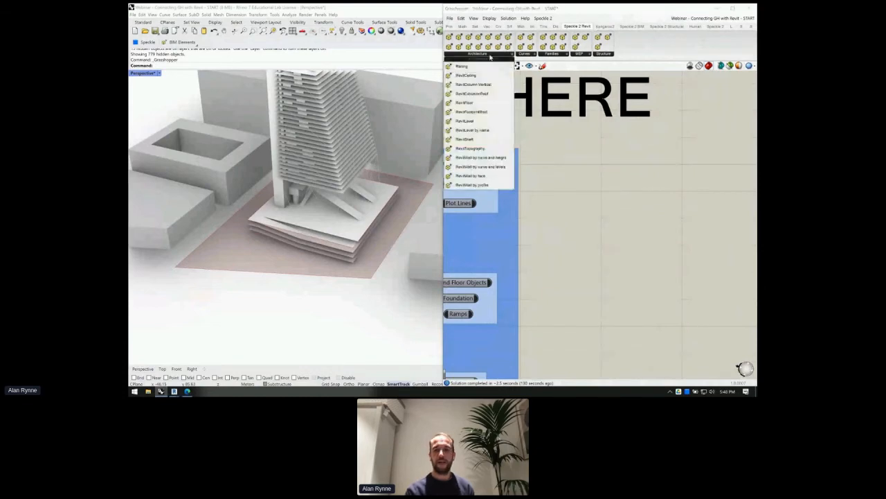
- Add a Speckle RevitTopography component and place it beside the START HERE group
double_click(600, 194)
type("rev")
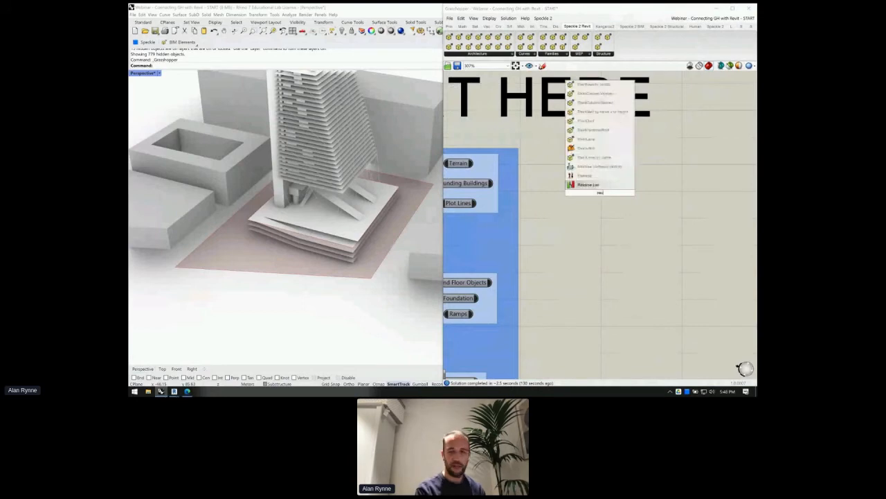
type("itsl")
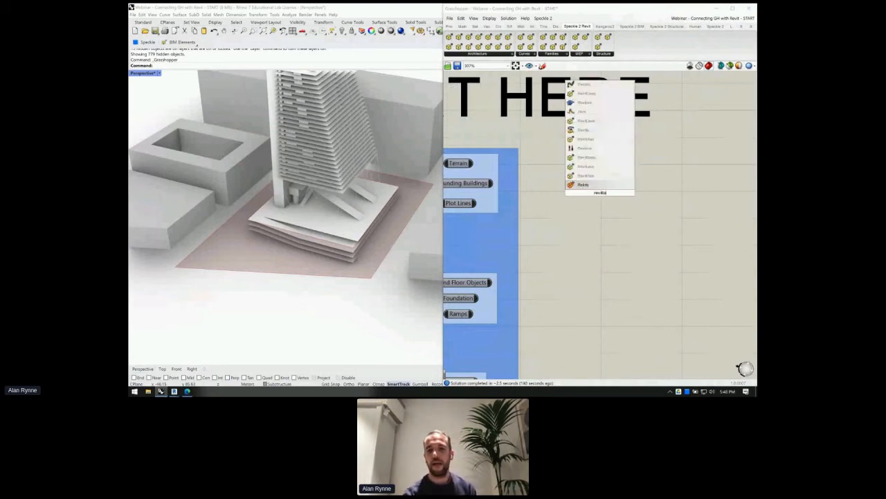
key("BackSpace")
key("BackSpace")
type("terrain")
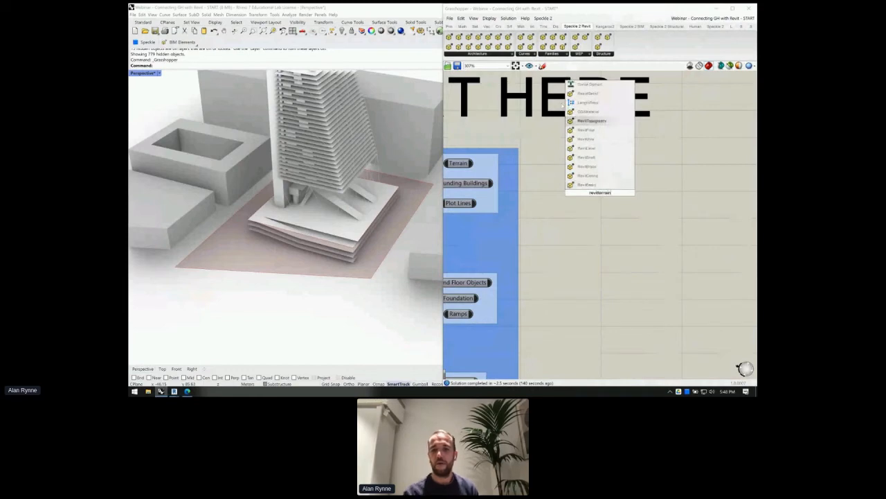
left_click(600, 121)
left_click_drag(596, 194, 665, 182)
scroll(625, 176, "down", 1)
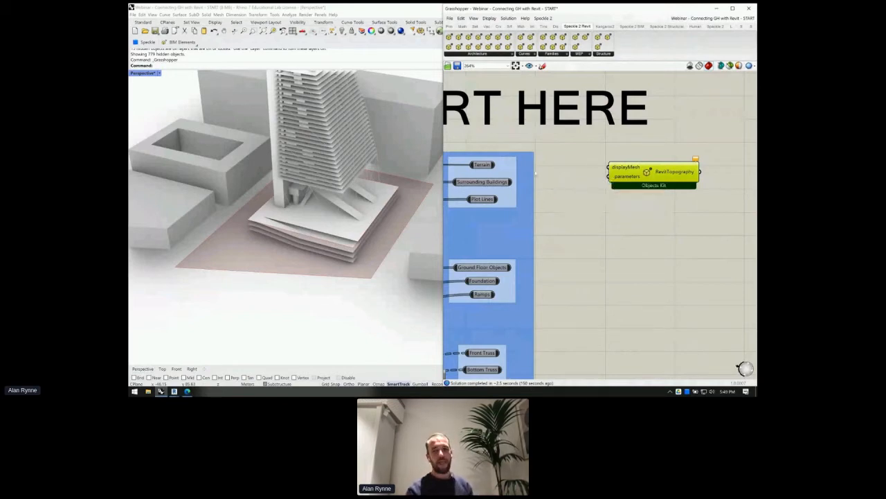
left_click_drag(607, 169, 641, 163)
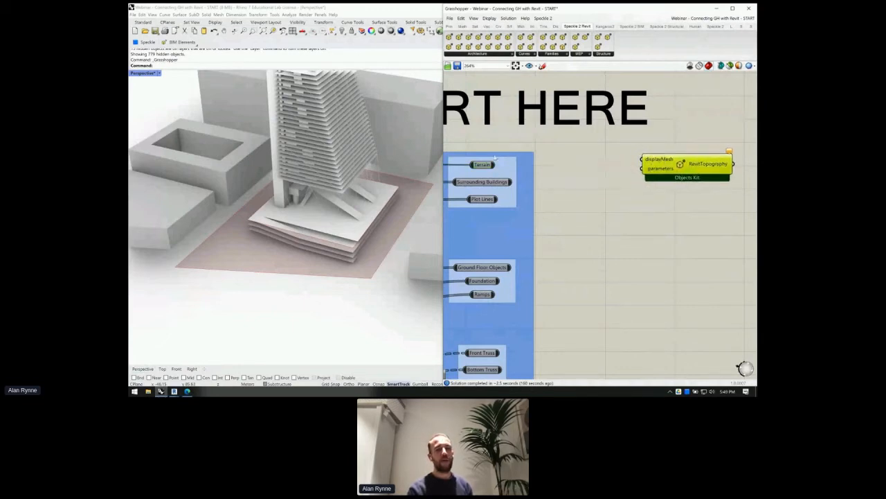
- Search 'cl' and drop a cluster component onto the canvas
left_click(482, 165)
left_click(566, 175)
double_click(567, 175)
type("dd")
key("BackSpace")
key("BackSpace")
type("cl")
key("Return")
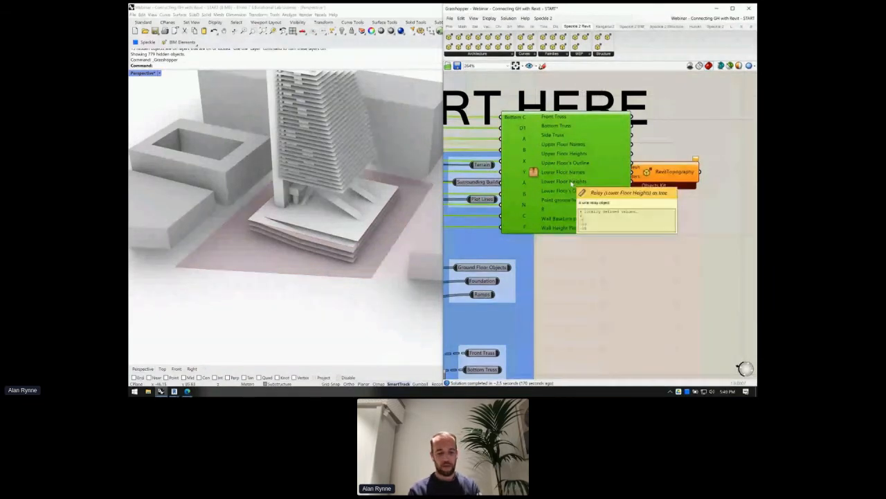
- Delete the stray cluster and add a Mesh parameter to the canvas
key("Delete")
scroll(573, 183, "down", 5)
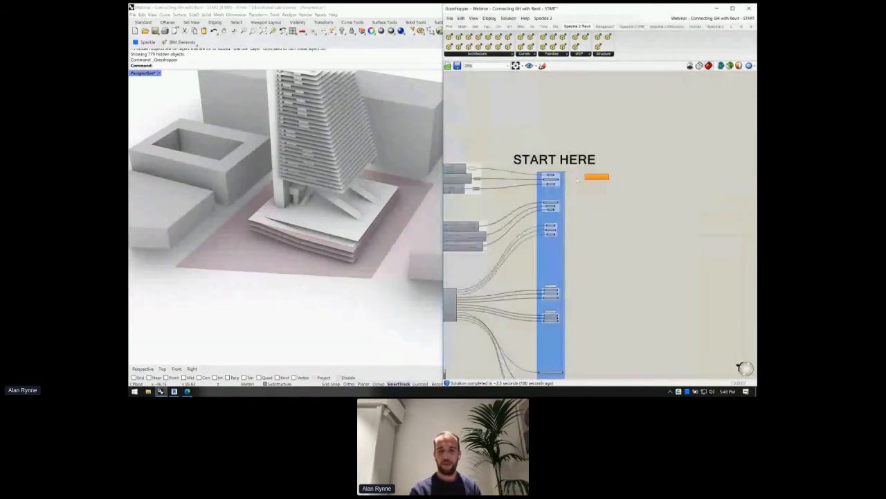
scroll(562, 184, "up", 5)
scroll(562, 184, "up", 3)
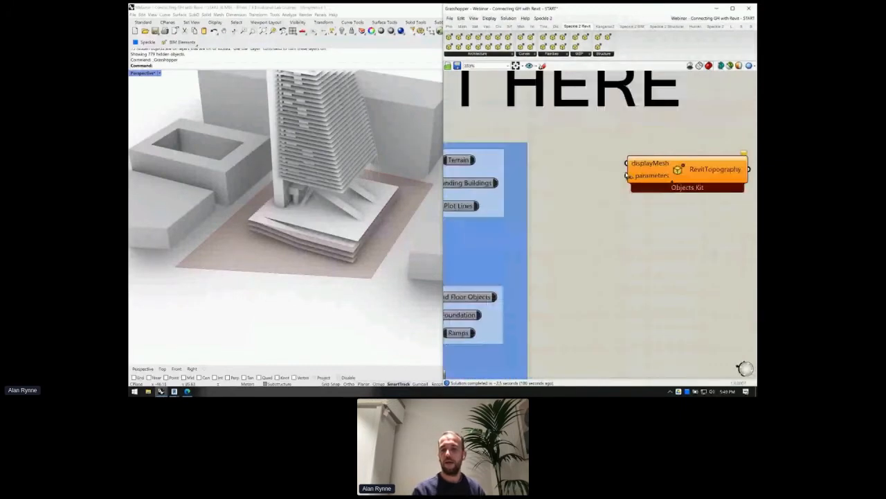
double_click(542, 184)
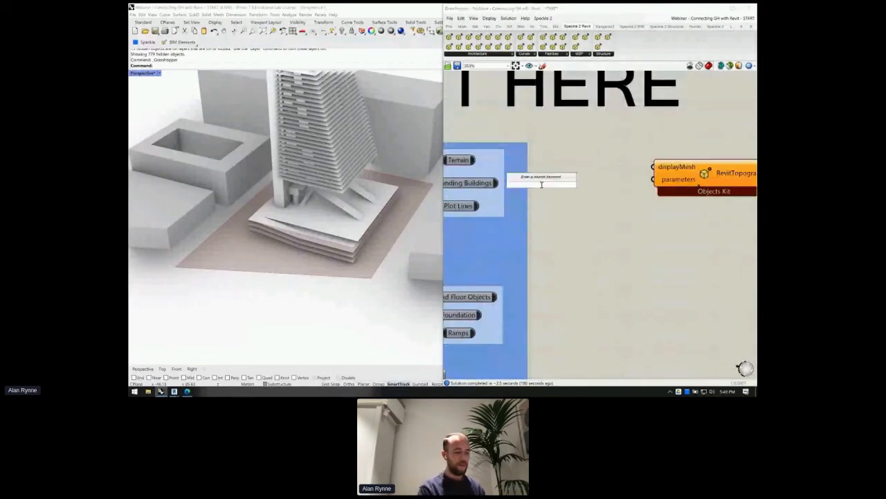
type("mesh")
key("Return")
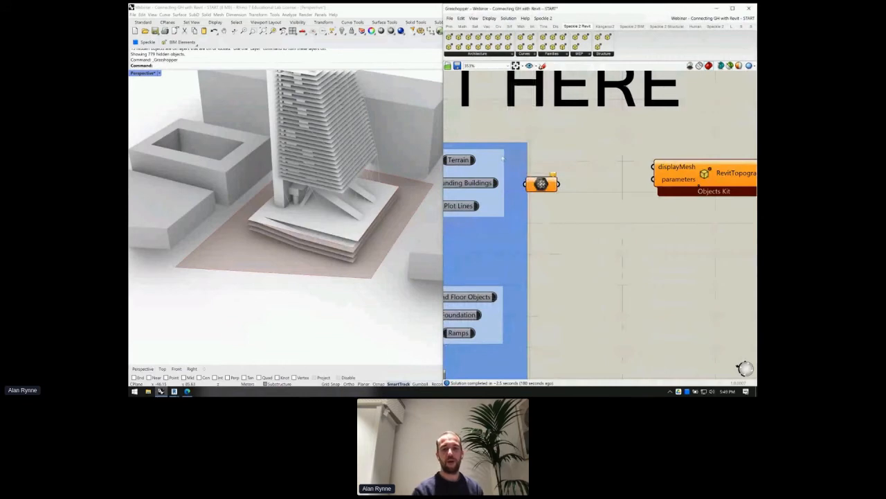
- Wire Terrain into the Mesh parameter and its output into RevitTopography's displayMesh input
left_click_drag(475, 160, 653, 167)
right_click_drag(576, 199, 467, 200)
left_click_drag(634, 167, 642, 160)
scroll(665, 196, "down", 3)
right_click_drag(664, 196, 566, 196)
double_click(640, 206)
- Add a panel beside RevitTopography's output and widen it to show the result
type("//")
key("Return")
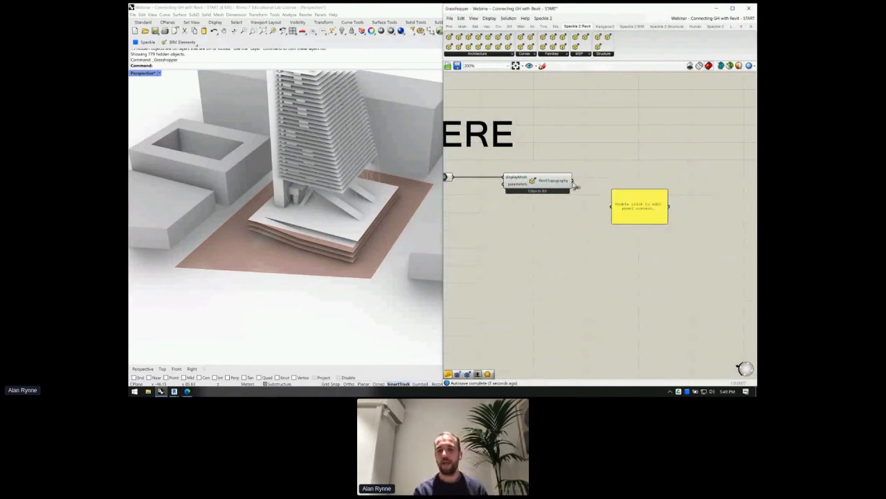
left_click_drag(616, 212, 705, 181)
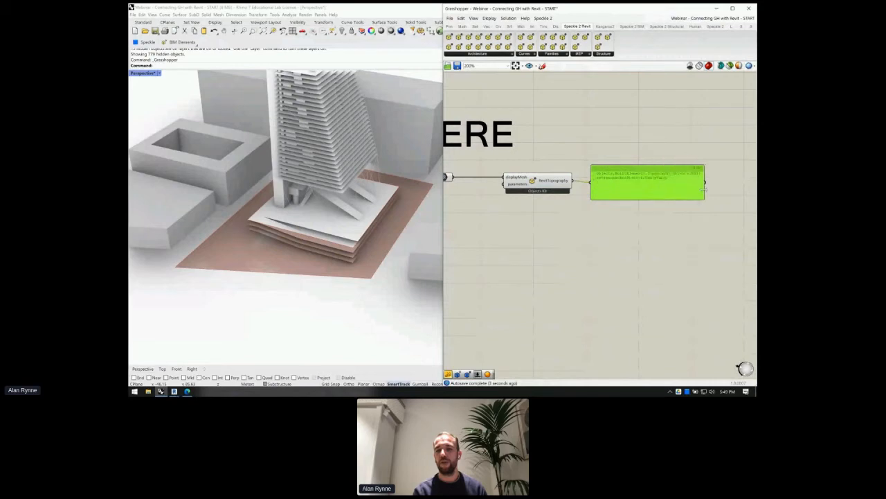
scroll(706, 181, "up", 9)
mouse_move(545, 208)
right_mouse_down()
mouse_move(574, 209)
mouse_move(557, 205)
right_mouse_up()
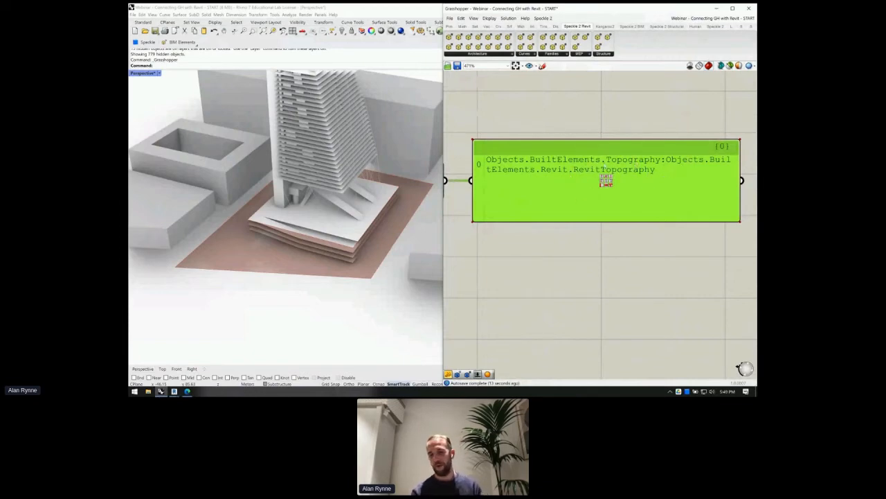
- Review the panel's Objects.BuiltElements.Revit.RevitTopography result alongside the component and START HERE group
scroll(582, 173, "down", 4)
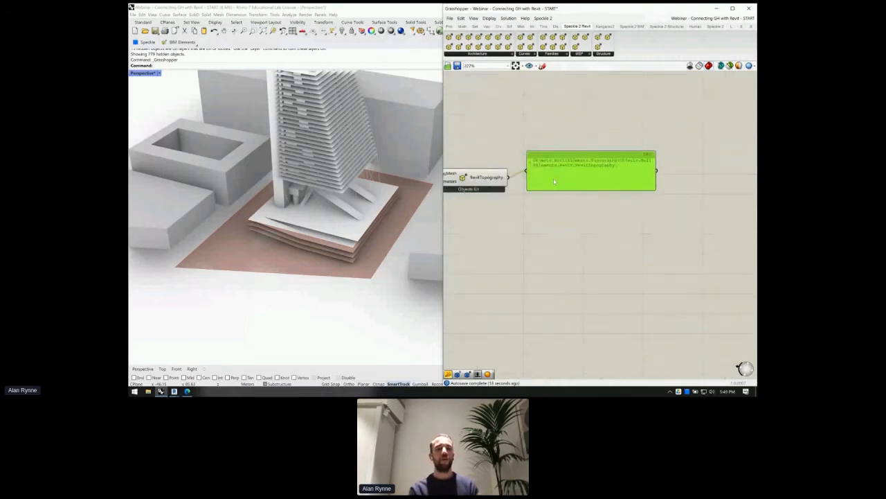
right_click_drag(548, 199, 564, 175)
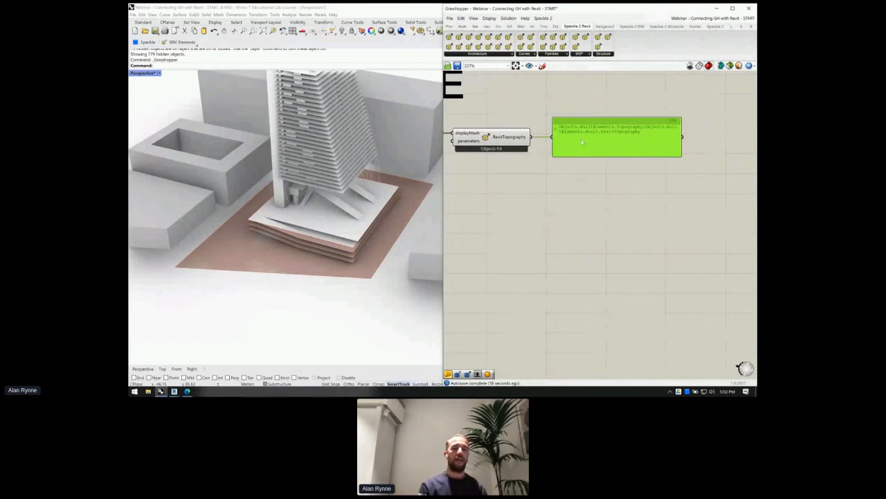
scroll(571, 142, "up", 2)
left_click(452, 139)
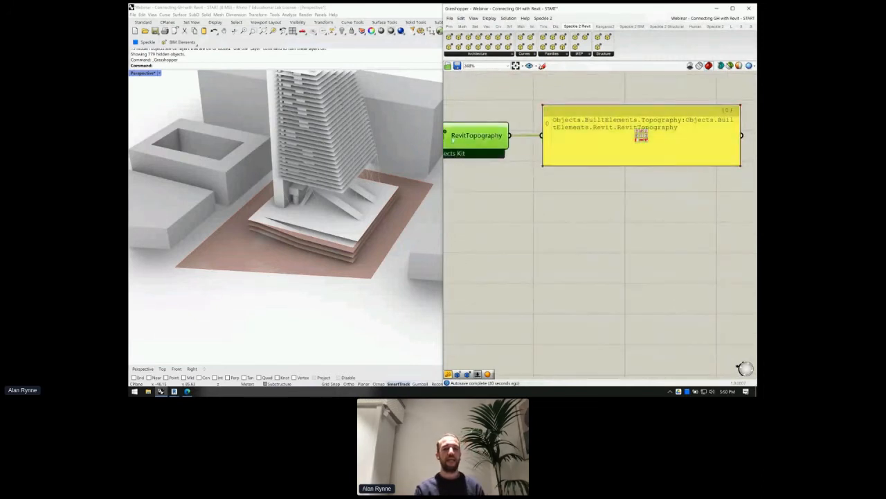
scroll(551, 200, "down", 2)
left_click(554, 208)
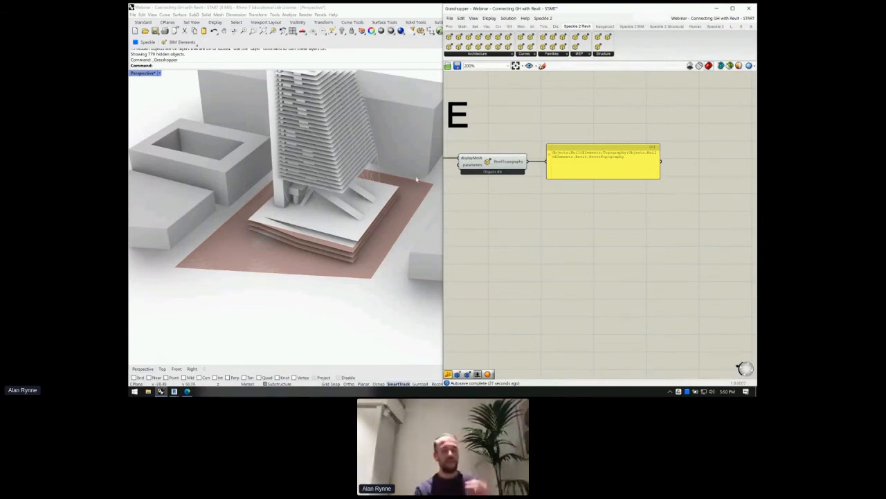
right_click_drag(512, 202, 620, 188)
scroll(580, 158, "up", 3)
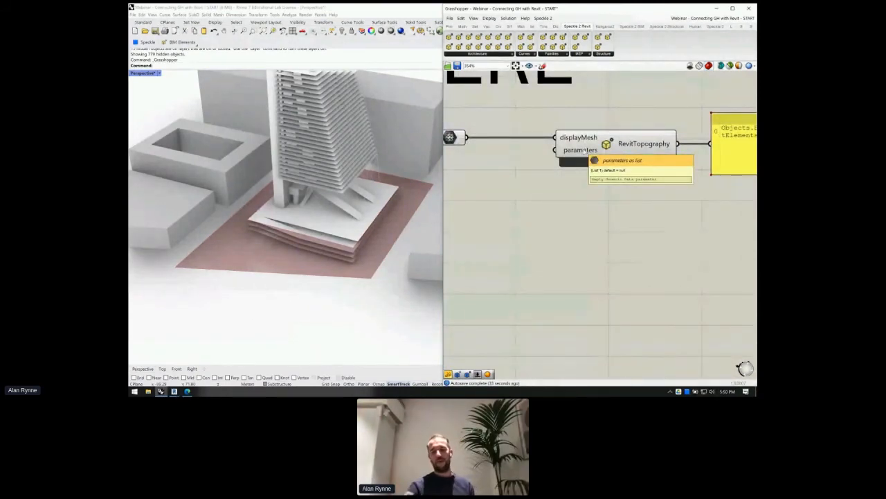
scroll(599, 189, "down", 1)
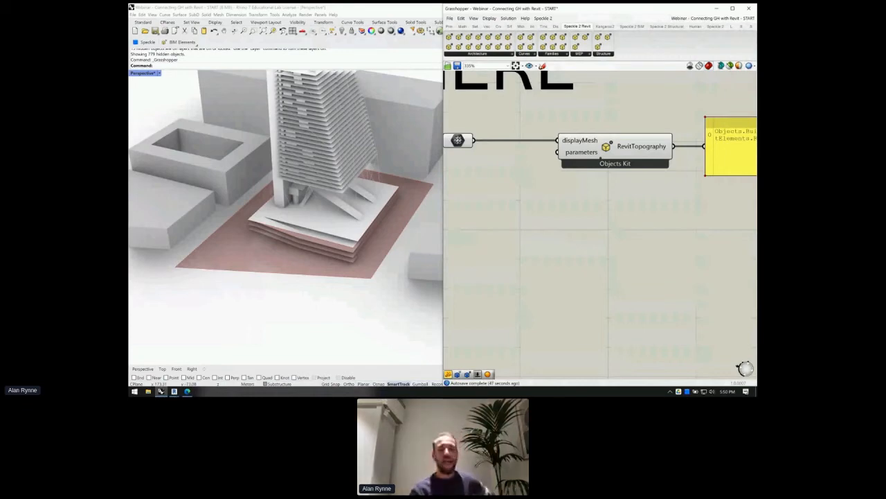
scroll(502, 182, "down", 1)
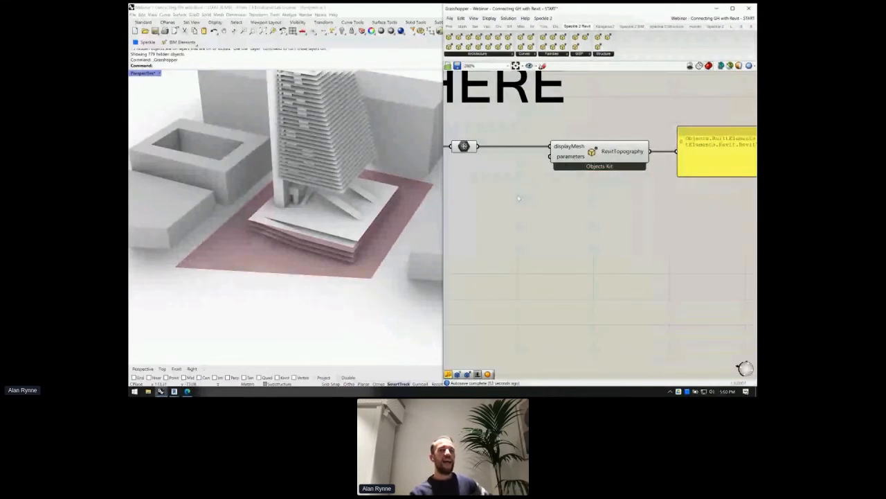
- Rearrange the Mesh parameter and RevitTopography component closer together on the canvas
right_click_drag(499, 184, 524, 179)
scroll(524, 178, "down", 2)
left_click_drag(495, 147, 510, 149)
left_click_drag(602, 153, 594, 153)
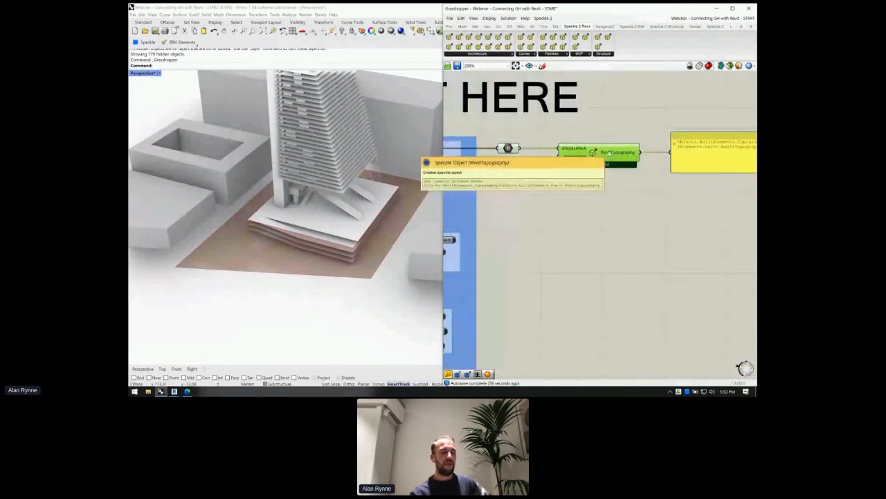
scroll(612, 157, "down", 2)
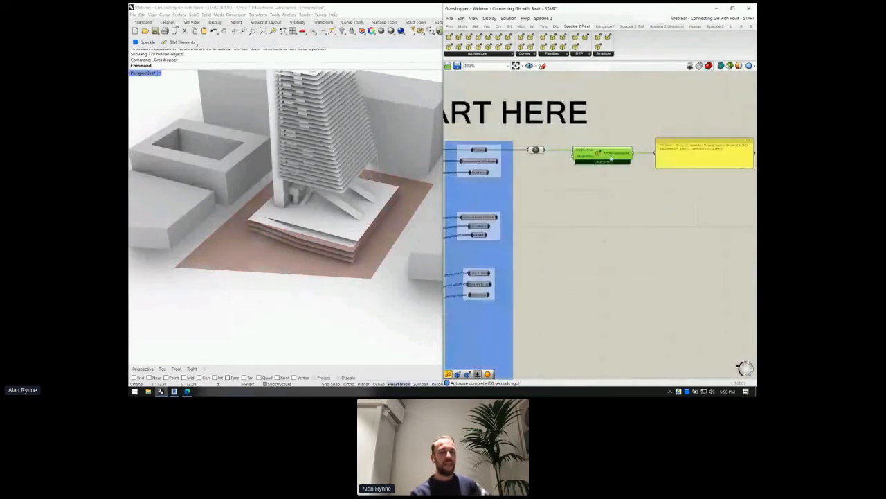
scroll(610, 159, "up", 1)
right_click_drag(622, 178, 607, 186)
mouse_move(509, 157)
left_mouse_down()
mouse_move(538, 157)
mouse_move(514, 158)
left_mouse_up()
left_click_drag(594, 161, 586, 163)
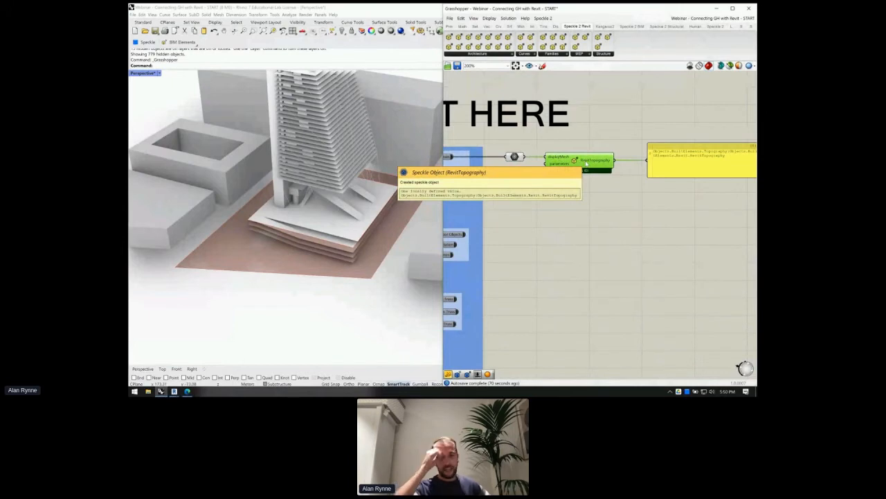
right_click_drag(642, 170, 633, 168)
- Select the topography output panel and centre the topography components in view
left_click(658, 166)
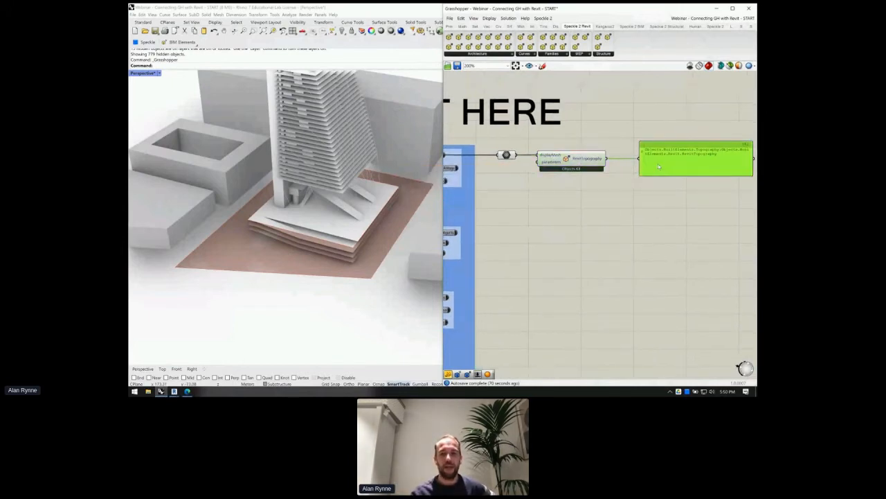
scroll(582, 160, "up", 2)
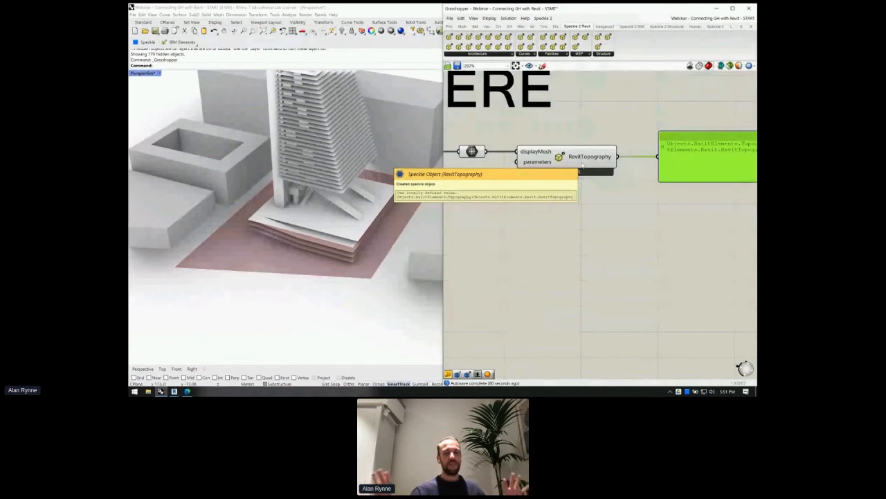
scroll(582, 164, "down", 1)
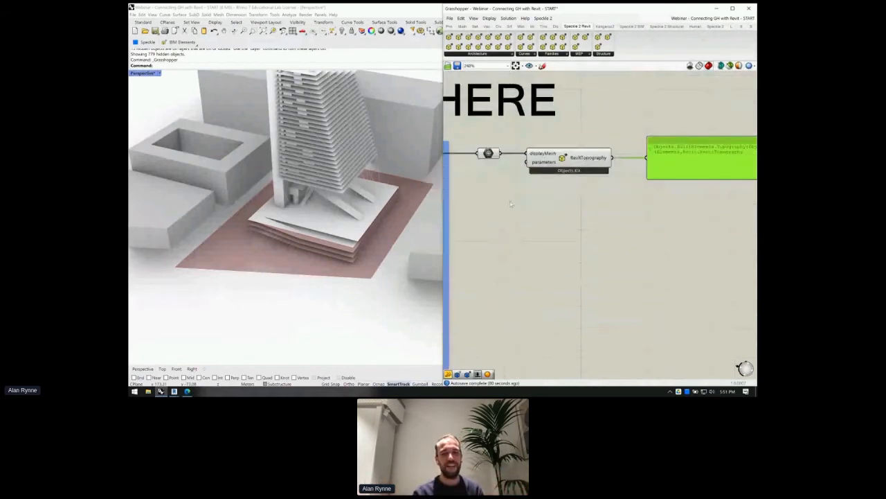
scroll(525, 201, "down", 1)
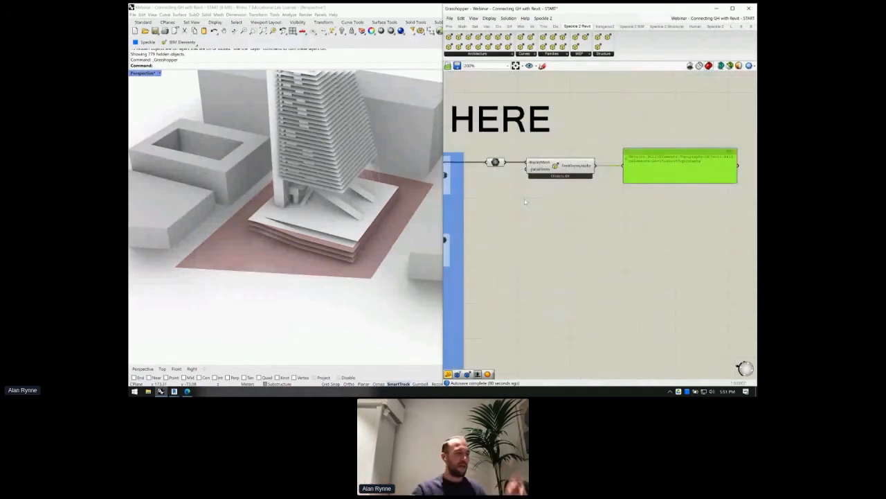
scroll(534, 191, "down", 2)
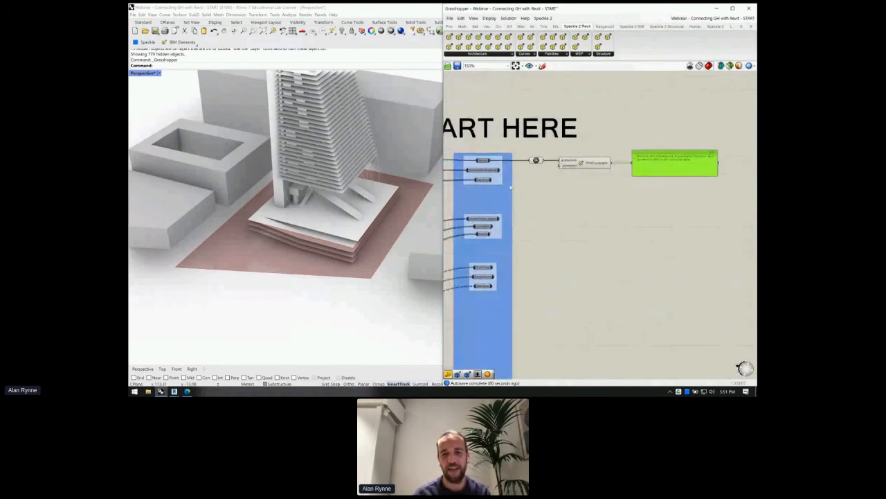
scroll(580, 169, "up", 2)
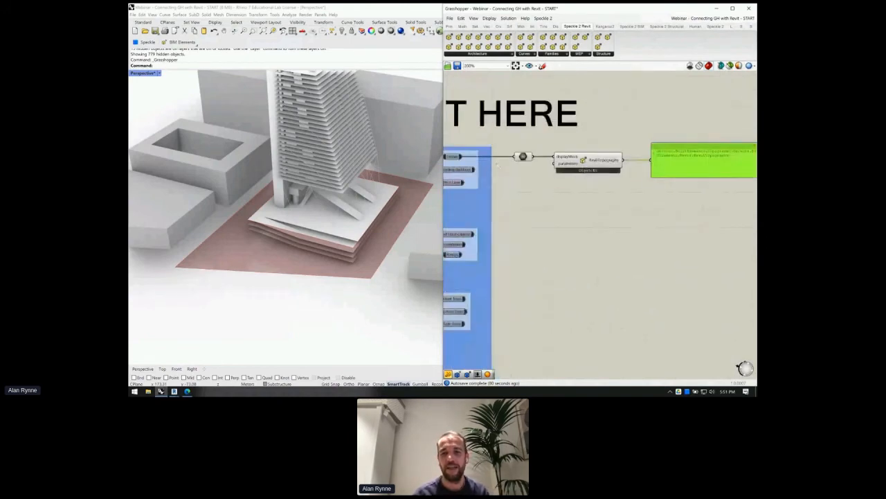
right_click_drag(631, 195, 595, 184)
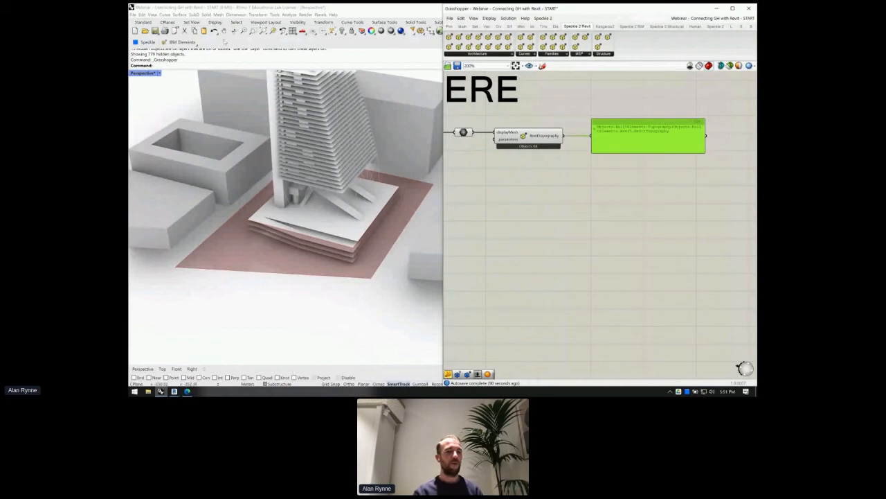
- Run the Speckle command in Rhino to show the Pink Edifice streams window
left_click(214, 67)
type("Speckle")
key("Return")
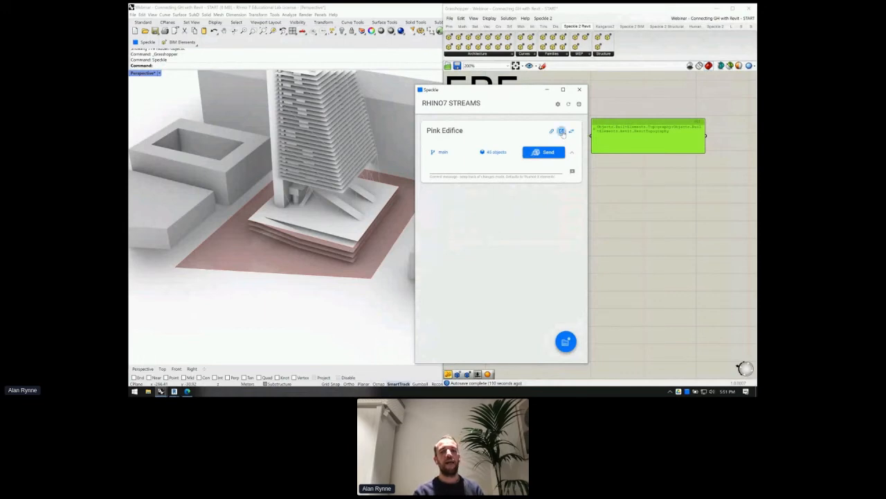
- Open the Pink Edifice stream page in Edge and copy its full stream URL
left_click(562, 130)
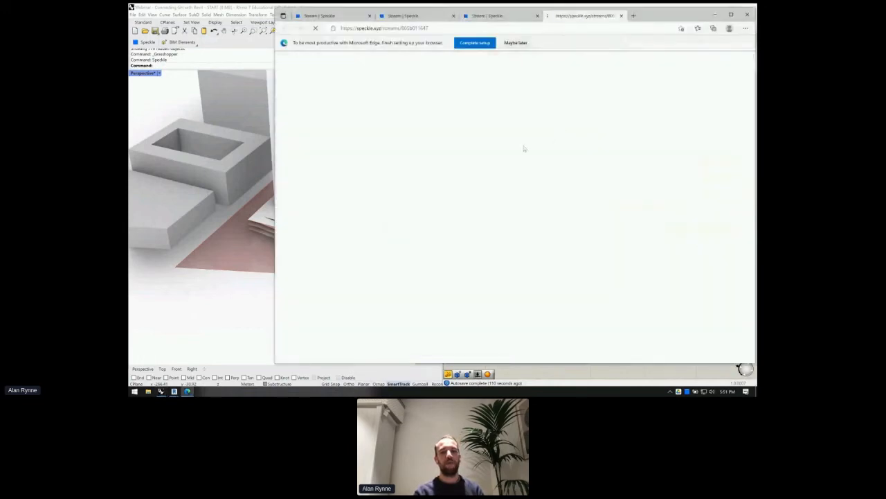
left_click(397, 28)
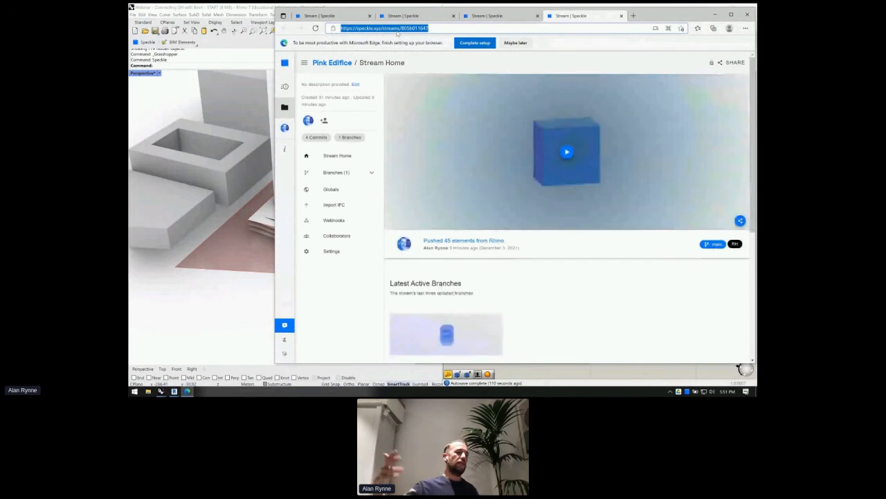
left_click(359, 28)
left_click_drag(357, 29, 439, 31)
double_click(412, 28)
left_click(430, 29)
key("ctrl+a")
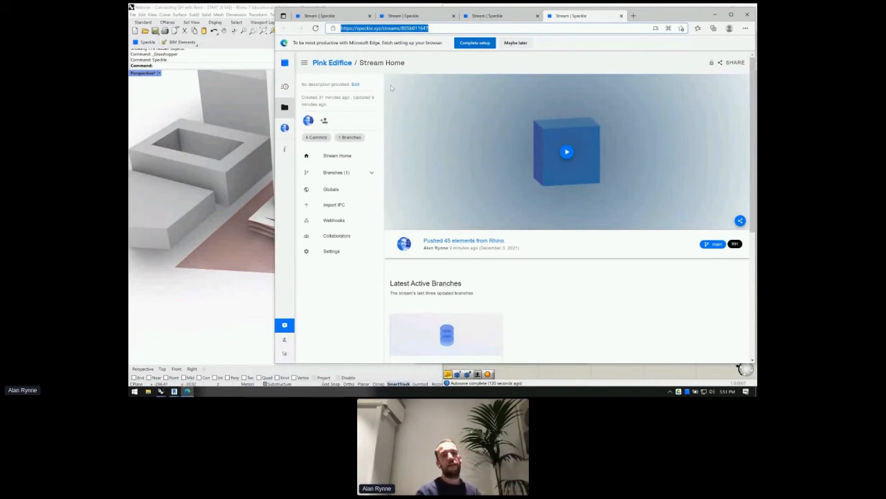
left_click(535, 385)
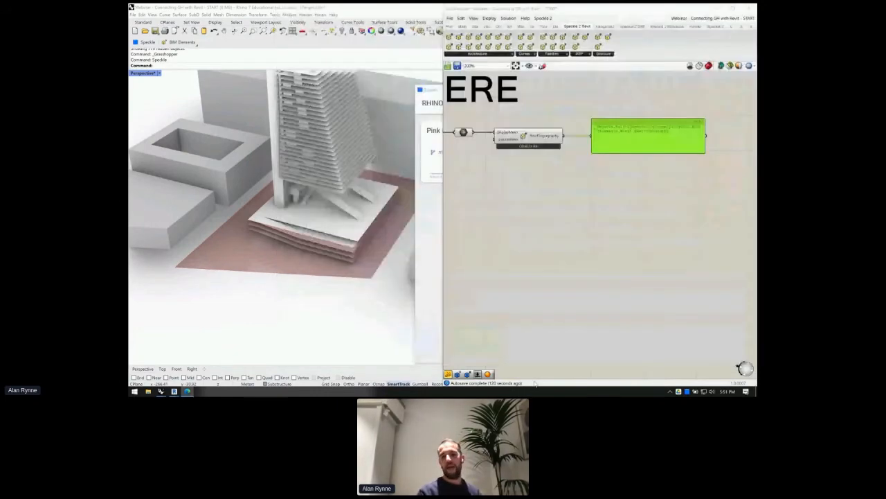
- Create a panel containing the pasted Pink Edifice stream URL
left_click(604, 181)
double_click(604, 181)
type("//")
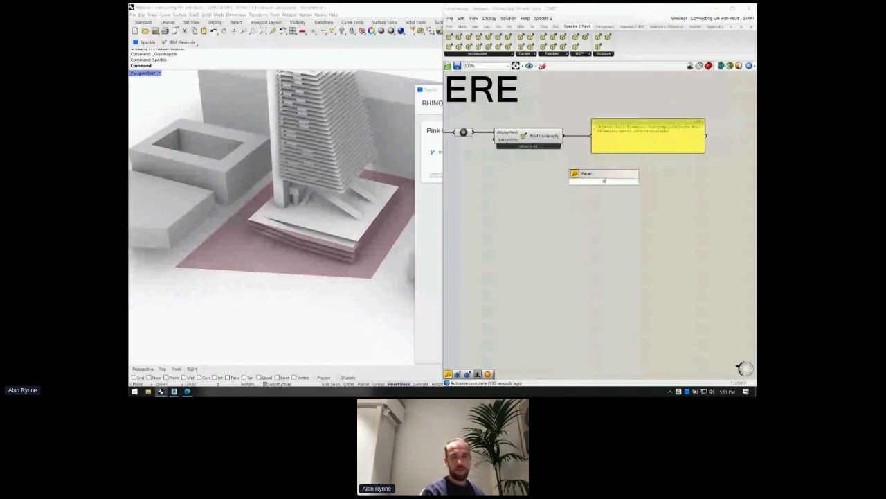
key("Return")
- Rearrange the URL panel, topography panel and RevitTopography component on the canvas
right_click_drag(610, 182, 587, 209)
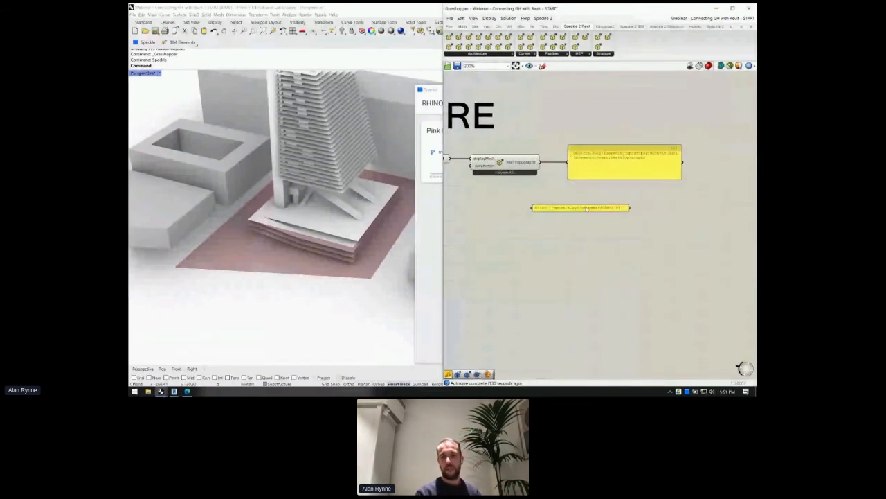
scroll(587, 208, "up", 4)
scroll(576, 212, "down", 3)
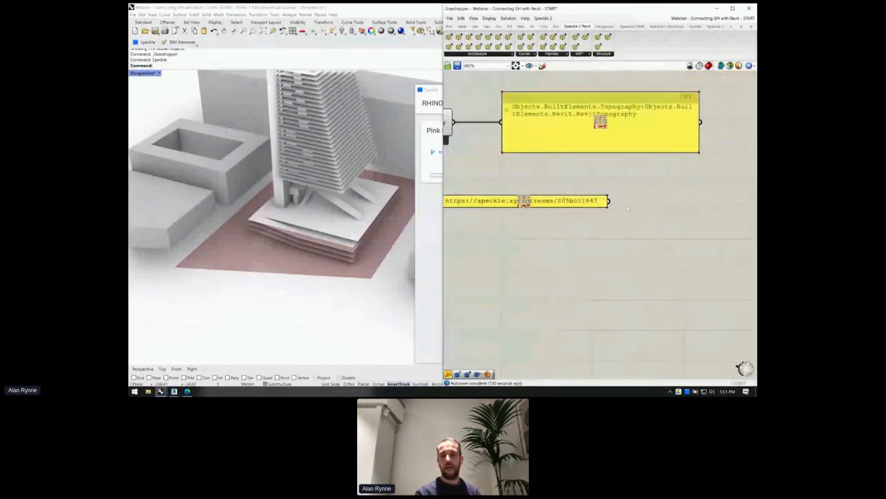
left_click_drag(581, 202, 610, 241)
left_click(597, 188)
left_click_drag(524, 142, 570, 123)
right_click_drag(561, 145, 610, 170)
left_click_drag(473, 145, 504, 158)
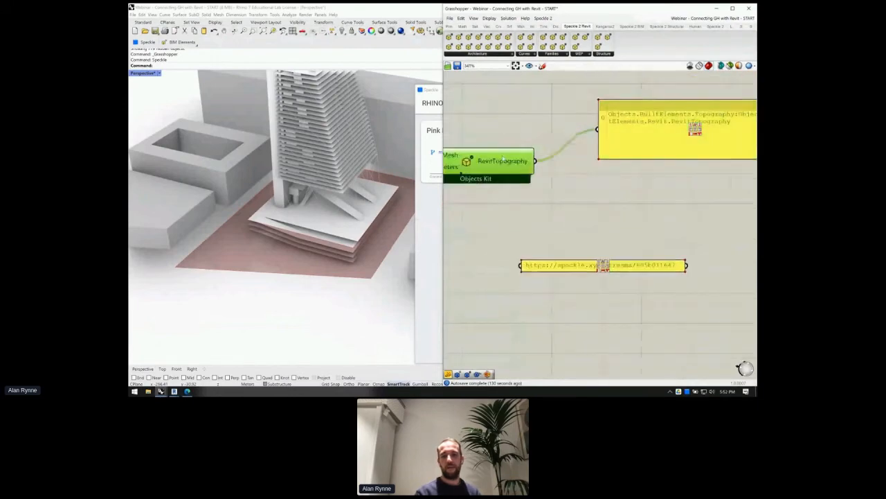
left_click_drag(567, 270, 501, 270)
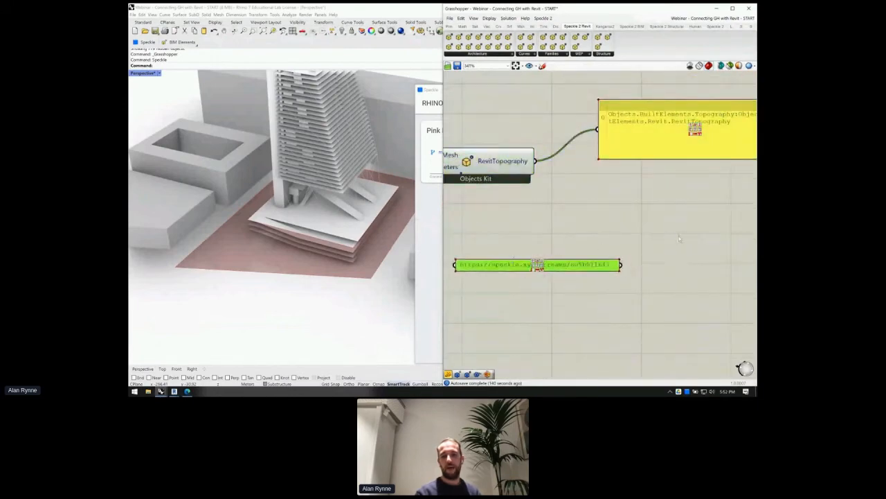
- Add a Speckle Send component near the URL panel
double_click(679, 235)
type("send")
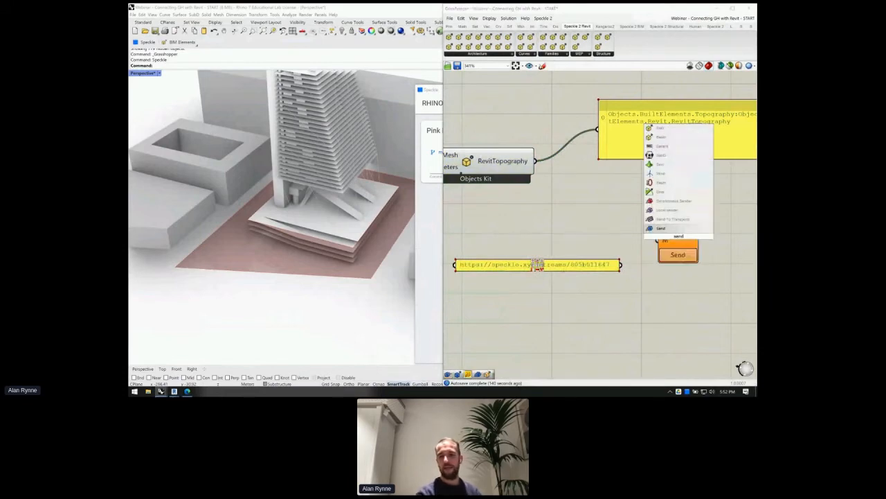
key("Return")
left_click_drag(680, 238, 674, 225)
double_click(593, 348)
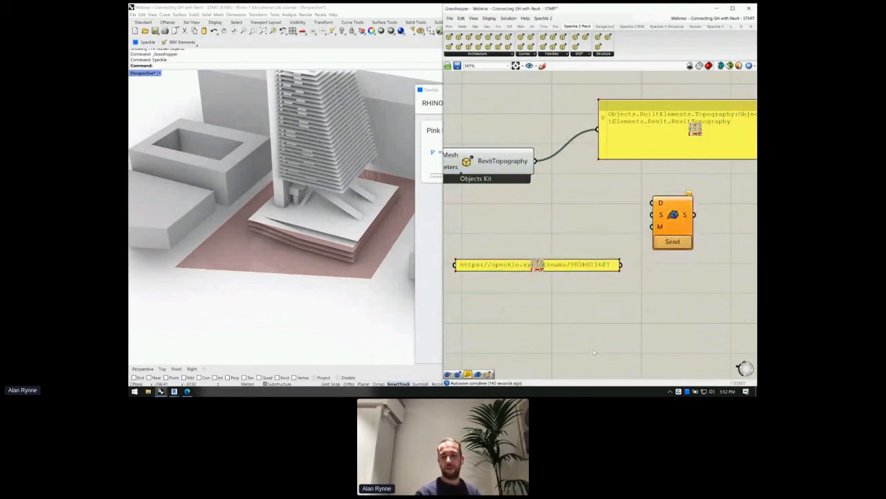
type("bifocals")
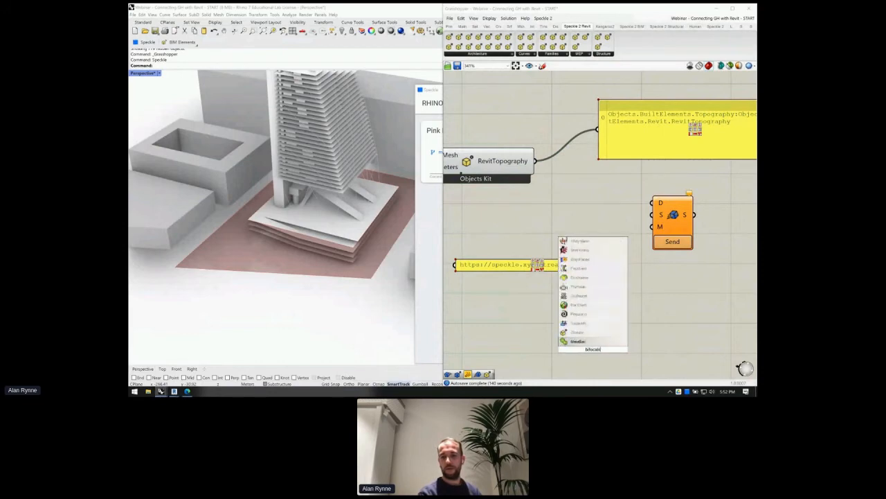
key("Escape")
- Wire RevitTopography and the stream URL into Send and send to Pink Edifice
left_click_drag(621, 264, 539, 166)
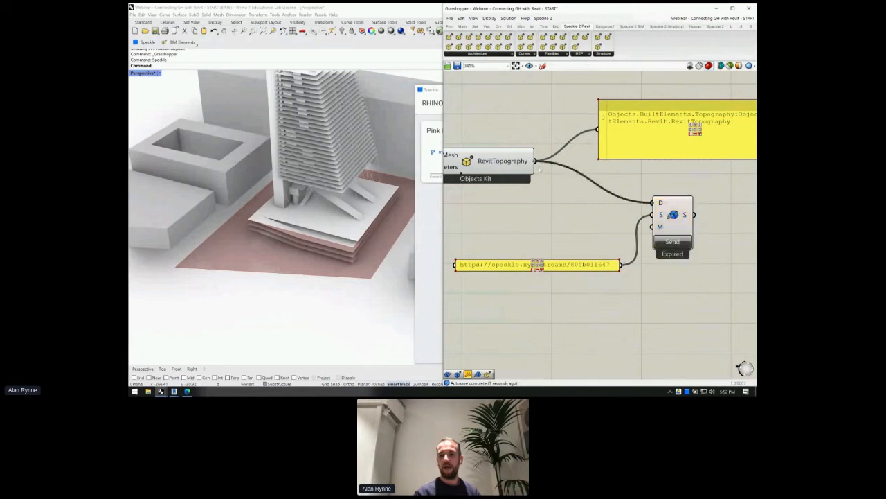
scroll(531, 142, "down", 3)
left_click(559, 200)
left_click_drag(560, 201, 558, 200)
left_click(612, 204)
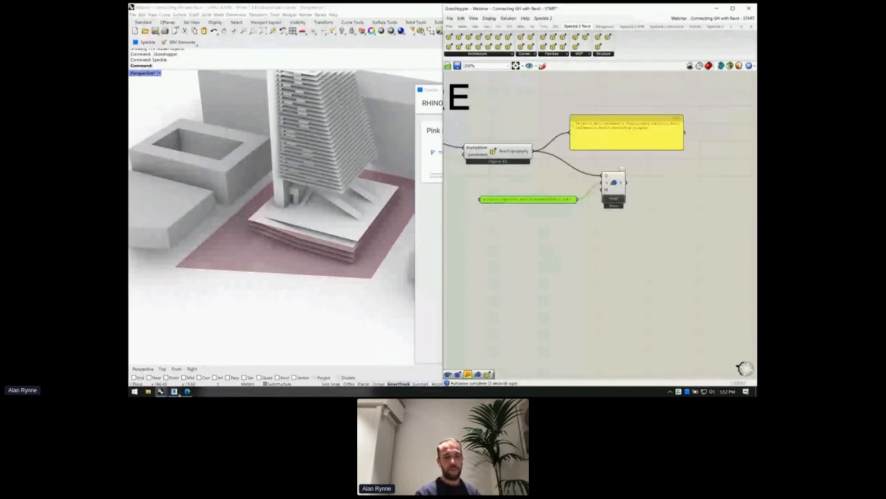
- Delete the previously received floor and tower from Revit's 3D view
mouse_move(161, 391)
left_click(182, 358)
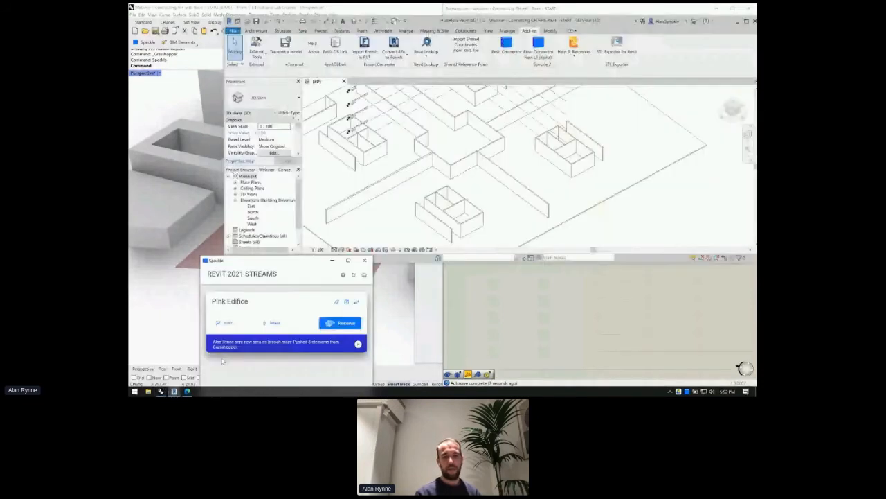
scroll(453, 166, "down", 4)
scroll(454, 166, "down", 3)
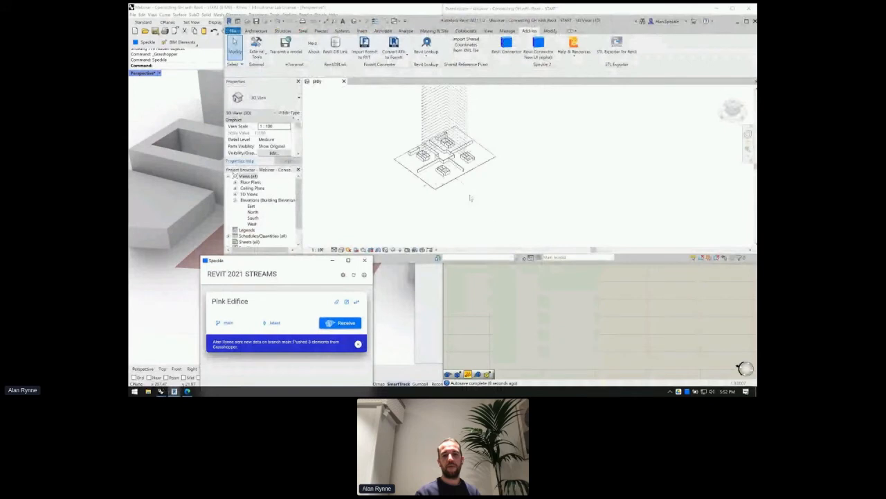
scroll(472, 220, "down", 3)
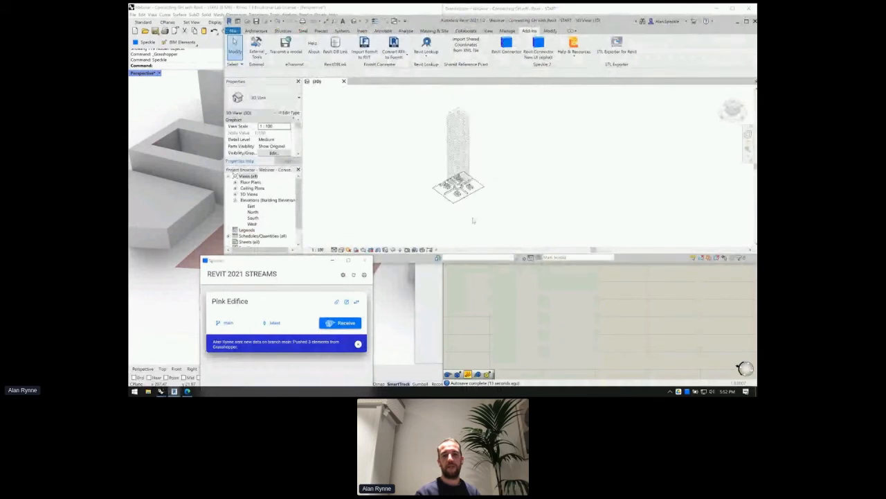
scroll(473, 220, "down", 2)
left_click_drag(477, 200, 455, 175)
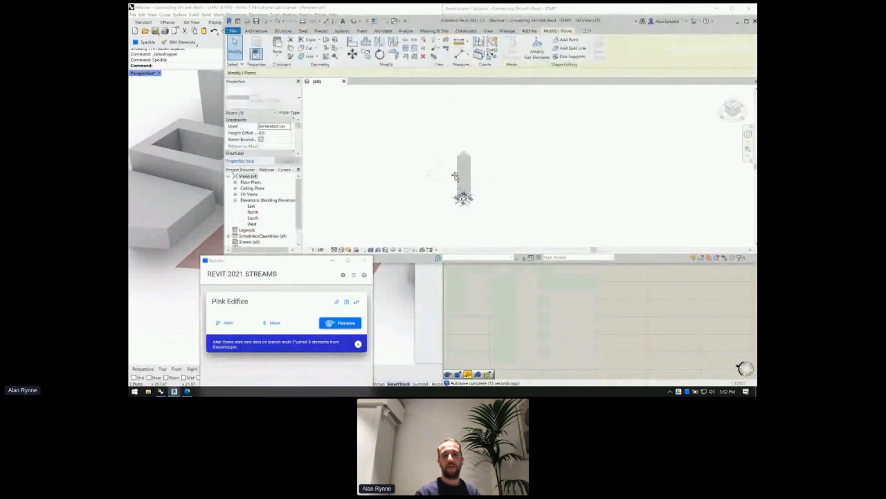
key("ctrl+z")
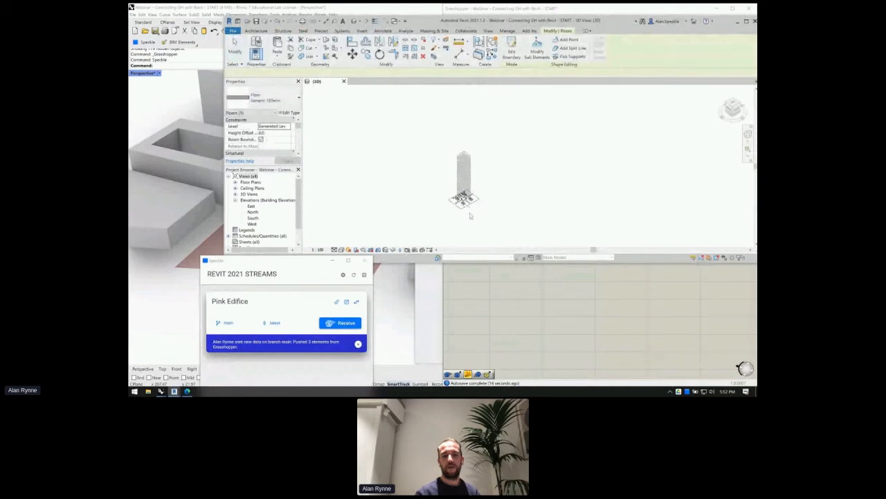
right_click(467, 214)
left_click(462, 222)
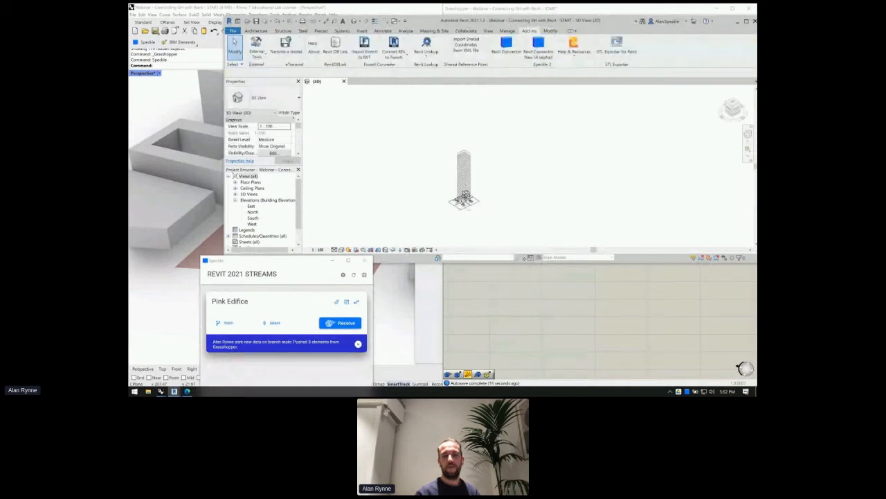
left_click_drag(475, 201, 443, 147)
left_click(506, 209)
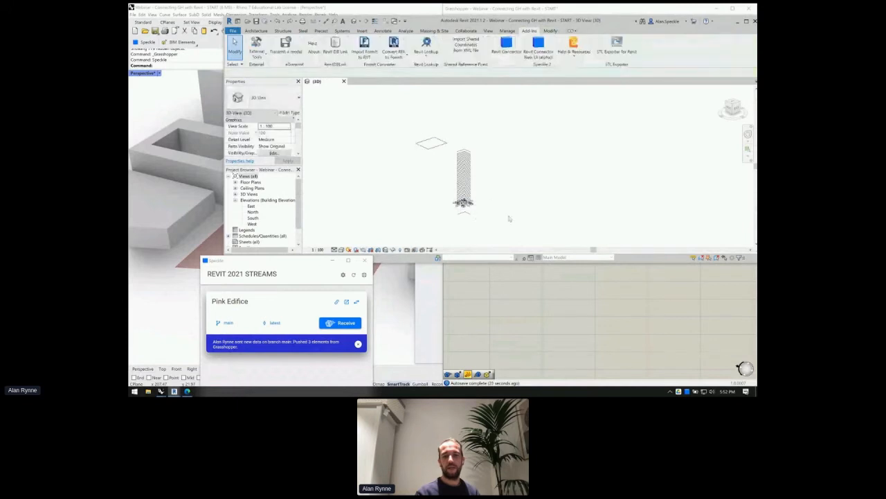
left_click_drag(422, 148, 377, 109)
key("Delete")
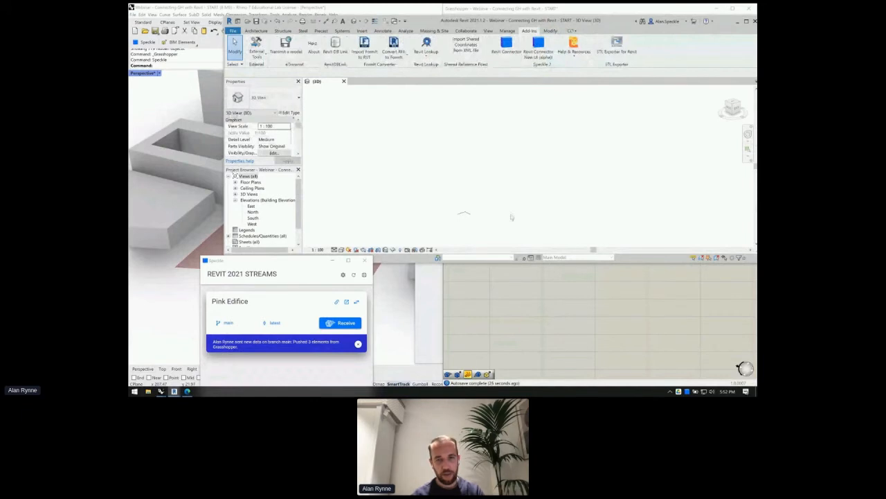
- Receive the latest Pink Edifice stream data through the Speckle connector
scroll(465, 220, "up", 3)
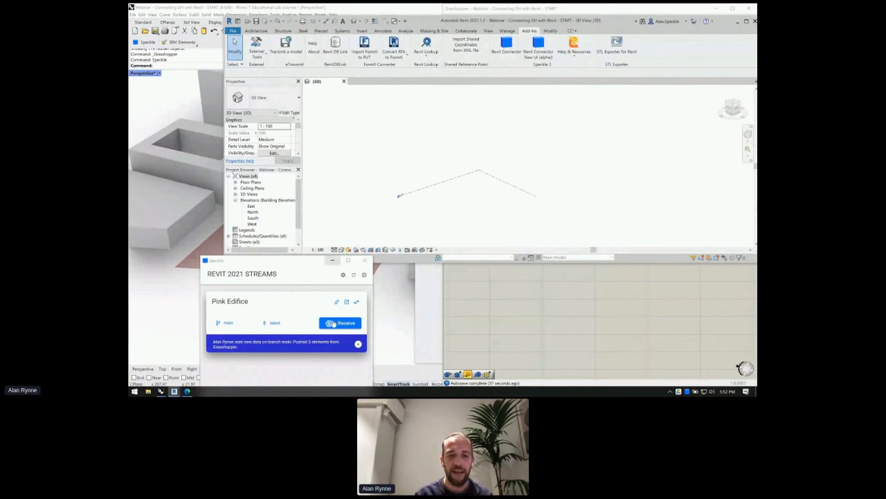
left_click_drag(300, 262, 285, 94)
left_click(325, 150)
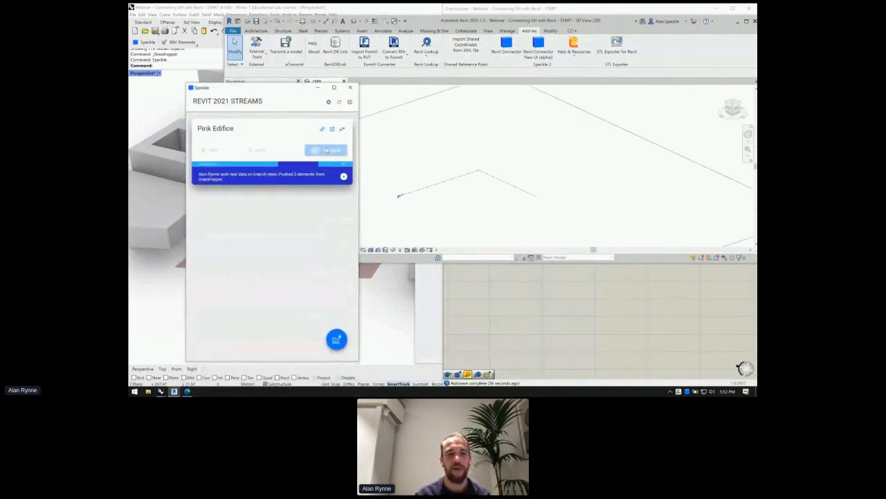
scroll(544, 207, "down", 5)
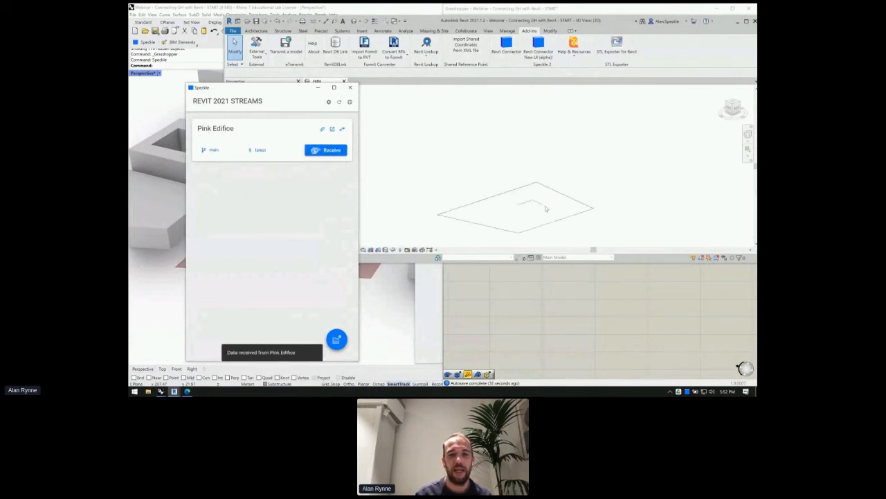
scroll(530, 240, "up", 2)
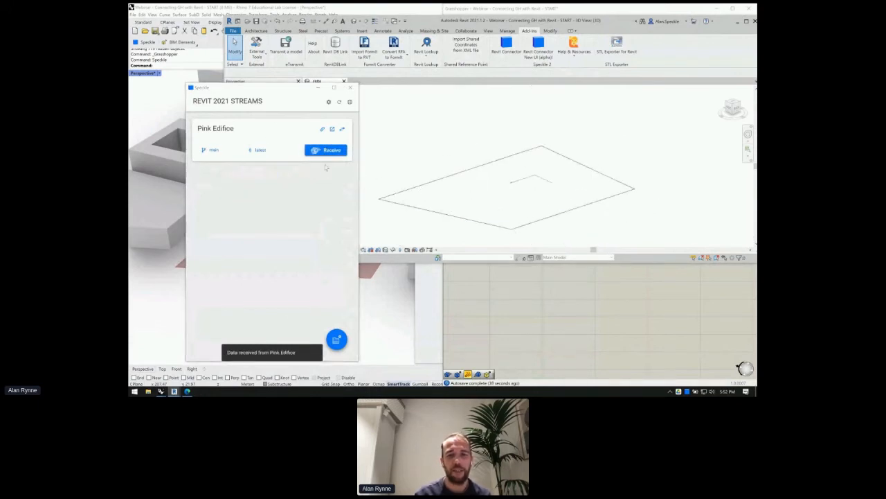
left_click_drag(265, 90, 246, 186)
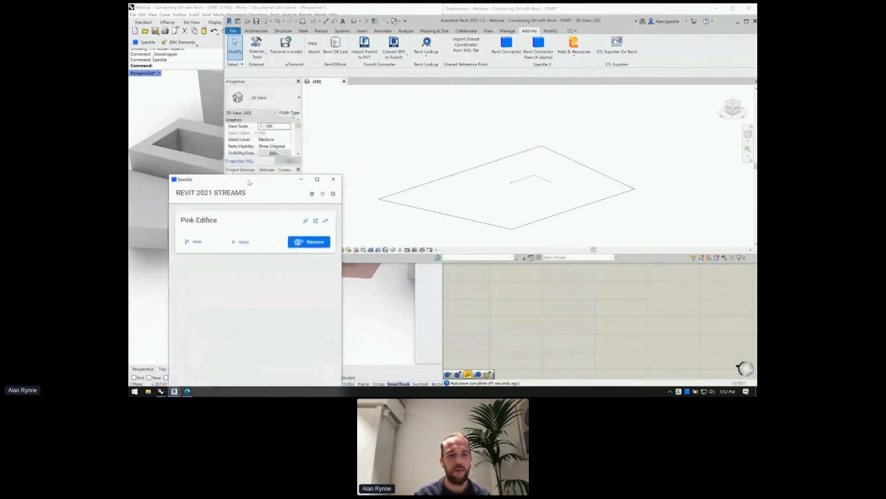
- Edit the received topography surface, place a new point on it, and finish the surface
left_click(484, 222)
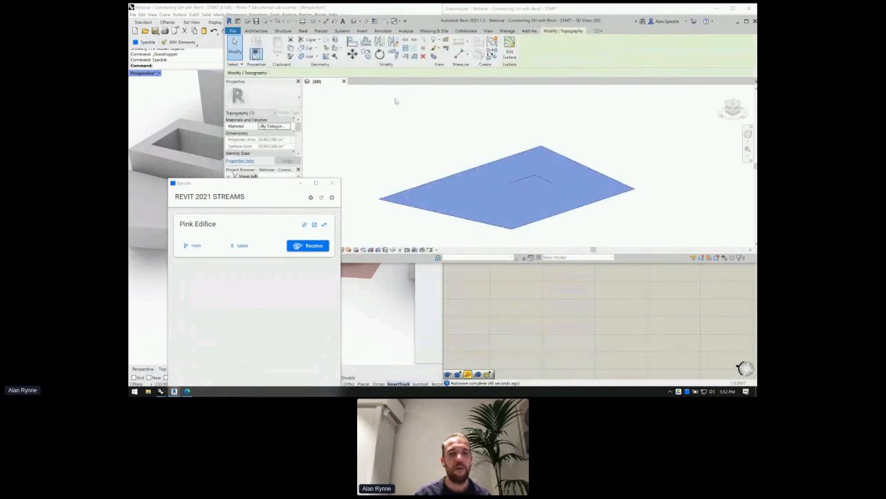
left_click(509, 49)
scroll(487, 212, "up", 2)
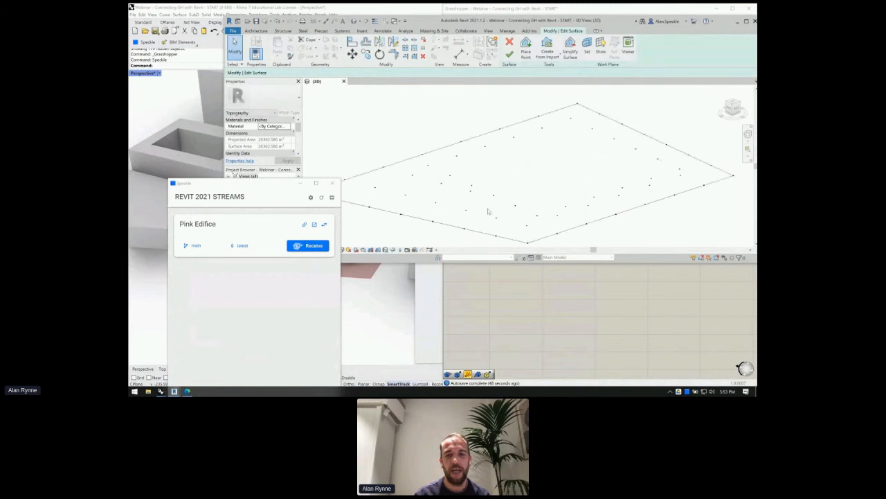
left_click(493, 164)
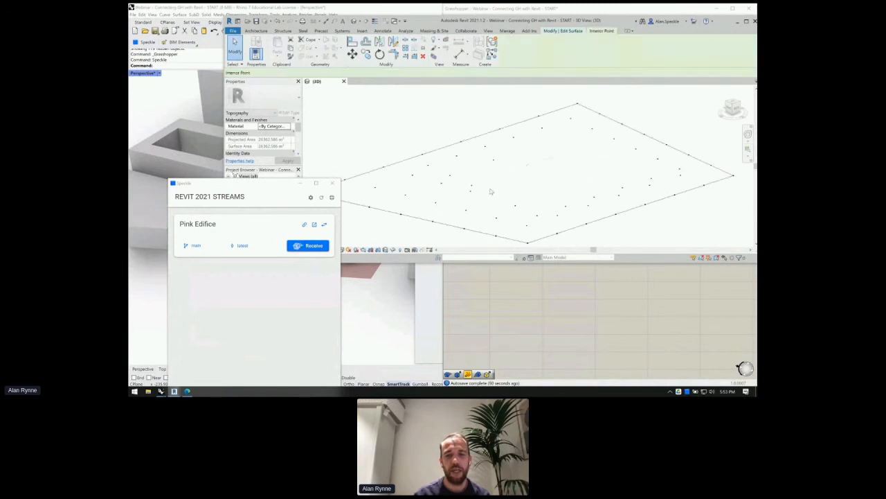
left_click(470, 174)
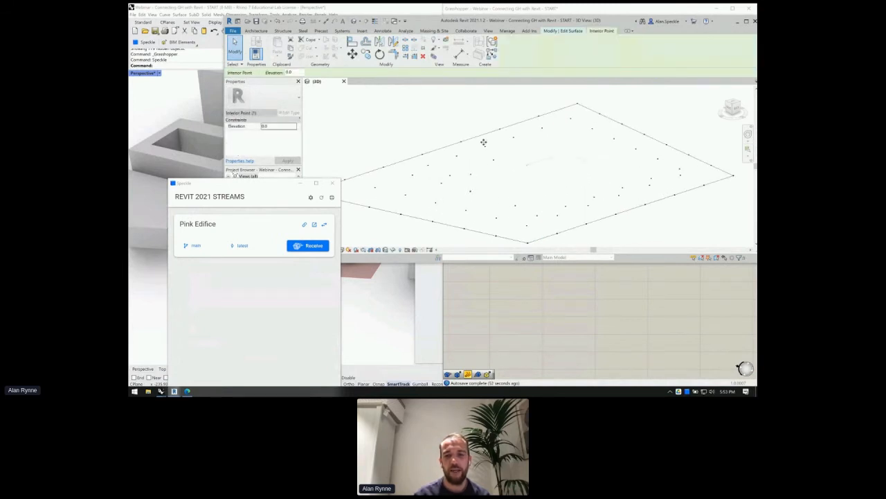
scroll(531, 126, "down", 2)
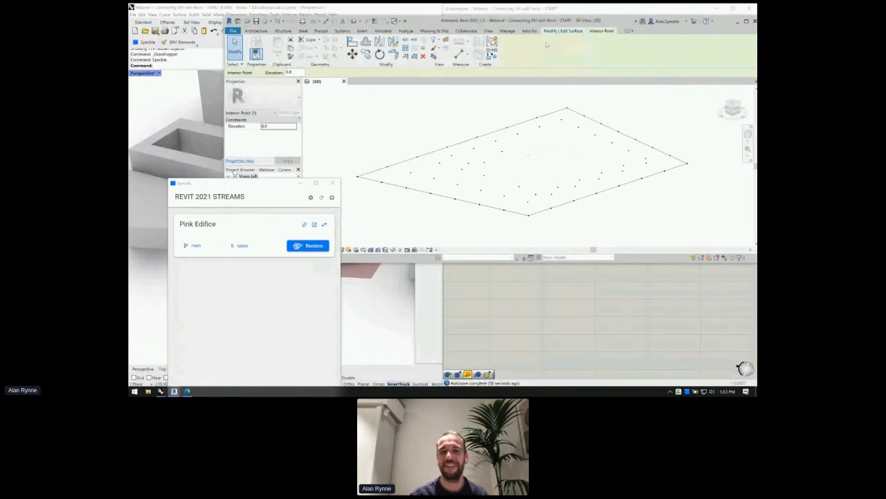
key("Escape")
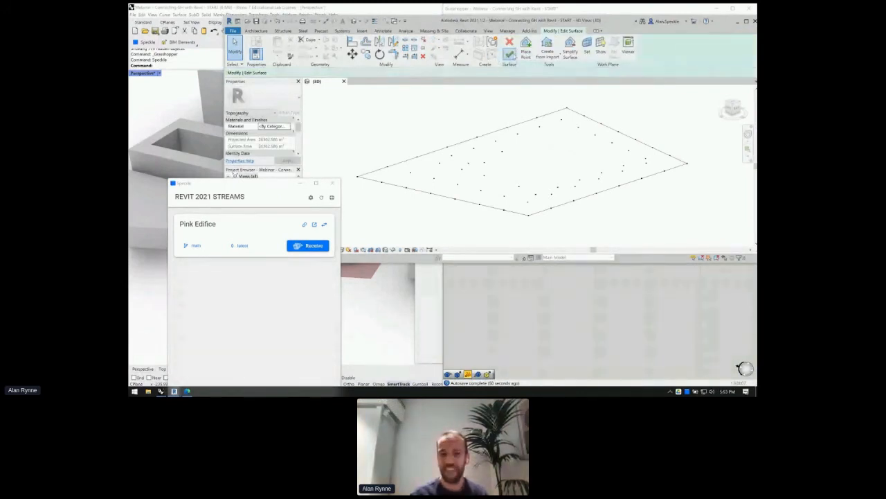
left_click(509, 53)
- Reselect the topography surface, then switch back to the Rhino and Grasshopper window
left_click(518, 211)
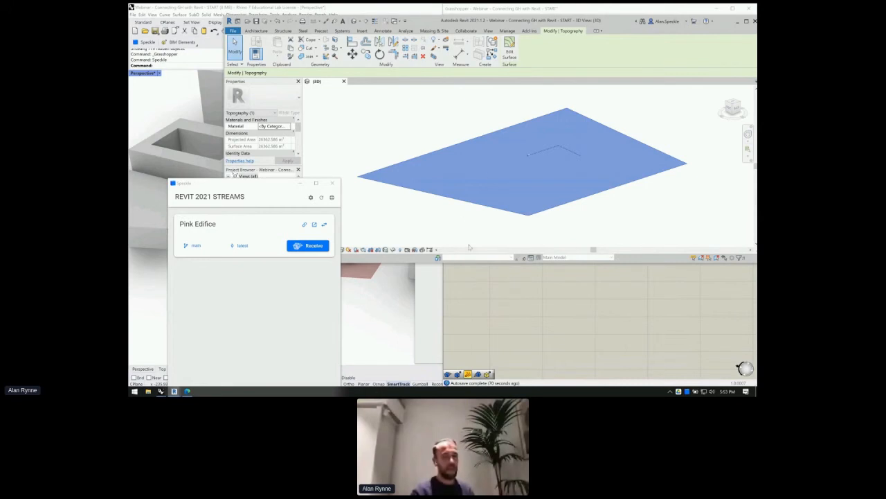
left_click(461, 210)
left_click(465, 191)
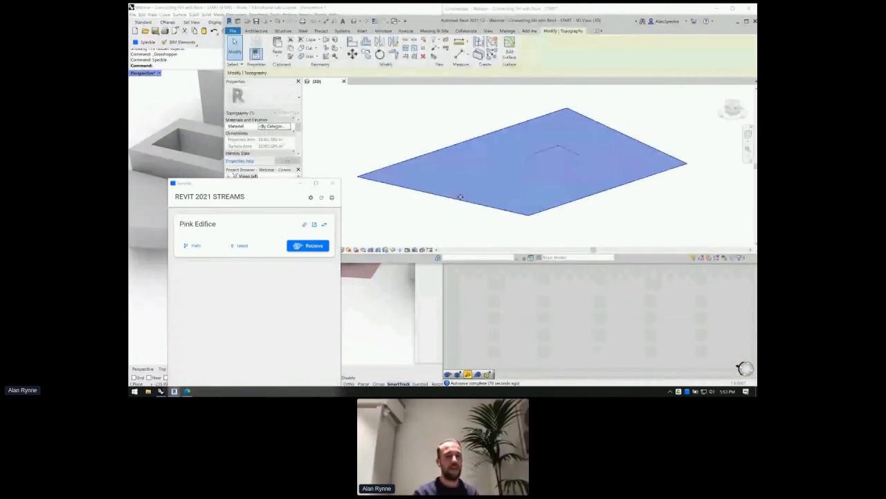
scroll(425, 167, "down", 3)
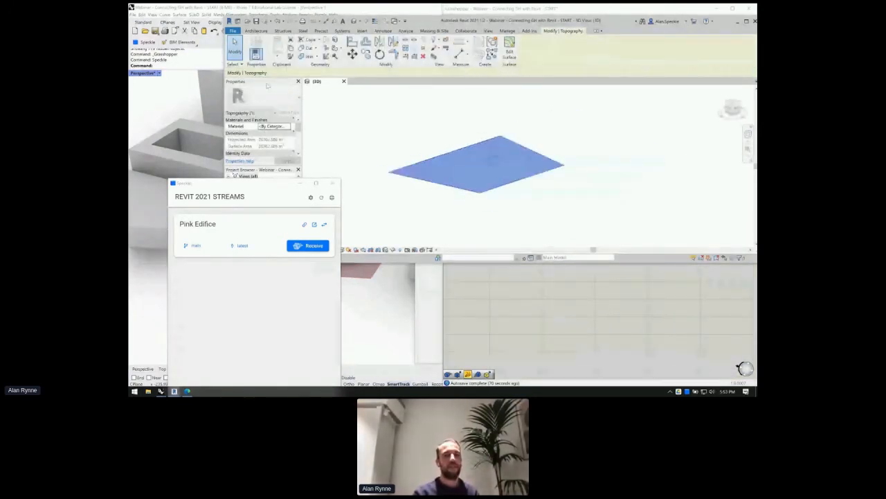
left_click(536, 296)
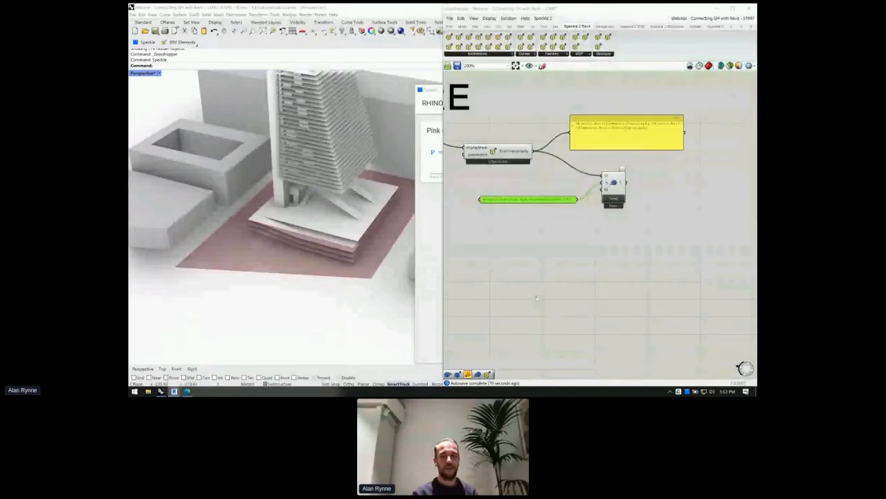
- Move the yellow output panel from RevitTopography up and to the right
scroll(536, 295, "down", 4)
right_click_drag(486, 217, 547, 207)
scroll(546, 205, "up", 5)
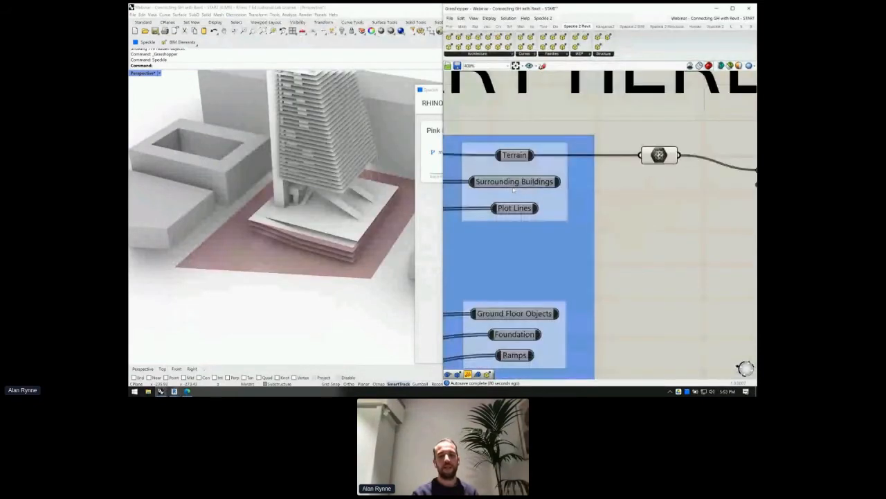
left_click(513, 181)
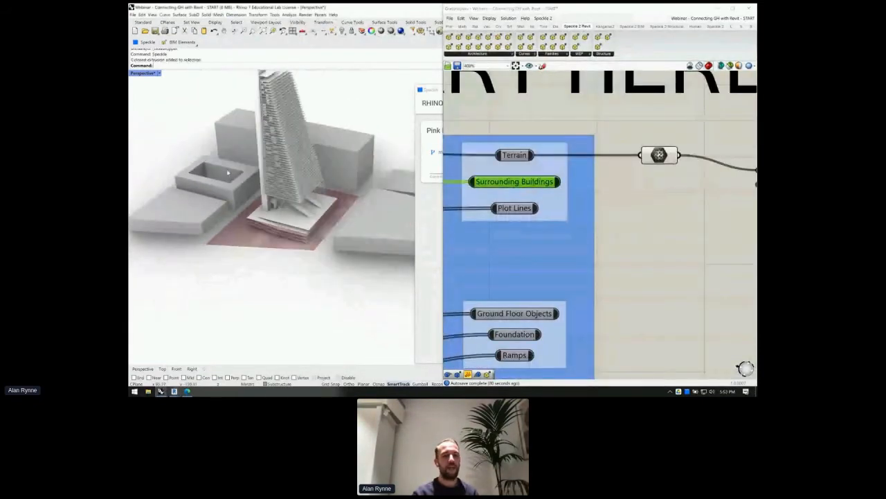
right_click_drag(612, 203, 558, 191)
scroll(556, 188, "down", 3)
left_click(638, 154)
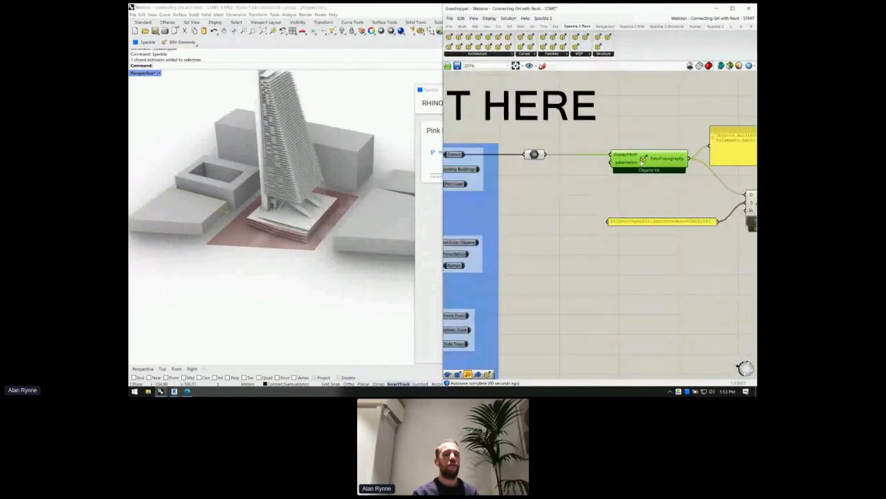
right_click_drag(741, 146, 656, 122)
left_click_drag(656, 122, 678, 109)
left_click(684, 221)
- Shift the stream URL panel and its Send component further right
left_click_drag(684, 220, 513, 128)
left_click(686, 229)
left_click_drag(686, 229, 576, 167)
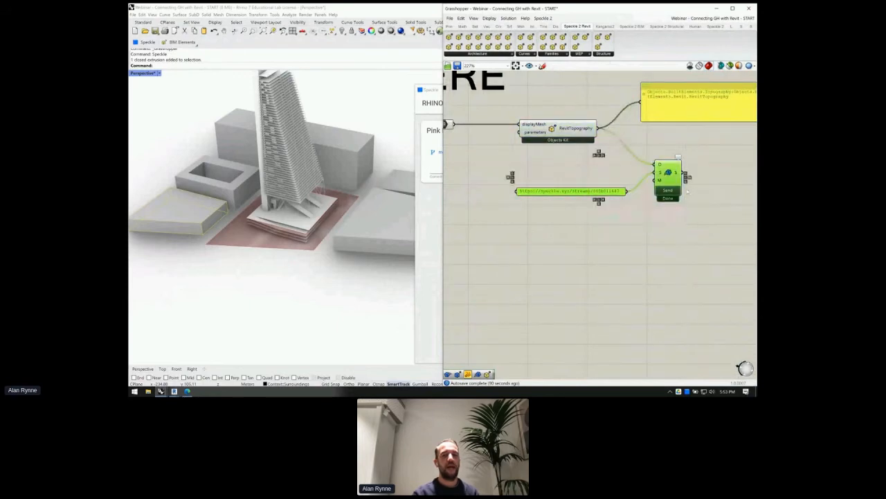
left_click_drag(678, 177, 749, 189)
left_click(575, 171)
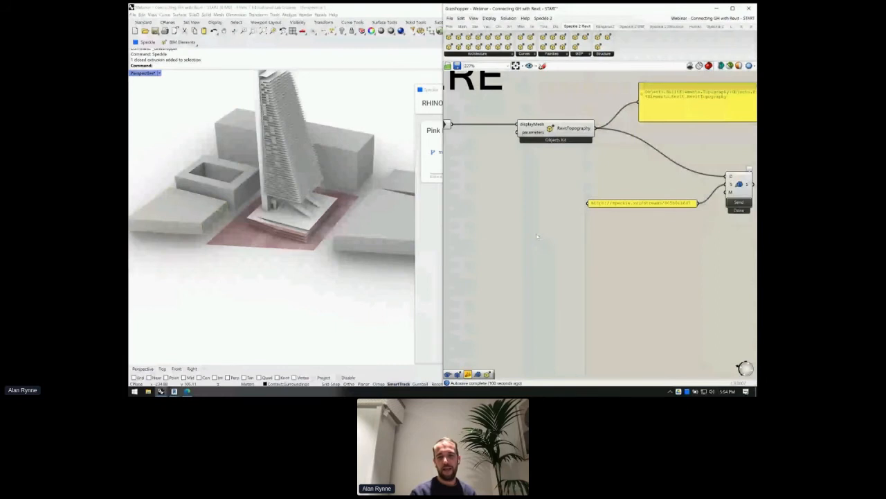
right_click_drag(542, 170, 607, 172)
- Add a 'DirectShape by base geometries' component beside the category value list
double_click(541, 179)
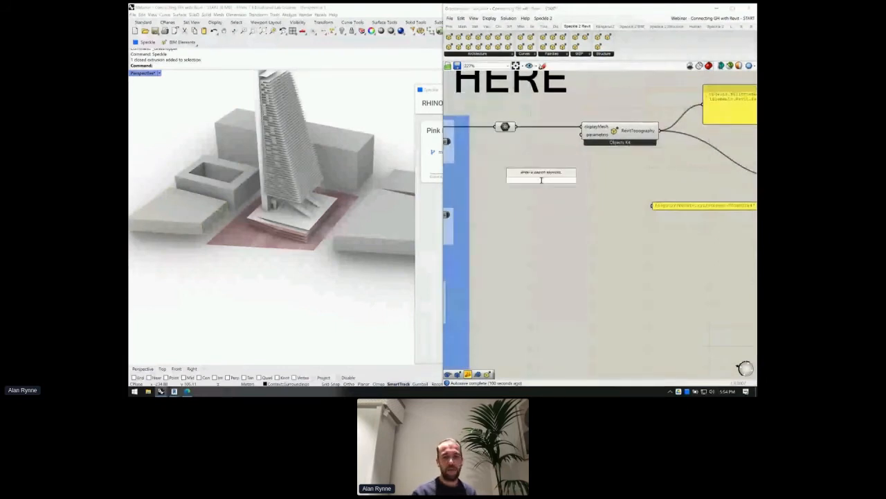
type("direct shape")
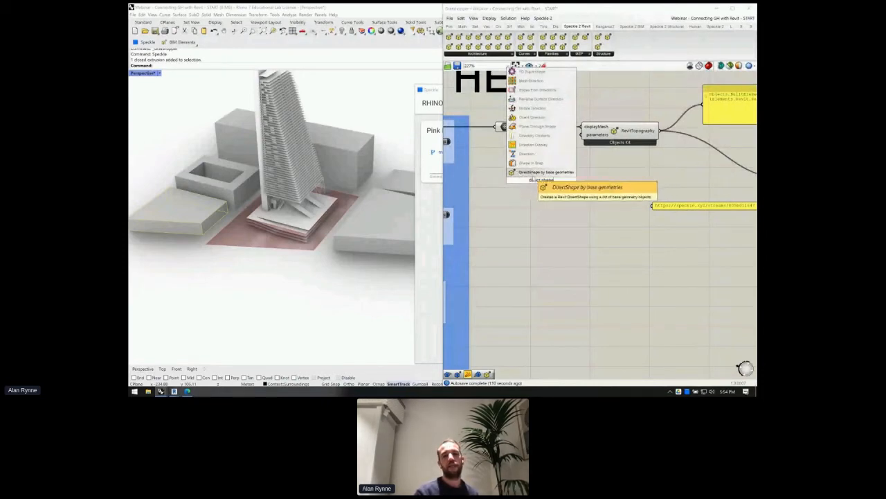
left_click(540, 174)
left_click_drag(534, 191, 607, 195)
- Show the list of Revit categories from the Casework value list dropdown
scroll(606, 194, "up", 3)
scroll(627, 196, "down", 2)
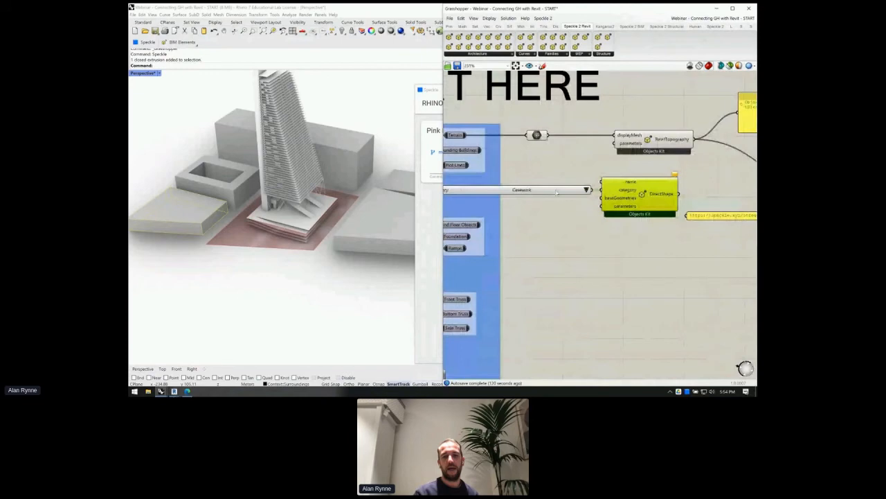
right_click_drag(573, 208, 601, 208)
left_click(613, 189)
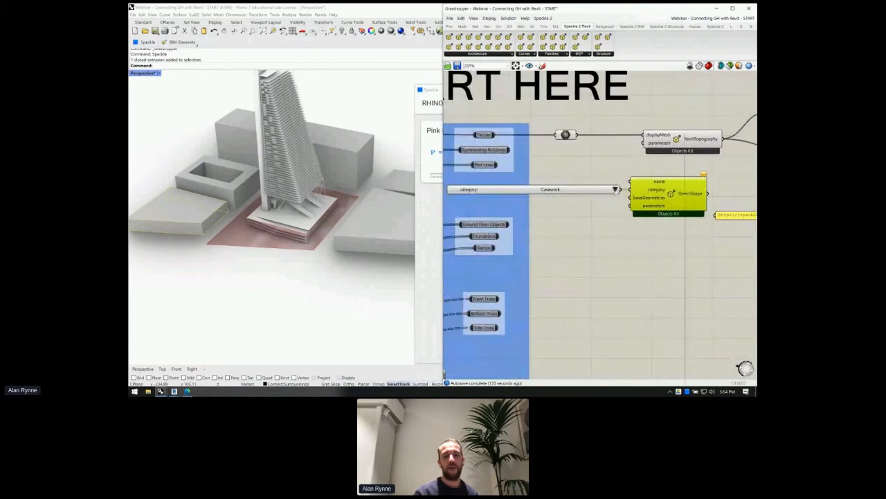
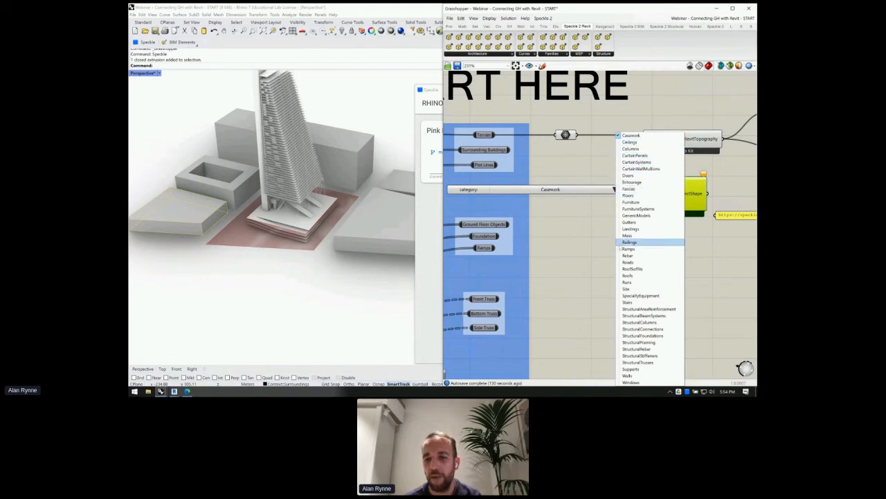
- Choose Site as the DirectShape category and wire Surrounding Buildings into its baseGeometries input
left_click(634, 288)
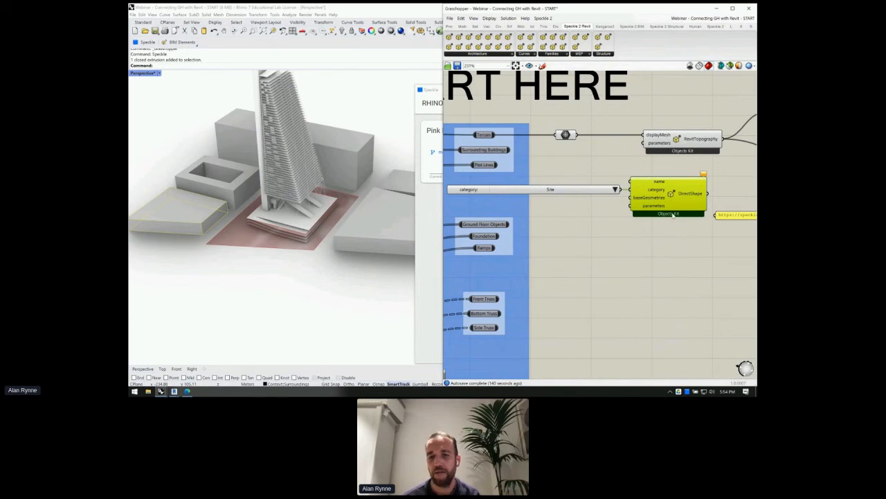
right_click_drag(673, 215, 635, 213)
scroll(642, 203, "down", 1)
left_click_drag(501, 160, 600, 198)
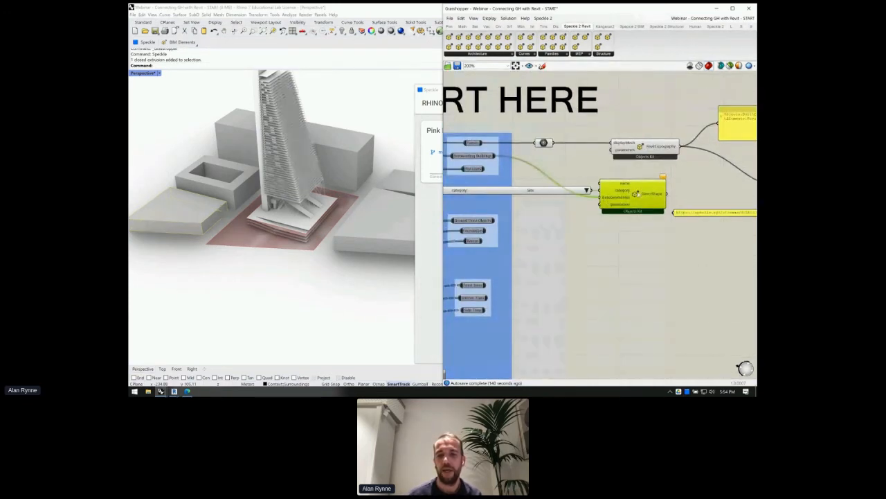
scroll(629, 205, "up", 1)
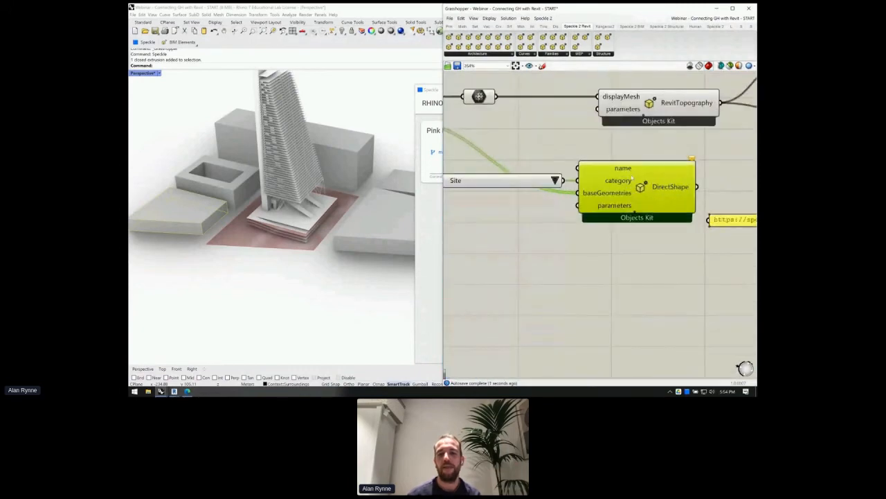
scroll(628, 174, "down", 1)
mouse_move(684, 161)
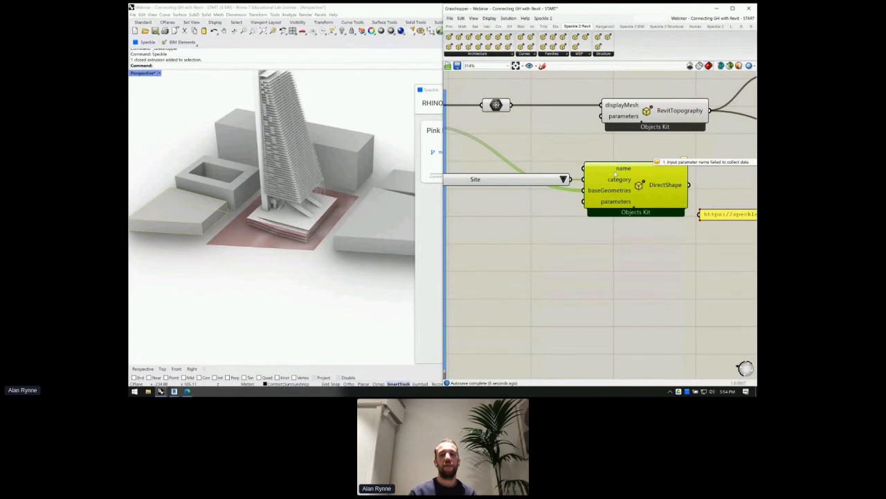
left_click(615, 144)
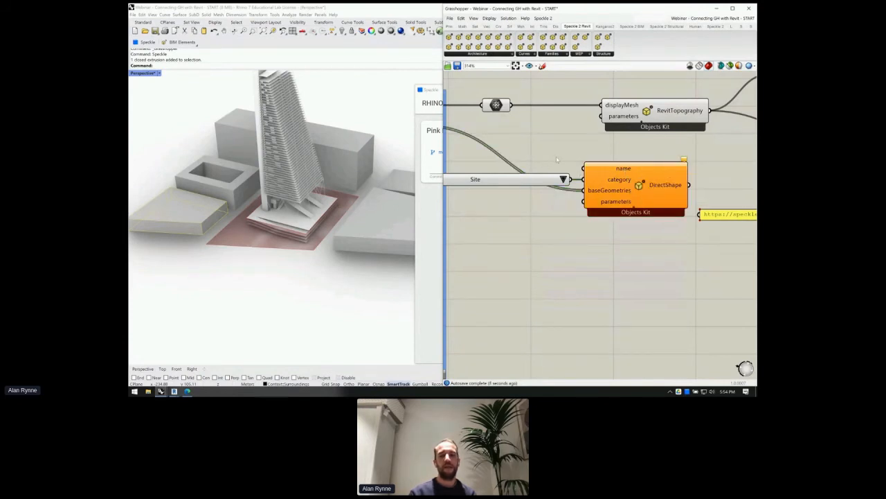
right_click_drag(541, 157, 601, 171)
- Create a //site-context text panel and wire it into the DirectShape name input
double_click(601, 171)
type("//site-context")
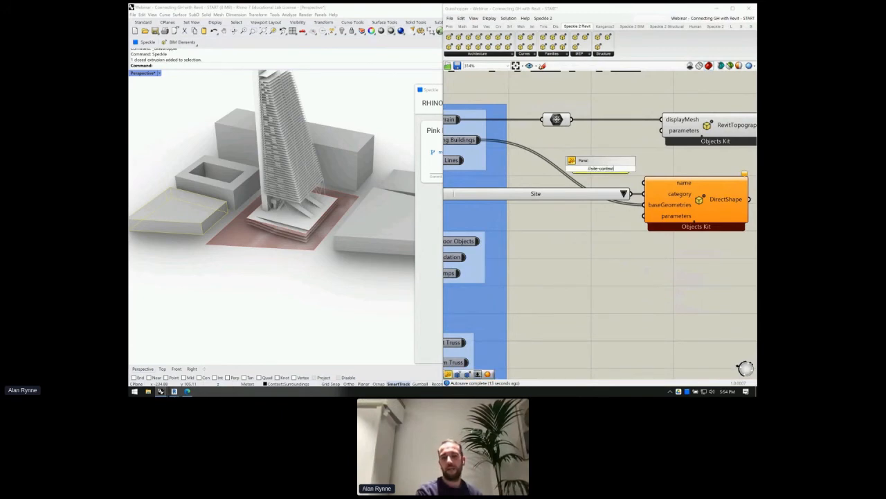
key("Return")
left_click_drag(631, 168, 645, 182)
scroll(544, 207, "down", 4)
left_click_drag(571, 187, 567, 194)
scroll(640, 205, "up", 6)
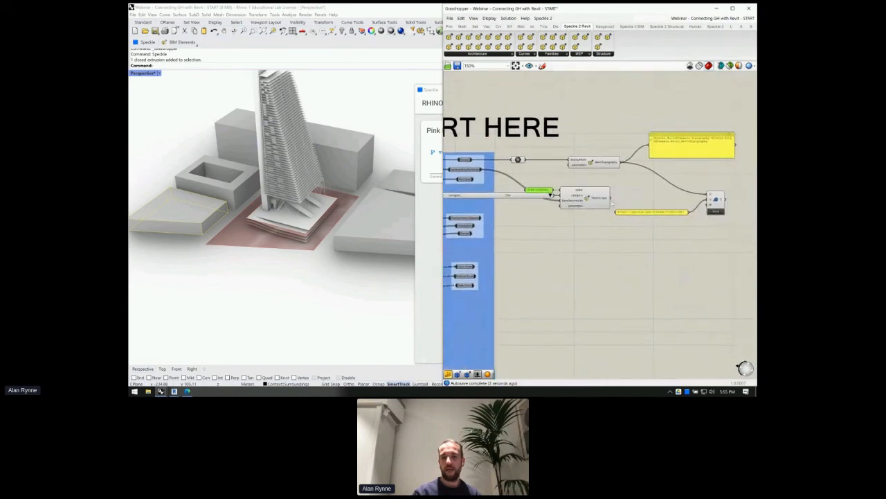
scroll(566, 179, "down", 1)
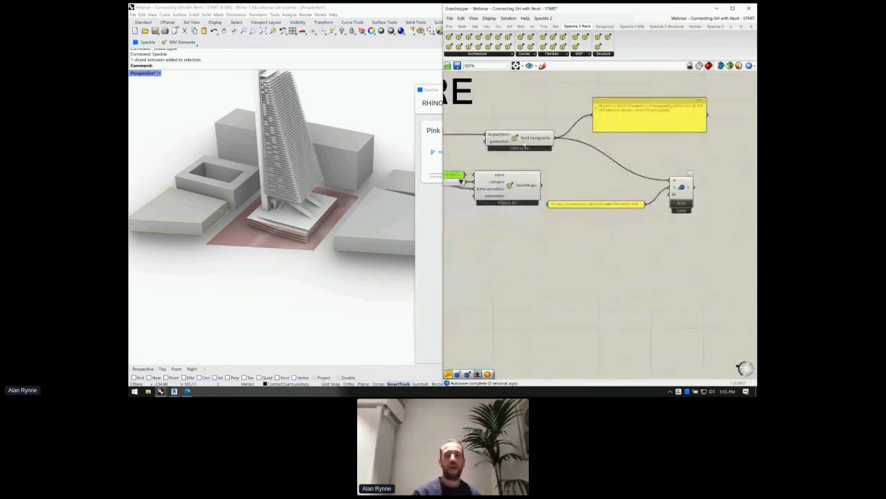
- Show the DirectShape output in a preview panel positioned above and to the right
left_click_drag(543, 187, 593, 158)
scroll(593, 157, "up", 4)
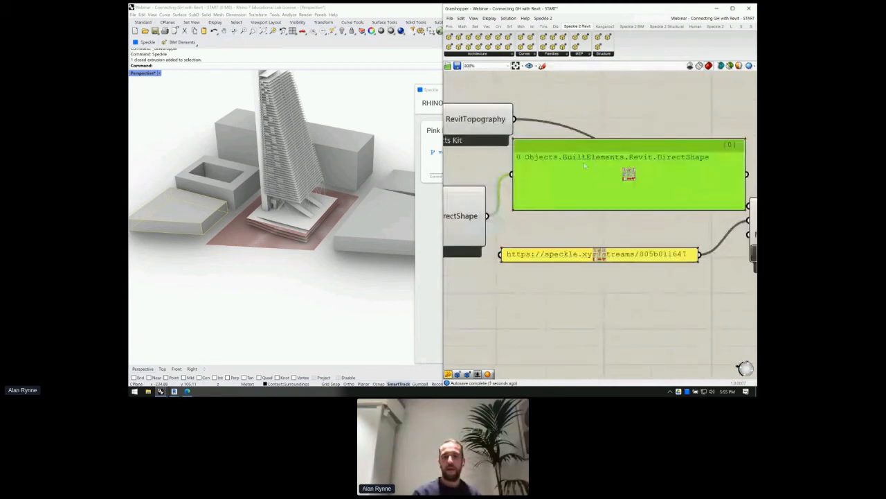
scroll(660, 161, "down", 4)
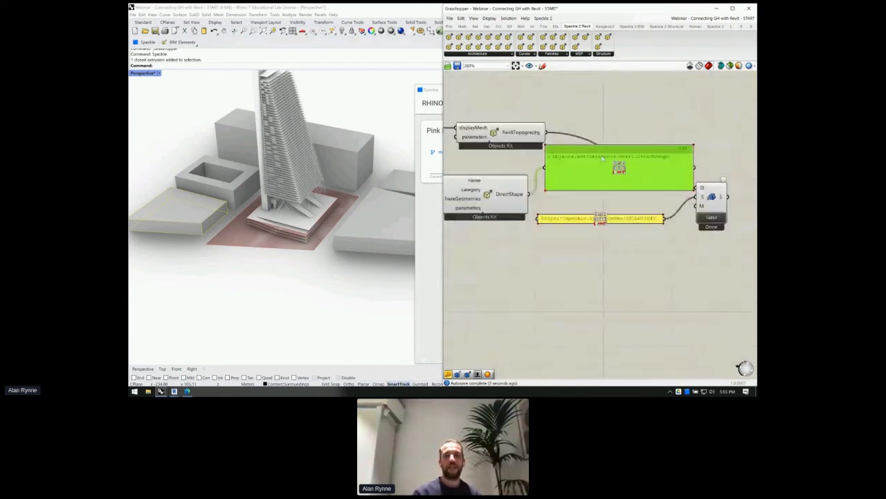
left_click_drag(582, 172, 616, 129)
- Merge the RevitTopography and DirectShape outputs and send them through the Send component
double_click(574, 180)
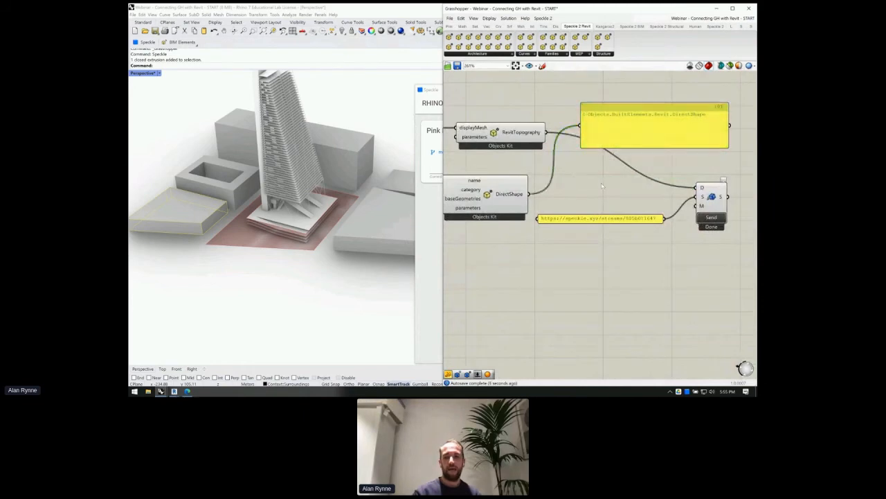
type("merge")
key("Return")
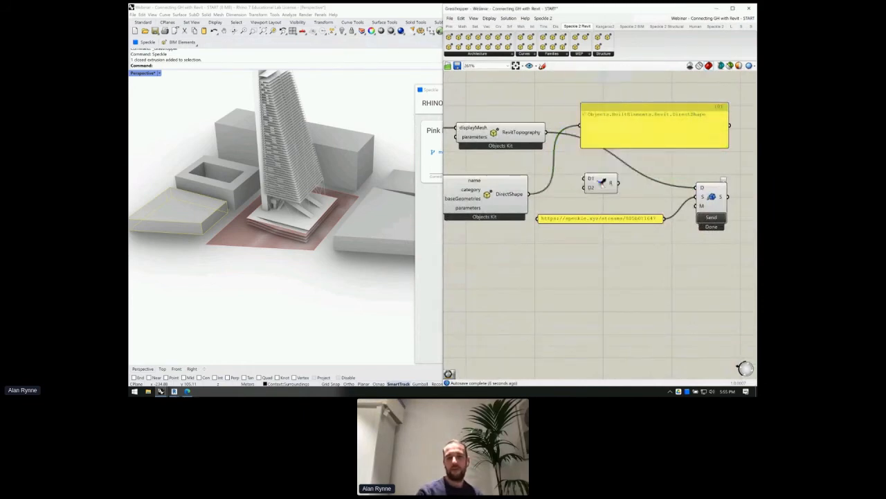
left_click_drag(547, 132, 593, 178)
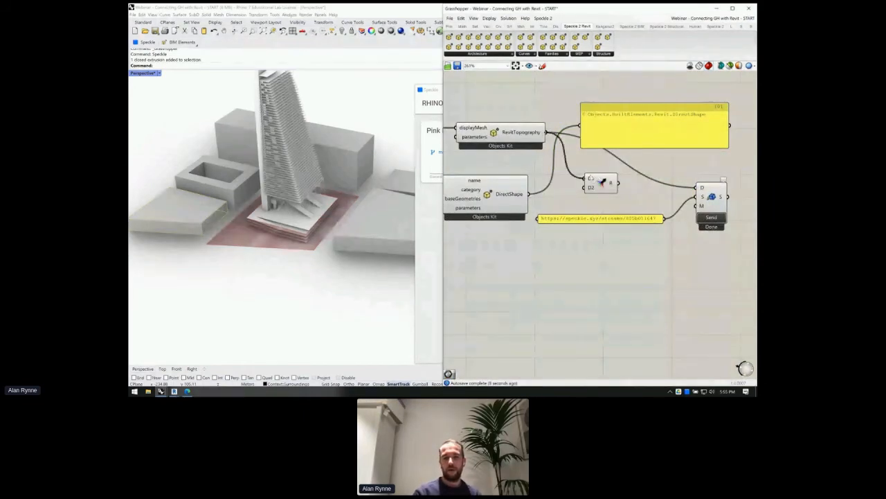
left_click_drag(529, 194, 698, 187)
left_click(711, 218)
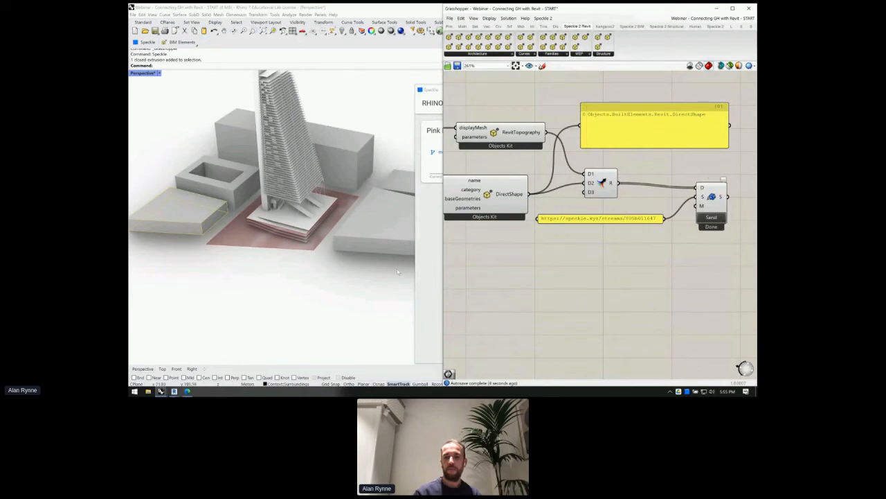
left_click(174, 391)
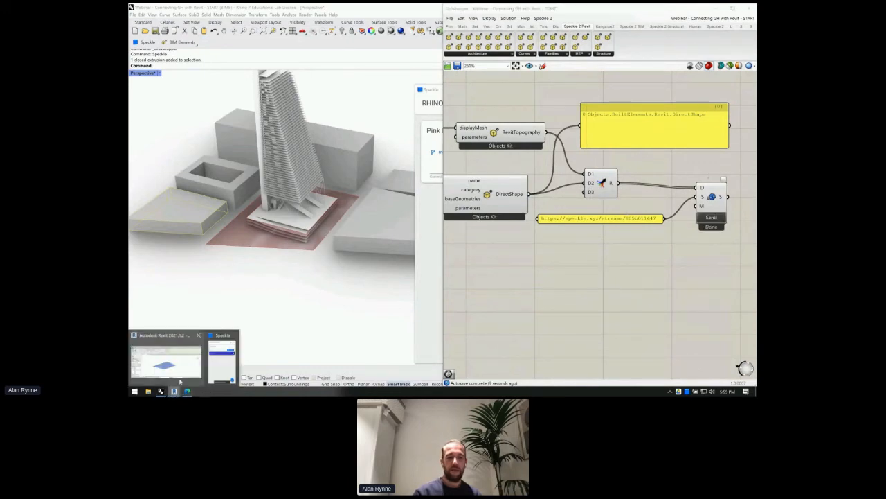
- Receive the Pink Edifice stream in Revit and orbit to inspect the received site-context masses
left_click(174, 363)
left_click(304, 246)
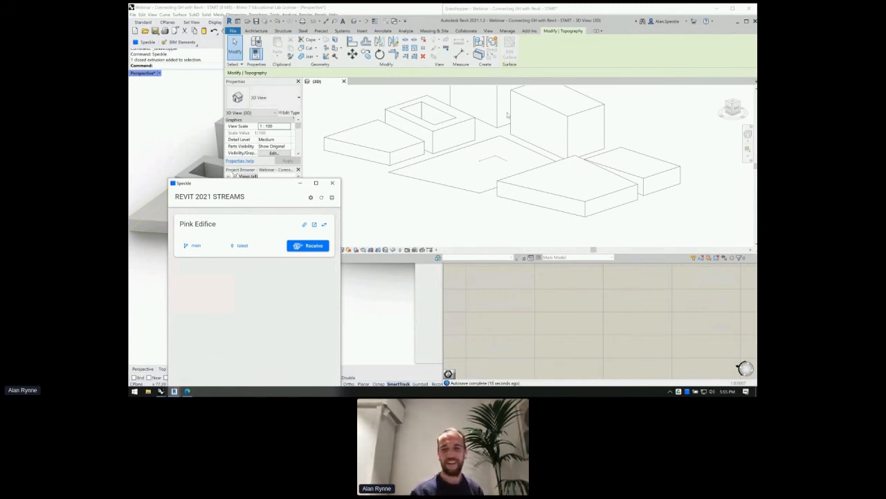
left_click(433, 202)
middle_click_drag(552, 178, 615, 224, "shift")
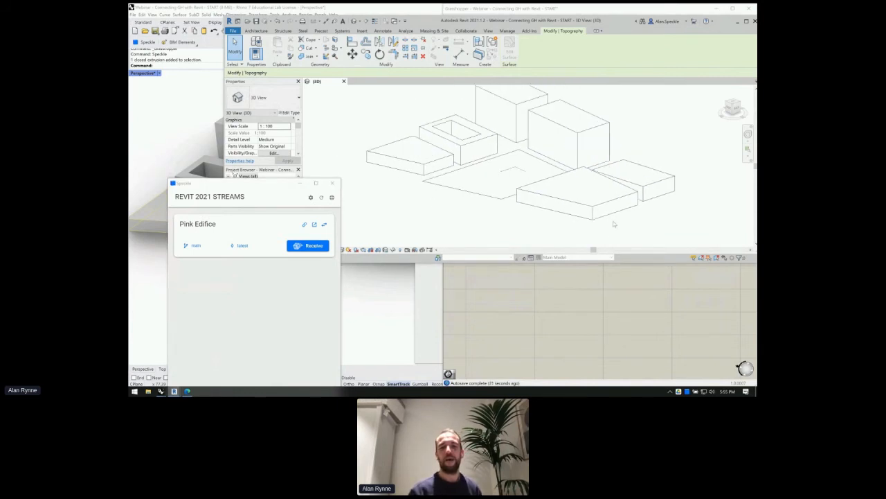
left_click(426, 187)
middle_click_drag(395, 188, 414, 173, "shift")
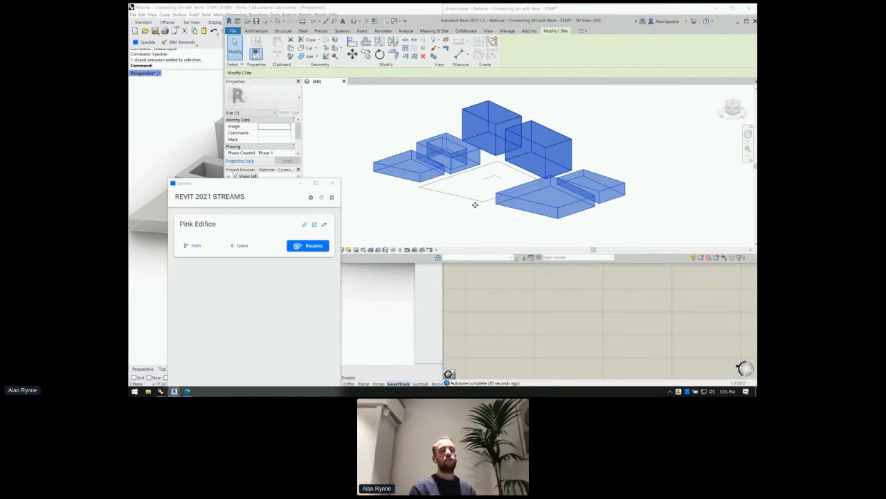
left_click(553, 324)
right_click_drag(535, 187, 627, 174)
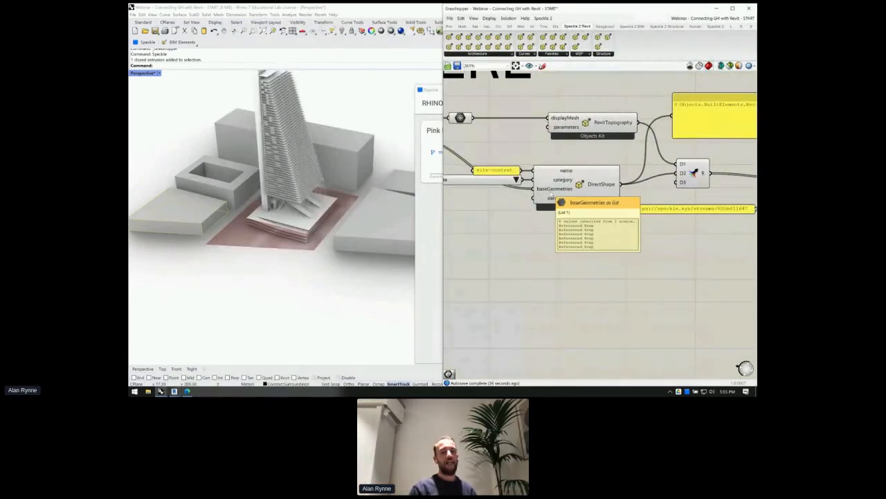
- Graft the DirectShape baseGeometries input so each surrounding building is separate
right_click_drag(606, 184, 566, 180)
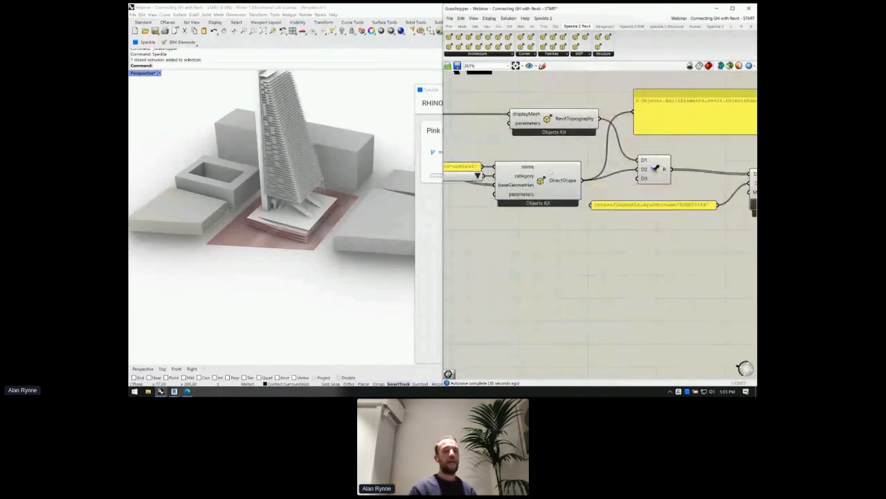
mouse_move(162, 392)
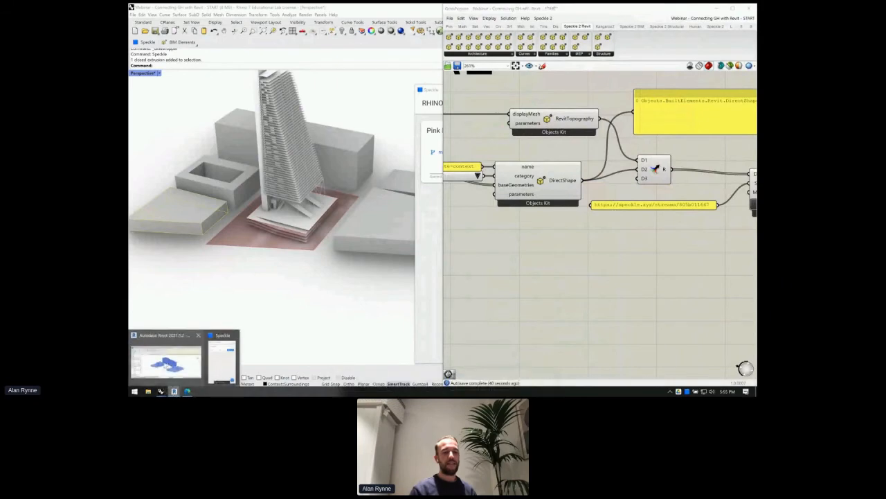
left_click(164, 365)
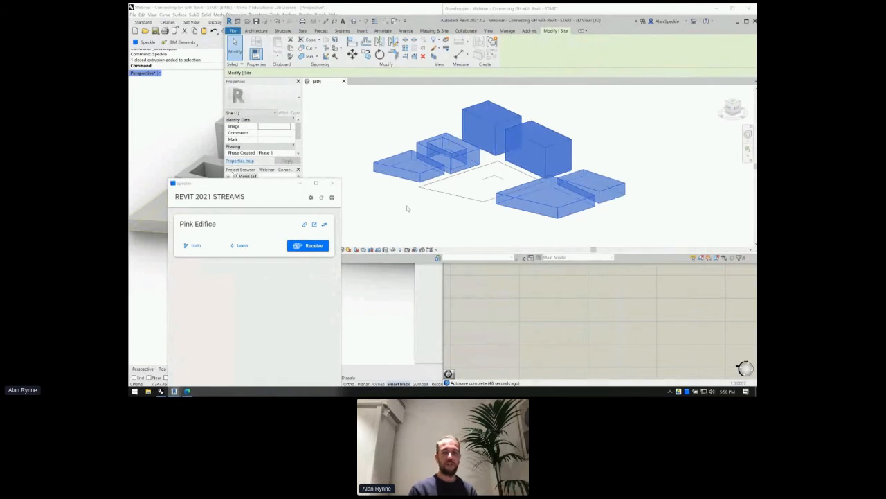
left_click(481, 292)
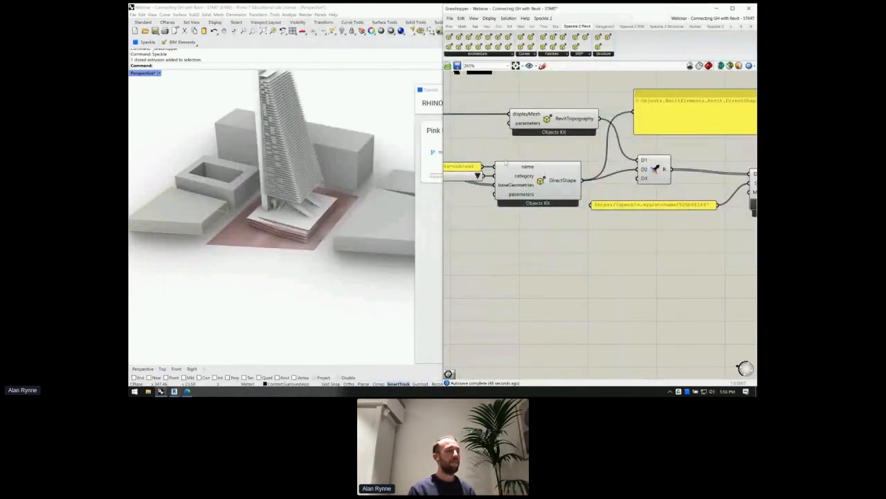
right_click(518, 185)
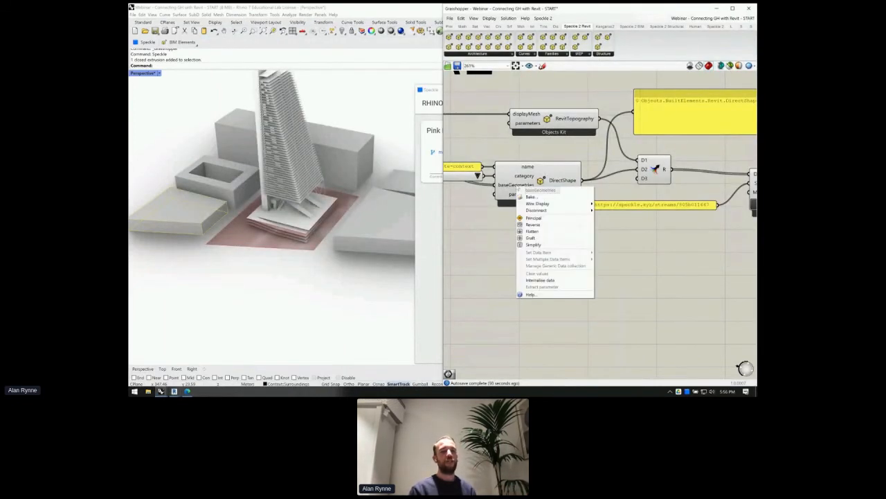
left_click(530, 237)
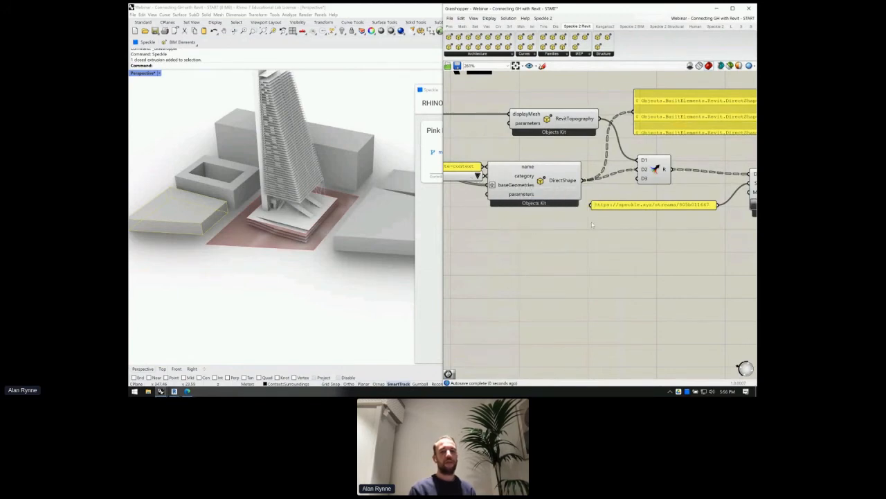
- Enlarge the preview panel, flatten the DirectShape output and send it to Speckle again
right_click_drag(551, 189, 491, 187)
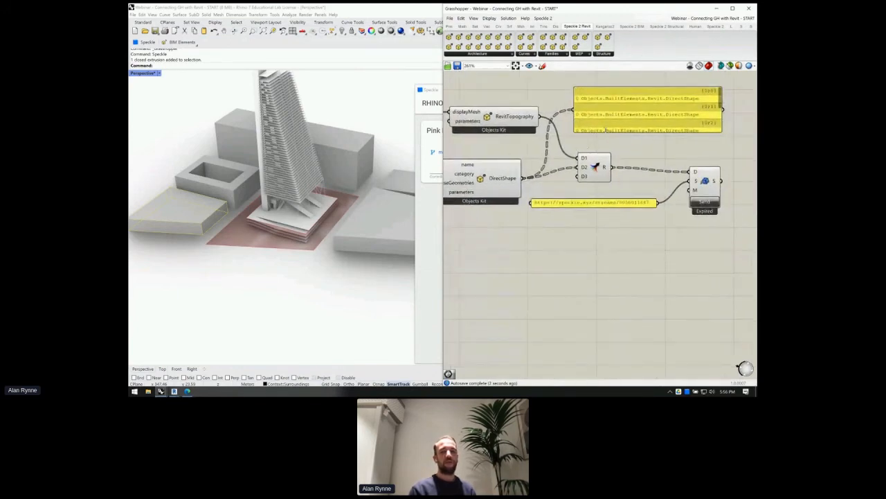
left_click_drag(606, 131, 605, 192)
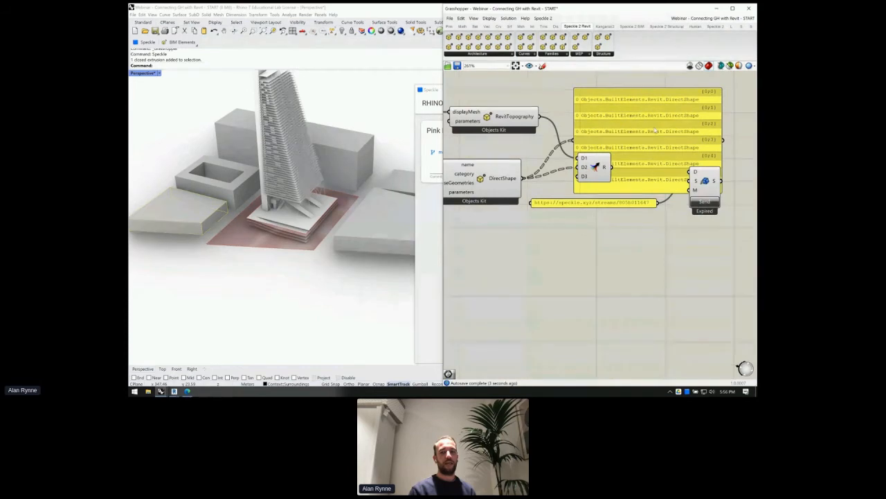
left_click_drag(656, 130, 669, 110)
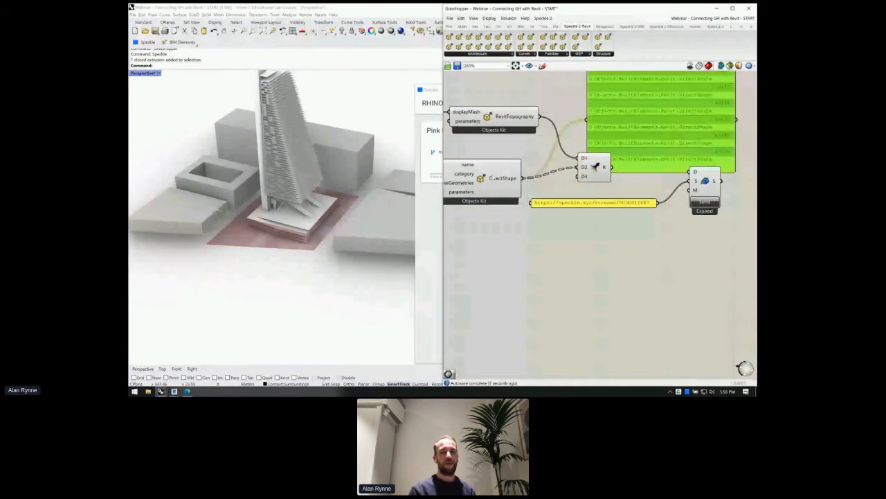
right_click(493, 178)
left_click(513, 204)
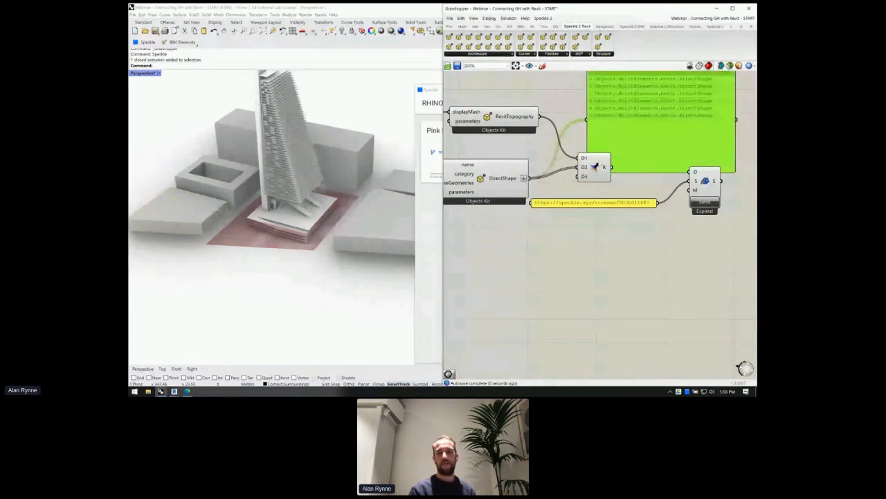
left_click(705, 201)
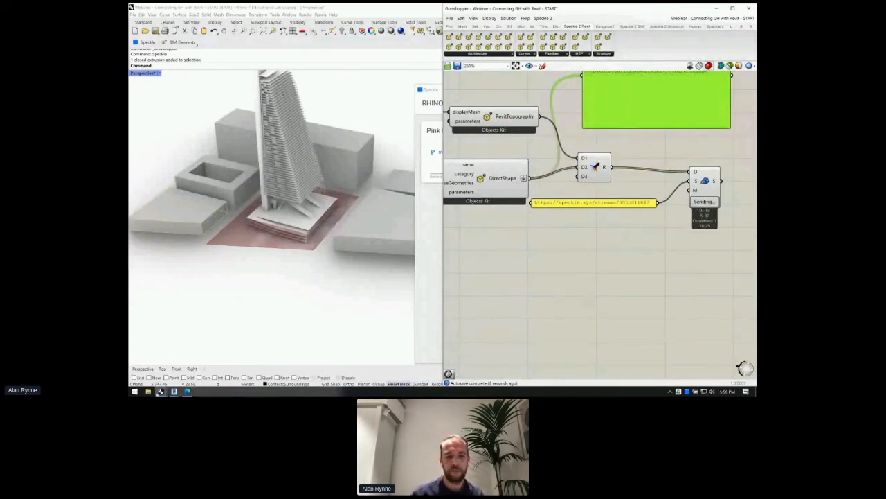
- Receive the updated Pink Edifice stream in Revit and select the left and courtyard blocks
mouse_move(161, 391)
left_click(166, 364)
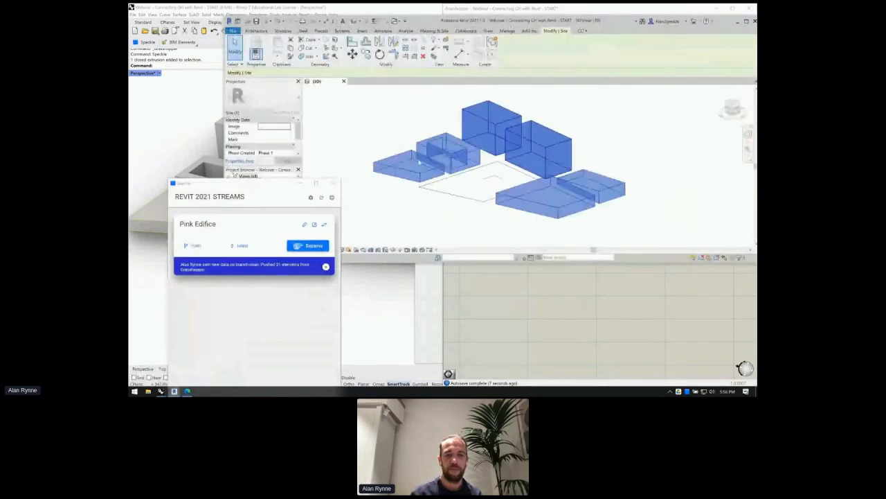
left_click(306, 247)
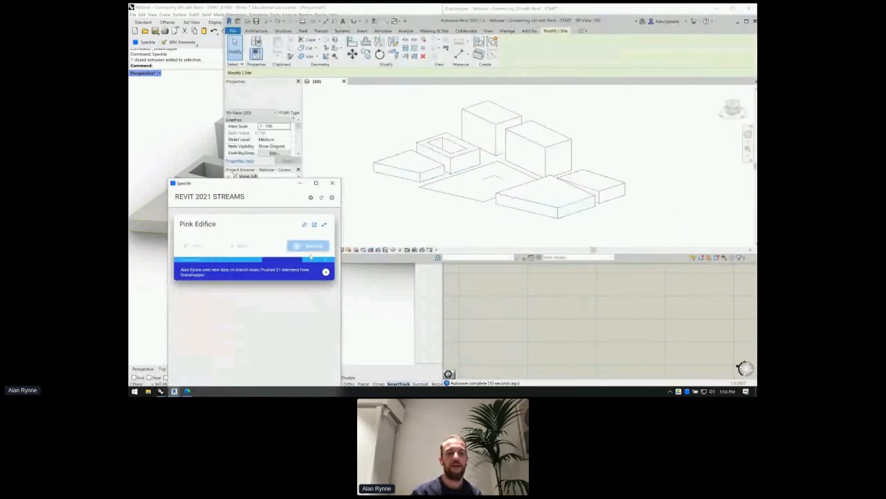
left_click(408, 171)
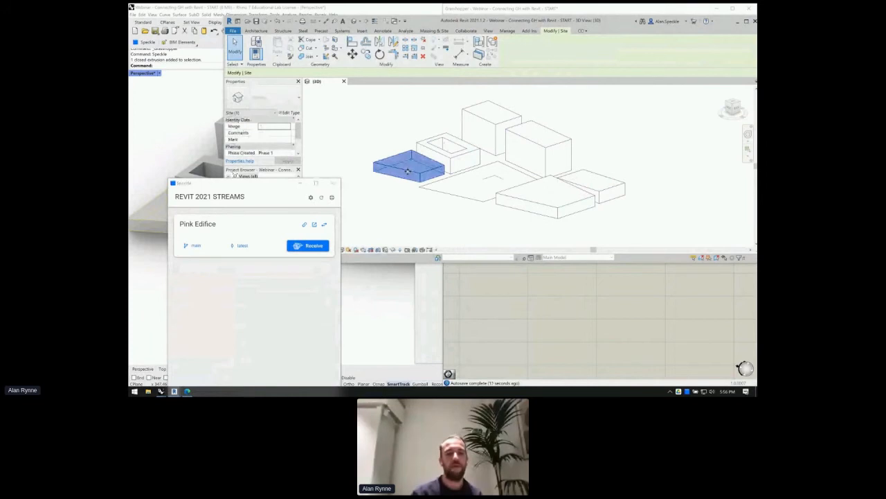
left_click(445, 143)
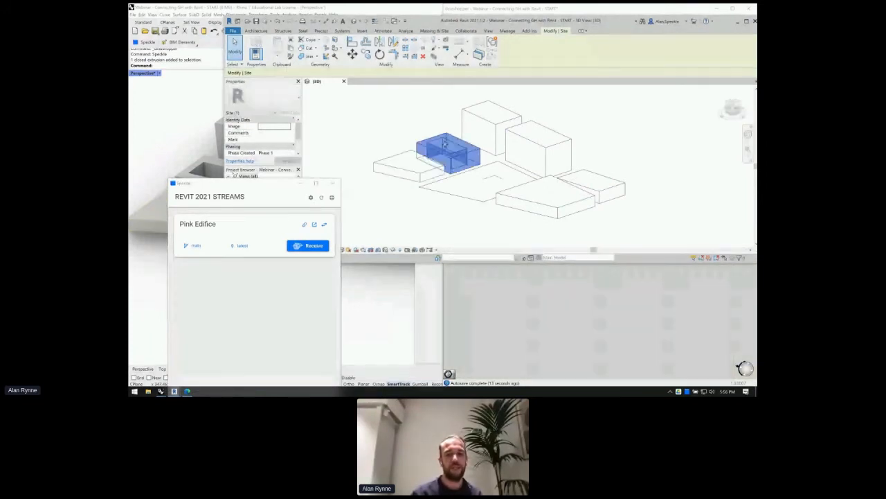
key("alt+Tab")
- Check the right and front boxes in Revit as separate Site elements
right_click_drag(552, 225, 612, 226)
mouse_move(512, 185)
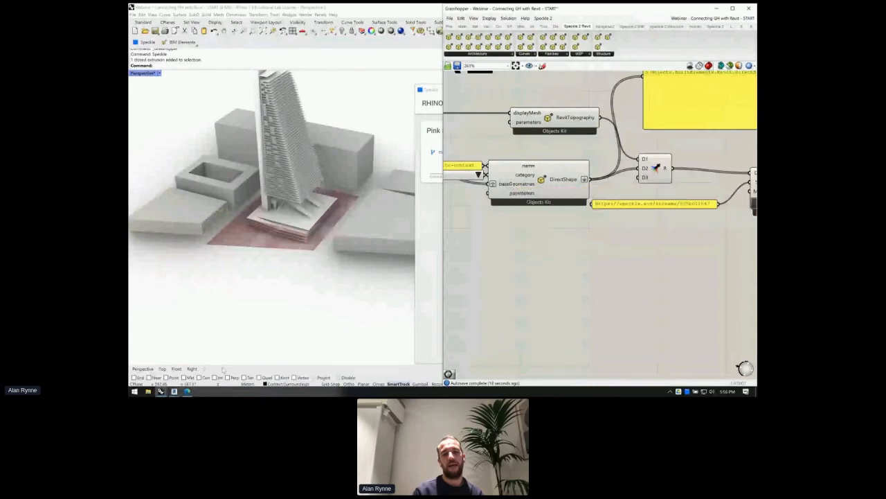
mouse_move(174, 391)
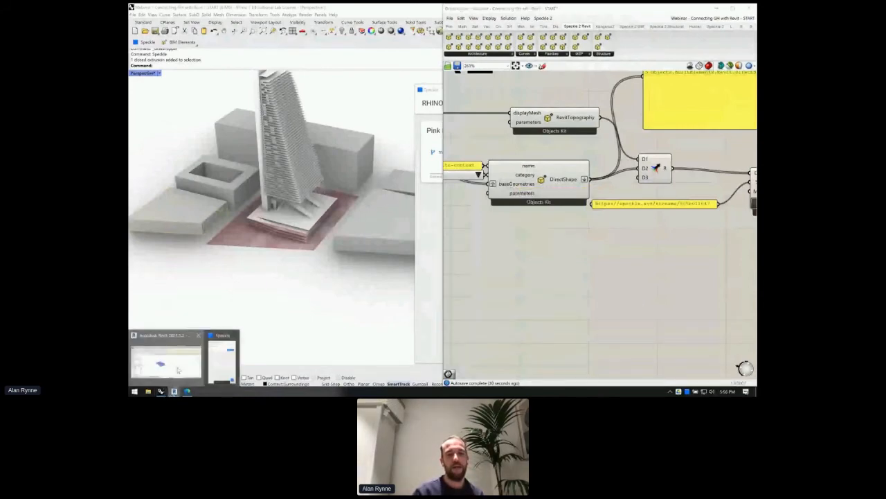
left_click(178, 372)
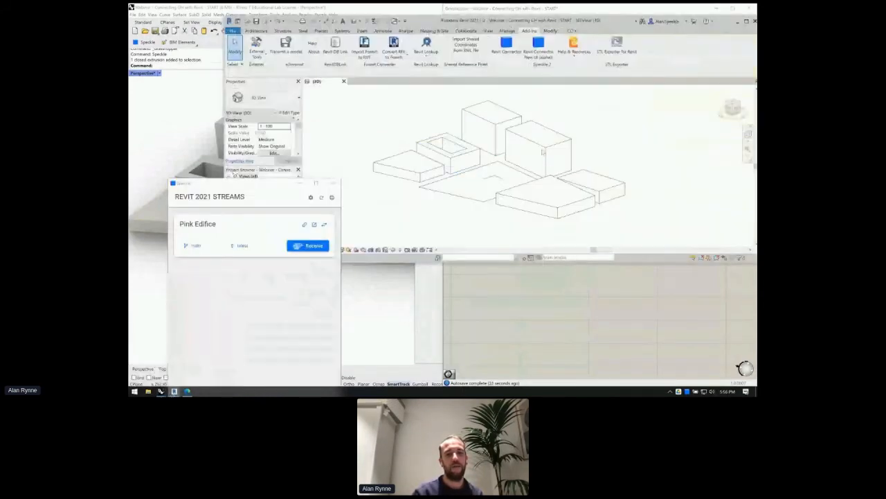
left_click(587, 190)
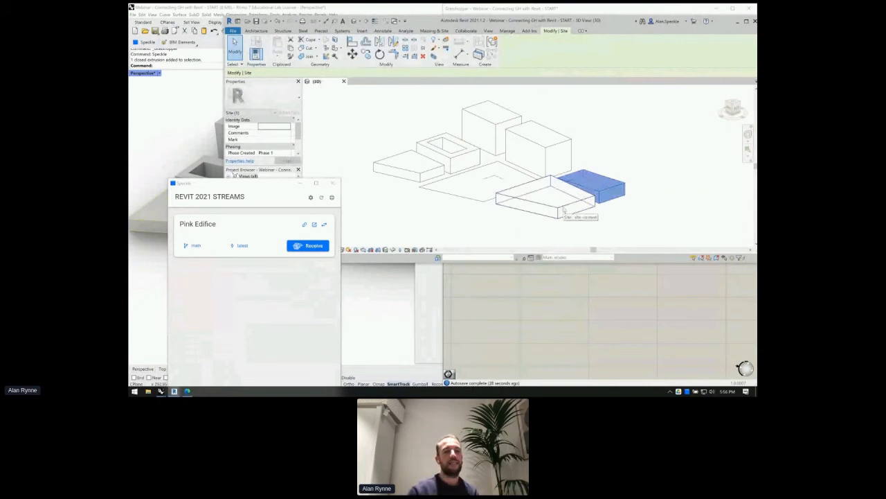
left_click(560, 207)
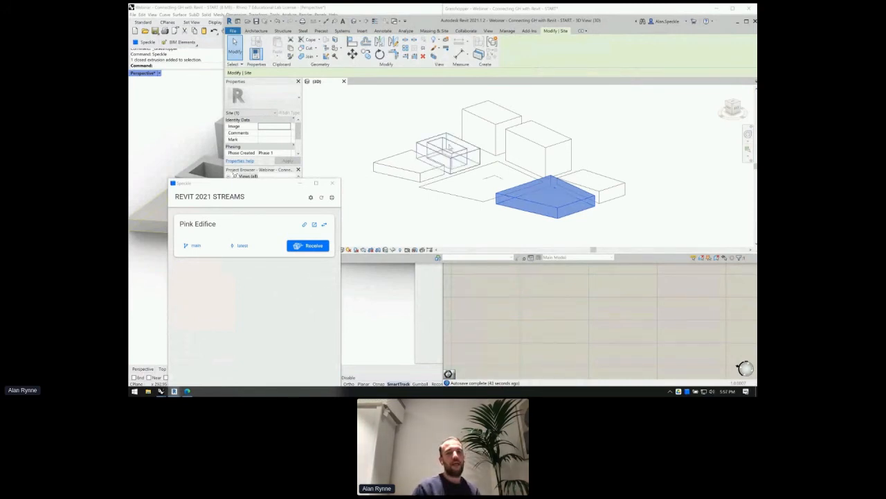
left_click(518, 344)
left_click_drag(532, 157, 511, 166)
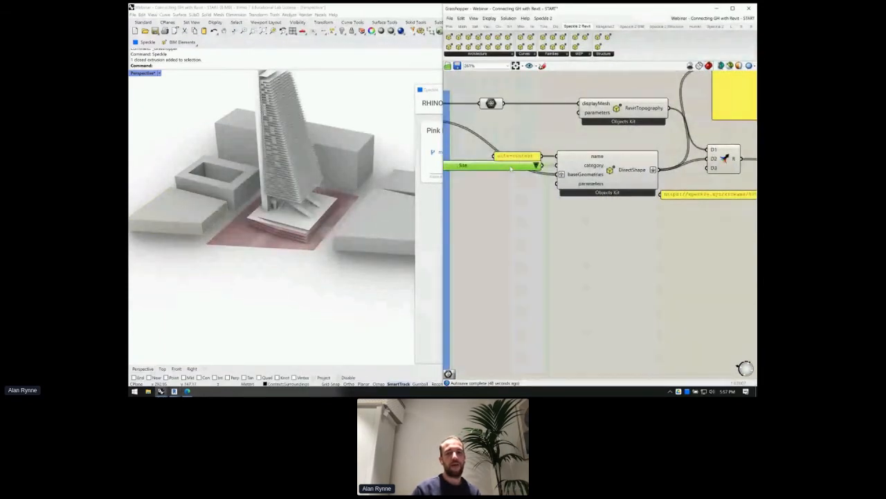
- Review the site-context panel and the DirectShape component's connections
left_click(510, 157)
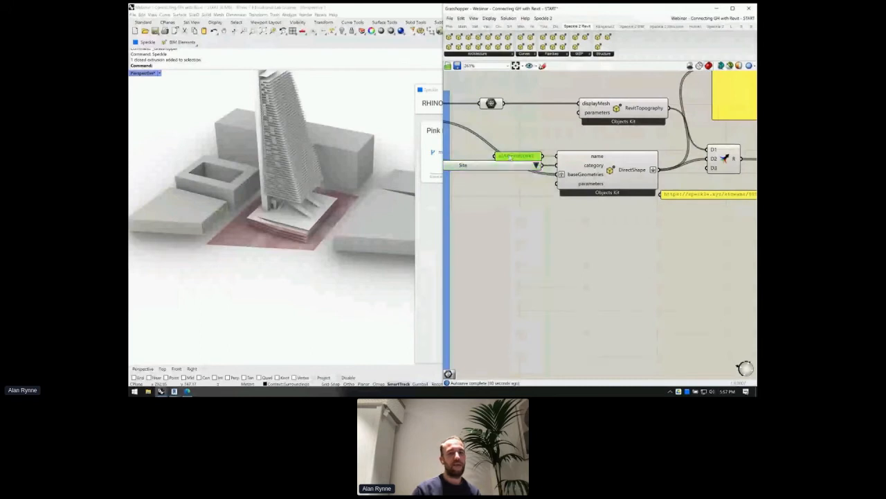
scroll(512, 158, "down", 1)
scroll(511, 161, "down", 3)
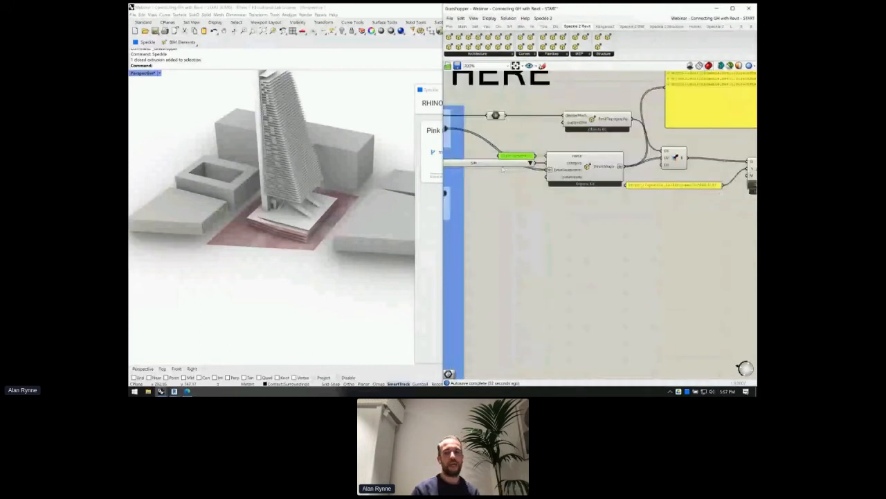
scroll(574, 180, "up", 2)
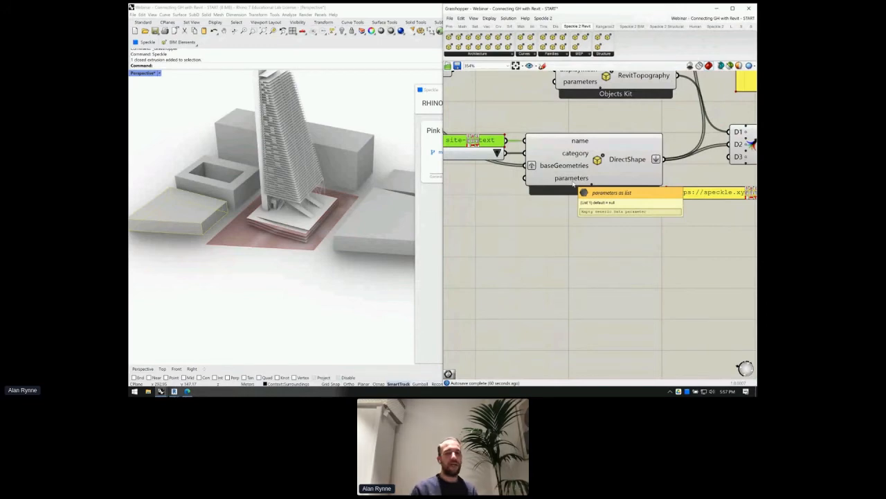
scroll(574, 182, "down", 5)
left_click(578, 173)
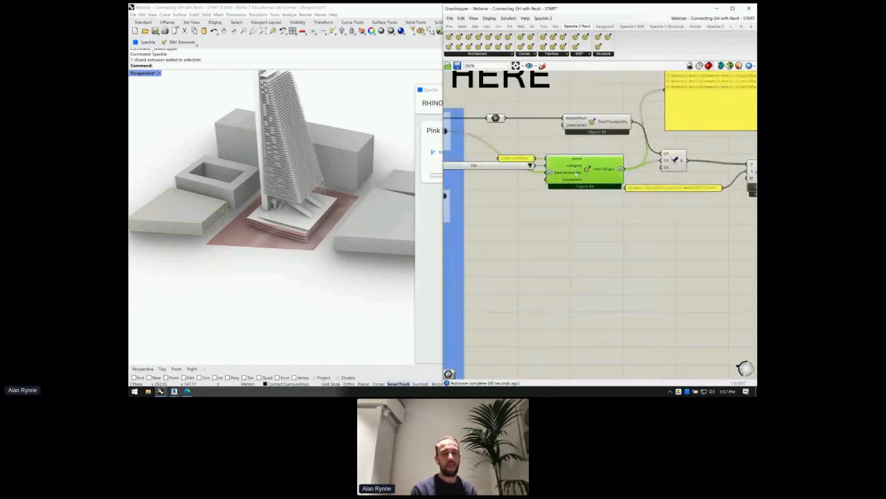
scroll(578, 177, "down", 2)
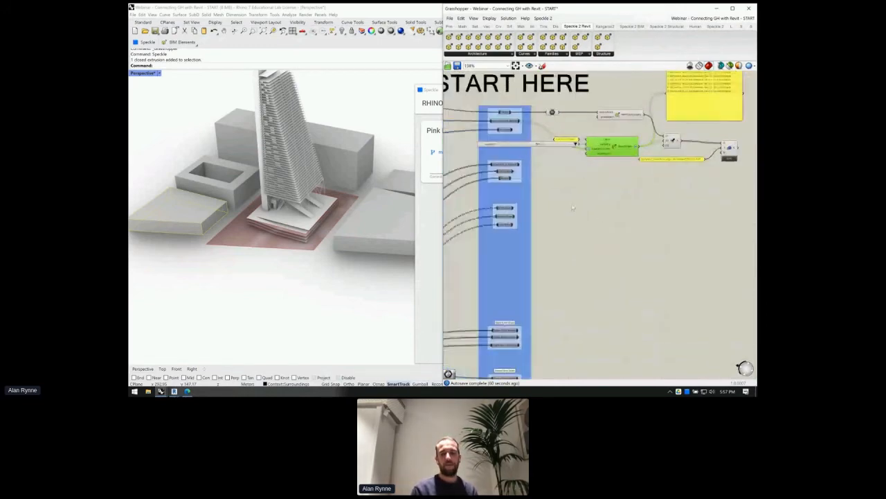
scroll(584, 140, "up", 2)
- Turn Preview On for the Plot Lines source component and select it to show outlines in Rhino
right_click_drag(495, 133, 551, 159)
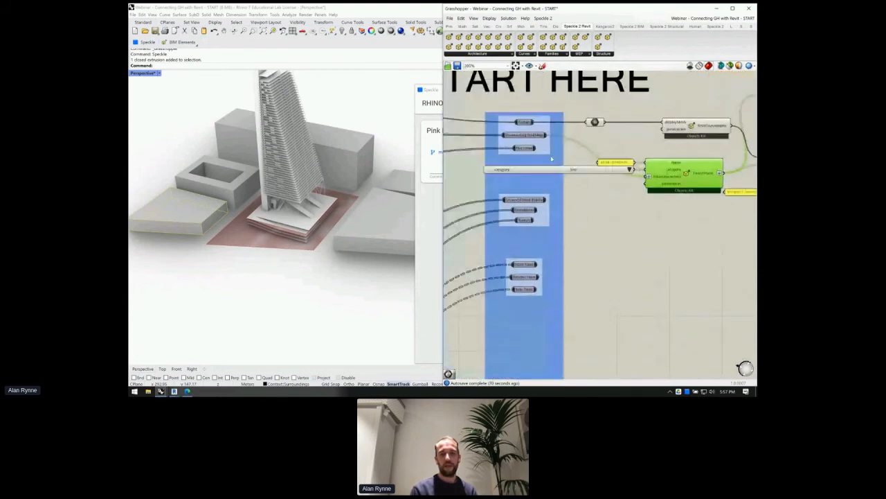
left_click(525, 148)
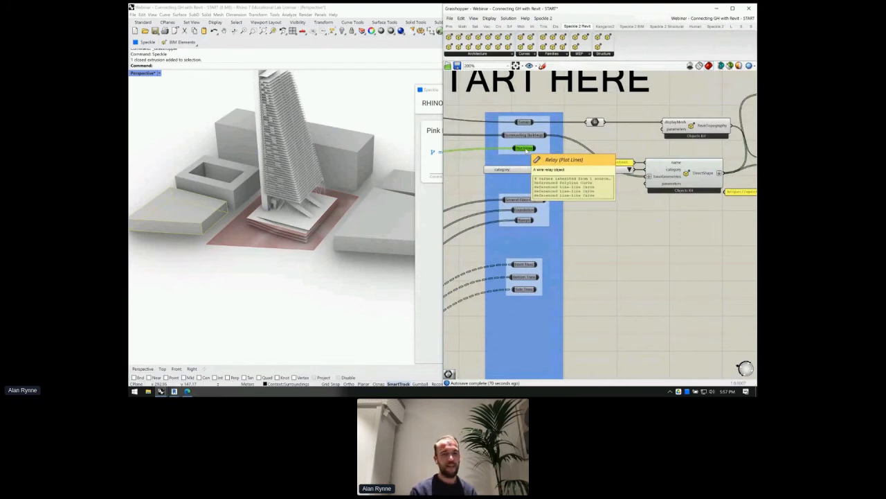
right_click_drag(590, 158, 738, 152)
left_click(468, 155)
right_click(510, 140)
left_click(526, 142)
left_click(453, 97)
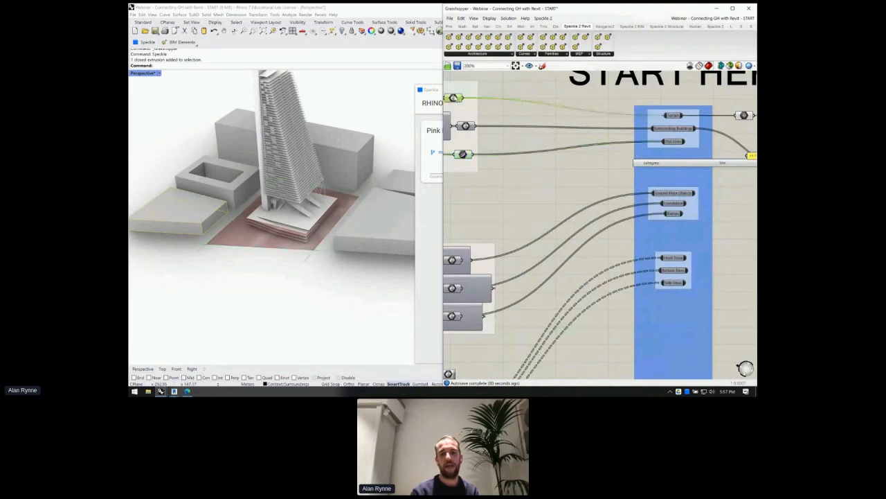
left_click(503, 102)
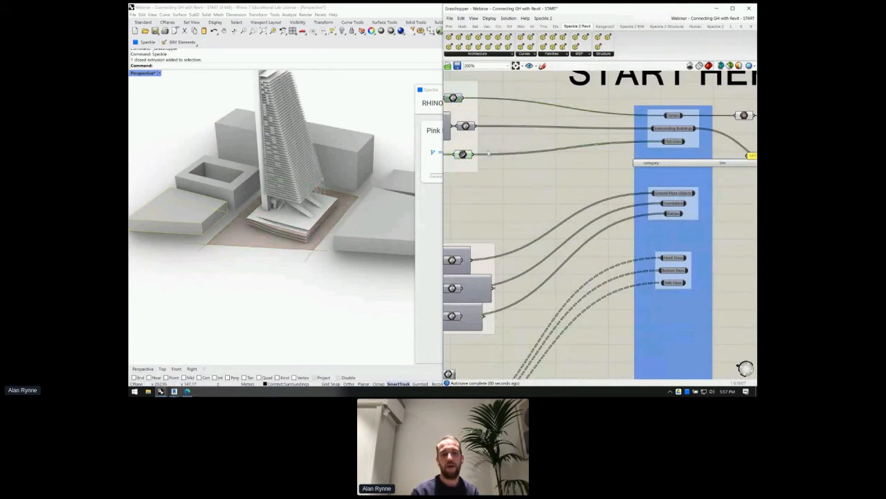
left_click(464, 155)
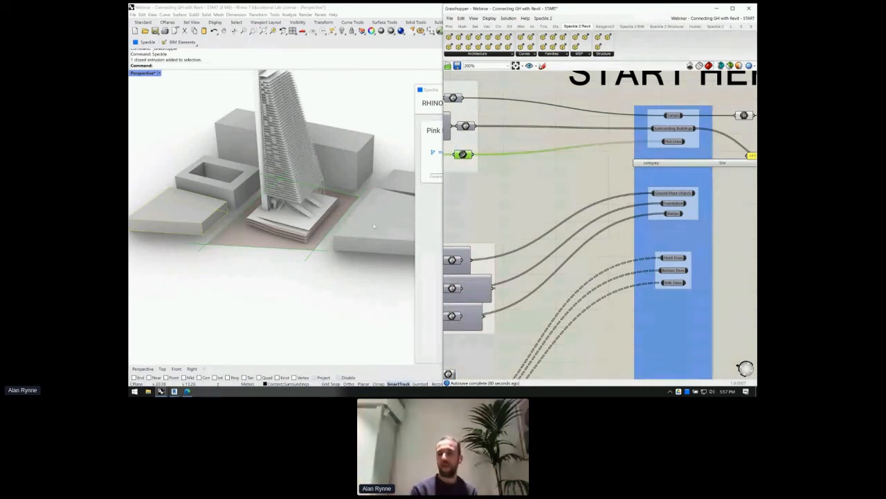
scroll(542, 190, "down", 3)
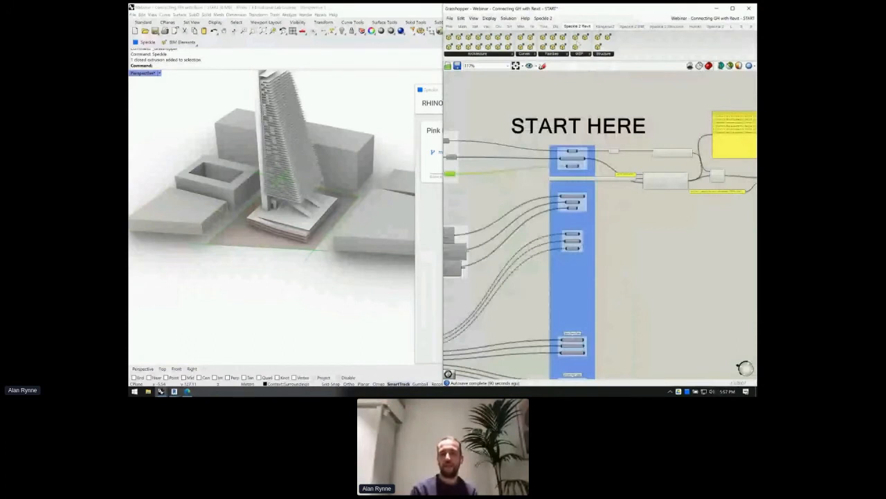
- Place a ModelCurve component from the Speckle 2 Revit Curves list
left_click(525, 53)
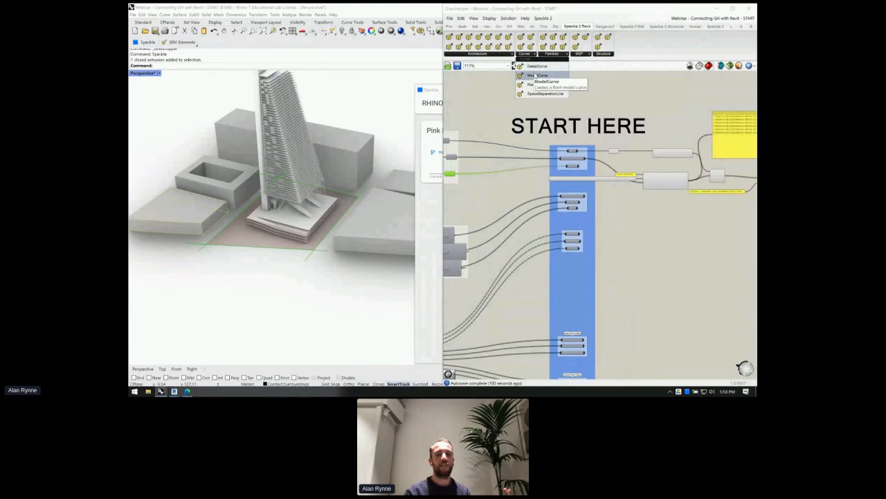
left_click_drag(533, 77, 670, 218)
scroll(670, 218, "up", 5)
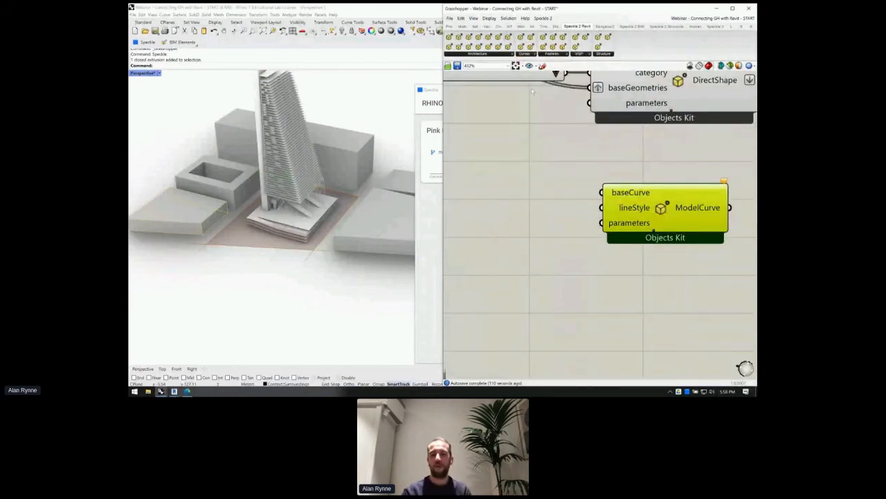
scroll(535, 91, "down", 2)
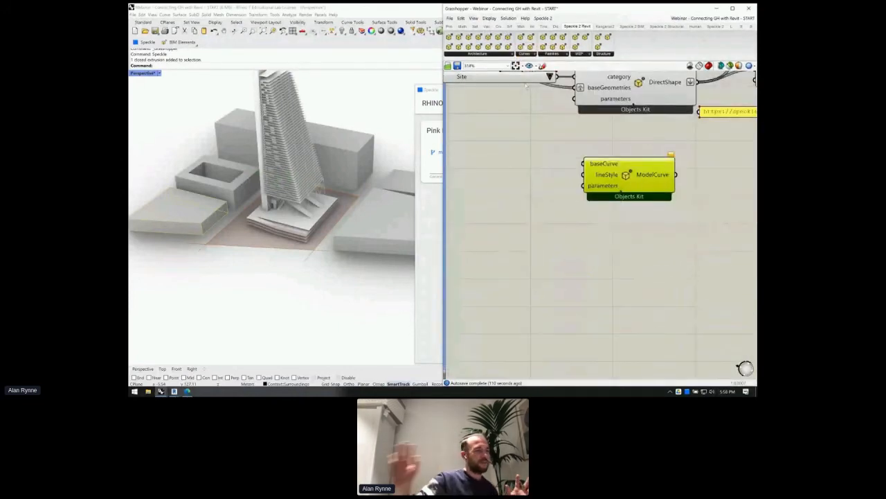
scroll(657, 174, "down", 1)
scroll(657, 174, "down", 3)
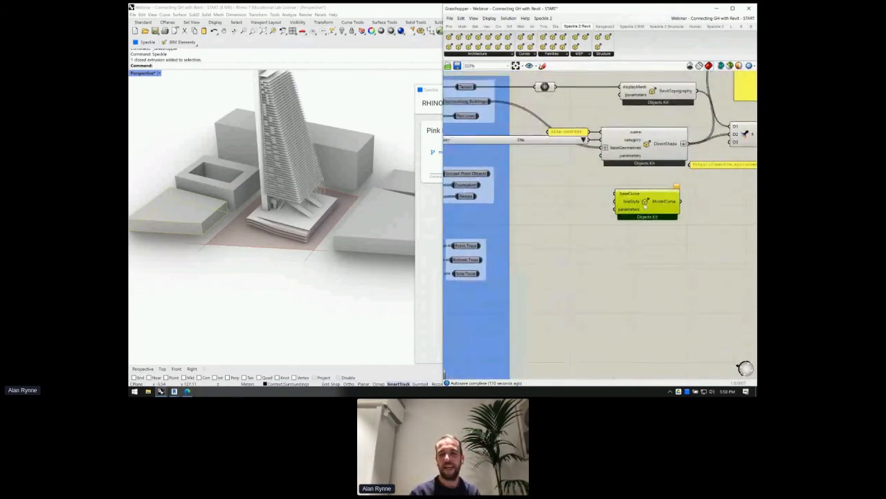
scroll(688, 199, "up", 3)
scroll(688, 198, "down", 2)
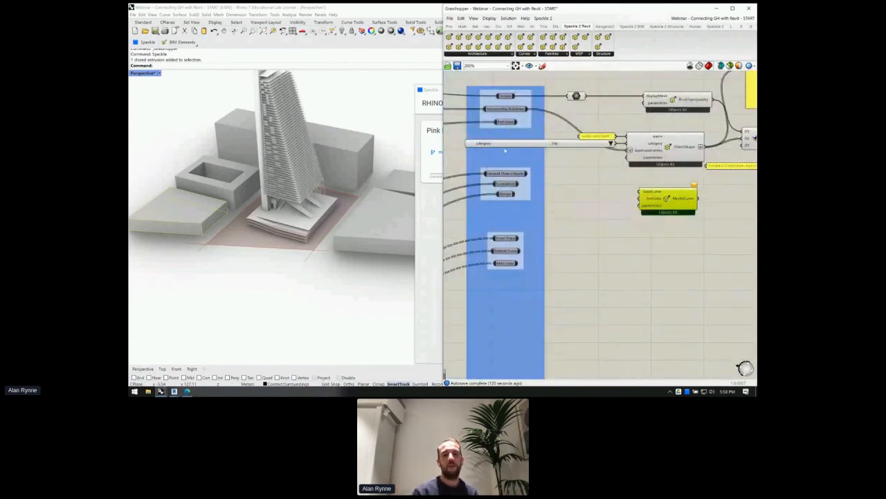
- Wire Plot Lines into the ModelCurve baseCurve input
left_click(514, 123)
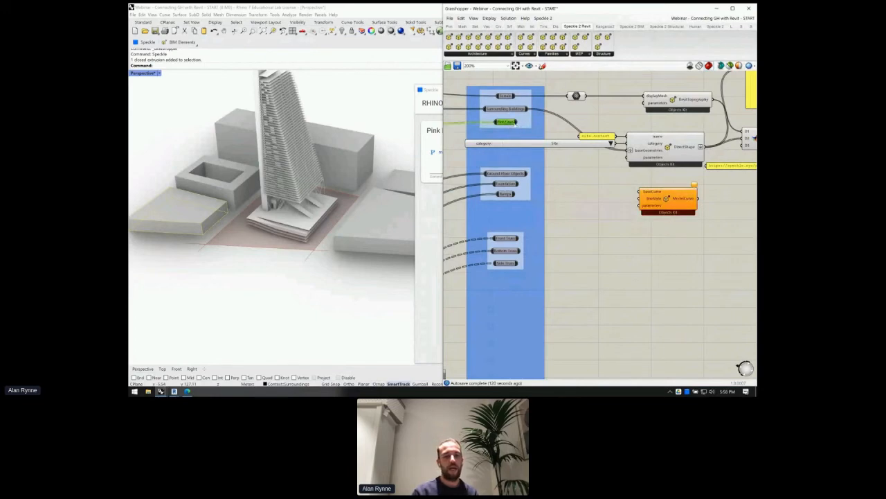
left_click_drag(515, 122, 642, 189)
right_click_drag(641, 189, 586, 182)
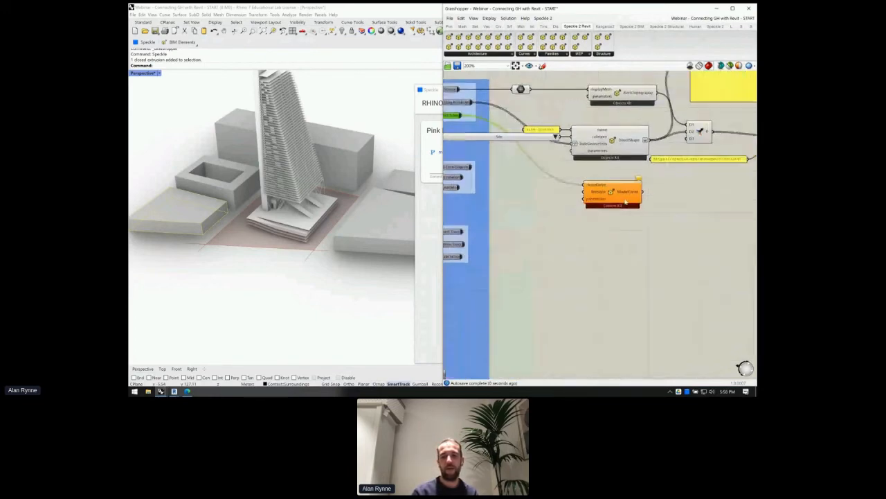
left_click(598, 192)
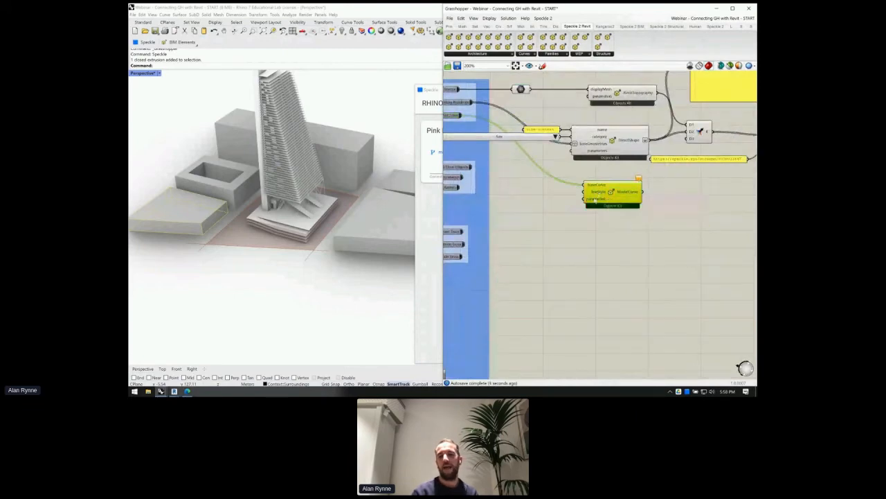
scroll(594, 200, "up", 3)
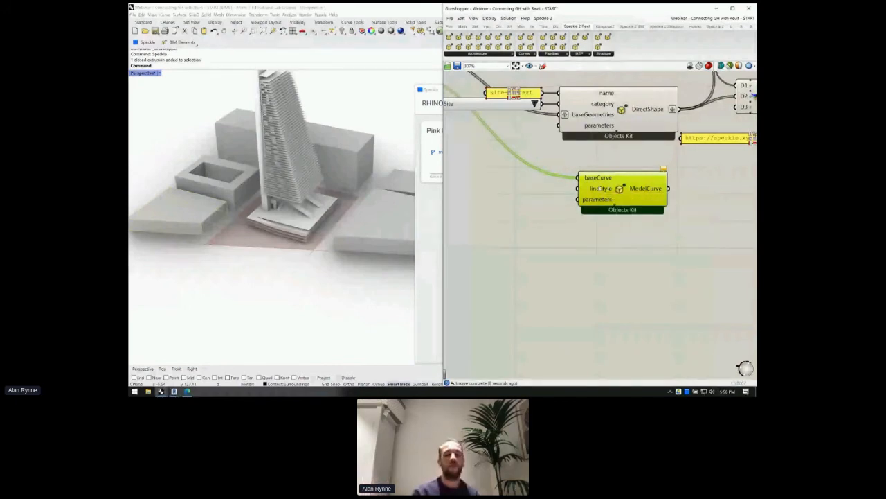
scroll(599, 187, "down", 2)
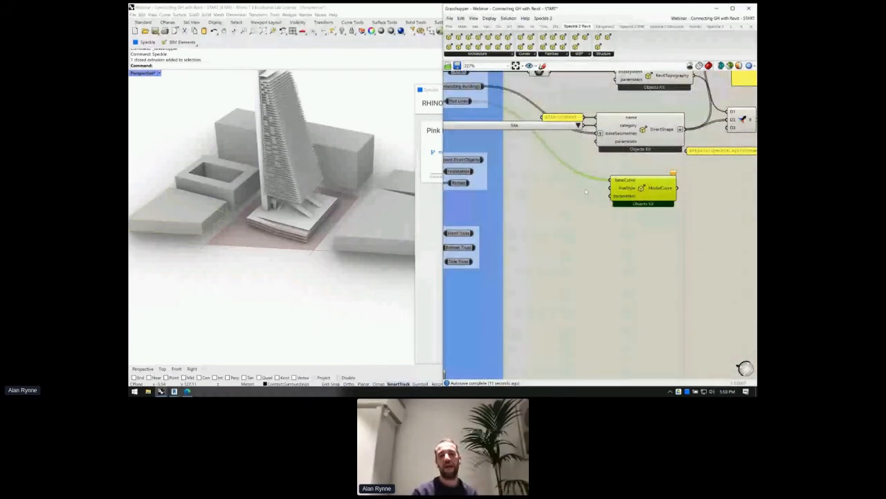
double_click(583, 189)
- Create a //invented panel as the ModelCurve line style
type("//inve")
type("nted")
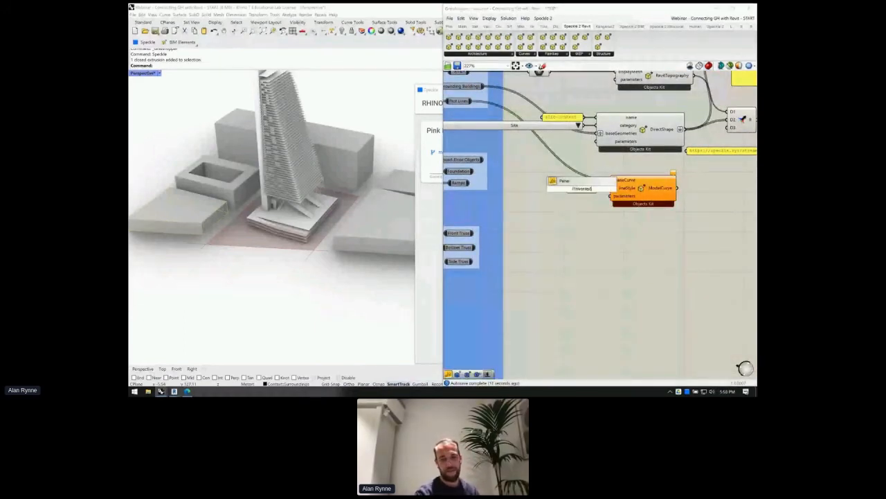
key("Return")
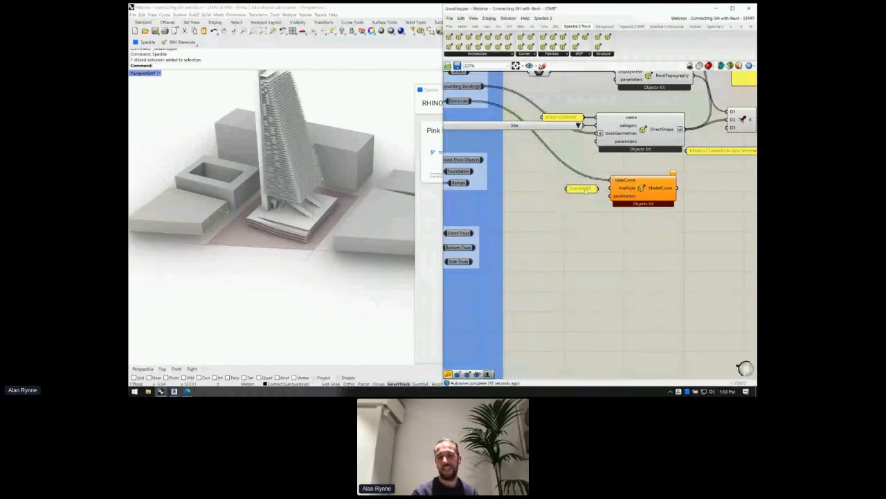
scroll(582, 191, "up", 5)
scroll(570, 195, "down", 3)
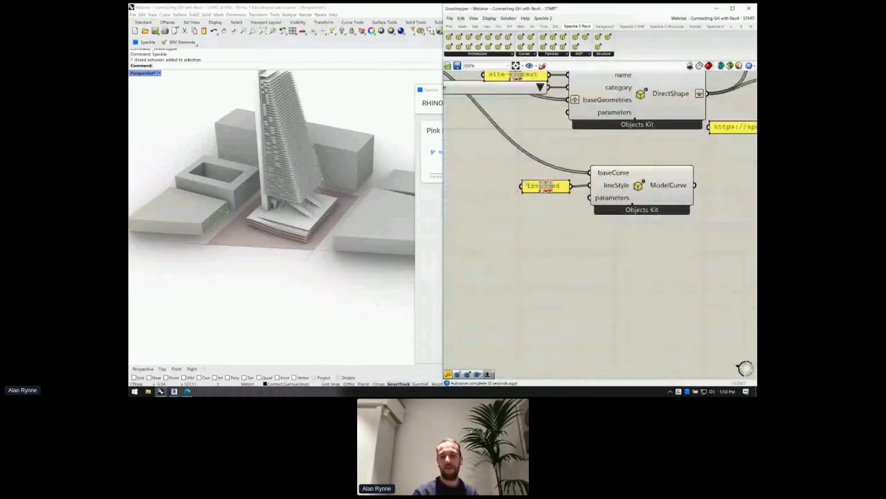
scroll(530, 220, "down", 2)
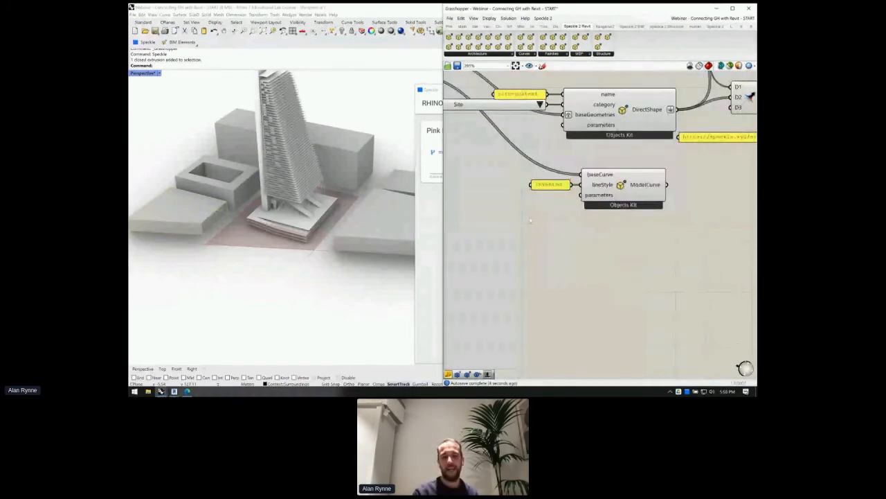
scroll(587, 211, "down", 2)
- Wire the ModelCurve output into the Merge component as its D4 input
left_click_drag(574, 203, 623, 153)
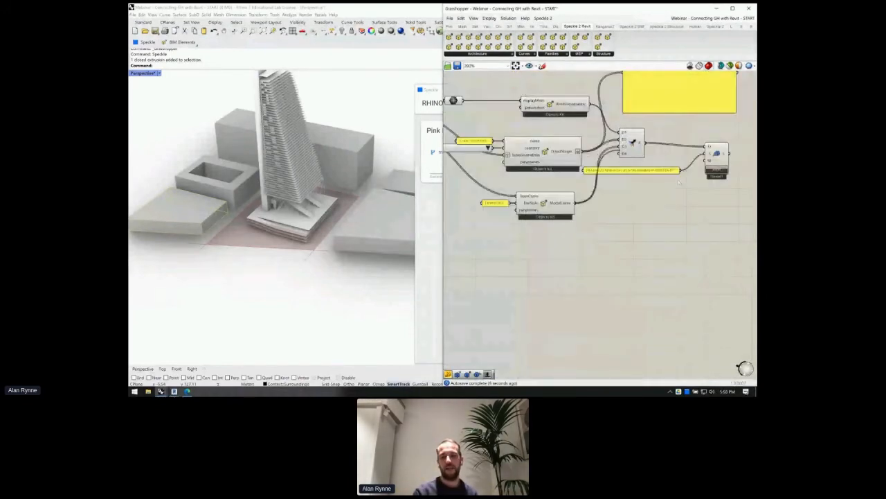
scroll(631, 157, "up", 2)
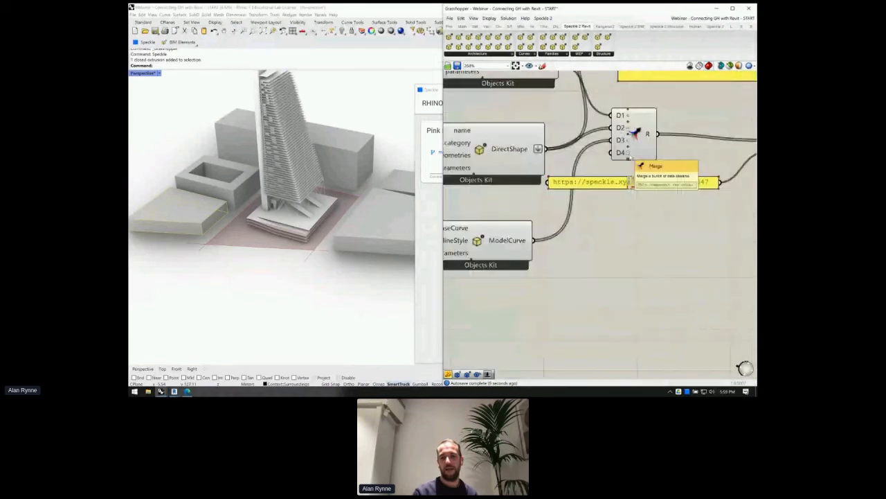
scroll(634, 133, "down", 2)
scroll(583, 158, "down", 2)
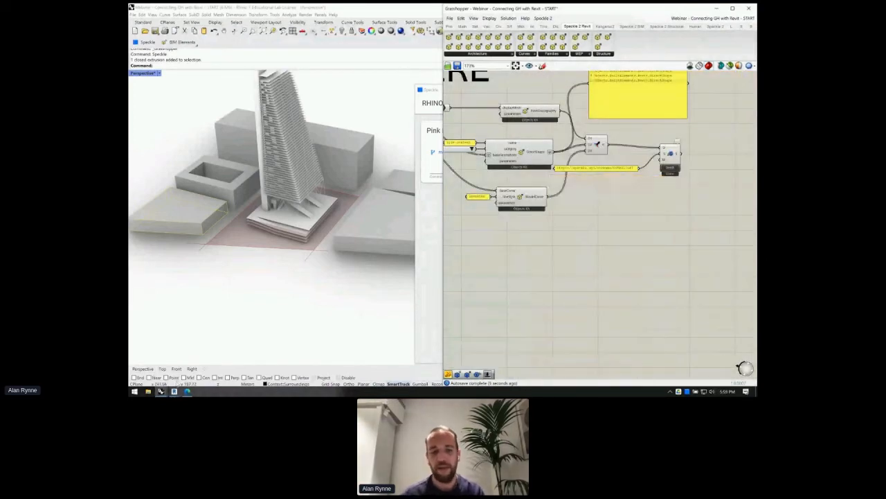
left_click(174, 392)
- Receive the latest Pink Edifice stream in Revit, then nudge the Merge component right in Grasshopper
left_click(166, 360)
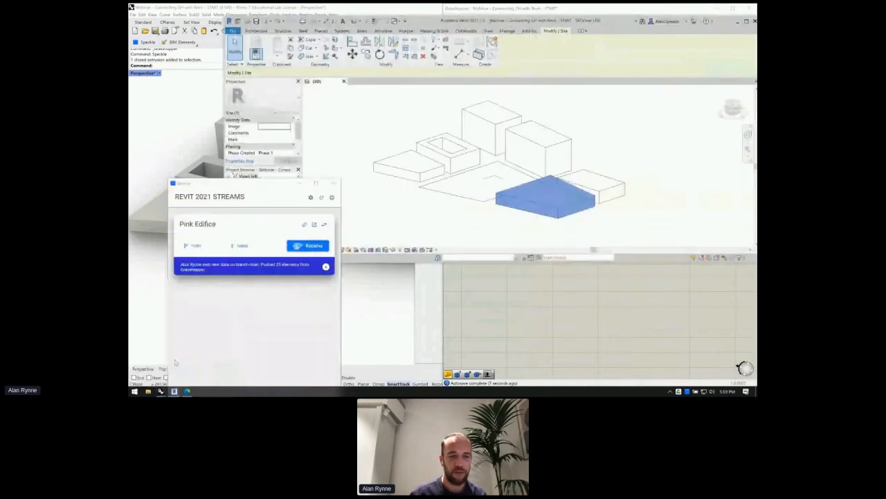
left_click(300, 246)
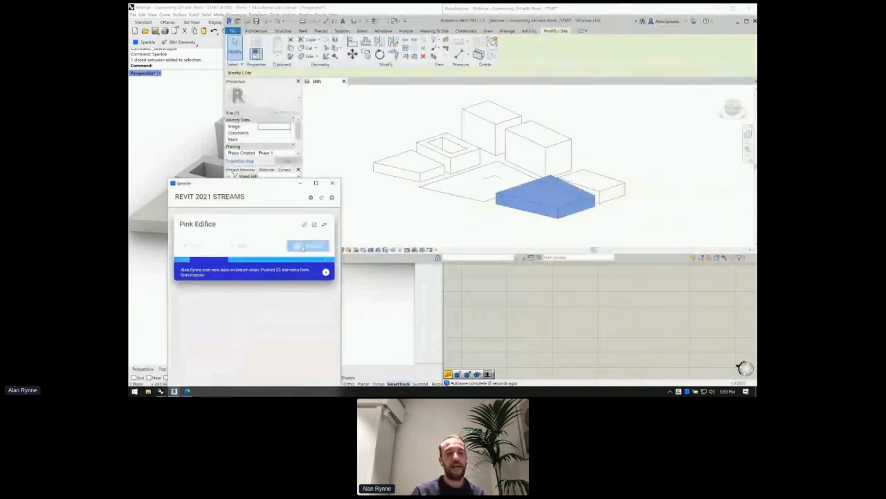
left_click(595, 310)
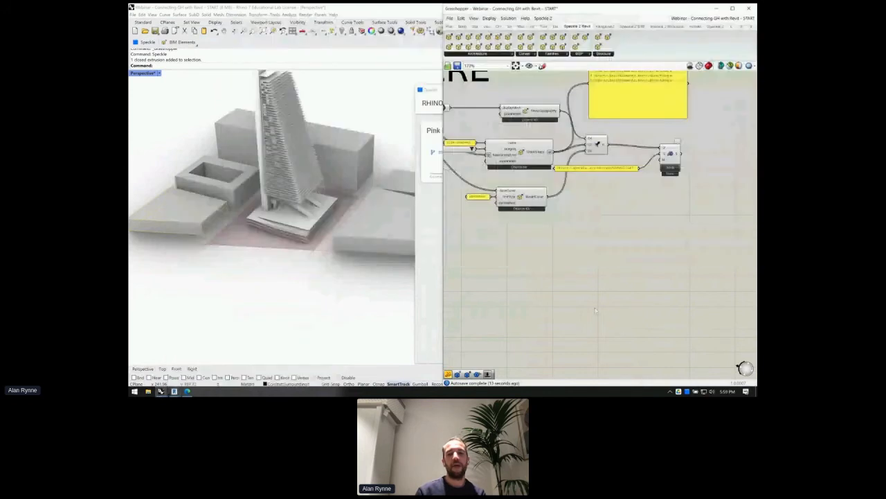
scroll(595, 234, "up", 4)
left_click_drag(597, 179, 614, 180)
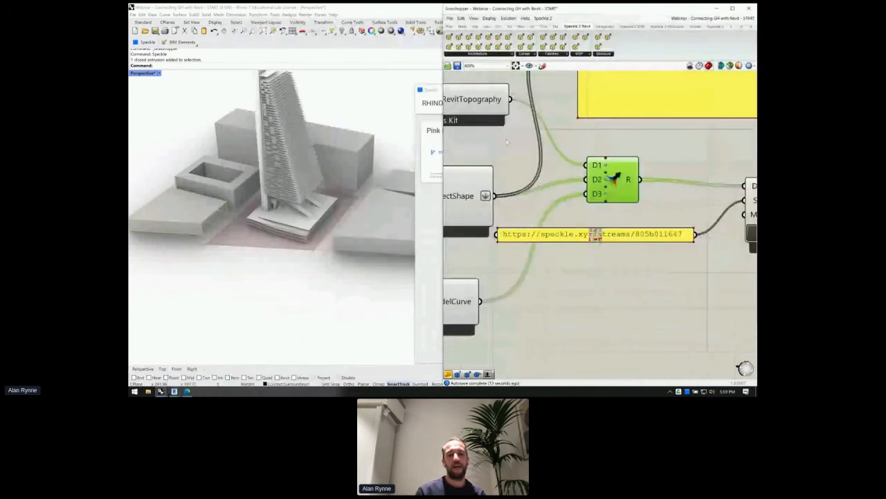
scroll(587, 134, "down", 2)
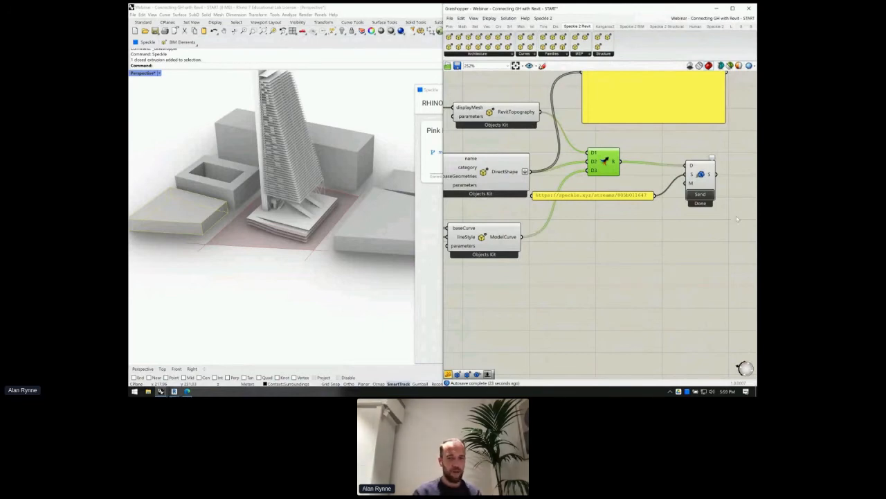
left_click(174, 391)
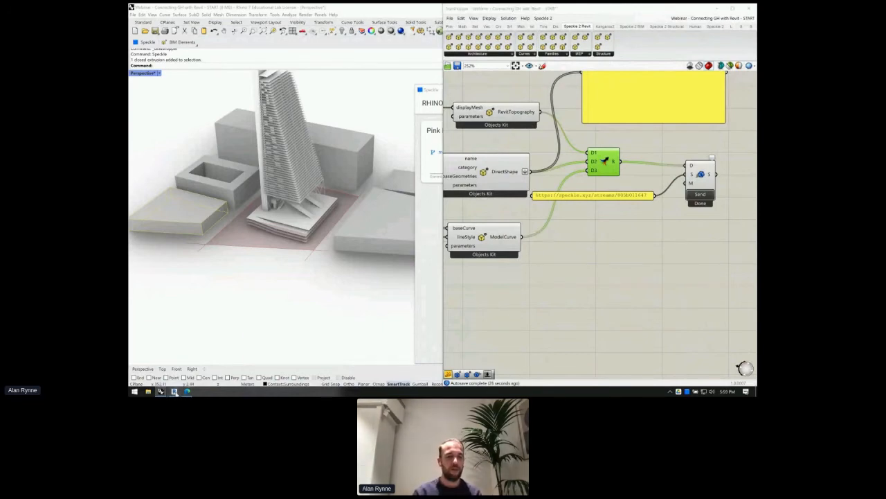
- Zoom into Revit's 3D view and select two received plot model lines among the site blocks
left_click(174, 365)
scroll(461, 190, "up", 4)
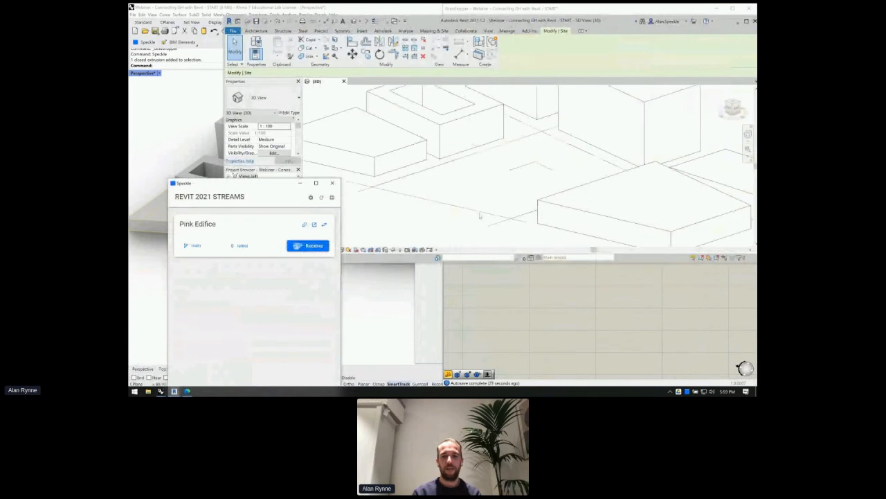
left_click(457, 217)
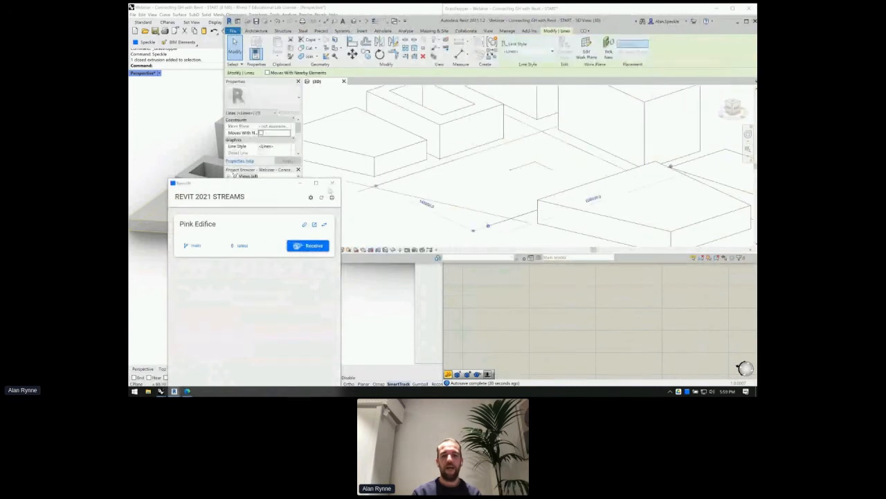
left_click(363, 185)
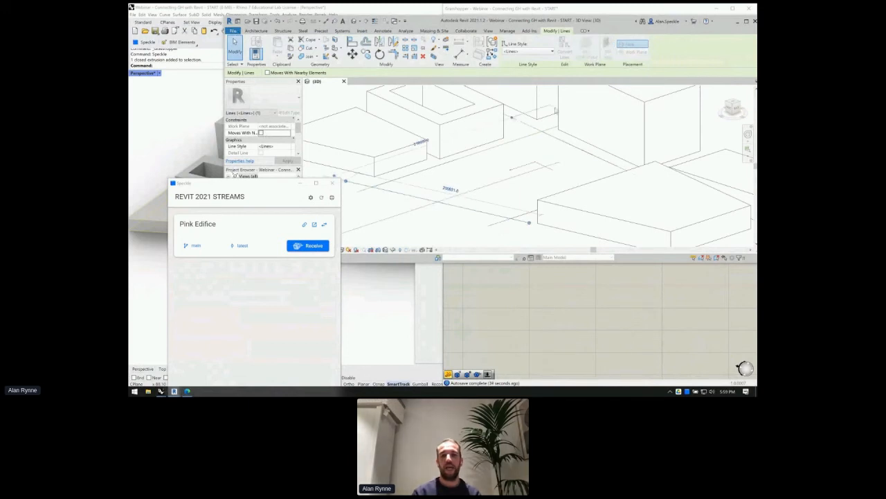
scroll(509, 134, "down", 1)
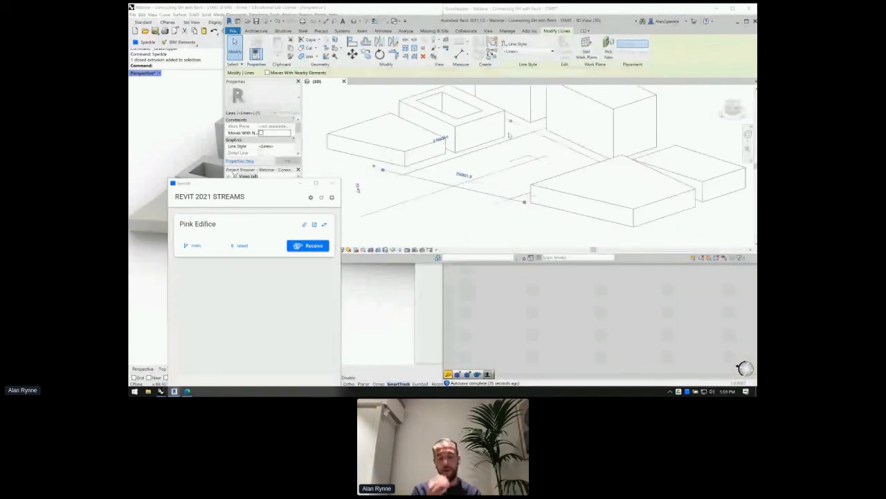
scroll(509, 135, "down", 1)
left_click(564, 232)
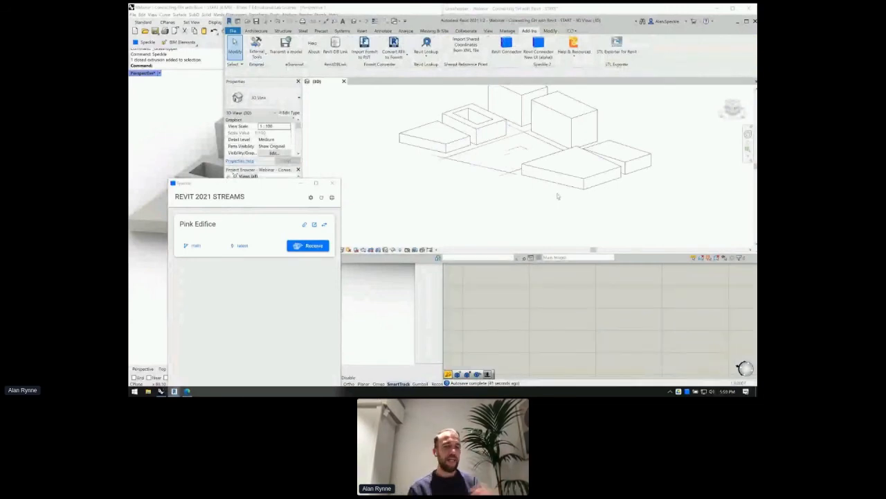
scroll(537, 131, "up", 2)
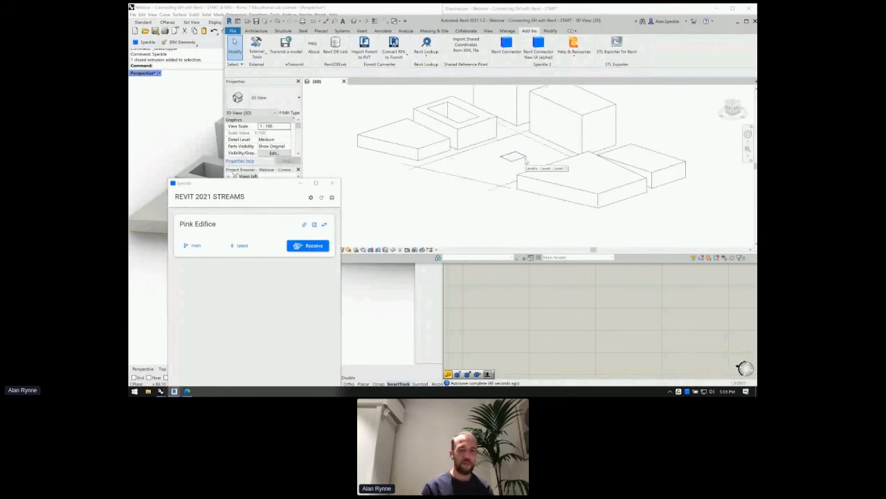
scroll(519, 192, "up", 4)
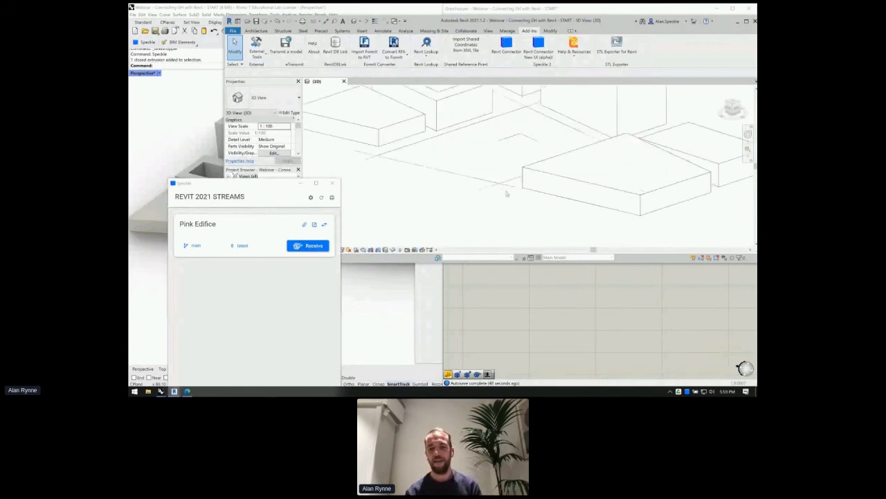
- Back in Grasshopper, nudge the Merge and Send components slightly down
left_click(555, 359)
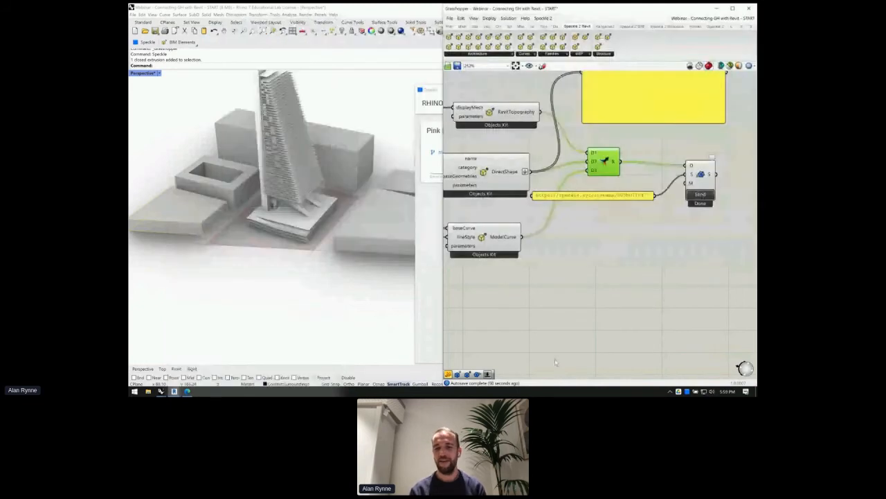
left_click_drag(611, 166, 612, 176)
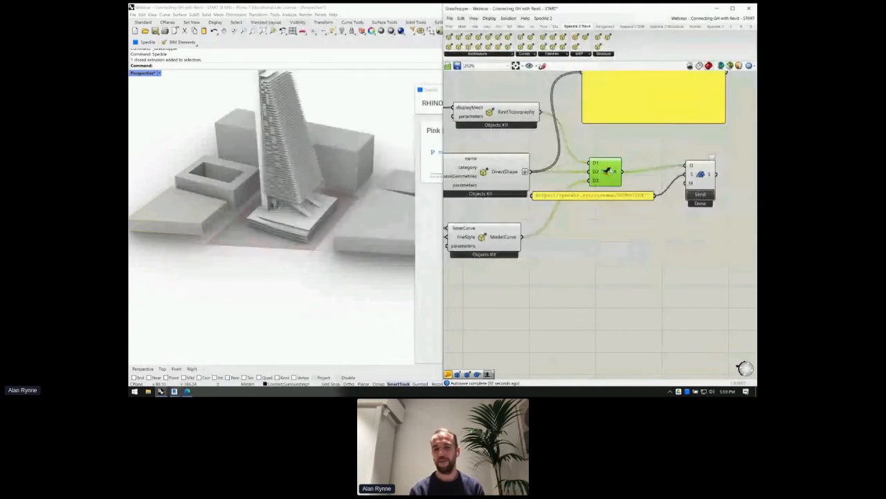
left_click_drag(701, 174, 685, 179)
- Pan to the Ground Floor Objects, Foundation and Ramps relays and orbit Rhino below the tower
scroll(703, 184, "down", 3)
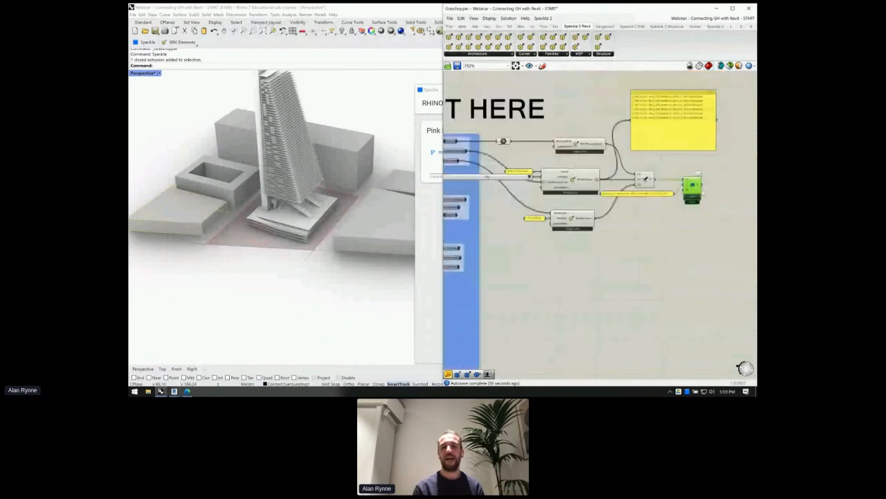
right_click_drag(500, 220, 570, 202)
scroll(570, 201, "up", 3)
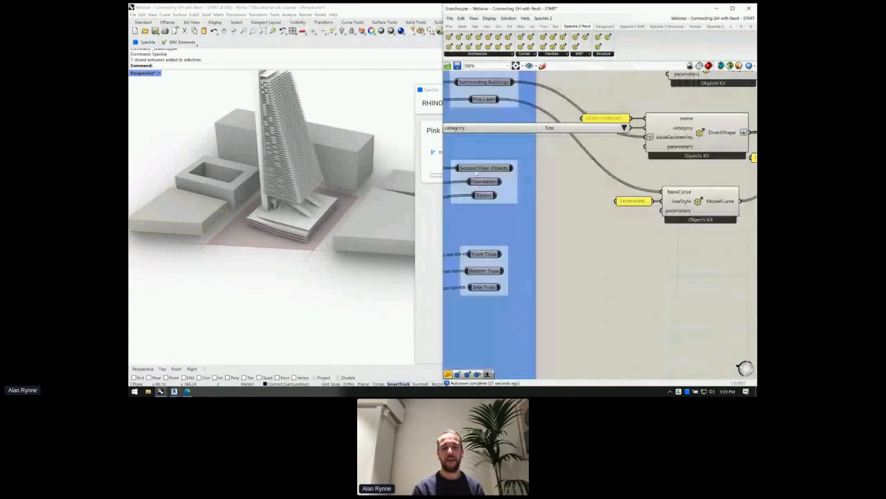
scroll(482, 169, "down", 3)
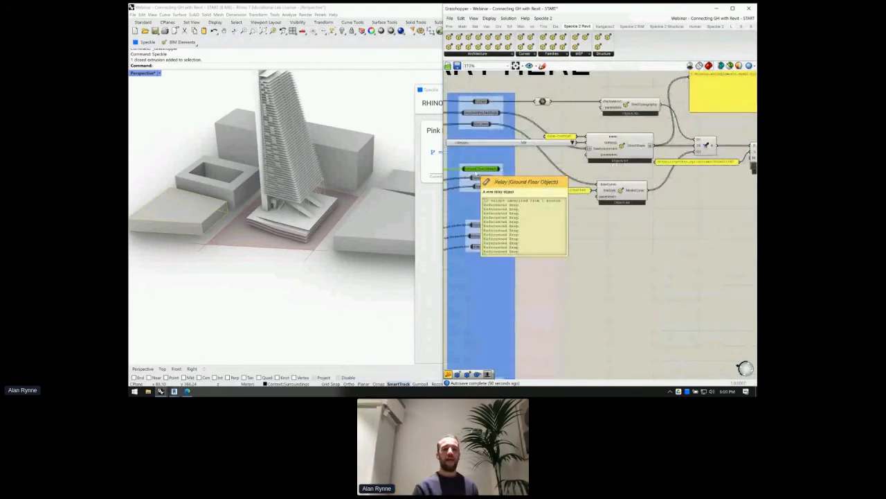
scroll(477, 175, "up", 3)
right_click_drag(477, 174, 582, 184)
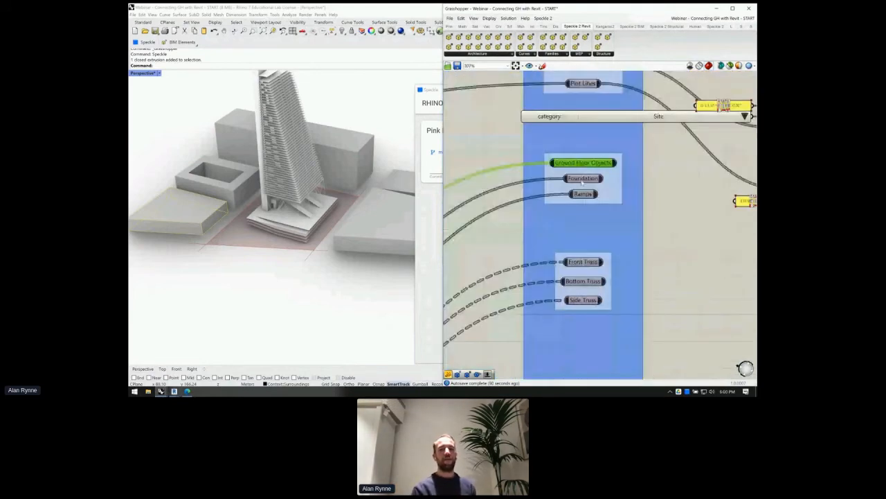
scroll(583, 182, "down", 3)
scroll(292, 244, "up", 3)
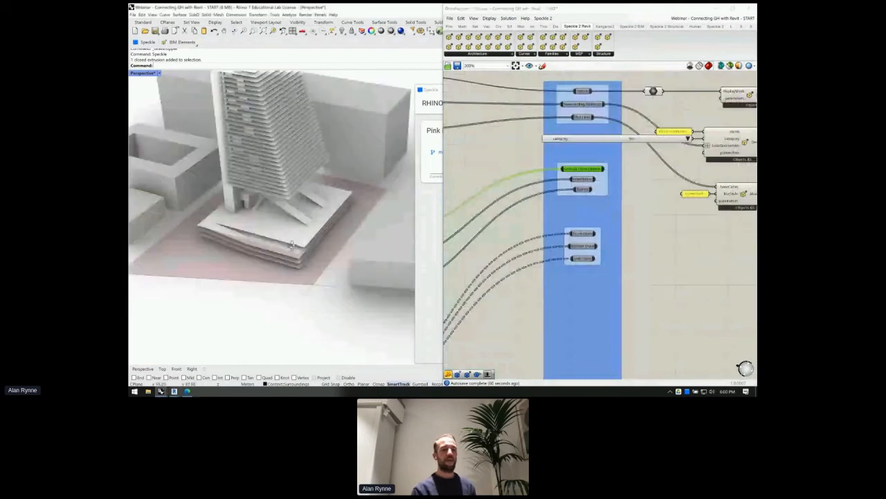
right_click_drag(291, 243, 246, 146)
scroll(244, 136, "up", 2)
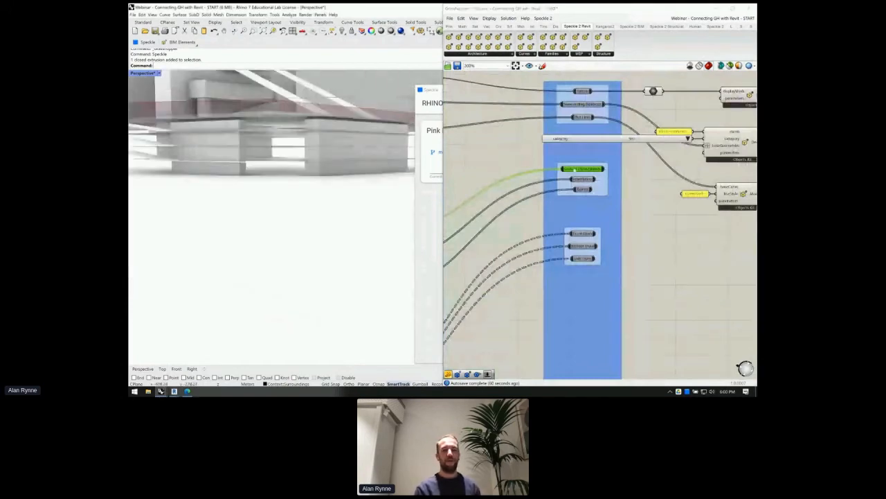
scroll(593, 210, "up", 2)
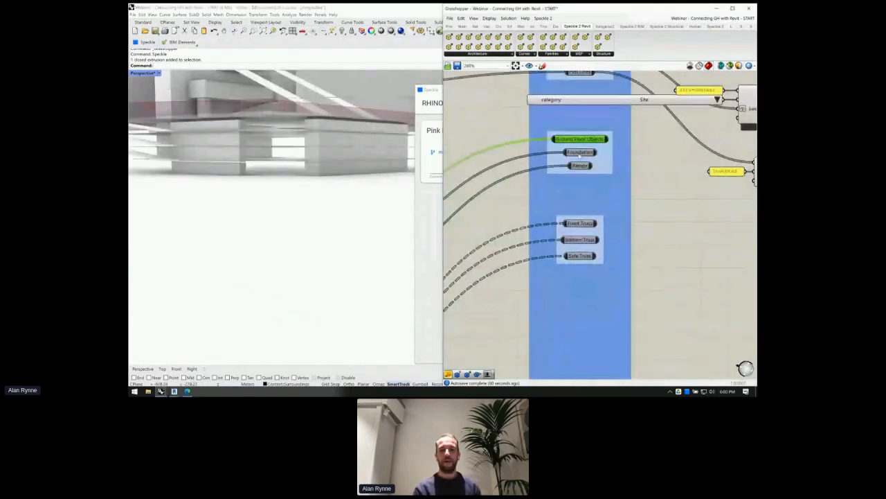
- Turn on the Ground Floor pipeline preview and view the tower from above in Rhino
left_click(579, 156)
left_click(580, 165)
right_click_drag(579, 166, 520, 181)
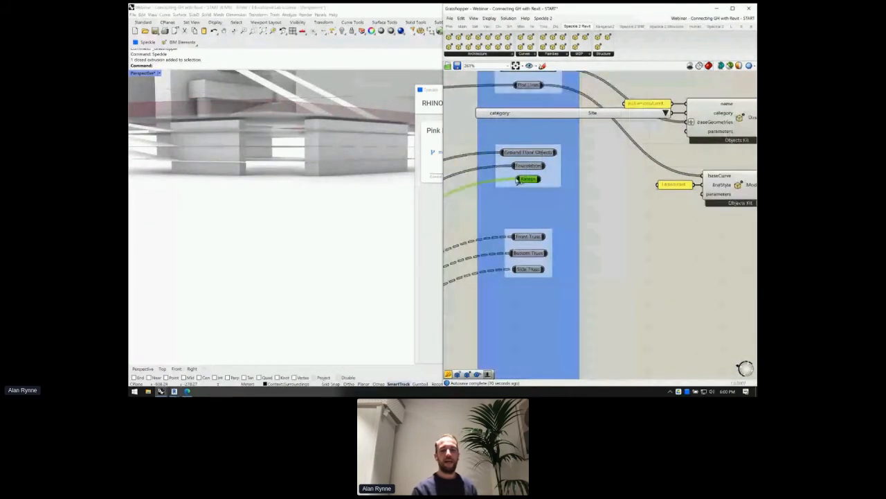
scroll(627, 170, "down", 3)
scroll(628, 170, "up", 4)
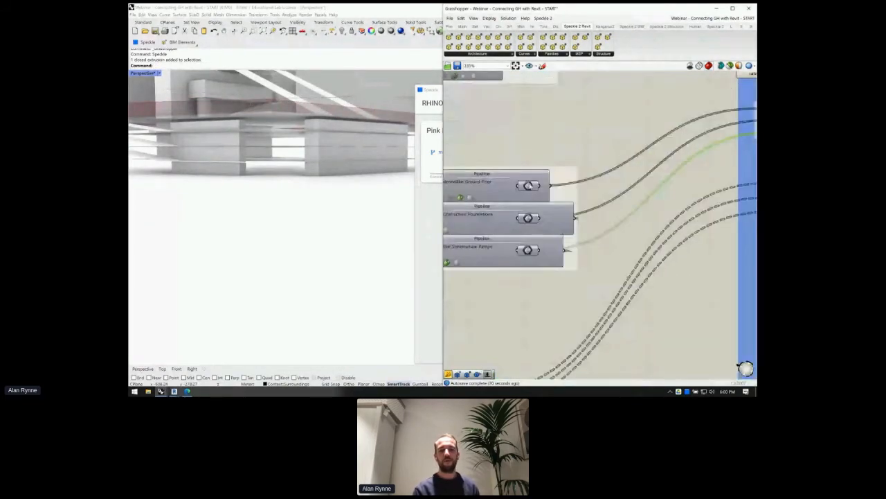
left_click_drag(530, 186, 569, 183)
middle_click(577, 124)
left_click(586, 127)
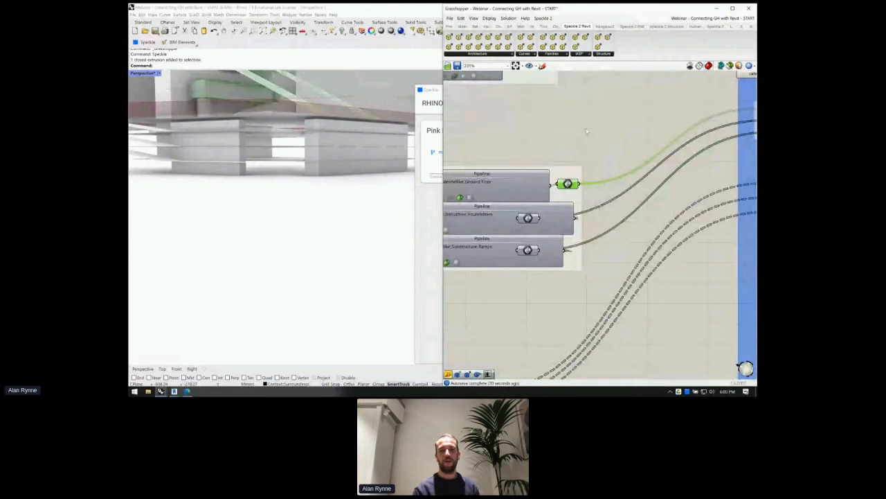
right_click_drag(227, 118, 244, 208)
- Toggle the Foundations pipeline preview and orbit Rhino down to the podium
left_click_drag(532, 217, 586, 218)
middle_click(585, 114)
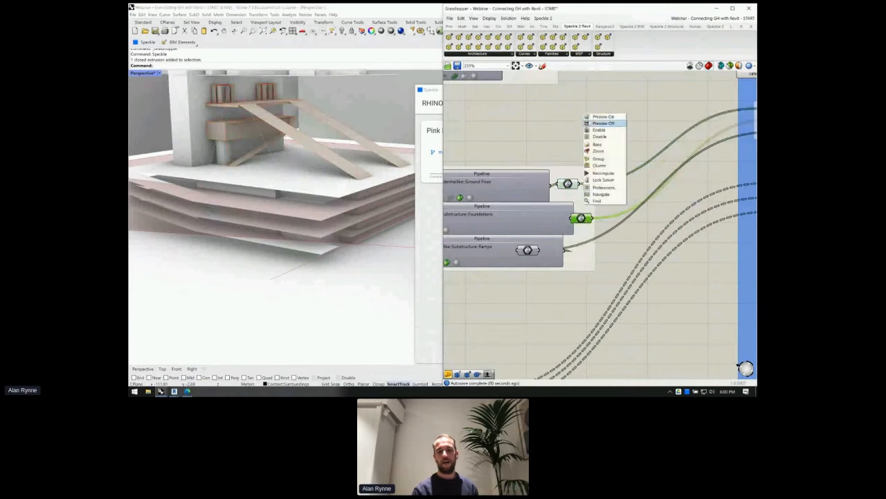
left_click(603, 123)
right_click_drag(256, 229, 267, 247)
scroll(254, 164, "up", 3)
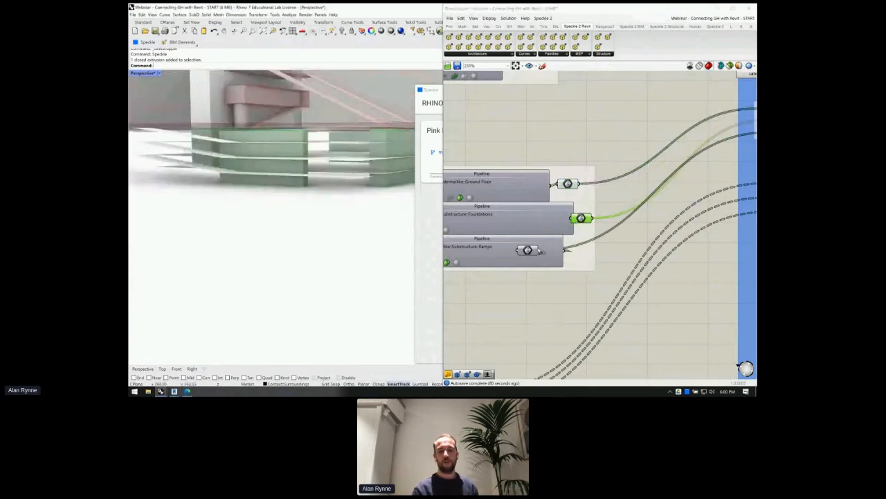
- Turn on the Ramps output preview and inspect the ramps in Rhino
left_click_drag(527, 250, 578, 250)
right_click(621, 231)
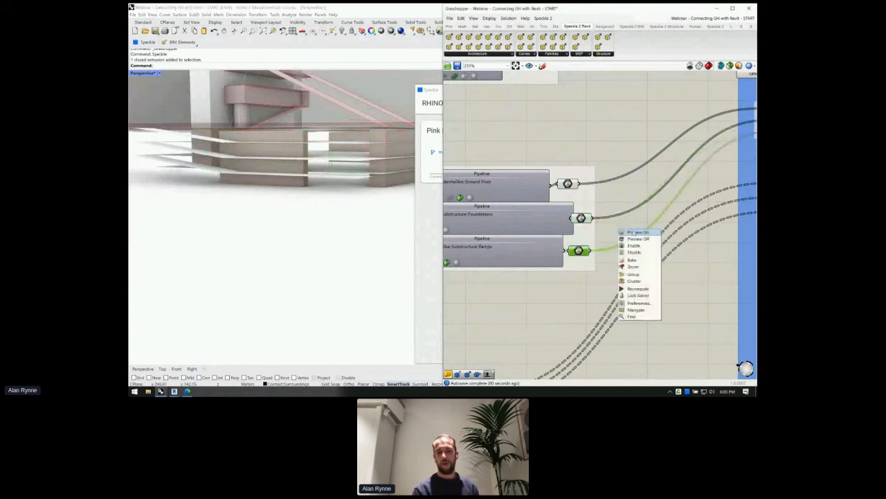
left_click(634, 234)
right_click_drag(291, 170, 257, 167)
scroll(644, 167, "down", 3)
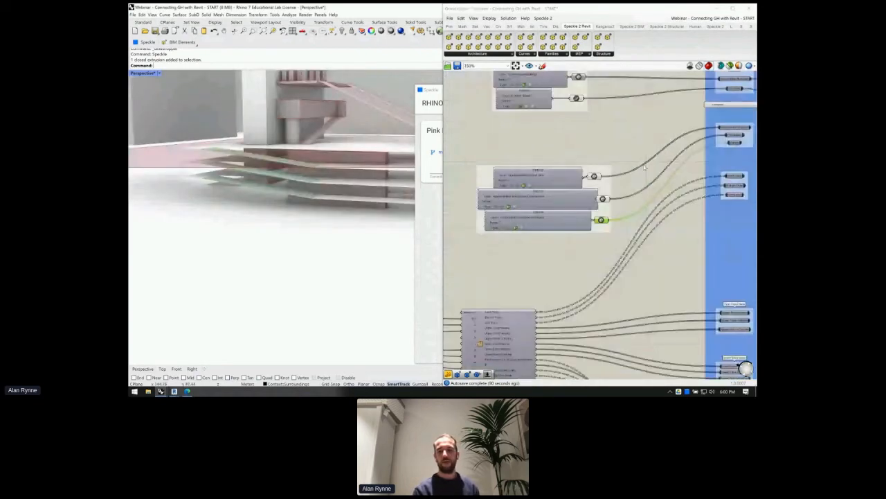
- Bring the Upper and Lower Floor Data groups into view and select Lower Floor Names and Heights
right_click_drag(644, 167, 599, 173)
scroll(642, 220, "up", 5)
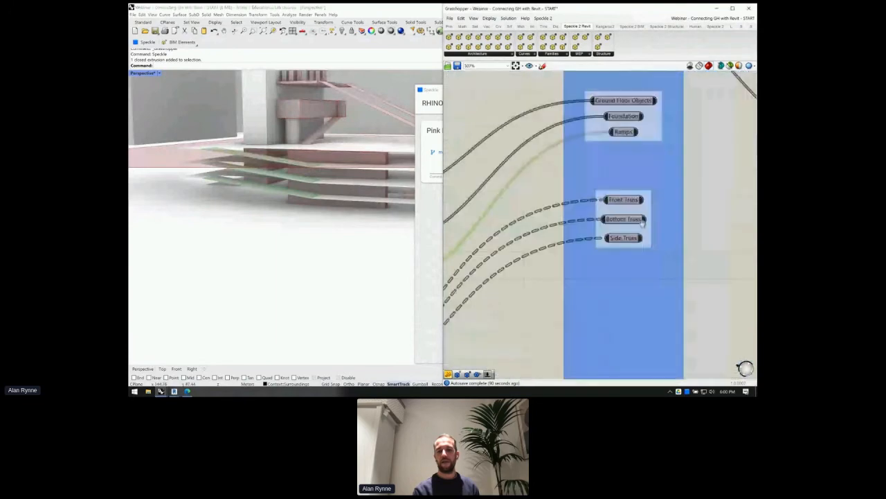
right_click_drag(642, 221, 642, 76)
right_click_drag(635, 267, 627, 135)
left_click(614, 246)
left_click(613, 256)
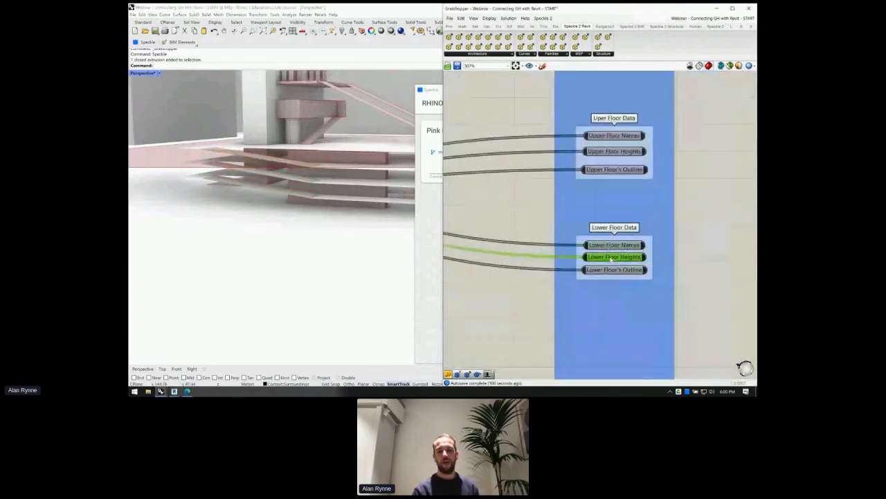
- Add a curve component ('cur') beside Lower Floor's Outline parameter
left_click(603, 271)
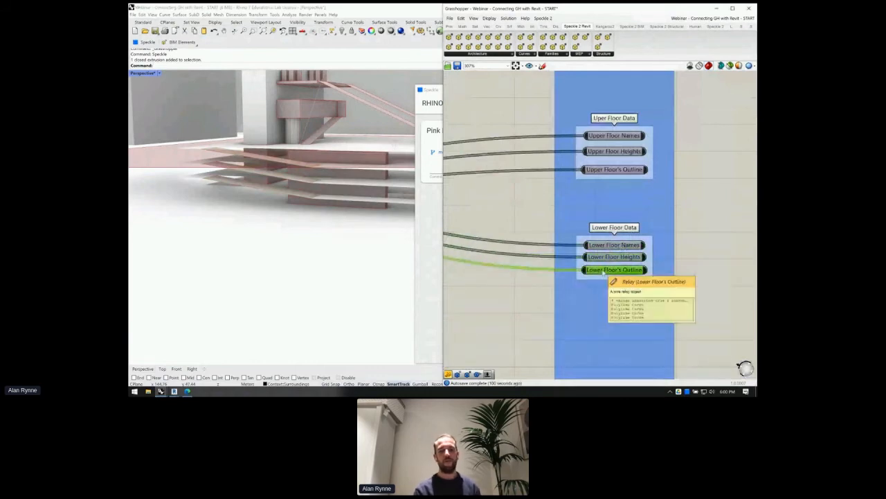
right_click_drag(730, 282, 669, 269)
double_click(670, 269)
type("cur")
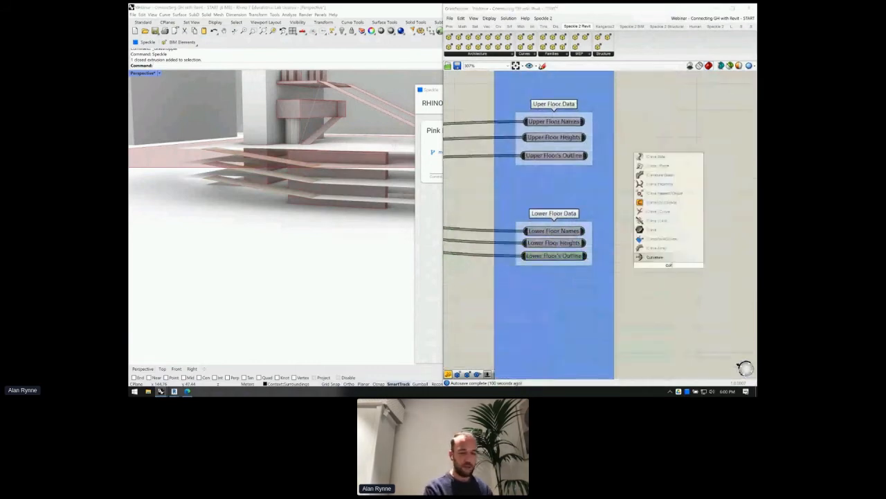
key("Return")
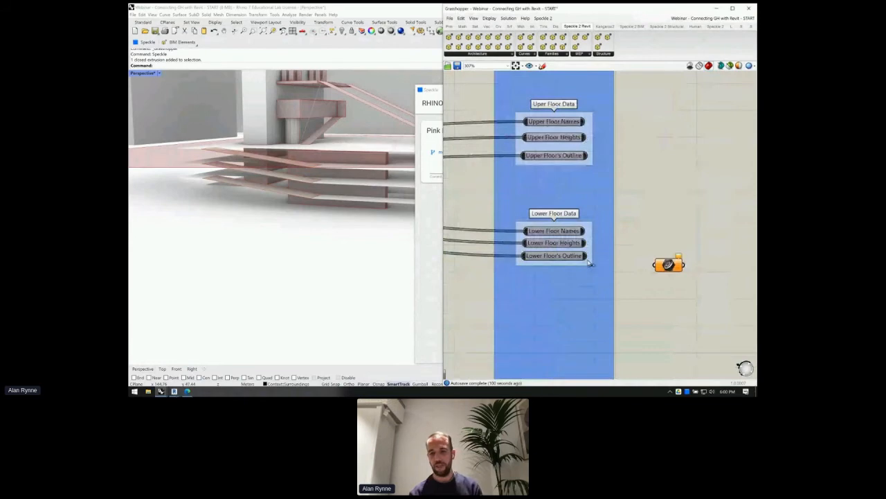
- Nudge the floor data group right and frame it with the new curve component
left_click(622, 259)
left_click_drag(622, 259, 657, 265)
scroll(669, 264, "down", 2)
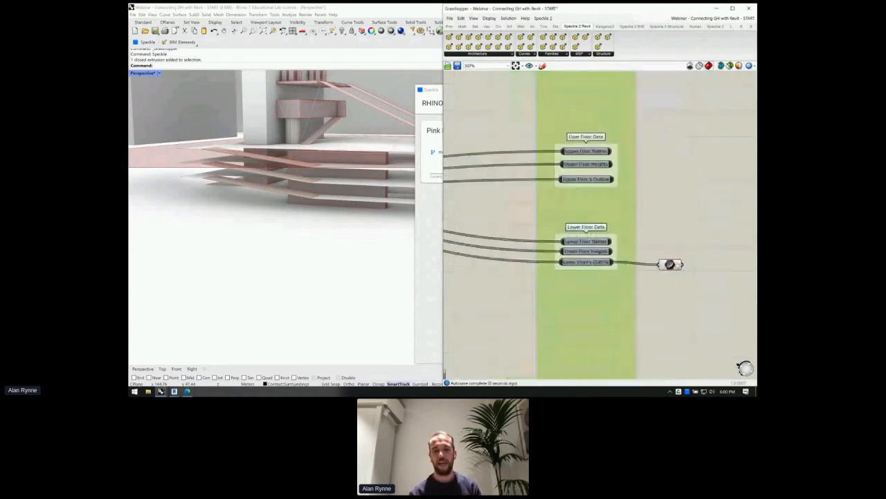
scroll(669, 263, "down", 5)
scroll(551, 220, "up", 3)
scroll(552, 221, "up", 2)
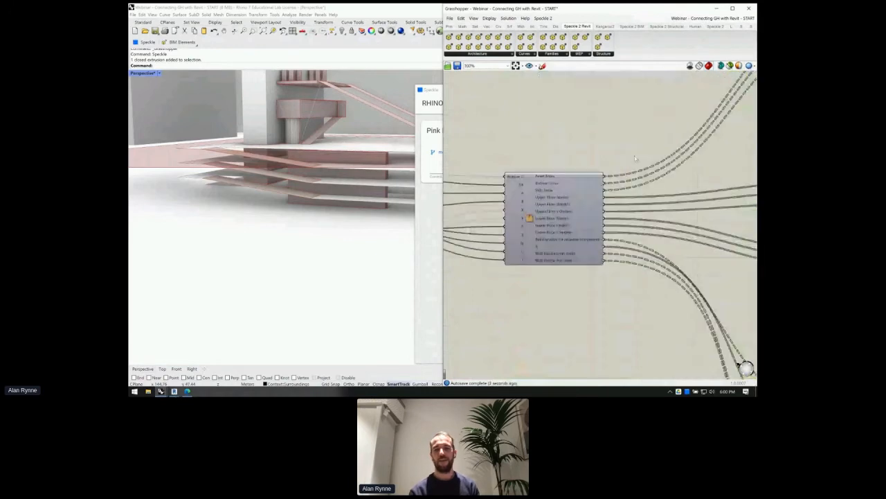
scroll(526, 207, "down", 2)
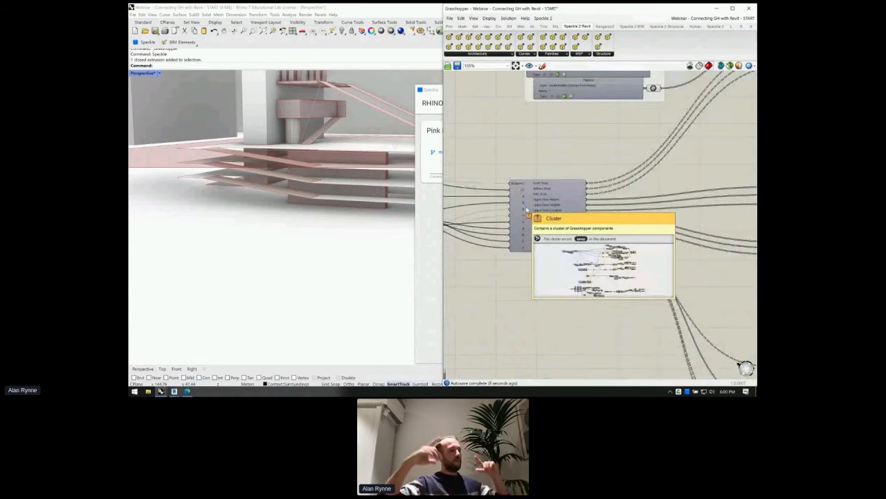
right_click_drag(589, 226, 321, 206)
scroll(589, 227, "up", 4)
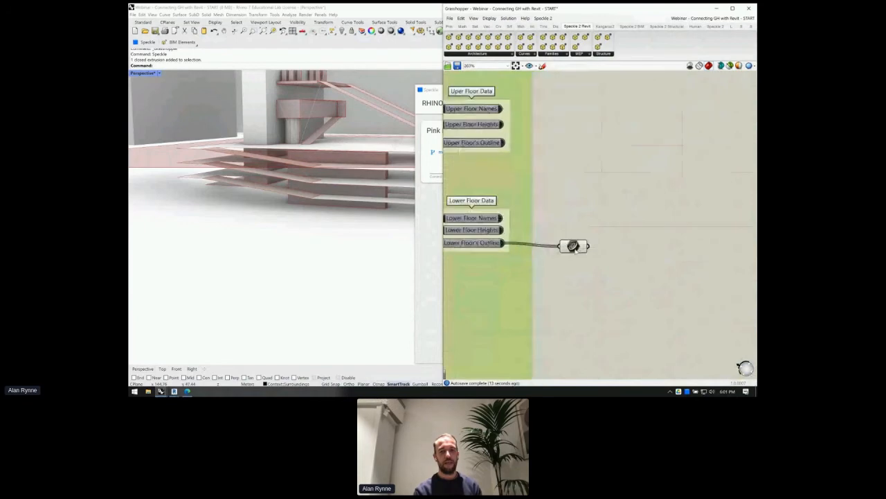
- Zoom Rhino to the lower floor outlines from the curve component and orbit around the slabs
left_click(575, 250)
scroll(328, 193, "down", 5)
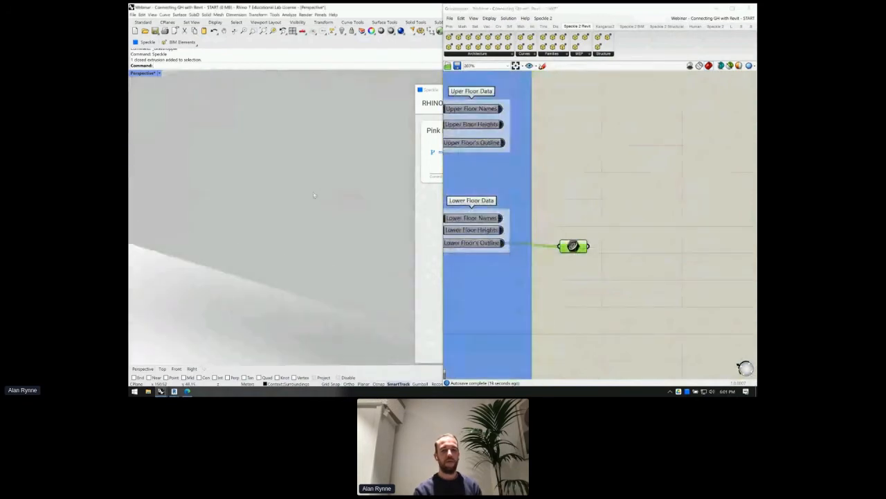
middle_click(614, 198)
left_click(628, 234)
right_click_drag(332, 176, 284, 272)
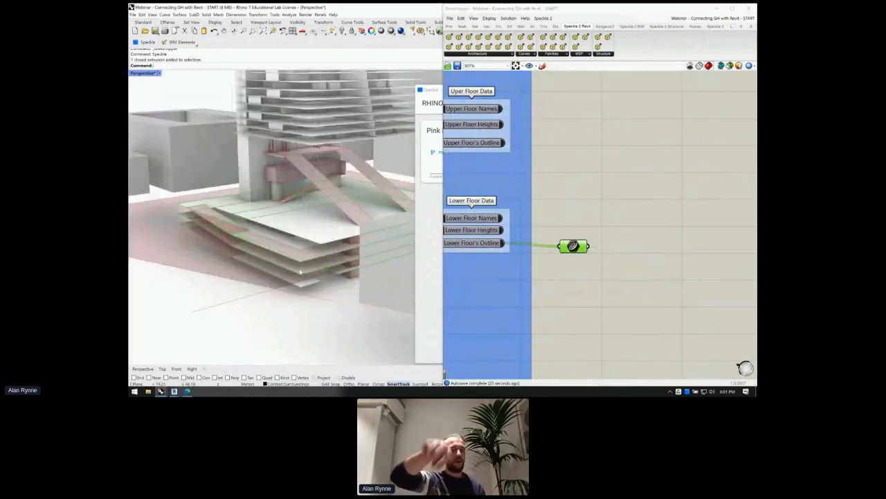
scroll(467, 224, "down", 1)
scroll(466, 225, "down", 3)
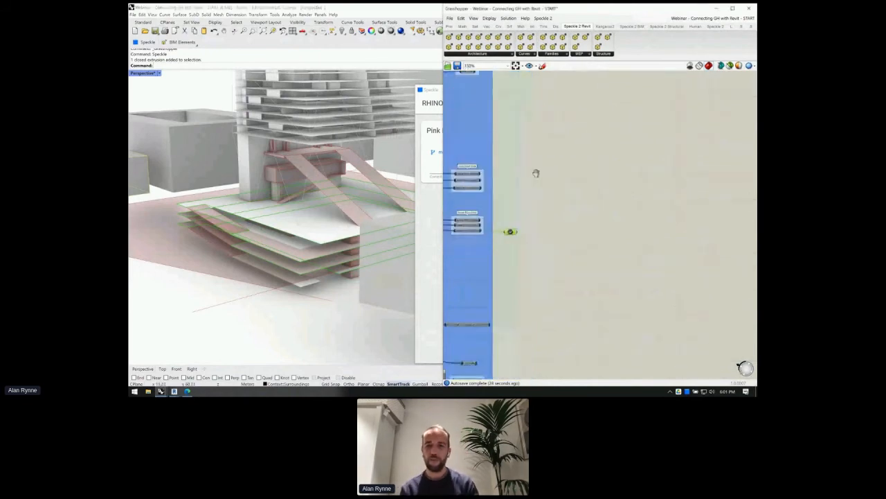
right_click_drag(536, 173, 598, 346)
scroll(554, 250, "up", 3)
- Select the Ground Floor Objects, Foundation and Ramps relays to preview their geometry
left_click(519, 138)
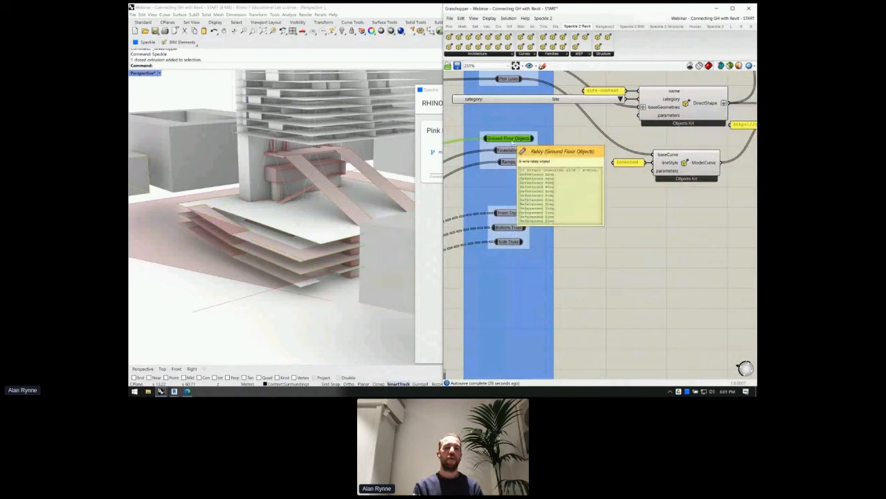
left_click(512, 150)
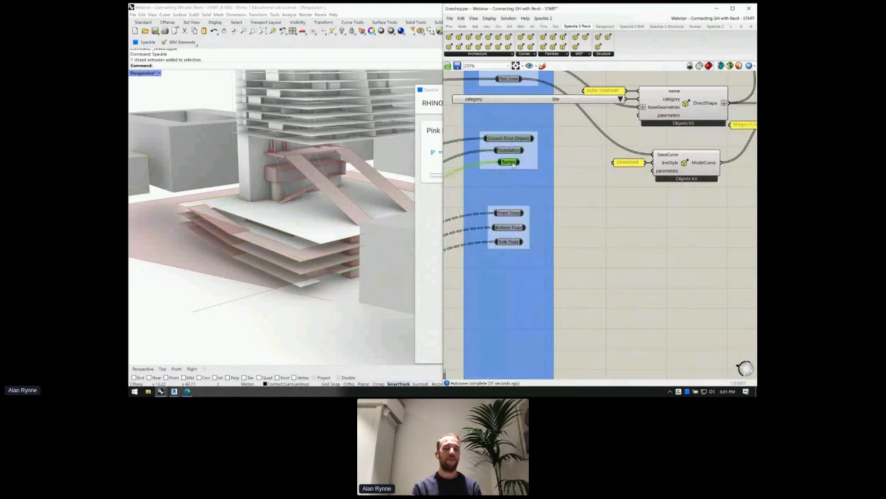
left_click(513, 162)
scroll(624, 194, "down", 4)
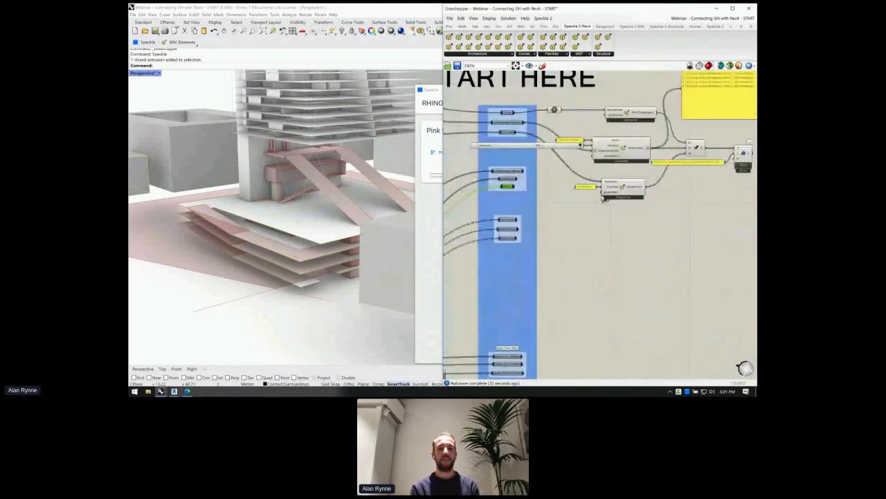
- Move the ModelCurve component with its panel and the existing DirectShape setup upward
left_click(588, 188)
left_click(624, 187, "shift")
left_click_drag(625, 188, 625, 175)
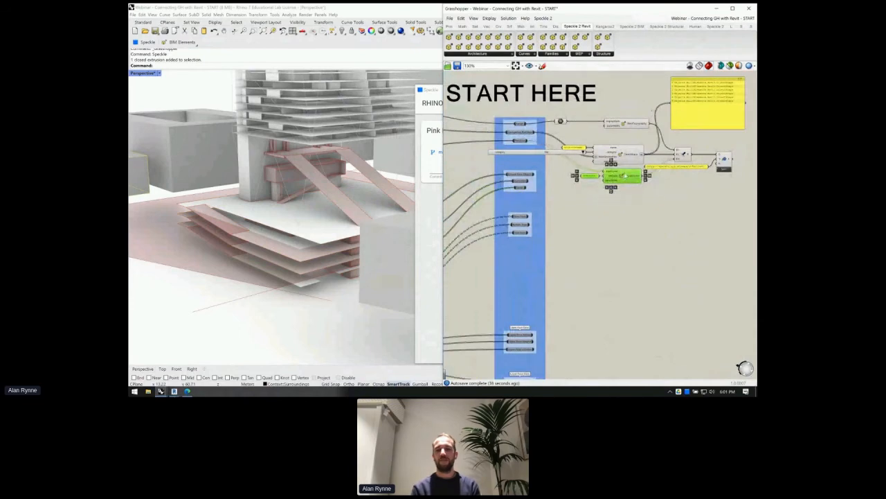
scroll(624, 175, "up", 5)
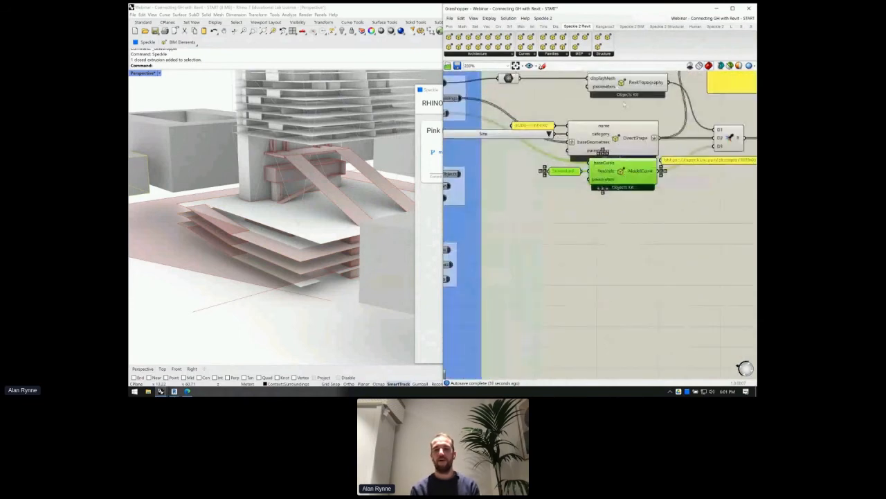
left_click_drag(619, 116, 540, 144)
left_click_drag(589, 133, 608, 117)
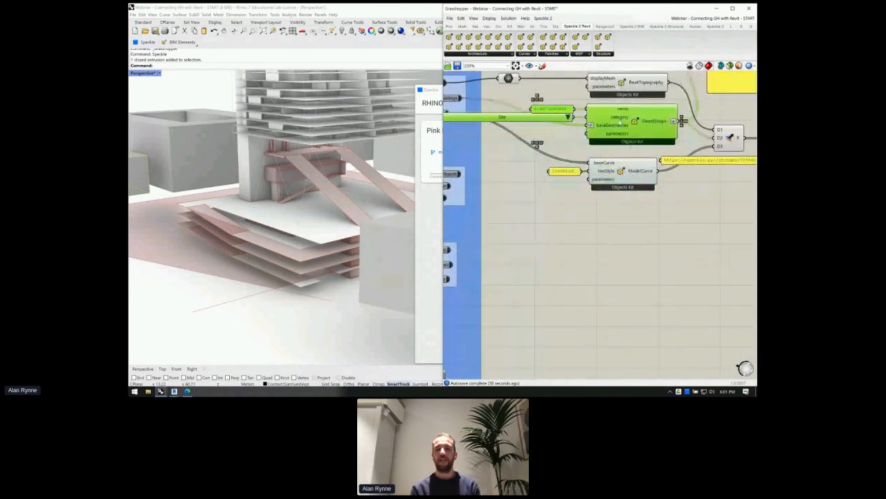
right_click_drag(545, 212, 592, 175)
- Add a new Speckle DirectShape ('Direct') and wire Ground Floor Objects into it
double_click(616, 184)
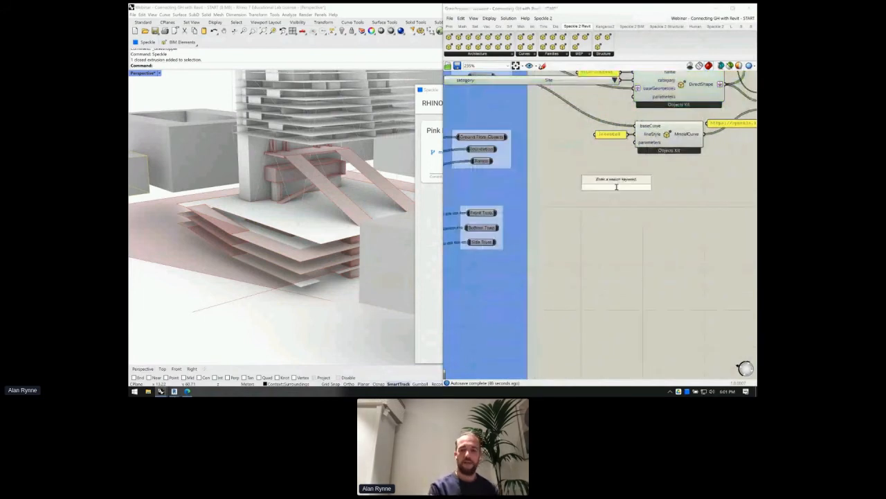
type("Direct")
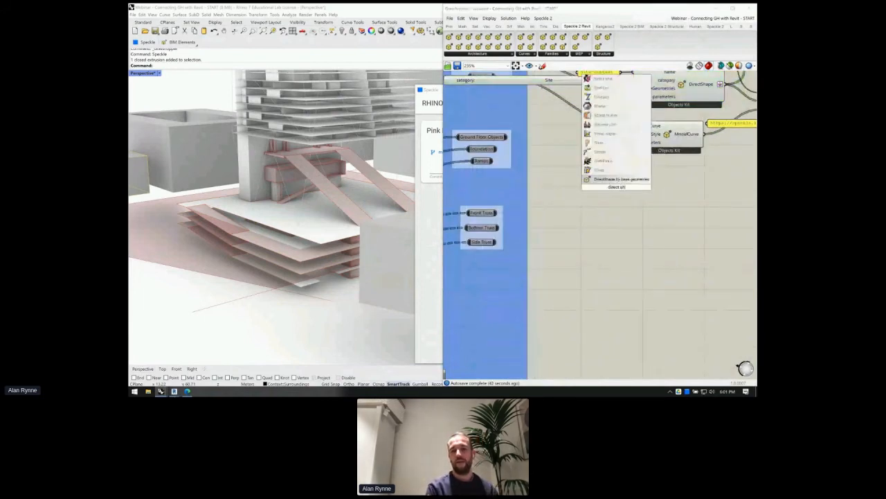
key("Return")
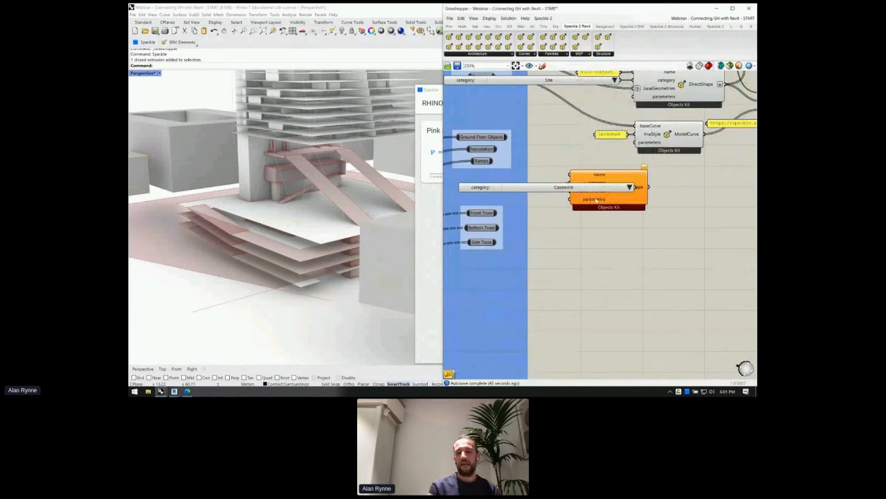
left_click_drag(593, 200, 666, 204)
left_click_drag(506, 138, 639, 180)
right_click_drag(629, 201, 604, 186)
- Change the new DirectShape's category list from Casework to Mass
left_click(575, 170)
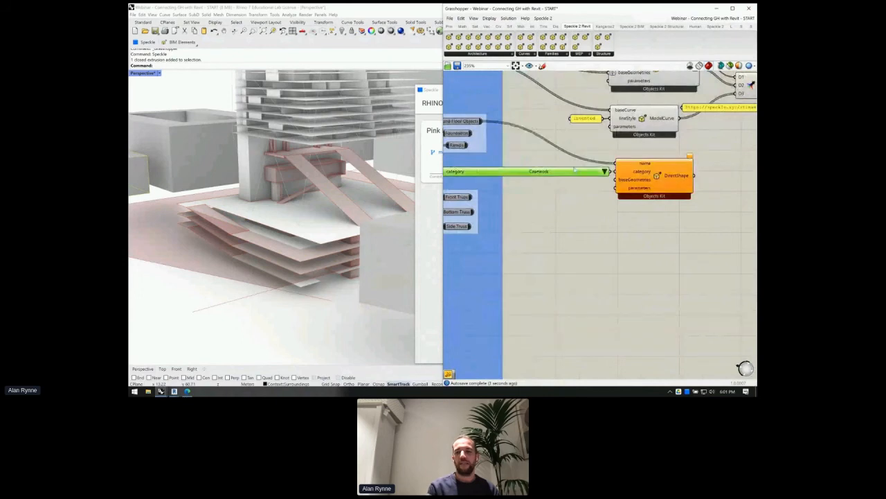
left_click(604, 171)
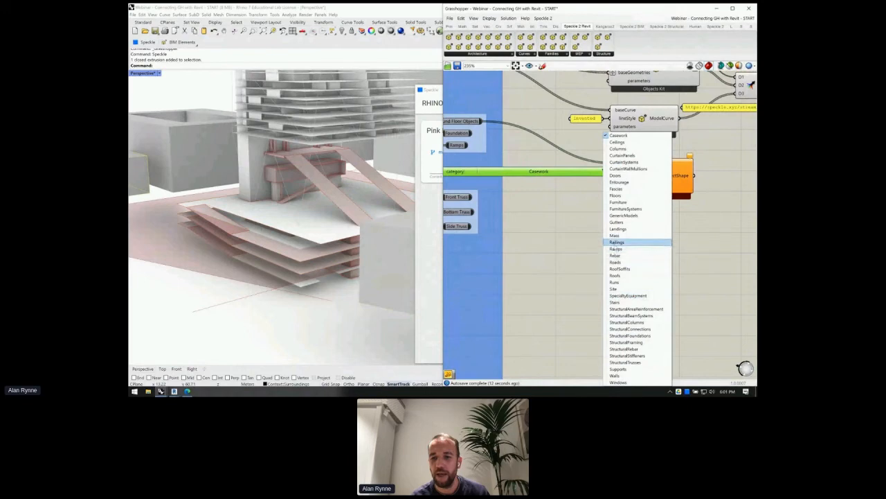
left_click(619, 237)
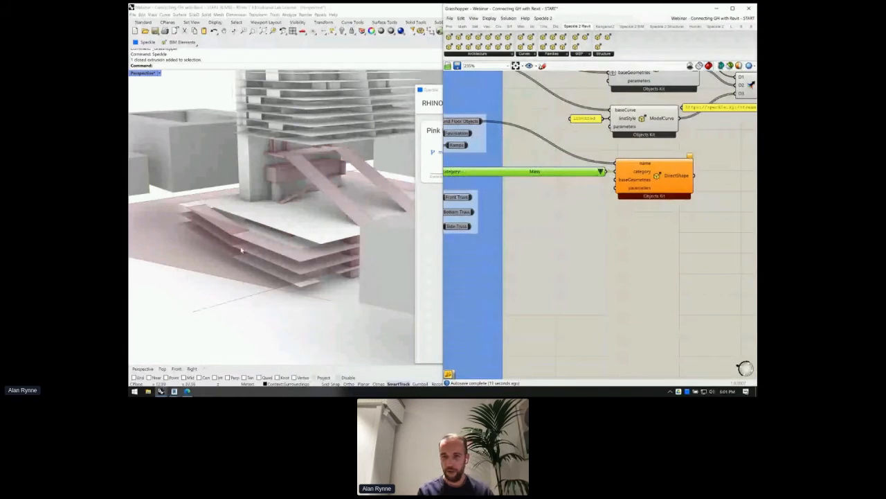
left_click(601, 172)
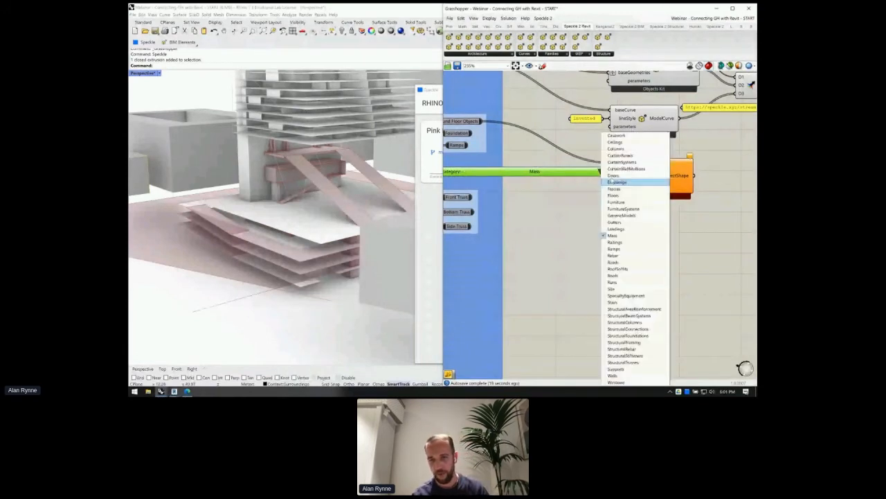
- Switch the category to SpecialtyEquipment and reconnect Ground Floor Objects to the geometry input
left_click(619, 296)
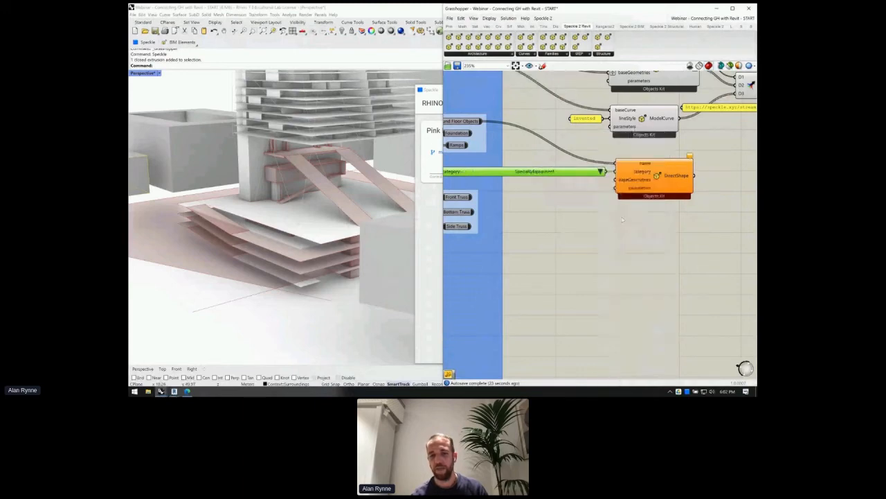
left_click(568, 178)
left_click(570, 172)
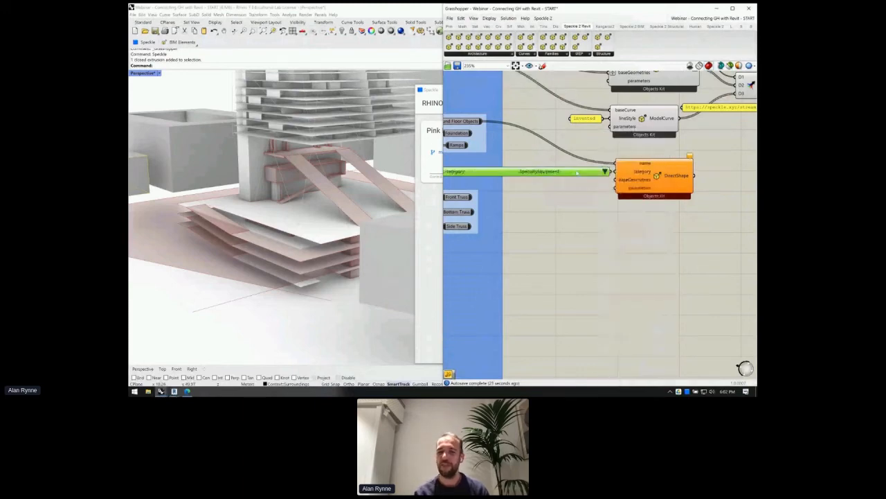
scroll(623, 176, "down", 2)
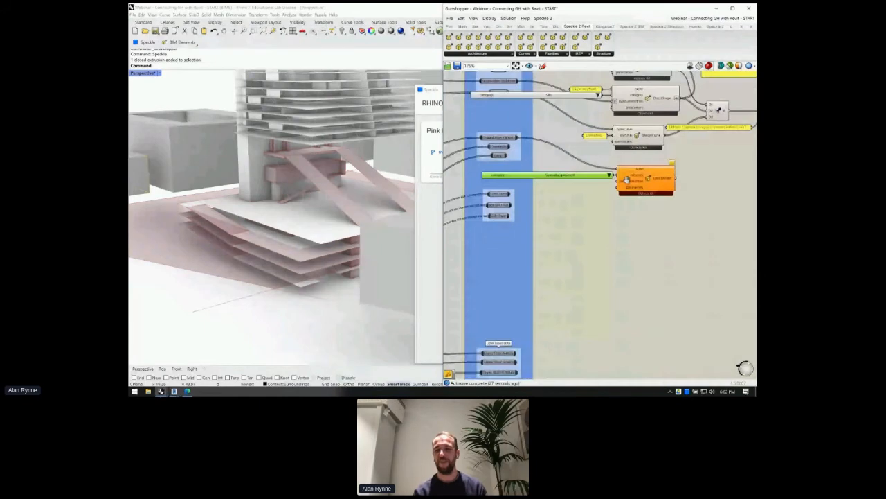
scroll(626, 178, "up", 2)
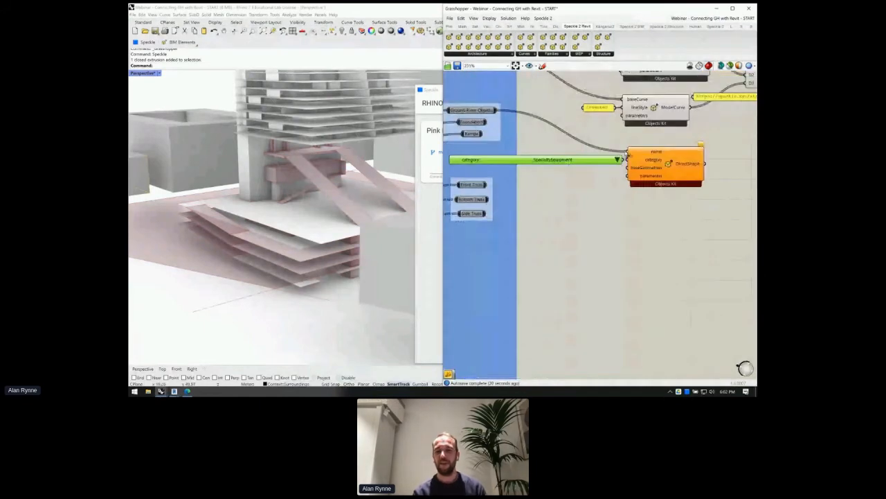
left_click_drag(631, 164, 629, 167, "ctrl+shift")
left_click(472, 110)
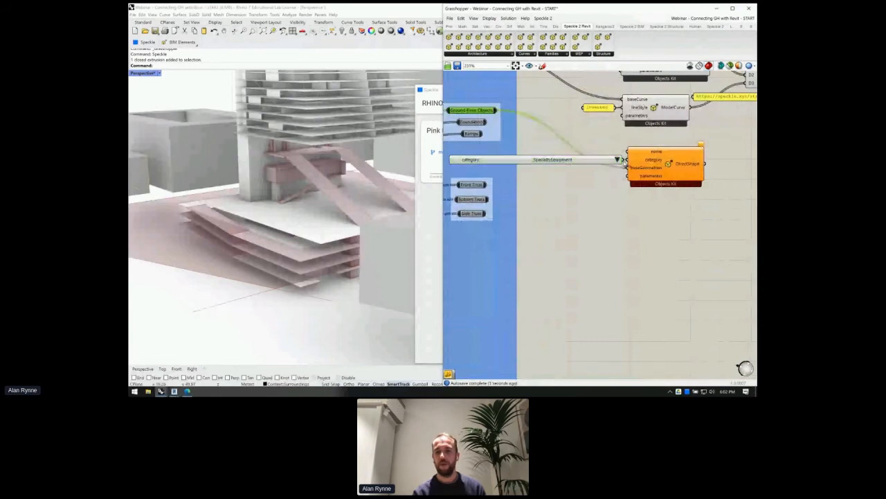
left_click(645, 150)
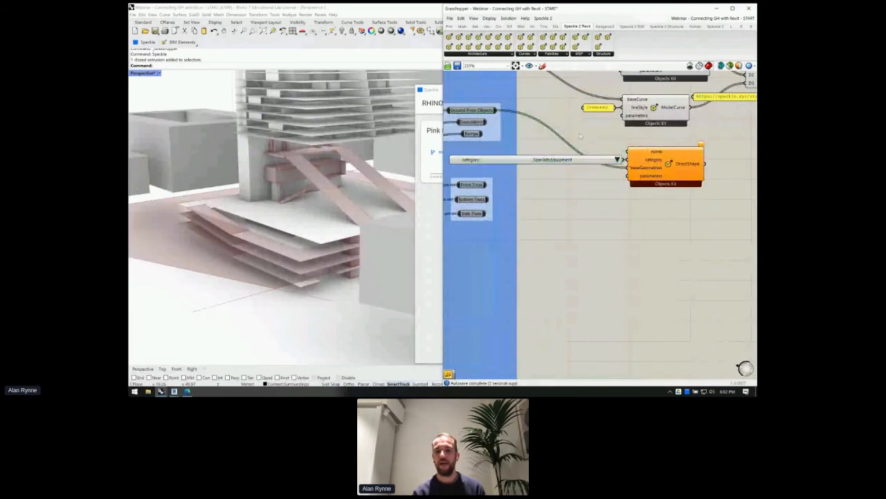
- Name the ground-floor DirectShape with a '//ground floor objects' text panel
double_click(579, 132)
type("//")
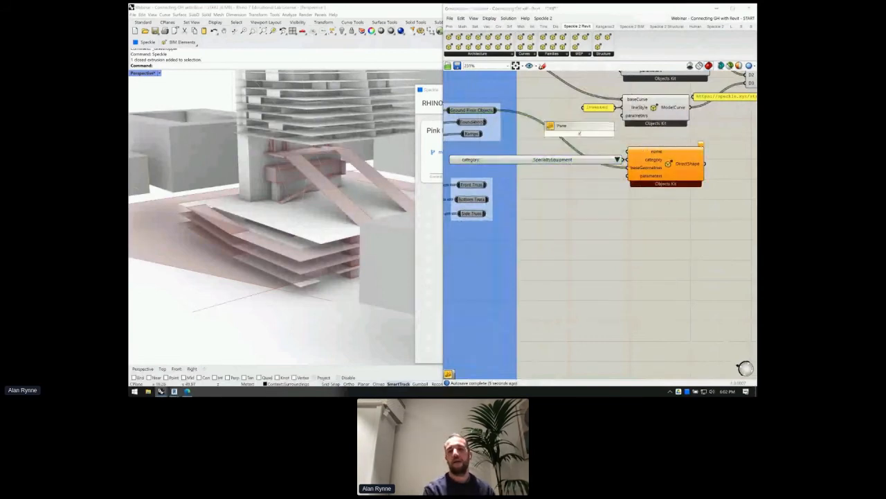
type("ground floor objects")
key("Return")
left_click_drag(616, 150, 627, 151)
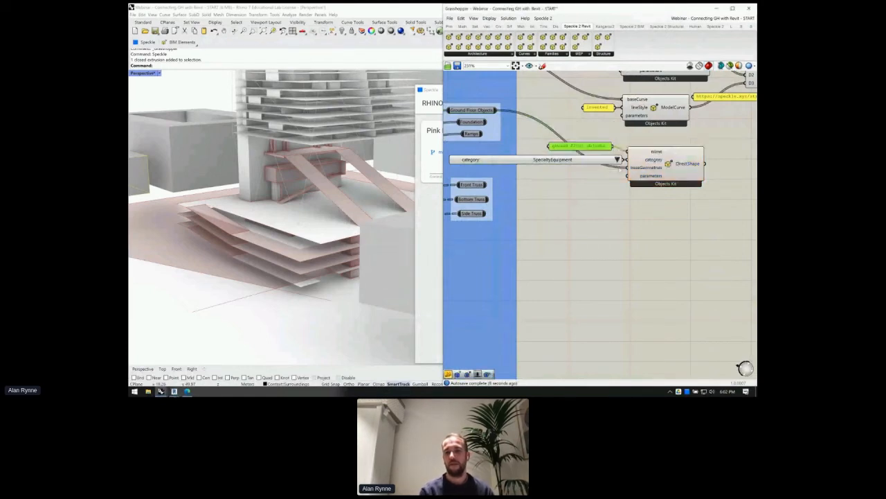
- Add another DirectShape fed by Foundation and set its category to StructuralFoundations
double_click(652, 208)
type("directshap")
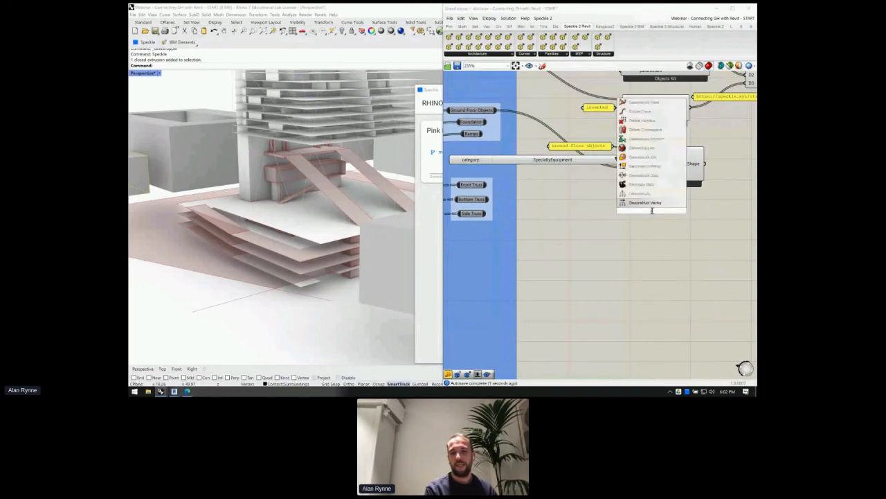
key("Return")
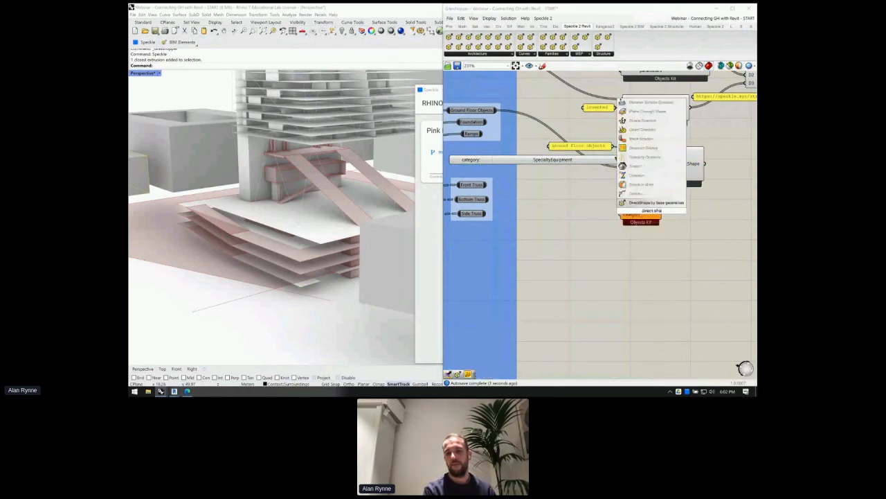
left_click_drag(496, 121, 607, 209)
left_click(664, 210)
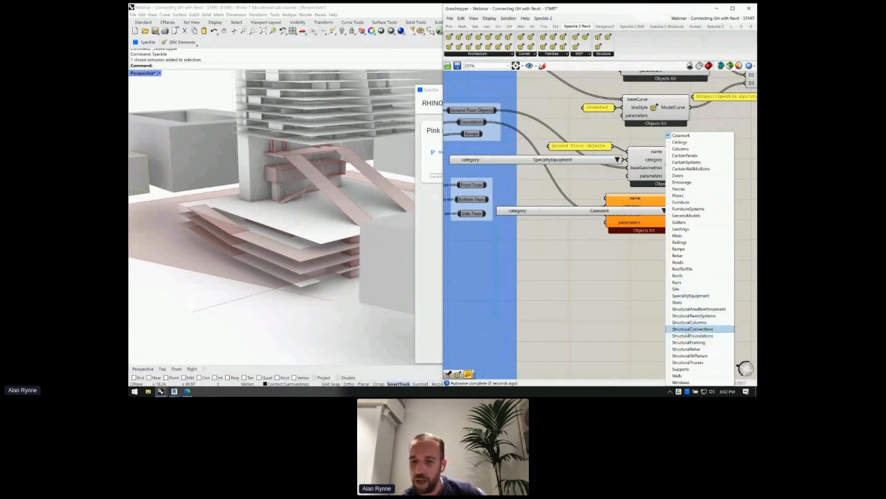
left_click(692, 335)
- Name the foundation DirectShape with a '//Basement Foundation' text panel
left_click_drag(544, 216, 472, 211)
double_click(571, 185)
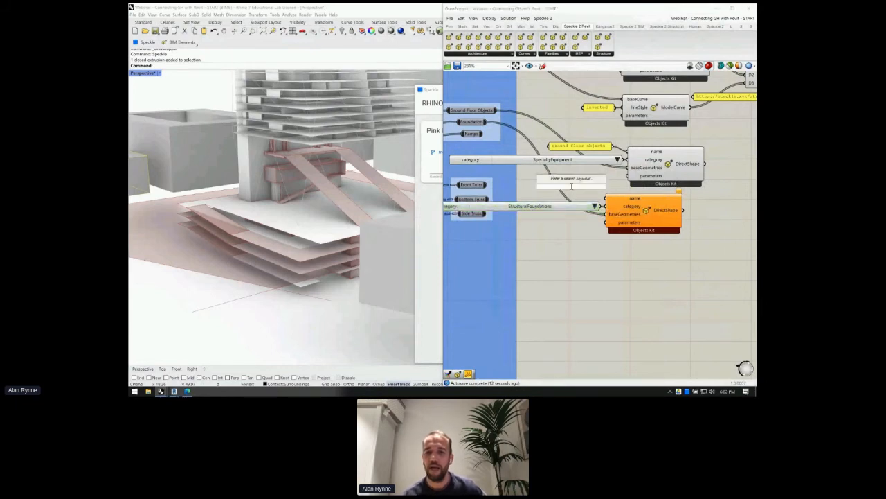
type("//Basement")
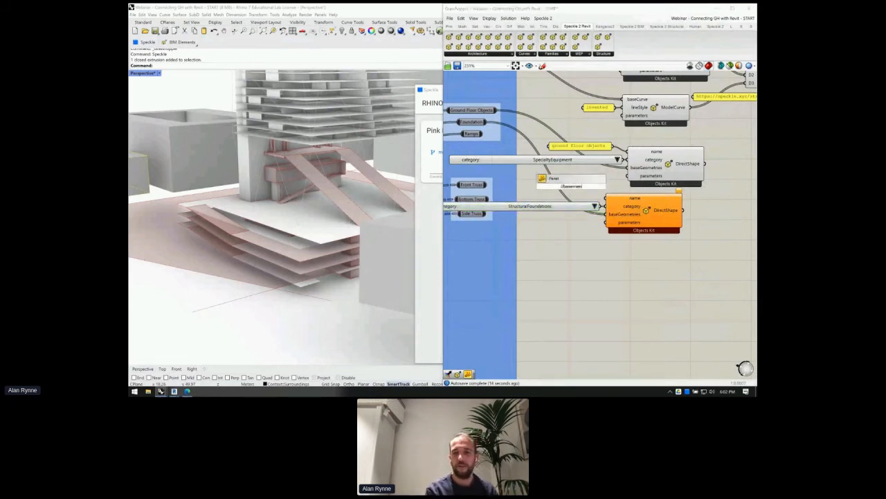
type(" Foundation")
key("Return")
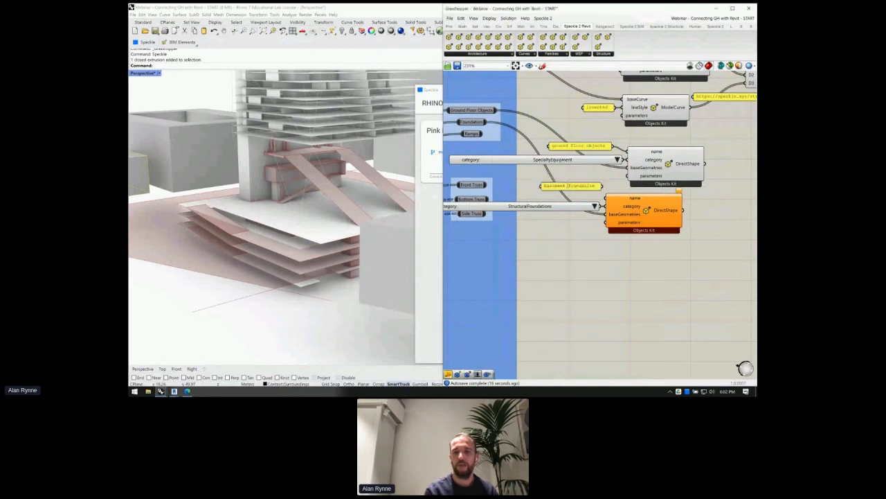
left_click_drag(602, 186, 606, 198)
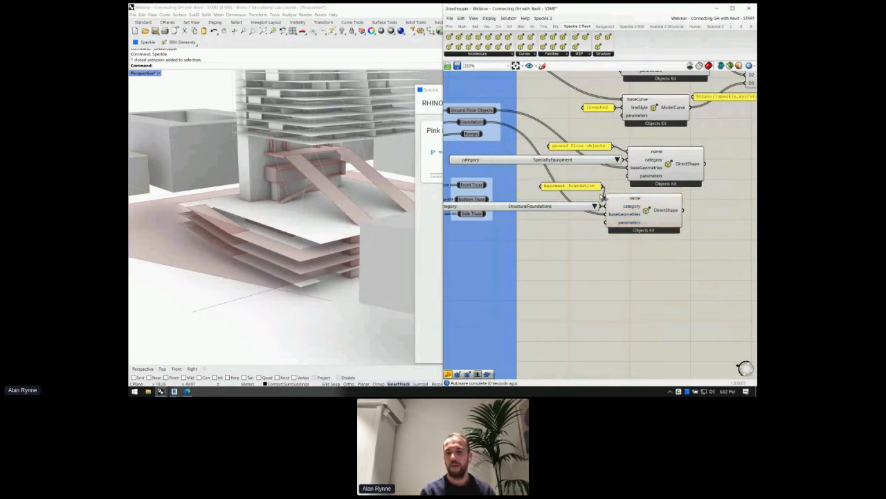
- Shift both DirectShape setups up-right and add a third DirectShape with the Ramps category
scroll(601, 195, "down", 3)
left_click_drag(654, 240, 588, 154)
left_click_drag(646, 172, 672, 162)
left_click(656, 224)
double_click(656, 224)
type("dire")
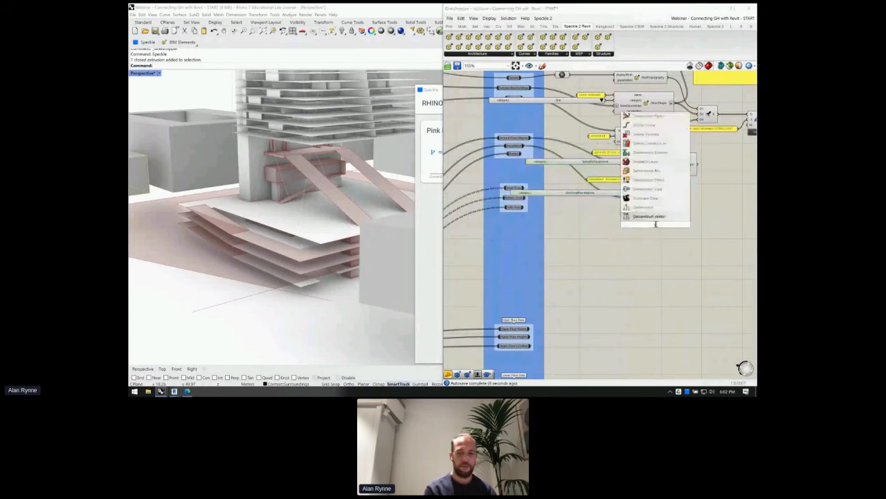
type("ctshape")
key("Return")
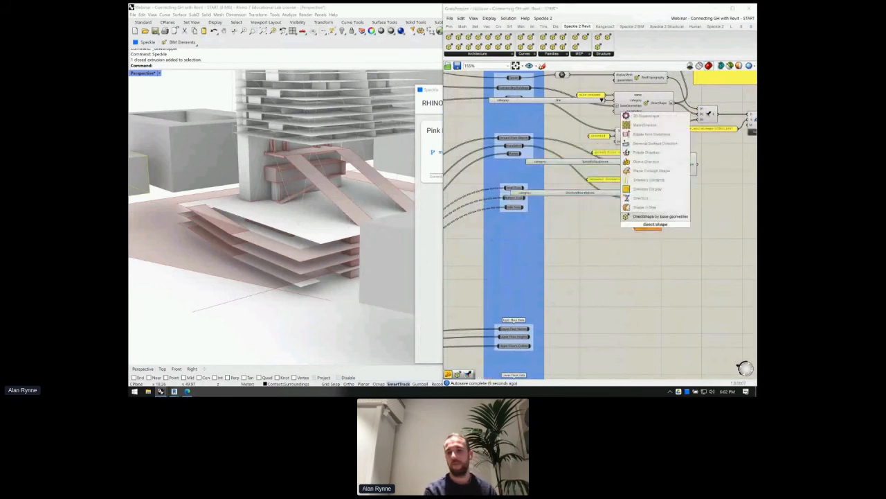
scroll(623, 213, "up", 3)
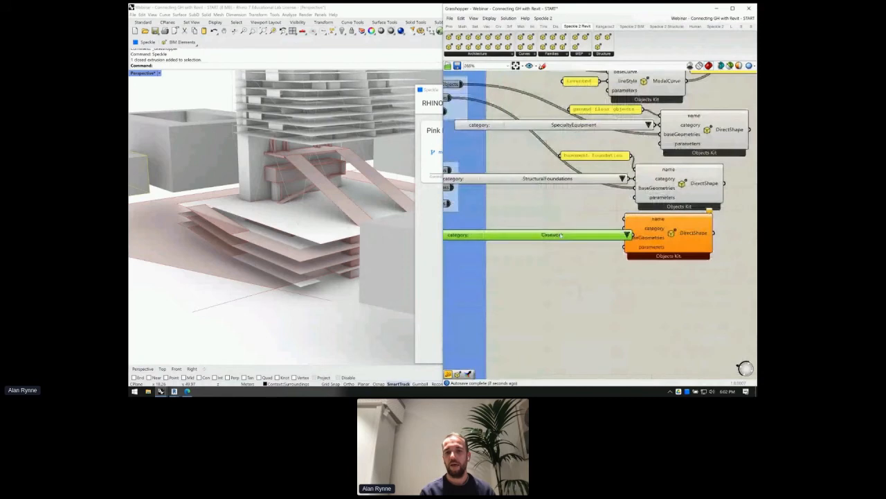
left_click(613, 235)
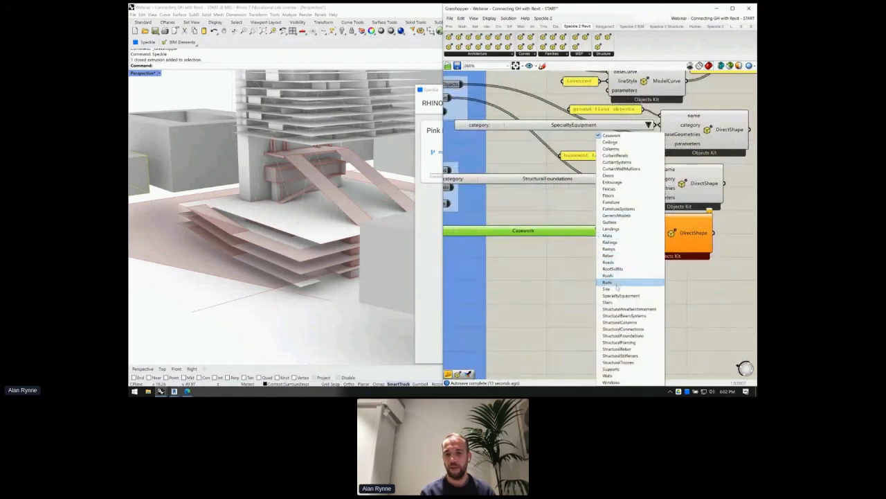
left_click(608, 261)
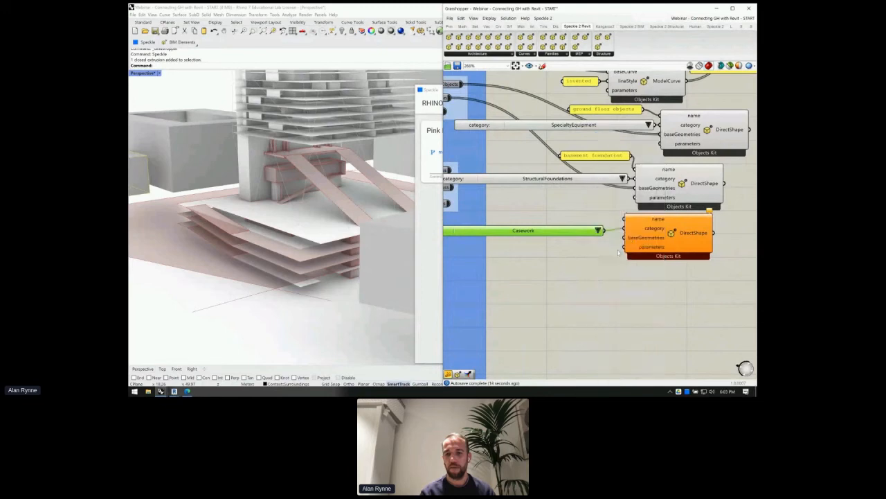
- Wire the Ramps geometry into the third DirectShape and name it '//basement ramps'
scroll(645, 227, "down", 2)
left_click_drag(636, 232, 501, 137)
left_click(492, 136)
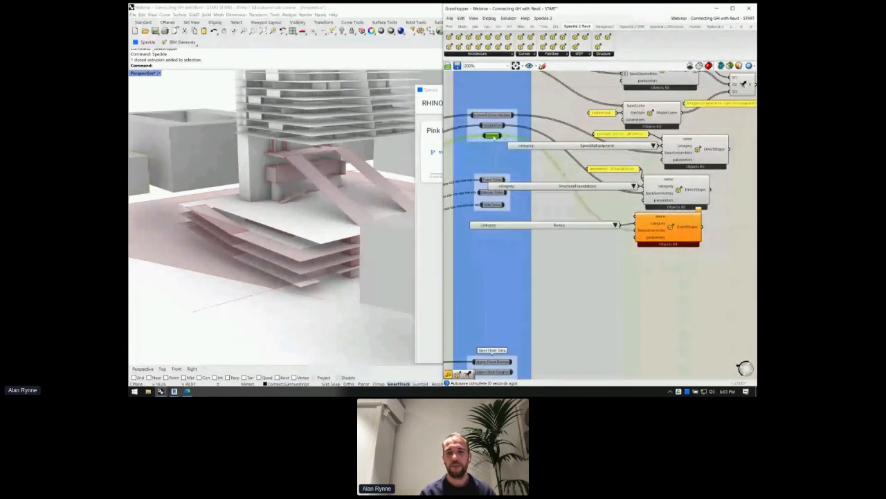
double_click(605, 204)
type("//basement ramps")
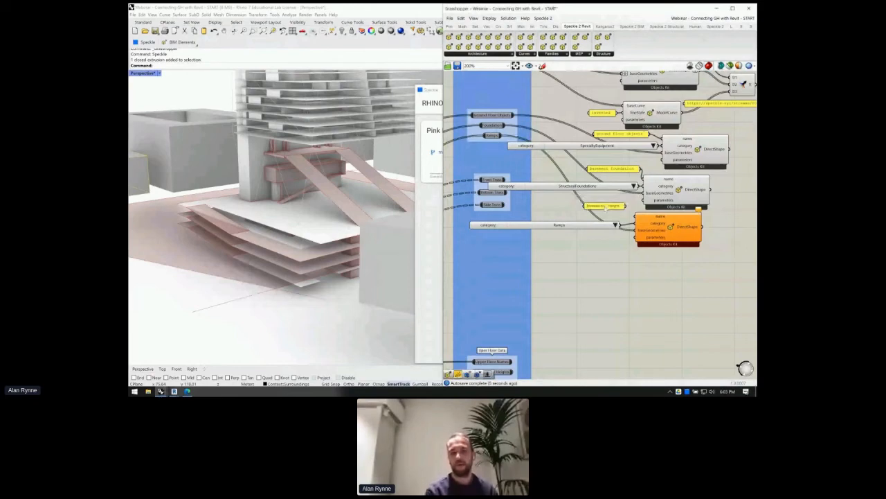
key("Return")
left_click_drag(595, 216, 636, 216)
right_click_drag(718, 210, 559, 199)
scroll(603, 193, "down", 3)
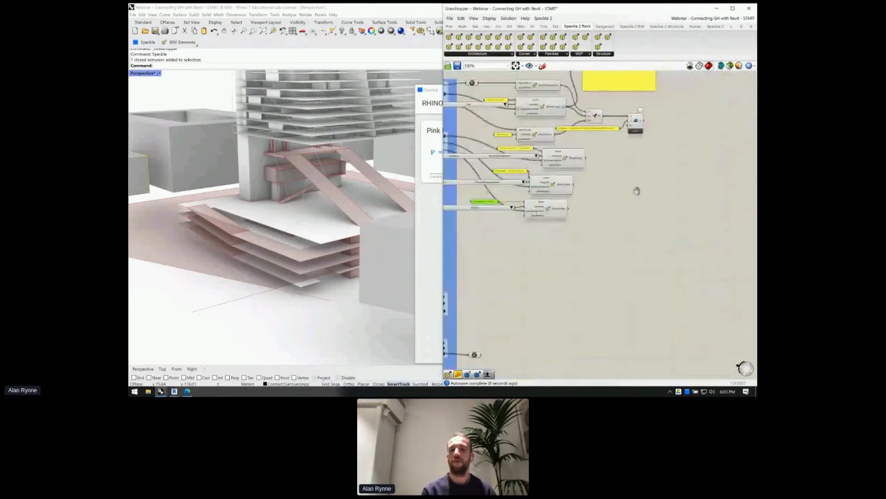
- Wire the ground-floor and bottom DirectShape outputs into additional Merge inputs
right_click_drag(637, 190, 681, 220)
scroll(662, 213, "up", 1)
scroll(662, 212, "up", 2)
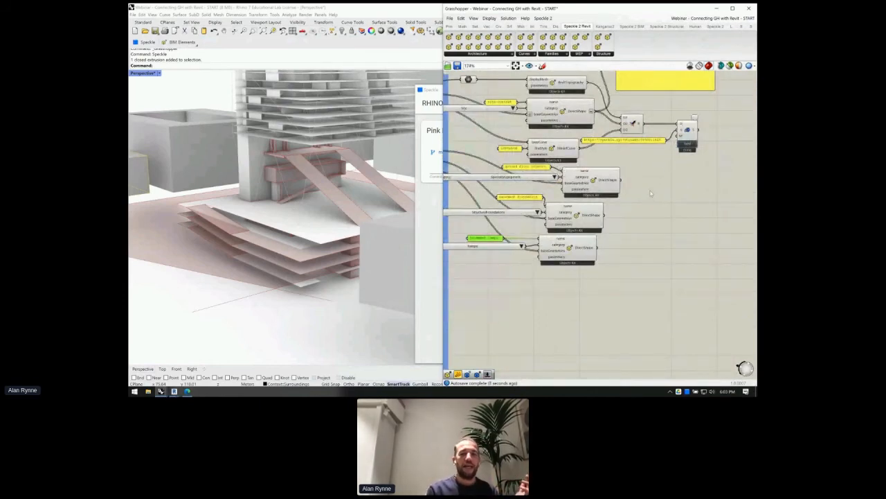
scroll(627, 182, "up", 1)
scroll(608, 158, "up", 4)
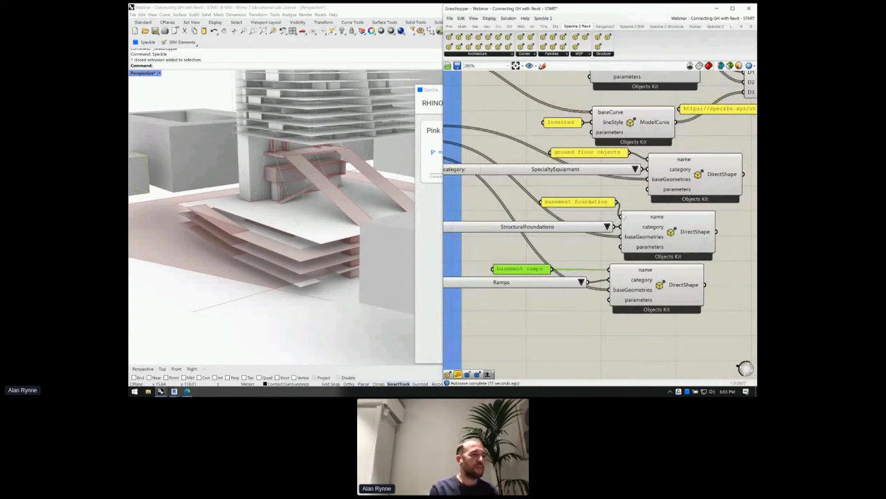
mouse_move(624, 216)
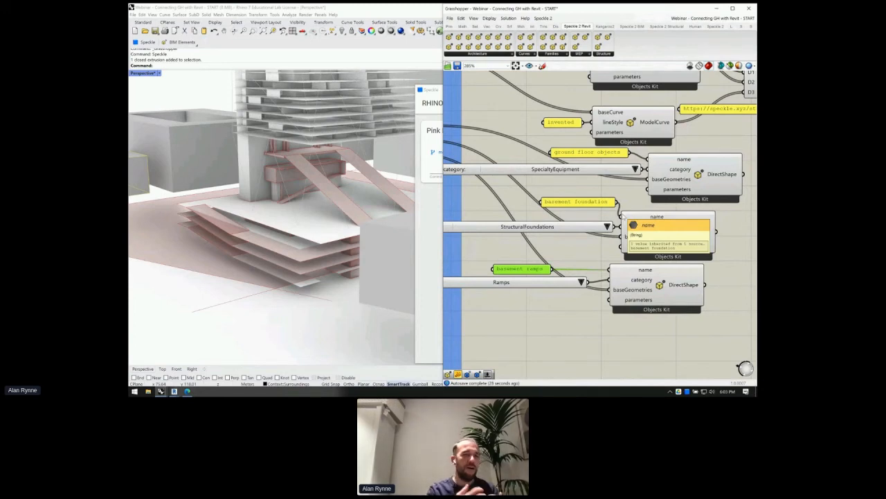
scroll(582, 197, "down", 2)
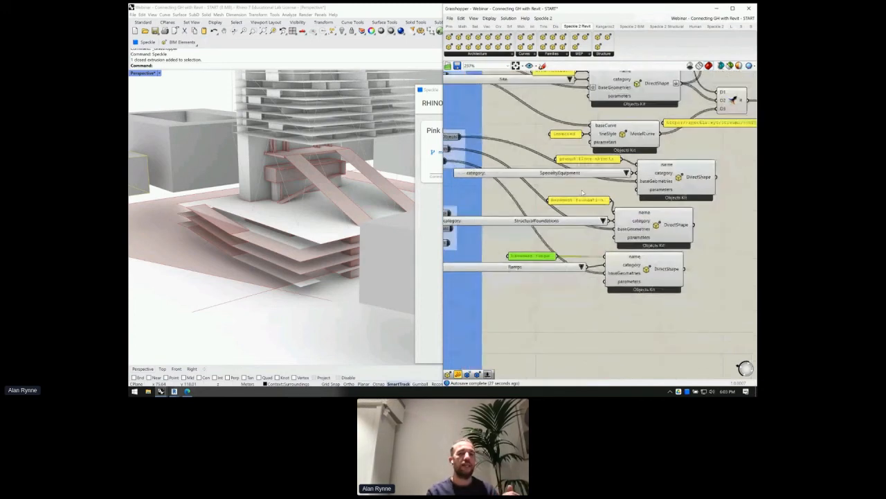
right_click_drag(664, 232, 656, 234)
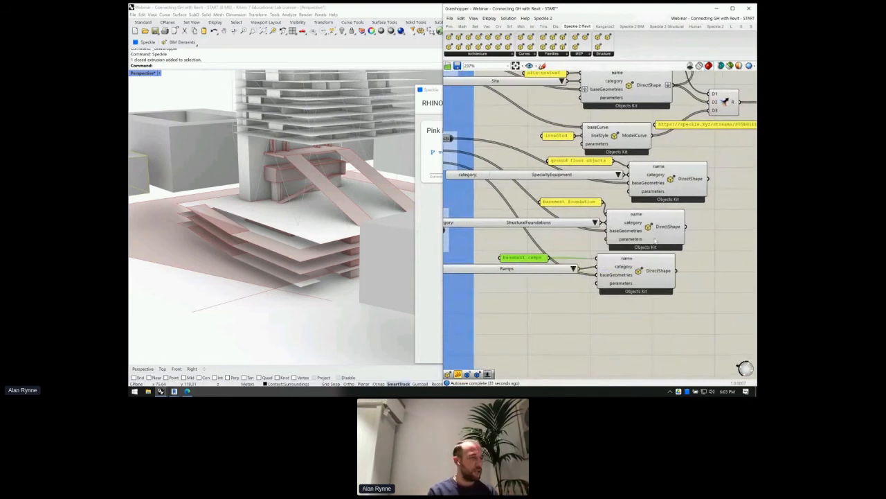
right_click_drag(684, 250, 626, 230)
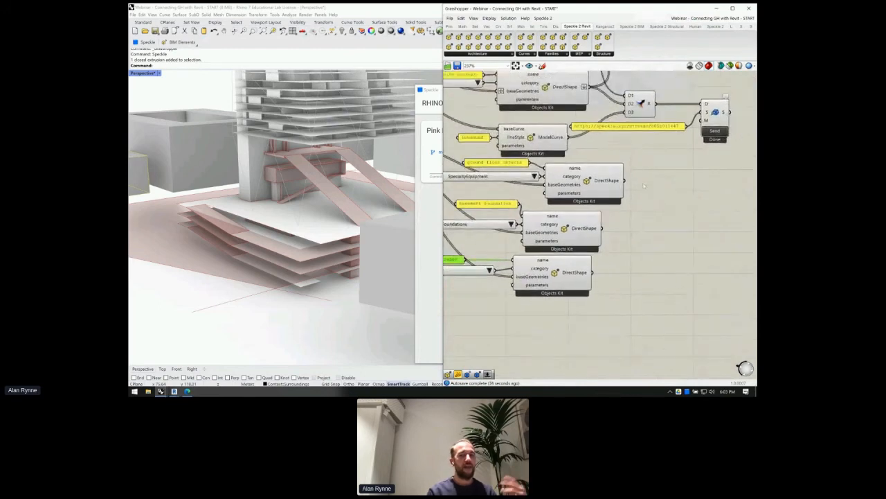
scroll(642, 117, "up", 3)
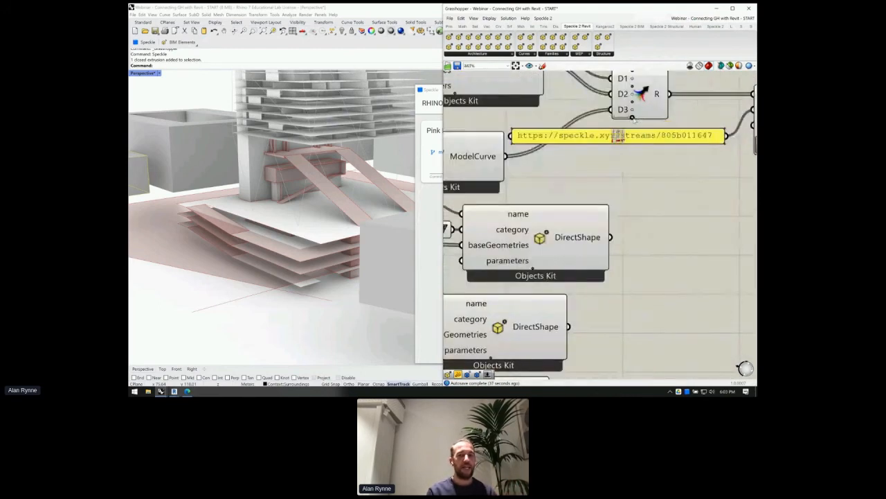
scroll(651, 132, "down", 2)
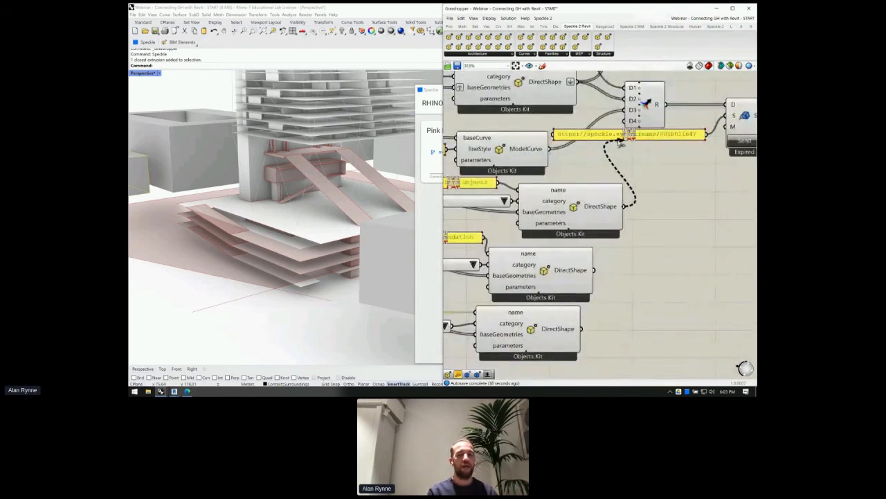
left_click_drag(639, 126, 595, 274)
left_click_drag(581, 328, 631, 136)
- Shift the Merge component slightly to the right
scroll(633, 167, "down", 4)
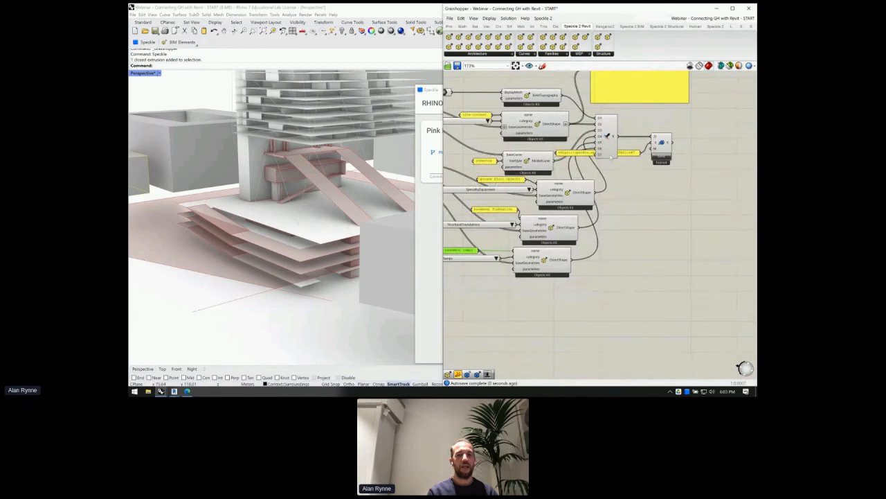
scroll(607, 158, "up", 3)
scroll(607, 157, "up", 1)
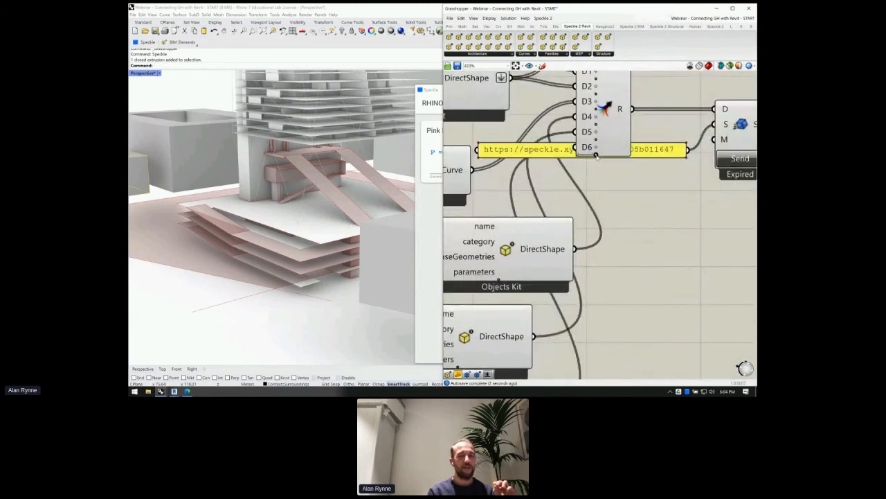
scroll(599, 158, "down", 3)
left_click_drag(602, 132, 635, 131)
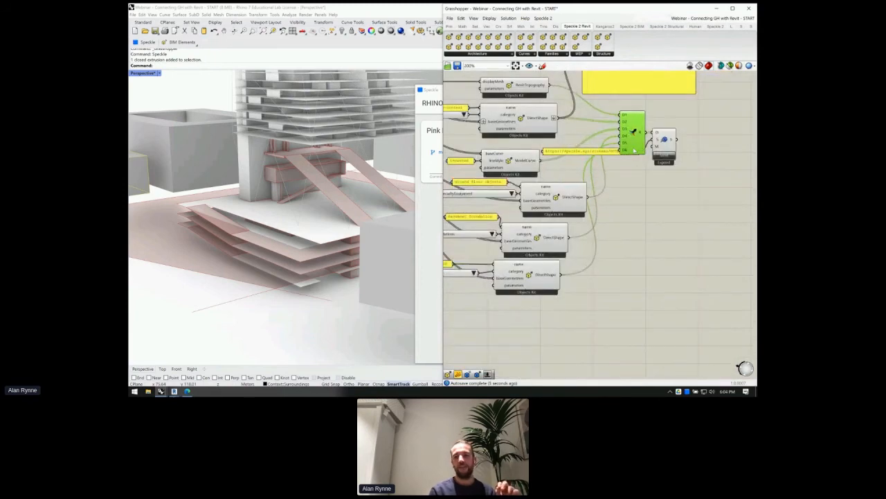
- Send the six-input merged list to the Speckle stream
left_click(667, 155)
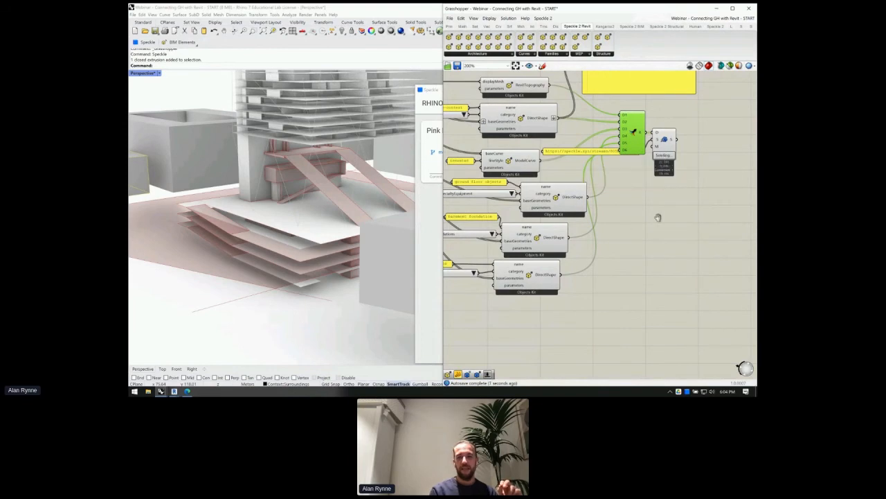
right_click_drag(658, 217, 699, 214)
scroll(671, 220, "down", 2)
- Right-align the column of six Objects Kit Revit components and shift them left
left_click_drag(639, 273, 590, 91)
left_click_drag(606, 279, 604, 112)
left_click(650, 194)
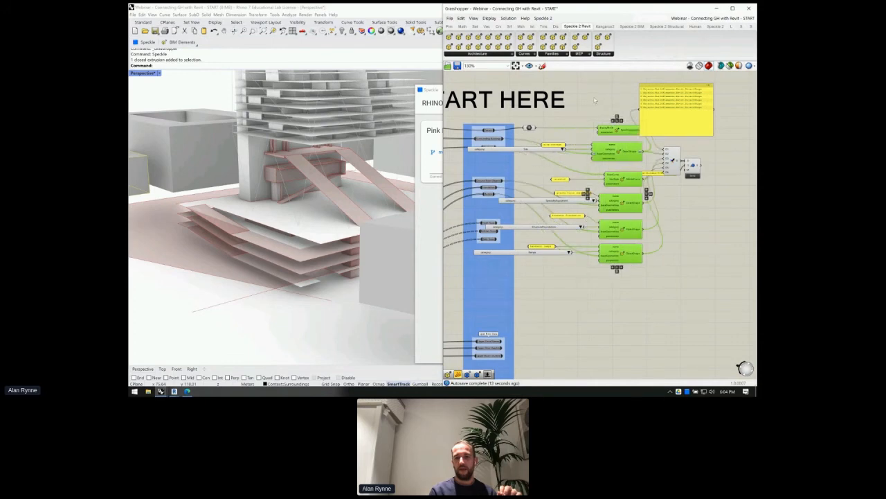
left_click(660, 193)
left_click_drag(634, 283, 616, 89)
left_click_drag(624, 132, 609, 140)
left_click(704, 191)
scroll(705, 191, "up", 1)
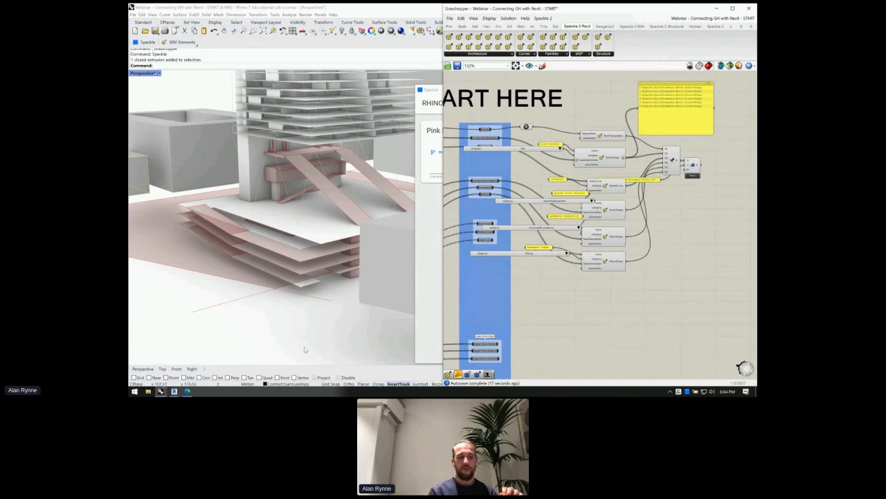
mouse_move(174, 392)
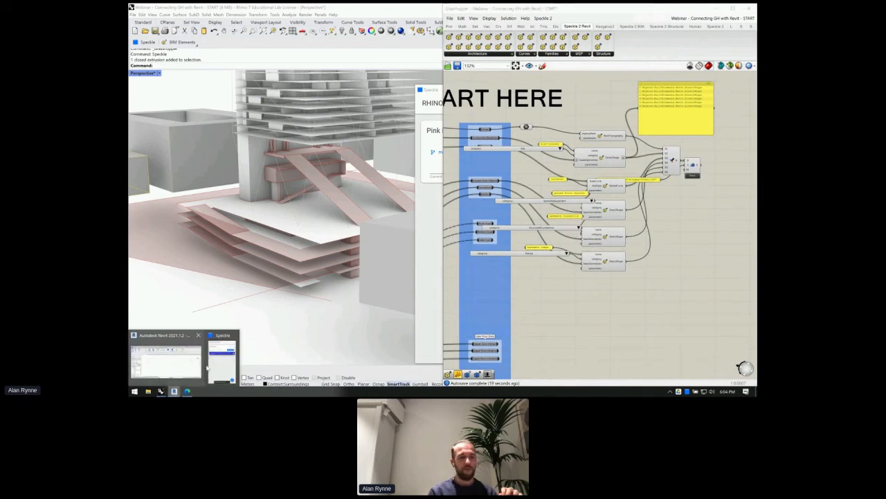
mouse_move(211, 371)
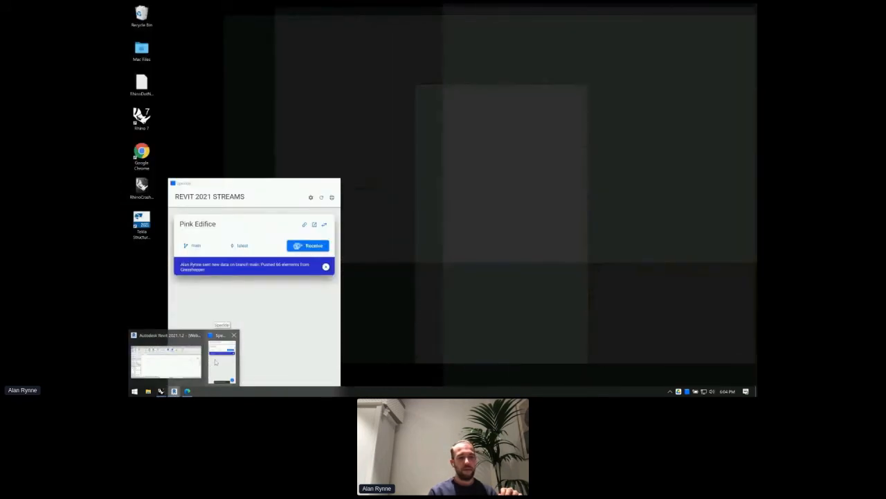
- Receive the latest Pink Edifice stream in Revit and select the specialty equipment
left_click(215, 363)
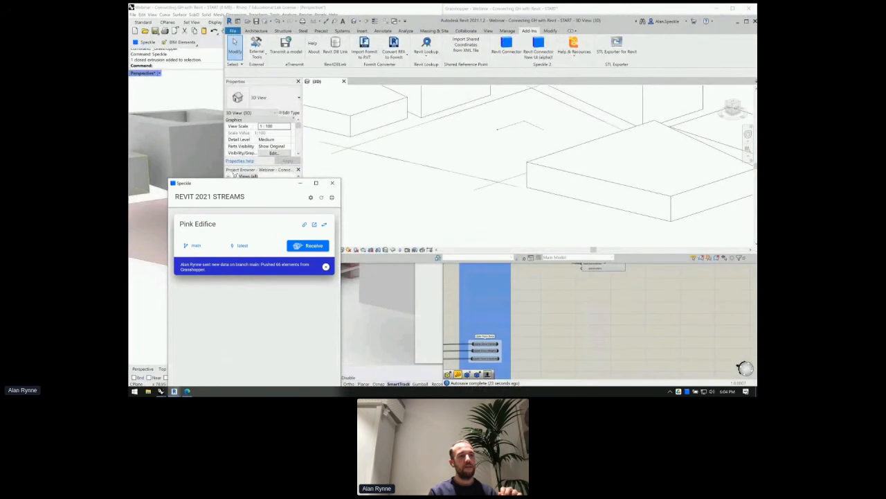
left_click(309, 247)
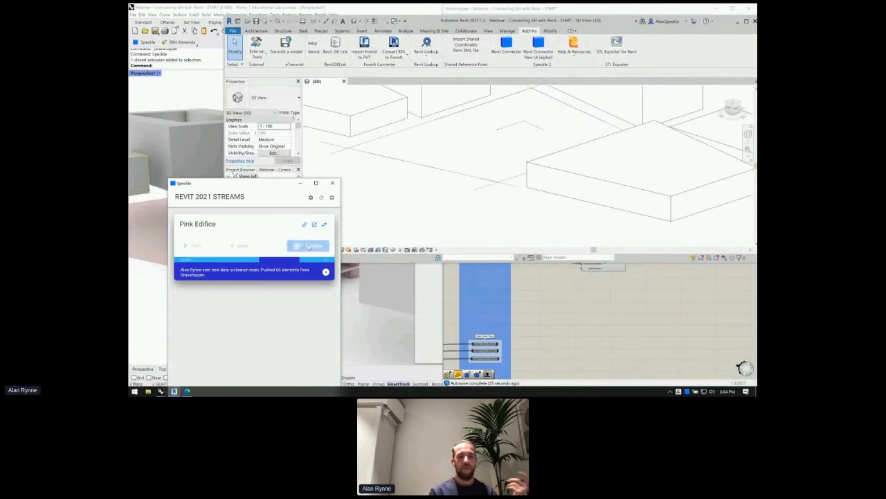
scroll(586, 161, "down", 2)
scroll(540, 134, "up", 3)
scroll(453, 190, "up", 2)
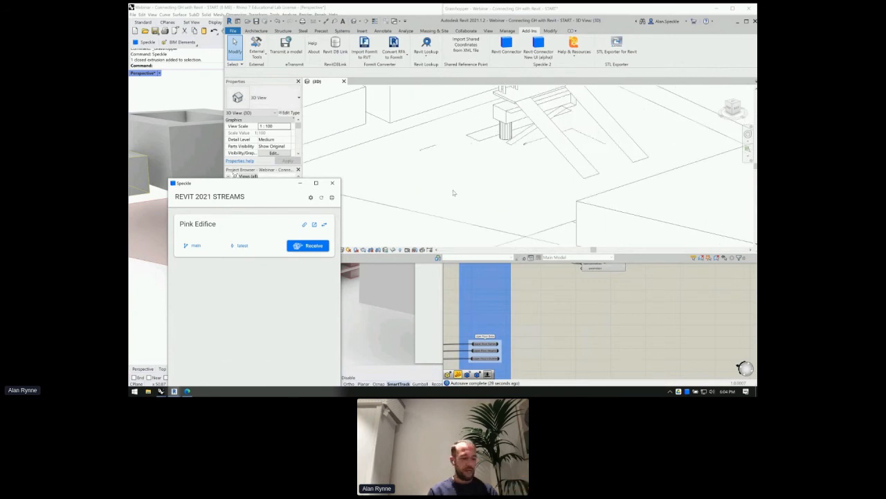
left_click(553, 133)
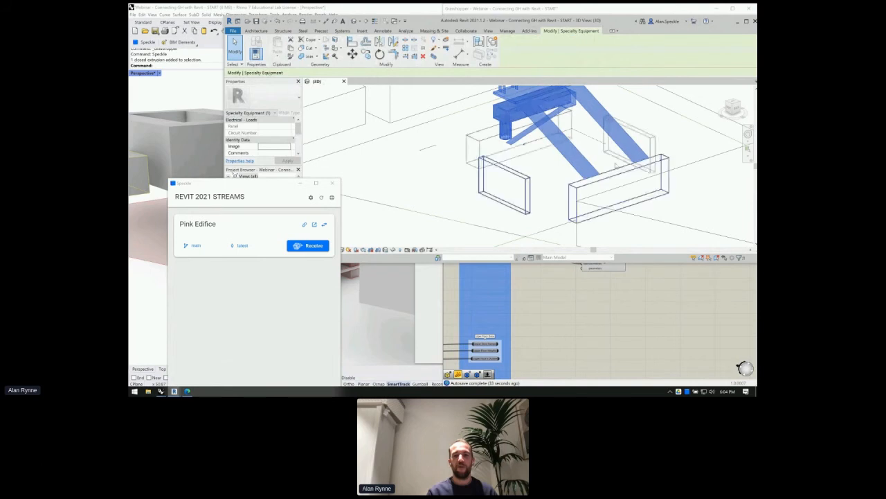
scroll(615, 166, "down", 1)
scroll(614, 166, "down", 2)
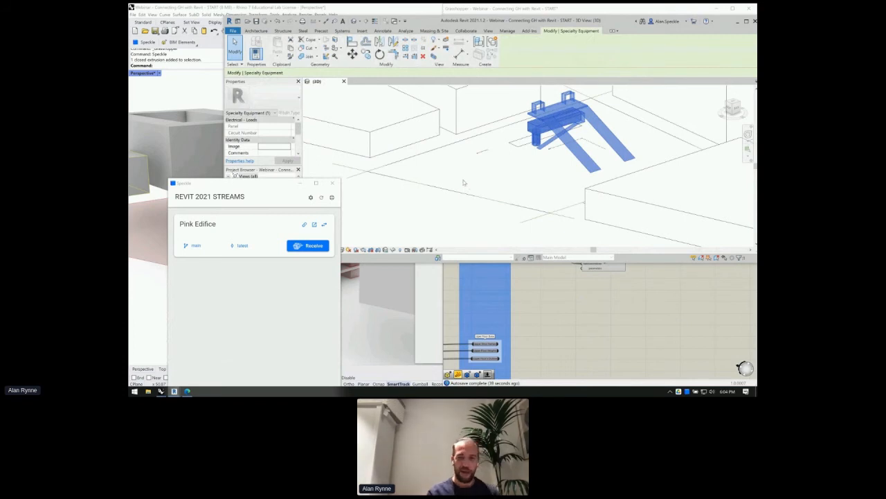
- Orbit the Revit model to inspect the received ramps and structural foundations
mouse_move(499, 170)
middle_mouse_down("shift")
mouse_move(563, 156)
mouse_move(538, 171)
mouse_move(497, 164)
mouse_move(508, 166)
middle_mouse_up("shift")
left_click(508, 166)
left_click(273, 198)
left_click_drag(272, 198, 274, 239)
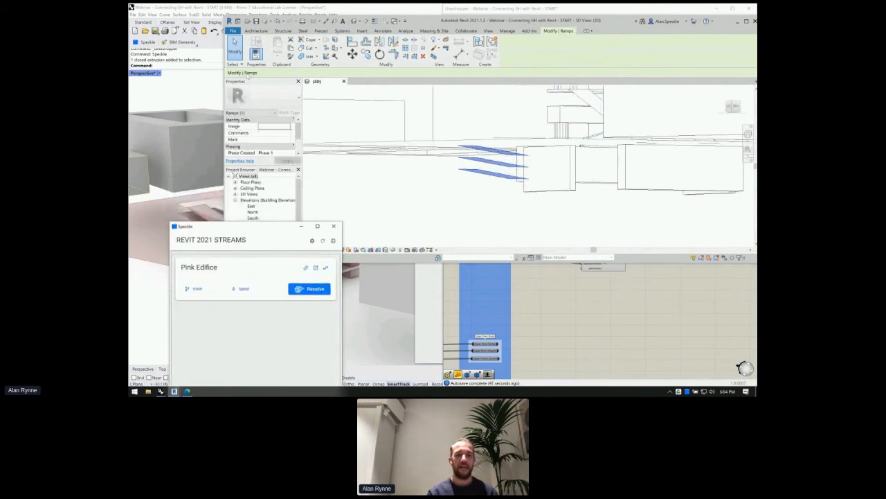
left_click(568, 190)
left_click(567, 173)
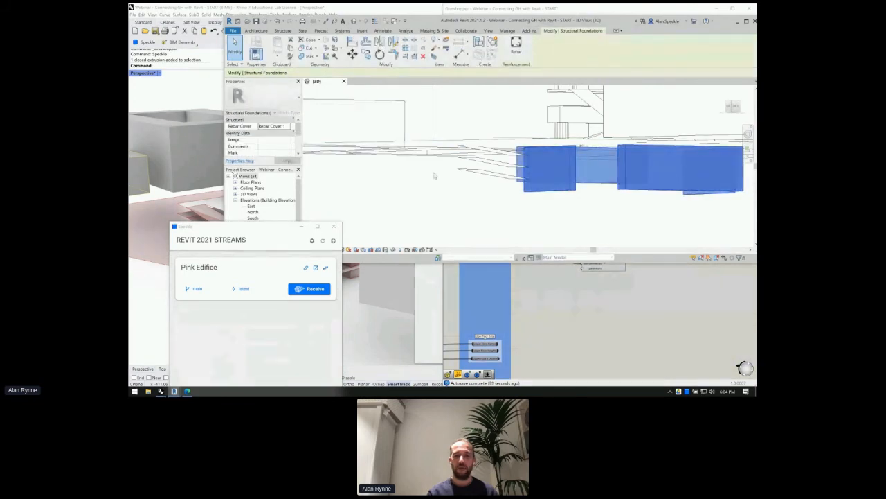
left_click(521, 293)
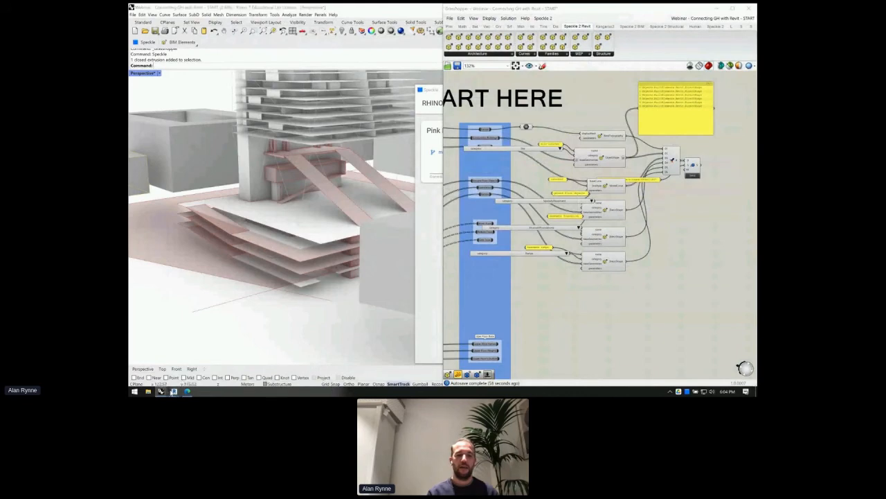
mouse_move(179, 385)
left_click(183, 368)
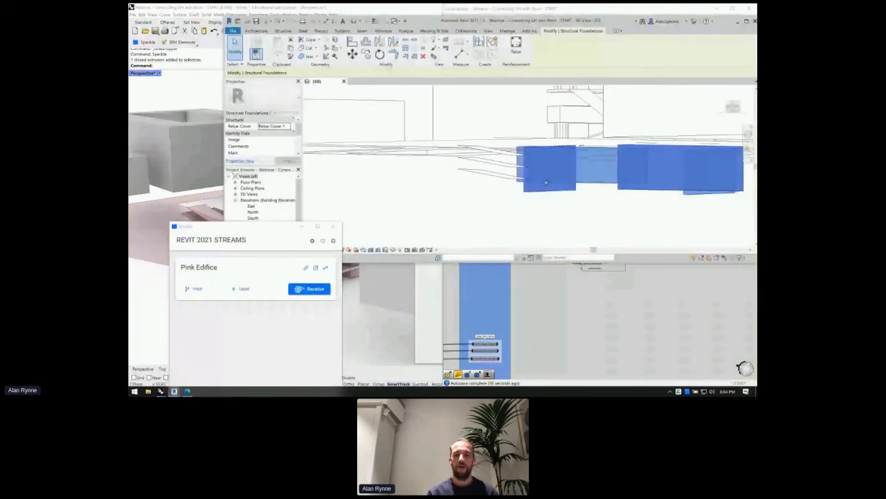
left_click(491, 173)
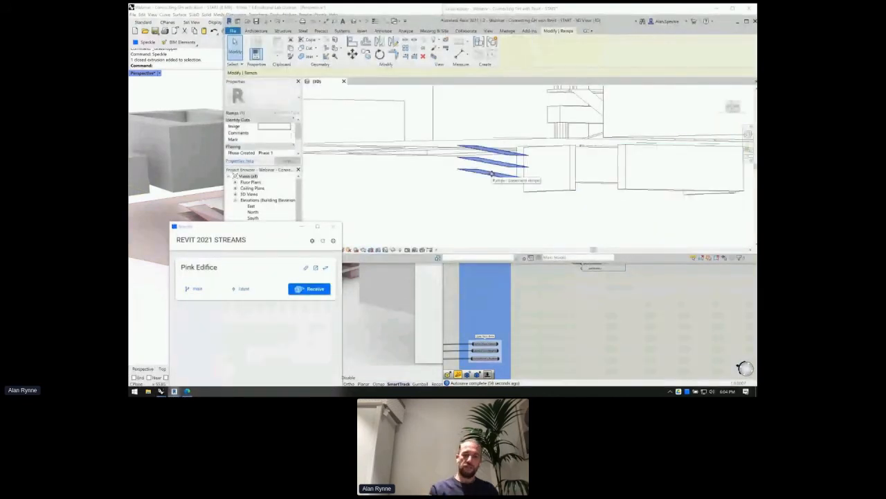
key("alt+Tab")
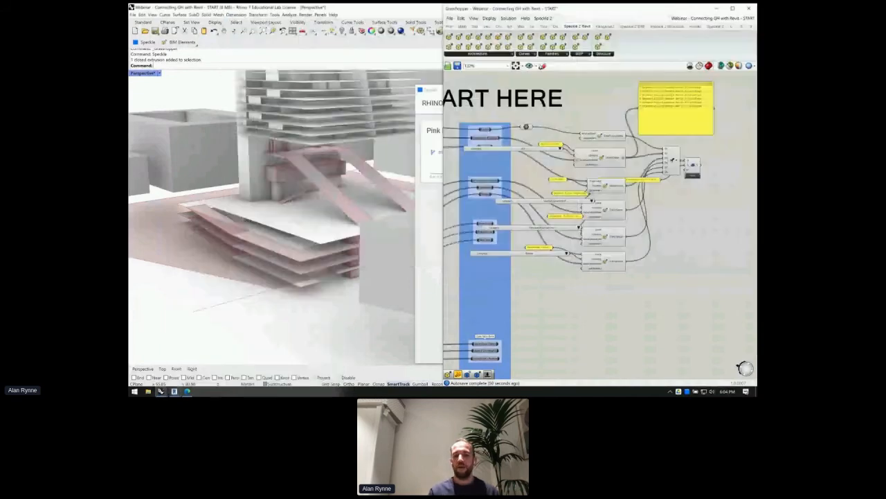
- Graft baseGeometries and flatten the output on the first two DirectShape components
scroll(630, 209, "up", 4)
right_click_drag(552, 165, 553, 149)
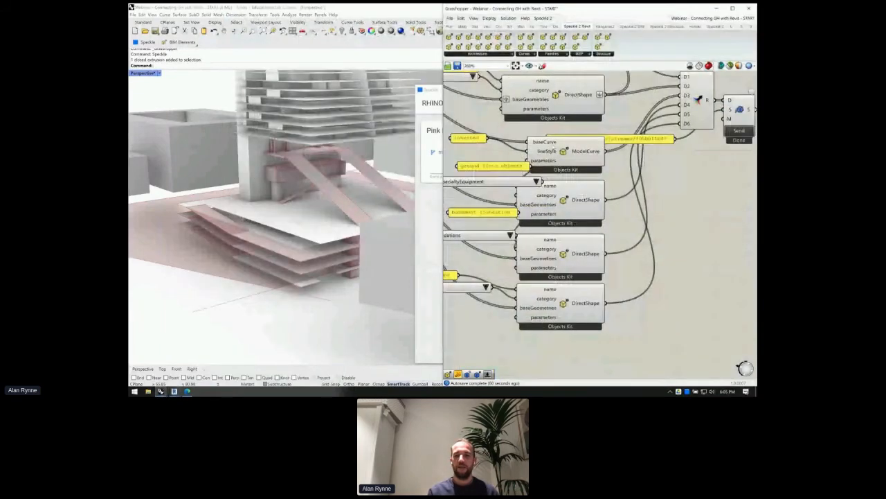
left_click_drag(561, 162, 555, 161)
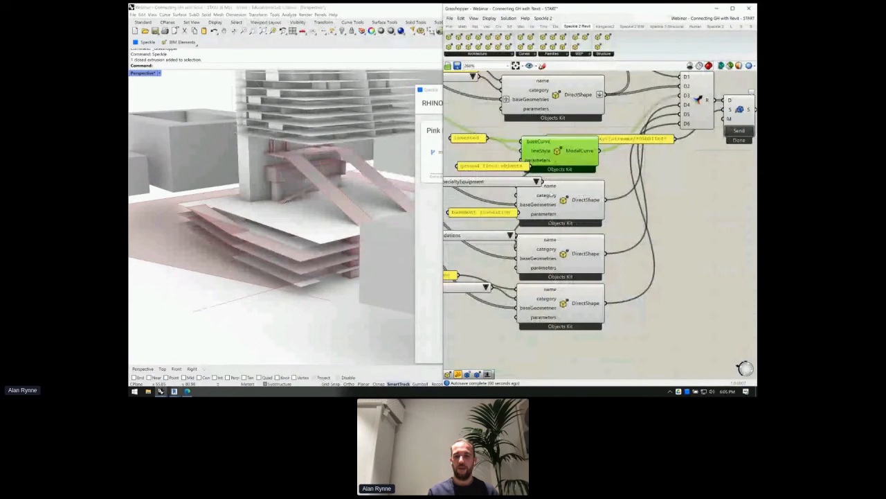
right_click(544, 205)
left_click(581, 264)
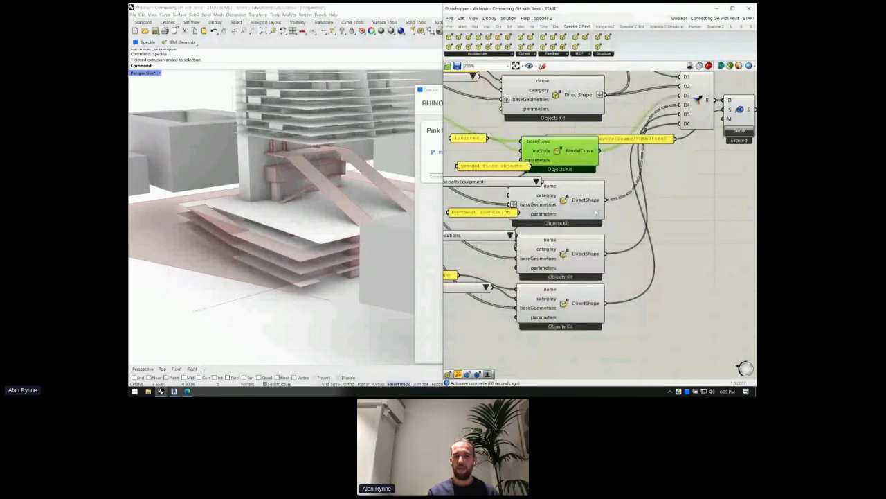
right_click(589, 200)
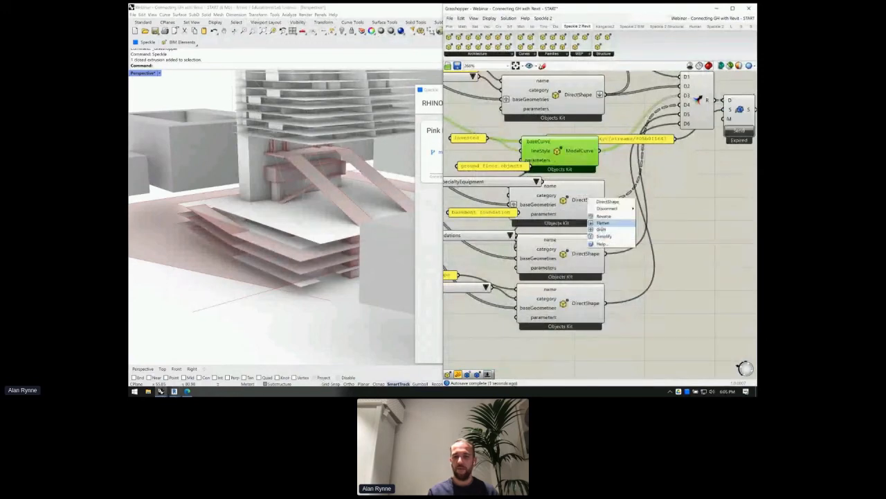
left_click(602, 223)
right_click(544, 258)
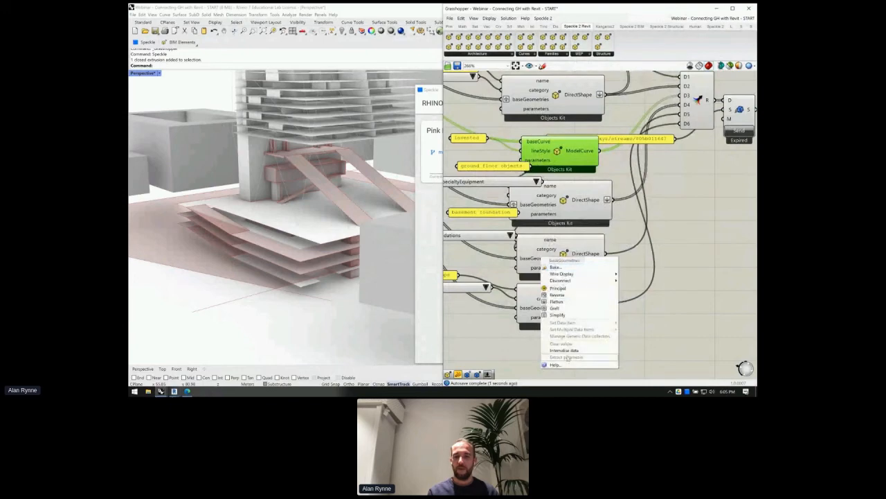
left_click(564, 308)
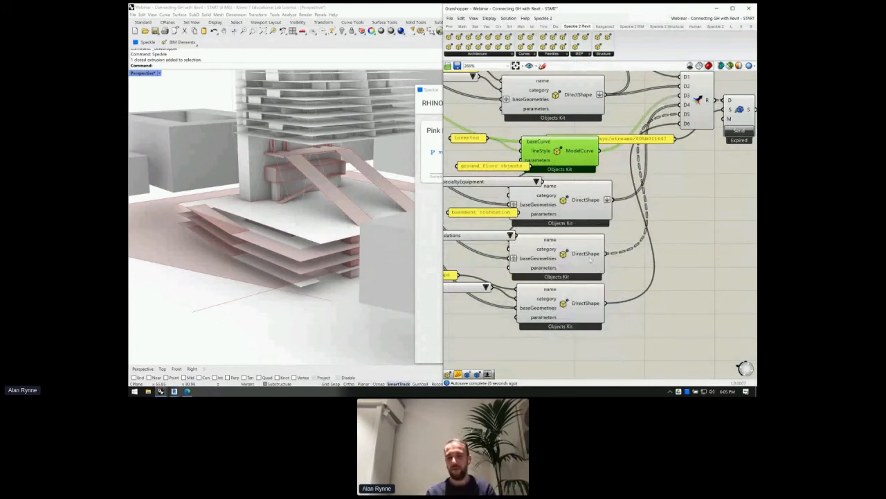
right_click(590, 260)
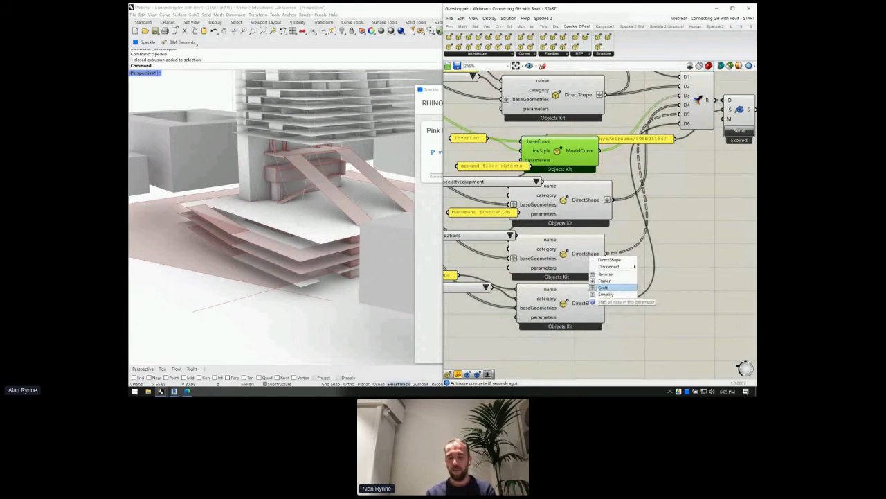
left_click(602, 287)
- Graft the third DirectShape's baseGeometries, flatten its output, and pan to Lower Floor Data
right_click(536, 309)
left_click(549, 326)
right_click(594, 303)
left_click(603, 329)
right_click_drag(559, 295, 616, 240)
scroll(618, 238, "down", 1)
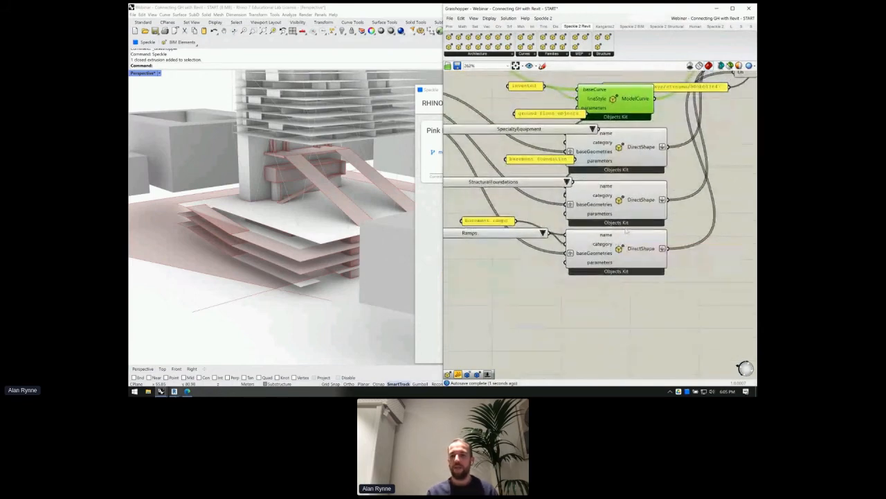
scroll(625, 229, "down", 2)
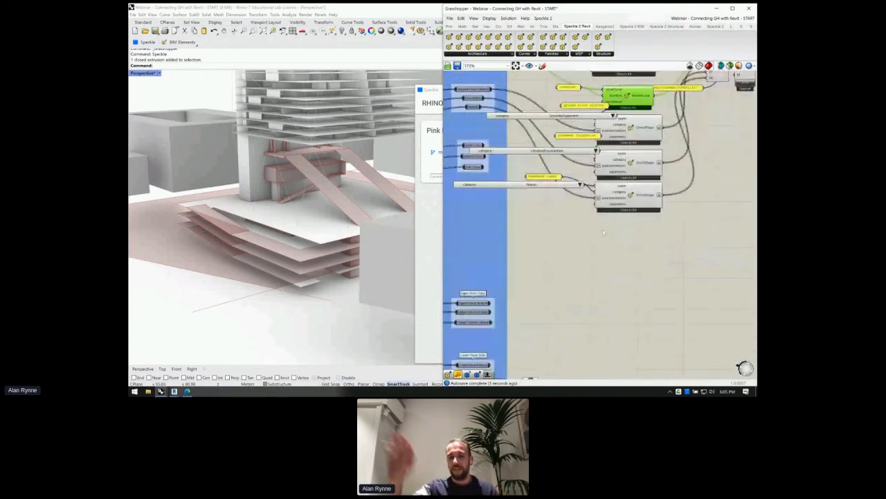
right_click_drag(603, 232, 610, 175)
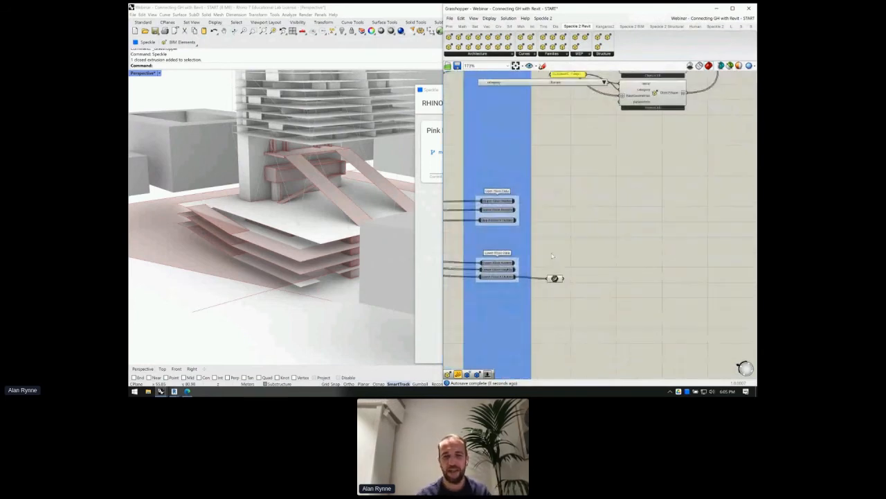
- Add a new panel beside the Lower Floor Data group
scroll(552, 256, "up", 5)
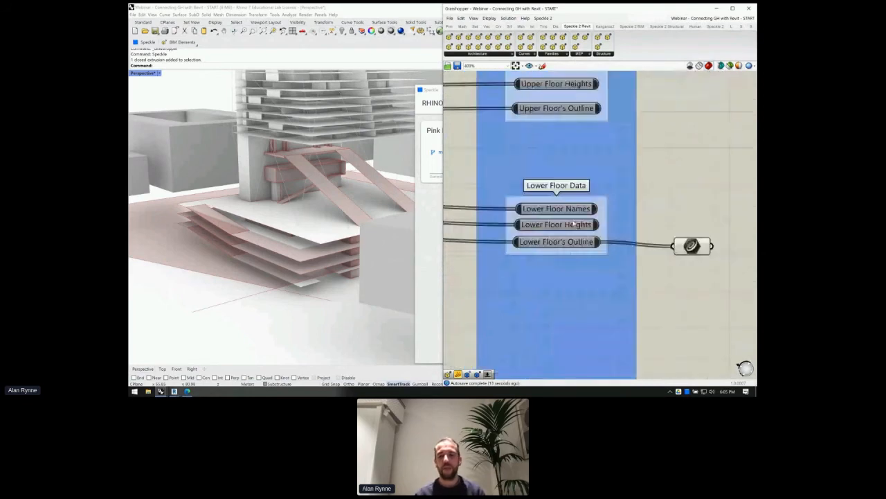
mouse_move(572, 213)
left_mouse_down()
mouse_move(571, 203)
mouse_move(572, 211)
left_mouse_up()
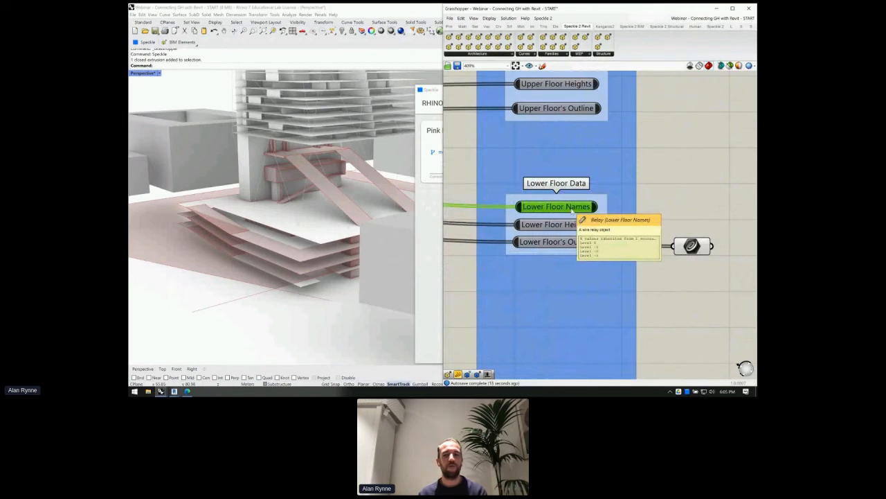
double_click(651, 176)
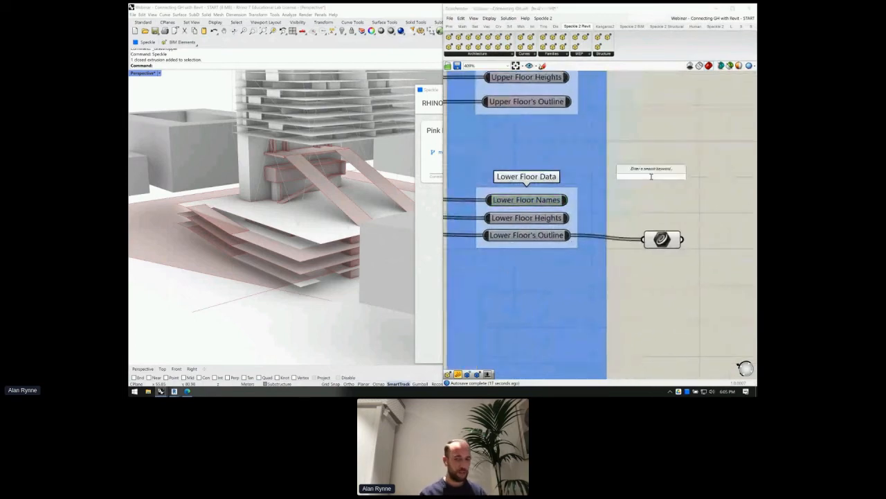
type("panel")
key("Return")
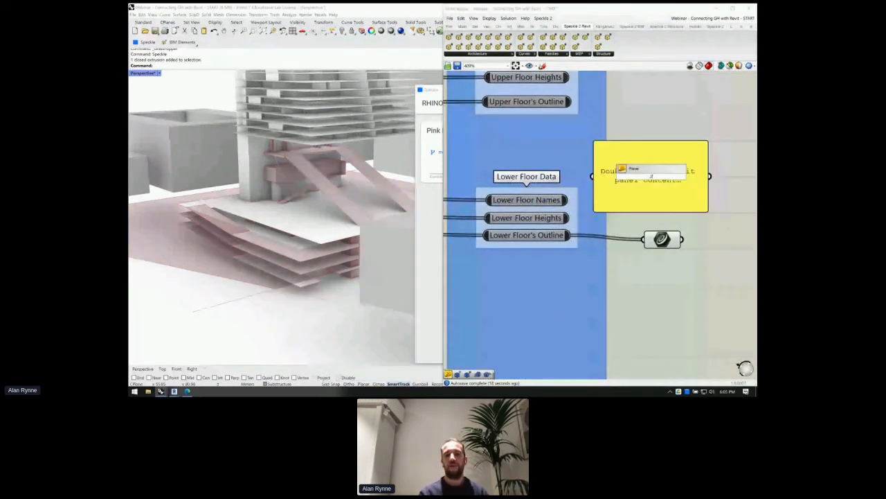
right_click_drag(651, 176, 643, 230)
left_click_drag(643, 229, 687, 196)
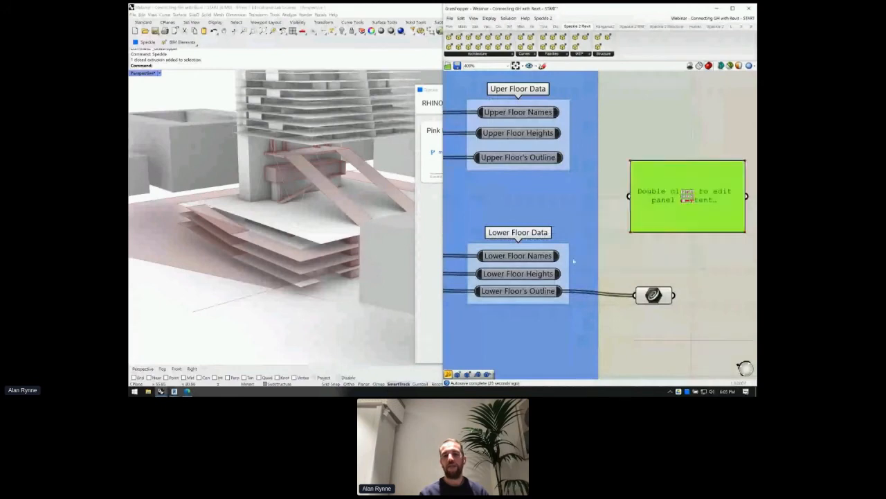
- Feed the lower floor heights 0, -5, -10, -15 into the panel and preview floor outlines
left_click_drag(561, 255, 629, 196)
right_click_drag(667, 260, 620, 239)
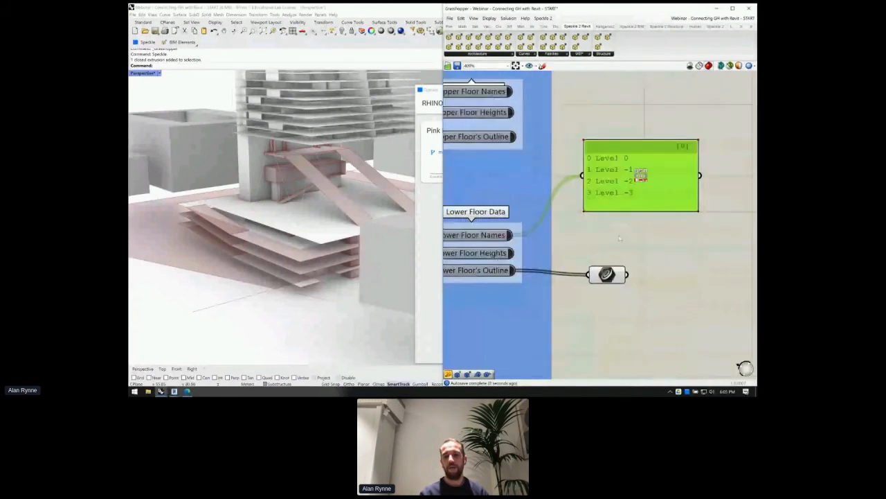
right_click_drag(602, 208, 627, 198)
left_click_drag(539, 243, 609, 166)
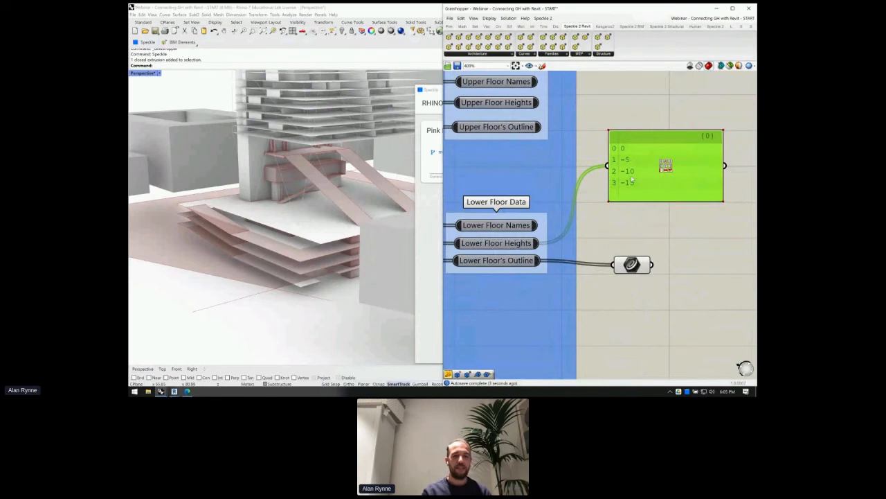
left_click_drag(667, 164, 672, 170)
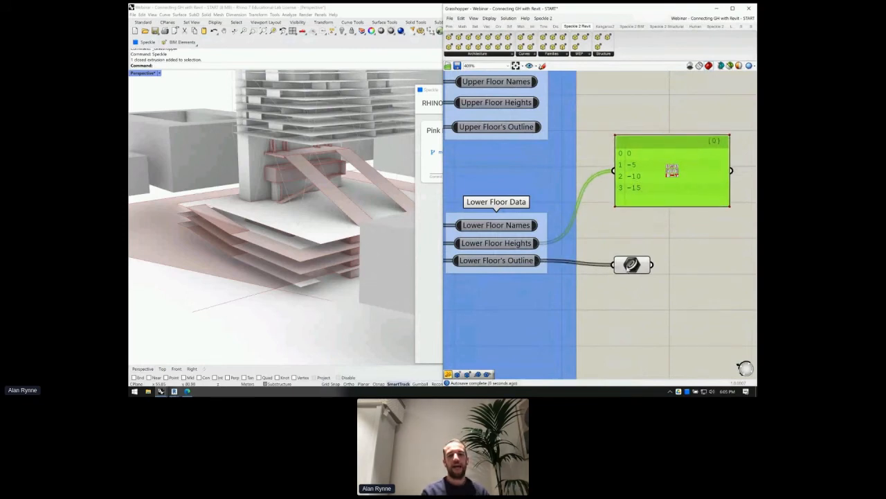
left_click(631, 265)
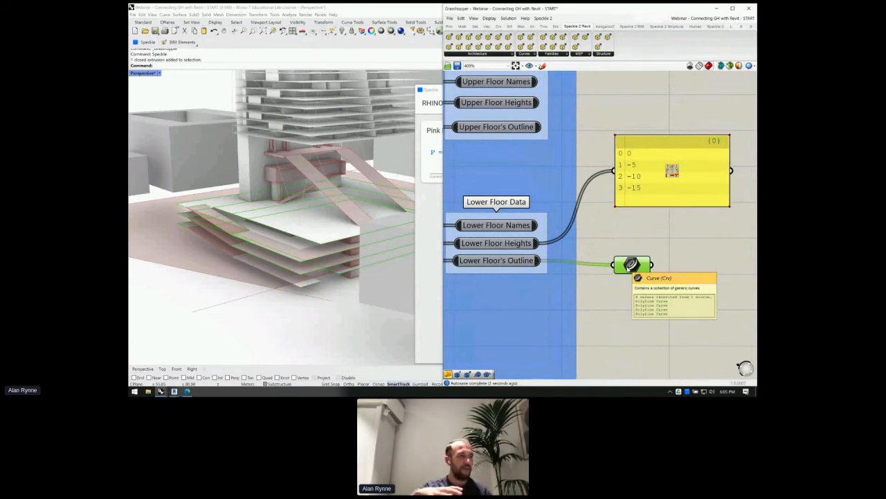
right_click_drag(630, 264, 555, 269)
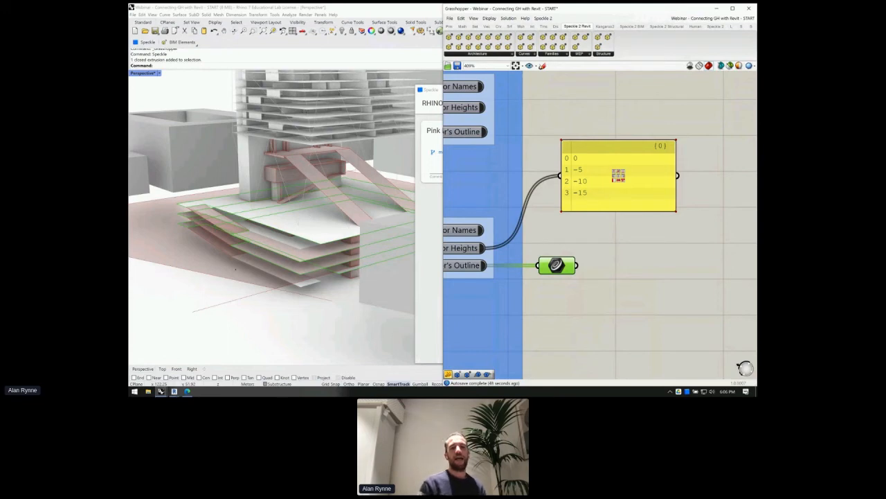
- Orbit the Rhino model, clear the outline preview, and select the Ramps category list
right_click_drag(165, 299, 257, 272)
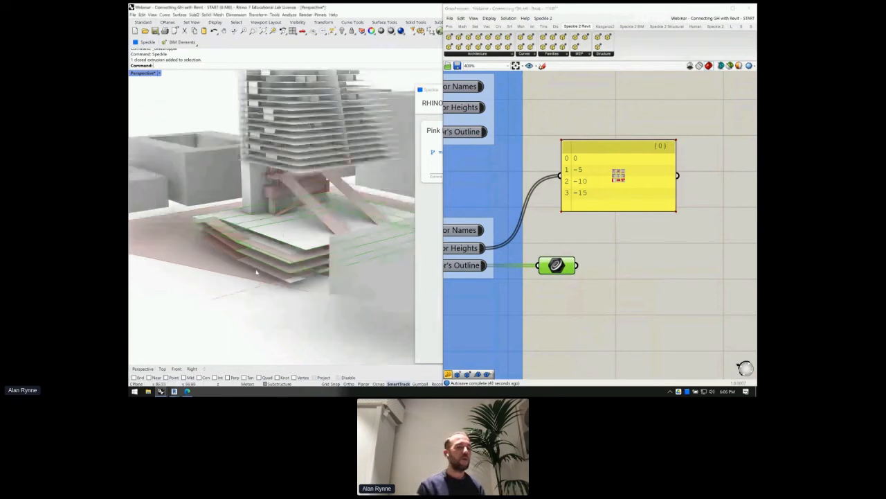
scroll(256, 272, "down", 2)
left_click(590, 267)
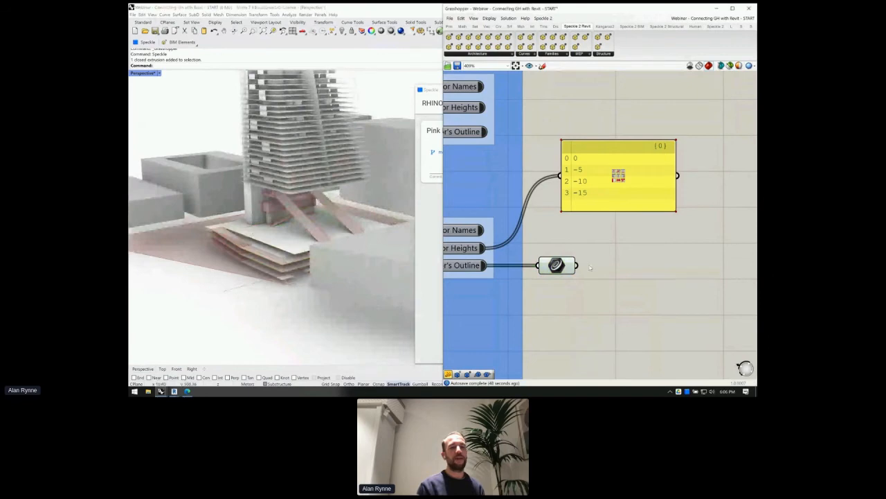
scroll(590, 267, "down", 3)
scroll(589, 265, "down", 2)
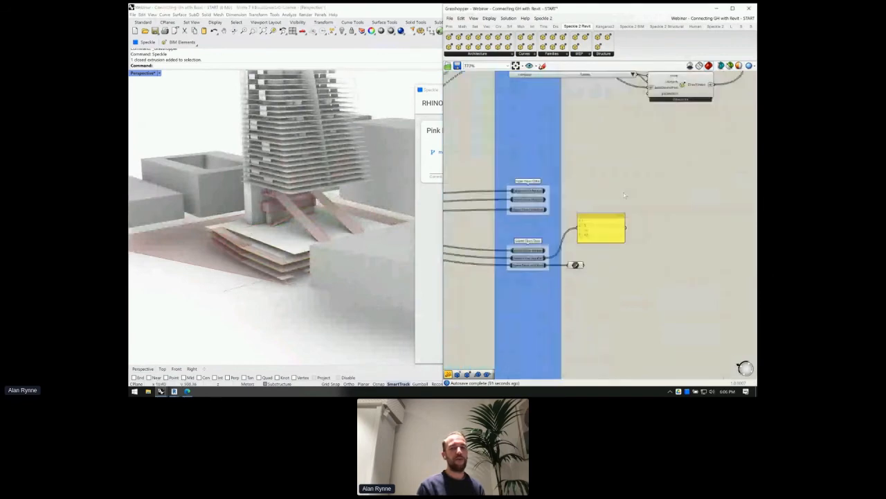
right_click_drag(624, 195, 596, 229)
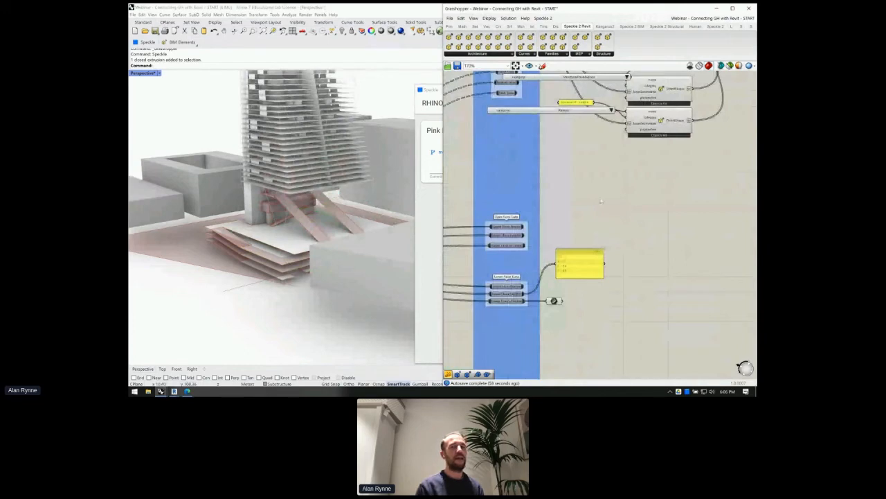
mouse_move(601, 202)
right_mouse_down()
mouse_move(596, 193)
mouse_move(589, 205)
right_mouse_up()
left_click(598, 155)
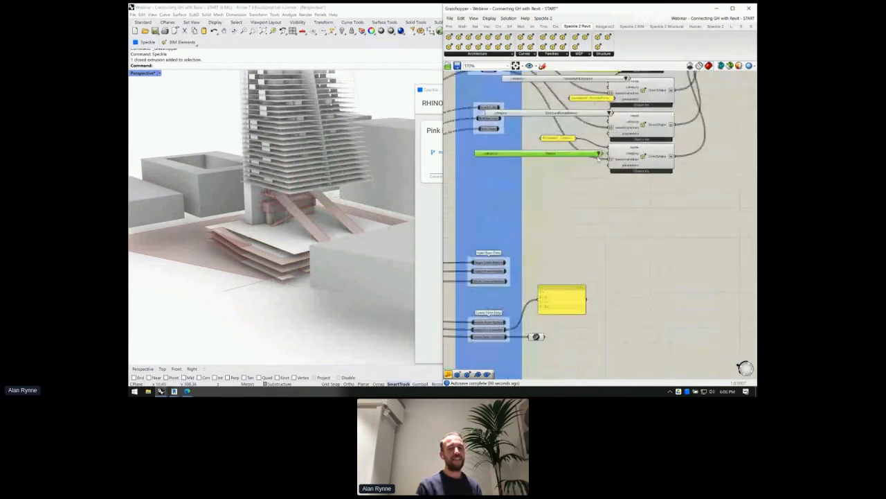
scroll(599, 158, "up", 2)
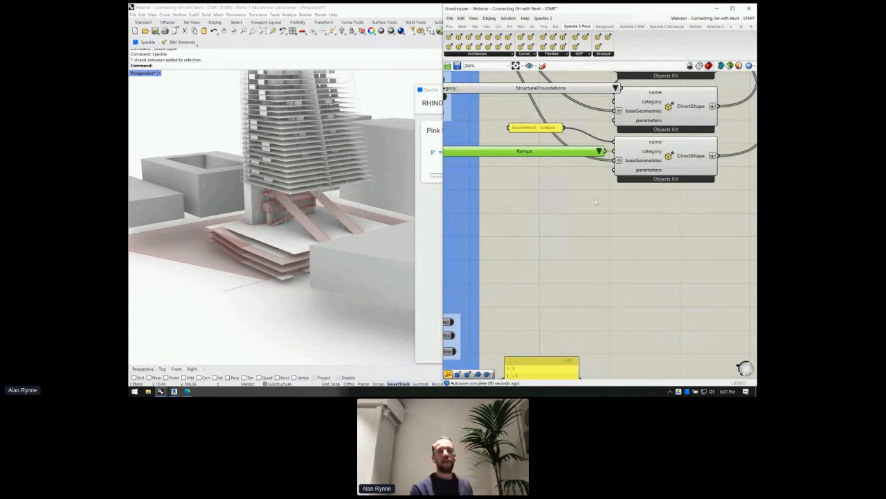
- Place the StructuralFoundations list with the basement foundation panel above it
scroll(617, 188, "down", 1)
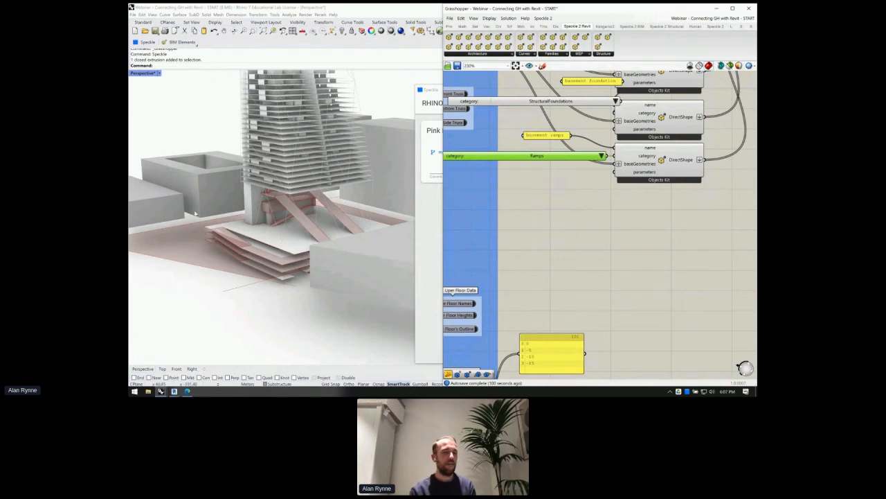
scroll(195, 213, "down", 4)
left_click(633, 224)
scroll(632, 223, "down", 2)
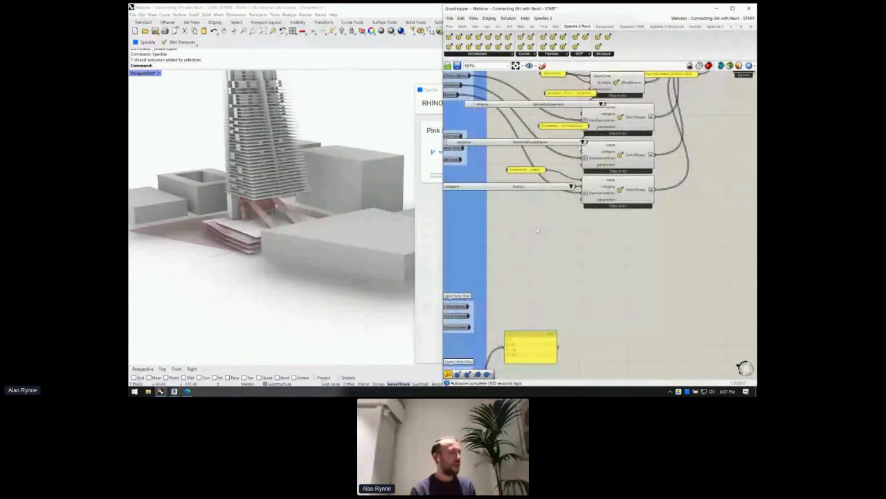
scroll(539, 224, "down", 1)
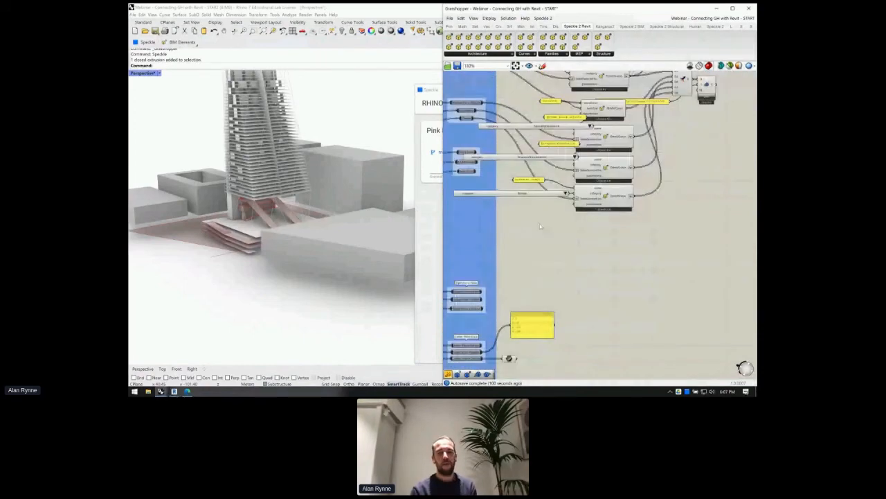
scroll(540, 224, "up", 2)
left_click_drag(507, 180, 492, 191)
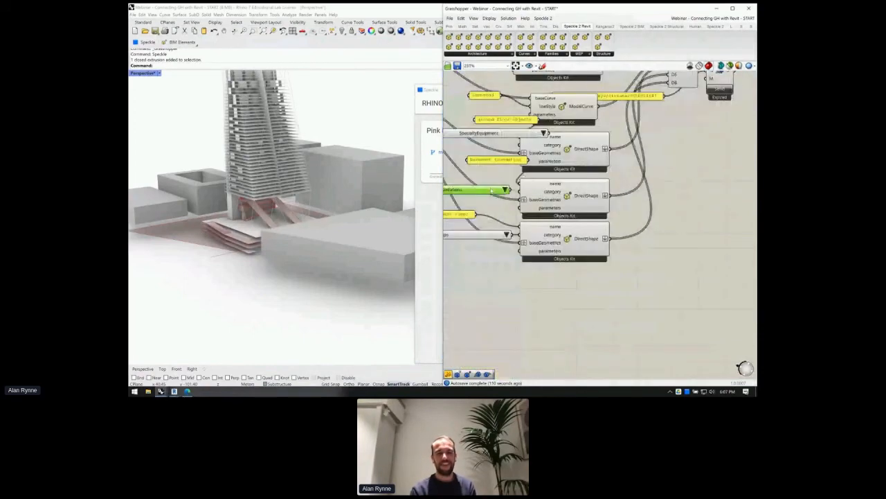
right_click_drag(501, 163, 516, 164)
left_click_drag(516, 164, 501, 197)
scroll(502, 197, "down", 2)
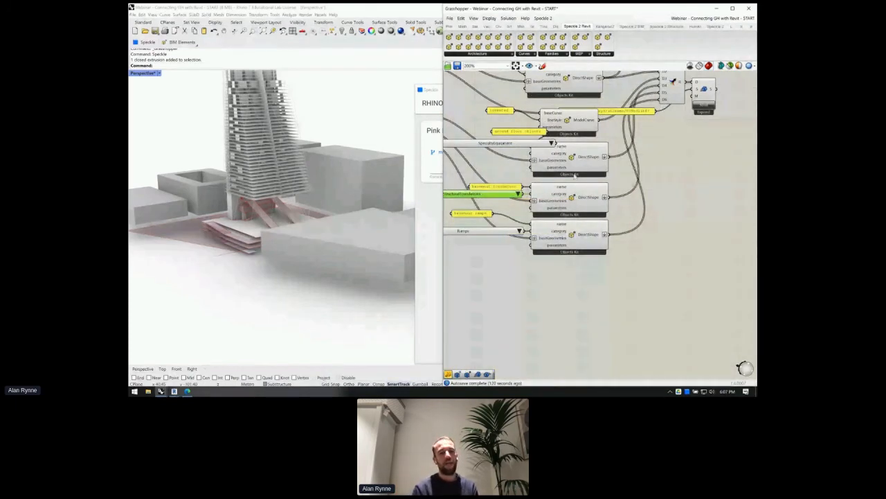
right_click_drag(547, 196, 550, 198)
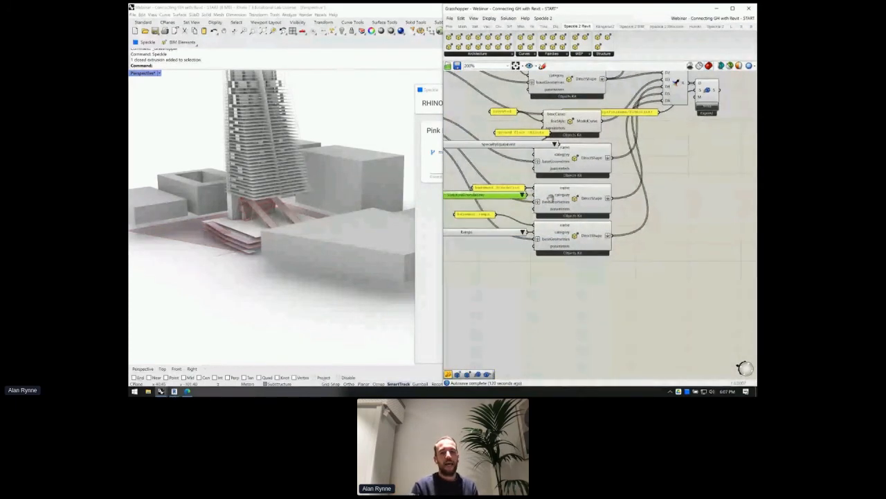
scroll(550, 197, "up", 2)
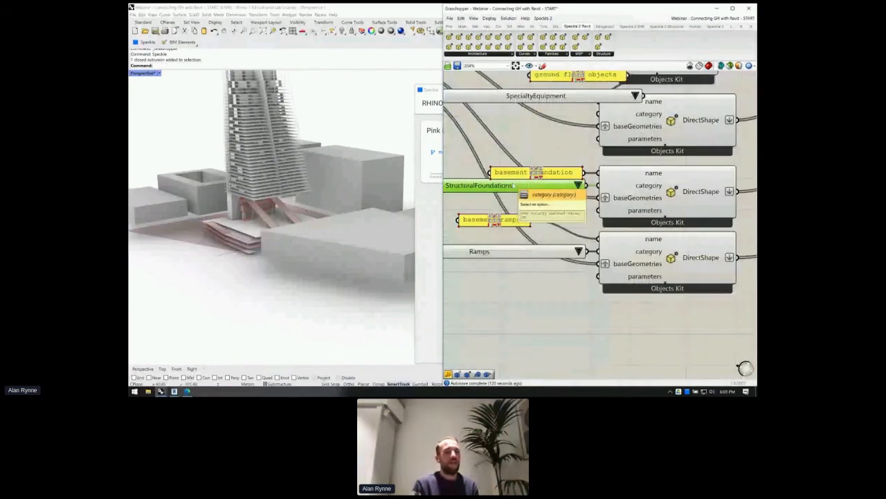
right_click_drag(523, 205, 578, 199)
- Check the StructuralFoundations category value (30) in a temporary panel, then delete it
left_click(633, 178)
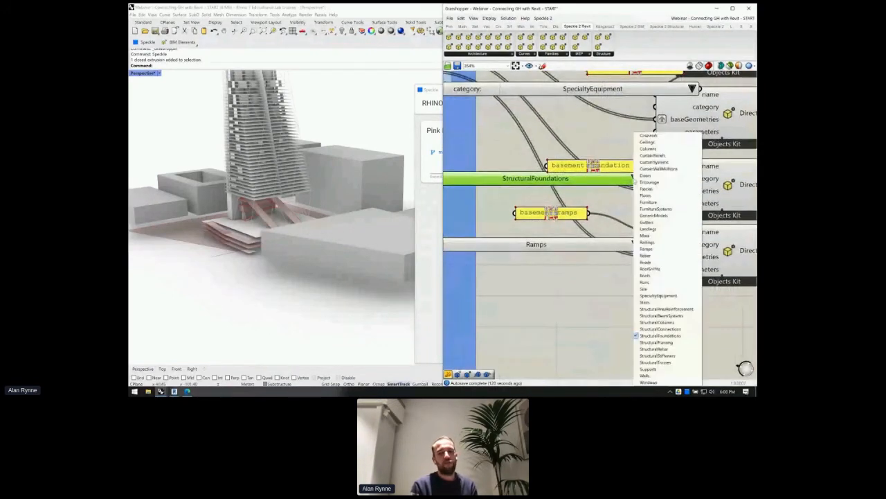
right_click_drag(625, 282, 618, 280)
left_click(618, 280)
double_click(616, 276)
type("panel")
key("Return")
left_click(627, 175)
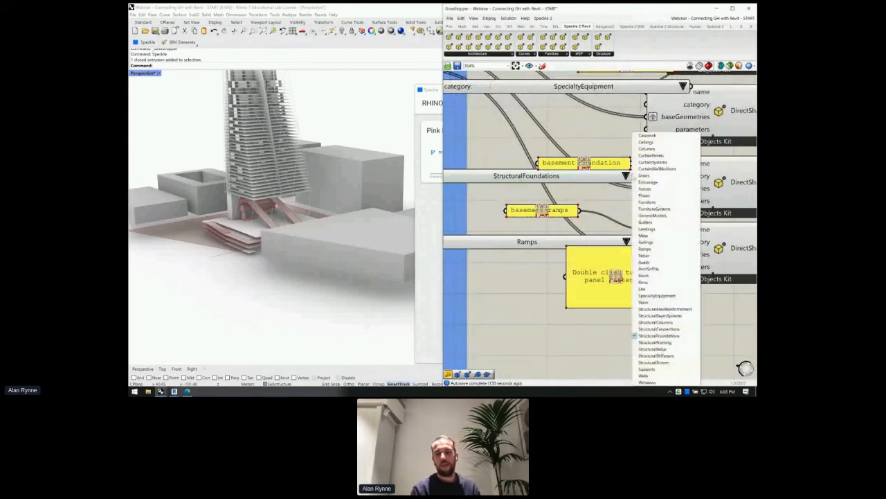
left_click(618, 213)
left_click_drag(634, 177, 584, 312)
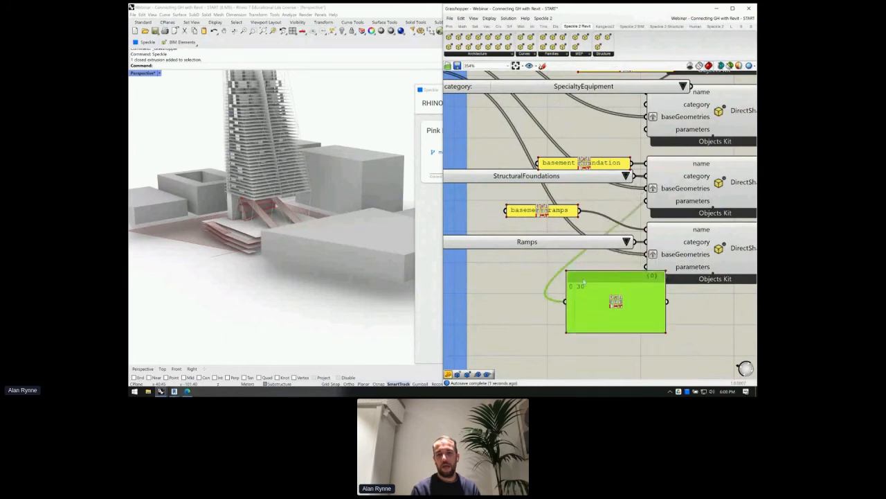
key("Delete")
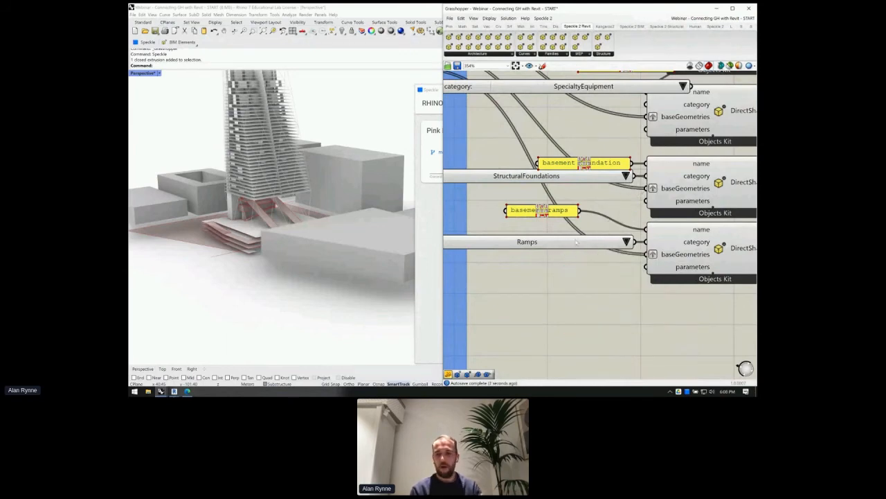
- Move the basement ramps panel beside the Ramps DirectShape's name input
left_click(589, 242)
scroll(589, 243, "down", 3)
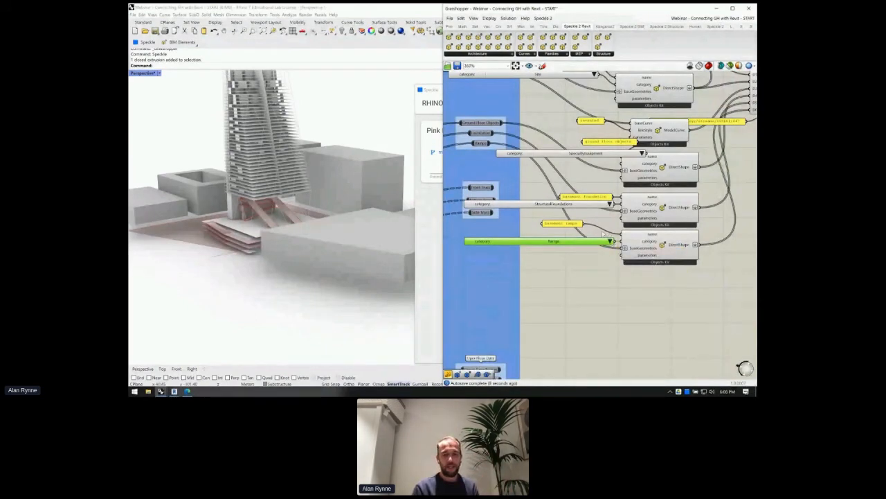
scroll(603, 234, "down", 1)
left_click_drag(576, 227, 603, 236)
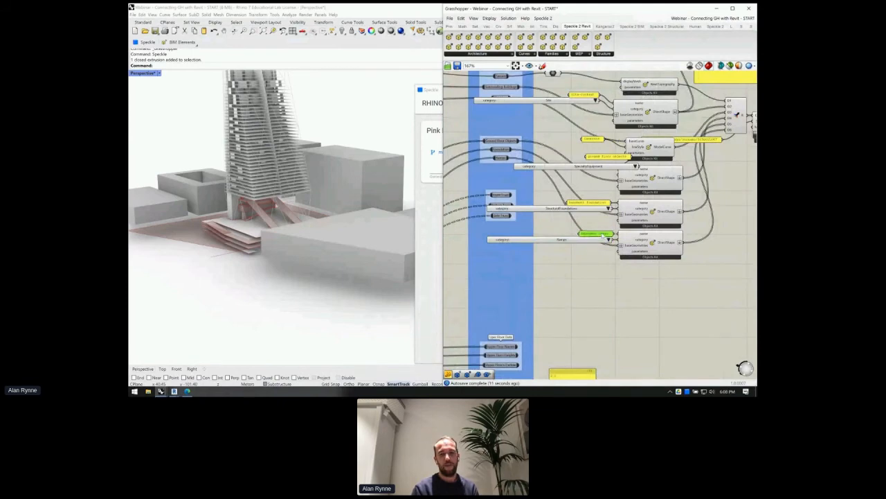
scroll(604, 236, "up", 1)
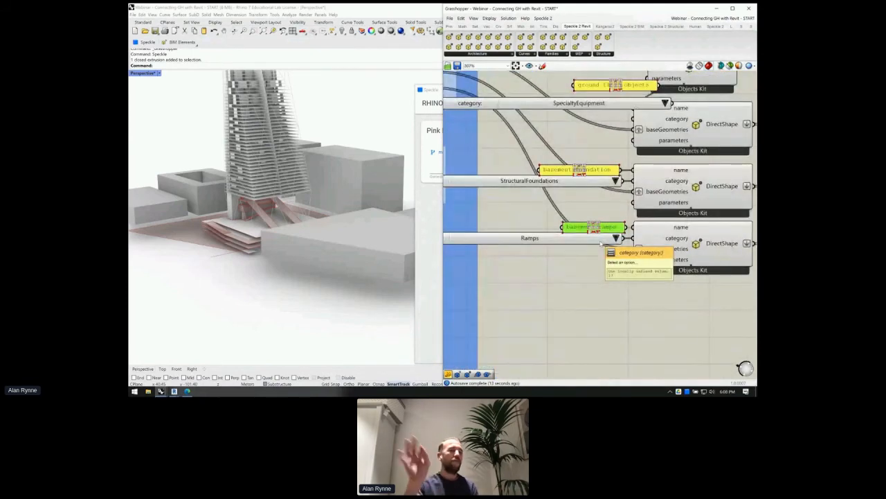
scroll(596, 256, "down", 3)
scroll(571, 287, "up", 1)
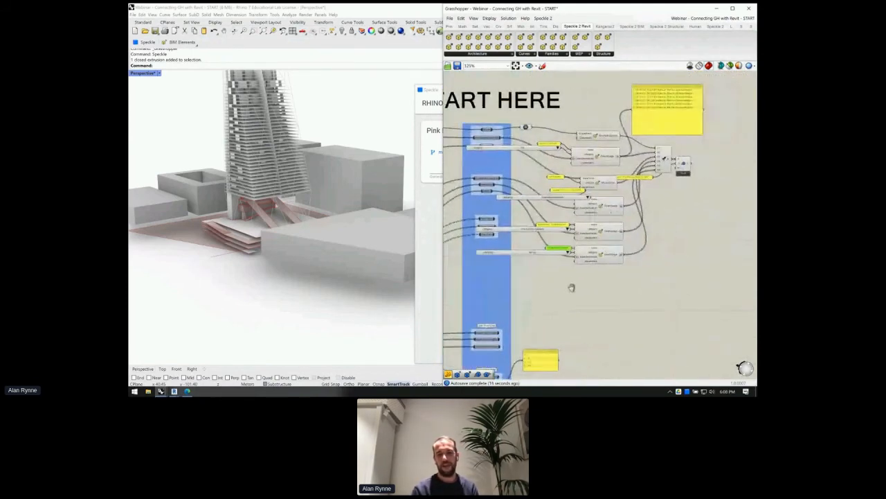
- Move the heights panel beside the curve parameter and place a RevitFloor component from search
scroll(571, 288, "up", 3)
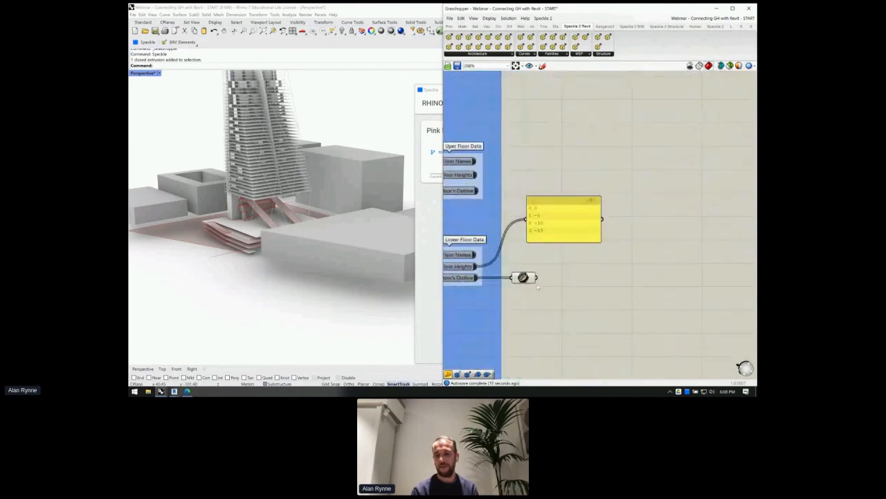
right_click_drag(549, 258, 566, 254)
left_click_drag(585, 223, 595, 281)
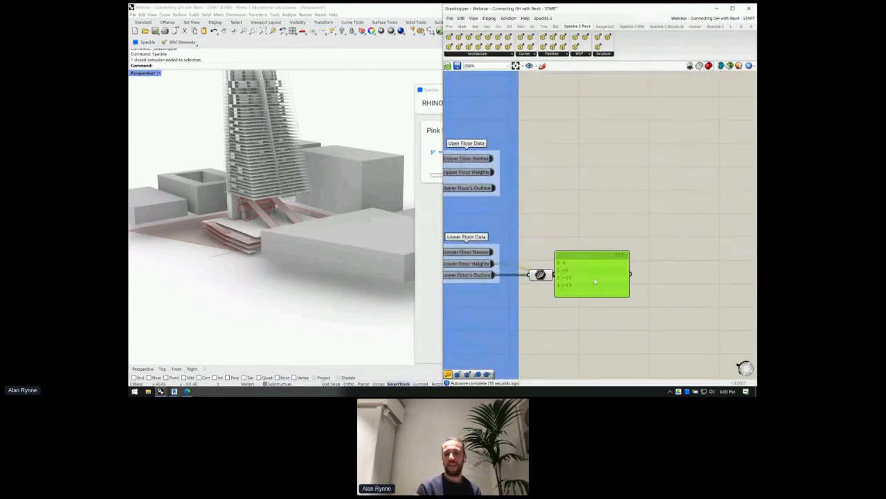
double_click(602, 202)
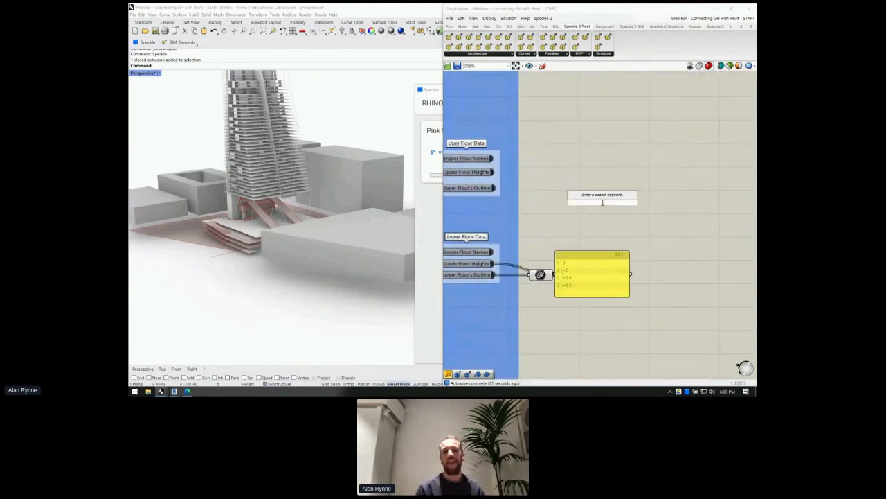
type("floor")
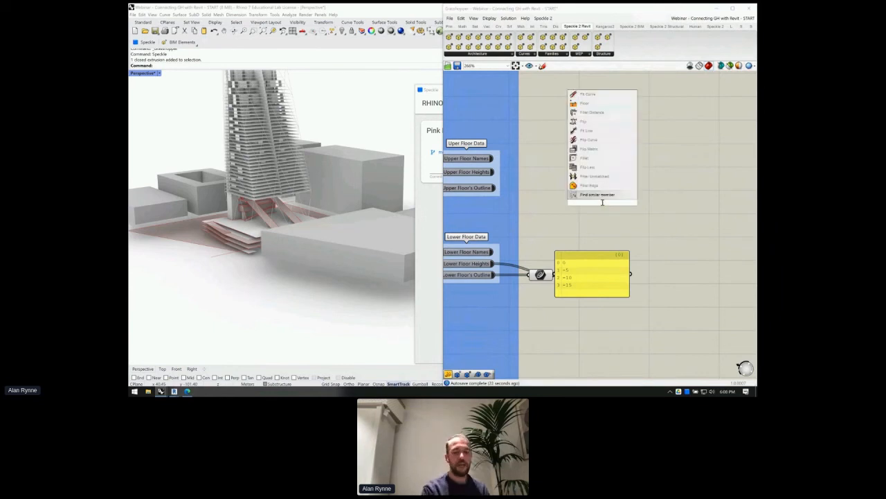
type("s")
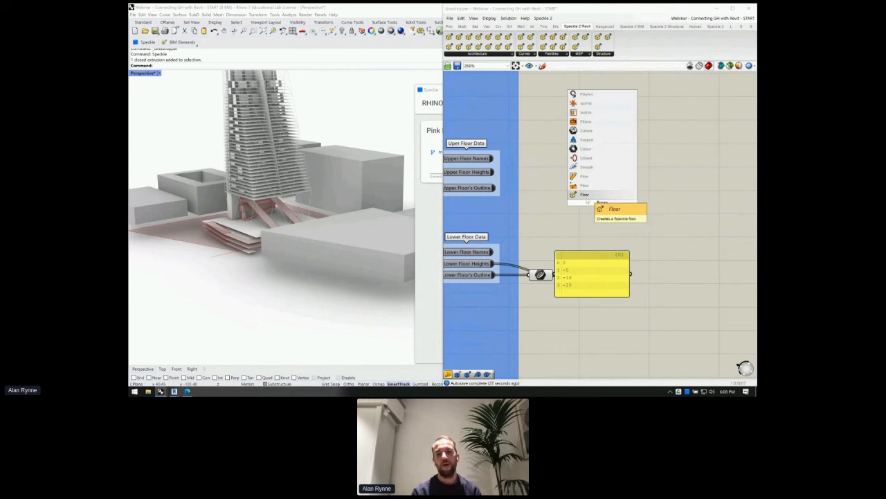
double_click(590, 203)
type("RevitFl")
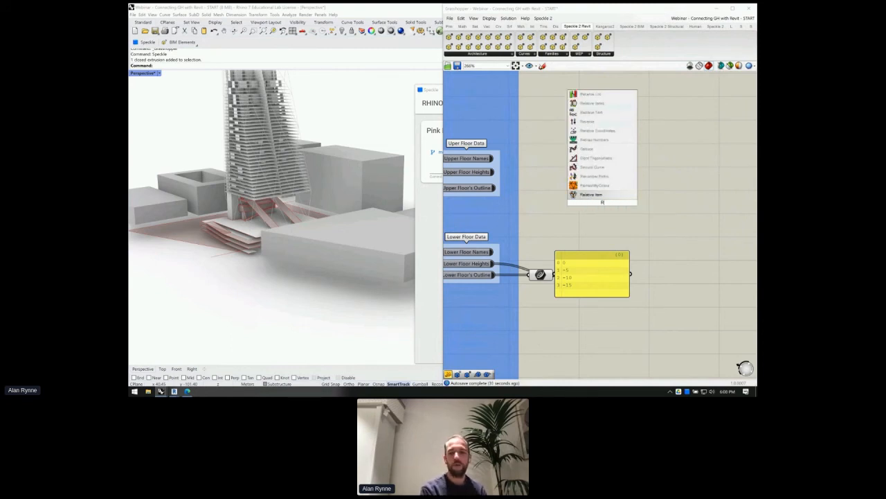
type("oor")
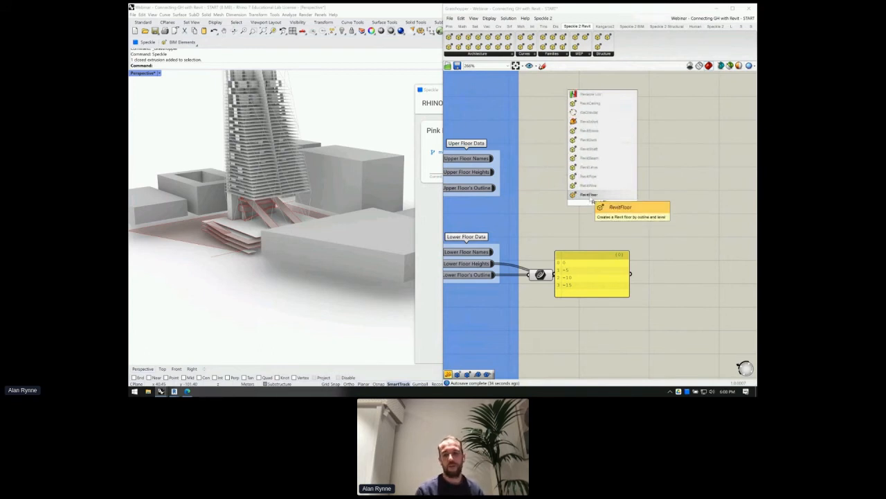
key("Return")
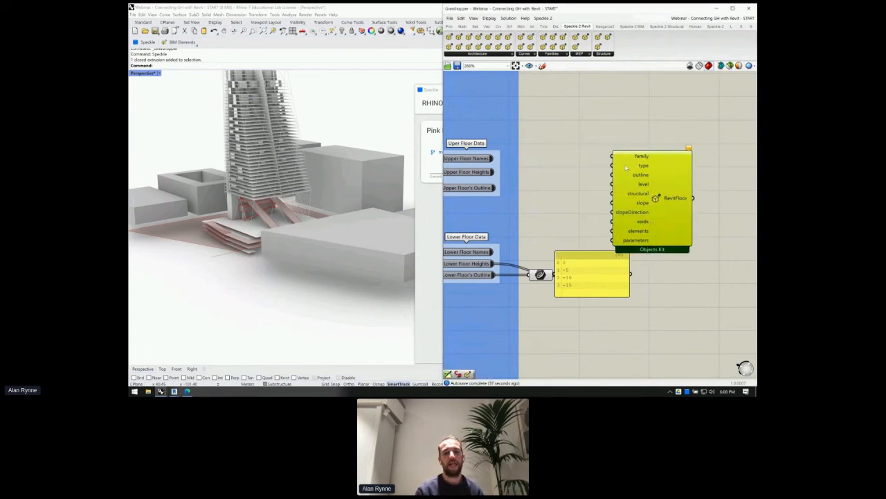
left_click_drag(637, 243, 640, 226)
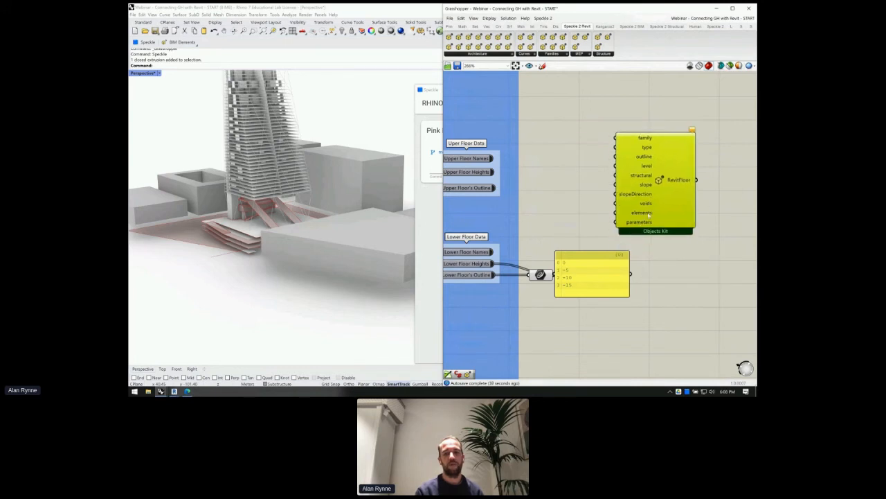
- Try a plain Floor component next to the panel, then delete it
double_click(658, 287)
type("floor")
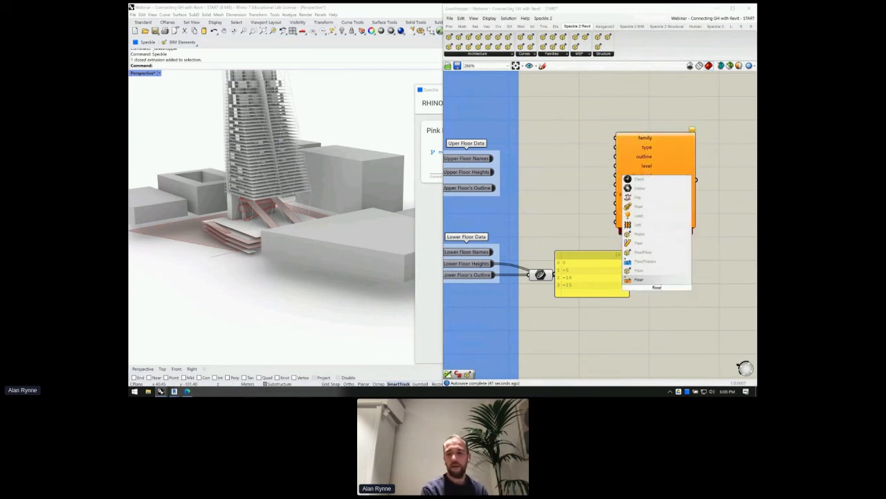
key("Return")
left_click_drag(650, 285, 668, 265)
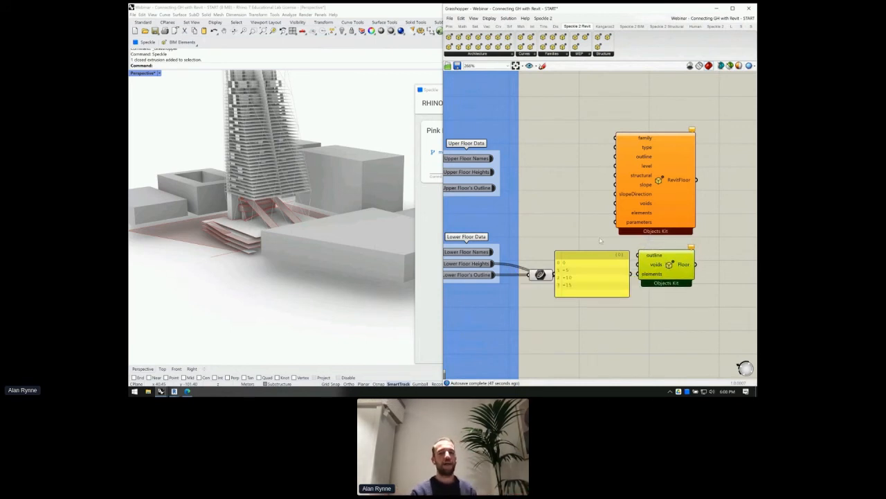
left_click_drag(656, 185, 658, 176)
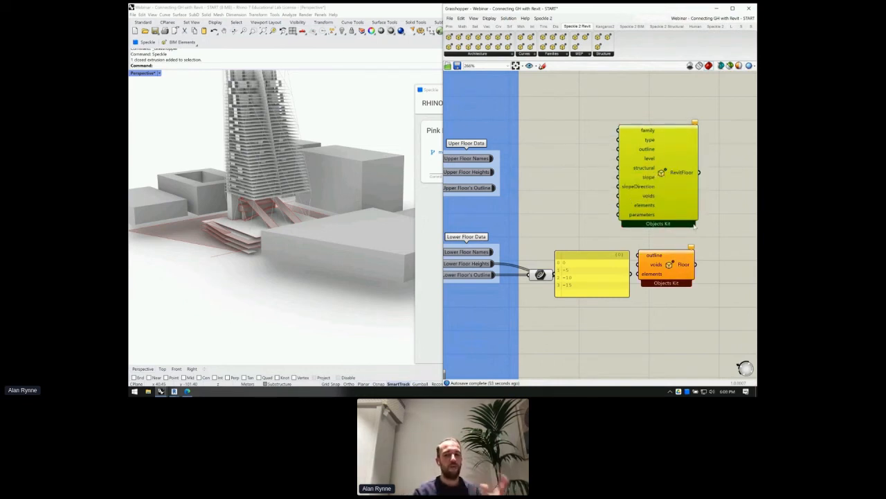
left_click(666, 274)
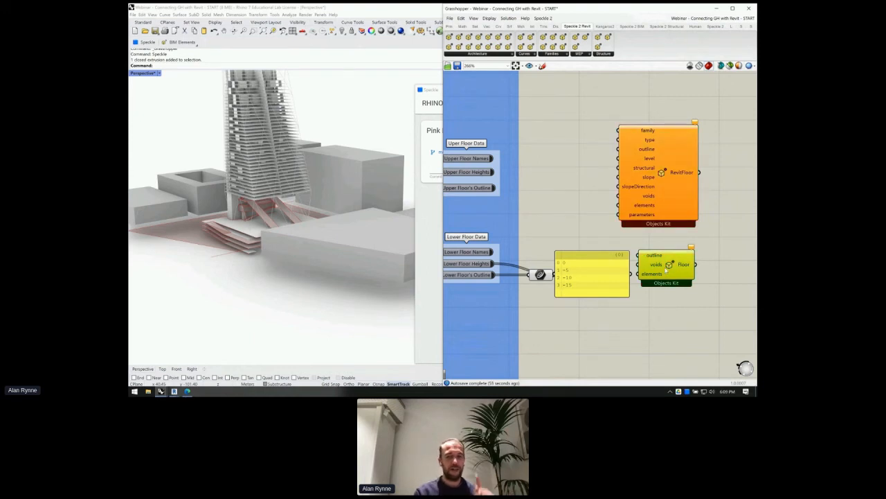
key("Delete")
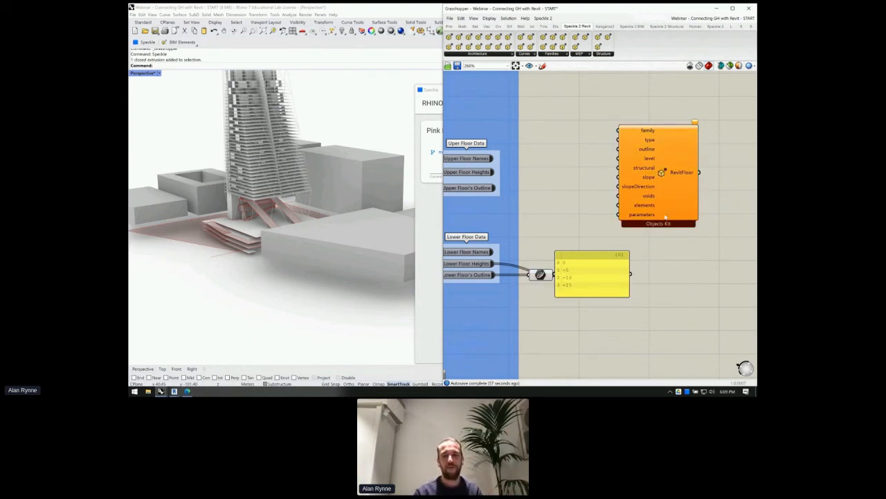
- Reposition RevitFloor and check its warnings: family, type, outline and level lack data
left_click(667, 198)
left_click_drag(666, 198, 676, 216)
mouse_move(705, 140)
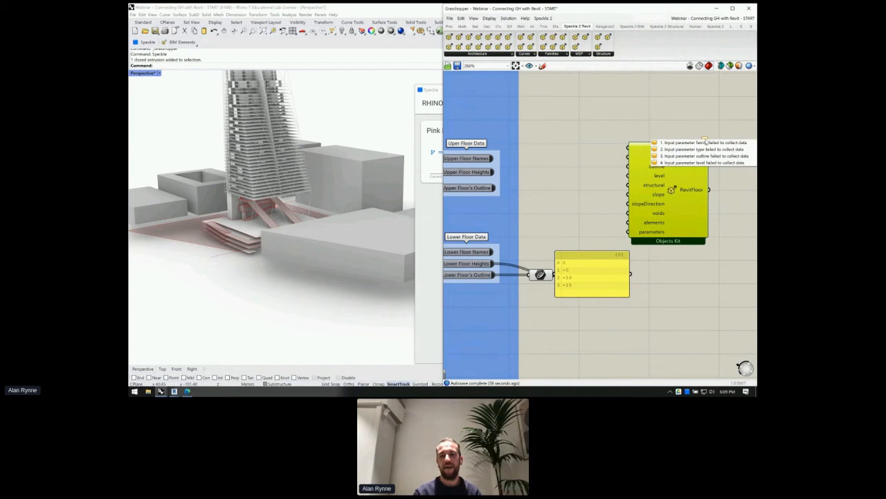
scroll(701, 132, "up", 4)
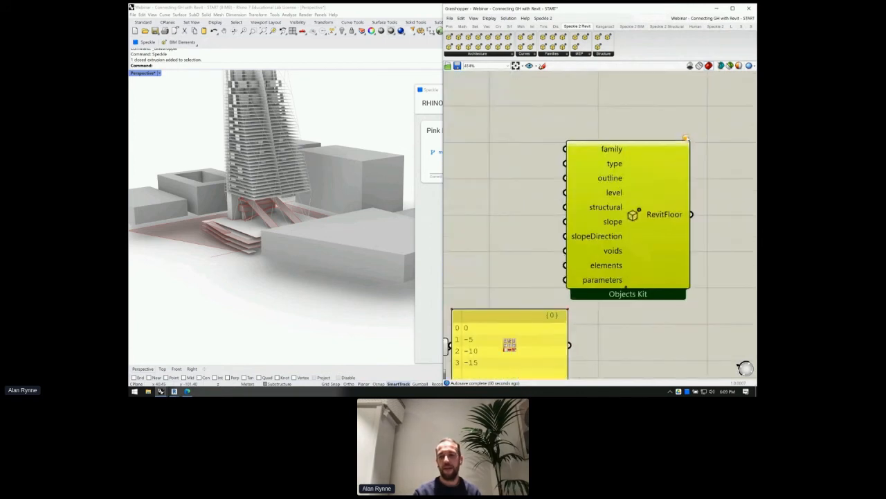
left_click(685, 138)
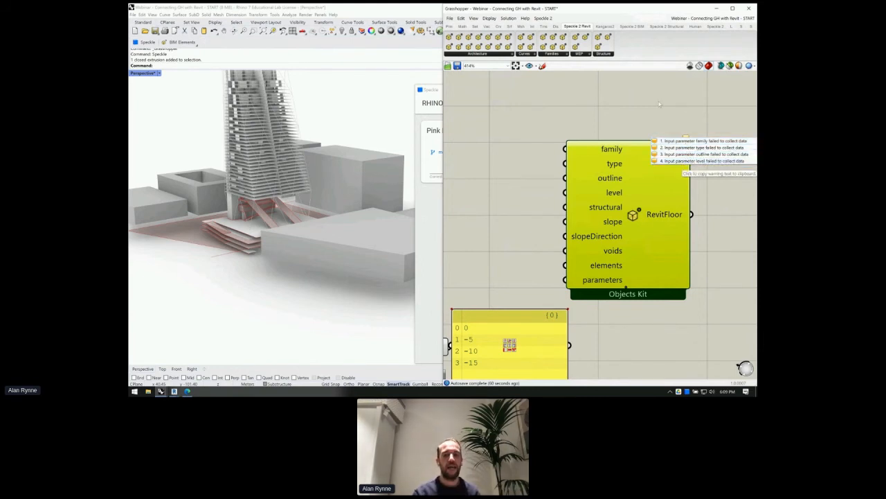
left_click(690, 160)
scroll(679, 138, "down", 5)
left_click_drag(663, 176, 706, 187)
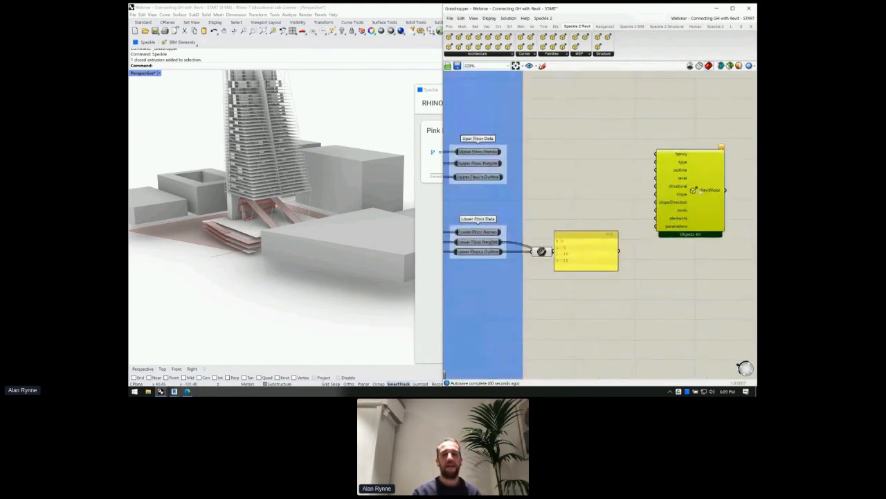
double_click(606, 147)
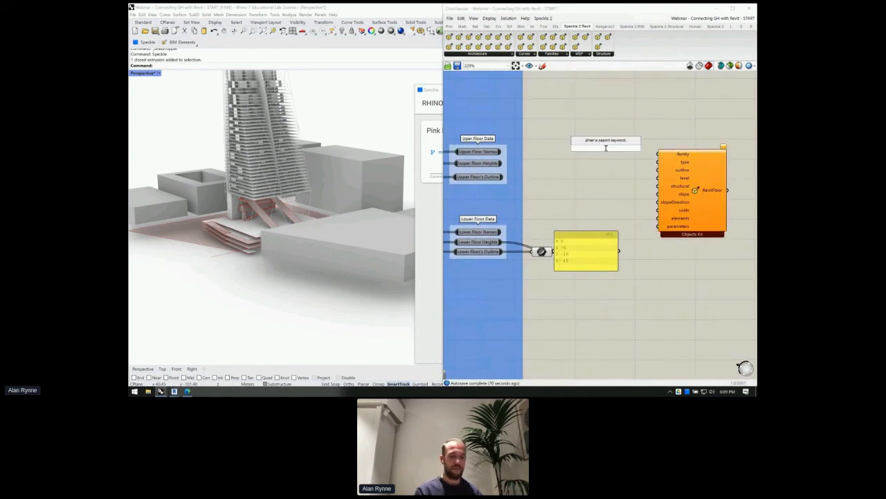
- Create '//family' and '//type' text panels and wire them to RevitFloor's family and type inputs
type("//family")
key("Return")
type("type")
key("BackSpace")
key("BackSpace")
key("BackSpace")
key("BackSpace")
type("//type")
key("Return")
left_click_drag(614, 163, 658, 154)
- Tidy the family panel and pan the canvas to bring RevitFloor's inputs into view
left_click_drag(604, 147, 613, 160)
left_click(606, 149)
scroll(610, 156, "up", 3)
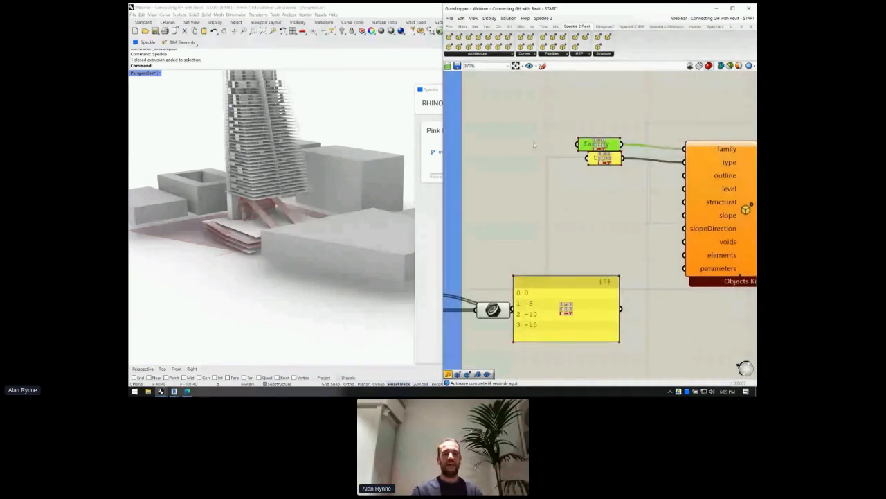
scroll(545, 146, "down", 3)
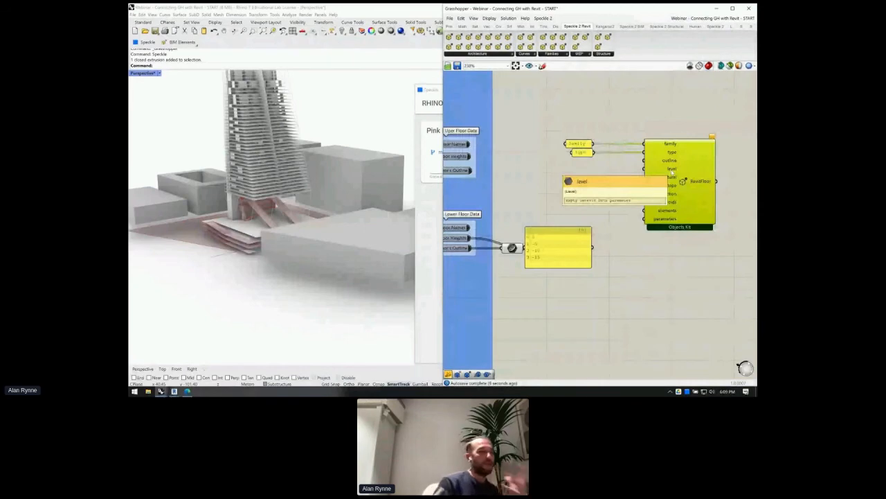
scroll(669, 168, "up", 1)
scroll(669, 167, "up", 1)
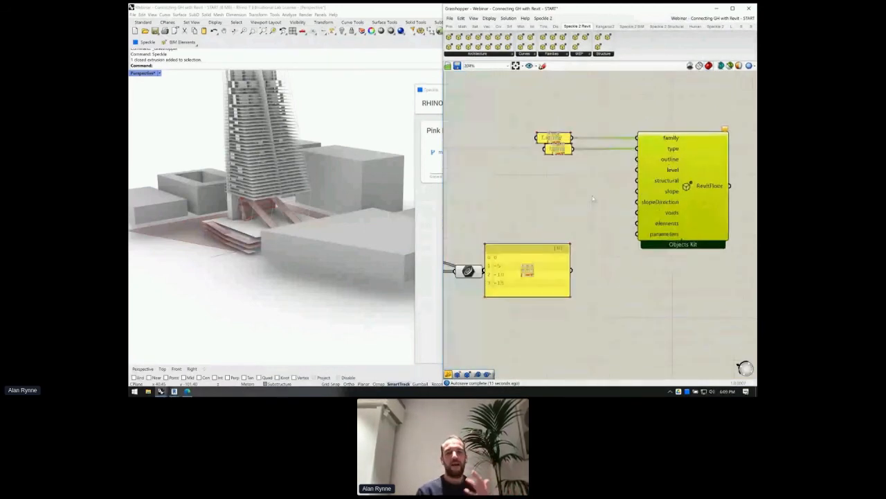
right_click_drag(580, 216, 632, 212)
double_click(574, 214)
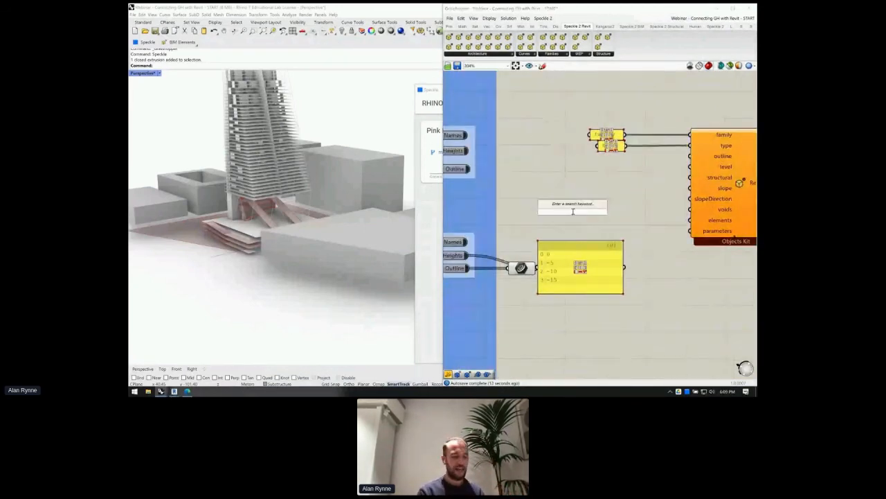
- Move the lower floor outline curve parameter up and connect it to RevitFloor's outline input
right_click_drag(629, 199, 660, 183)
left_click_drag(562, 252, 626, 178)
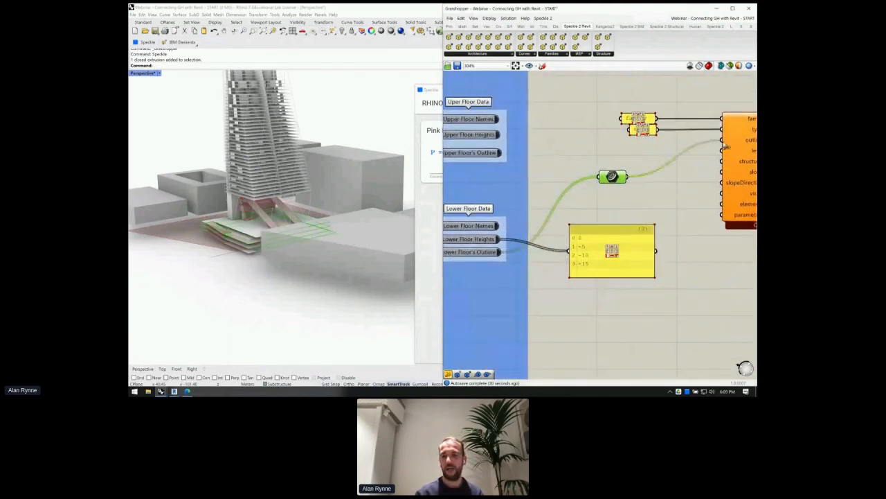
right_click_drag(695, 159, 599, 165)
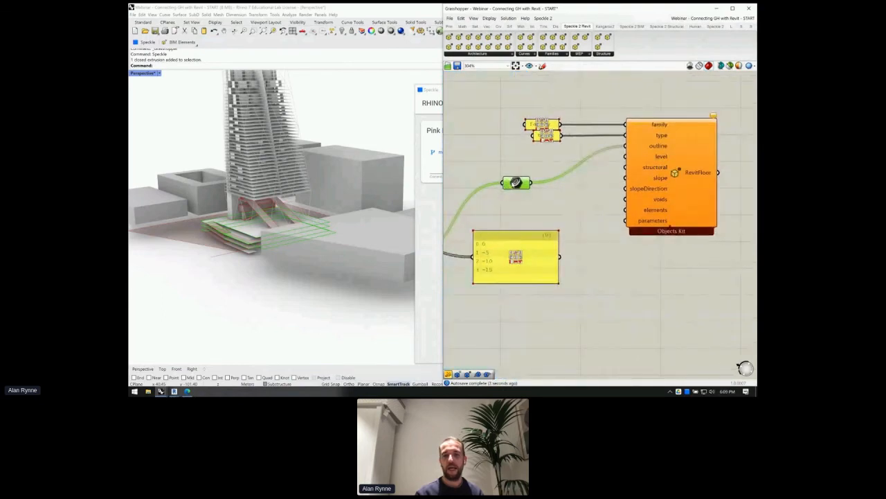
left_click_drag(513, 184, 518, 150)
right_click_drag(547, 205, 616, 194)
- Add a RevitLevel component from a 'revitlev' search and position it beside the floor data
double_click(617, 196)
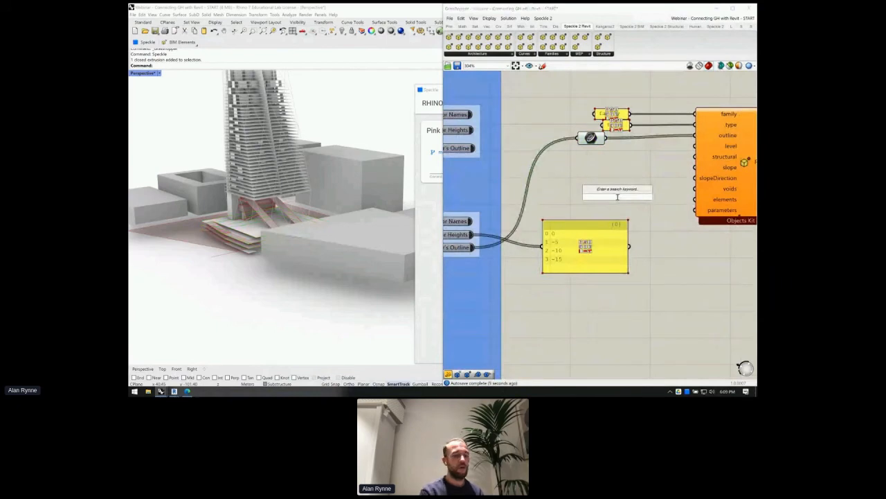
type("revitleve")
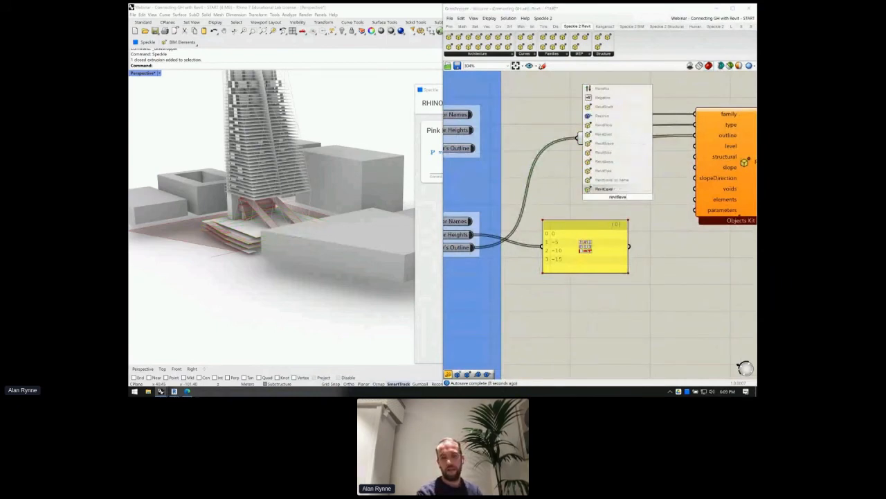
key("Return")
scroll(629, 187, "down", 1)
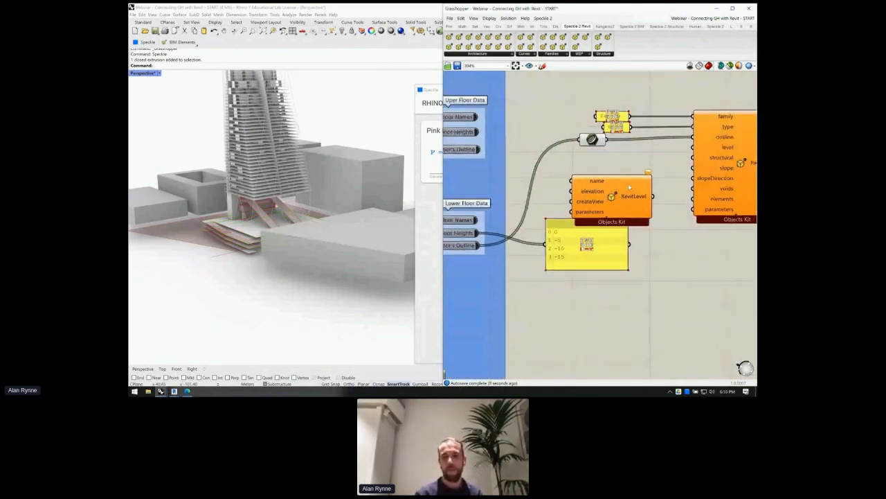
left_click_drag(587, 260, 592, 285)
left_click(622, 198)
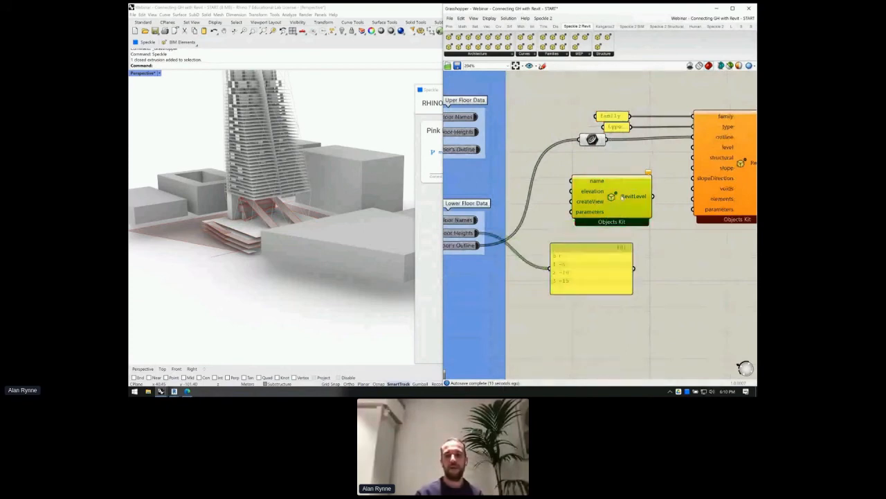
left_click_drag(622, 198, 627, 195)
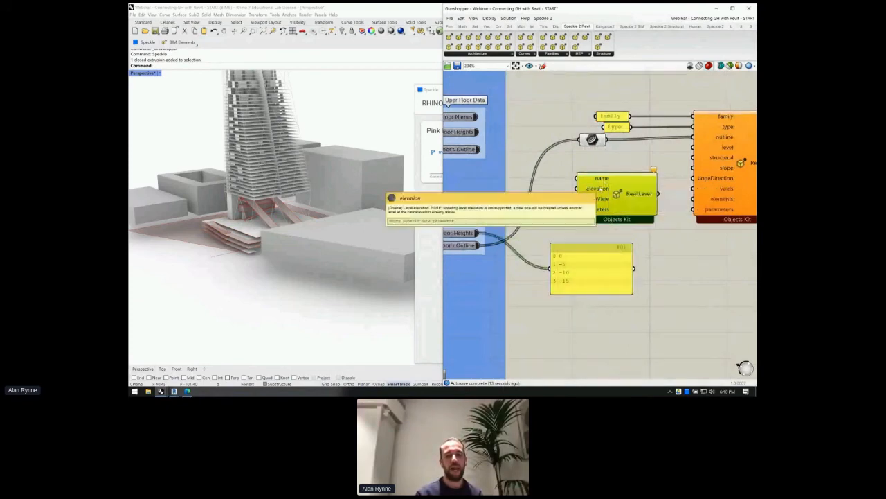
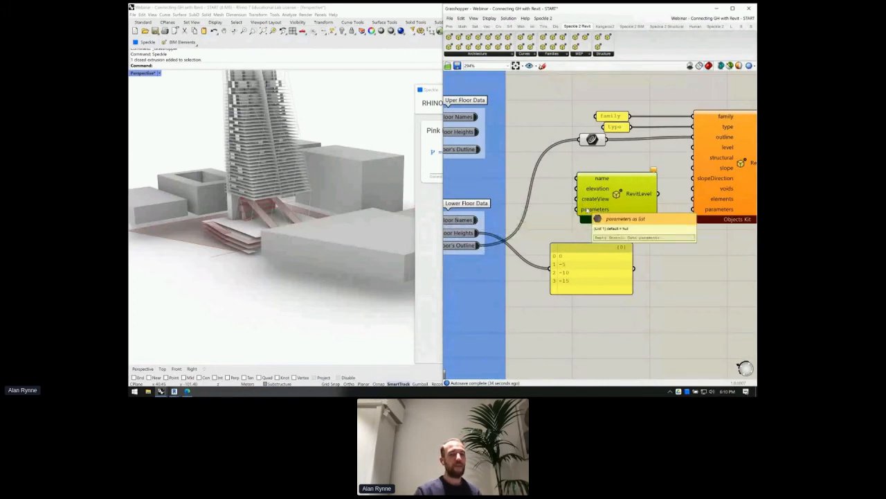
- Connect Lower Floor Names and Heights to RevitLevel's name and elevation inputs
right_click_drag(542, 224, 580, 220)
left_click_drag(513, 217, 613, 174)
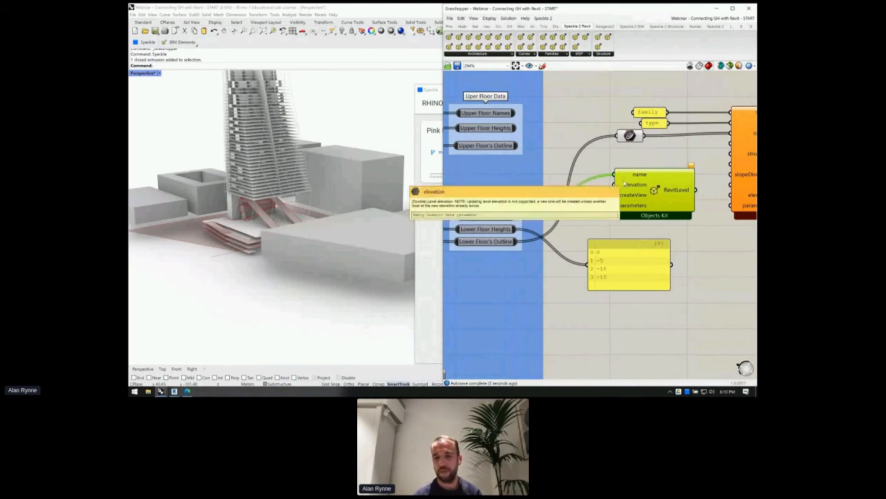
left_click_drag(516, 229, 613, 185)
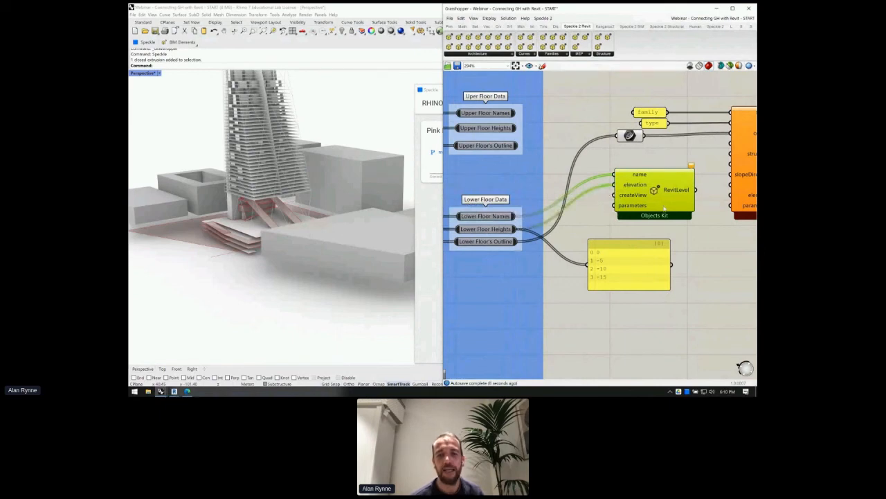
mouse_move(662, 204)
right_mouse_down()
mouse_move(652, 204)
mouse_move(666, 187)
right_mouse_up()
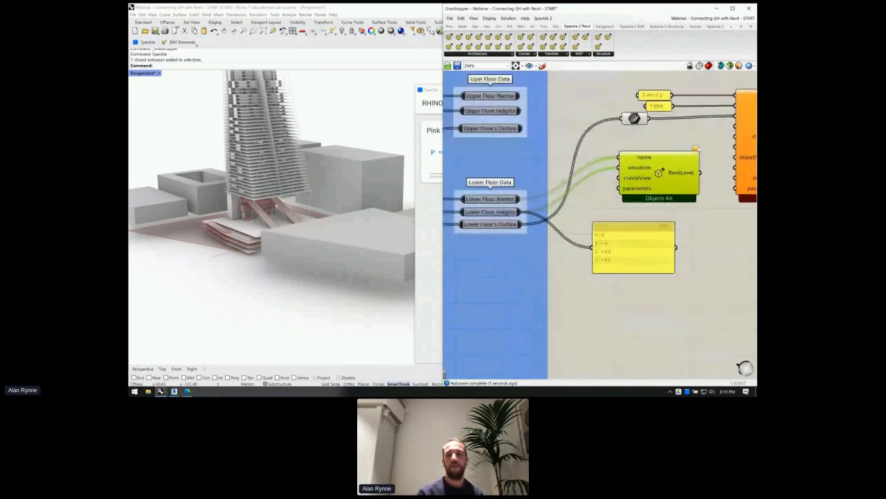
- Add a Boolean Toggle set to True and wire it into RevitLevel's createView
left_click(593, 212)
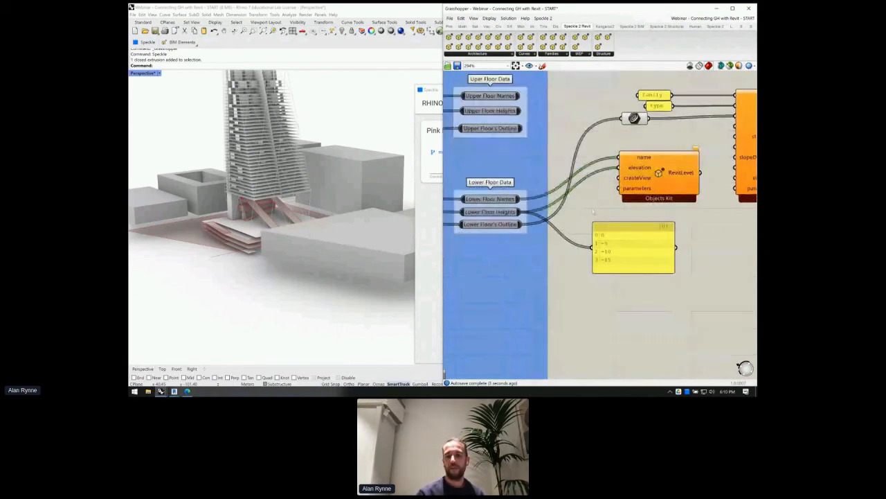
double_click(593, 212)
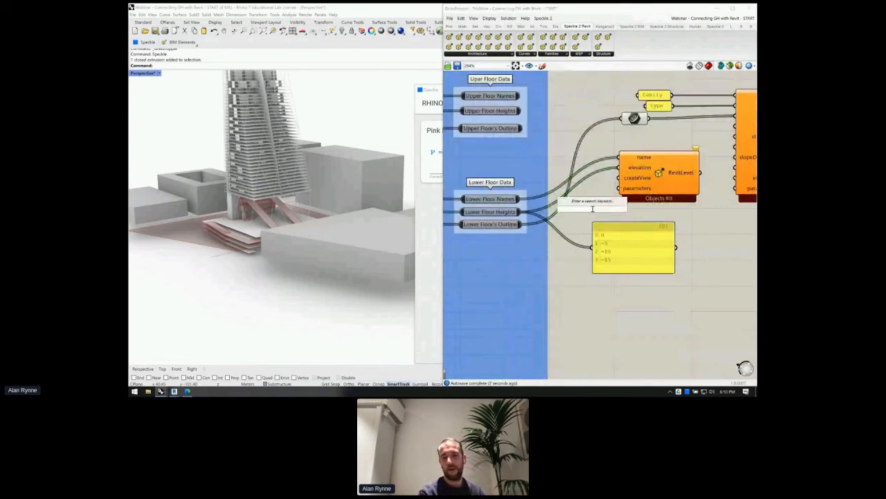
type("boole")
key("Return")
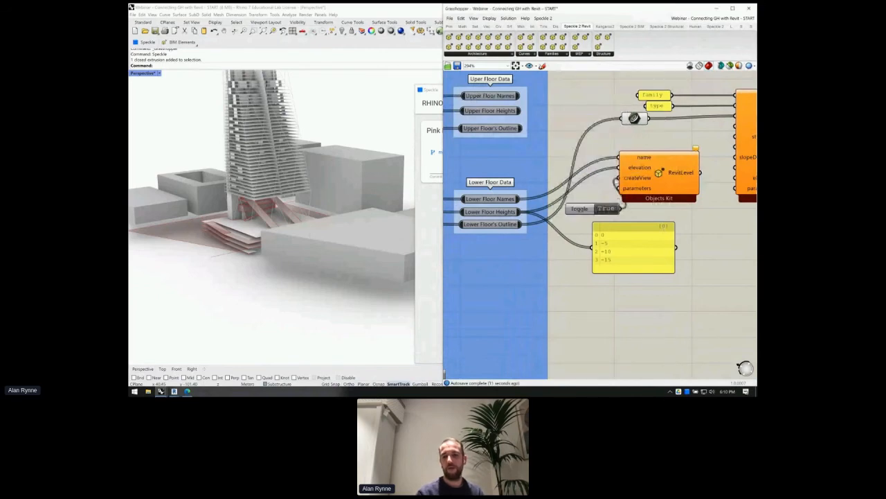
left_click_drag(608, 209, 603, 179)
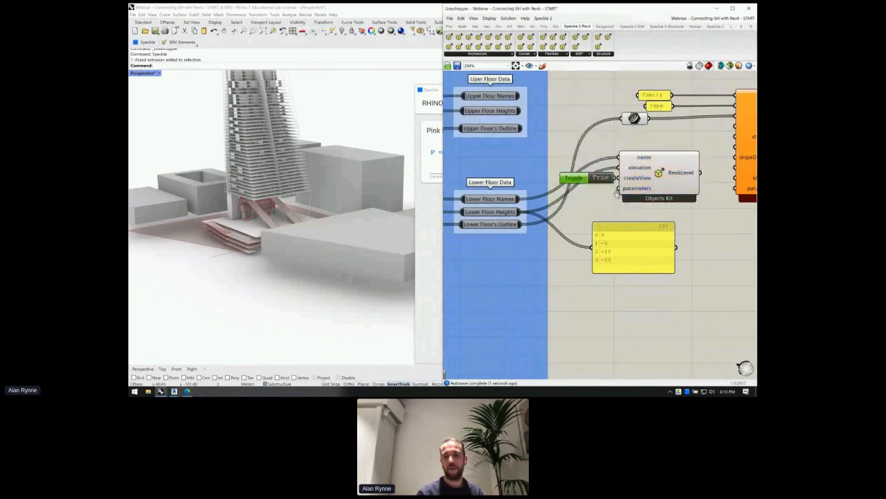
- Show RevitLevel's output, the Revit level objects, in the yellow panel
right_click_drag(612, 202, 566, 199)
left_click_drag(554, 229, 610, 226)
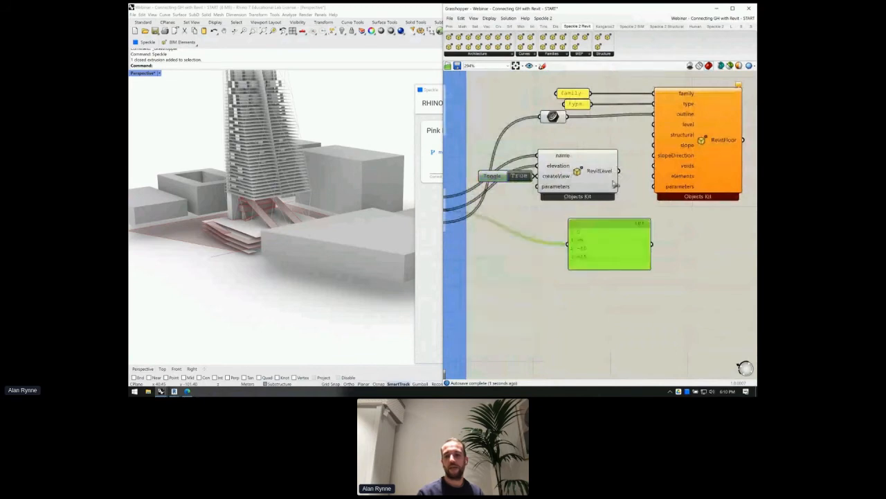
left_click_drag(619, 170, 756, 252)
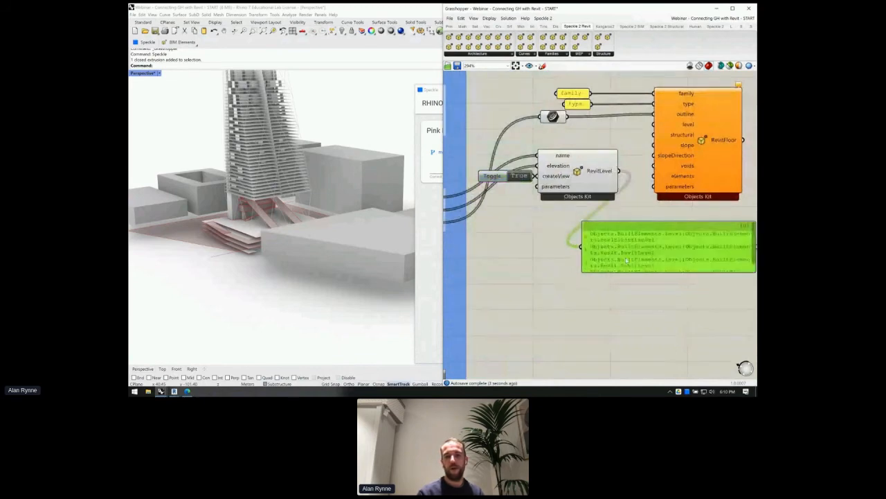
- Feed RevitLevel's output into RevitFloor's level input
right_click_drag(627, 260, 738, 264)
right_click_drag(553, 233, 546, 235)
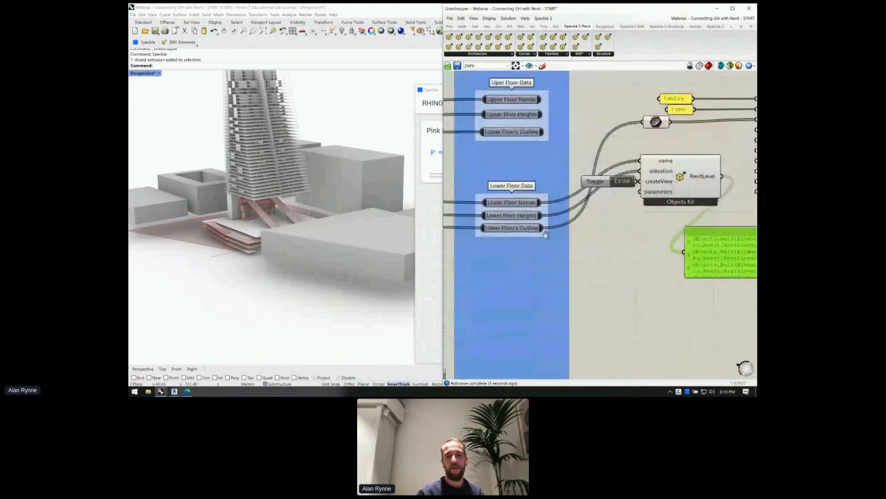
right_click_drag(726, 179, 562, 185)
left_click_drag(561, 184, 593, 135)
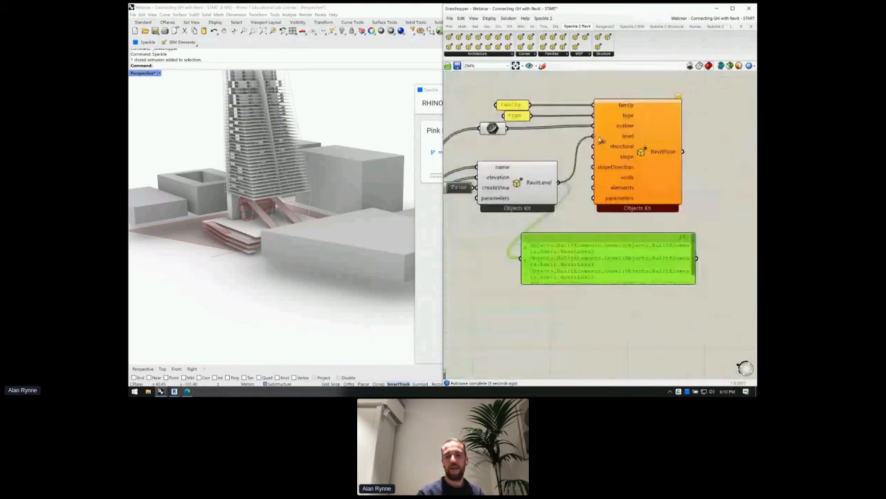
scroll(551, 187, "down", 4)
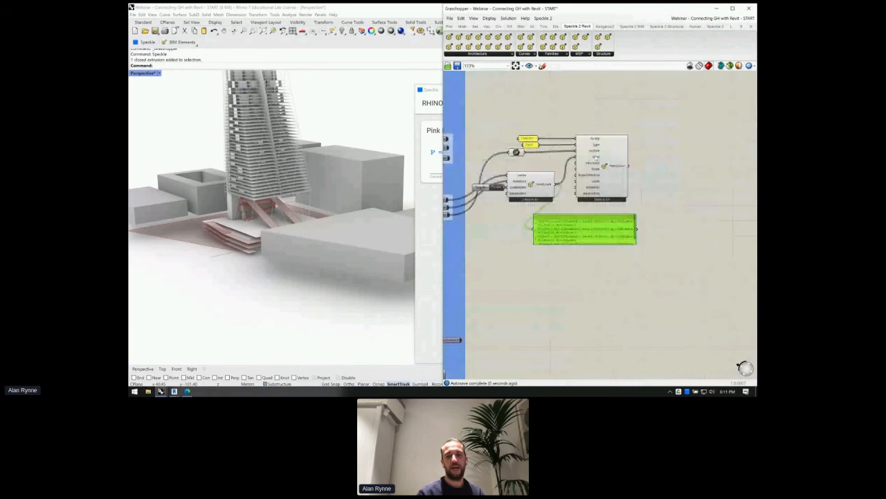
scroll(595, 156, "up", 3)
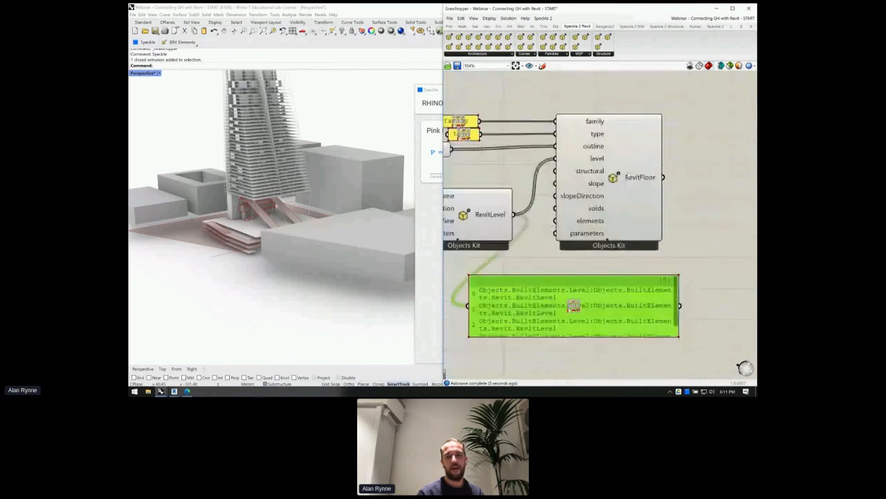
- Move the values panel to RevitFloor's output so it lists the floor objects
left_click(614, 181)
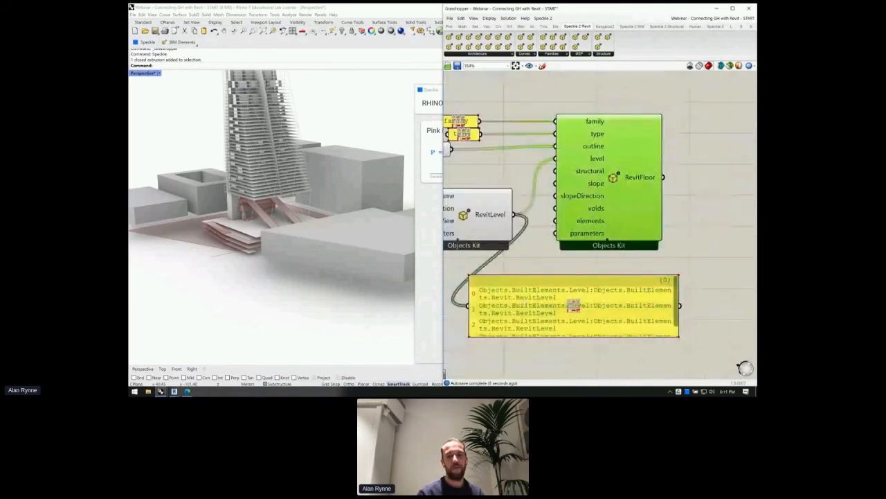
left_click_drag(573, 304, 745, 186)
right_click_drag(722, 215, 617, 197)
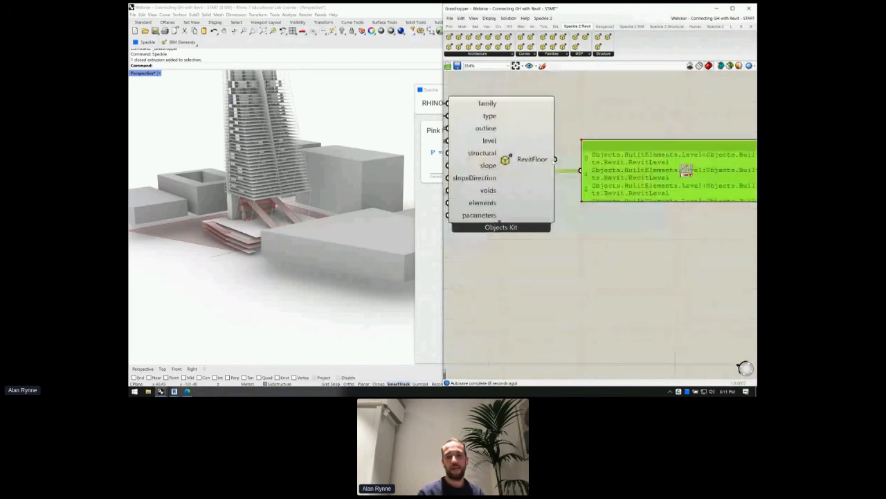
left_click(619, 204)
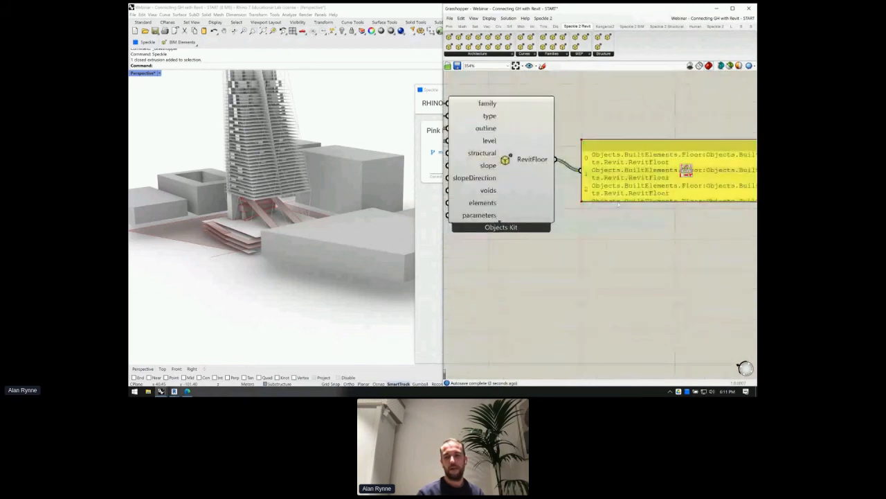
- Stretch the floor panel taller and reframe the whole definition
left_click_drag(618, 203, 617, 290)
scroll(605, 201, "down", 2)
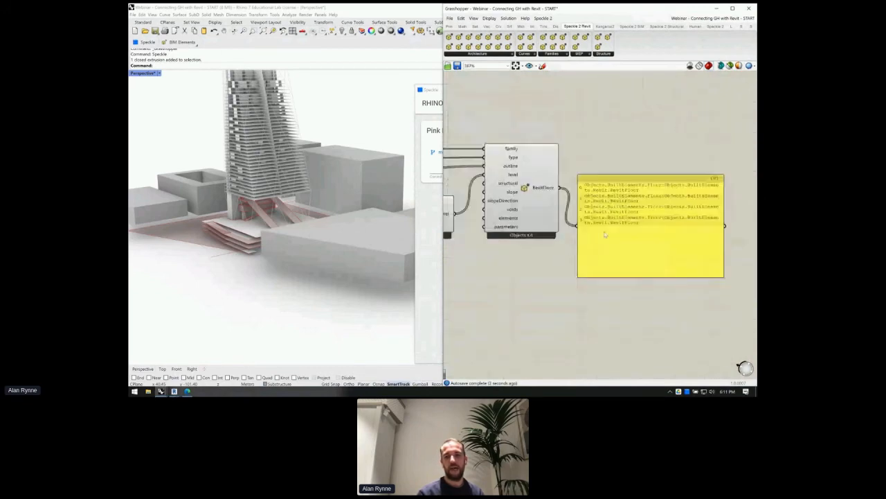
right_click_drag(595, 200, 566, 202)
right_click_drag(517, 256, 695, 231)
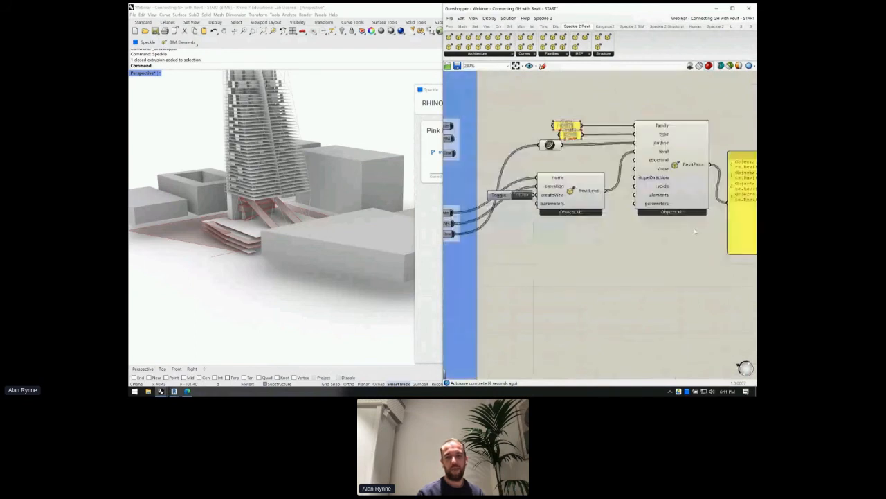
right_click_drag(695, 232, 579, 195)
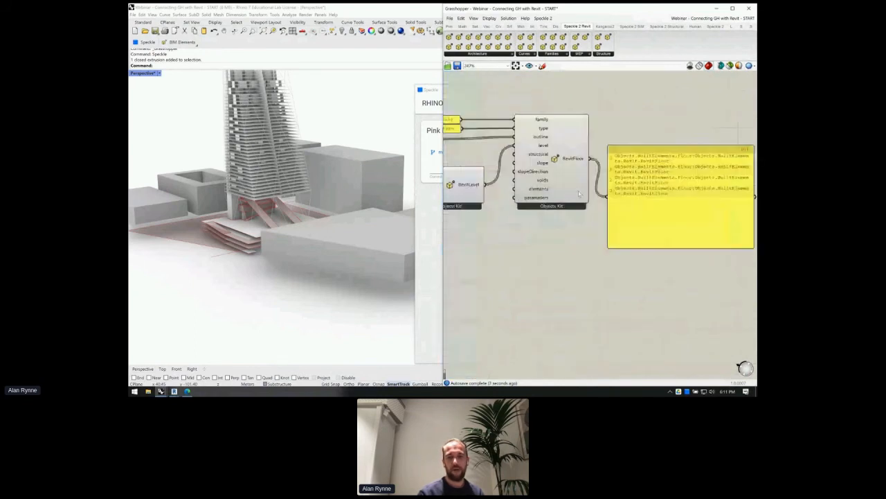
right_click_drag(712, 154, 622, 222)
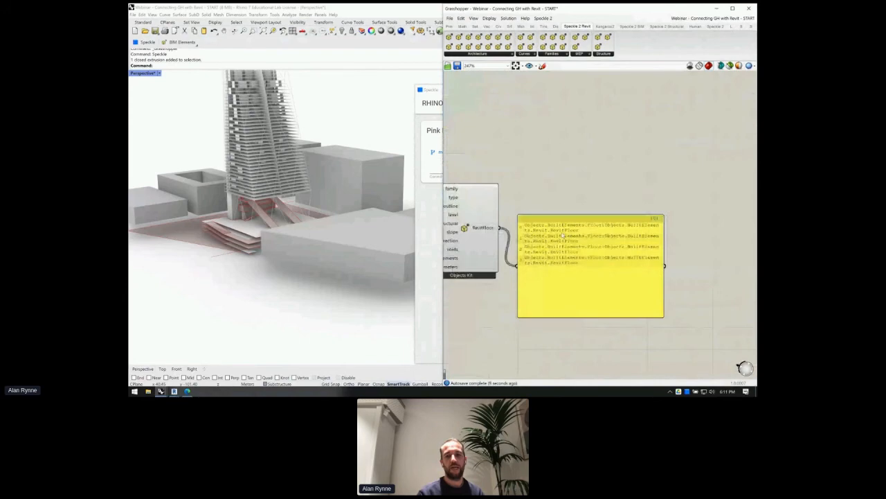
scroll(566, 236, "down", 4)
right_click_drag(571, 72, 574, 117)
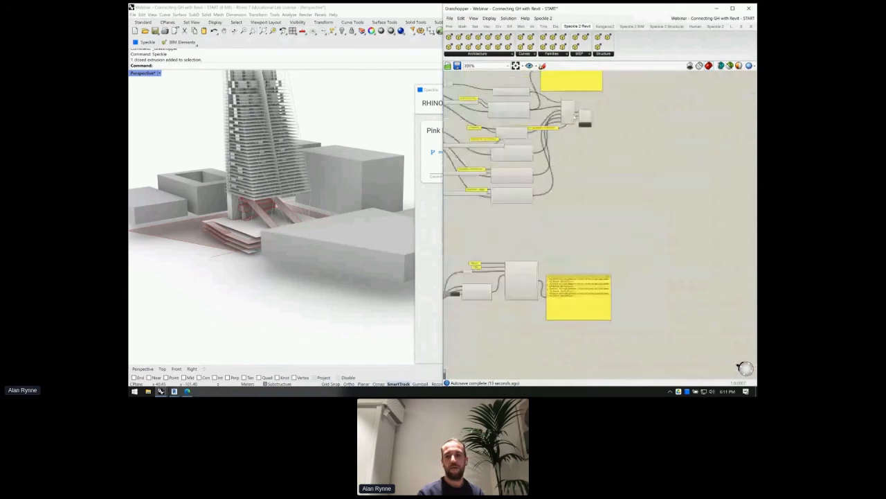
- Wire the floor panel into the merge component's D7 input feeding the Speckle send
scroll(585, 158, "up", 5)
scroll(585, 158, "down", 3)
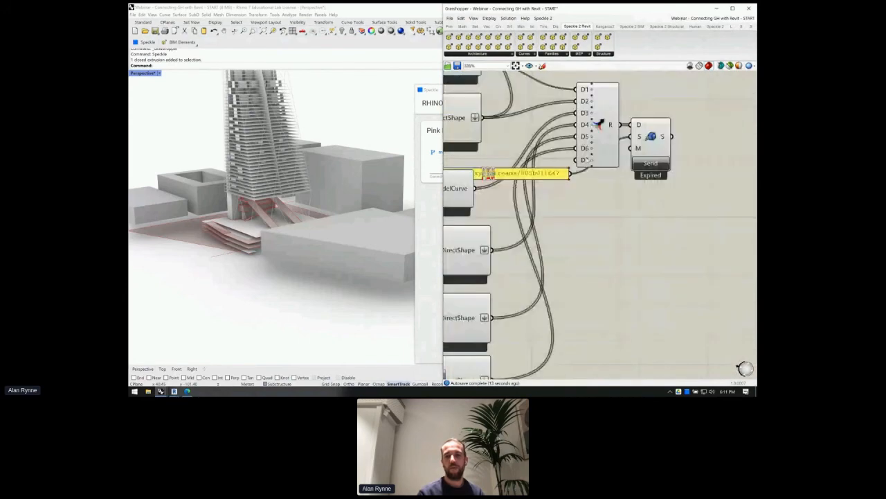
scroll(599, 125, "down", 3)
scroll(593, 243, "down", 4)
left_click_drag(621, 143, 585, 309)
scroll(589, 314, "up", 4)
scroll(543, 310, "up", 2)
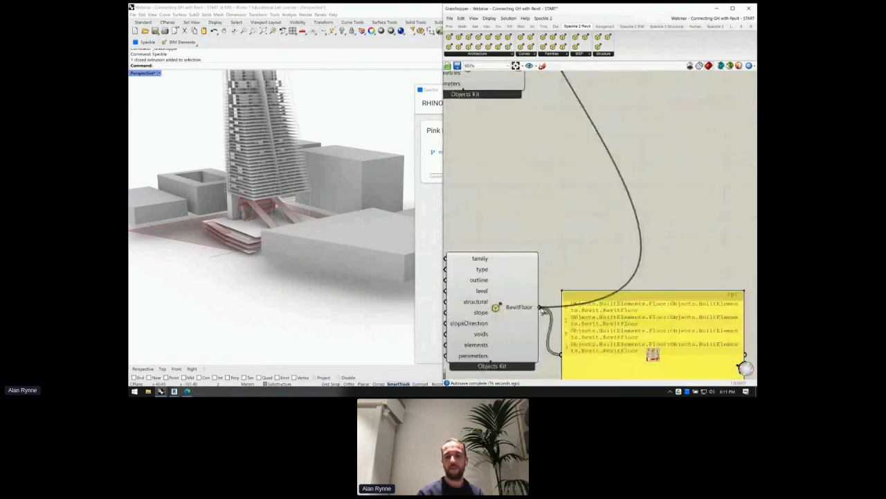
scroll(543, 310, "down", 3)
right_click_drag(590, 144, 596, 212)
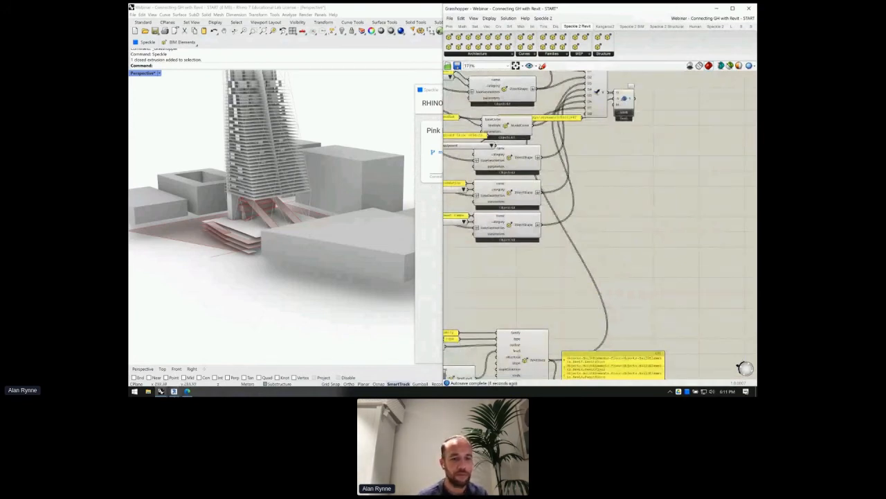
left_click(174, 392)
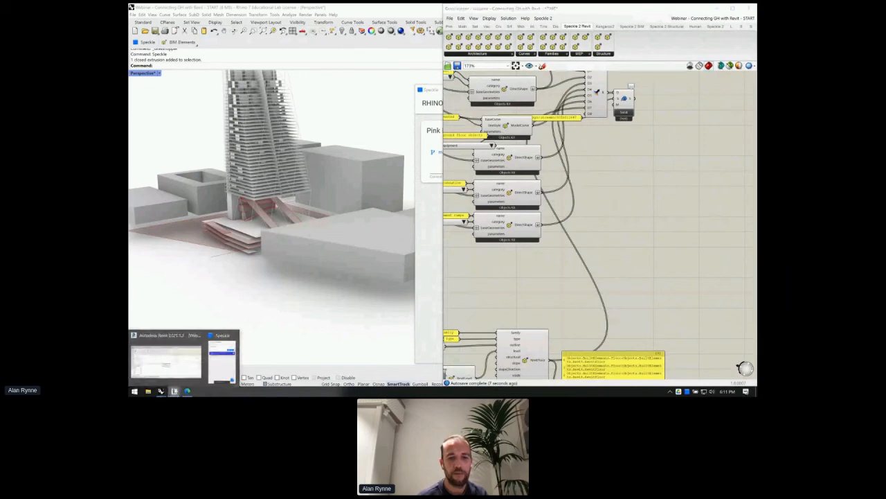
- Switch to Revit and receive the latest stream data from the Speckle window
left_click(221, 362)
left_click(318, 289)
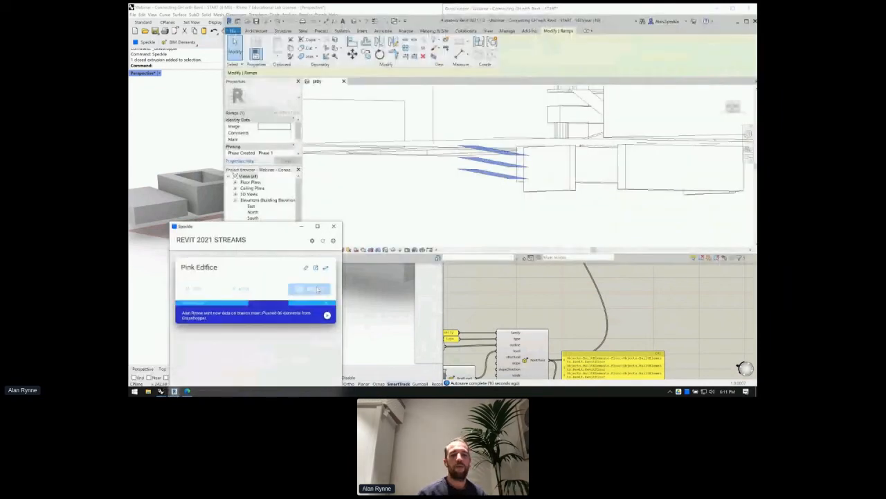
scroll(387, 201, "down", 2)
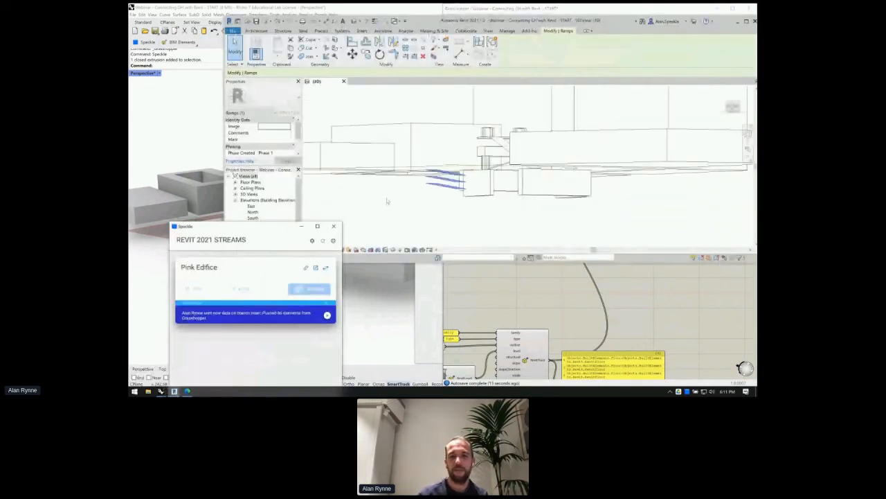
scroll(433, 181, "down", 3)
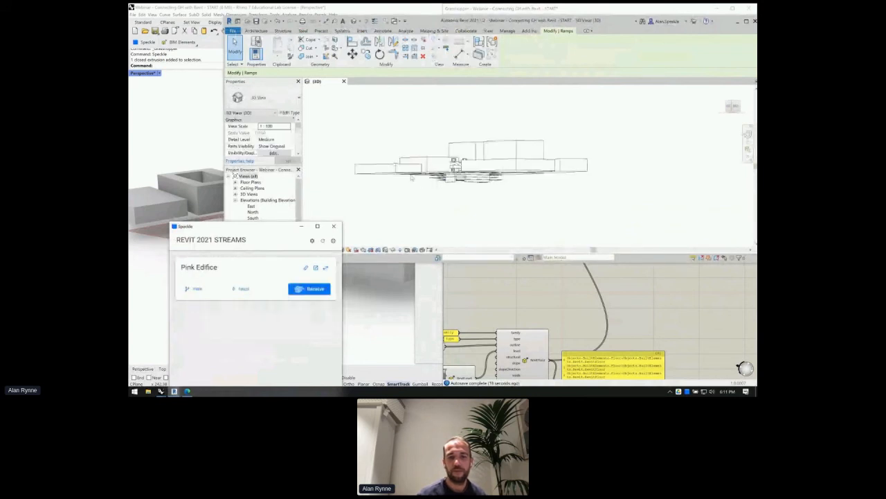
middle_click_drag(412, 178, 433, 227, "shift")
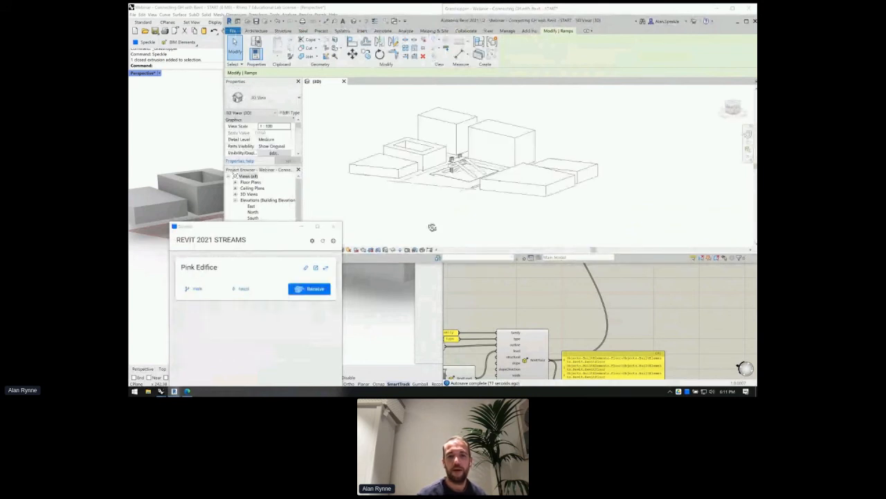
scroll(457, 186, "up", 2)
scroll(457, 186, "up", 2)
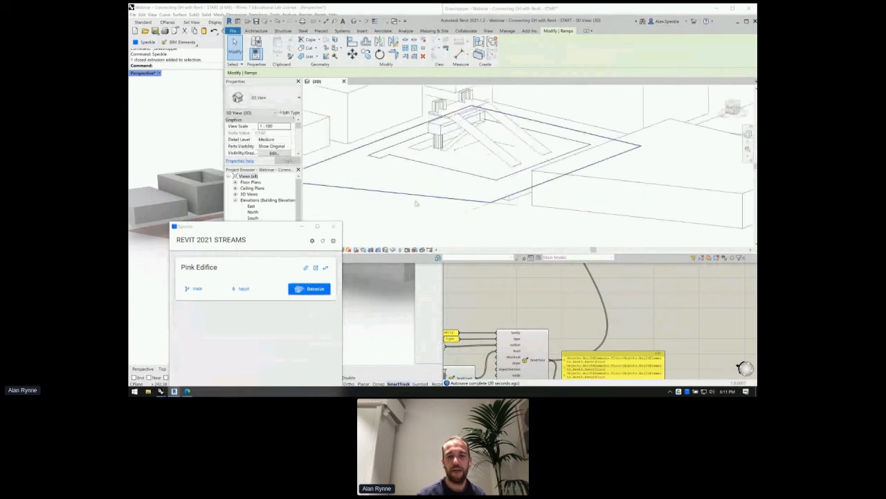
- Hide the topography surface and inspect the Generic 150mm floor slabs beneath it
left_click(337, 166)
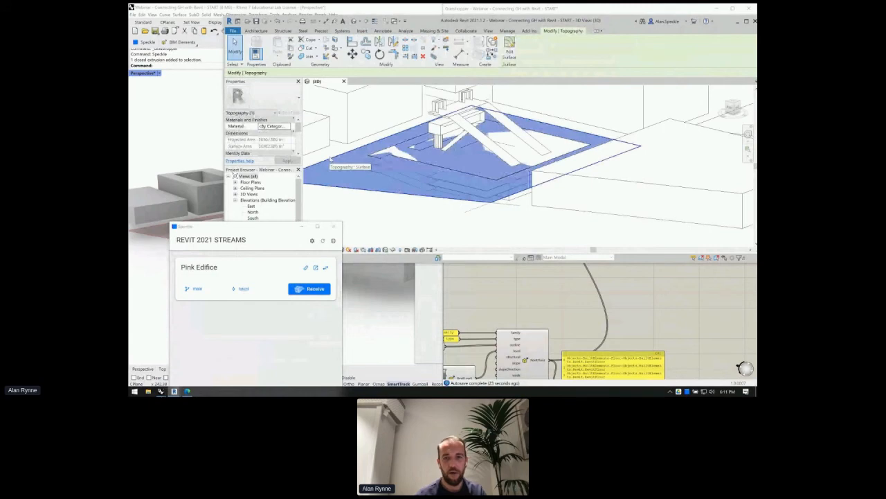
key("Delete")
scroll(398, 204, "up", 1)
scroll(406, 210, "up", 1)
middle_click_drag(407, 210, 417, 193, "shift")
scroll(464, 179, "up", 2)
scroll(414, 204, "up", 2)
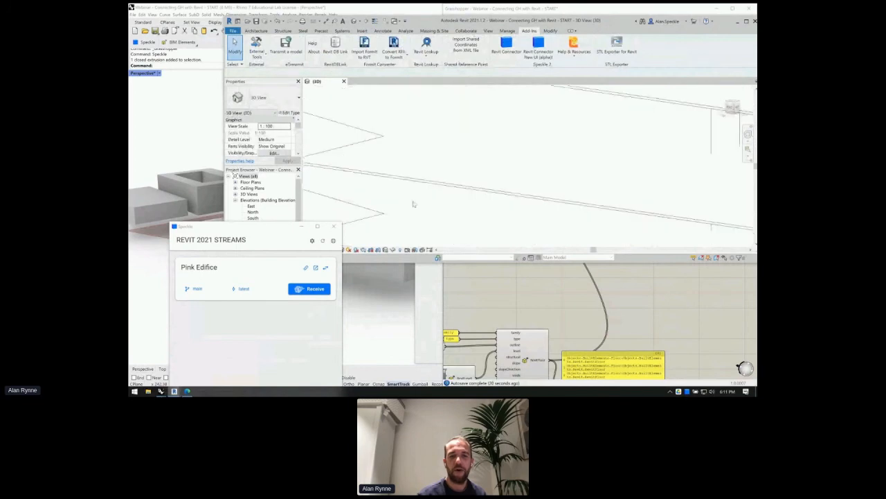
left_click(413, 204)
scroll(417, 176, "down", 4)
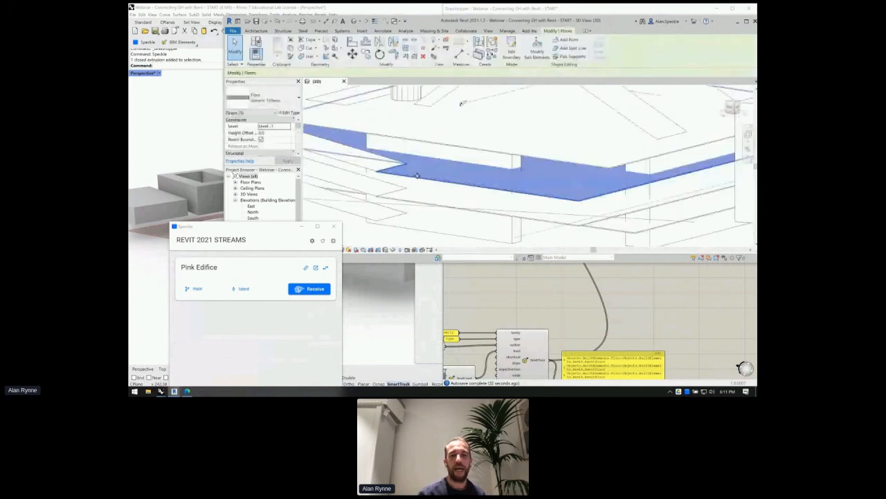
scroll(417, 176, "down", 3)
left_click_drag(252, 228, 253, 289)
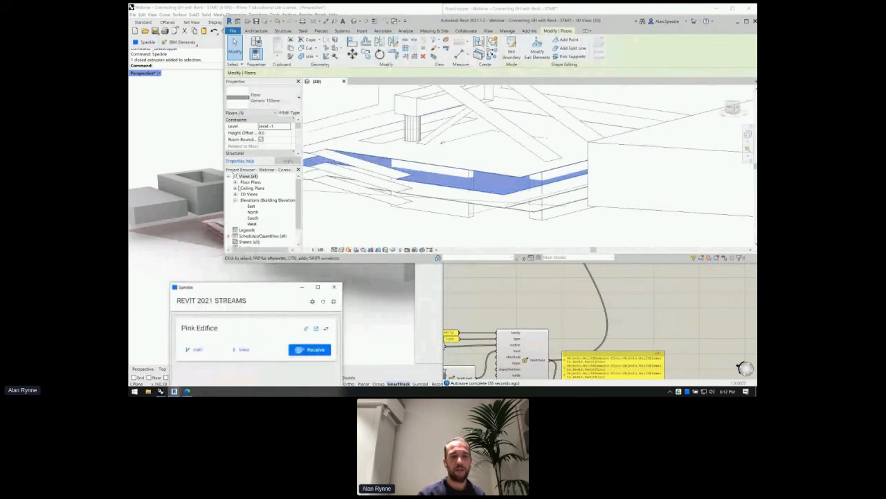
- Open the Level 1 floor plan without saving and select its floor
left_click(235, 182)
double_click(254, 188)
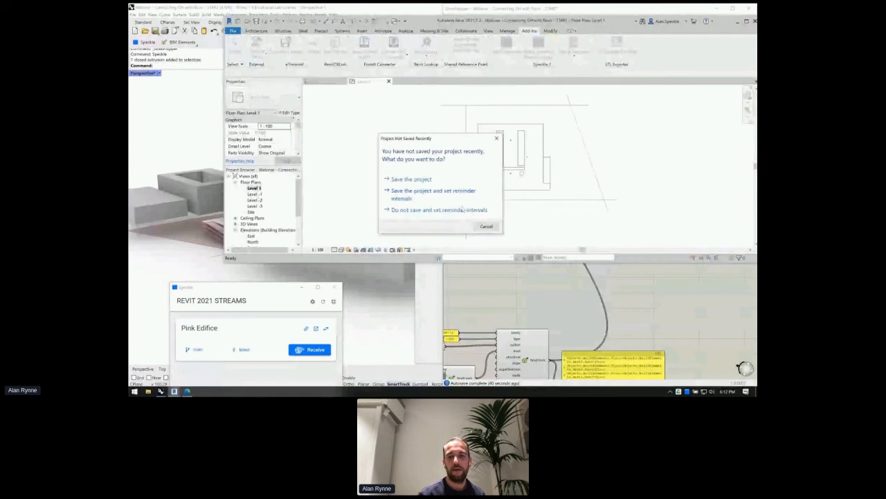
left_click(463, 210)
scroll(517, 156, "up", 4)
left_click(517, 160)
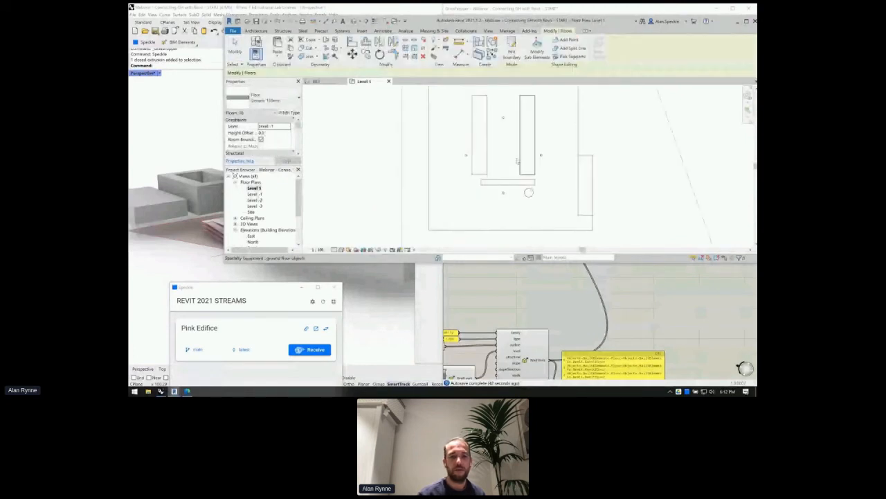
- Open the Level -1 and Level -3 floor plans, then return to Level 1
double_click(254, 194)
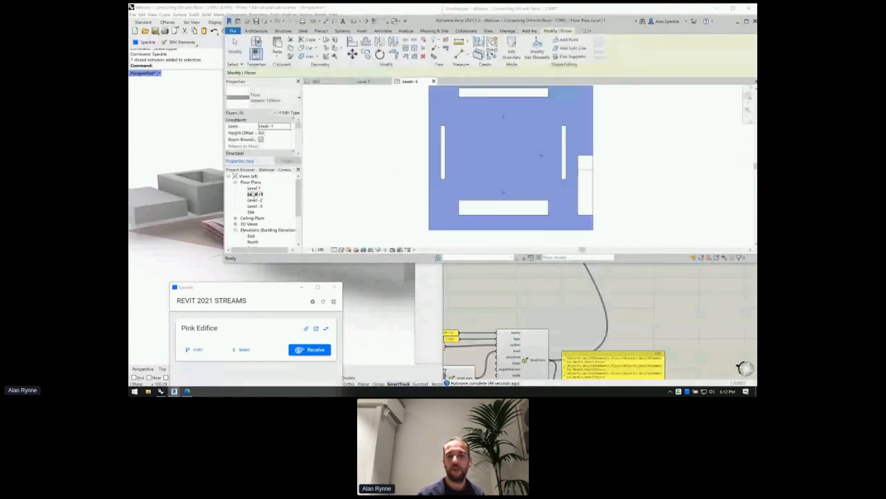
scroll(501, 155, "up", 2)
key("Escape")
left_click(255, 206)
double_click(255, 206)
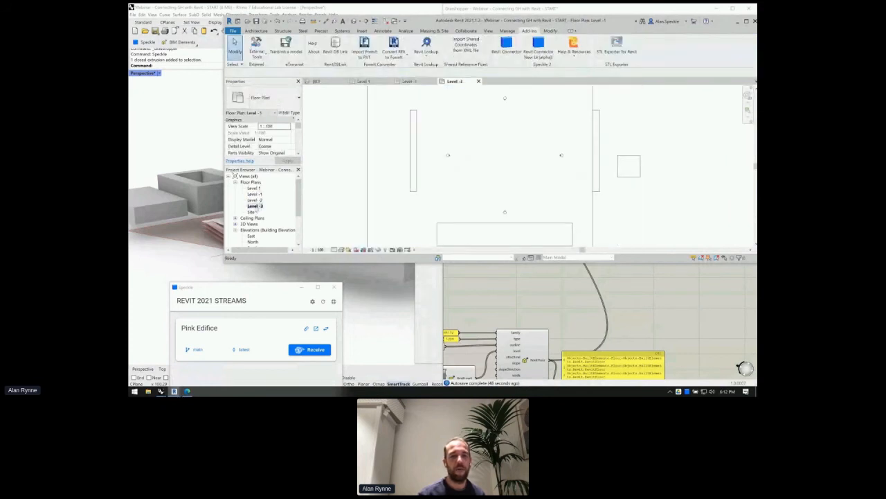
double_click(254, 187)
scroll(496, 194, "down", 3)
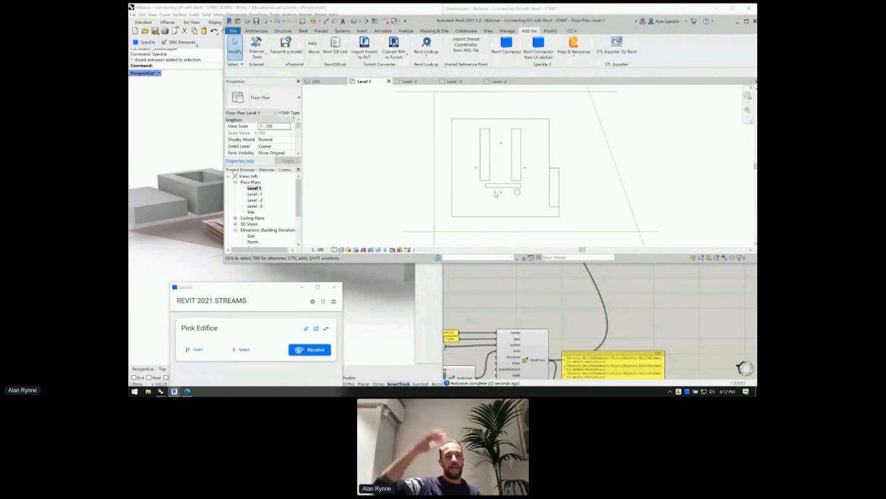
left_click(501, 307)
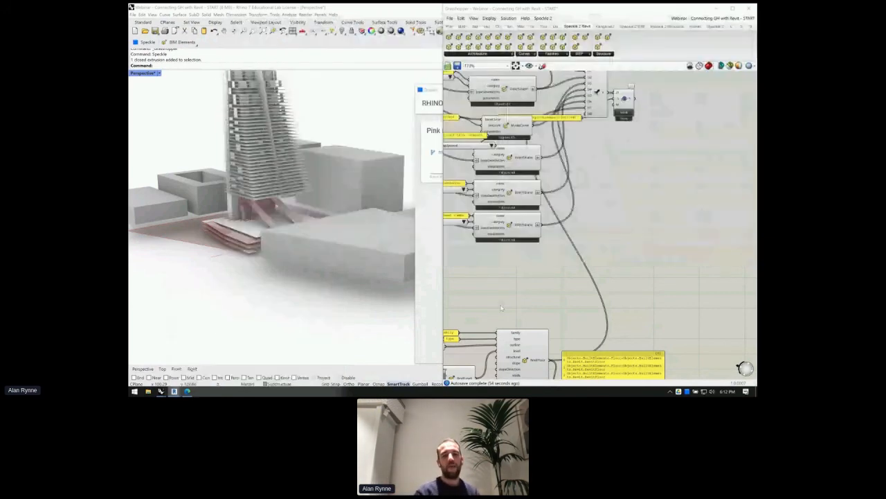
- Duplicate the RevitLevel and RevitFloor components below the originals
scroll(501, 307, "down", 3)
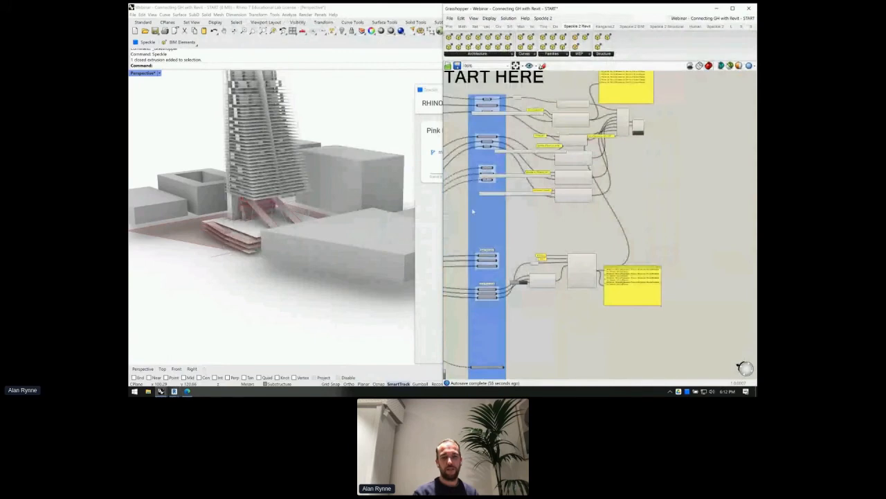
left_click(435, 201)
left_click(646, 235)
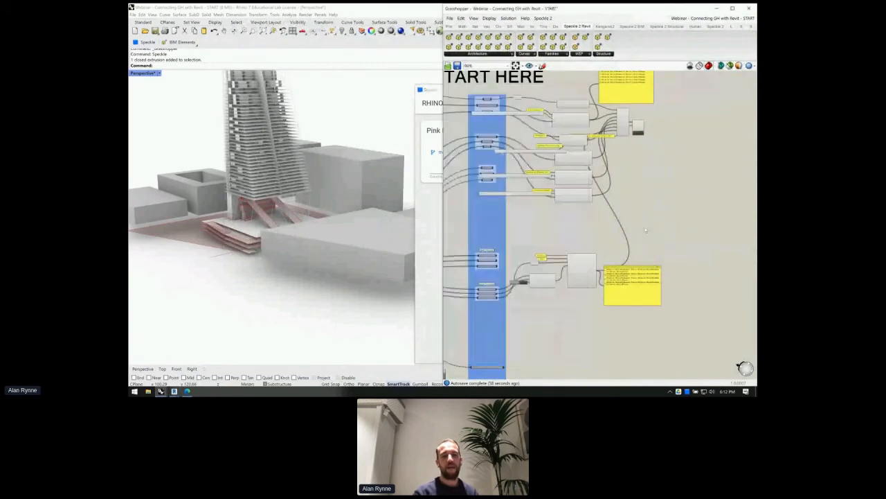
scroll(489, 292, "up", 5)
right_click_drag(502, 224, 484, 229)
scroll(552, 201, "down", 3)
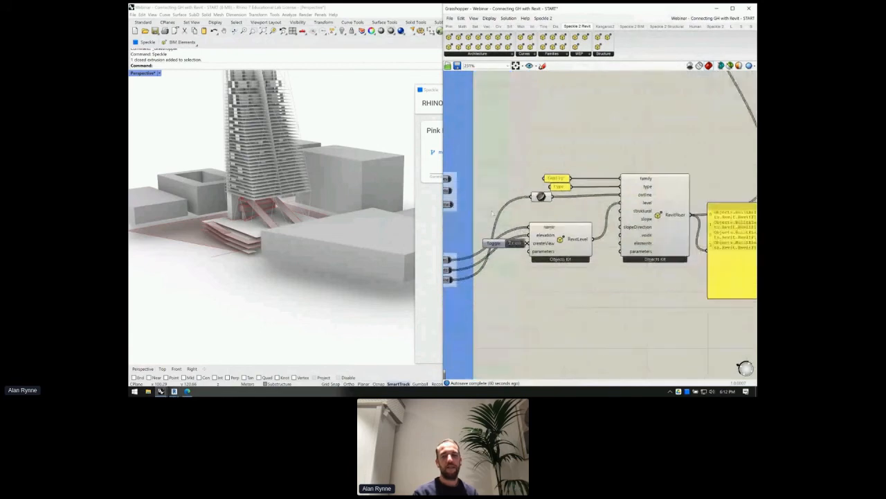
left_click_drag(552, 201, 534, 178)
left_click_drag(646, 214, 643, 298, "alt")
left_click_drag(644, 261, 534, 170)
left_click_drag(532, 244, 545, 141)
left_click(544, 140)
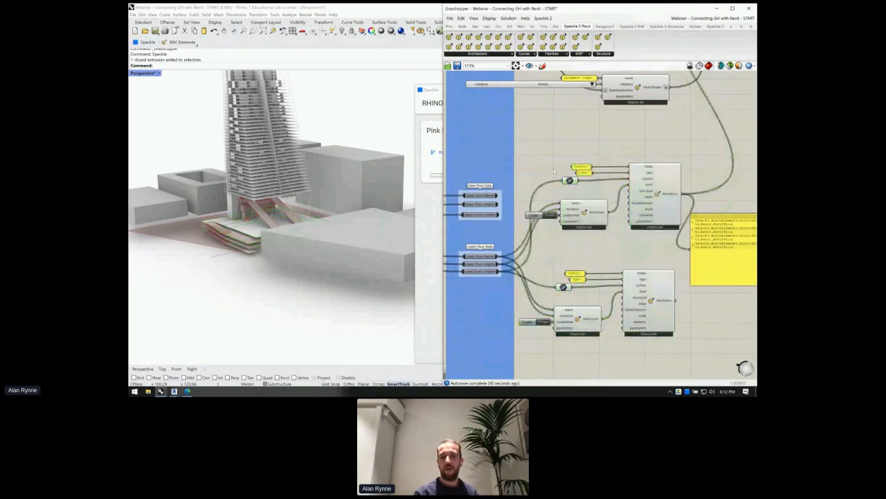
- Wire Upper Floor Outline, Names and Heights into the copied level and floor components
left_click_drag(561, 183, 562, 182)
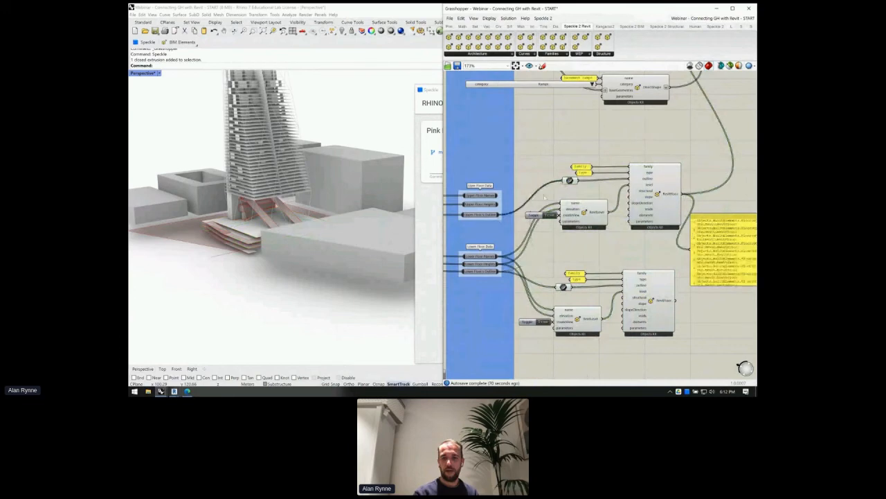
left_click_drag(498, 195, 563, 214)
key("ctrl+z")
right_click_drag(614, 220, 586, 223)
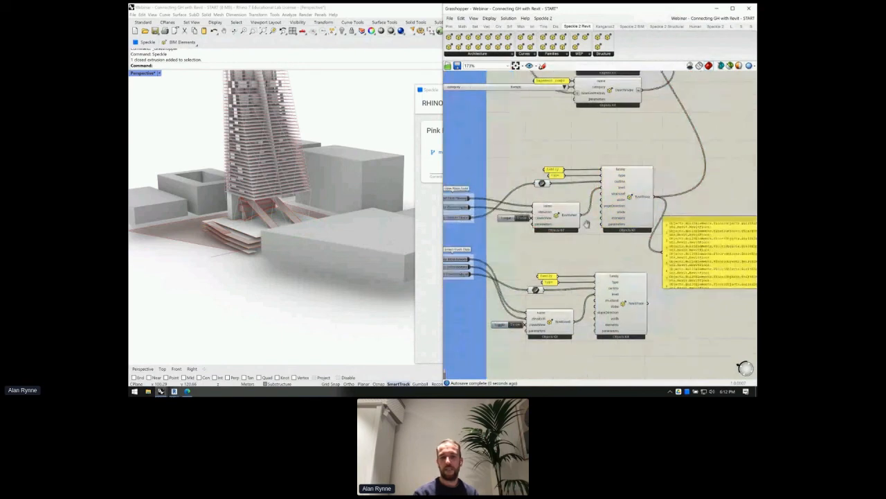
- Connect the copied RevitFloor output to the collector so upper floors are sent
scroll(587, 223, "down", 2)
scroll(506, 223, "up", 4)
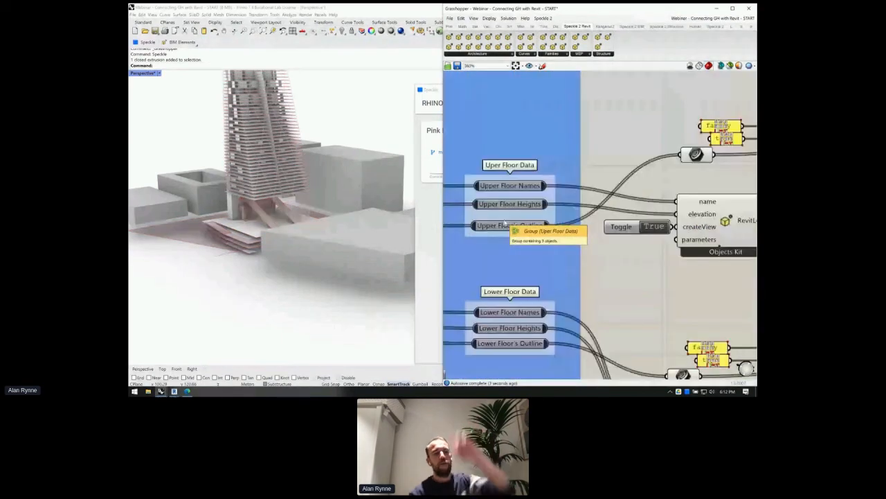
scroll(585, 211, "down", 5)
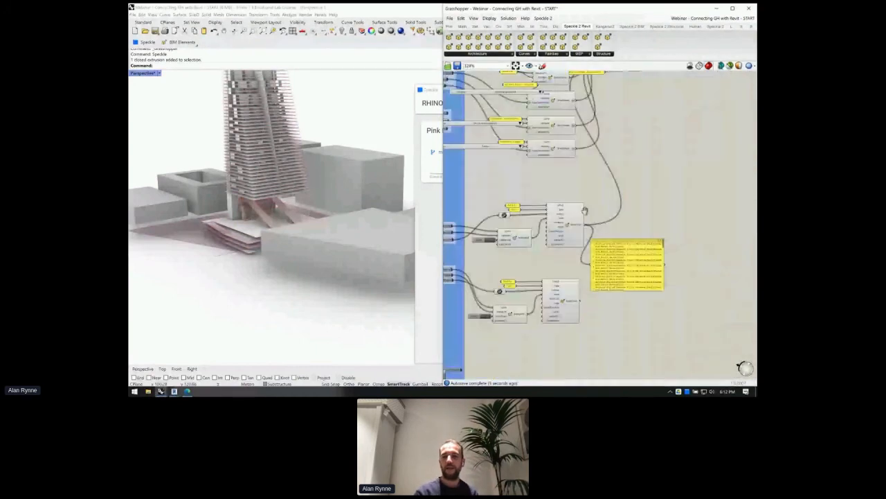
right_click_drag(585, 210, 574, 246)
left_click_drag(568, 336, 597, 93)
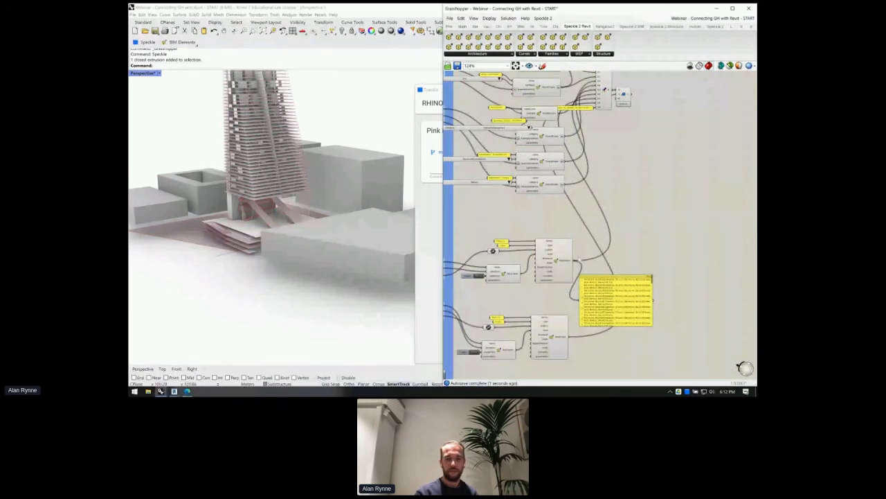
- Receive the updated Pink Edifice stream in Revit's Speckle window
mouse_move(174, 392)
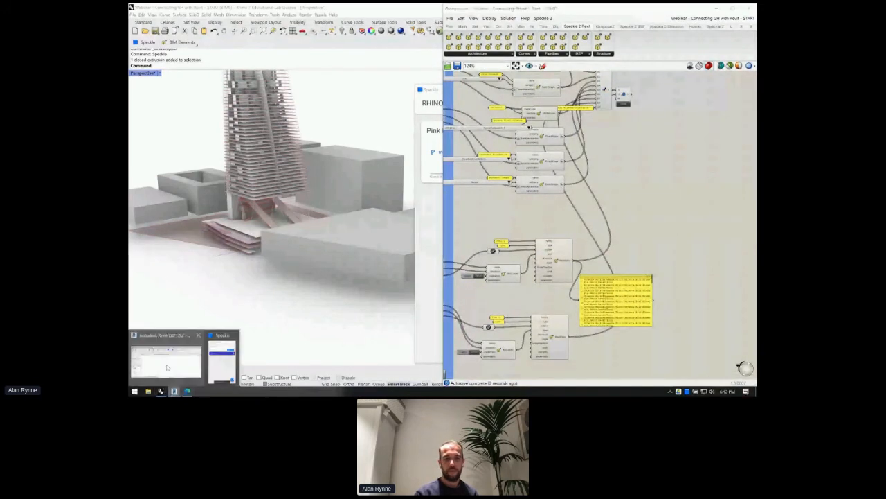
left_click(167, 366)
scroll(549, 165, "down", 1)
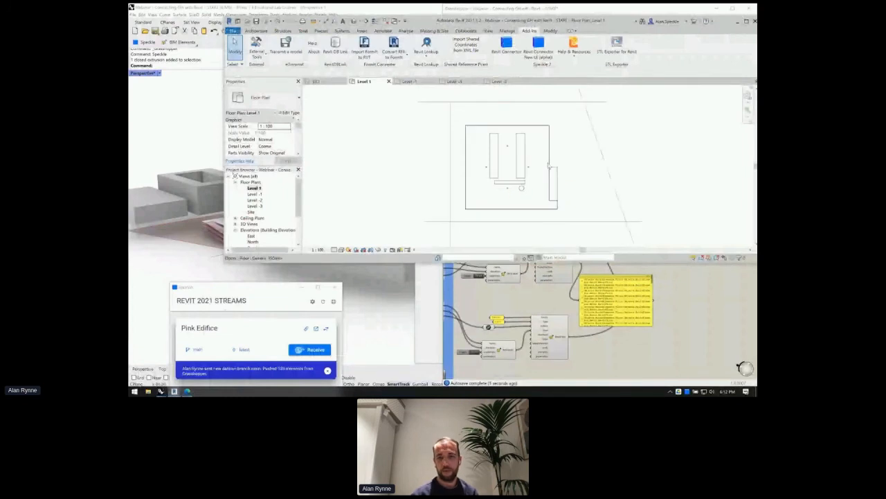
scroll(549, 165, "down", 2)
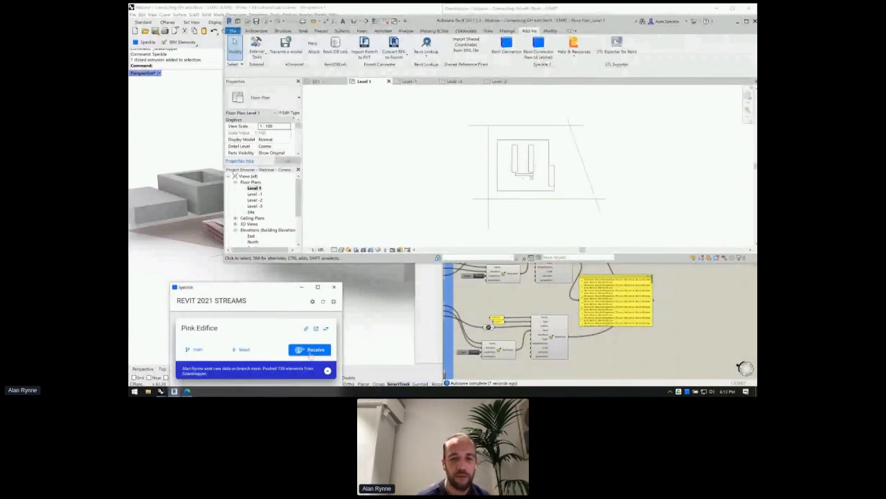
left_click(310, 351)
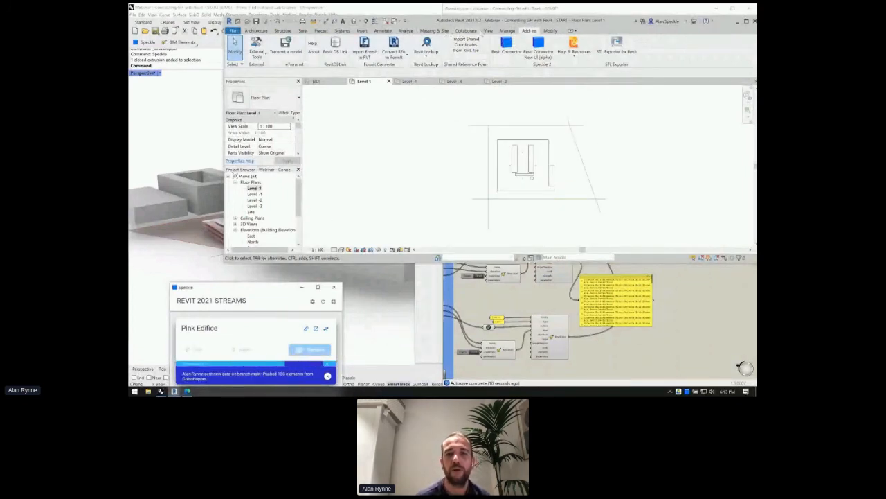
- Open the default {3D} view and zoom to inspect the tower's stacked floor slabs
left_click(488, 31)
left_click(424, 43)
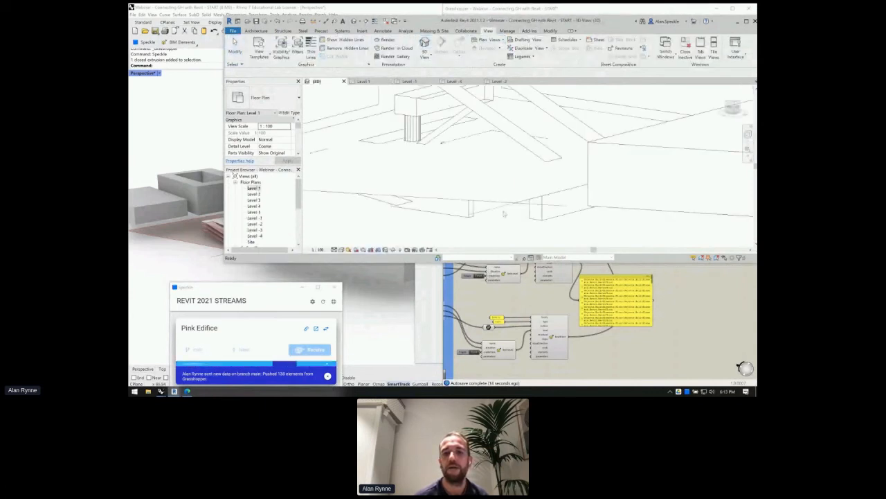
scroll(506, 224, "down", 7)
scroll(512, 175, "up", 4)
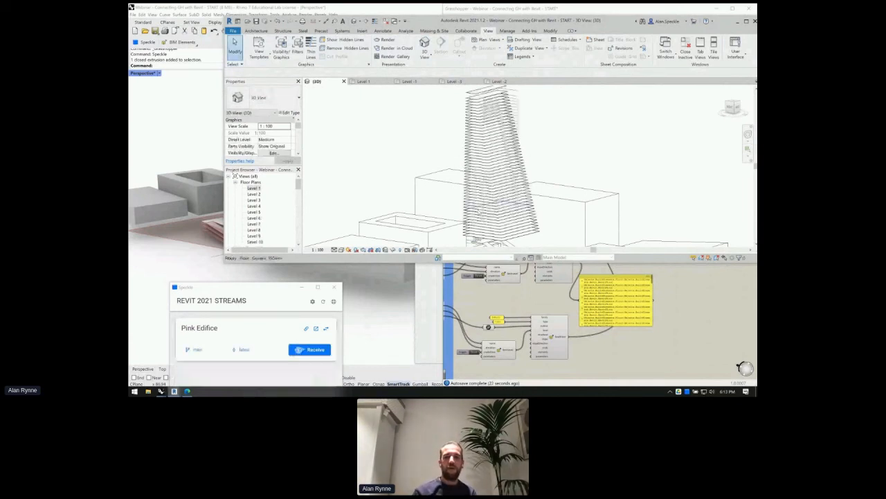
scroll(479, 210, "down", 3)
scroll(485, 143, "up", 5)
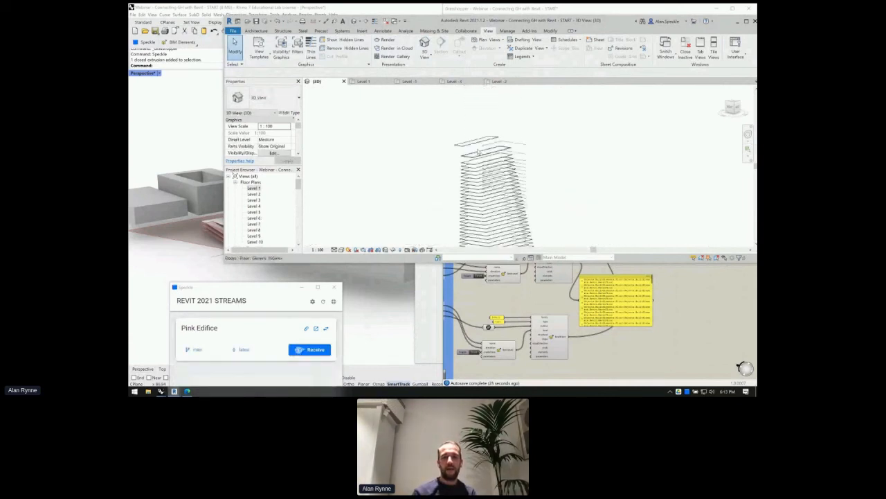
scroll(462, 147, "down", 6)
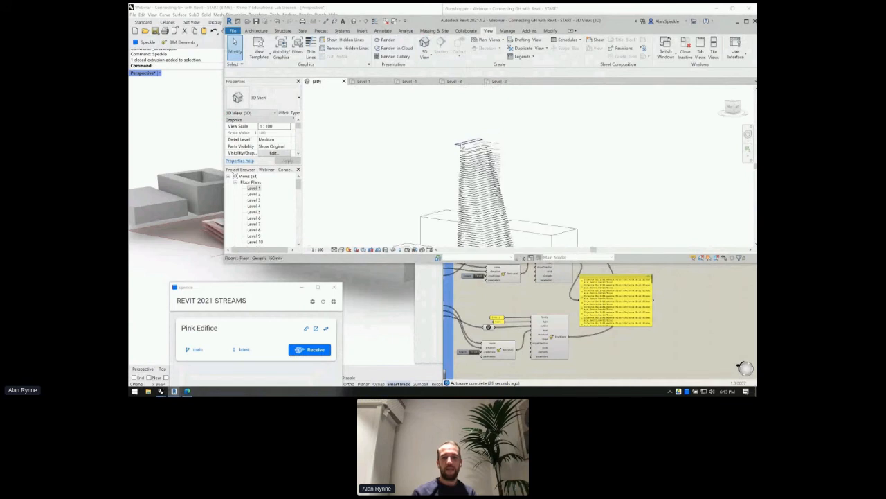
left_click(473, 275)
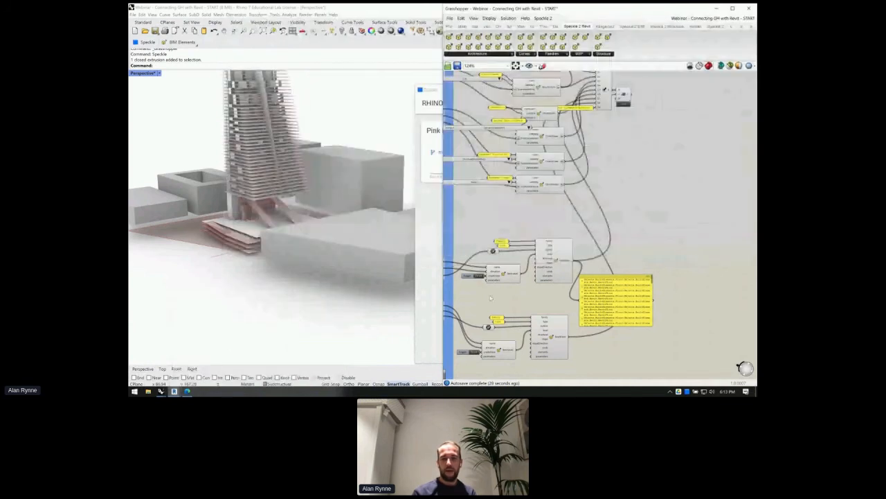
scroll(524, 248, "down", 3)
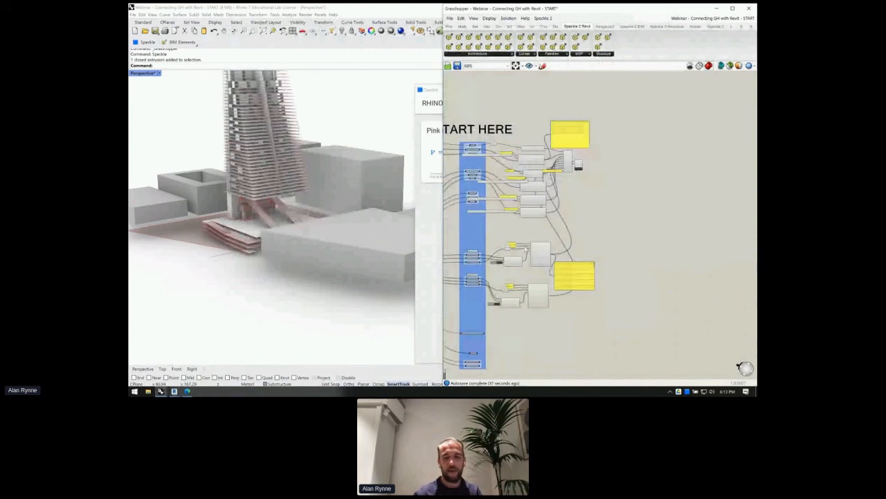
scroll(530, 235, "down", 2)
right_click_drag(508, 246, 564, 226)
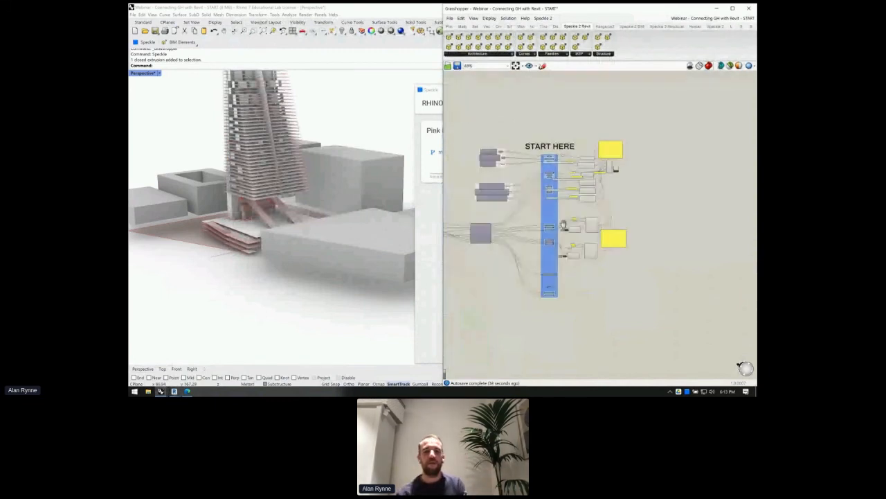
scroll(563, 225, "up", 5)
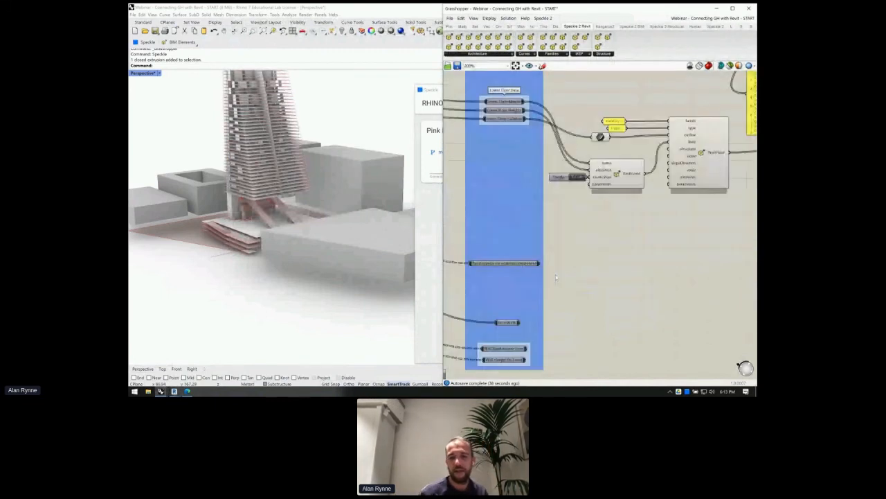
left_click(505, 263)
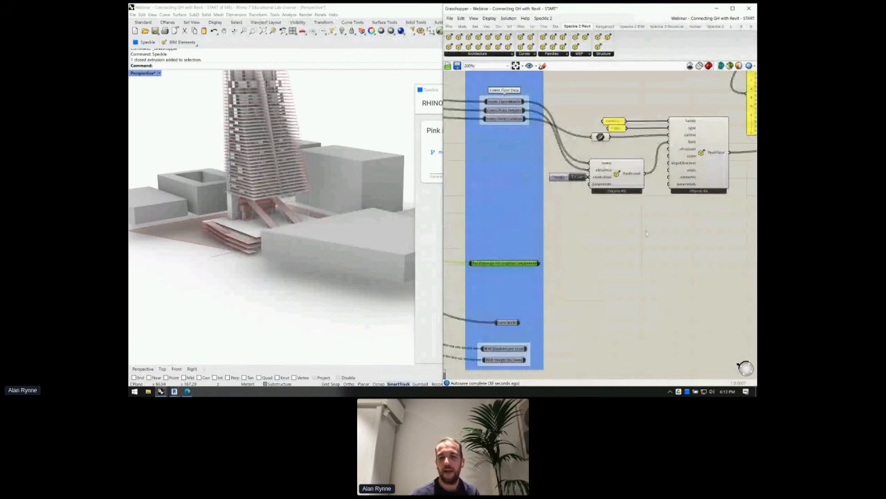
right_click_drag(642, 263, 627, 334)
scroll(550, 153, "down", 5)
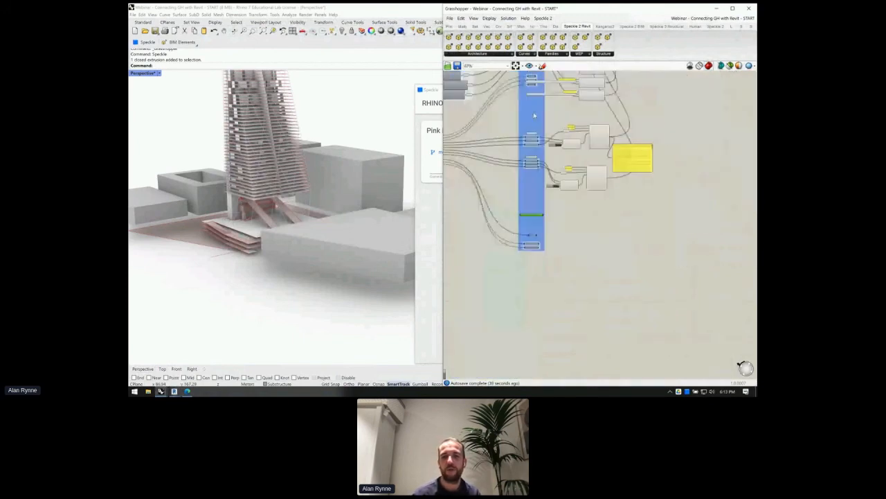
scroll(569, 147, "up", 4)
right_click_drag(515, 355, 569, 216)
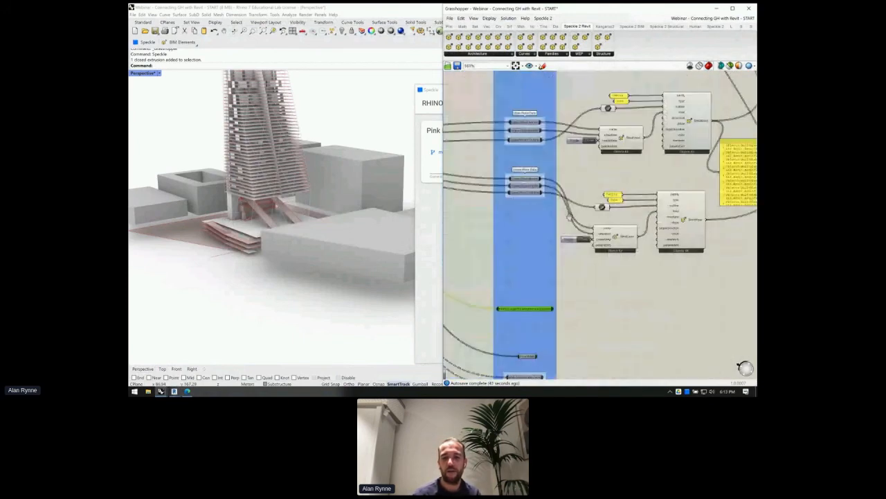
scroll(569, 217, "down", 1)
scroll(547, 351, "up", 1)
scroll(547, 350, "up", 1)
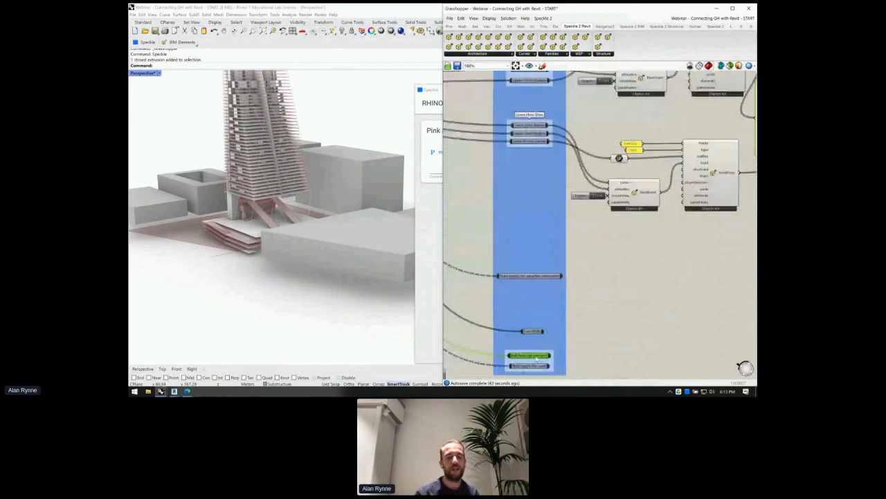
mouse_move(537, 358)
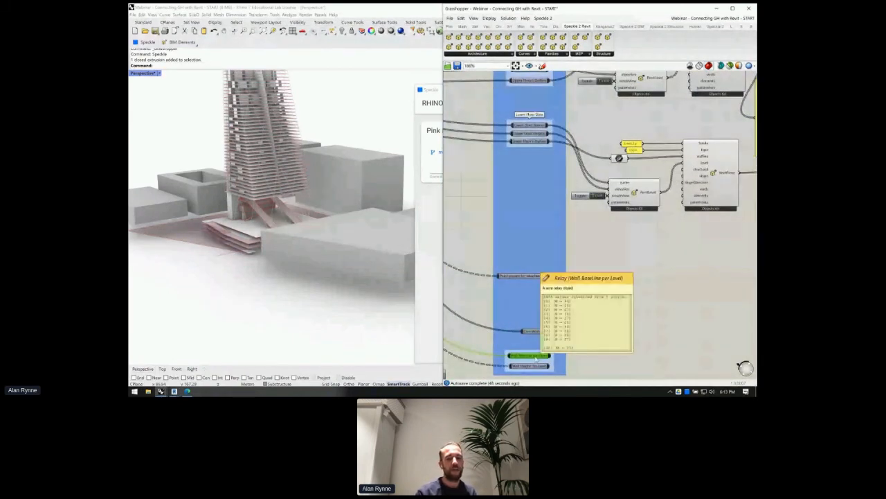
left_click(538, 366)
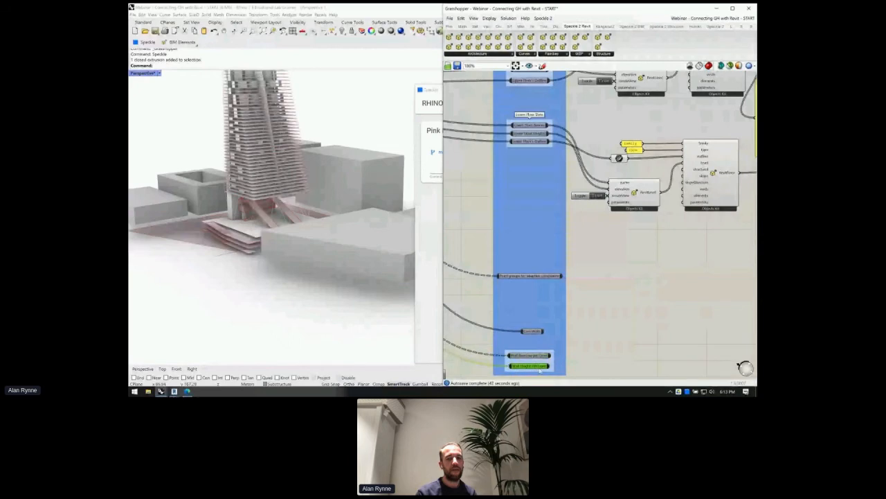
scroll(539, 368, "up", 3)
left_click(501, 311)
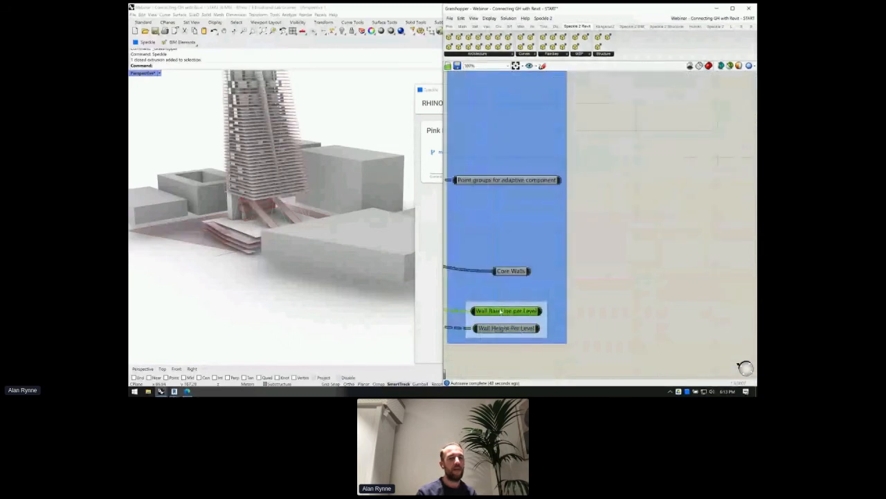
scroll(238, 158, "up", 2)
scroll(239, 159, "up", 4)
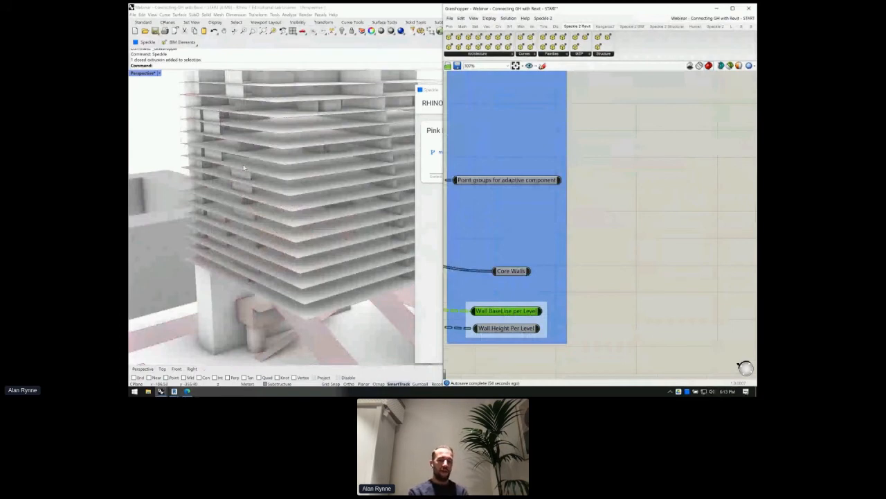
scroll(611, 208, "down", 2)
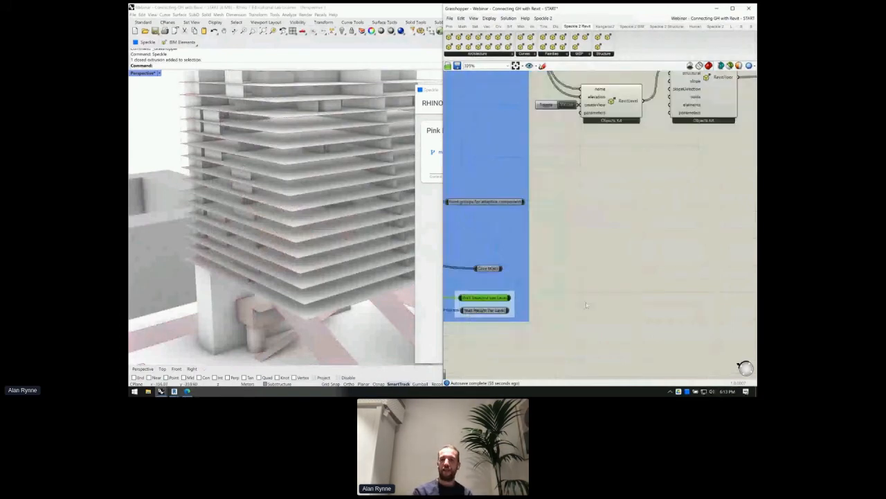
- Search 'RevitWall' and place a RevitWall by curve and height component beside the wall relays
double_click(635, 285)
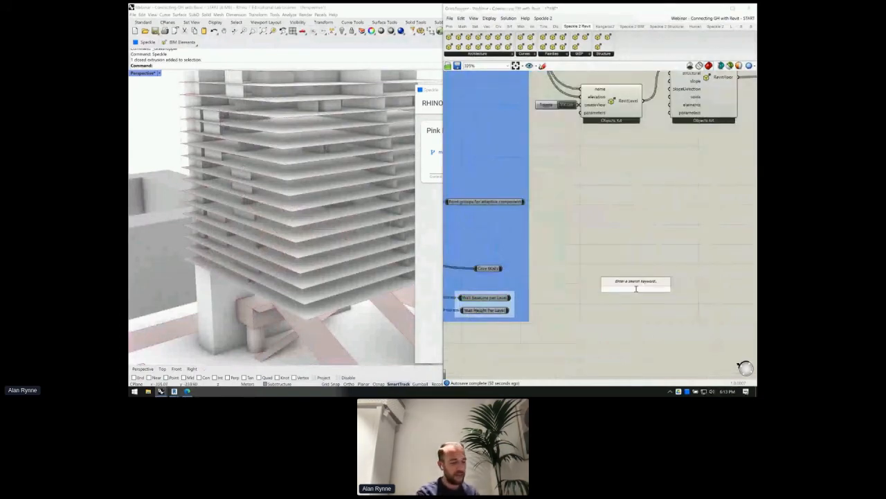
type("RevitWall")
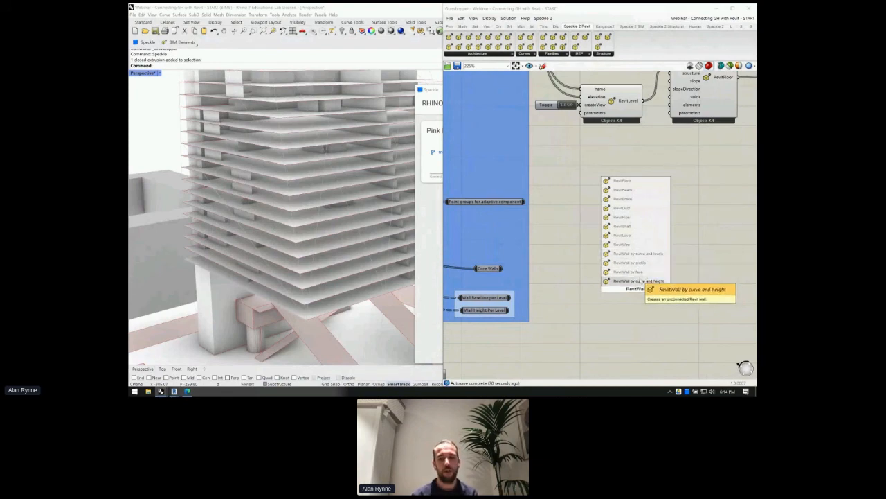
left_click(637, 282)
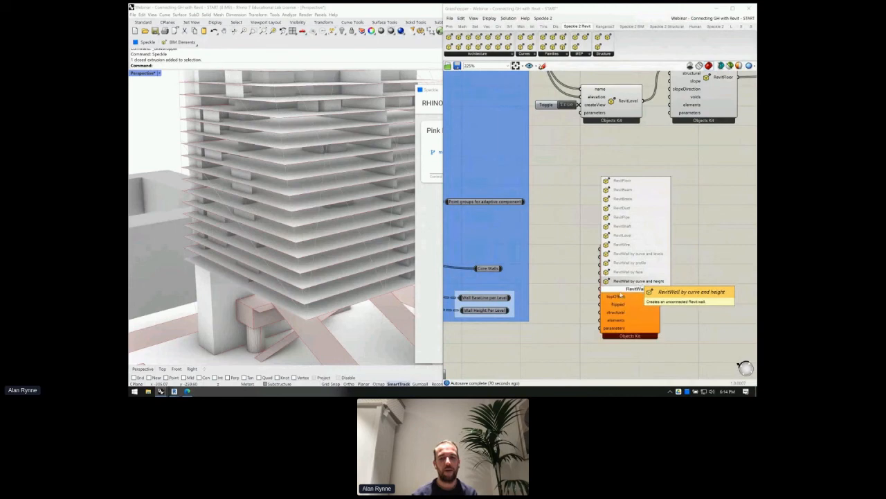
scroll(630, 275, "up", 2)
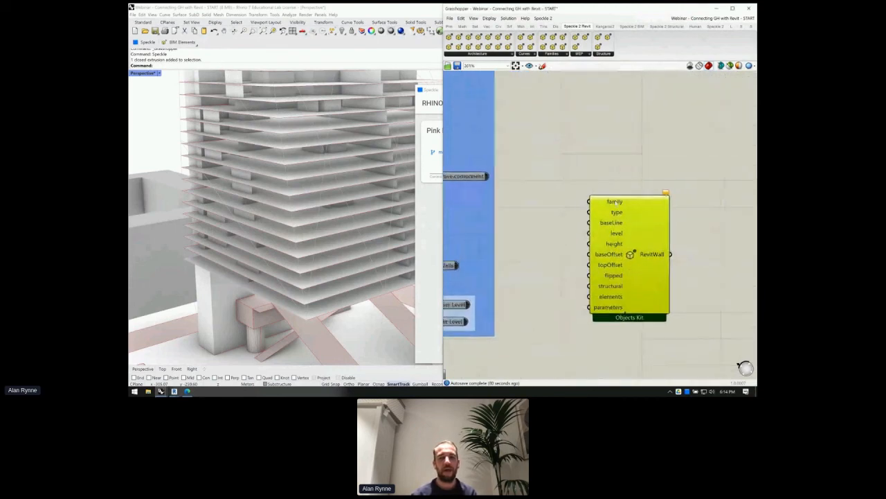
scroll(616, 198, "down", 3)
scroll(616, 197, "up", 2)
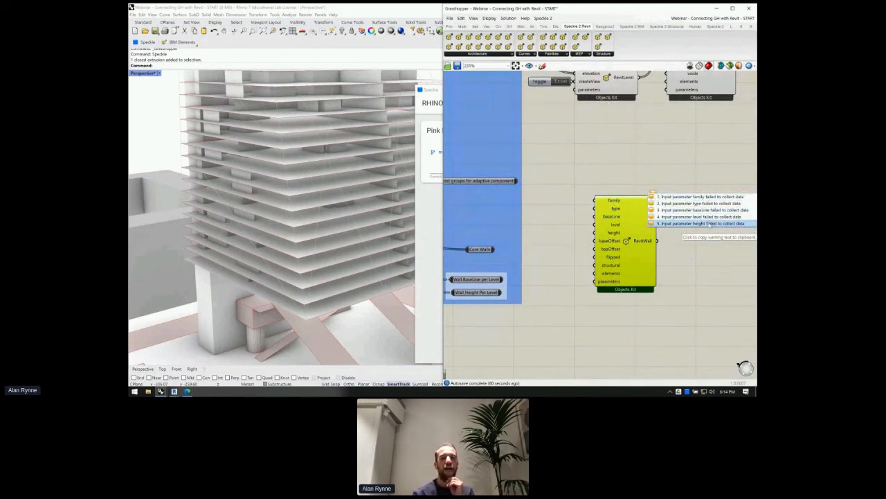
scroll(554, 252, "down", 3)
scroll(551, 269, "up", 3)
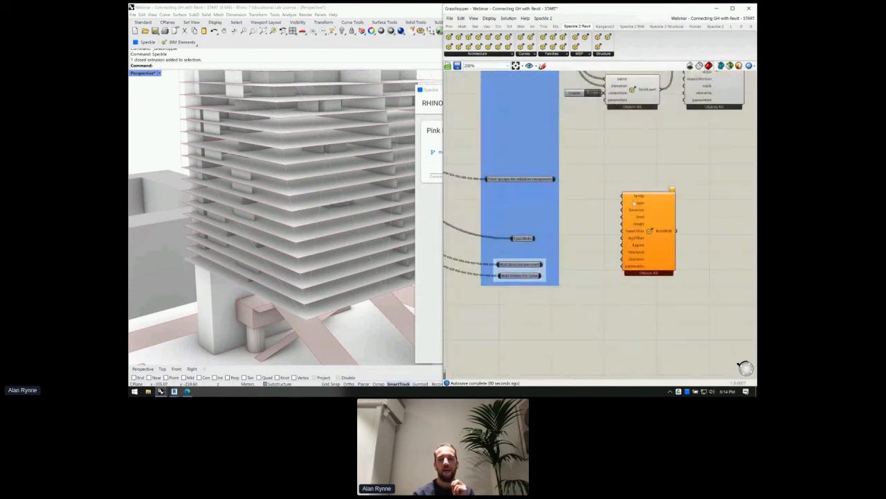
scroll(640, 202, "down", 2)
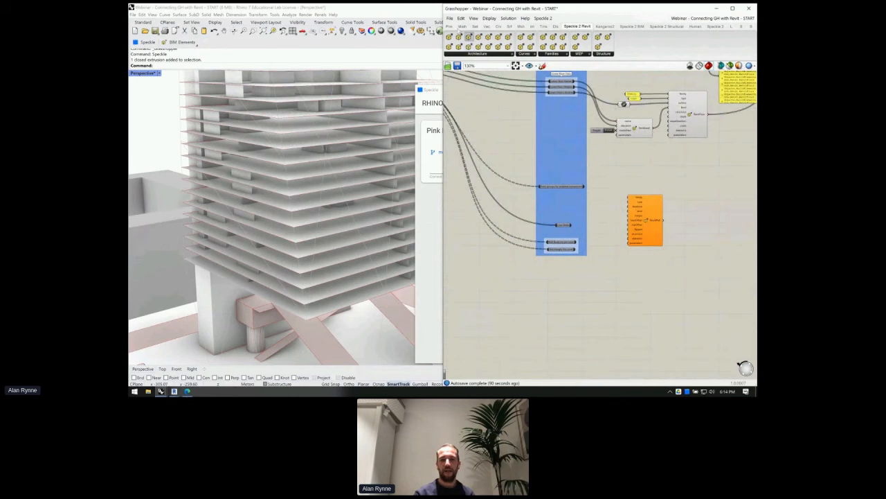
left_click(449, 18)
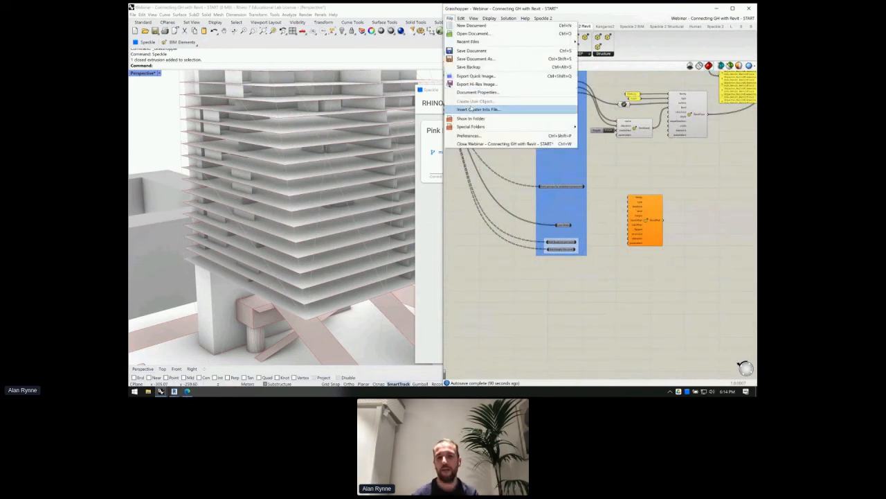
- Open the 'Webinar - Connecting GH with Revit - END' definition
left_click(601, 155)
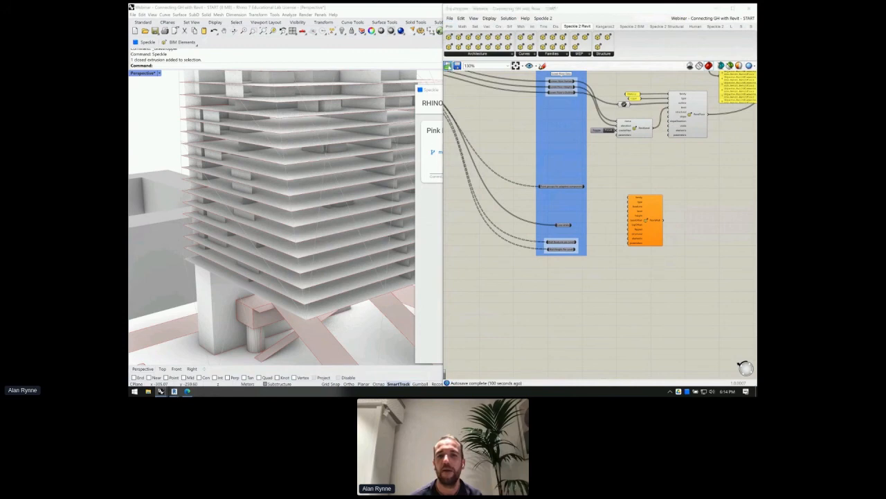
left_click(448, 66)
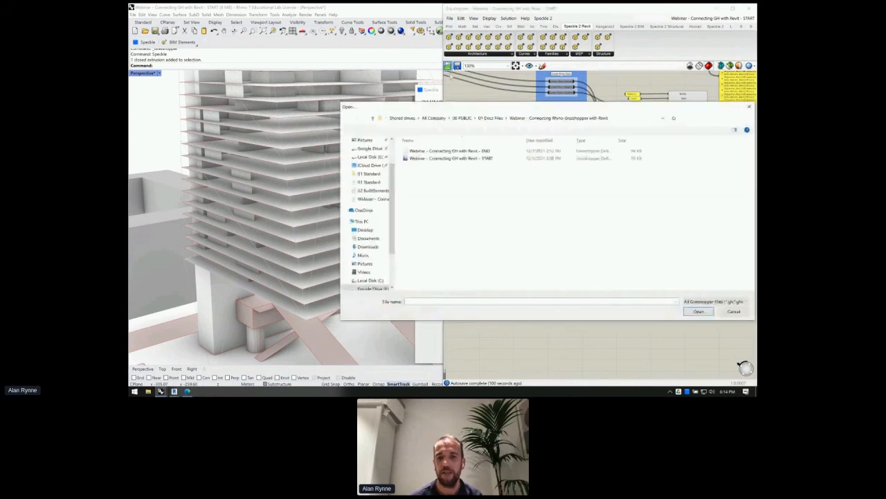
left_click(470, 151)
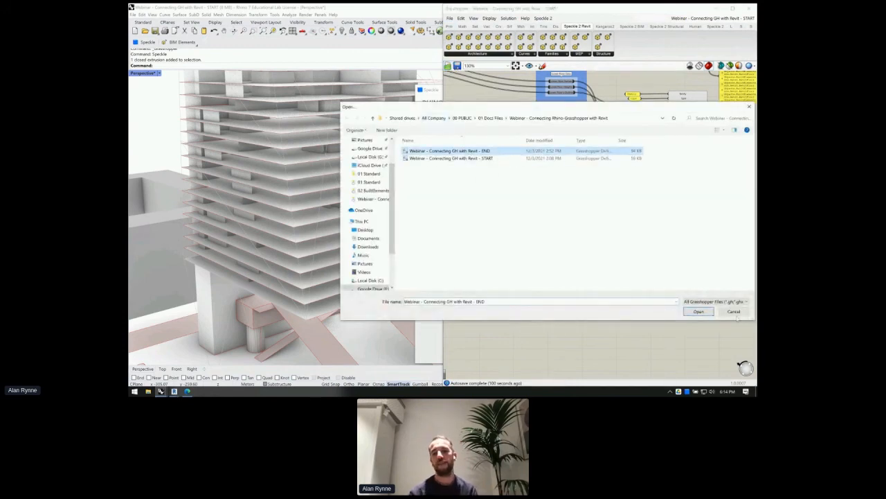
left_click(699, 312)
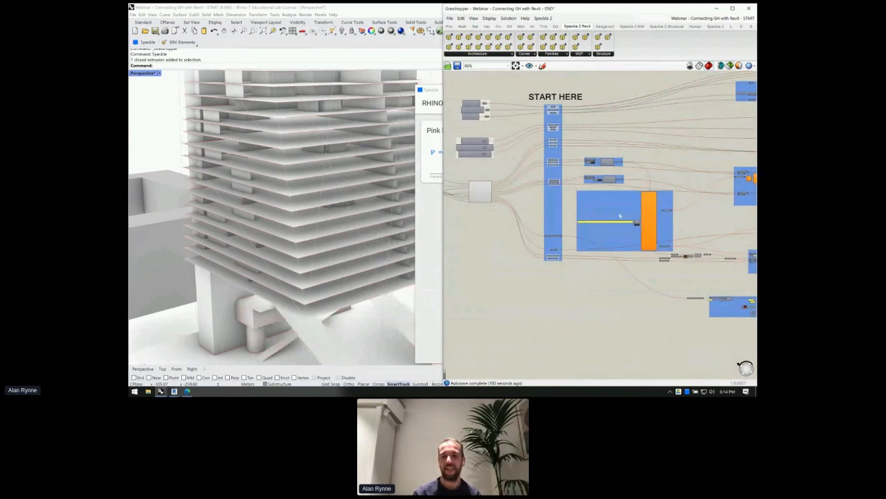
- Pan around the END definition, then switch back to the START definition
scroll(688, 230, "down", 1)
right_click_drag(688, 230, 545, 203)
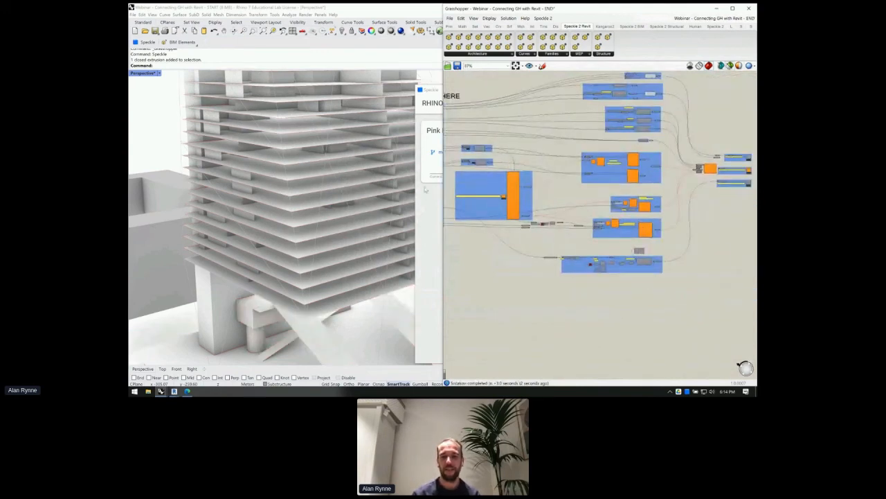
scroll(512, 197, "up", 1)
scroll(512, 196, "up", 2)
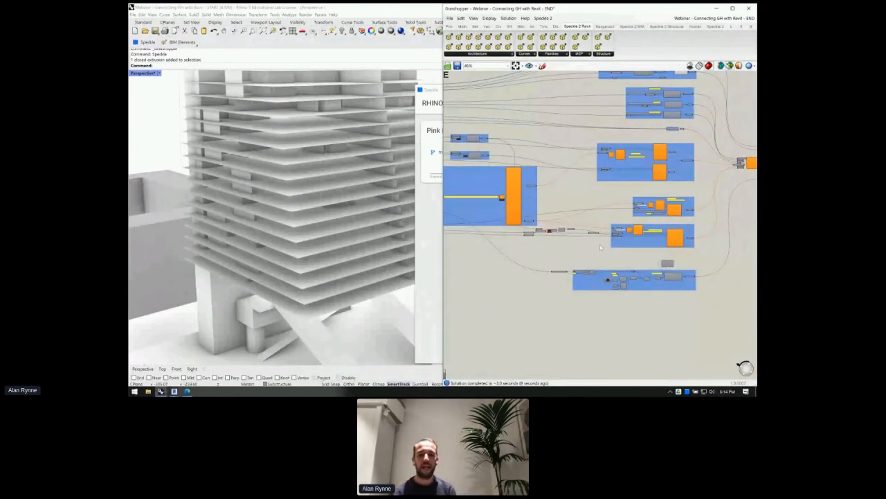
scroll(600, 247, "up", 3)
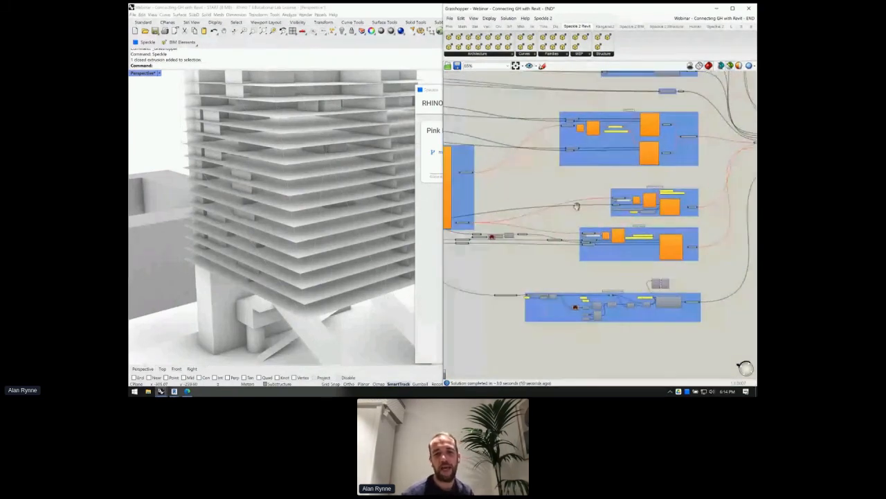
right_click_drag(577, 206, 673, 233)
mouse_move(735, 31)
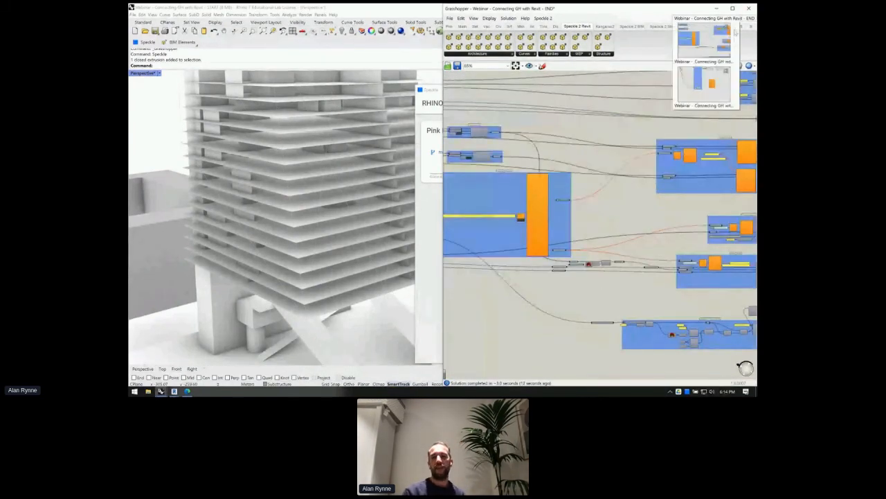
left_click(715, 87)
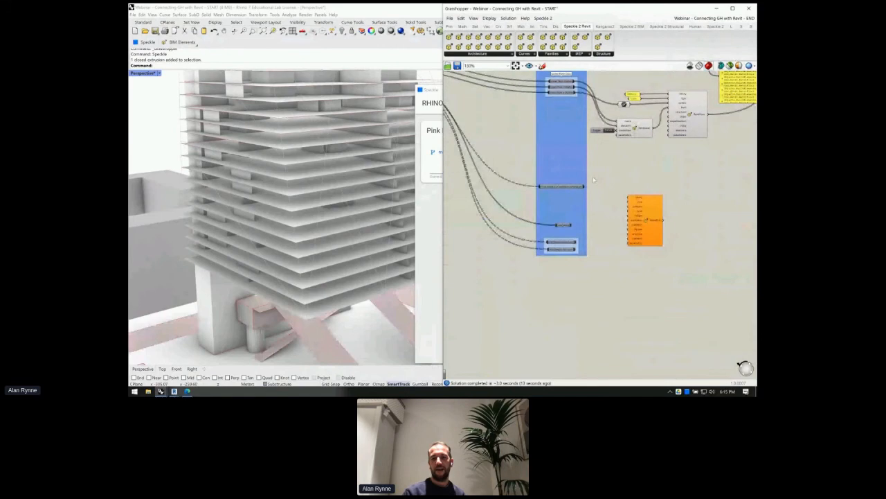
scroll(593, 180, "up", 10)
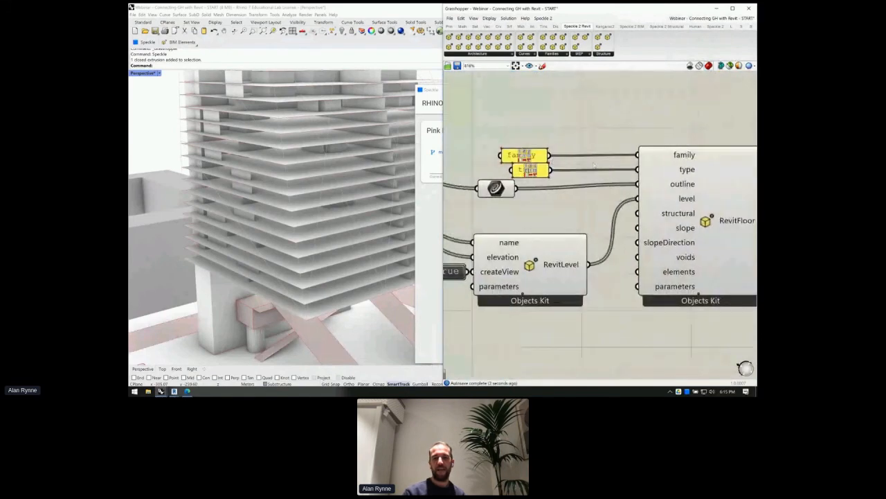
scroll(574, 187, "down", 4)
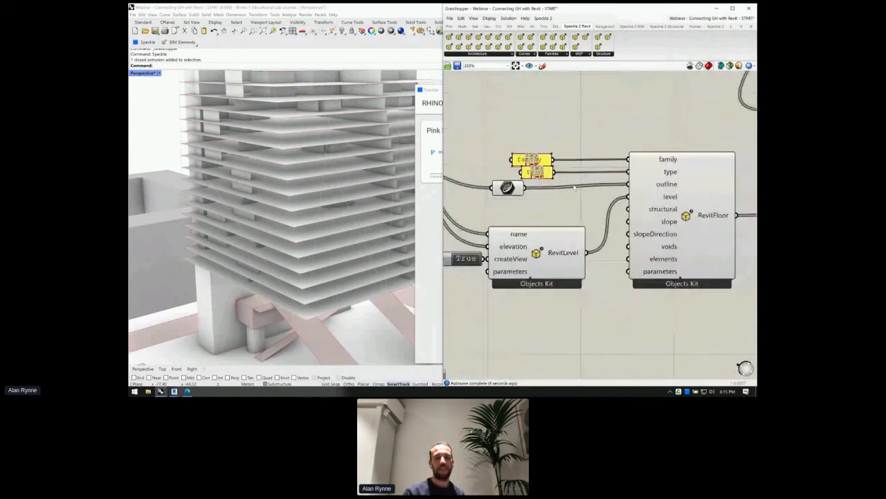
scroll(574, 187, "down", 2)
mouse_move(174, 391)
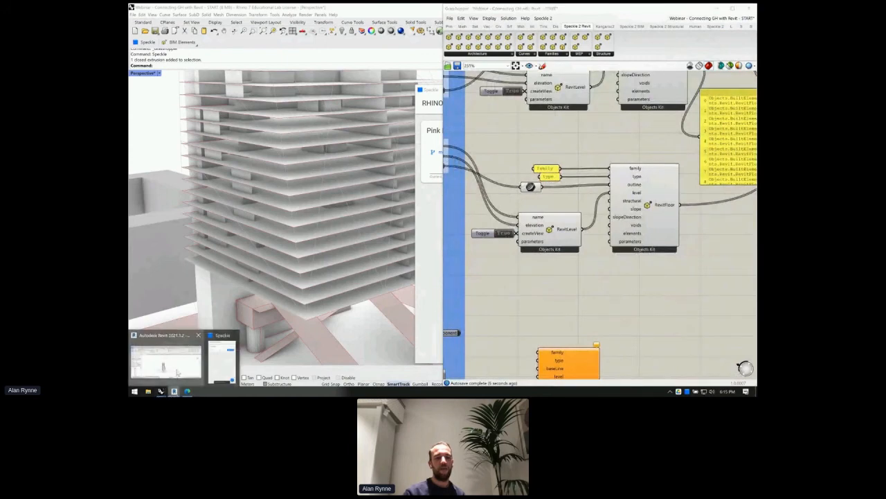
left_click(177, 372)
scroll(470, 193, "up", 3)
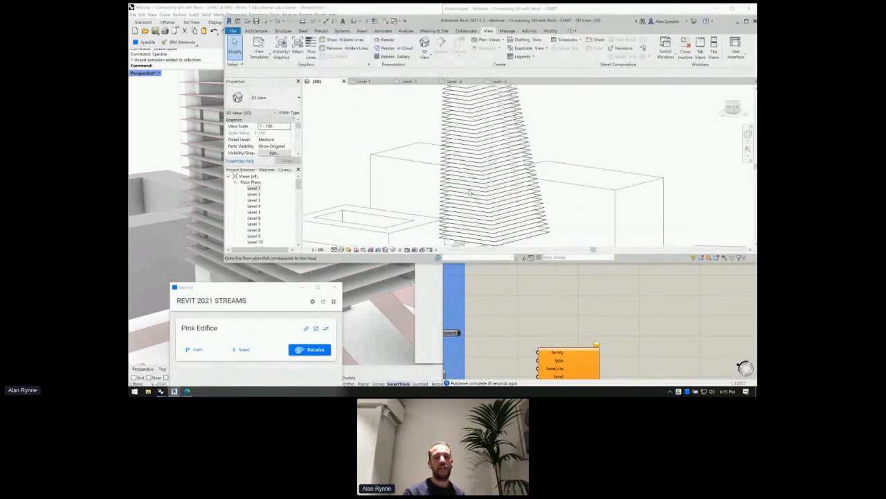
scroll(470, 192, "up", 1)
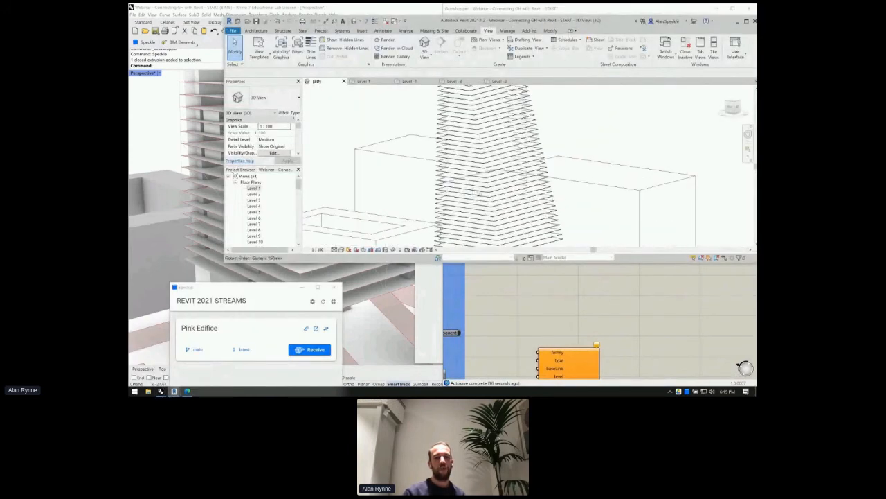
left_click(490, 194)
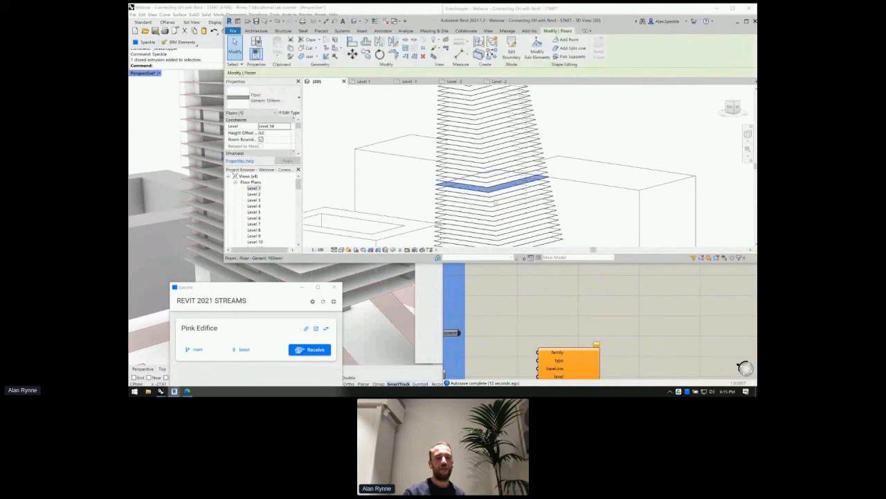
left_click(263, 98)
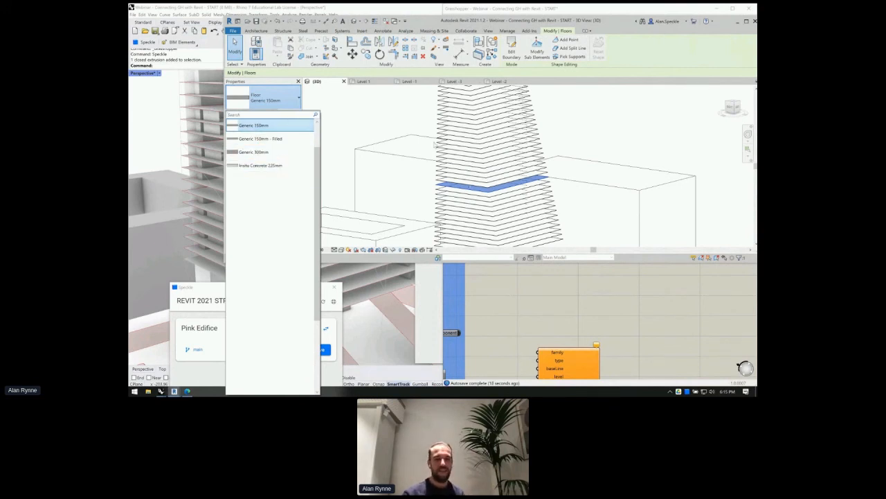
left_click(406, 148)
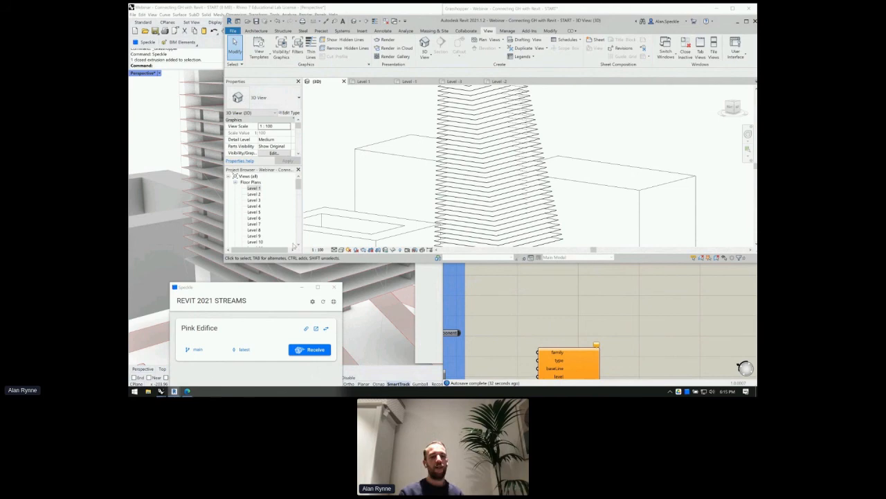
left_click_drag(233, 288, 286, 97)
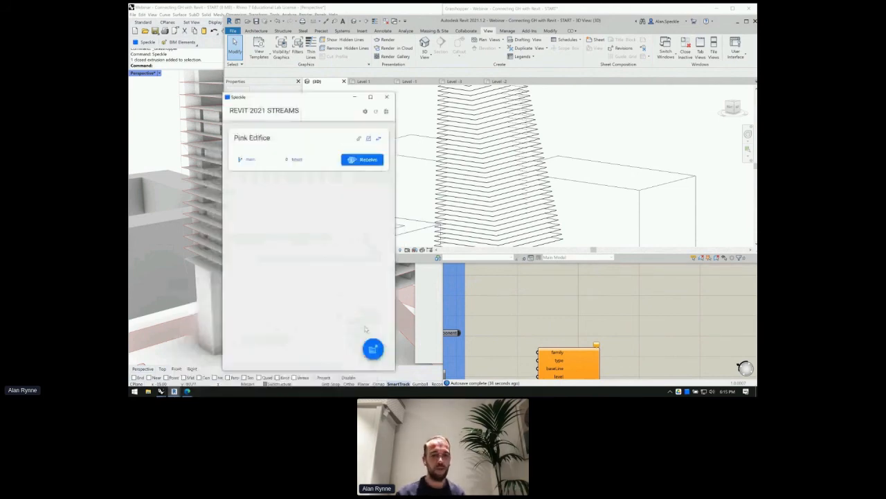
- Add the Circular Tower stream and bring up its '0 objects' selection options
left_click(373, 349)
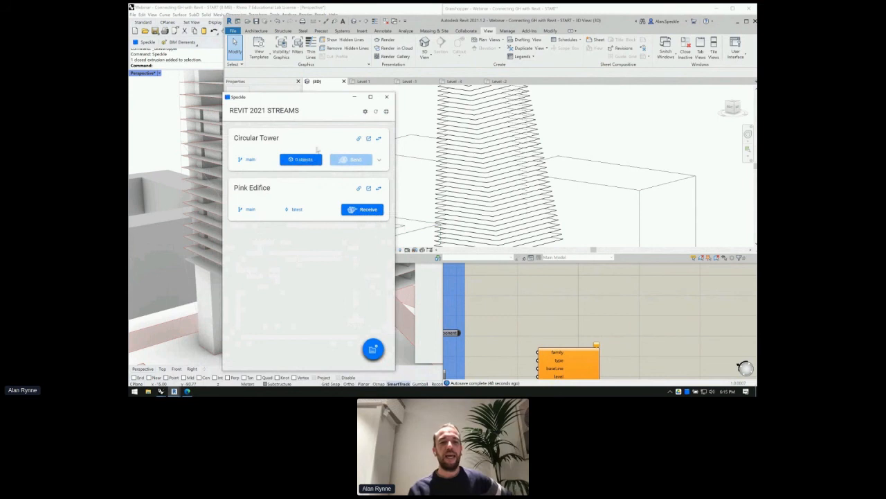
left_click(294, 160)
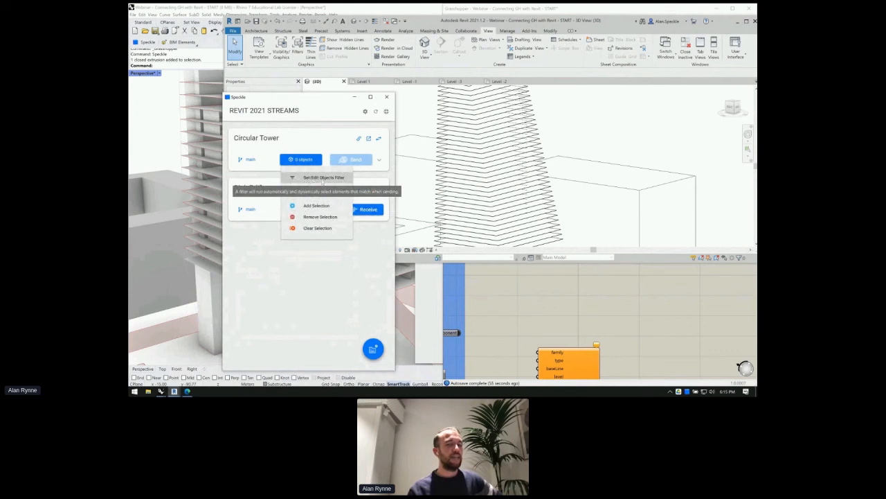
- Filter the Circular Tower stream to Project Info and Families & Types only, leaving Levels unticked
left_click(322, 180)
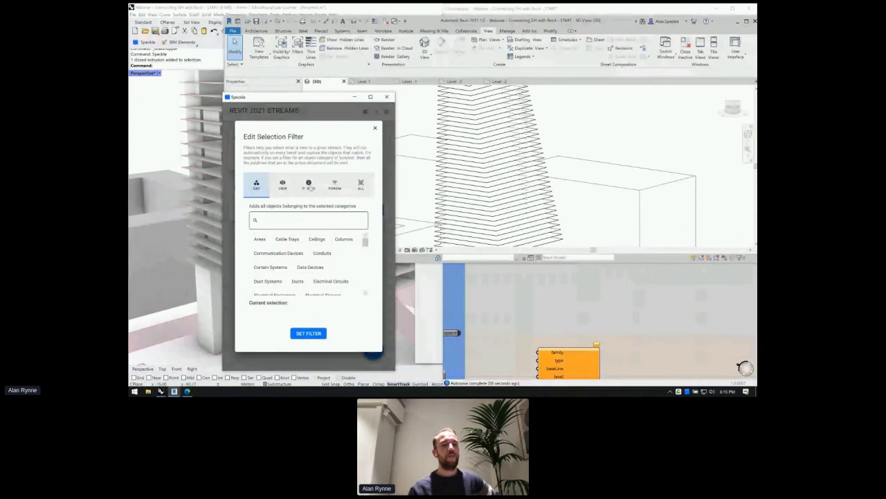
left_click(309, 186)
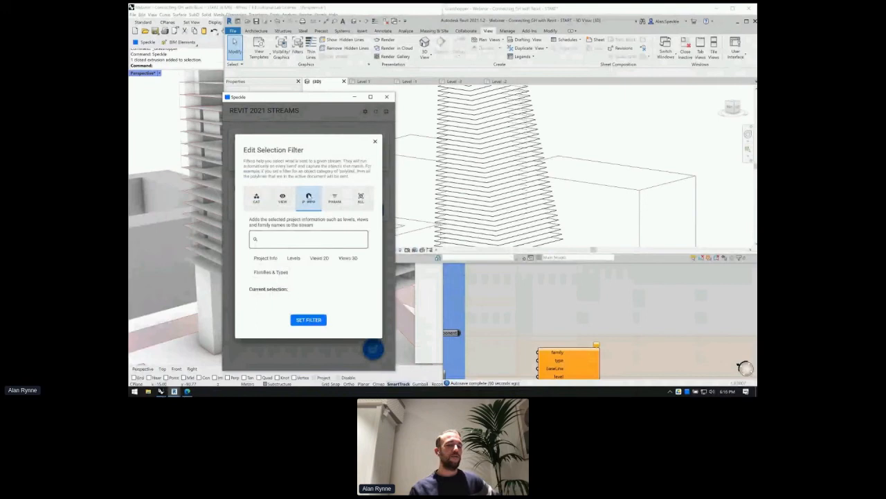
left_click(266, 259)
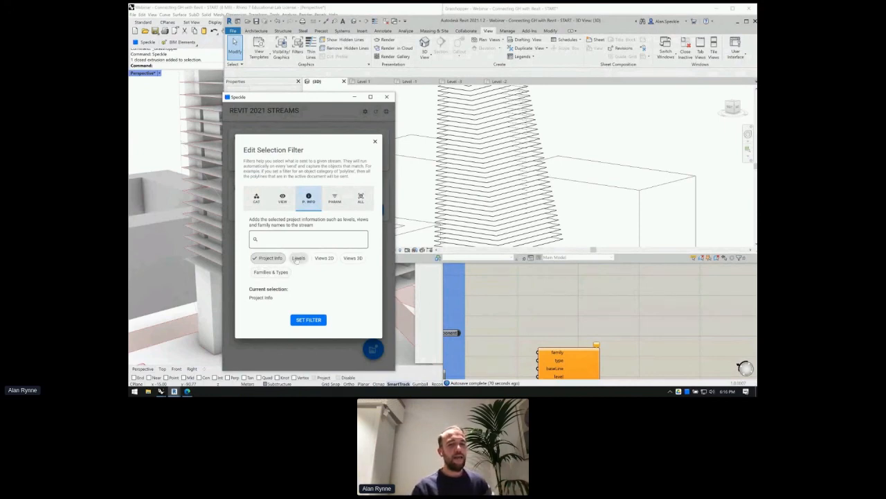
left_click(298, 258)
left_click(300, 258)
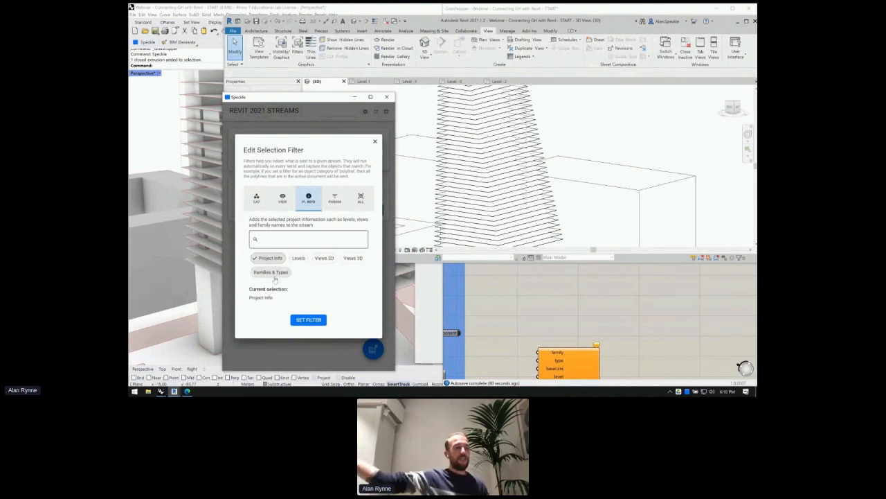
left_click(274, 275)
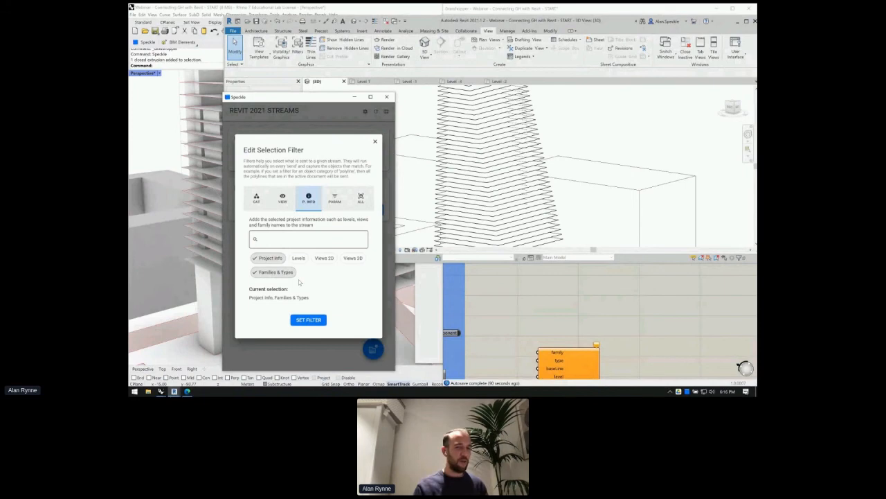
left_click(309, 321)
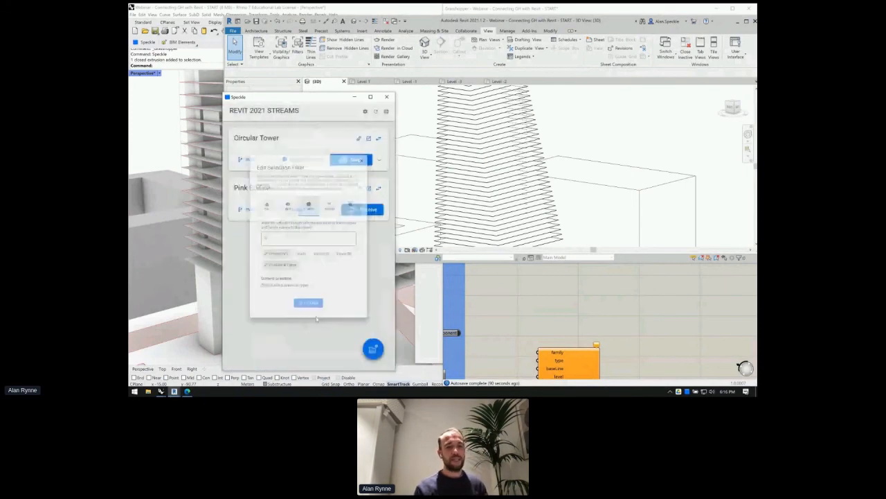
- Send the Circular Tower stream, confirm in Speckle web it has no data yet, then return to Grasshopper
left_click(344, 160)
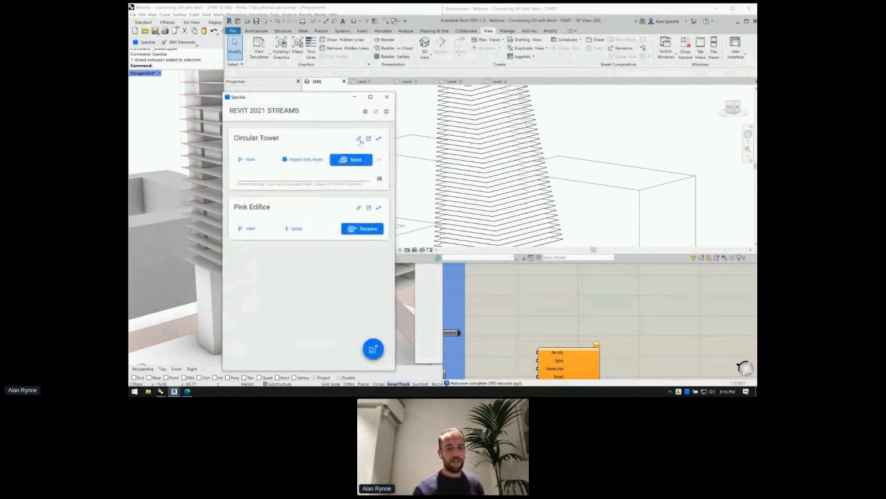
left_click(368, 138)
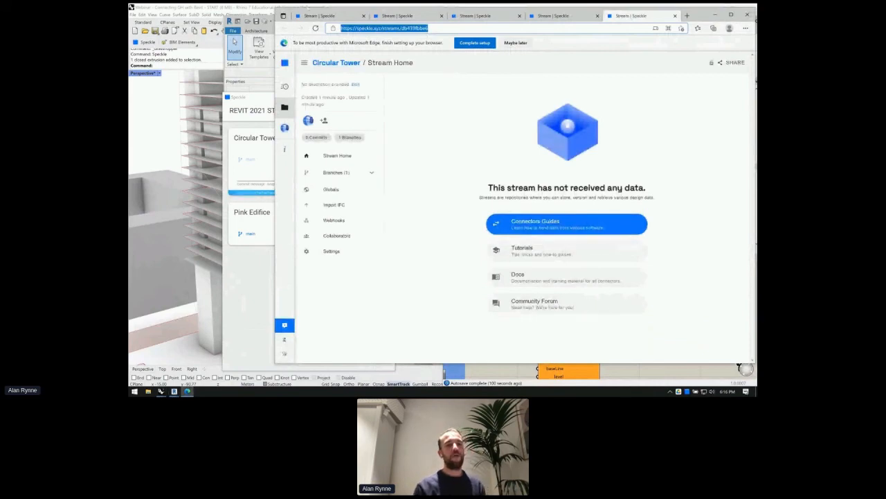
left_click(495, 373)
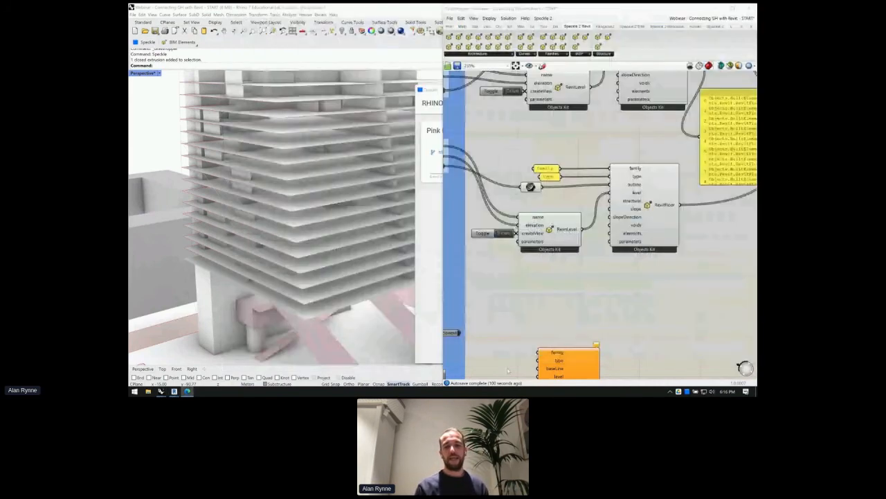
- Create a panel on empty canvas holding the pasted Circular Tower stream URL
scroll(513, 138, "down", 5)
mouse_move(503, 233)
right_mouse_down()
mouse_move(713, 263)
mouse_move(494, 231)
right_mouse_up()
scroll(493, 231, "down", 2)
right_click_drag(614, 181, 606, 190)
scroll(698, 321, "up", 5)
double_click(606, 189)
type("/")
key("ctrl+v")
key("Return")
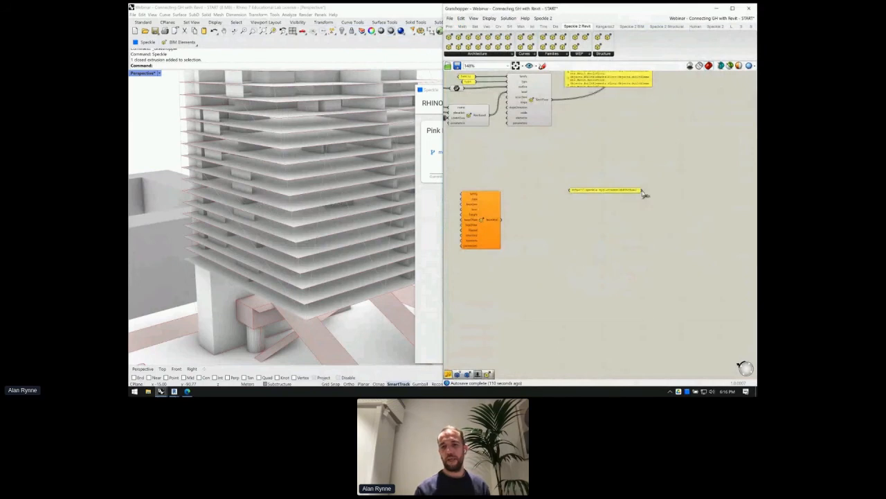
- Add a Speckle Receive component fed by the URL panel, then switch back to Revit
scroll(643, 196, "up", 4)
double_click(635, 203)
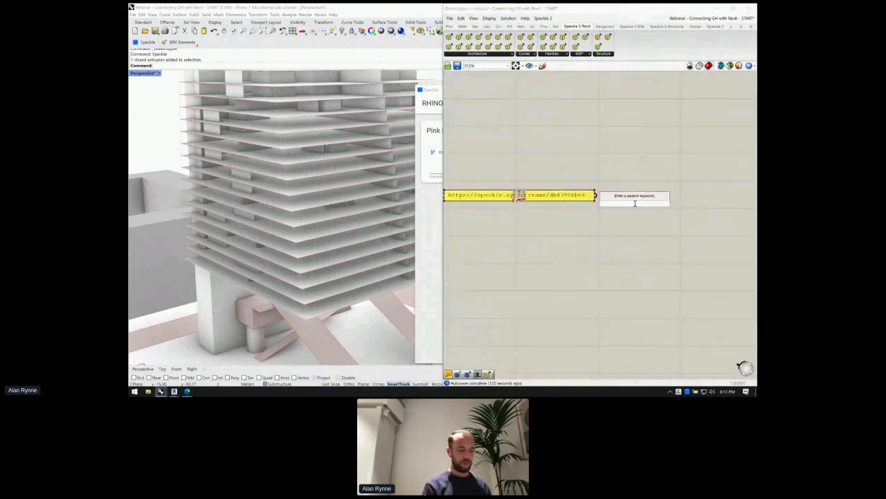
type("recei")
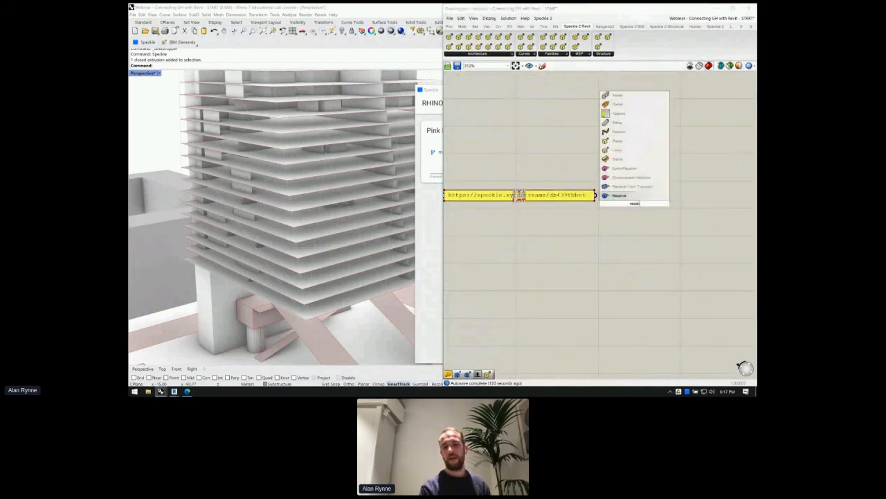
key("Return")
left_click_drag(634, 196, 612, 187)
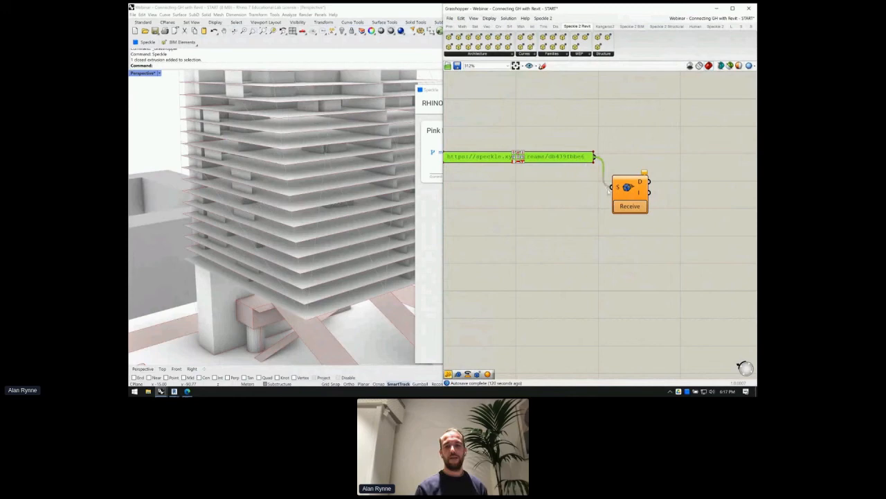
right_click_drag(654, 203, 623, 202)
scroll(618, 196, "up", 1)
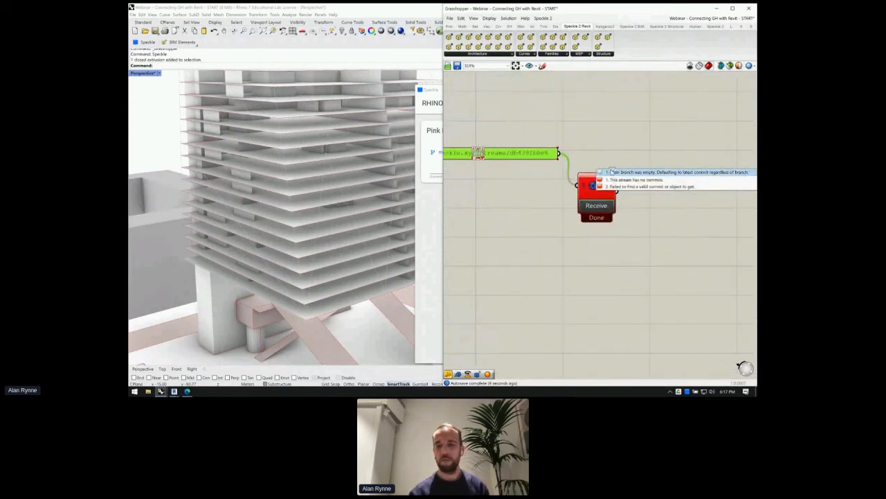
left_click(174, 391)
left_click(178, 365)
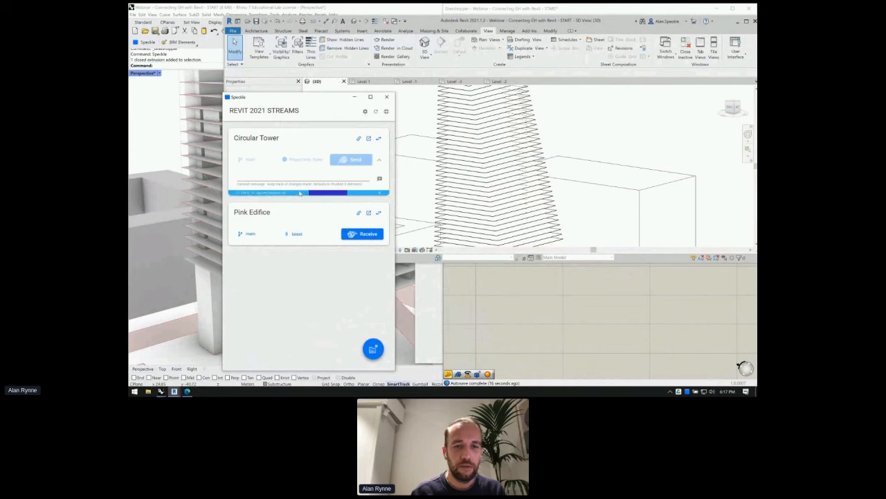
- Orbit the tower's 3D view while the Circular Tower send completes, then close the Speckle panel
scroll(479, 178, "down", 2)
middle_click_drag(479, 179, 484, 194, "shift")
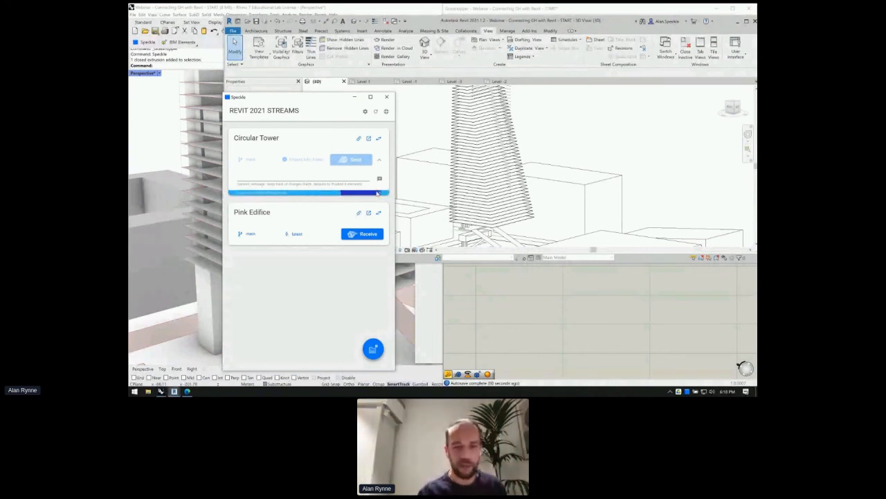
left_click_drag(286, 100, 300, 77)
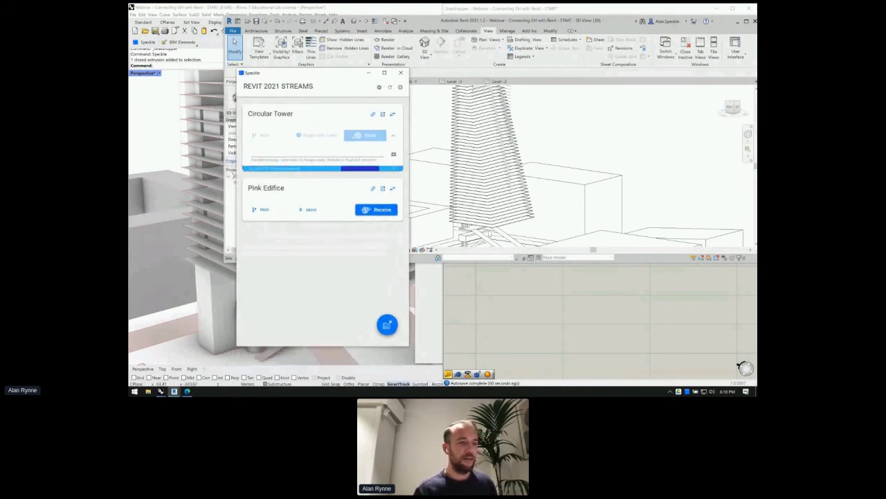
left_click(401, 73)
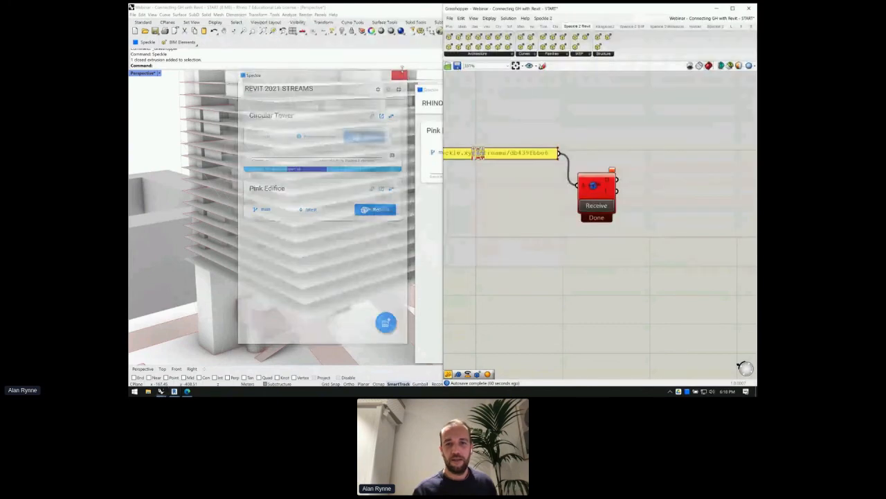
- Bring Grasshopper forward and switch to the webinar's END definition from the open-documents list
left_click(174, 391)
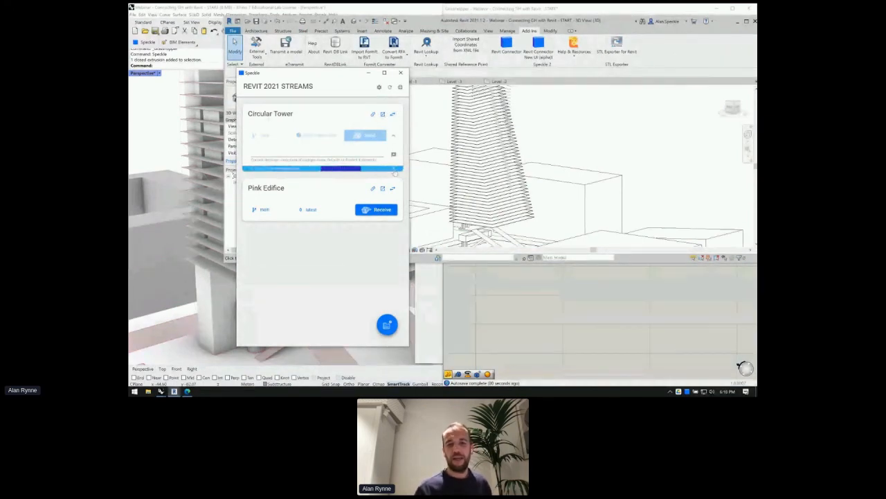
left_click(483, 302)
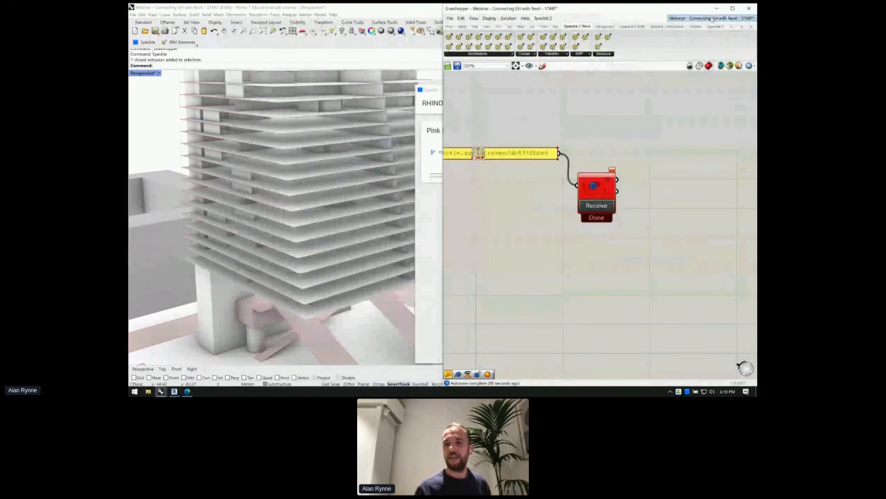
left_click(712, 19)
left_click(694, 89)
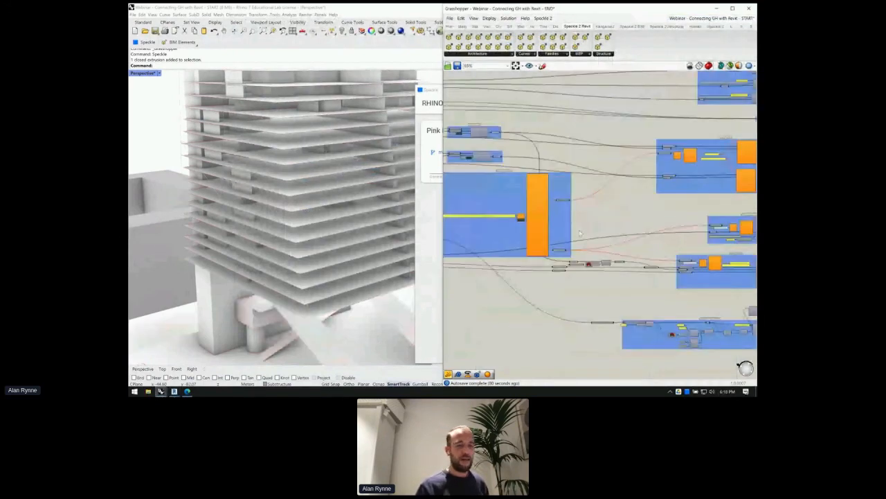
- Paste the stream URL into the definition's URL panel
scroll(580, 233, "down", 1)
right_click_drag(580, 233, 634, 229)
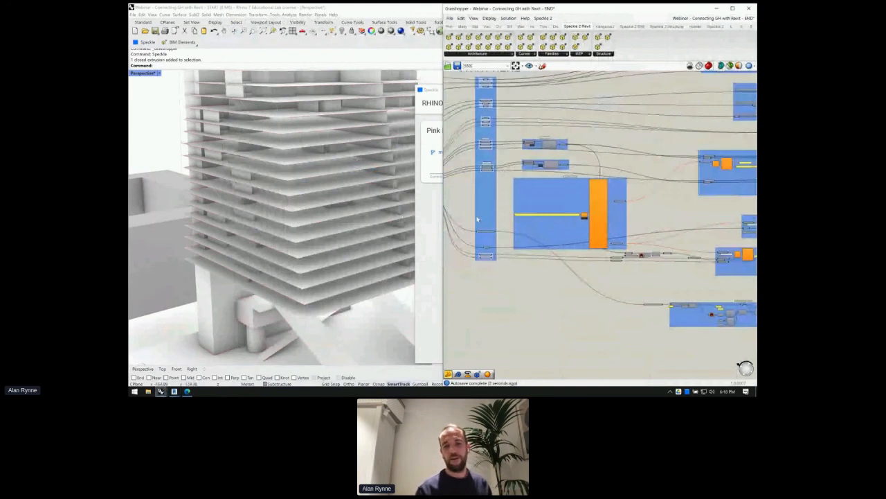
scroll(542, 219, "up", 3)
double_click(544, 216)
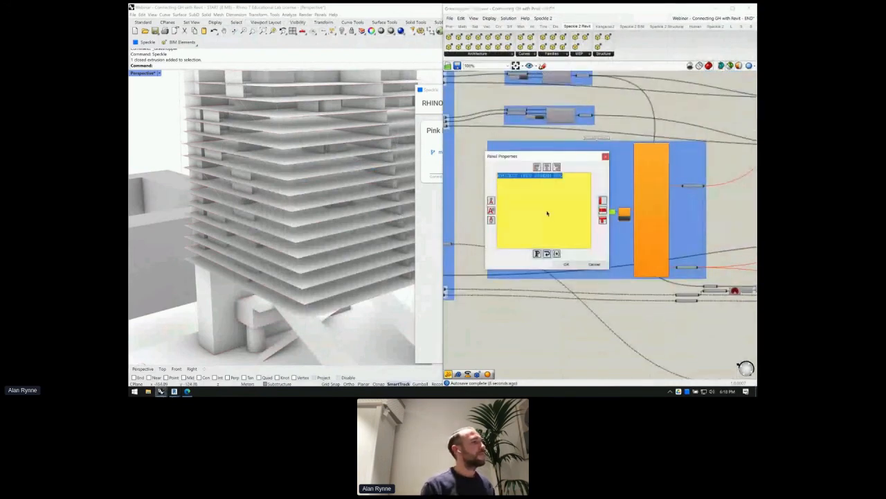
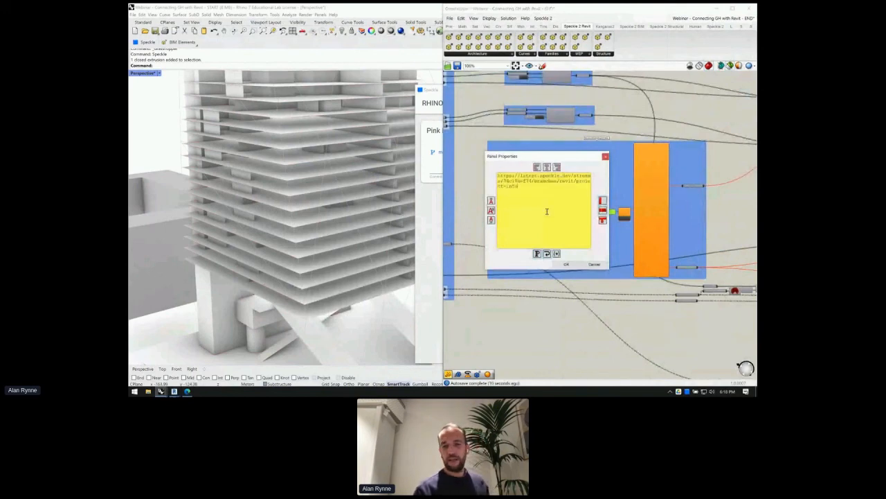
left_click(567, 263)
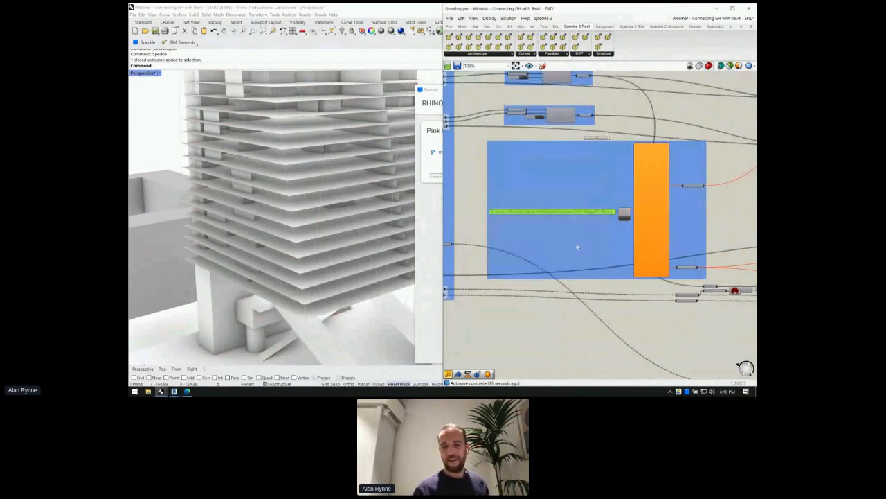
- Widen the stream address panel so the full URL is visible
scroll(582, 232, "up", 3)
right_click_drag(455, 219, 514, 216)
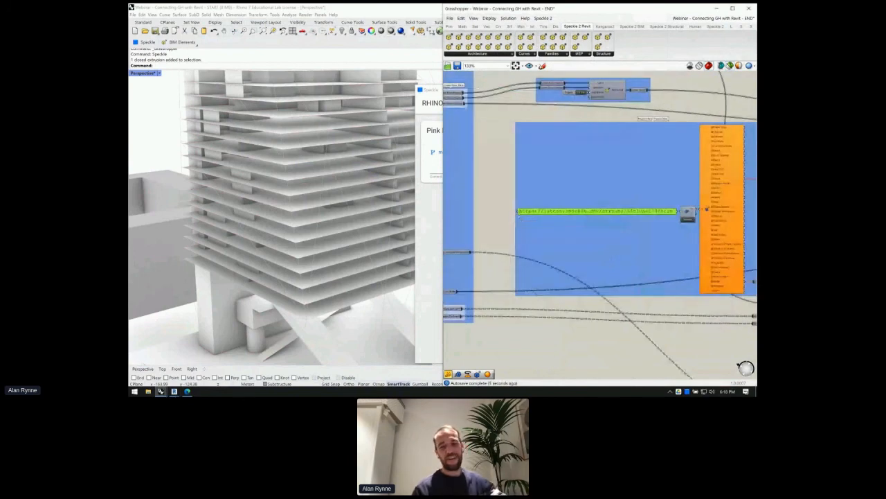
left_click_drag(504, 215, 458, 221)
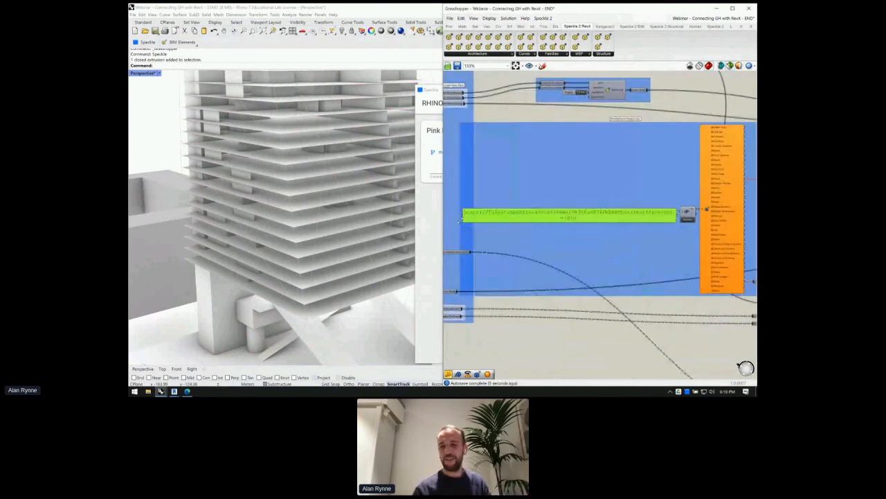
right_click_drag(687, 219, 656, 210)
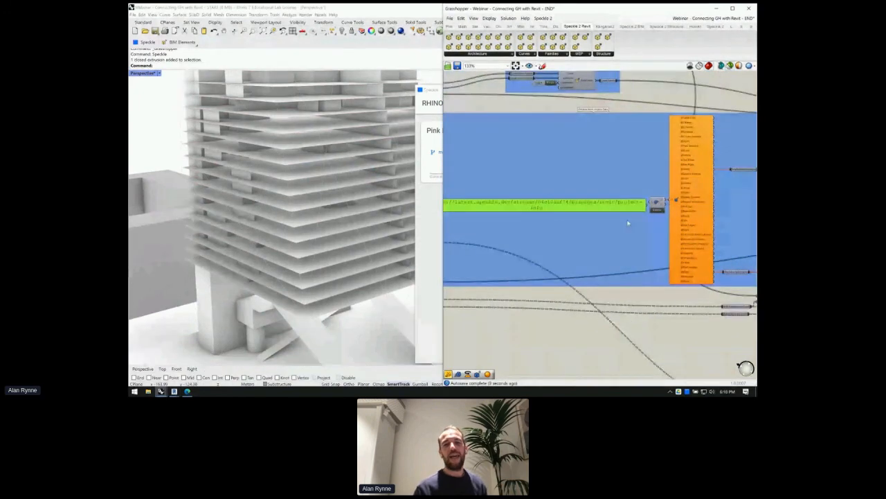
scroll(628, 220, "up", 2)
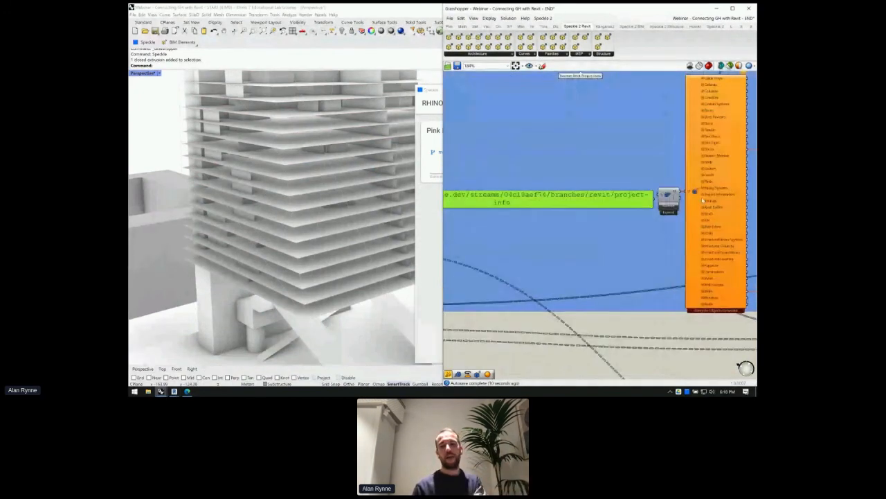
scroll(692, 204, "up", 3)
- Receive the revit/project-info branch and shift the resulting category list slightly right
left_click(645, 208)
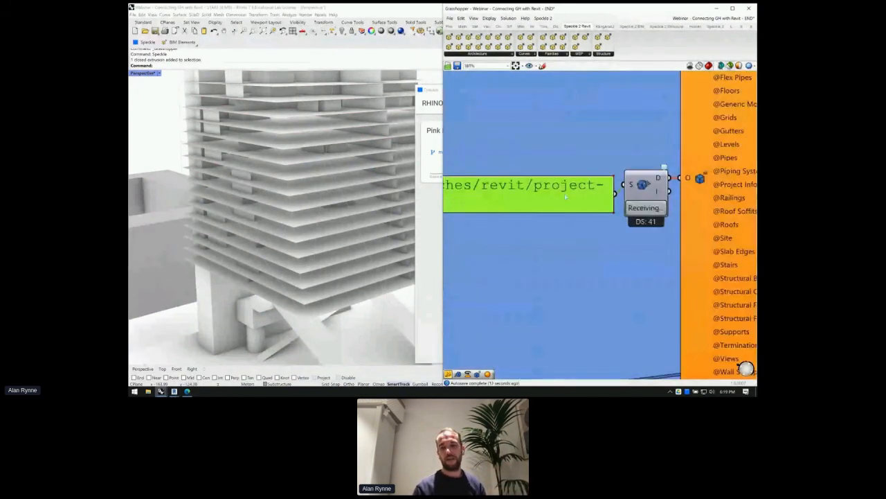
left_click_drag(566, 197, 566, 187)
scroll(566, 187, "down", 5)
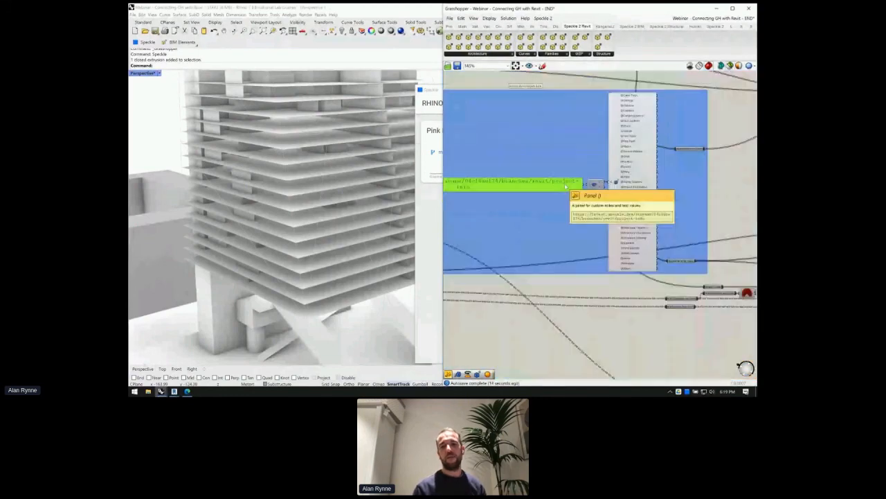
left_click(619, 194)
left_click_drag(621, 195, 616, 194)
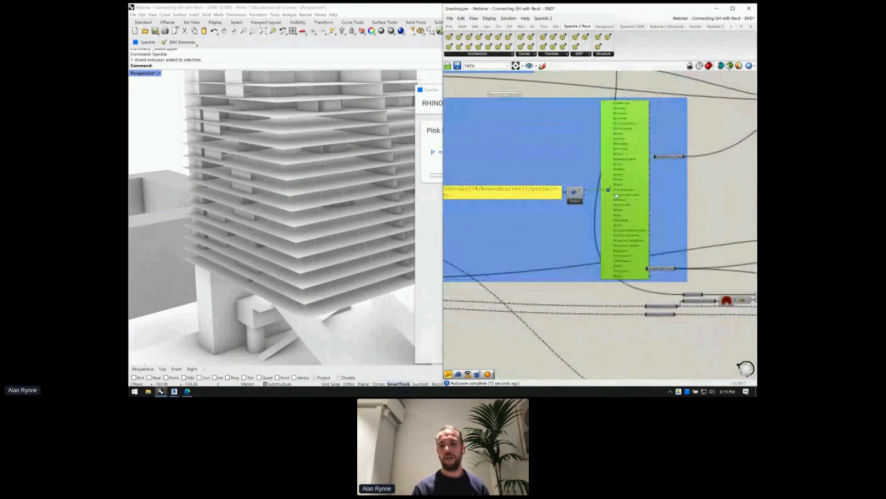
scroll(574, 301, "up", 1)
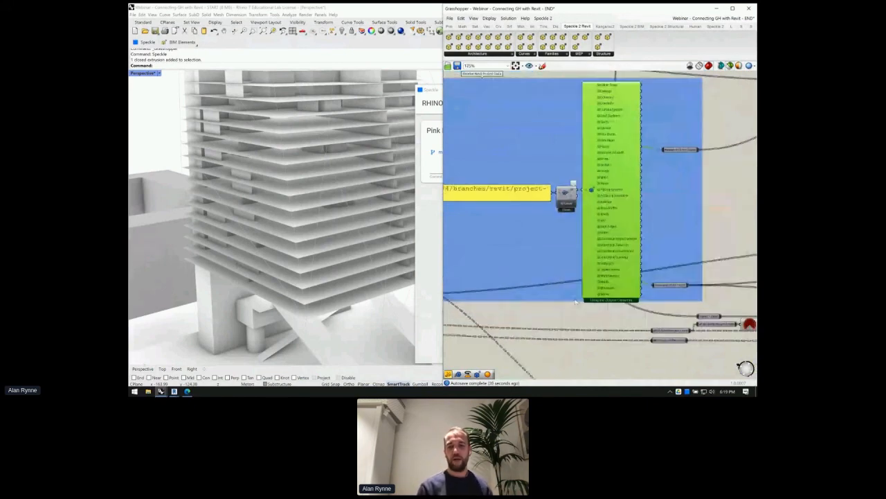
double_click(576, 312)
type("expand speckl")
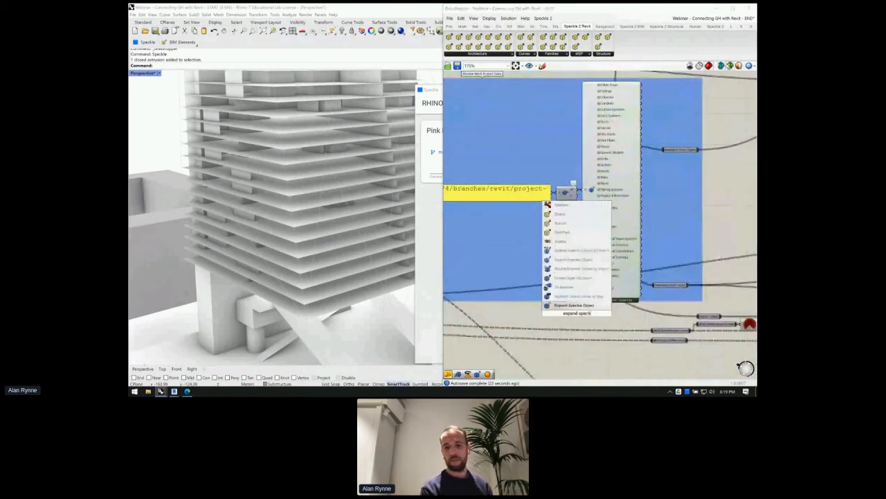
key("Return")
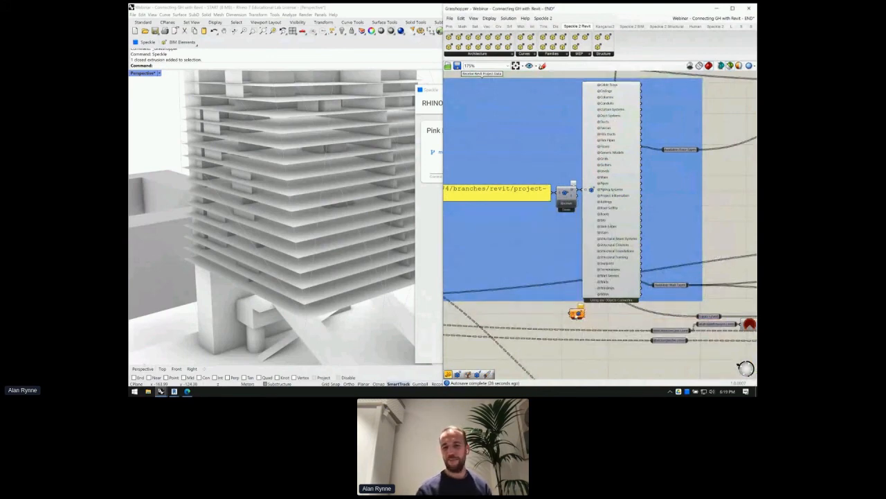
left_click_drag(576, 313, 712, 179)
right_click_drag(598, 192, 551, 200)
left_click(510, 201)
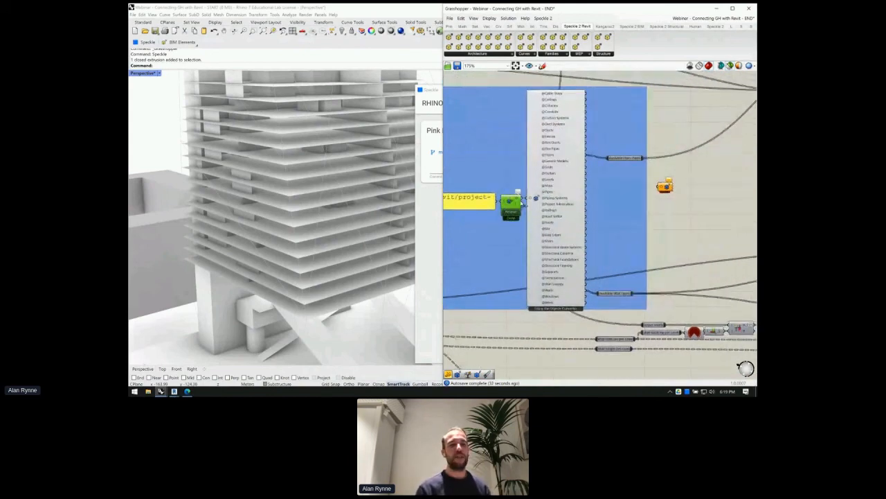
left_click_drag(535, 198, 645, 197)
left_click(539, 205)
left_click_drag(524, 200, 662, 188)
left_click(674, 196)
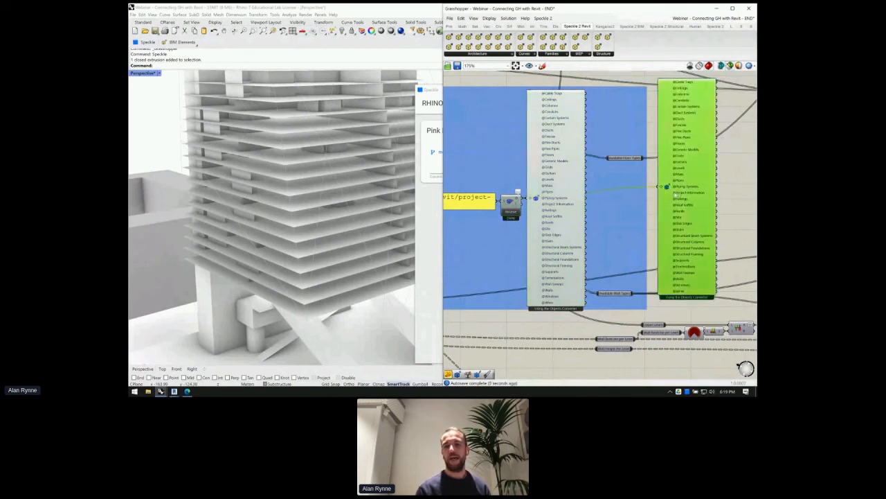
key("Delete")
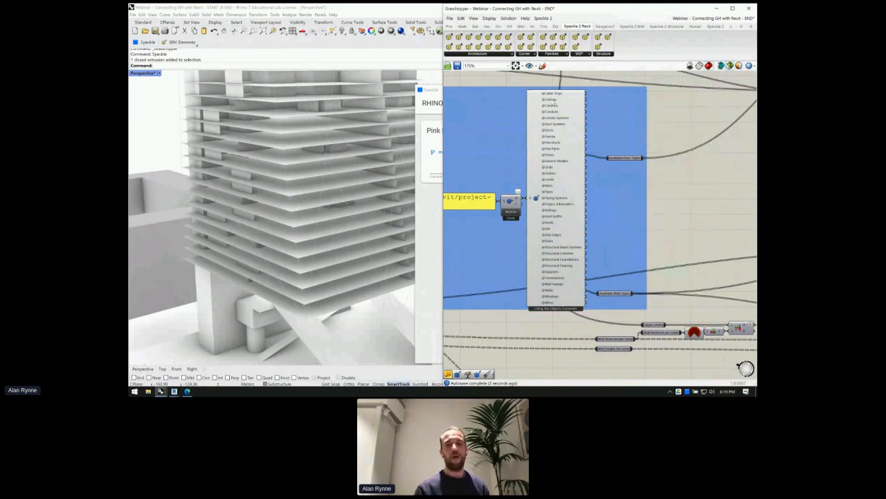
scroll(552, 101, "up", 2)
scroll(552, 102, "down", 1)
scroll(558, 241, "up", 1)
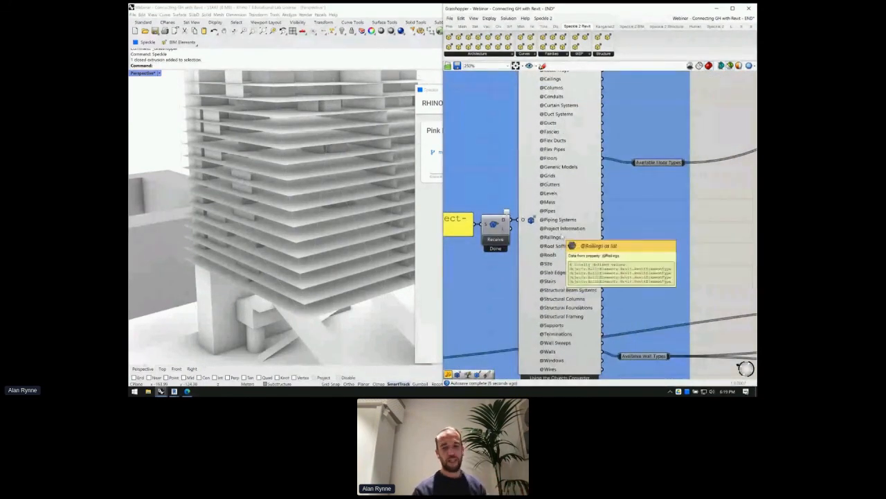
scroll(558, 241, "up", 1)
scroll(563, 232, "up", 2)
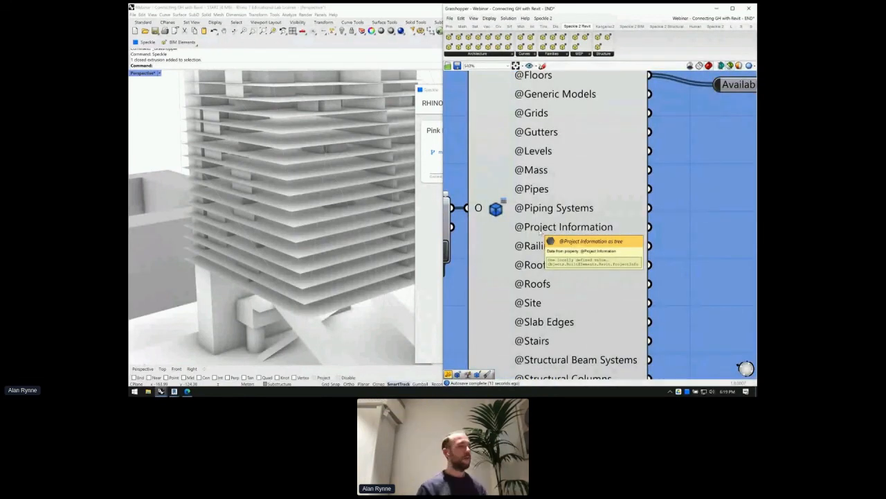
scroll(545, 235, "down", 1)
scroll(544, 235, "down", 2)
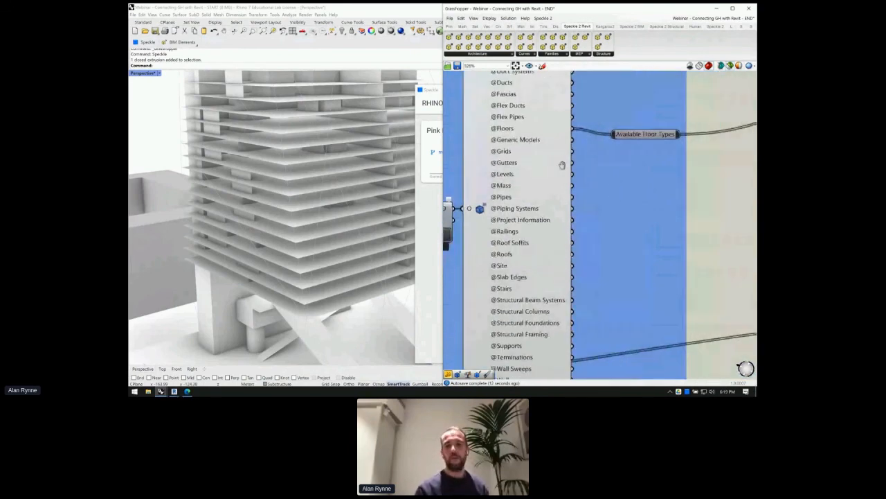
scroll(470, 154, "down", 3)
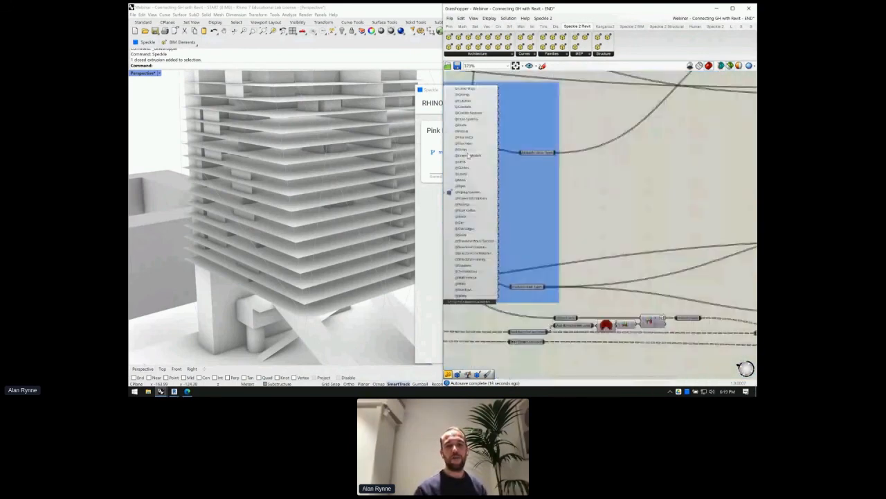
scroll(470, 155, "up", 3)
mouse_move(464, 158)
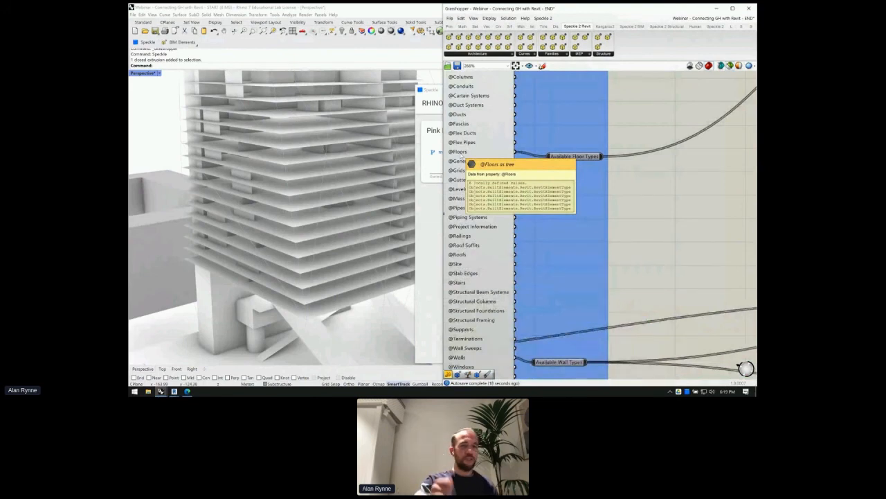
mouse_move(462, 255)
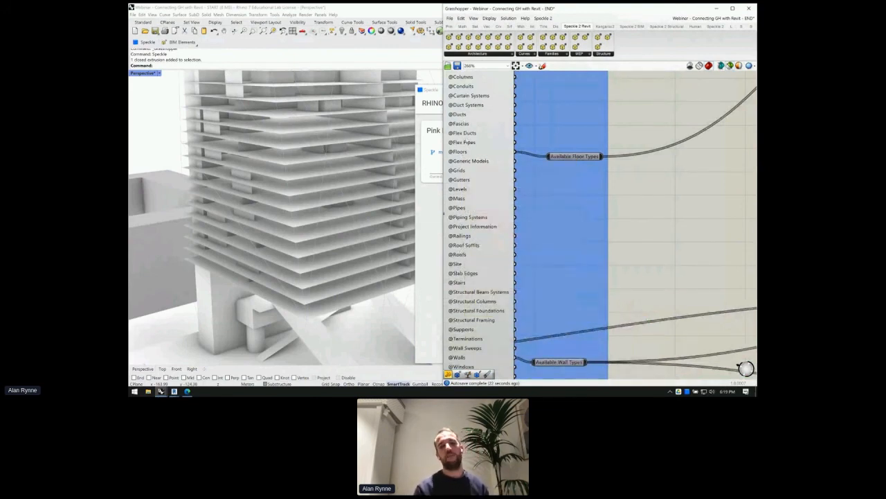
double_click(656, 227)
type("panel")
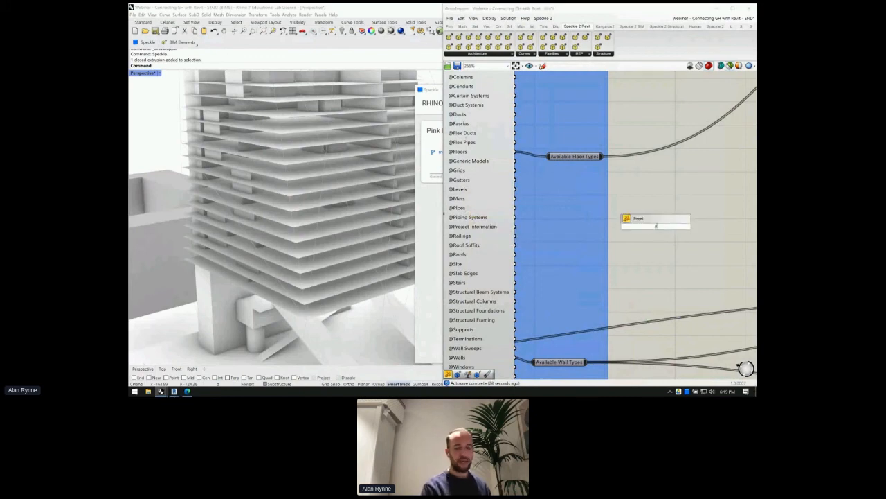
key("Return")
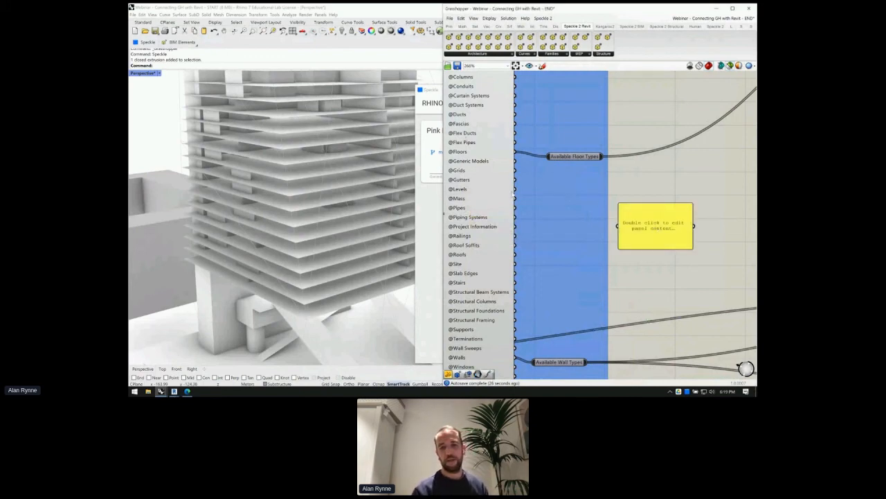
left_click_drag(516, 189, 627, 225)
scroll(640, 223, "up", 1)
left_click(646, 220)
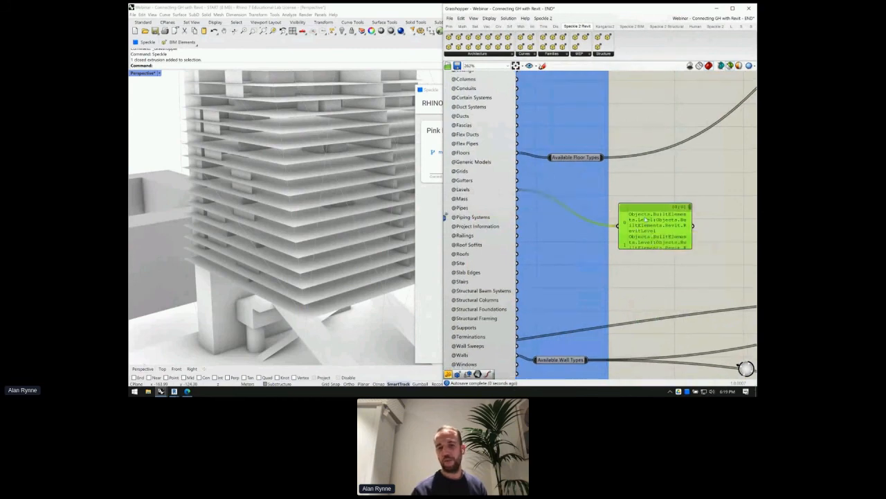
- Widen the panel to show full lines and reposition it near the category list
scroll(561, 215, "down", 1)
left_click_drag(669, 222, 746, 241)
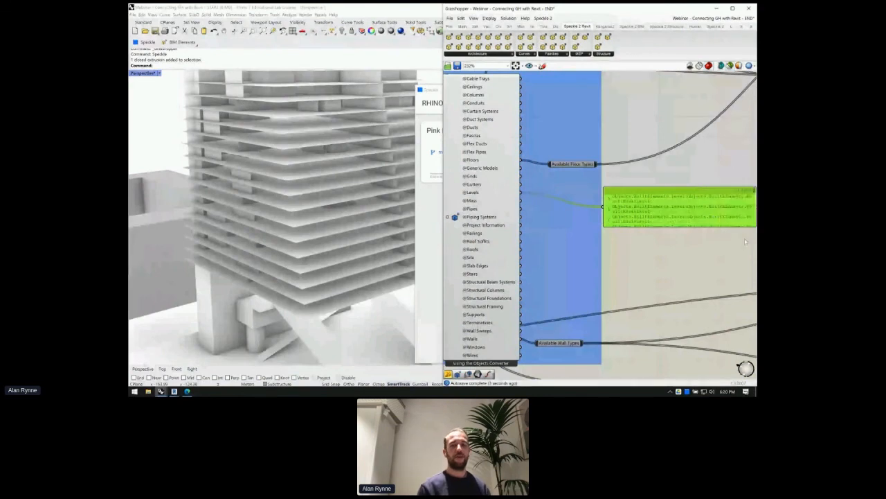
right_click_drag(746, 241, 679, 225)
left_click_drag(666, 215, 711, 221)
scroll(689, 219, "up", 2)
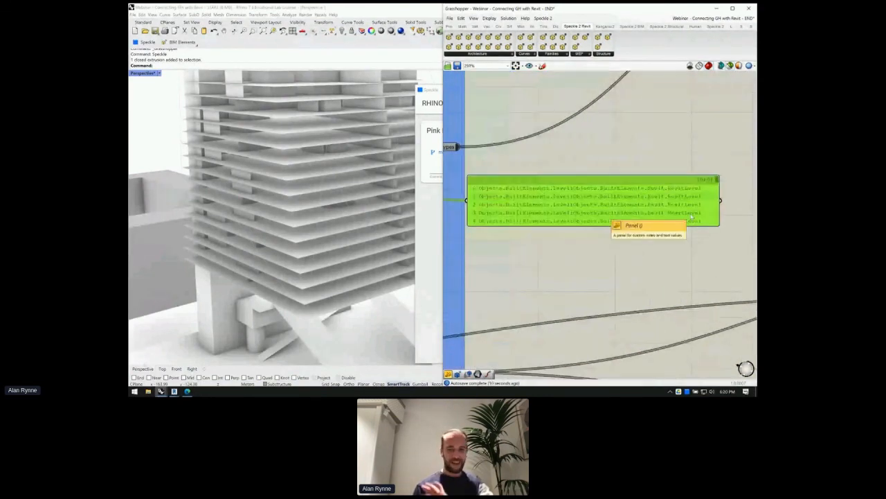
scroll(688, 219, "up", 1)
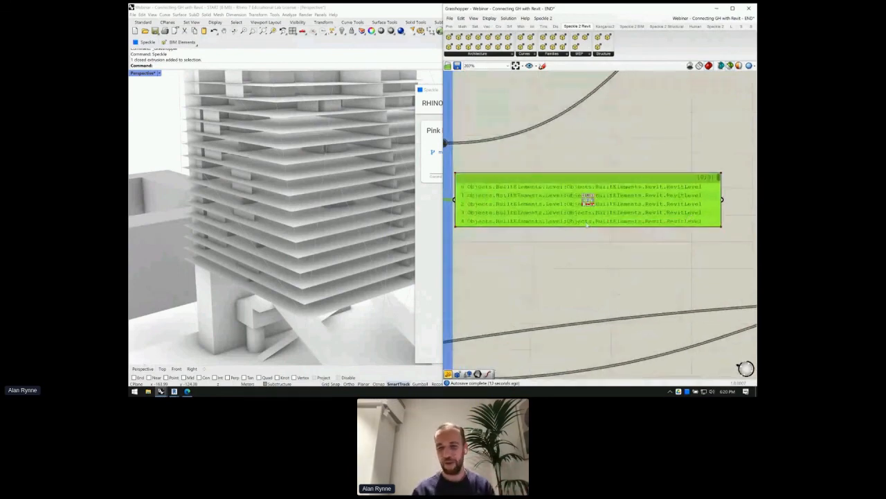
scroll(587, 199, "down", 2)
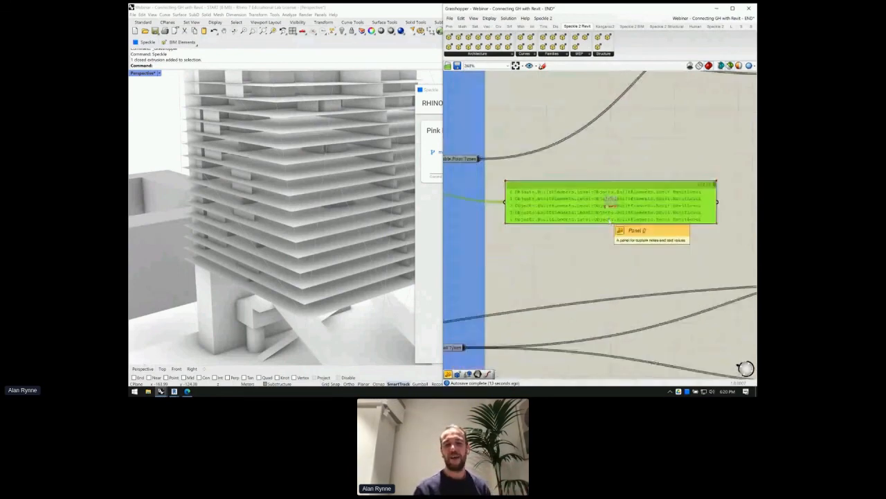
left_click_drag(554, 217, 564, 205)
right_click_drag(596, 203, 658, 188)
right_click_drag(565, 186, 668, 184)
double_click(671, 227)
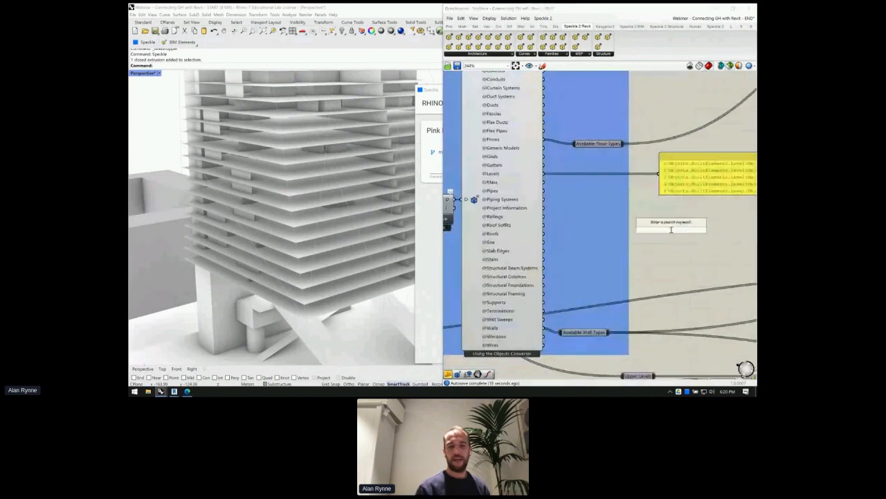
left_click(513, 158)
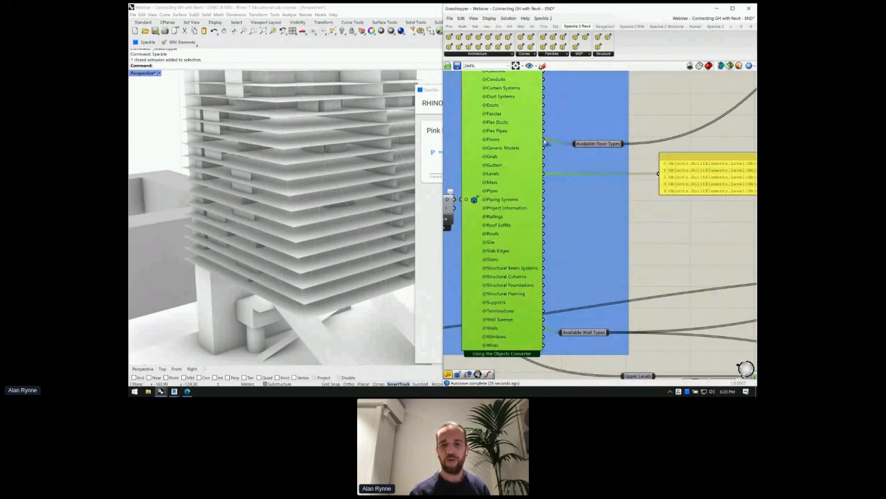
left_click_drag(549, 143, 659, 176)
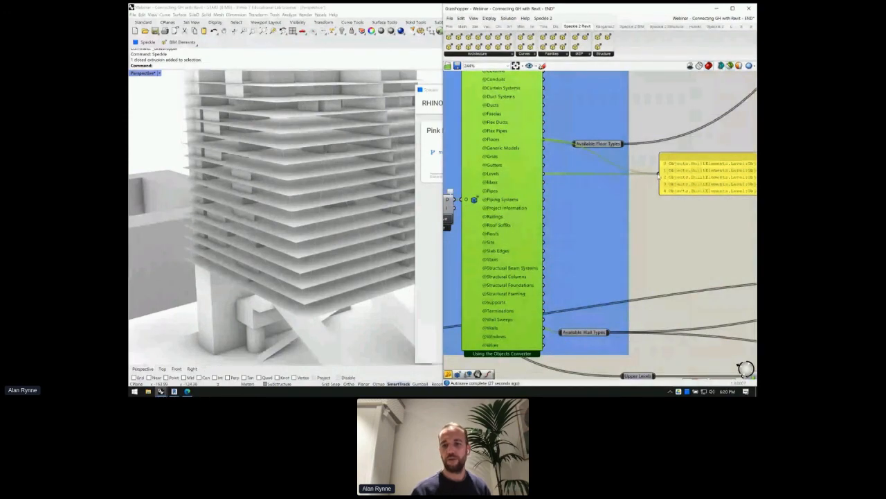
right_click_drag(680, 220, 612, 201)
left_click(708, 154)
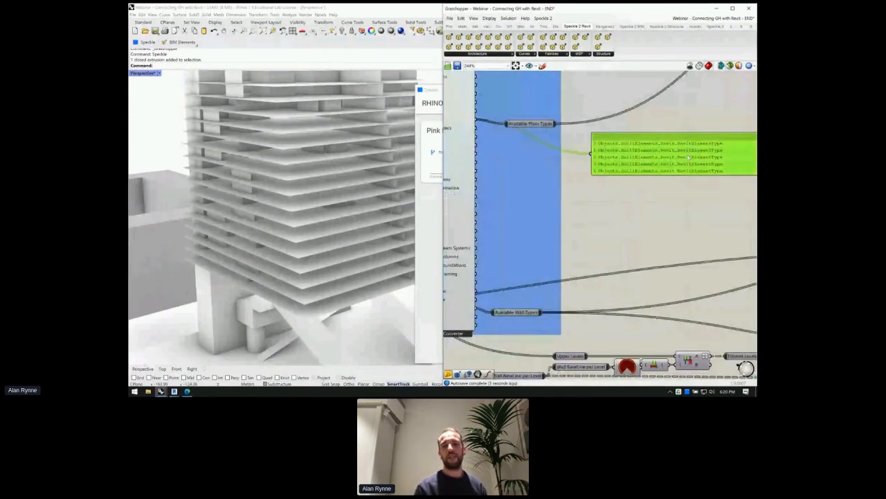
scroll(708, 154, "up", 3)
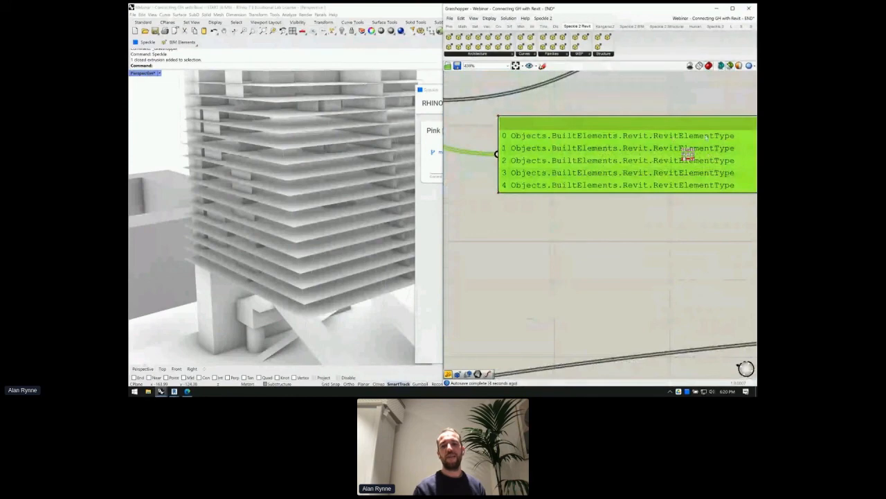
scroll(688, 153, "down", 2)
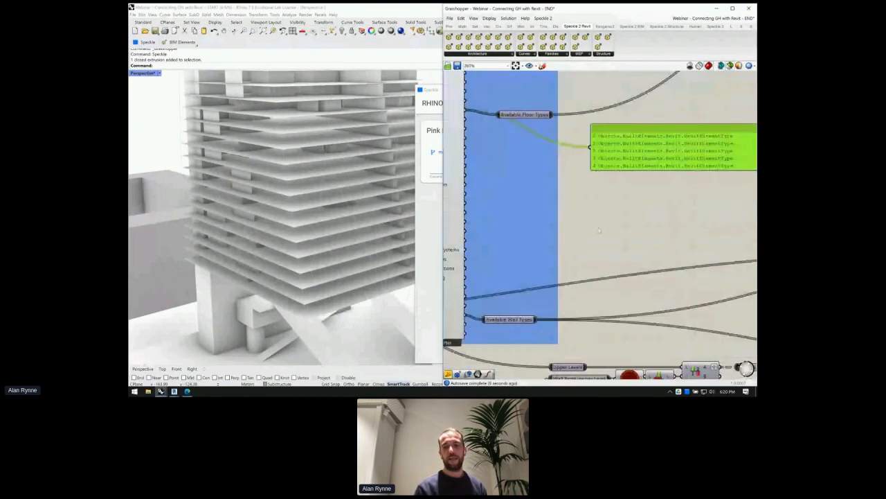
- Add an Expand component fed by the Available Floor Types
double_click(613, 209)
type("expand")
key("Return")
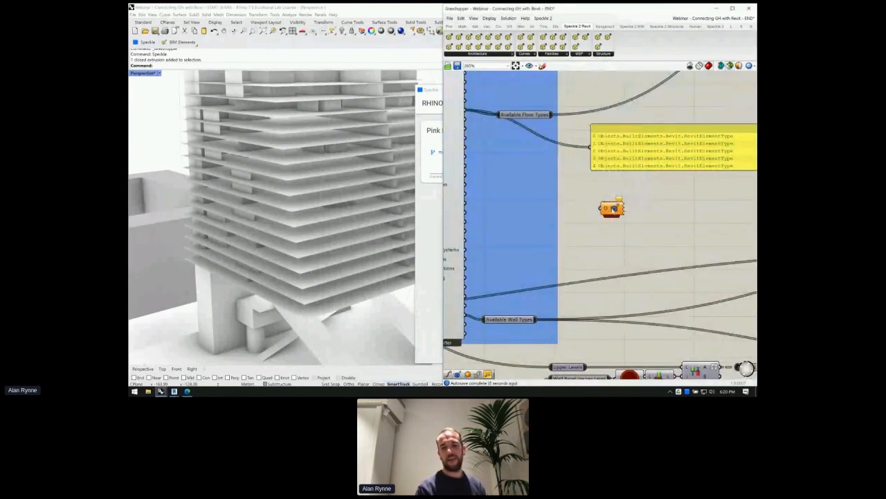
left_click_drag(552, 114, 604, 208)
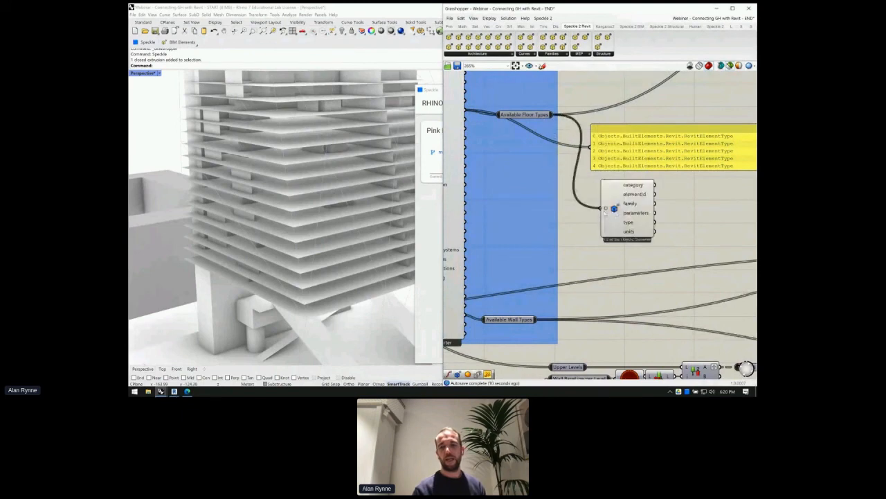
scroll(657, 193, "up", 2)
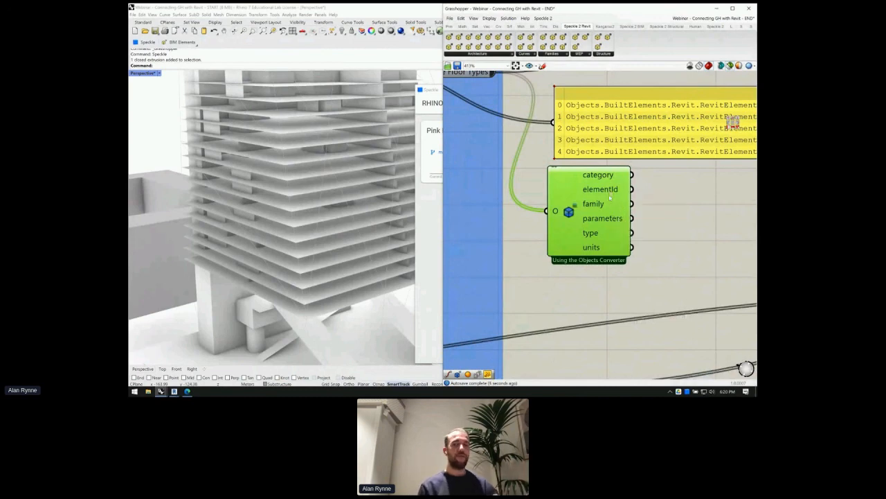
- Place a Panel beside the Expand component and wire its family output into it
double_click(677, 214)
type("panel")
key("Return")
left_click_drag(657, 233, 696, 225)
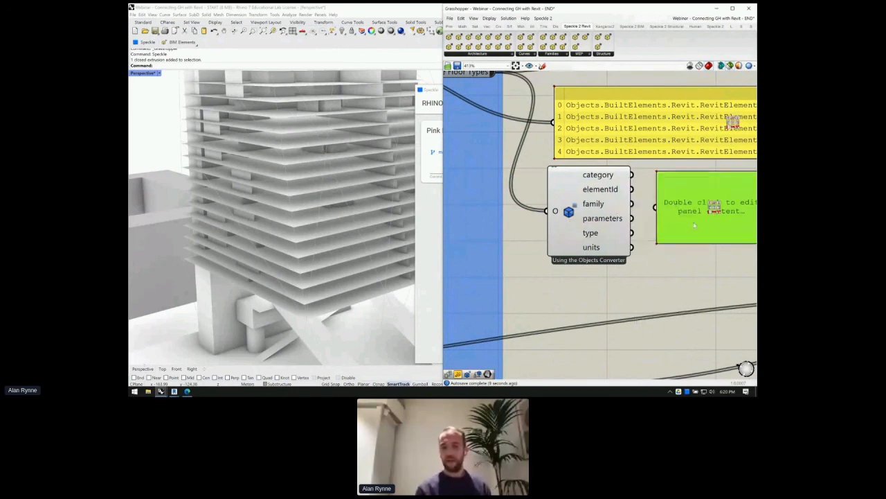
left_click_drag(633, 203, 656, 207)
right_click_drag(664, 224, 606, 196)
left_click_drag(616, 206, 625, 207)
- Also wire type name and category outputs into the panel, showing Generic 150mm and Insitu Concrete 225mm
left_click_drag(570, 204, 605, 175, "shift")
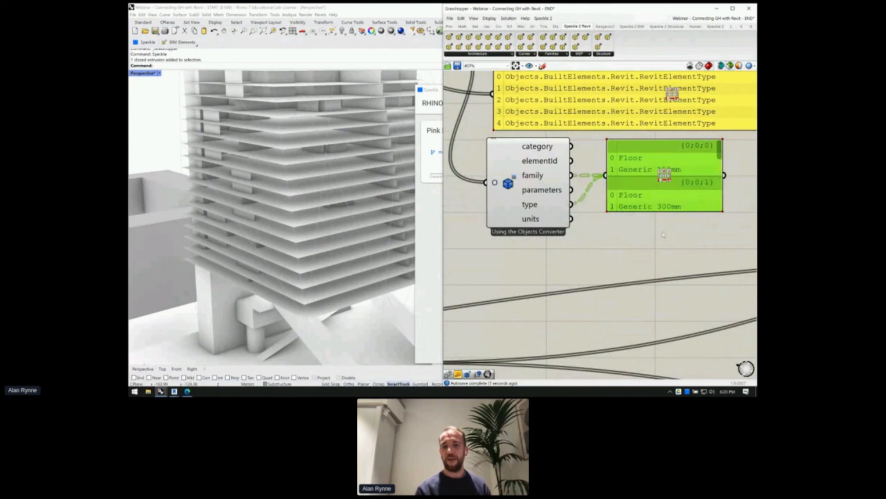
scroll(662, 235, "down", 3)
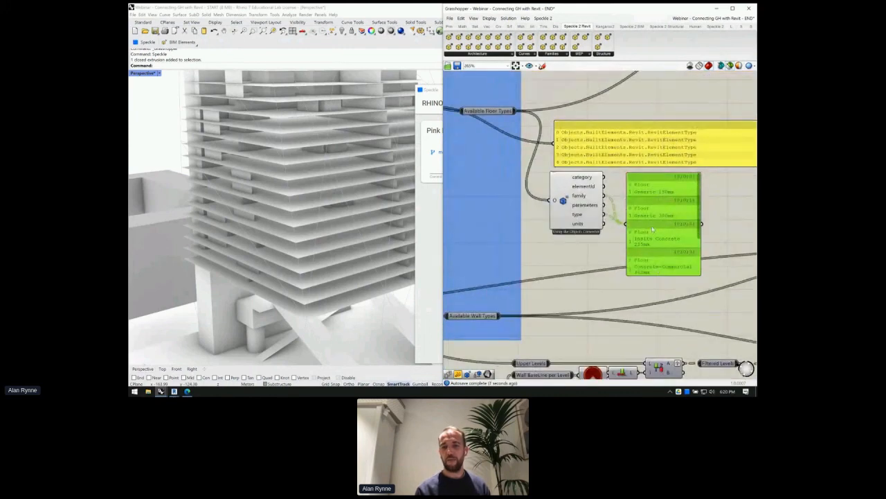
scroll(652, 229, "up", 2)
left_click_drag(597, 172, 620, 223)
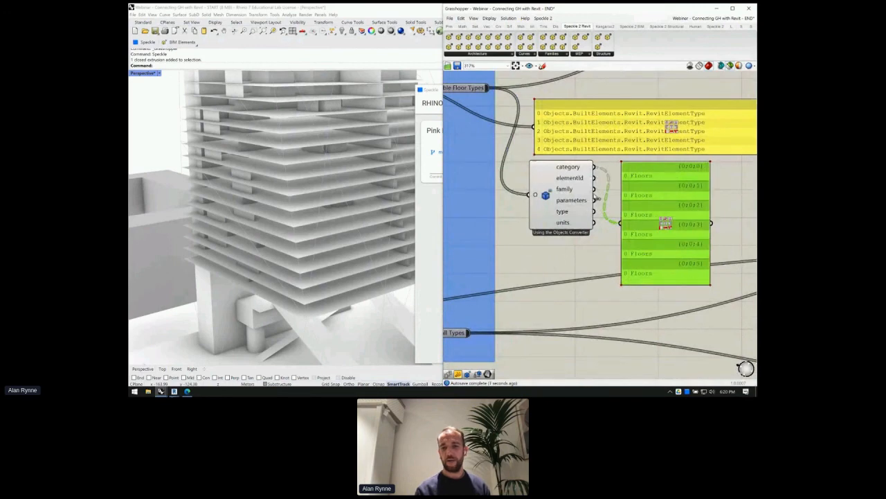
left_click_drag(595, 190, 621, 223, "shift")
scroll(651, 191, "up", 1)
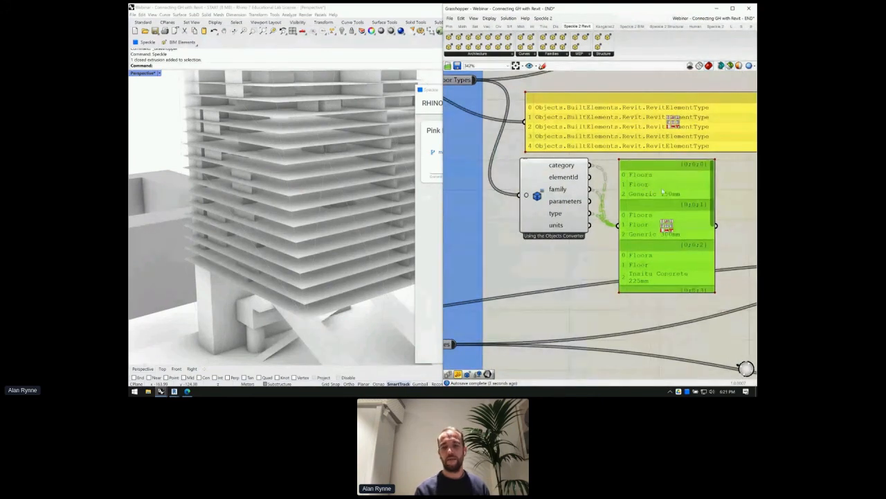
left_click_drag(714, 201, 707, 272)
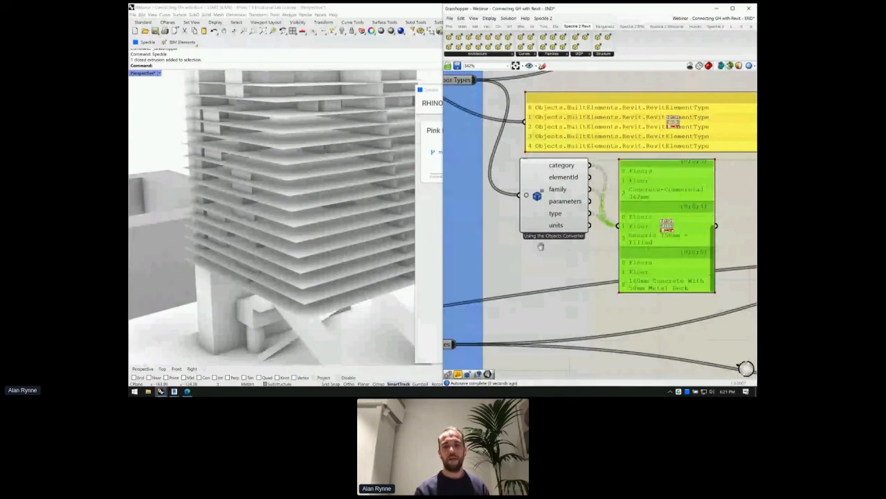
right_click_drag(567, 260, 573, 238)
scroll(573, 239, "down", 2)
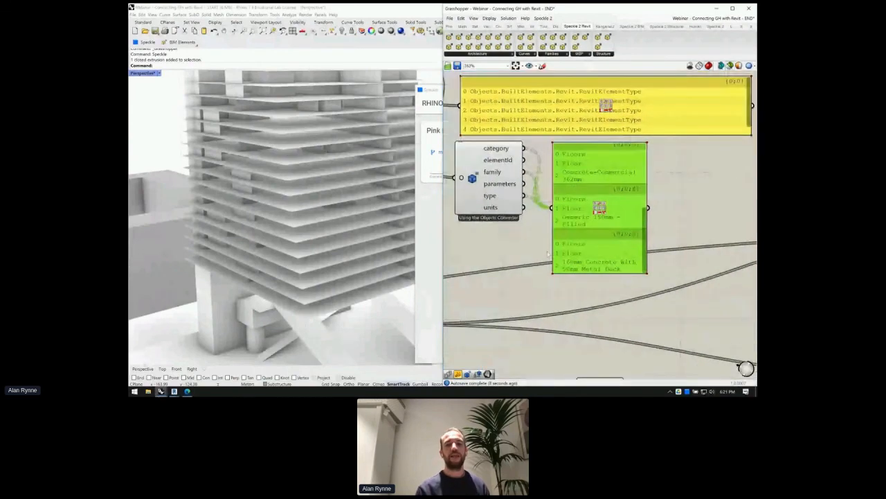
scroll(549, 255, "down", 10)
right_click_drag(713, 135, 616, 151)
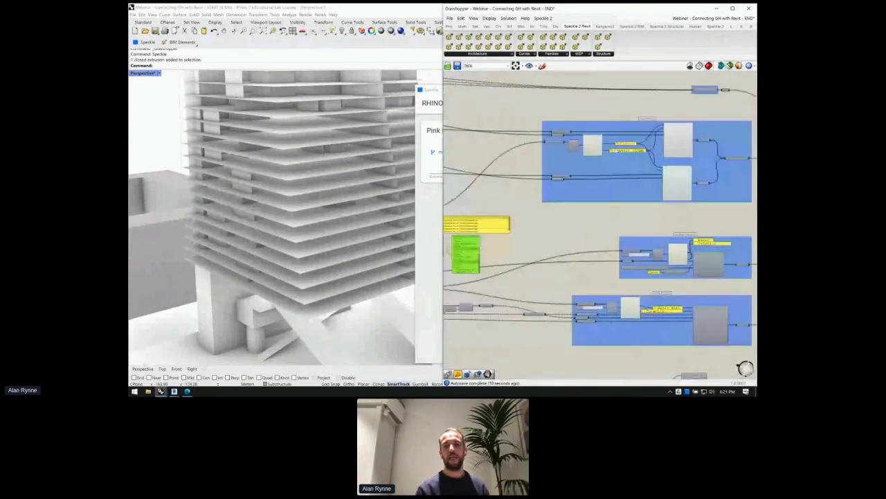
- Add a number slider set to 3 on the List Item index of the floor types
scroll(582, 149, "up", 5)
scroll(554, 155, "up", 5)
left_click(527, 165)
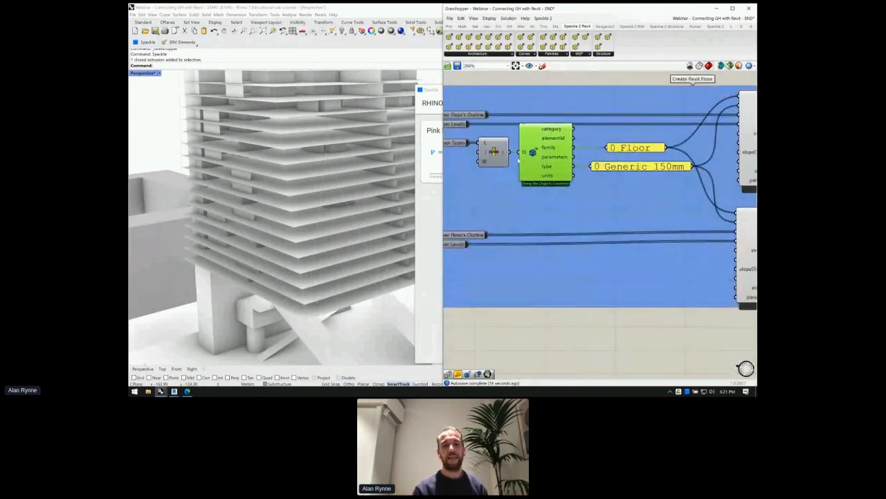
left_click(492, 154)
right_click_drag(526, 203, 685, 259)
double_click(543, 225)
key("Return")
left_click_drag(581, 228, 637, 207)
right_click_drag(593, 215, 425, 206)
- Enlarge the type panel to show Concrete-Commercial 362mm, then bring up the Speckle Pink Edifice stream
left_click_drag(674, 220, 649, 255)
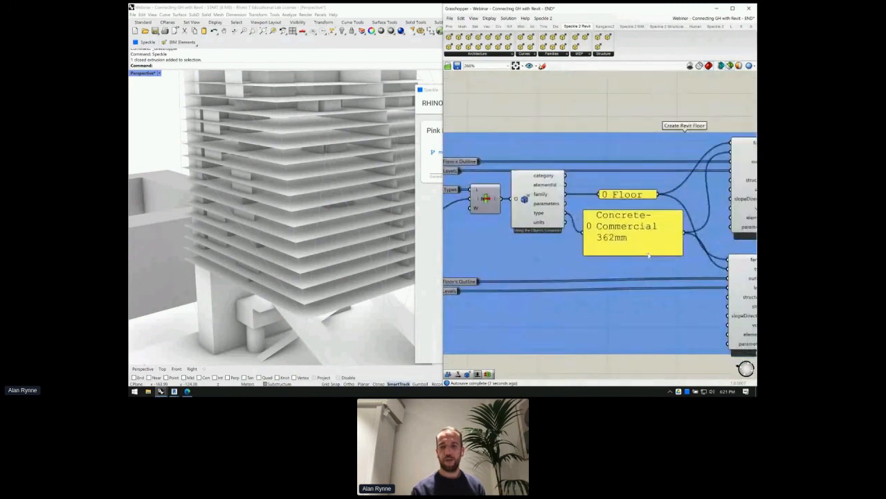
scroll(592, 205, "down", 1)
scroll(588, 204, "down", 1)
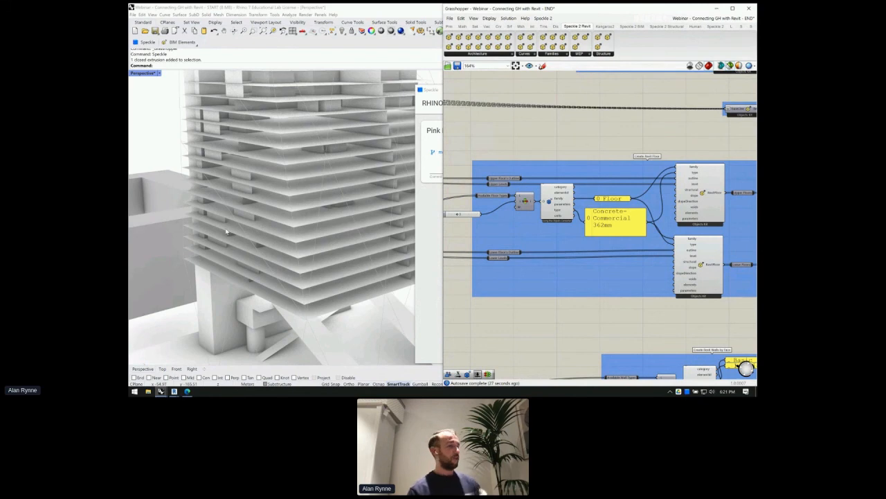
left_click(430, 223)
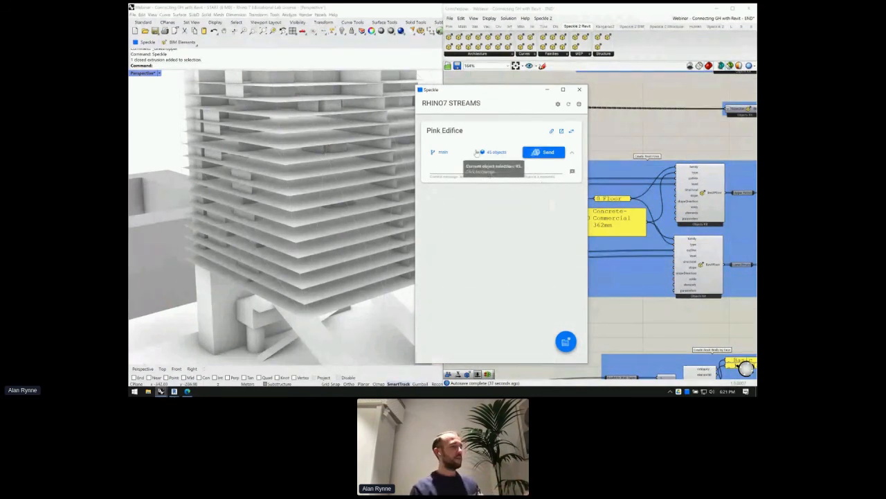
- Close the list of objects selected for sending and pan back across the Grasshopper definition
left_click(477, 152)
left_click(457, 225)
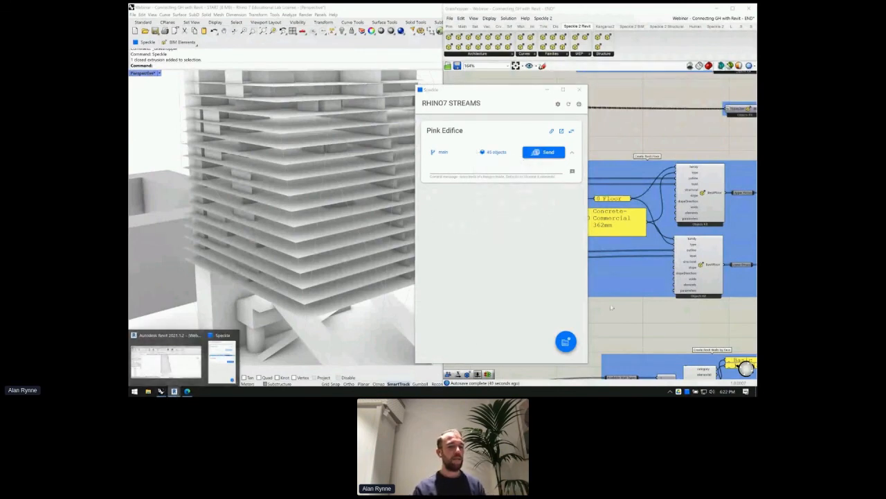
left_click(641, 250)
right_click_drag(527, 201, 694, 206)
scroll(695, 207, "down", 2)
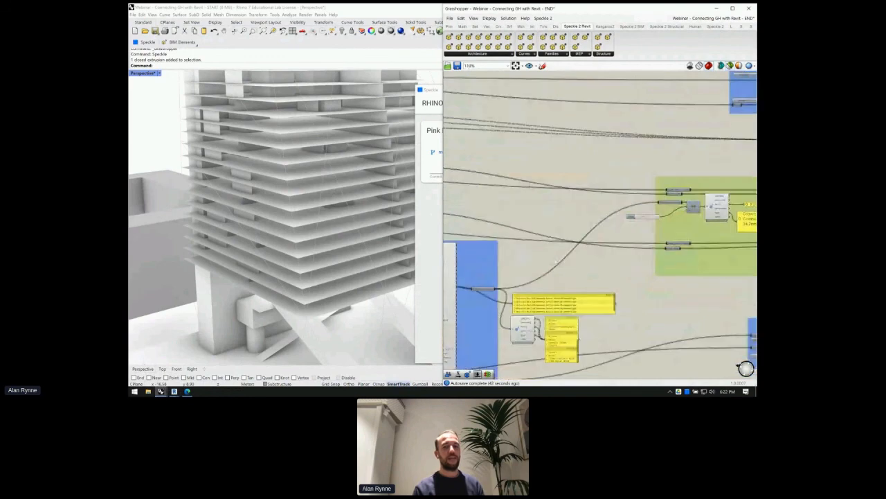
right_click_drag(577, 234, 632, 208)
scroll(632, 208, "down", 1)
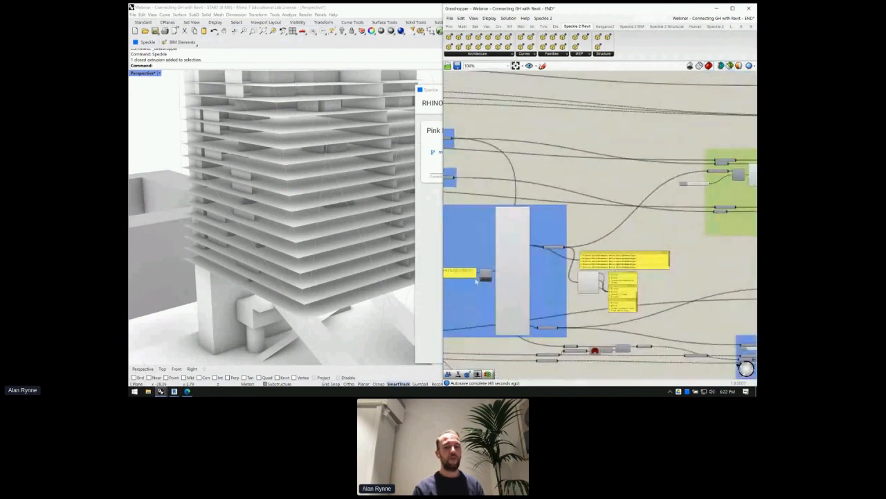
scroll(476, 279, "up", 4)
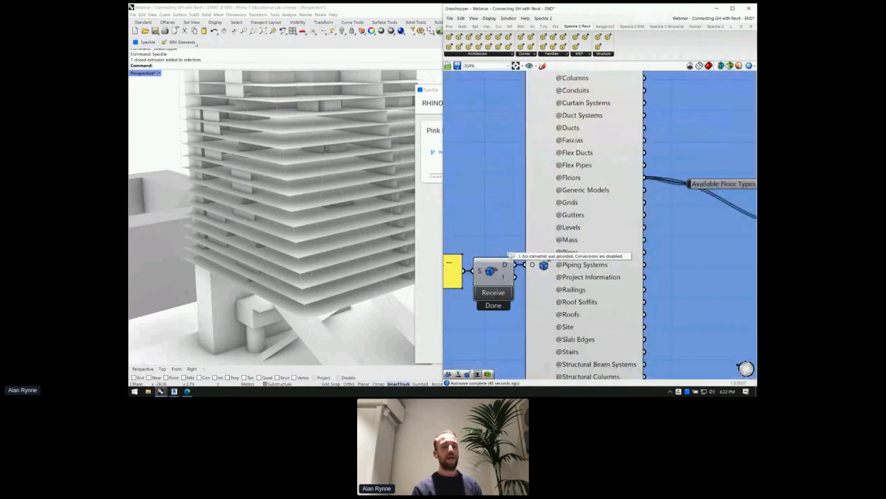
- Select the Receive component, then center the Create Revit Floor group on the canvas
left_click(493, 272)
scroll(493, 270, "down", 1)
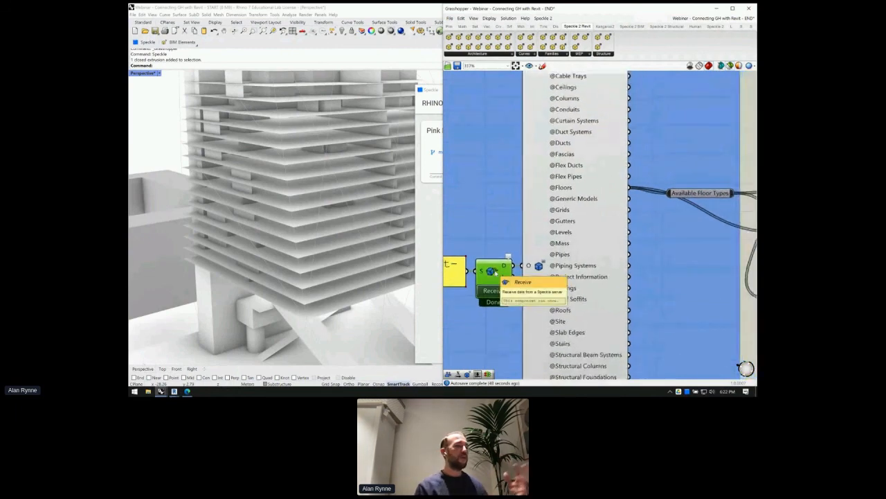
scroll(493, 268, "down", 3)
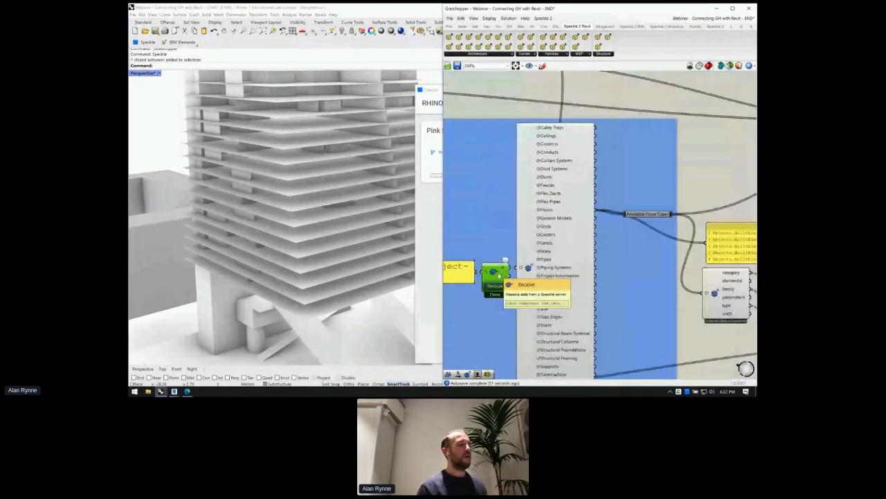
scroll(498, 275, "down", 3)
right_click_drag(499, 276, 530, 217)
scroll(530, 216, "down", 3)
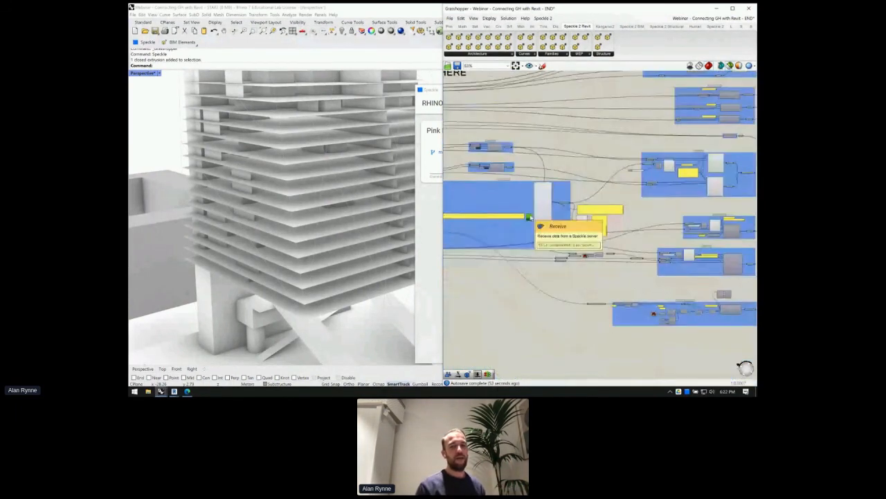
scroll(630, 221, "up", 3)
scroll(631, 222, "up", 4)
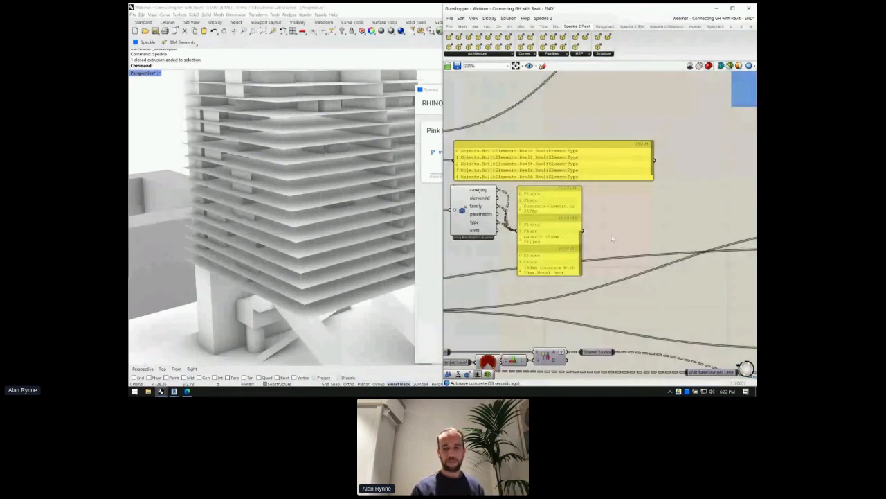
scroll(612, 239, "down", 3)
scroll(574, 286, "down", 3)
right_click_drag(574, 286, 478, 255)
scroll(657, 156, "up", 4)
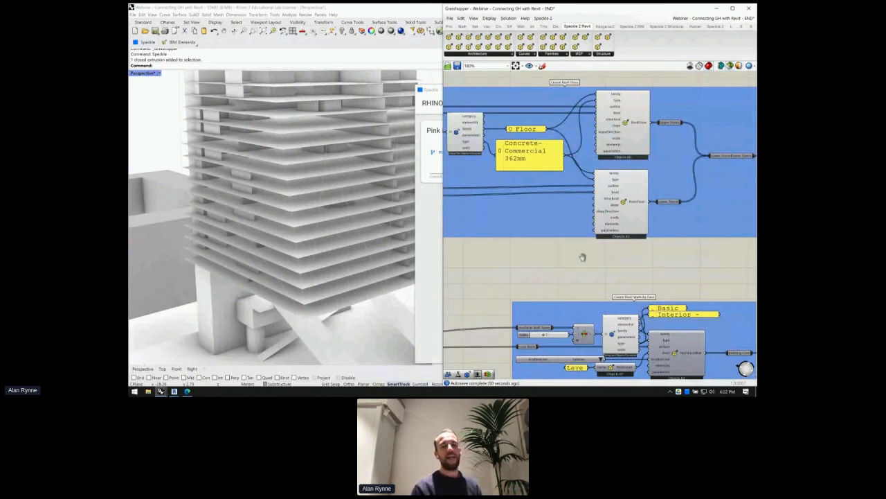
right_click_drag(583, 258, 552, 264)
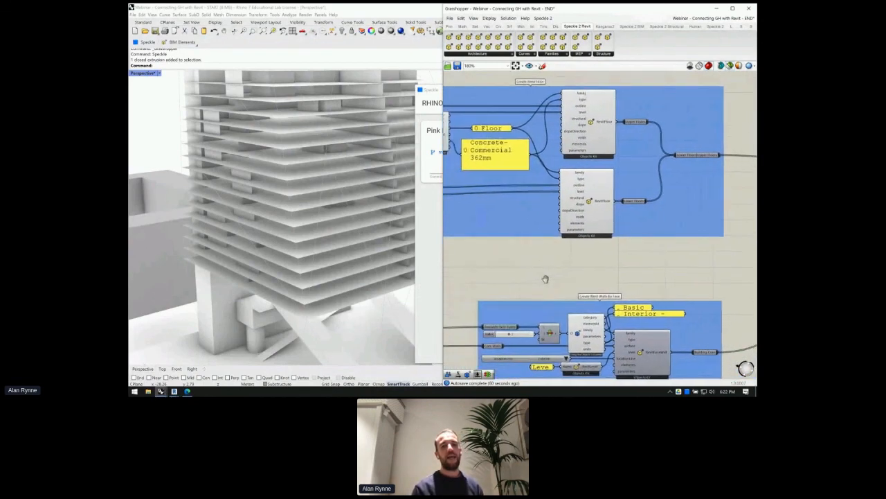
right_click_drag(511, 292, 546, 278)
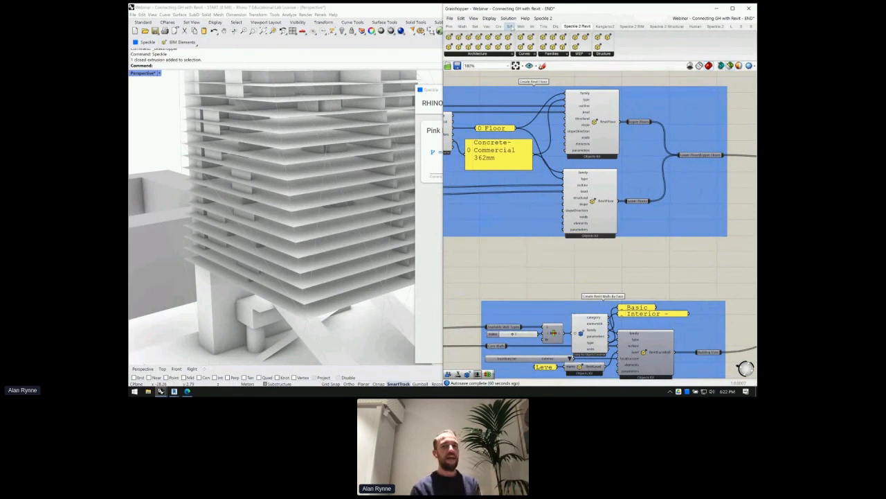
- Browse the Revit architecture components and pan through the floor group toward the face-wall group
left_click(499, 54)
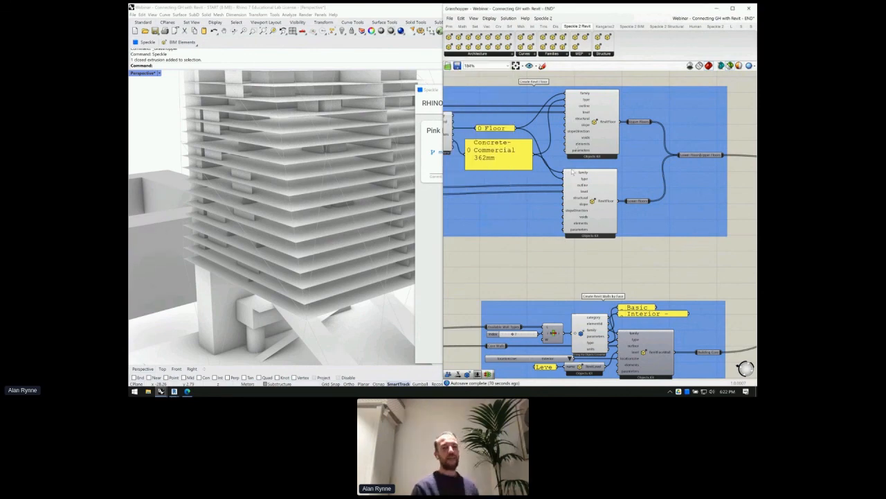
scroll(572, 171, "up", 4)
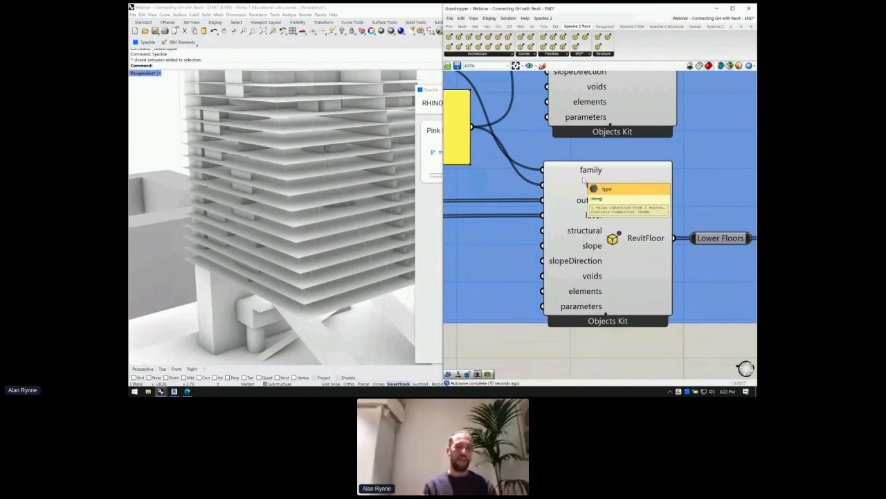
scroll(583, 179, "down", 1)
right_click_drag(551, 190, 614, 193)
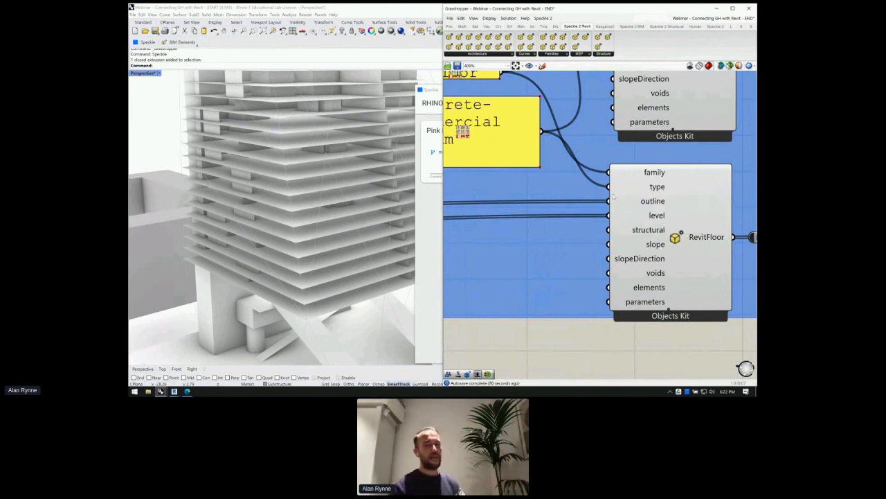
scroll(614, 199, "down", 3)
scroll(611, 199, "down", 3)
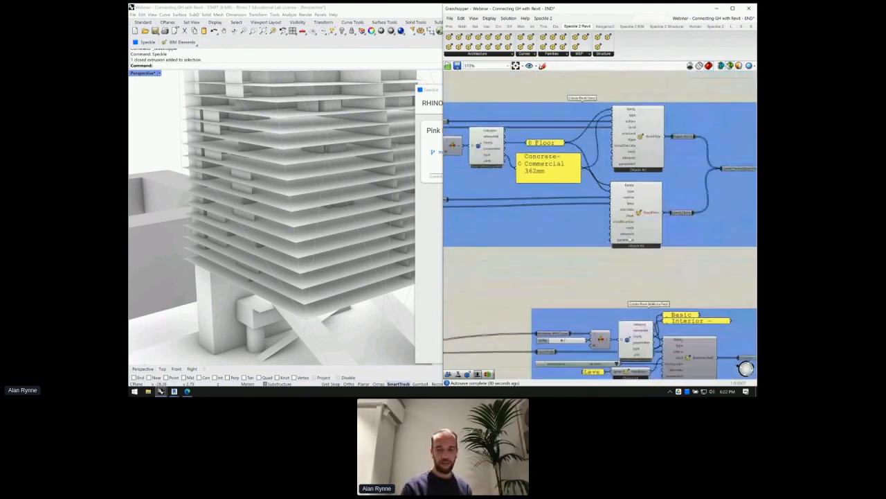
right_click_drag(632, 289, 610, 201)
right_click_drag(572, 238, 547, 193)
scroll(561, 218, "up", 2)
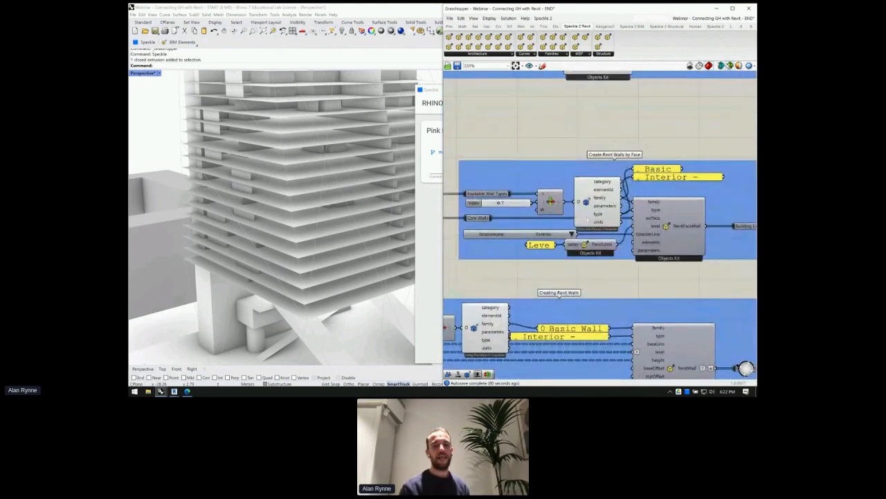
right_click_drag(572, 186, 529, 181)
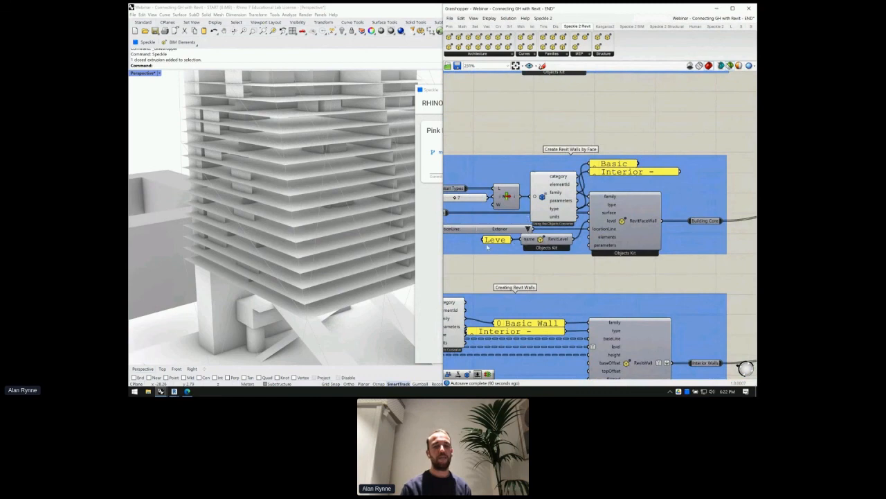
- Widen the level panel to show 'Level 0' and inspect the RevitFaceWall and RevitLevel components
left_click_drag(483, 240, 452, 241)
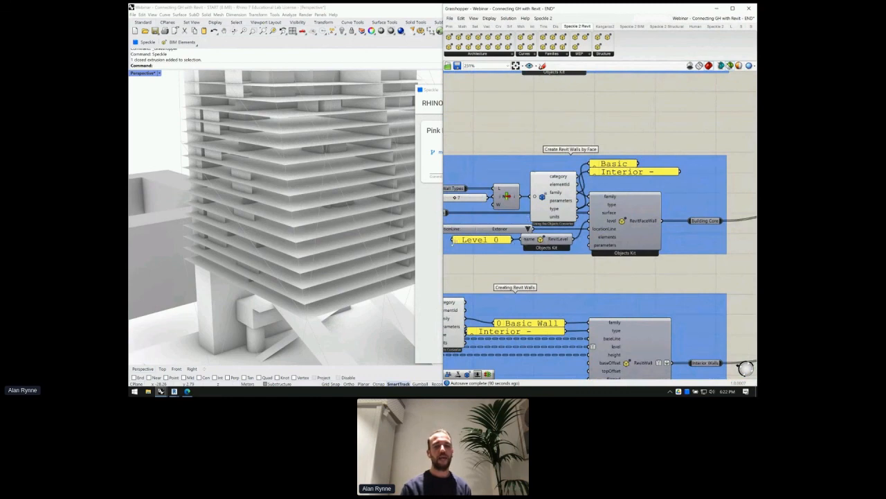
left_click(634, 227)
mouse_move(594, 239)
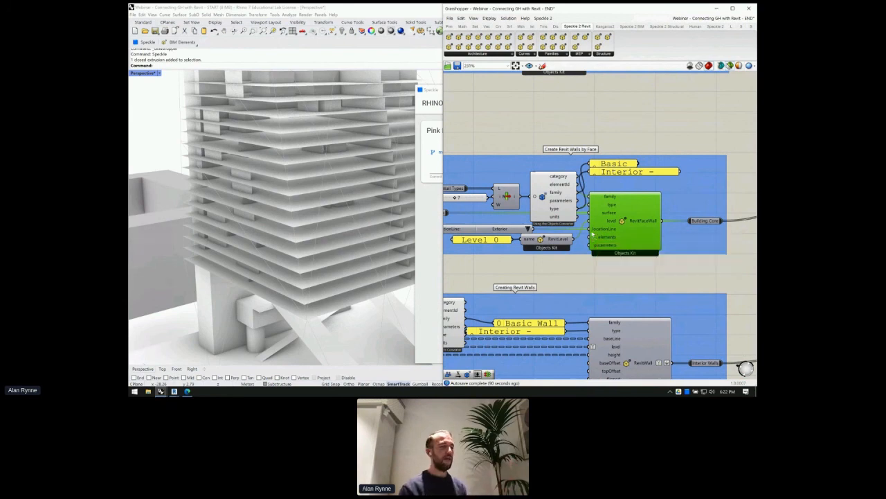
right_click_drag(541, 249, 578, 237)
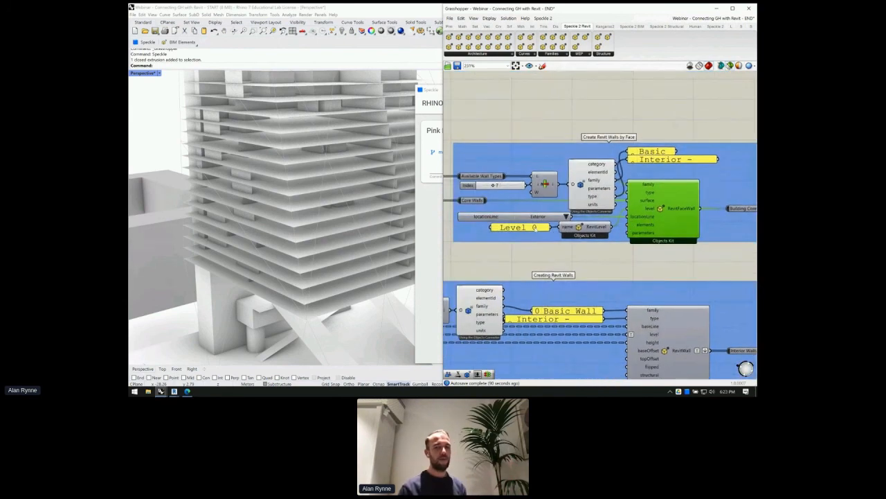
mouse_move(536, 230)
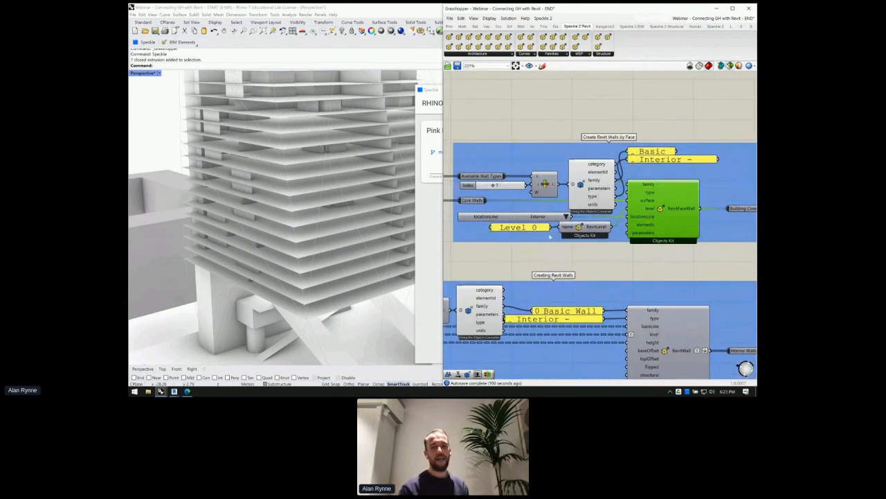
left_click(589, 227)
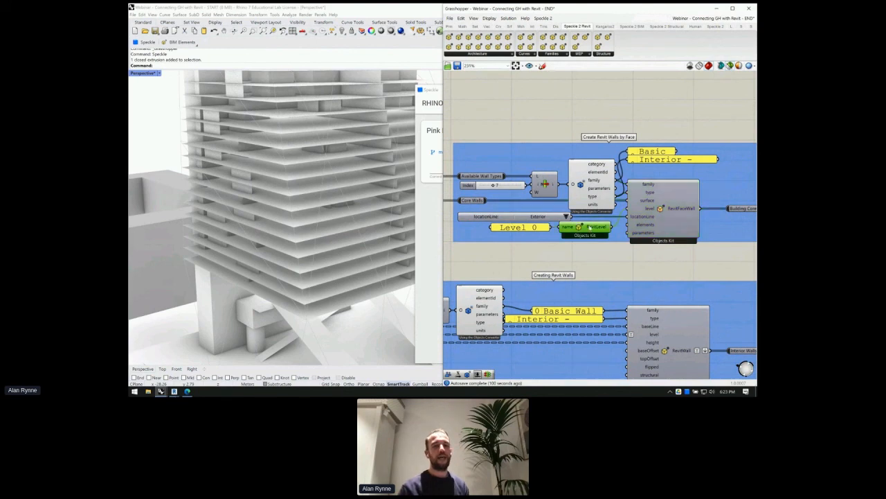
scroll(589, 227, "up", 2)
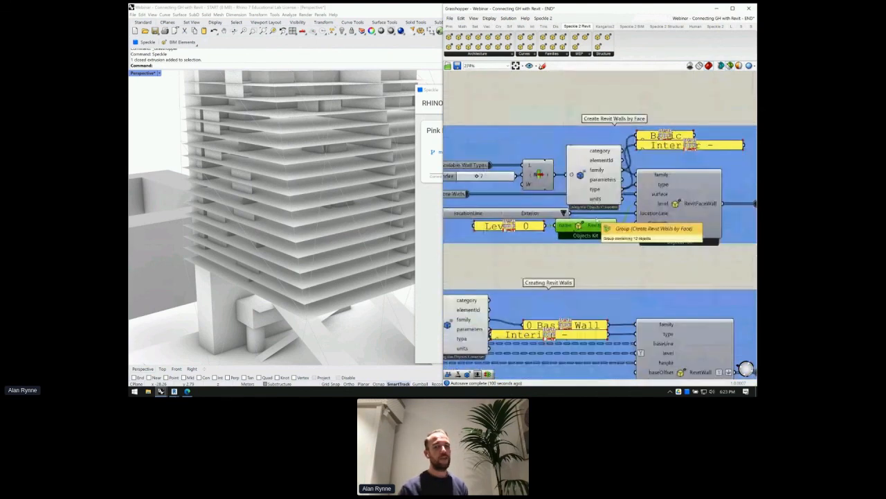
scroll(589, 227, "down", 5)
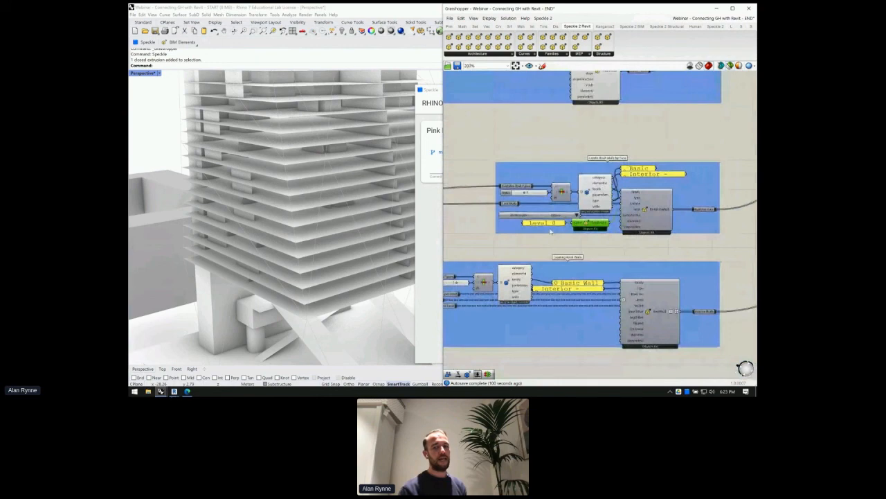
scroll(551, 232, "up", 3)
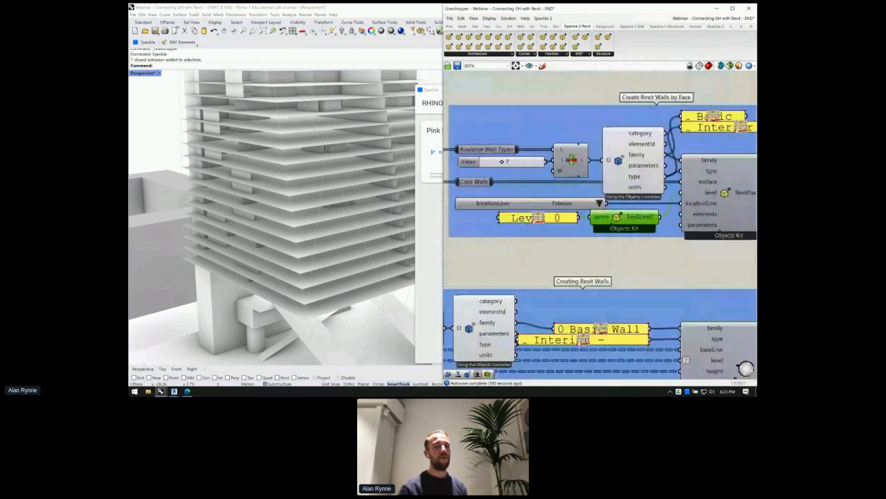
scroll(478, 216, "down", 3)
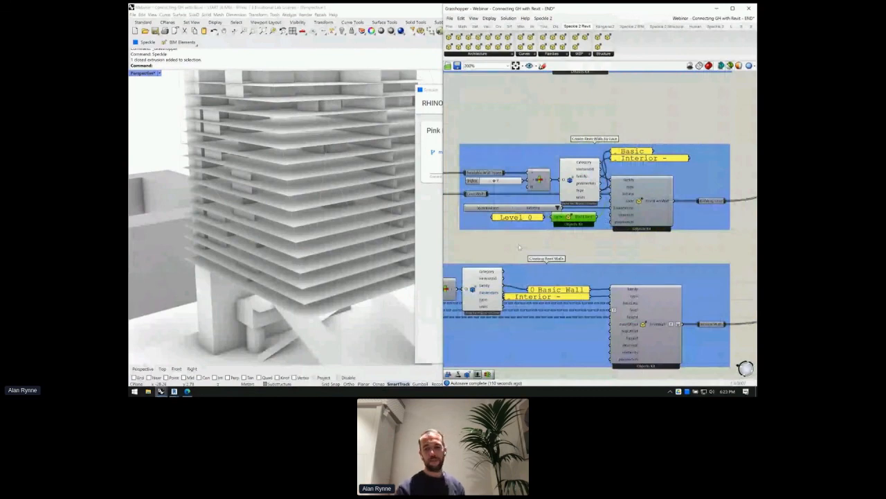
- Inspect the RevitWall component that creates Basic Wall Interior walls by curve
right_click_drag(592, 342, 597, 258)
scroll(598, 257, "down", 2)
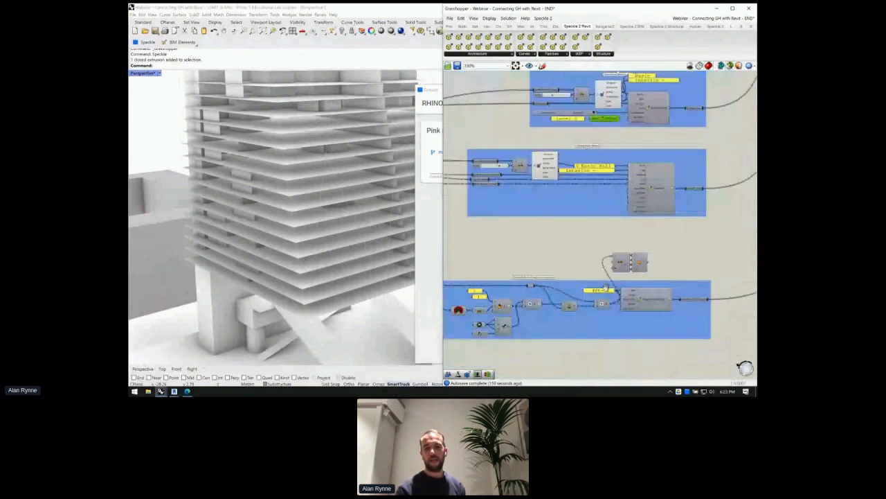
scroll(580, 179, "up", 2)
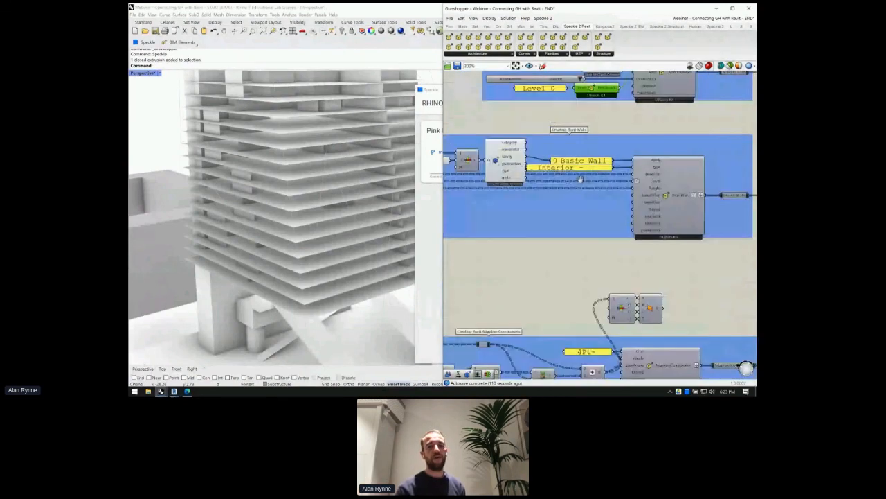
right_click_drag(580, 180, 636, 176)
scroll(526, 172, "down", 2)
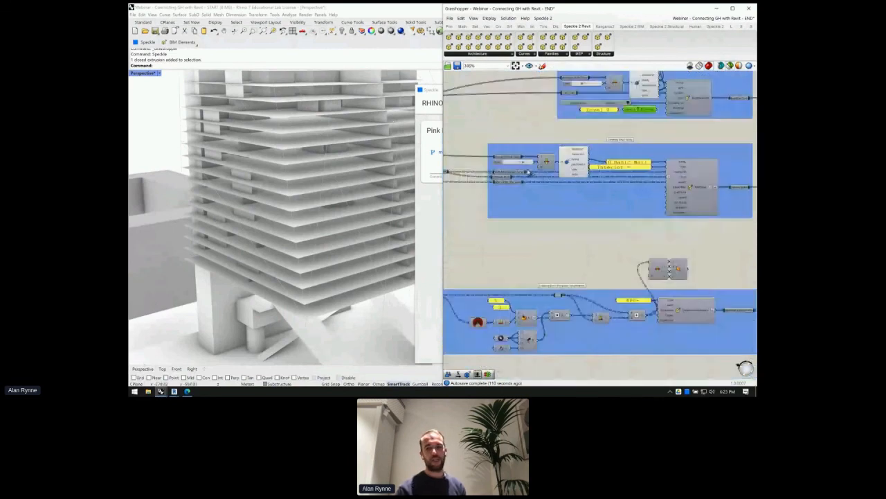
right_click_drag(528, 173, 479, 171)
scroll(666, 187, "up", 2)
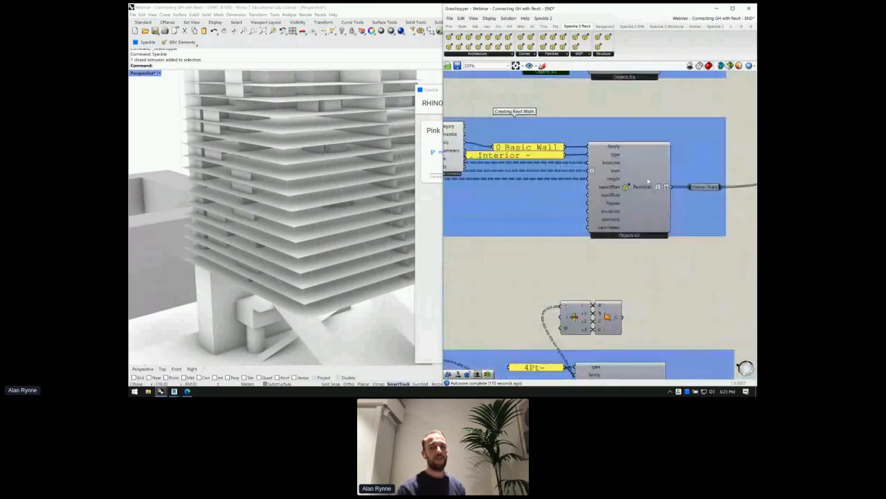
left_click(636, 194)
scroll(635, 193, "down", 3)
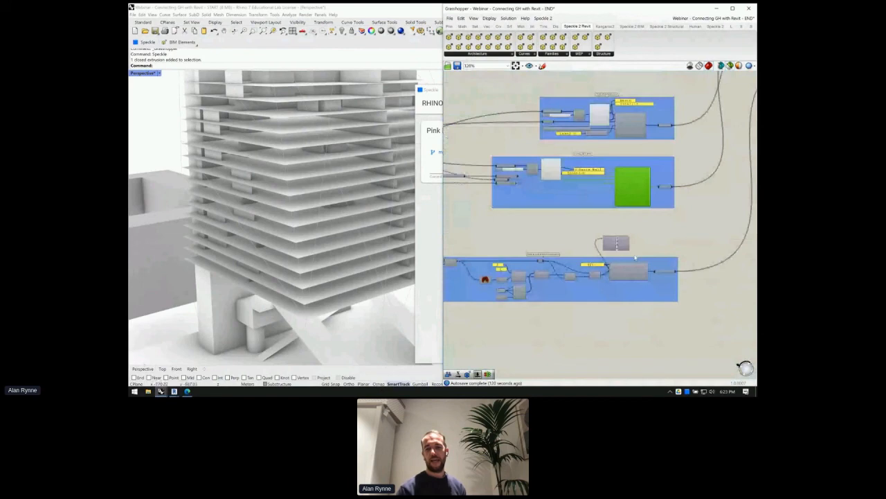
scroll(635, 258, "up", 4)
- Select the AdaptiveComponent and use its Zoom action to frame the roof panels in Rhino
left_click(608, 258)
scroll(634, 173, "down", 3)
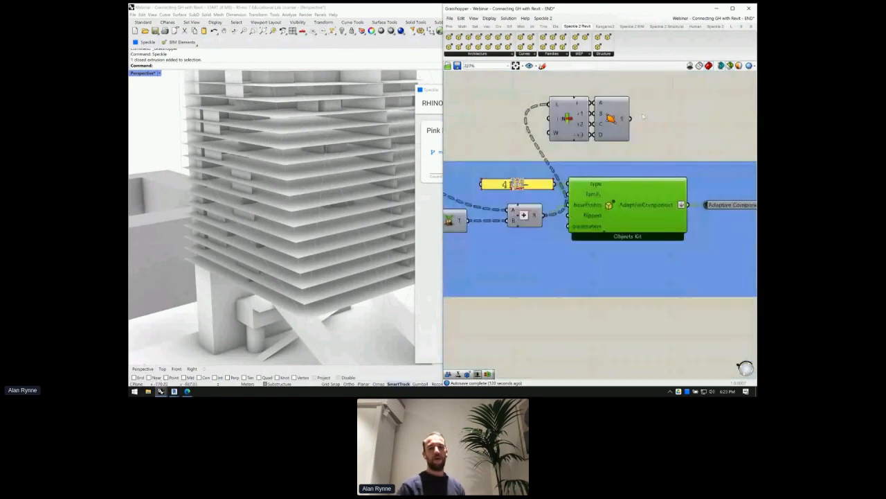
scroll(643, 117, "down", 2)
right_click_drag(553, 195, 657, 224)
scroll(706, 224, "up", 2)
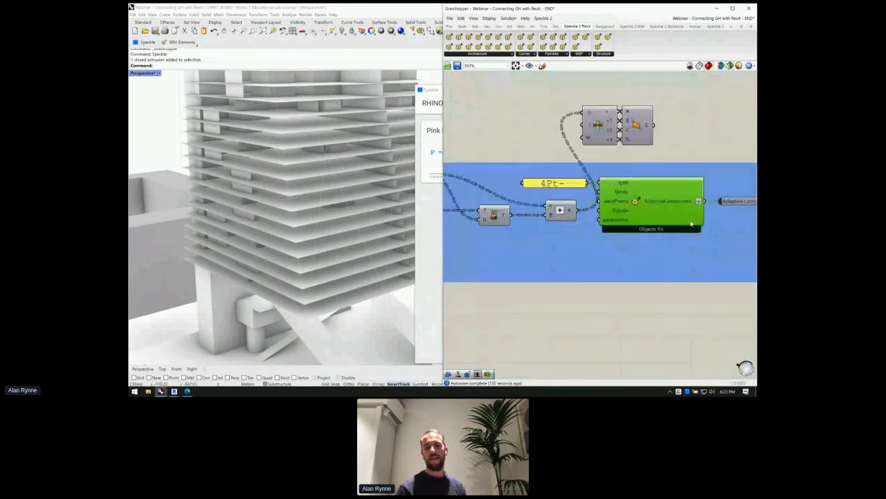
scroll(691, 224, "up", 2)
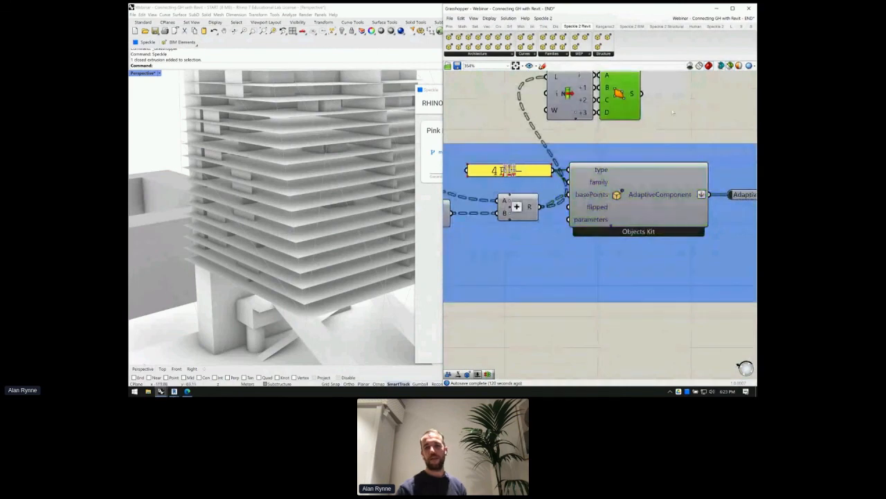
right_click(672, 113)
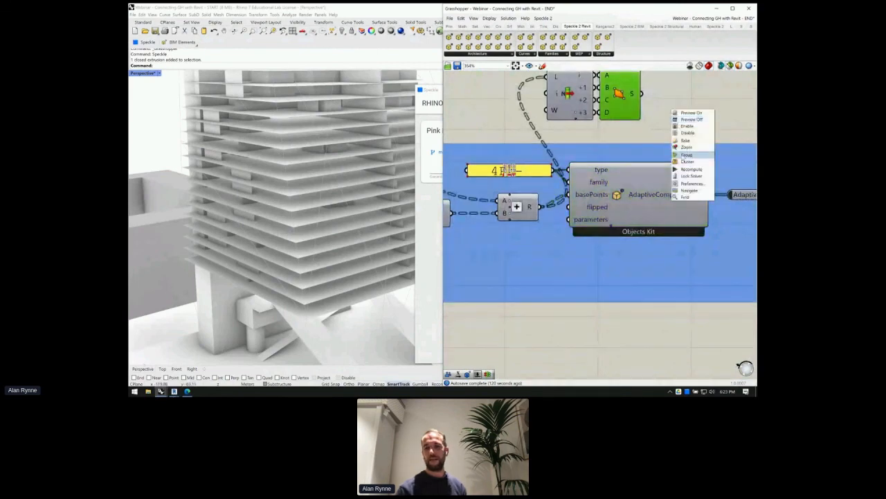
left_click(686, 147)
- Orbit the Perspective view around the tower top to see the green roof-panel spikes
right_click_drag(223, 173, 239, 247)
scroll(221, 200, "down", 5)
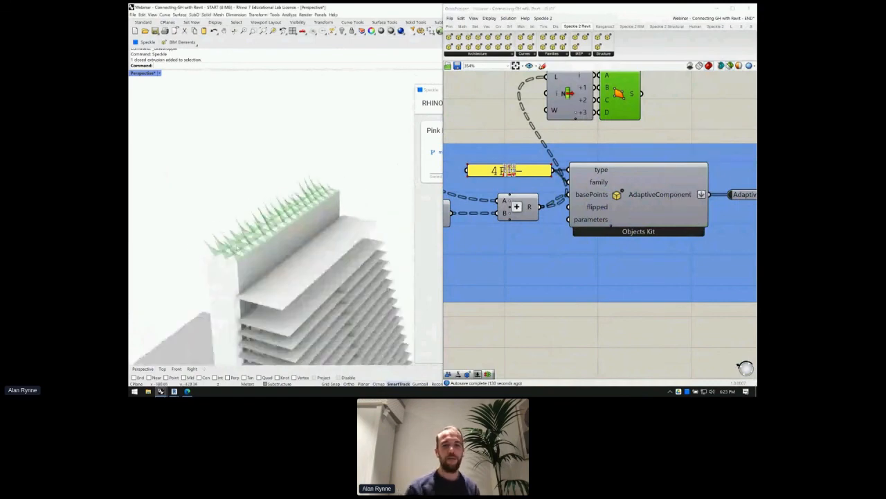
scroll(237, 246, "up", 3)
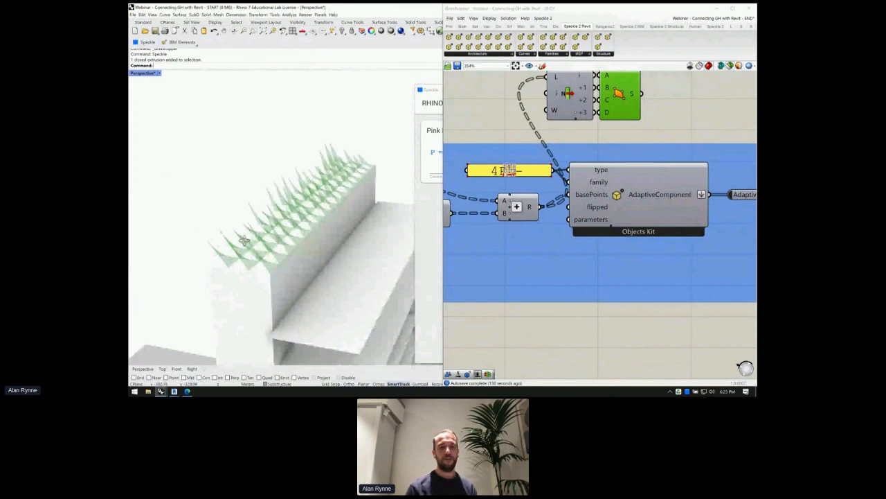
right_click_drag(244, 240, 360, 227)
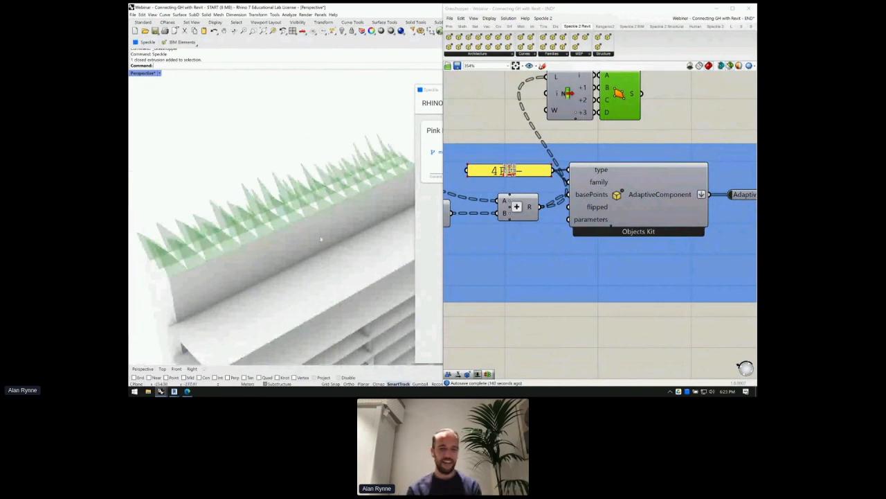
right_click_drag(317, 227, 286, 219)
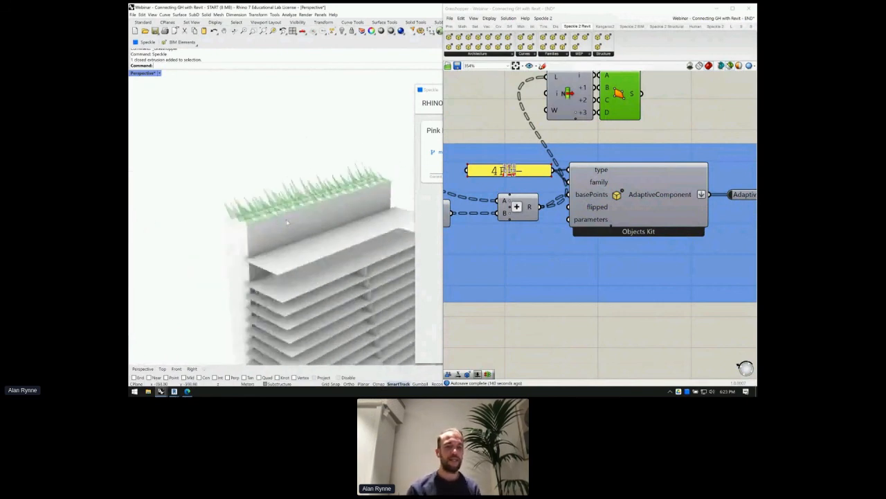
scroll(286, 219, "up", 3)
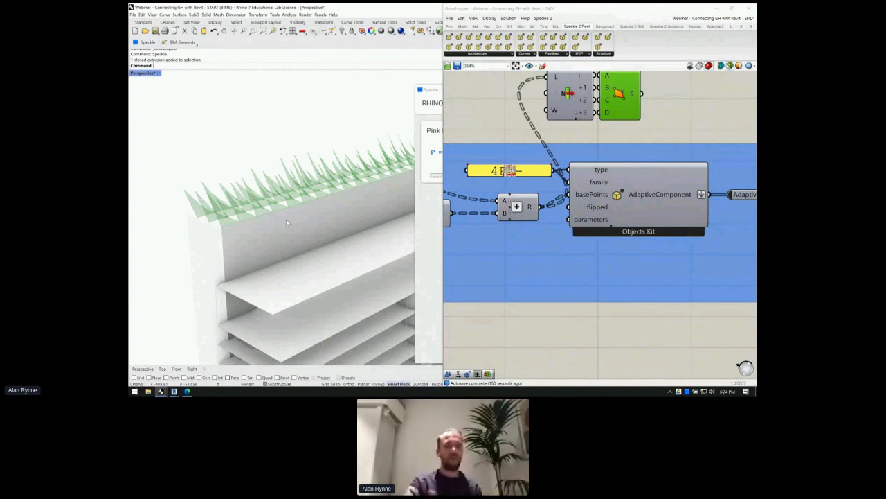
scroll(306, 213, "down", 4)
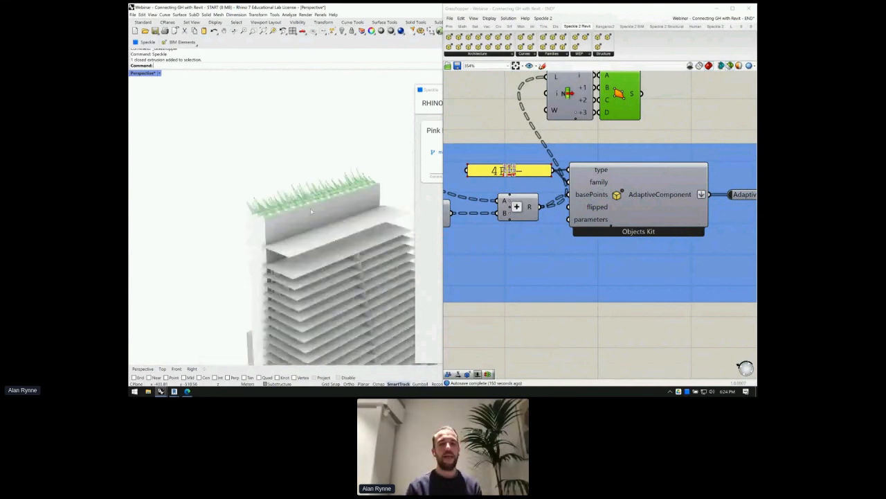
scroll(620, 187, "down", 1)
- Select the 4Pt- type-name panel and widen it to read '4Pt-AdaptivePanel'
left_click(492, 177)
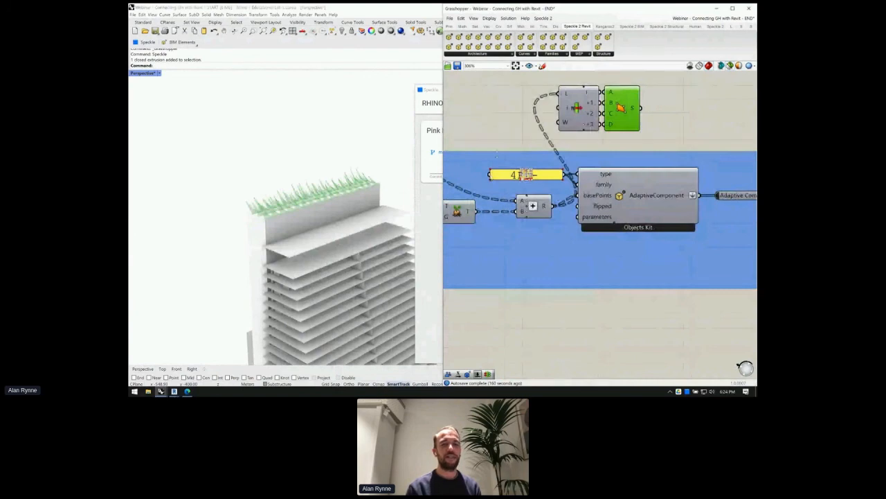
scroll(648, 171, "down", 1)
scroll(647, 171, "down", 1)
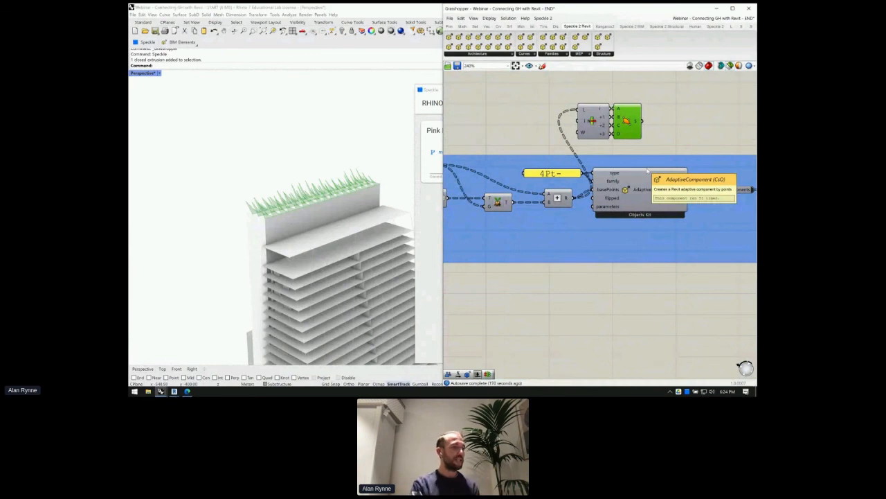
scroll(649, 170, "down", 1)
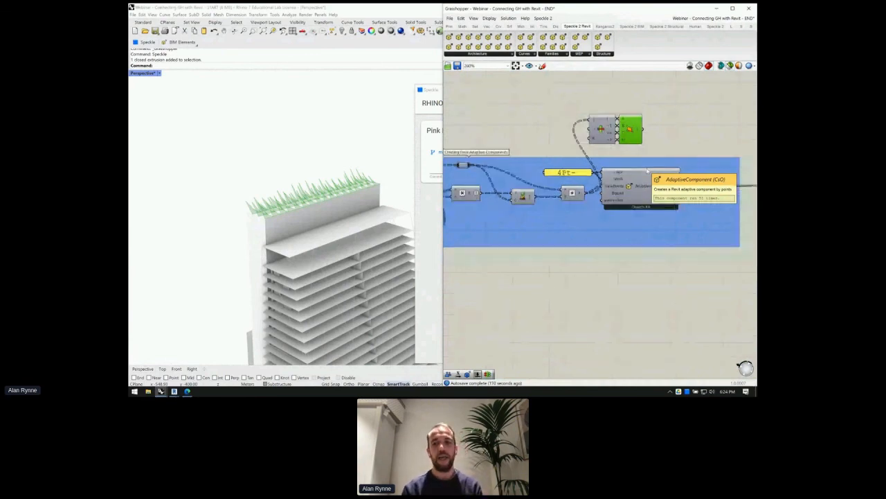
scroll(648, 171, "up", 2)
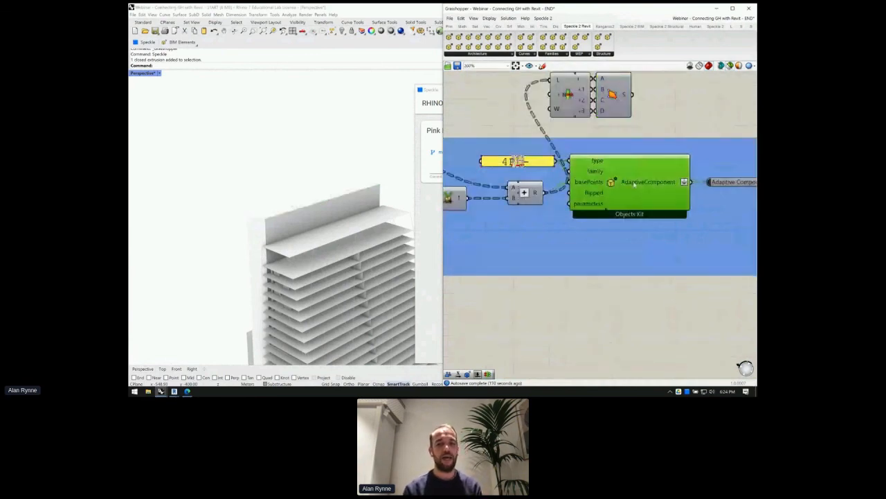
mouse_move(634, 184)
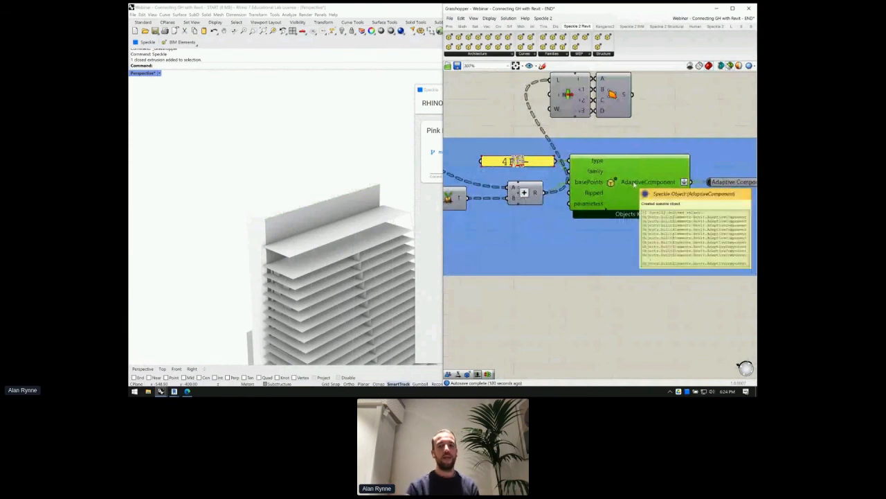
scroll(633, 184, "down", 1)
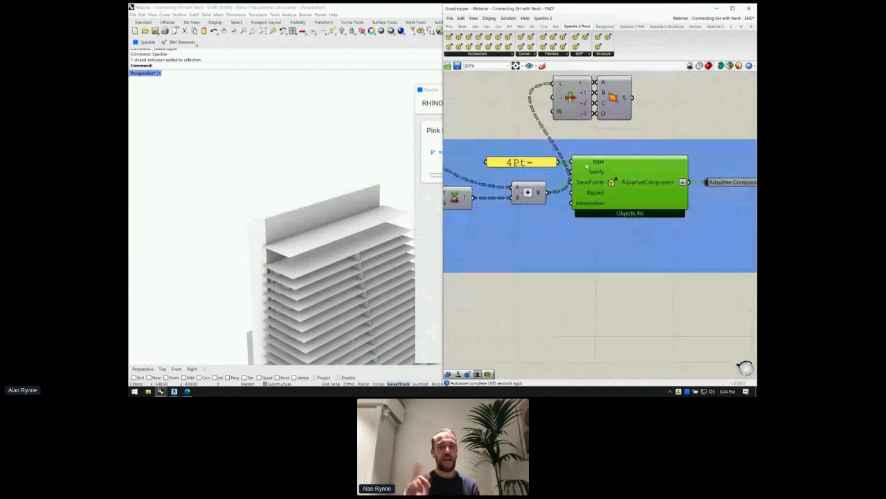
left_click(518, 160)
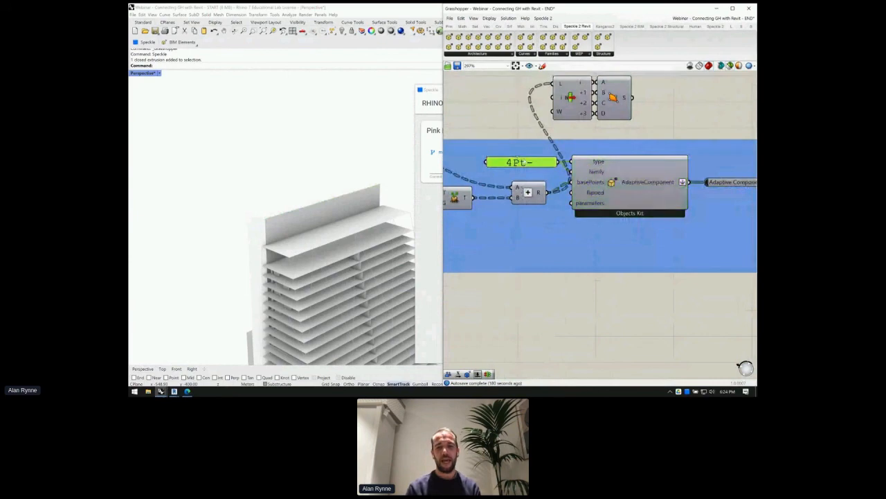
left_click_drag(517, 161, 419, 154)
right_click_drag(682, 163, 734, 158)
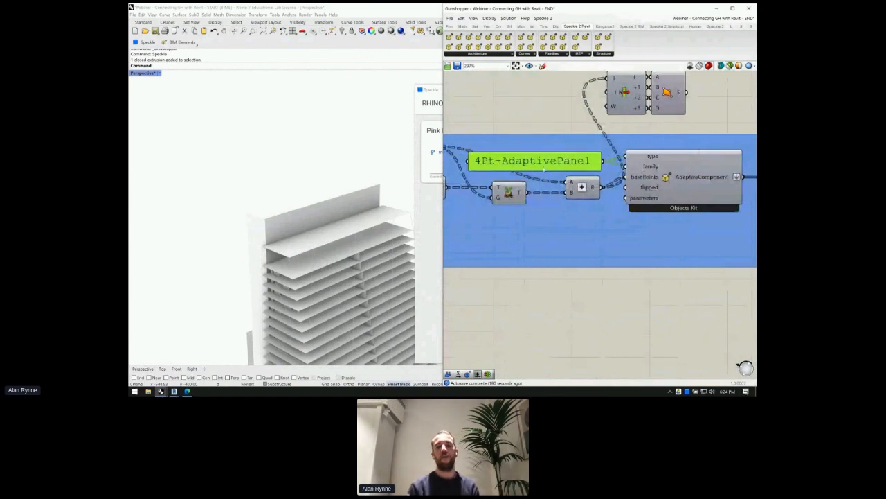
left_click_drag(544, 168, 543, 171)
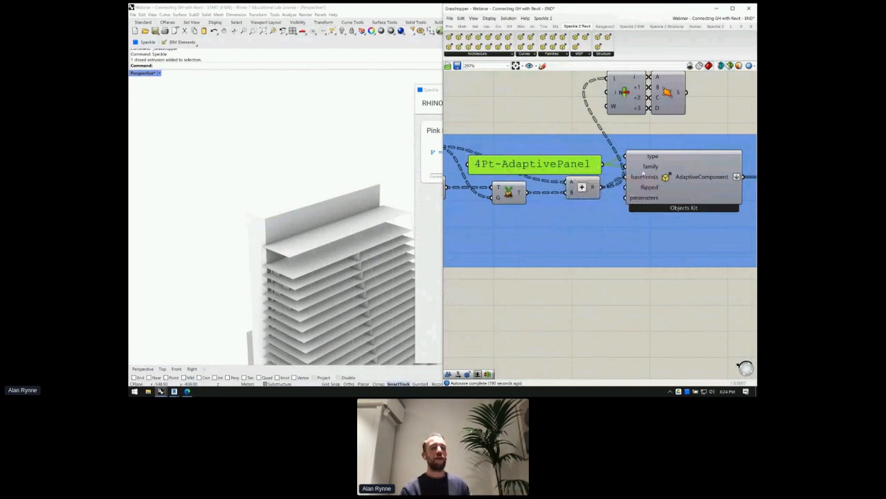
- Align the 4Pt-AdaptivePanel panel with the AdaptiveComponent node, then switch toward Revit
left_click(646, 166)
left_click_drag(488, 165, 491, 166)
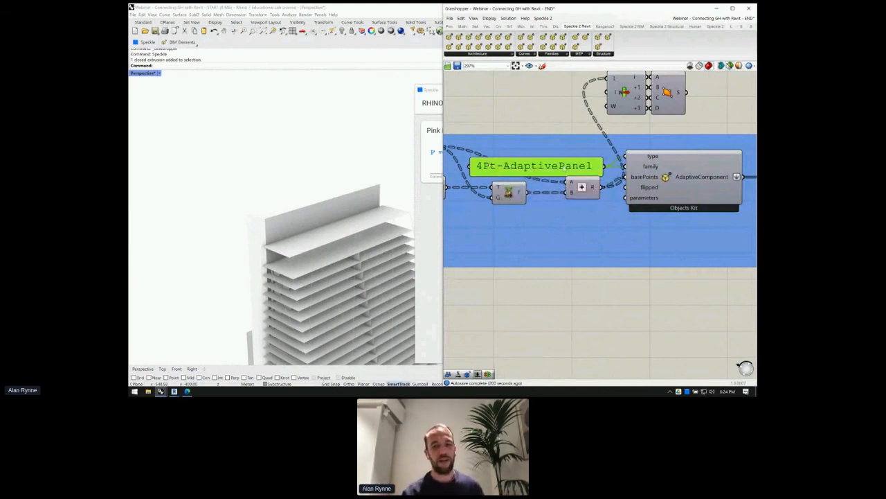
scroll(564, 170, "down", 1)
scroll(562, 166, "down", 2)
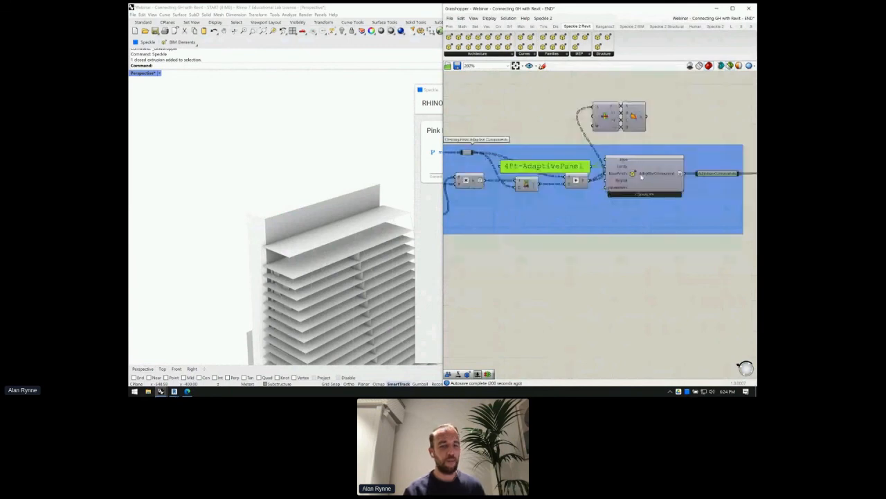
mouse_move(641, 177)
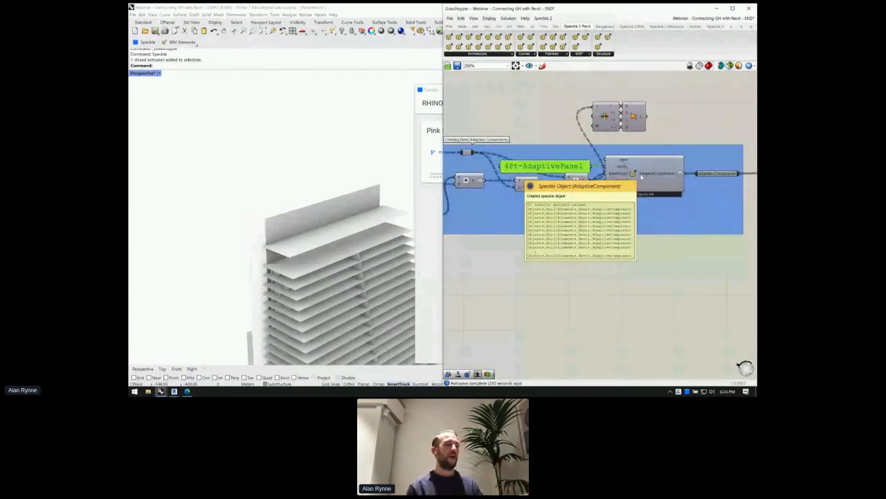
mouse_move(629, 205)
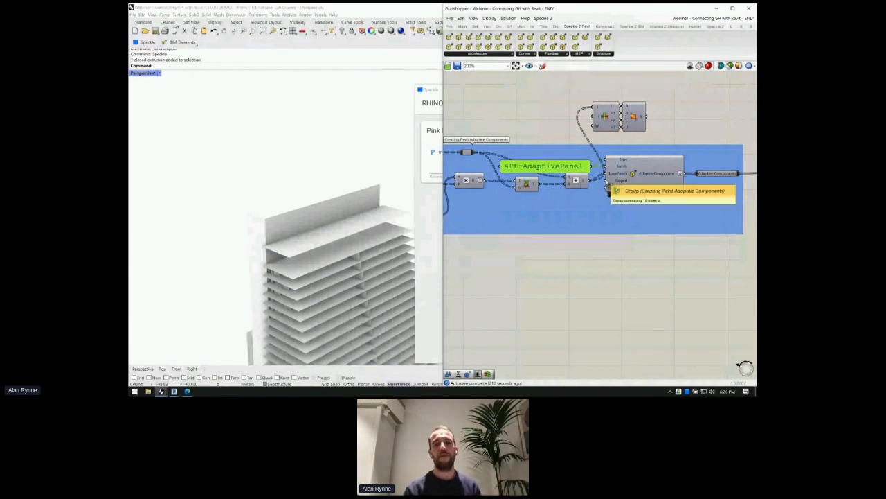
left_click(632, 177)
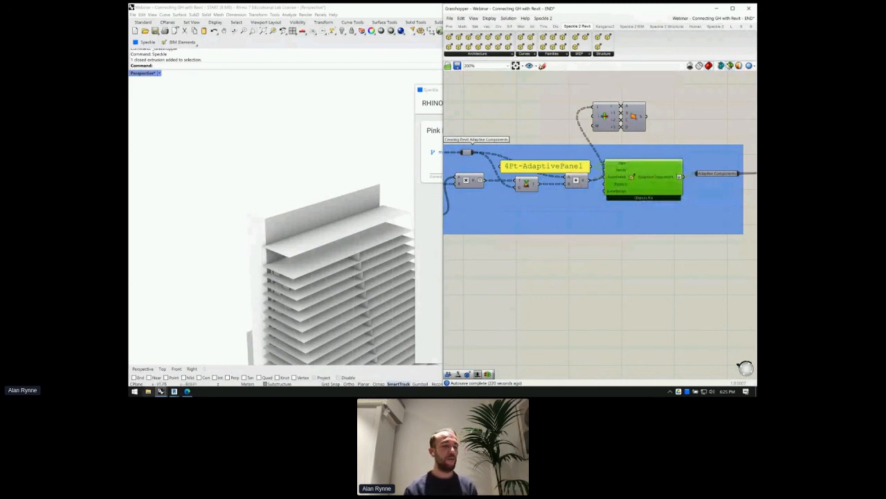
left_click(174, 392)
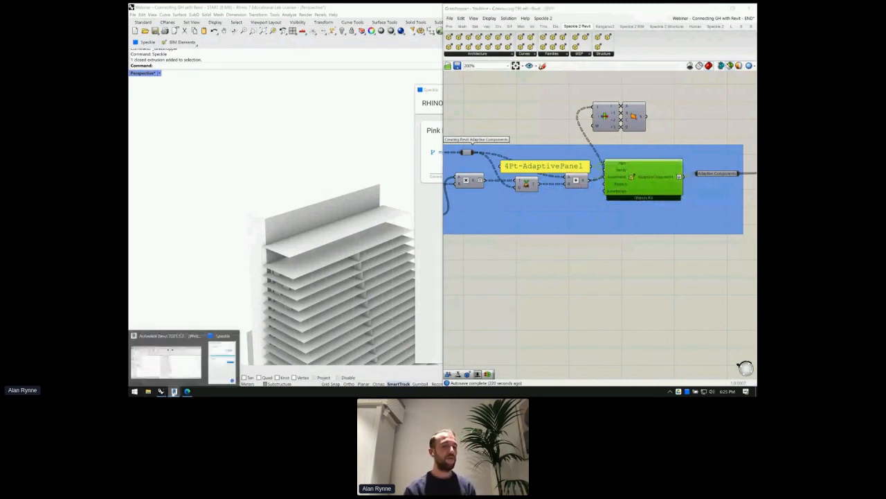
- Switch to Revit and move its Speckle streams window slightly aside
left_click(222, 361)
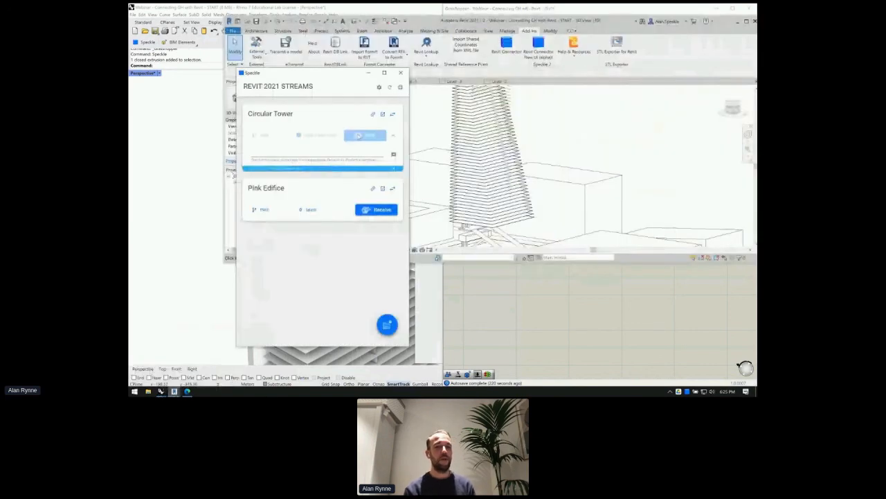
left_click_drag(349, 78, 318, 87)
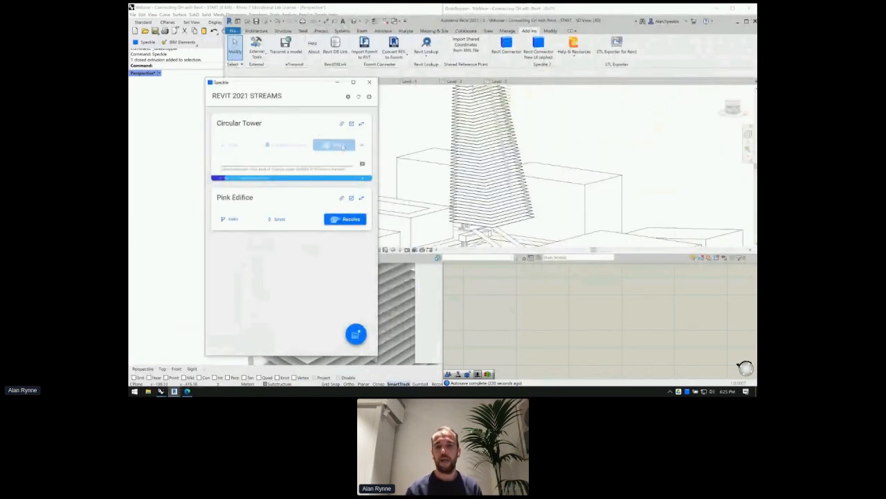
scroll(417, 151, "down", 2)
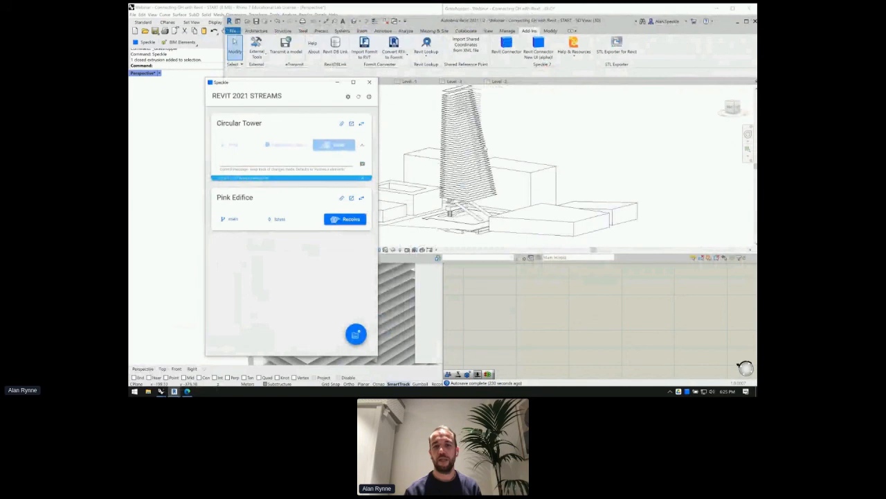
scroll(485, 148, "down", 1)
left_click(526, 308)
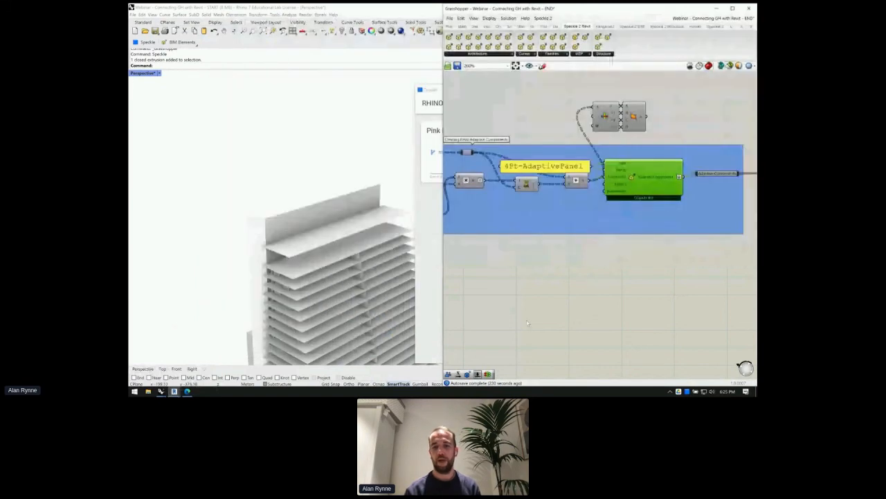
- Bring Revit forward and close the START project view, dismissing the save-changes prompt
left_click(174, 391)
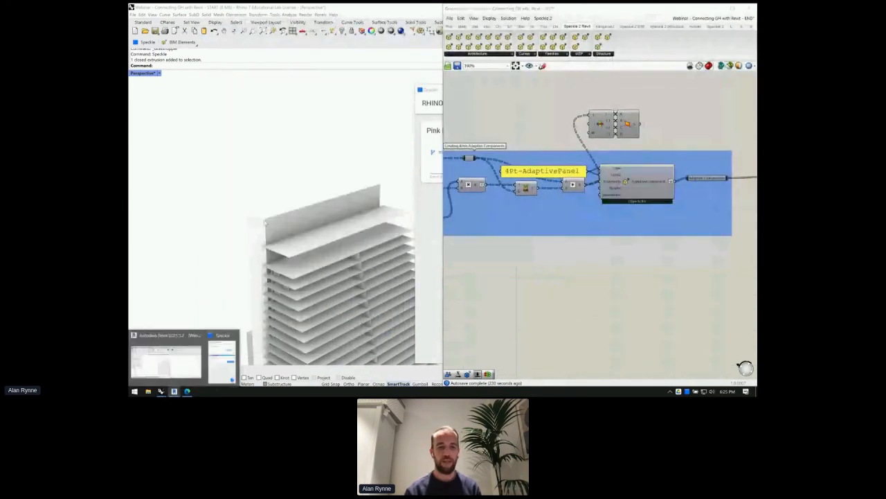
left_click(167, 362)
left_click(716, 8)
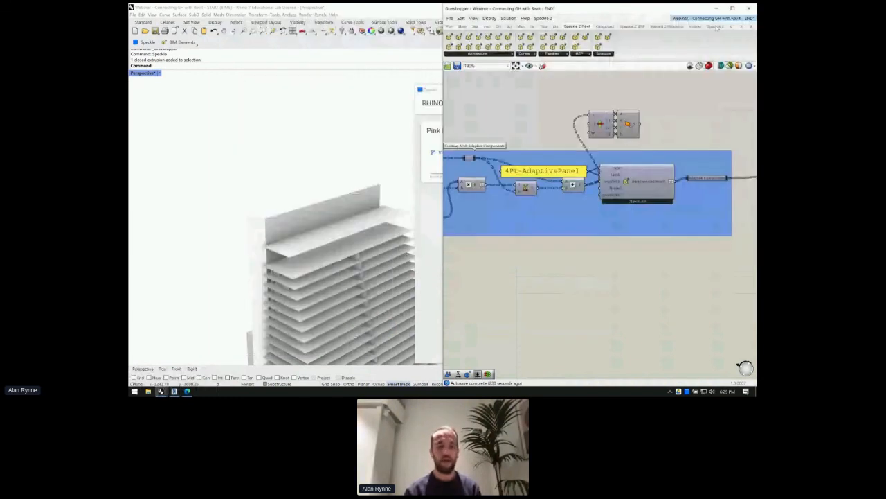
left_click(174, 392)
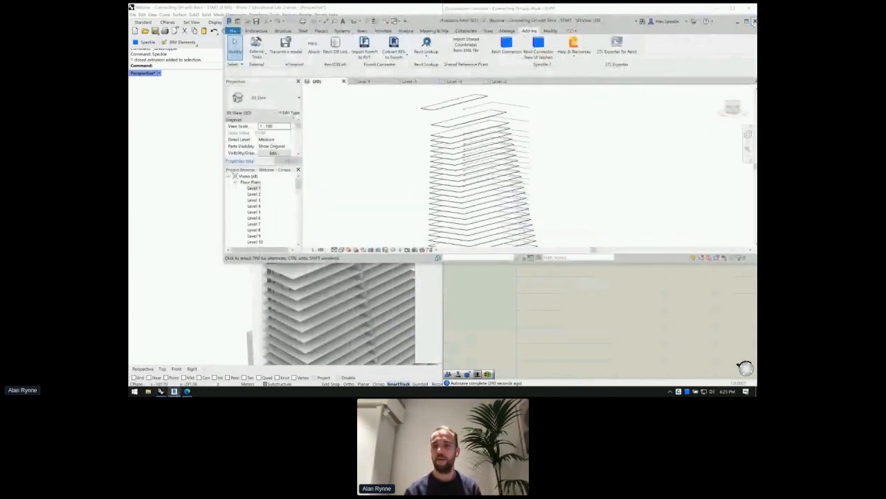
left_click(754, 21)
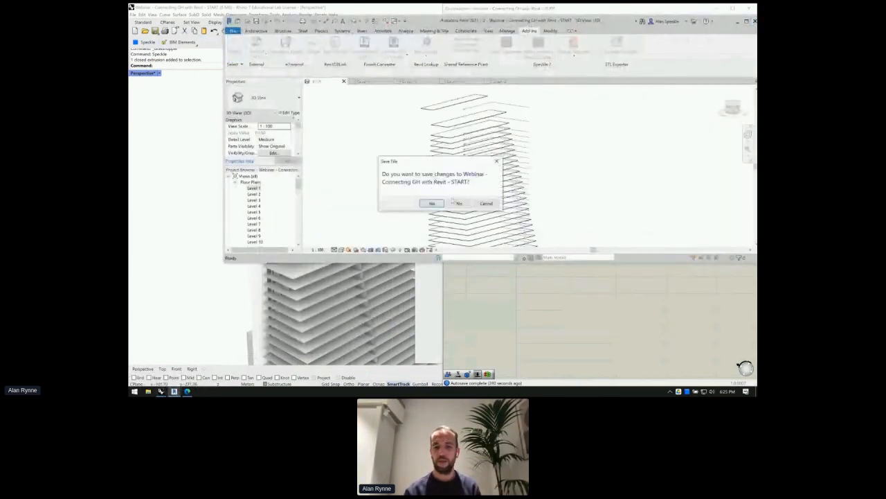
left_click(458, 203)
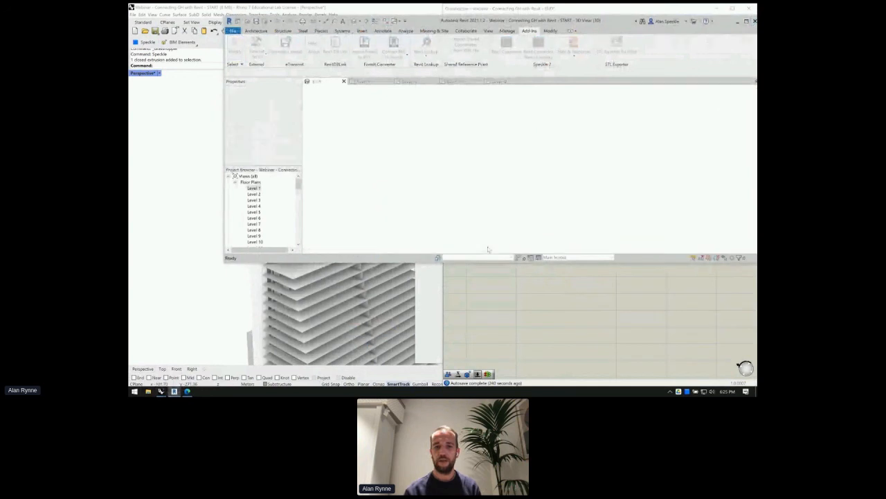
- Open the Pink Edifice stream's web page in Edge and copy its address
scroll(555, 208, "down", 5)
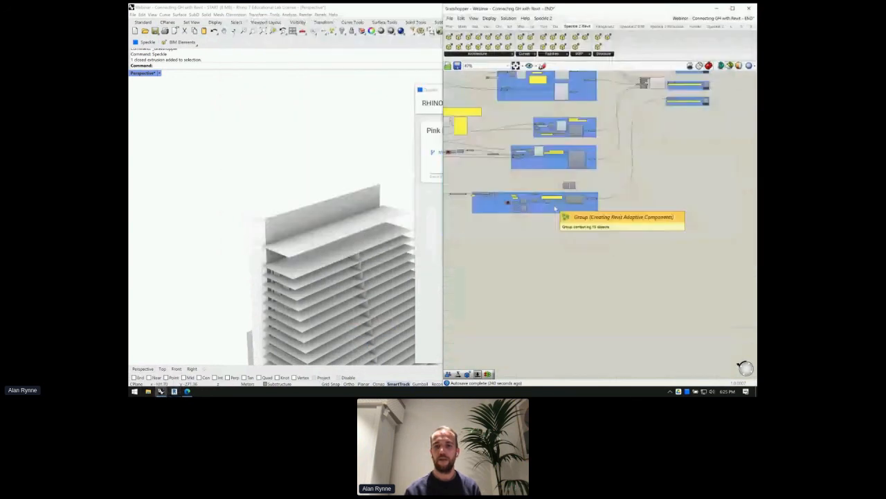
scroll(555, 208, "down", 3)
scroll(622, 147, "up", 4)
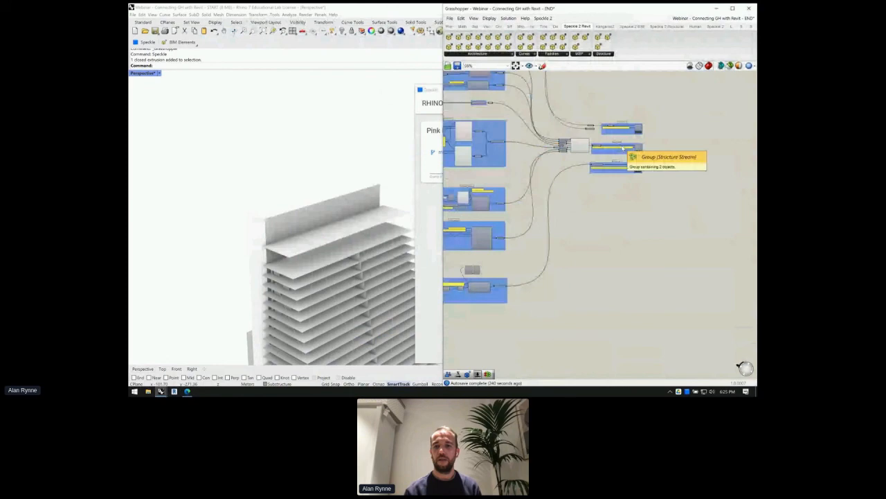
scroll(623, 147, "up", 4)
scroll(623, 109, "down", 1)
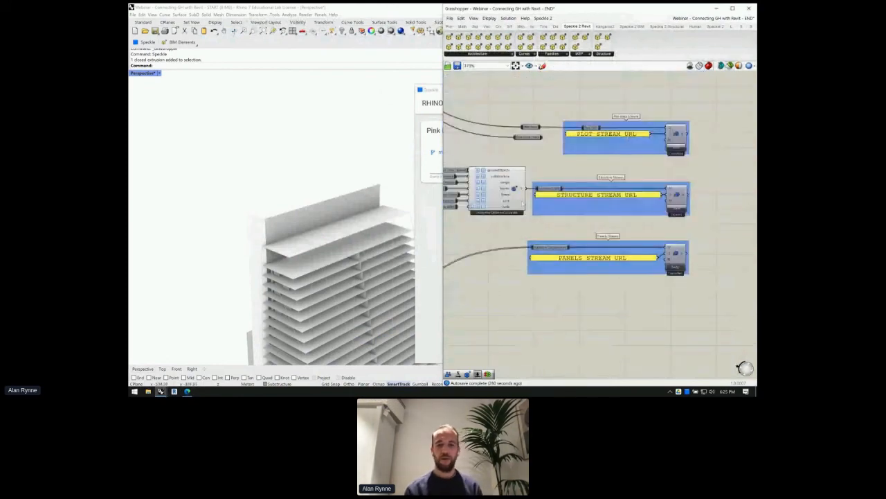
right_click_drag(521, 263, 534, 246)
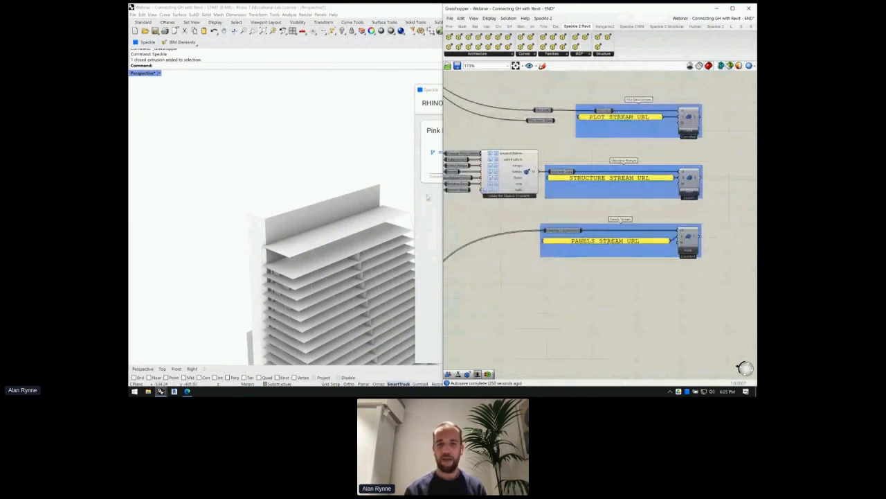
left_click(428, 198)
left_click(175, 392)
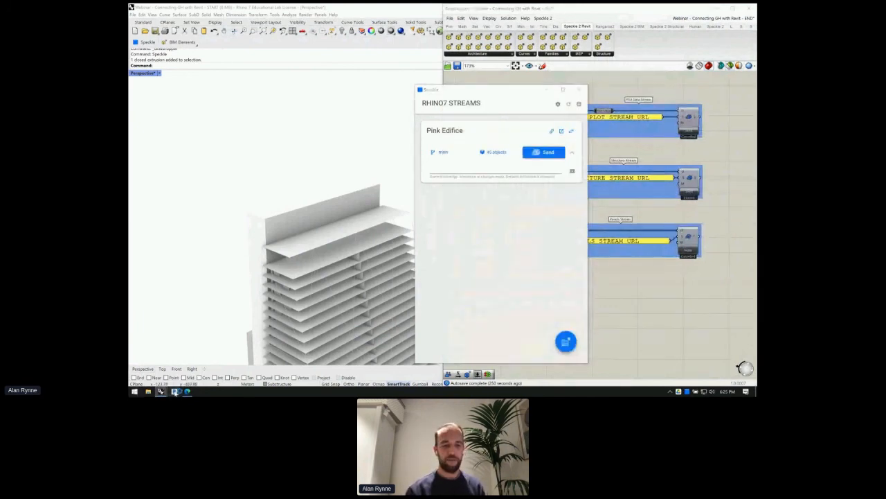
left_click(560, 130)
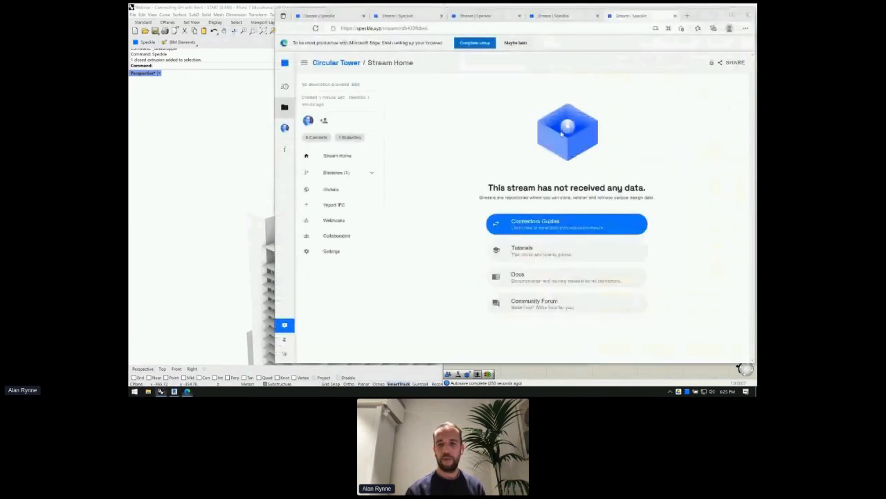
double_click(430, 29)
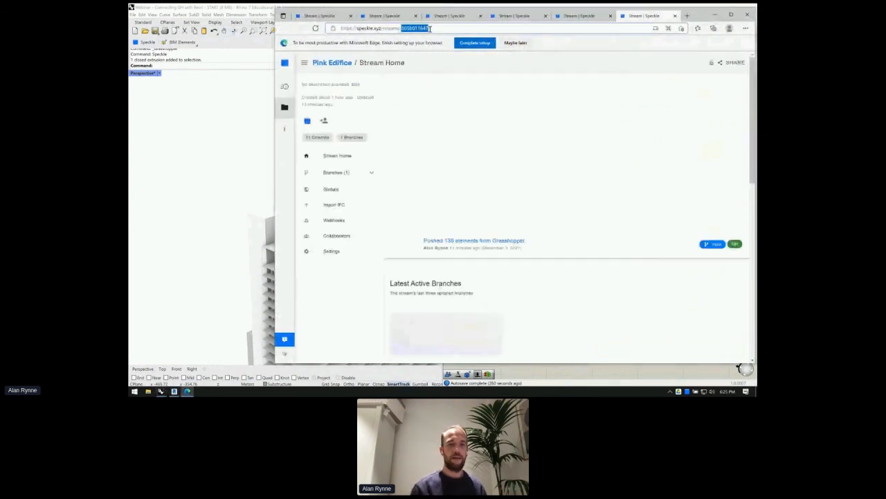
- Paste the Pink Edifice URL into the PANELS STREAM URL panel and confirm
left_click(551, 382)
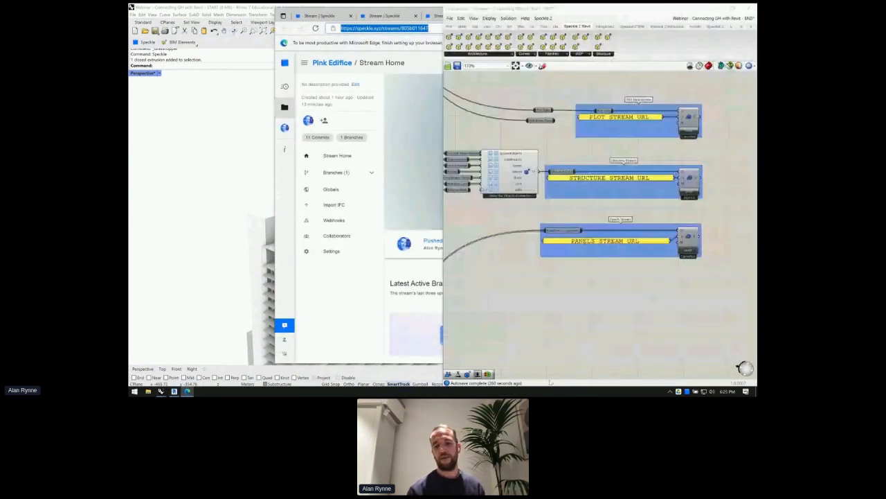
double_click(621, 241)
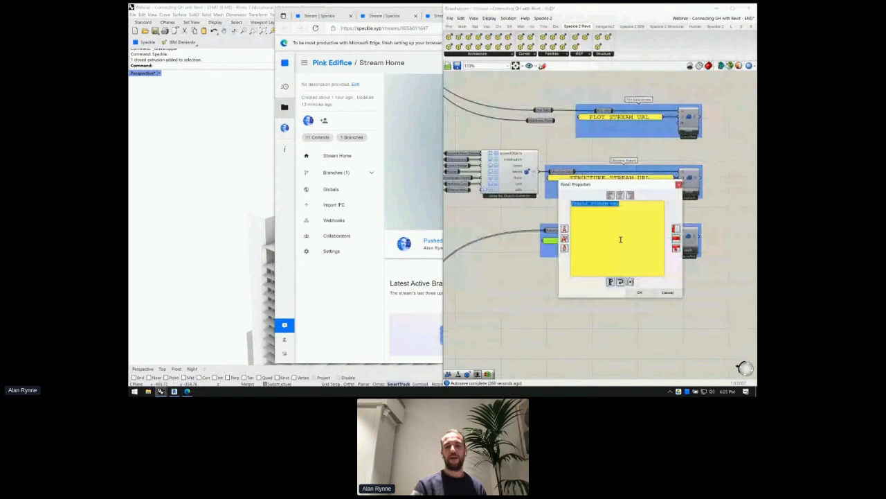
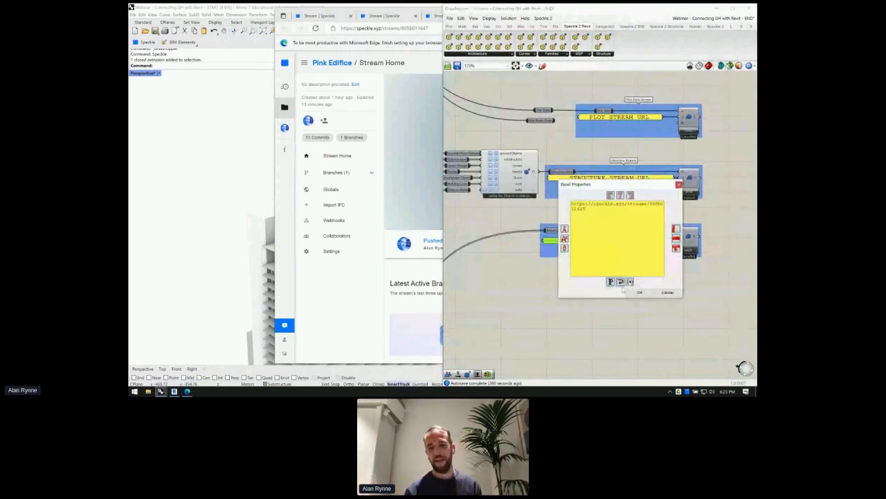
left_click(638, 293)
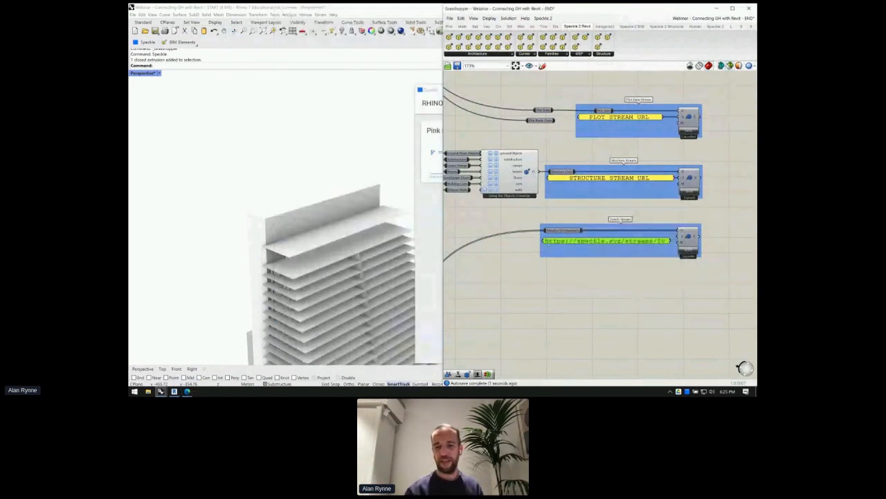
- Widen the URL panel and inspect the Objects Converter and the three Speckle send streams
left_click_drag(543, 244, 506, 248)
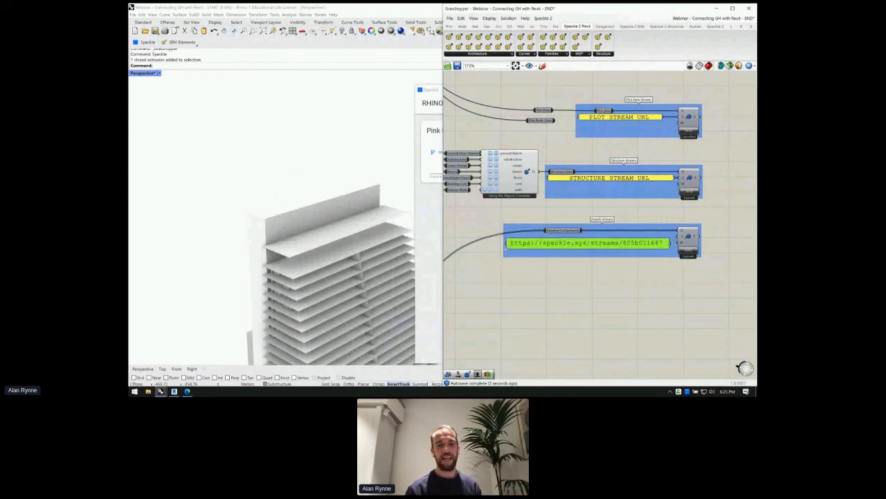
scroll(521, 149, "up", 4)
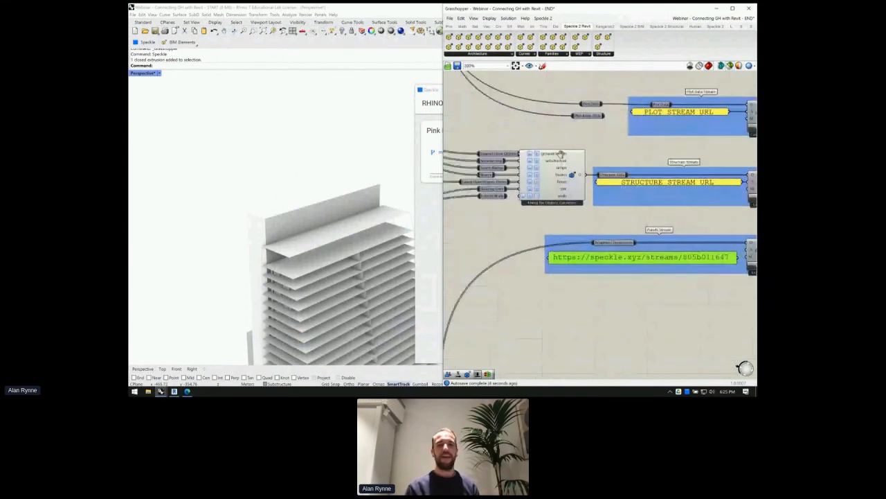
right_click_drag(555, 166, 579, 176)
scroll(578, 177, "down", 3)
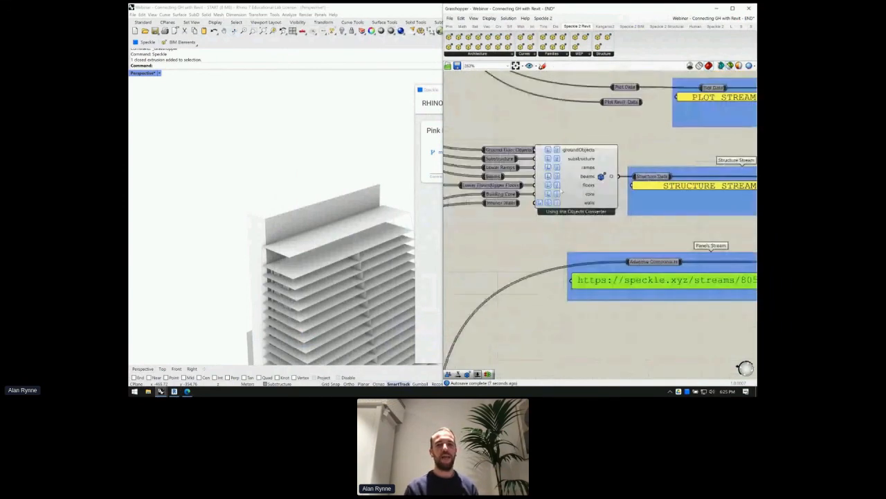
scroll(558, 172, "up", 3)
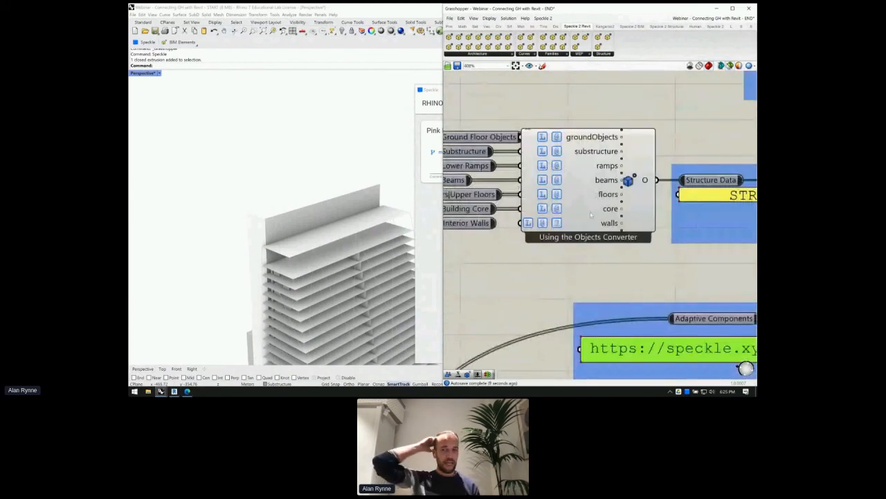
mouse_move(591, 215)
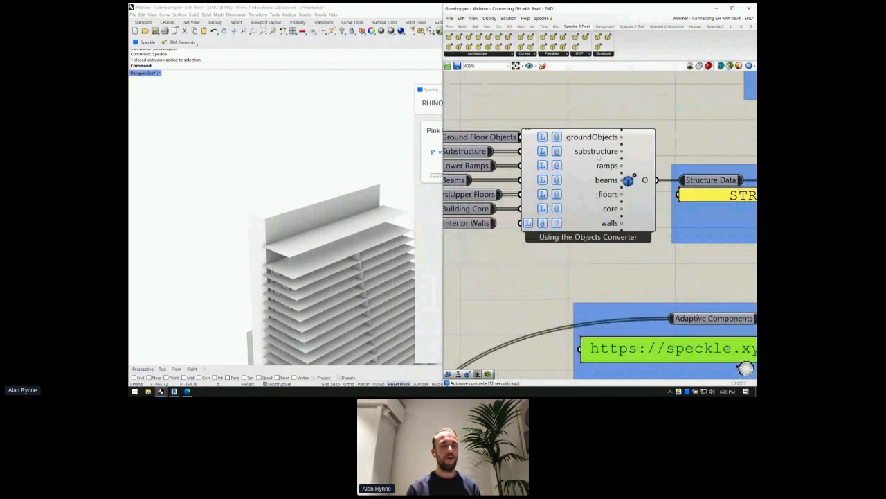
scroll(598, 159, "down", 1)
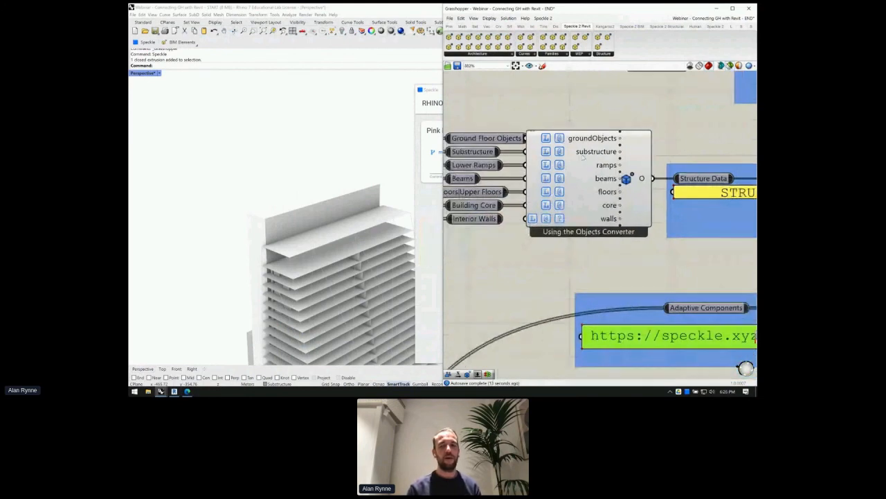
scroll(584, 158, "down", 2)
scroll(622, 210, "down", 2)
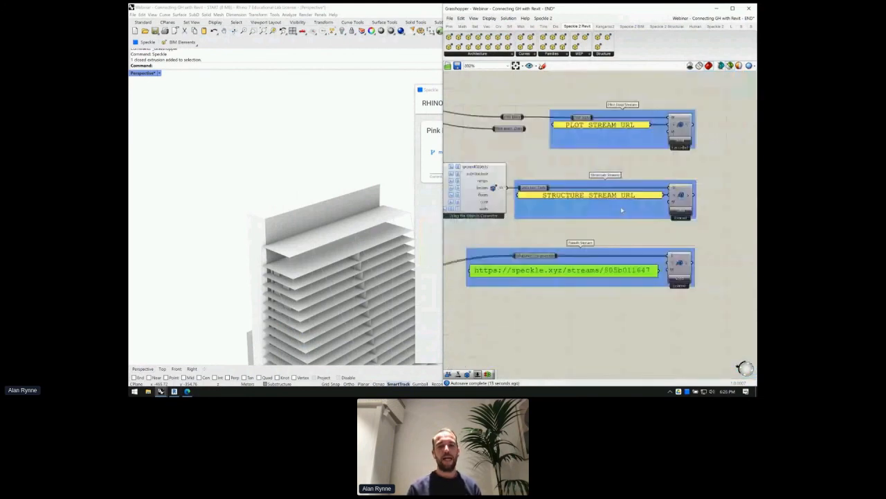
scroll(621, 210, "up", 3)
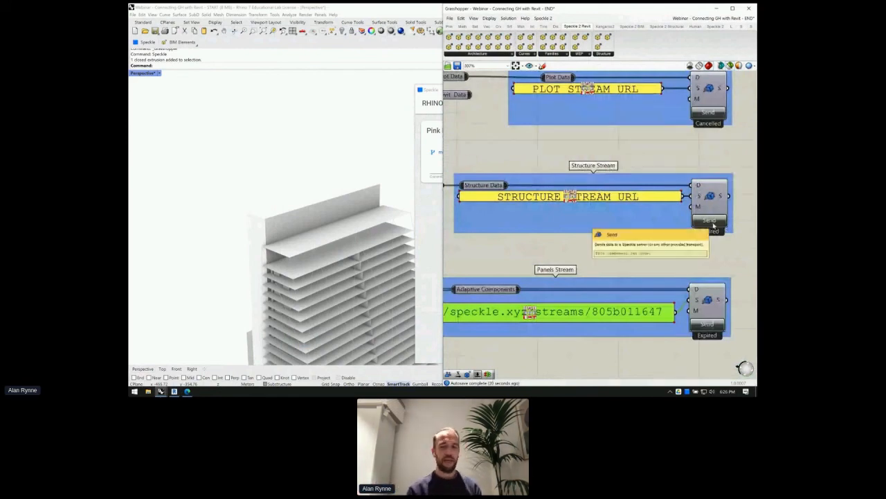
left_click(161, 391)
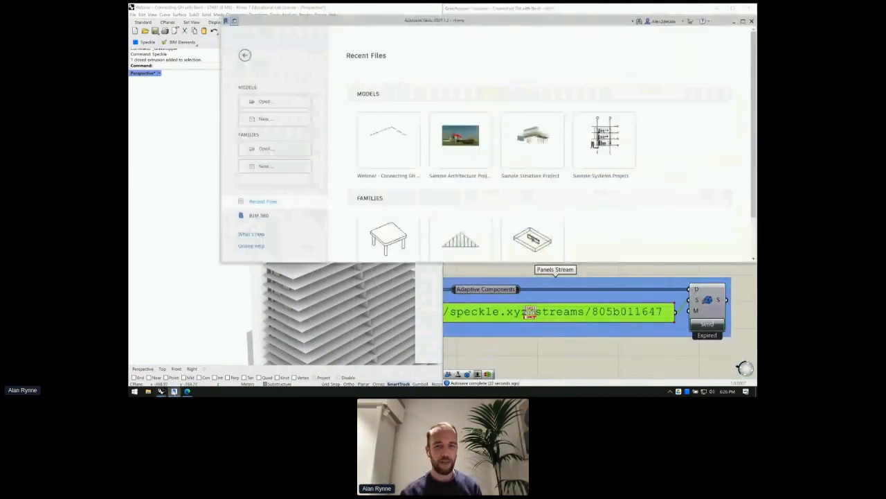
- Open the Webinar project from Recent Files and recheck the Panels stream URL panel
left_click(397, 143)
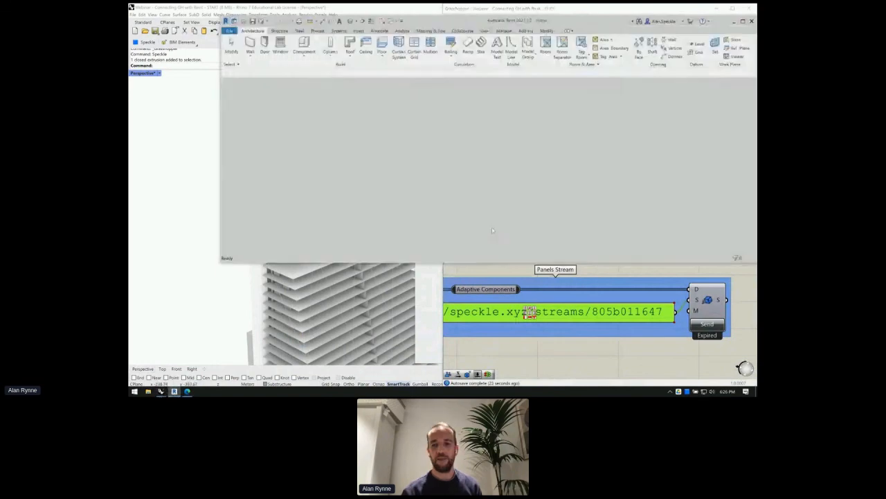
left_click(618, 273)
scroll(614, 281, "down", 4)
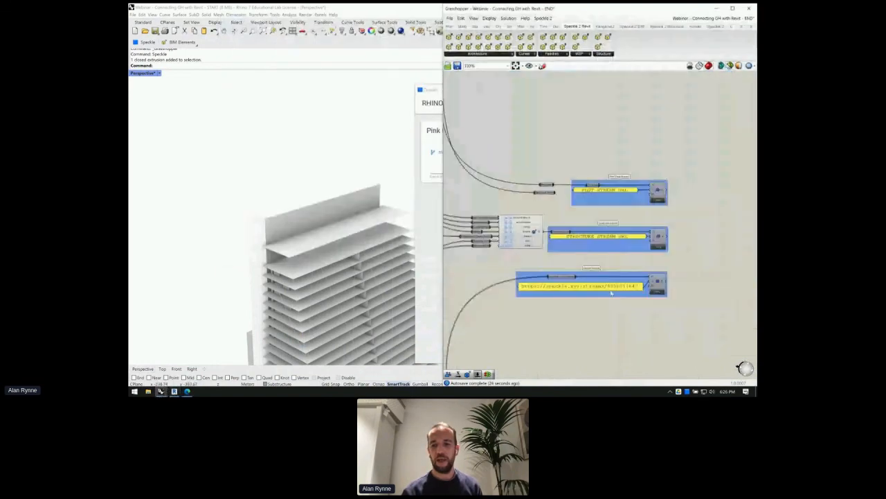
scroll(611, 292, "up", 4)
left_click(624, 284)
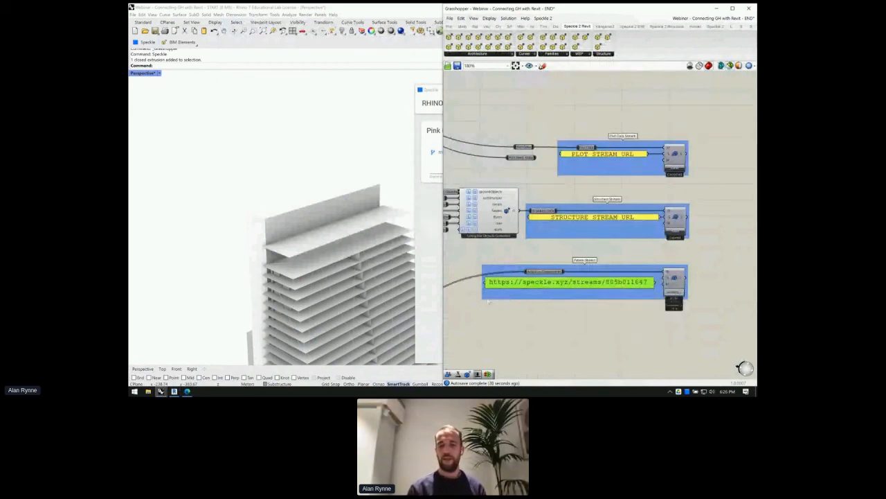
- In Revit, launch the Speckle Revit Connector from Add-Ins and start adding a stream
left_click(175, 392)
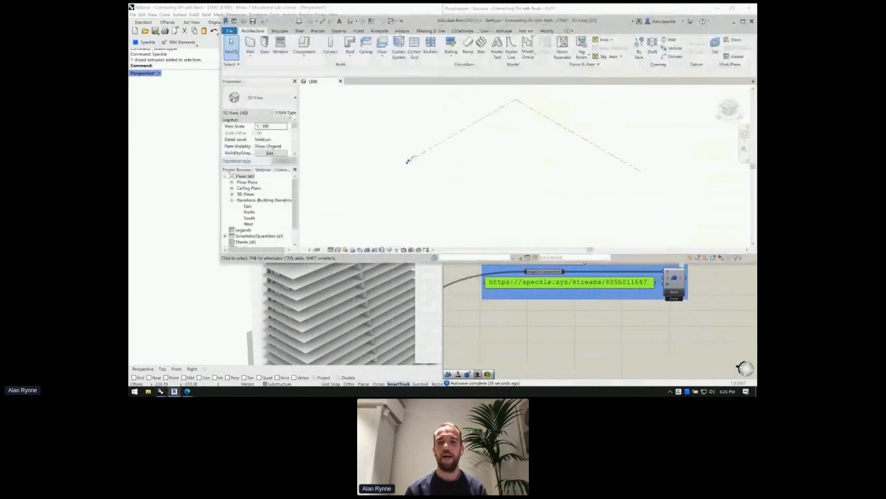
left_click(525, 31)
left_click(502, 46)
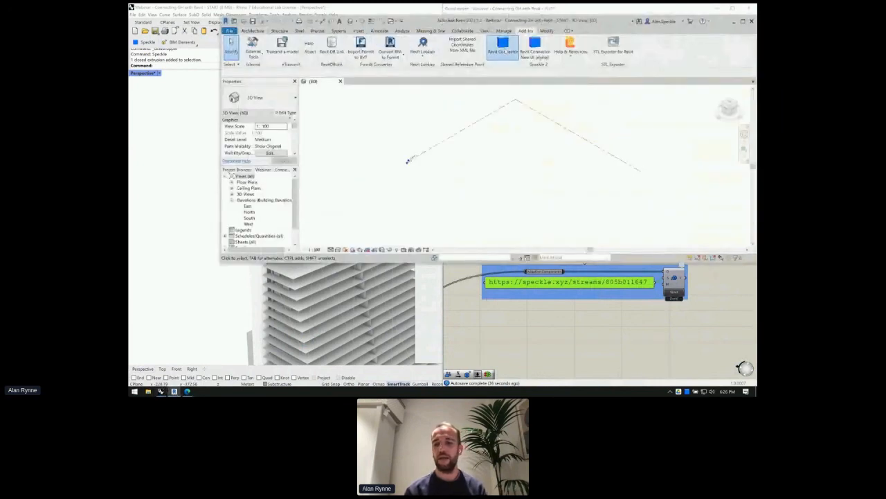
left_click(507, 310)
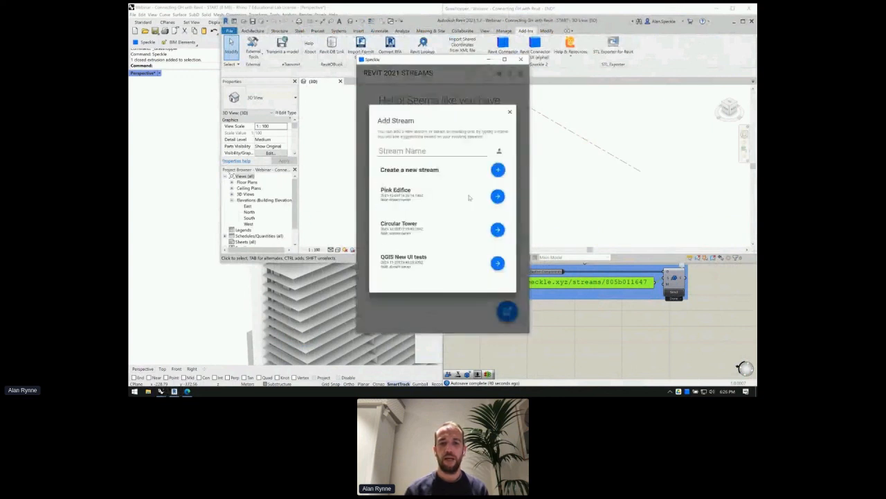
- Add and receive the Pink Edifice stream, moving the Speckle panel aside as roof panels load
left_click(408, 194)
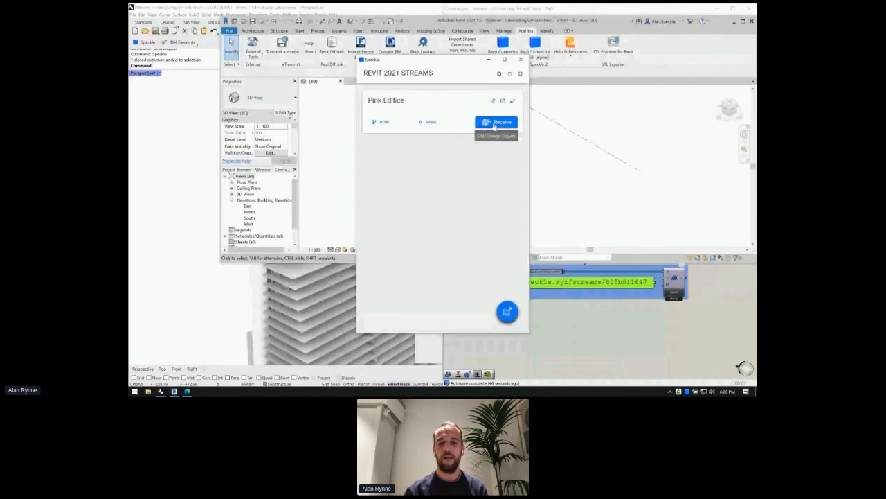
left_click(494, 122)
left_click_drag(437, 66, 631, 175)
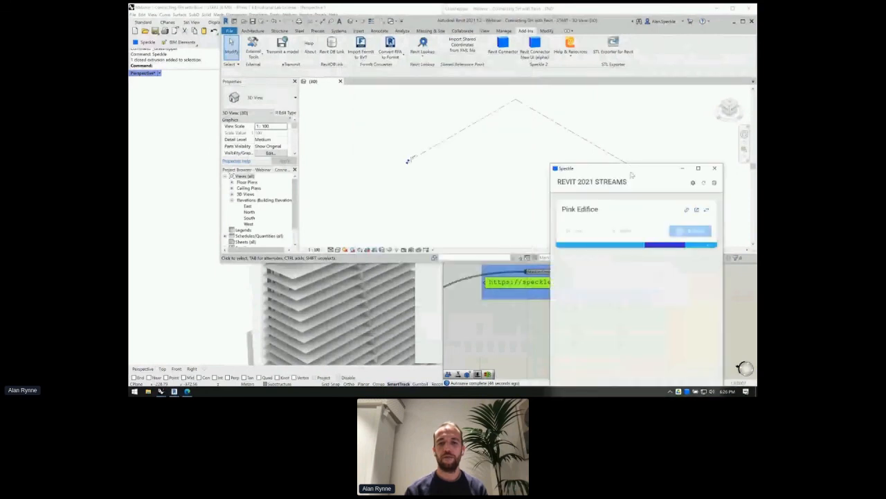
scroll(441, 202, "down", 5)
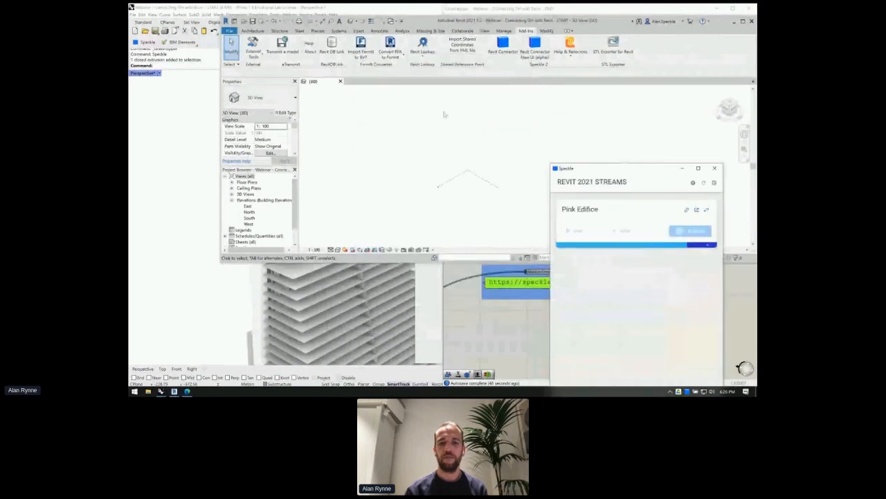
scroll(466, 205, "down", 5)
scroll(468, 103, "up", 4)
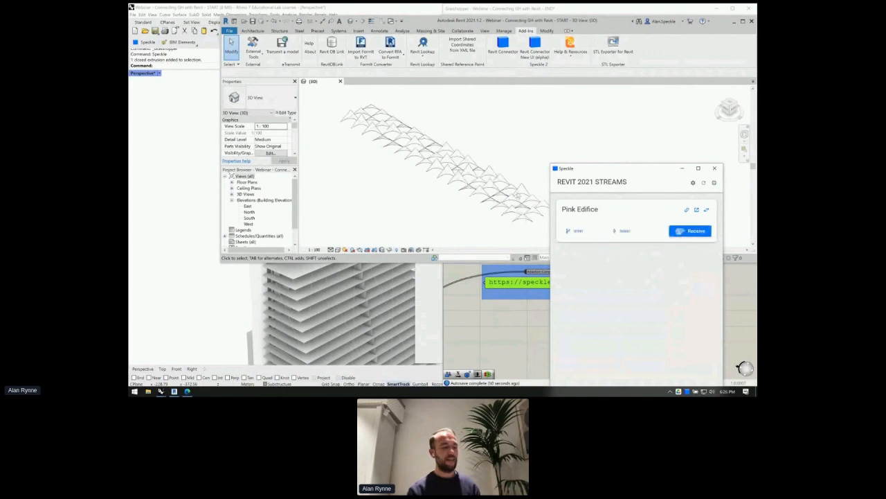
- Orbit to a near-horizontal roof view, drag one panel's top point to reshape it, then undo
middle_click_drag(519, 189, 452, 198, "shift")
scroll(452, 197, "down", 3)
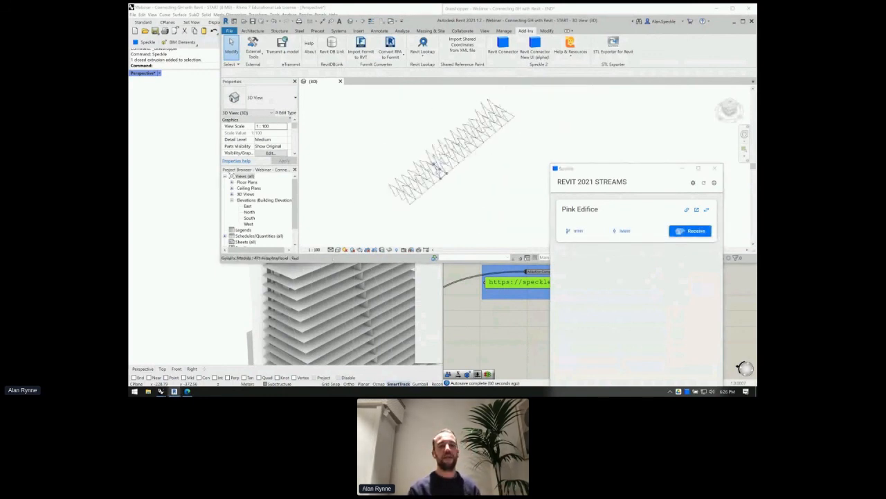
scroll(447, 173, "up", 2)
middle_click_drag(448, 202, 395, 143, "shift")
scroll(395, 143, "up", 1)
left_click(391, 118)
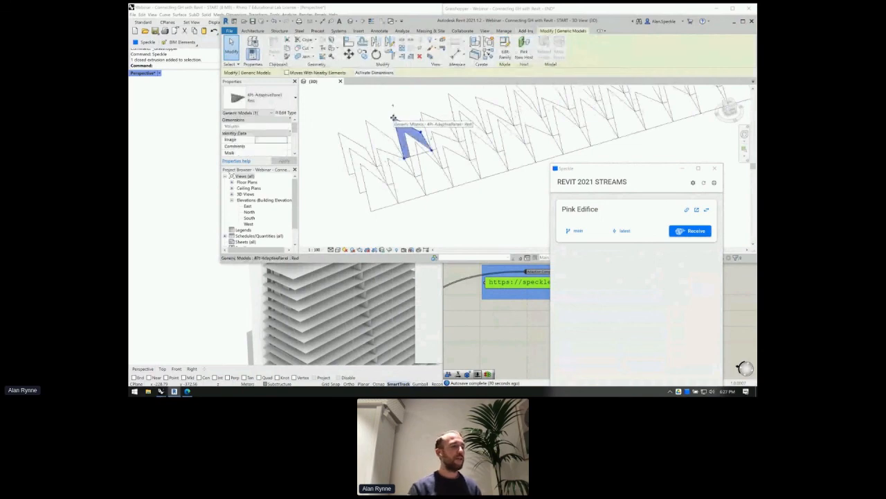
left_click_drag(392, 118, 383, 102)
key("ctrl+z")
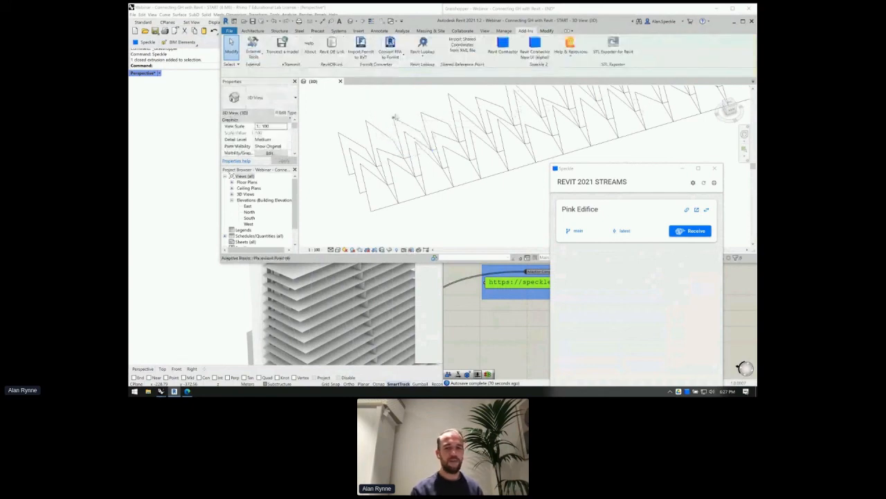
- Drag a panel's adaptive point slightly downward, then select and deselect another panel and its point
left_click(394, 116)
left_click_drag(394, 106, 338, 137)
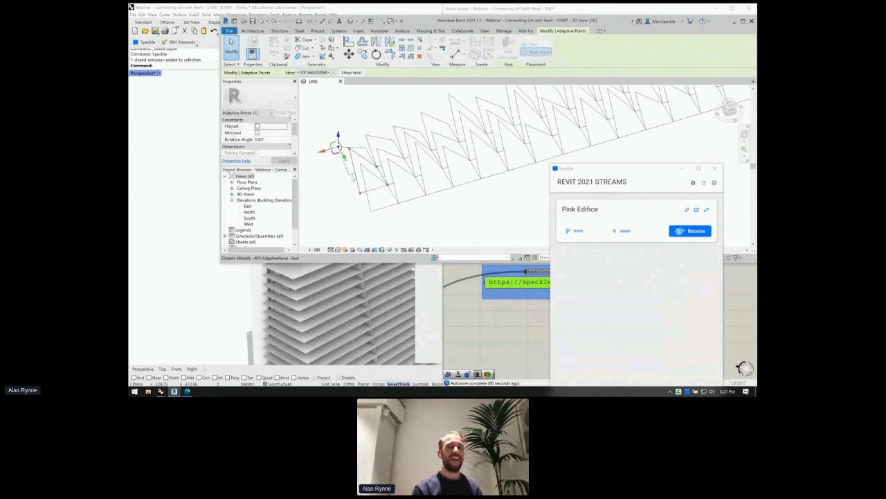
scroll(354, 176, "down", 1)
scroll(354, 177, "down", 1)
left_click(354, 178)
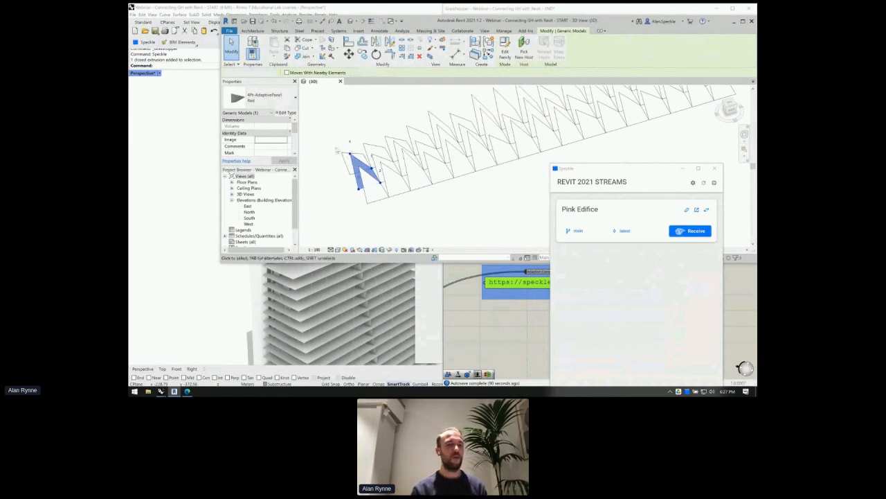
left_click(340, 148)
left_click(350, 155)
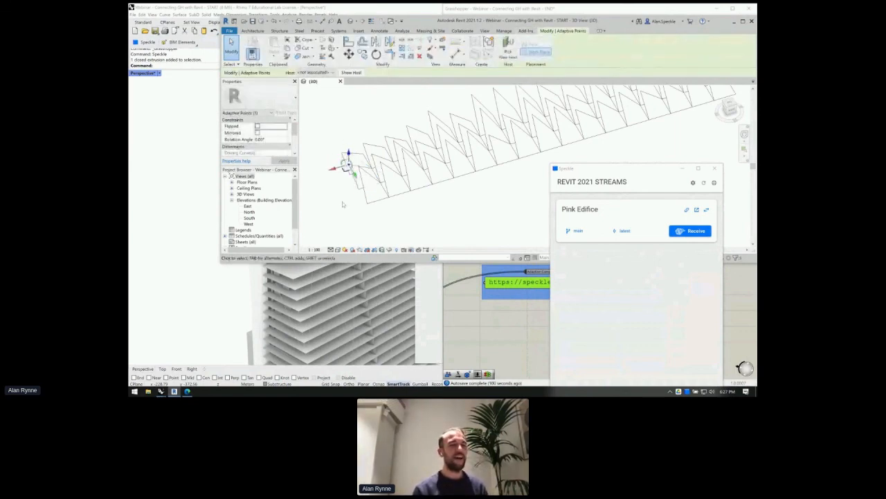
left_click(344, 173)
- Select neighbouring roof panels and their adaptive and placement points
scroll(344, 173, "up", 4)
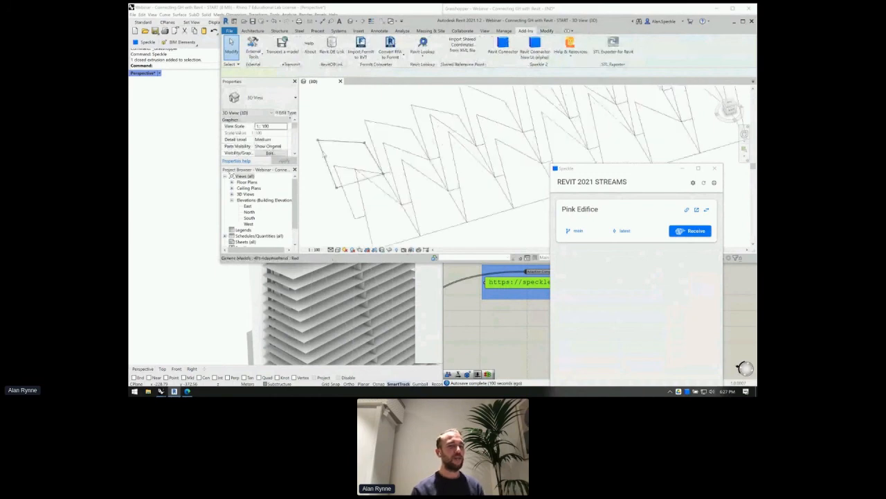
left_click(352, 143)
left_click(364, 122)
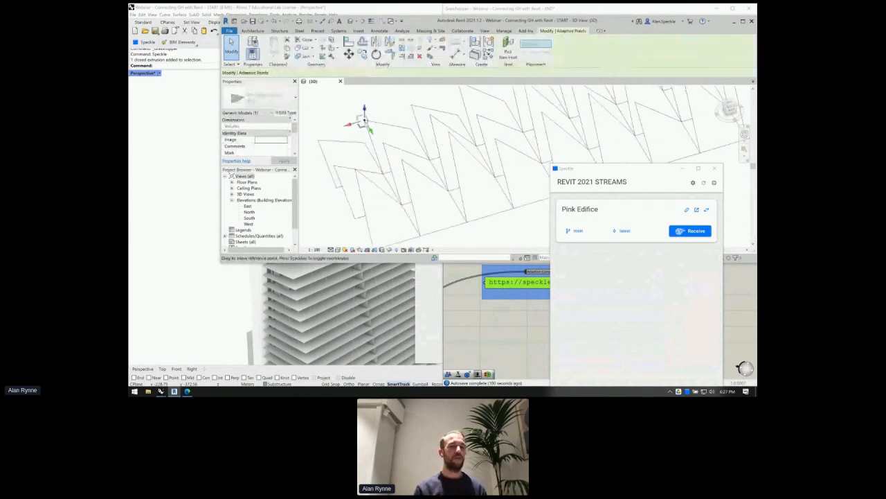
left_click(414, 153)
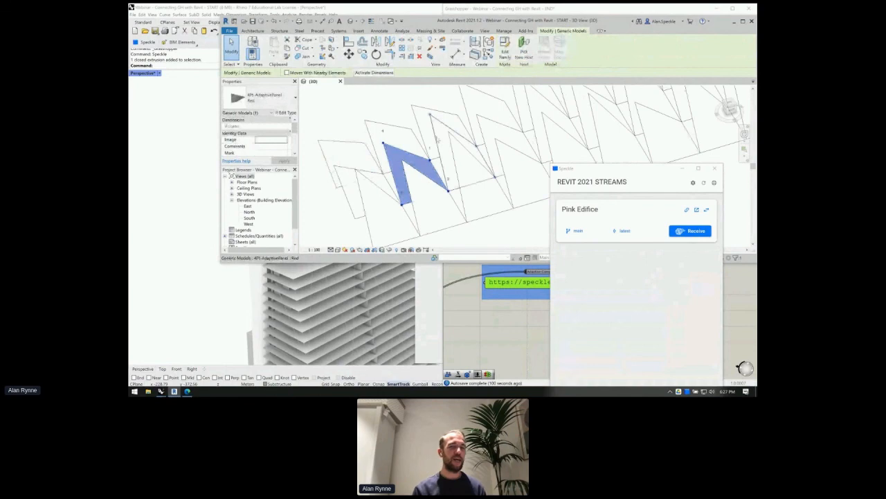
scroll(437, 139, "down", 3)
scroll(409, 153, "down", 5)
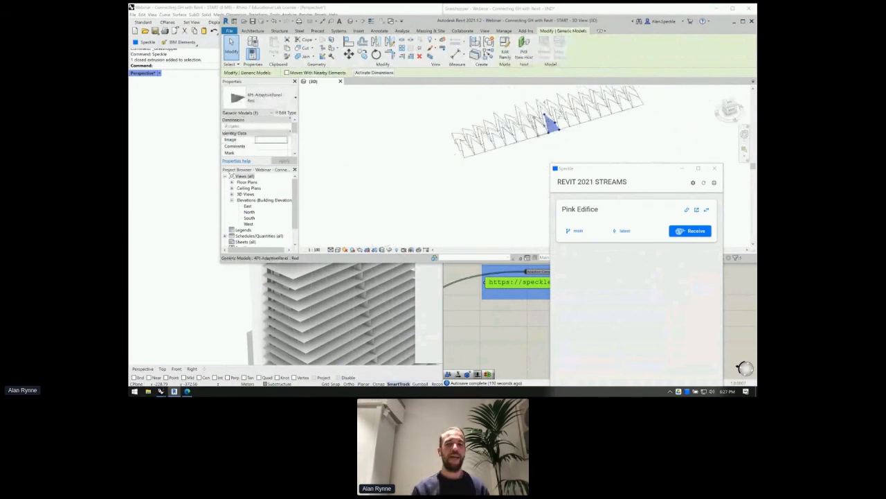
left_click(532, 120)
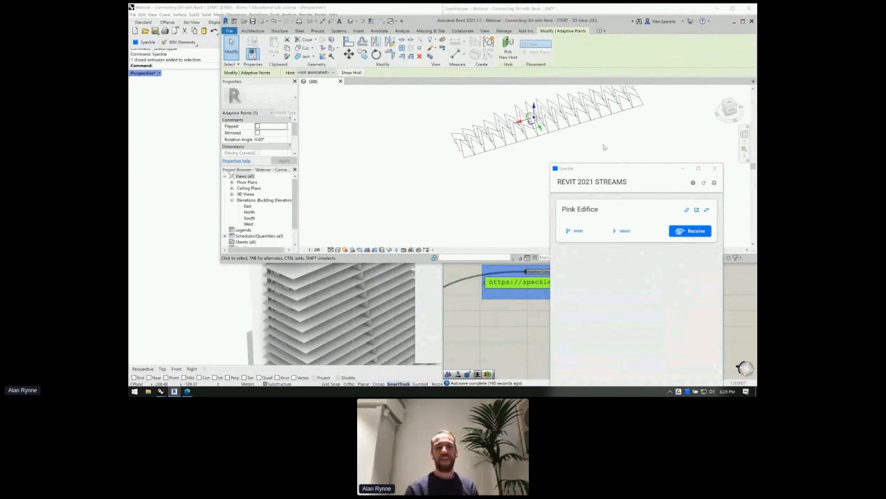
- Leave Revit for the presentation slides and advance to the Q & A slide
key("ctrl+Left")
key("ctrl+Right")
key("ctrl+Right")
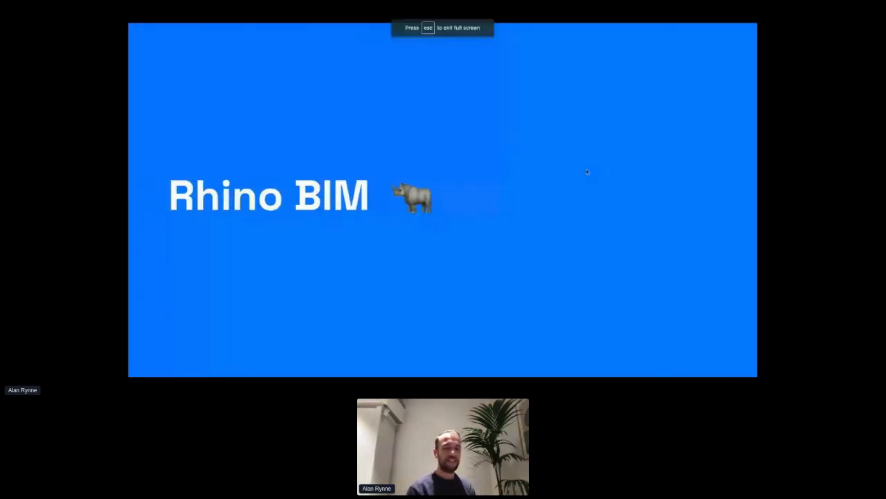
key("Right")
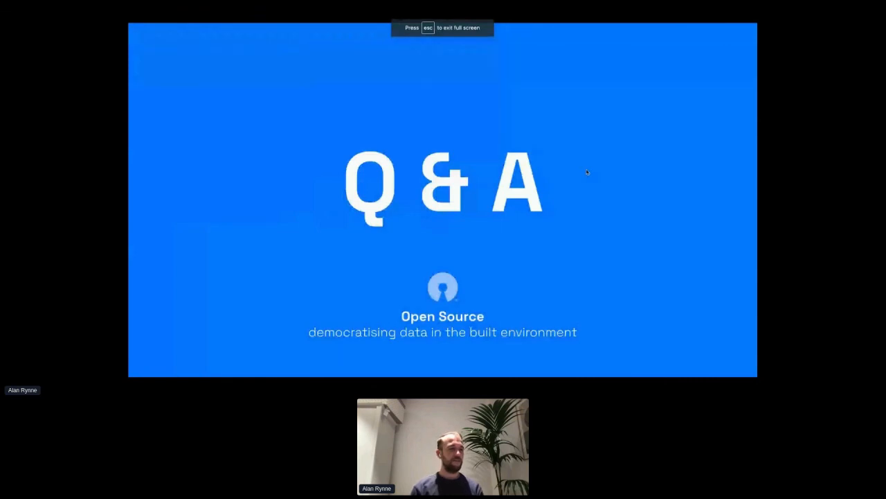